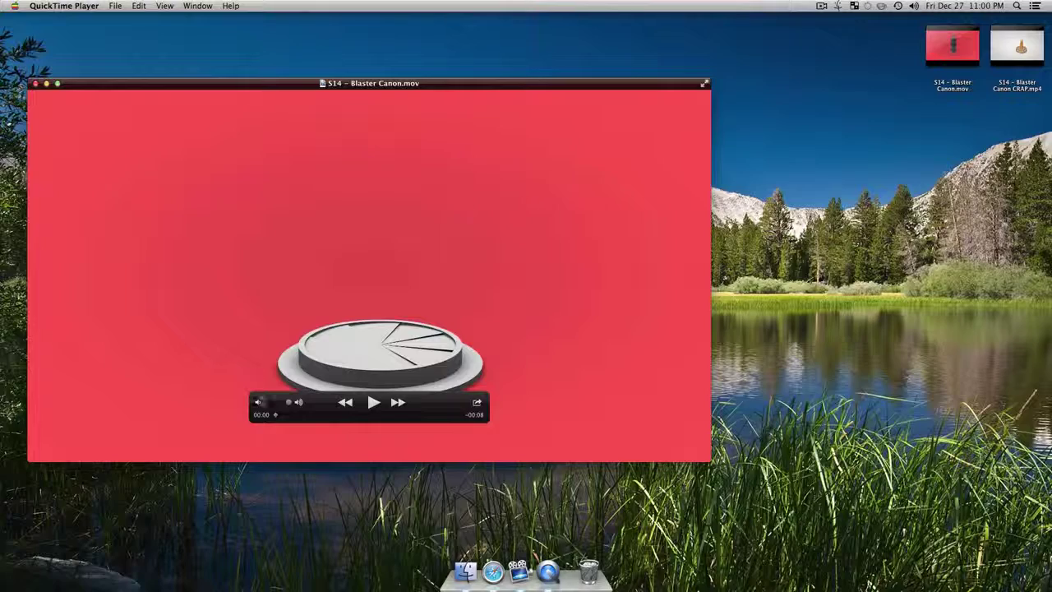
# Play and scrub through the S14 - Blaster Canon.mov animation, then shrink its window into the screen's corner
pyautogui.moveTo(276, 407); pyautogui.dragTo(416, 397)
pyautogui.moveTo(579, 385); pyautogui.dragTo(287, 425)
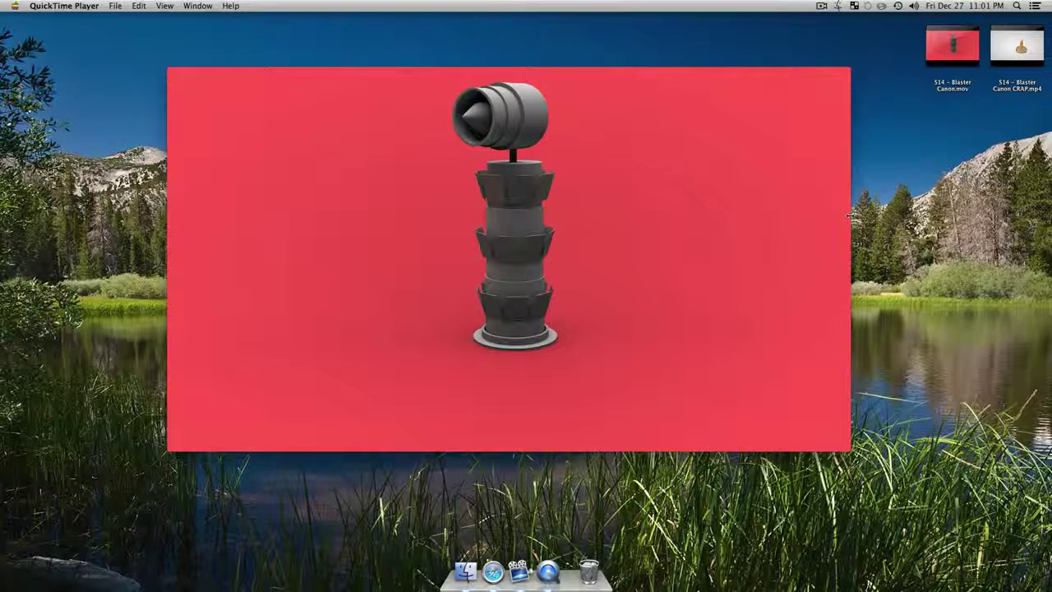
pyautogui.moveTo(847, 218)
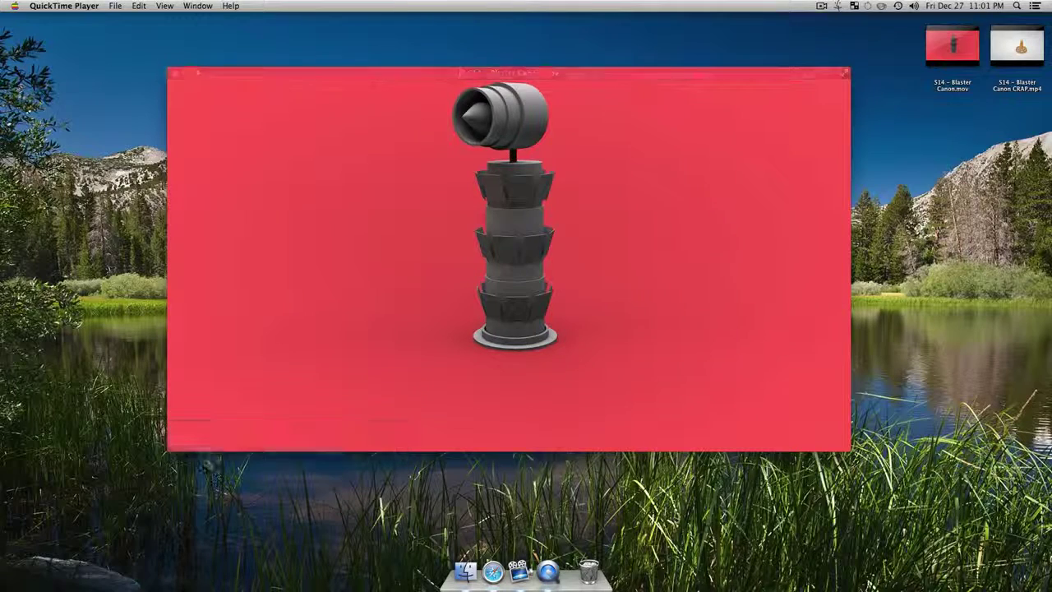
pyautogui.moveTo(204, 443); pyautogui.dragTo(224, 444)
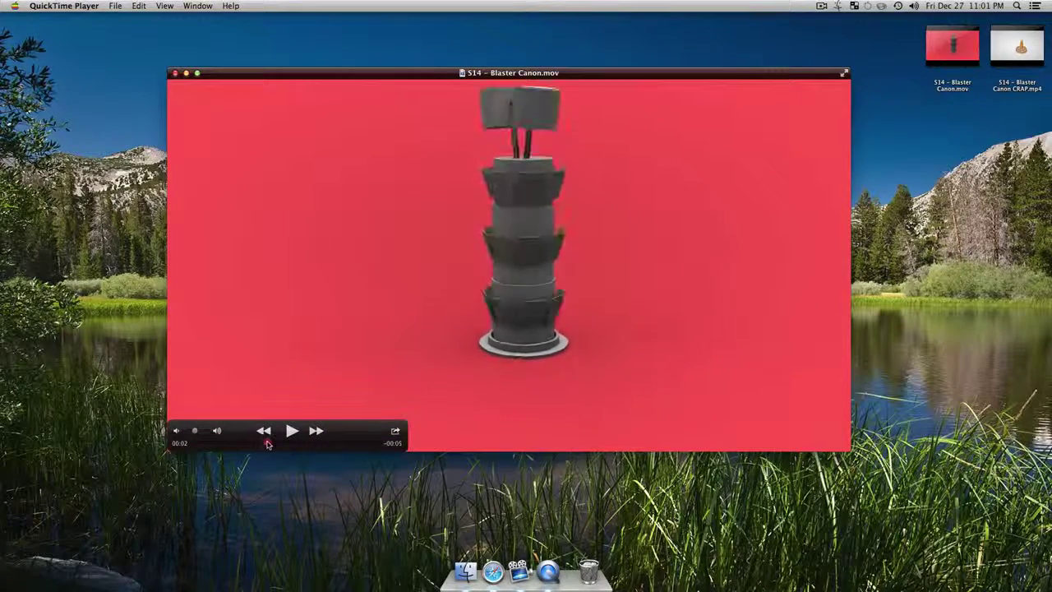
pyautogui.moveTo(267, 443)
pyautogui.mouseDown()
pyautogui.moveTo(344, 446)
pyautogui.moveTo(286, 452)
pyautogui.mouseUp()
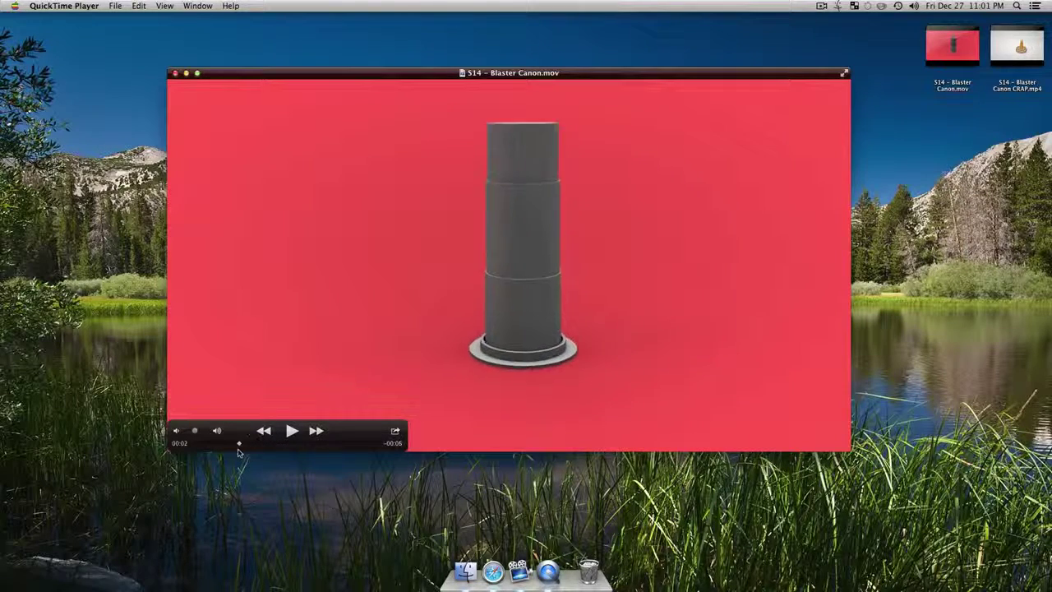
pyautogui.click(292, 430)
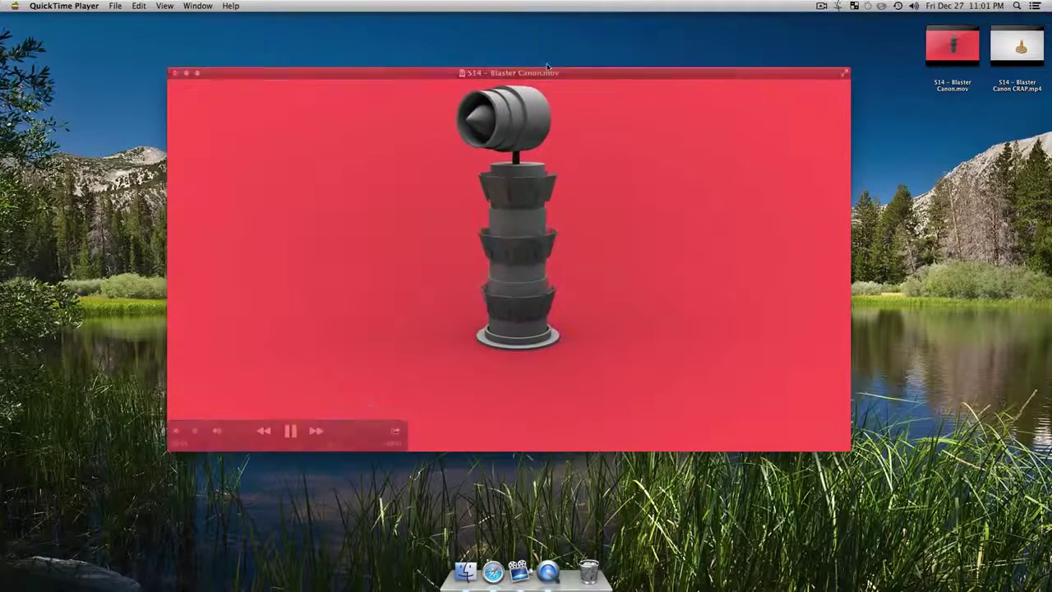
pyautogui.moveTo(553, 74); pyautogui.dragTo(2, 135)
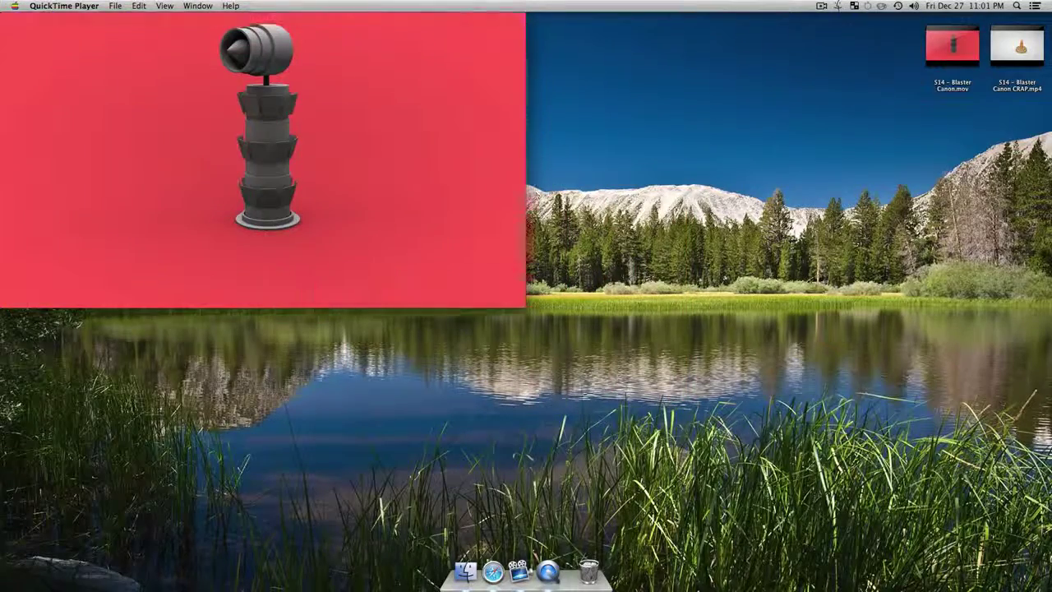
# Open S14 - Blaster Canon CRAP.mp4, play and scrub through its cannon animation, and close the video
pyautogui.click(649, 275)
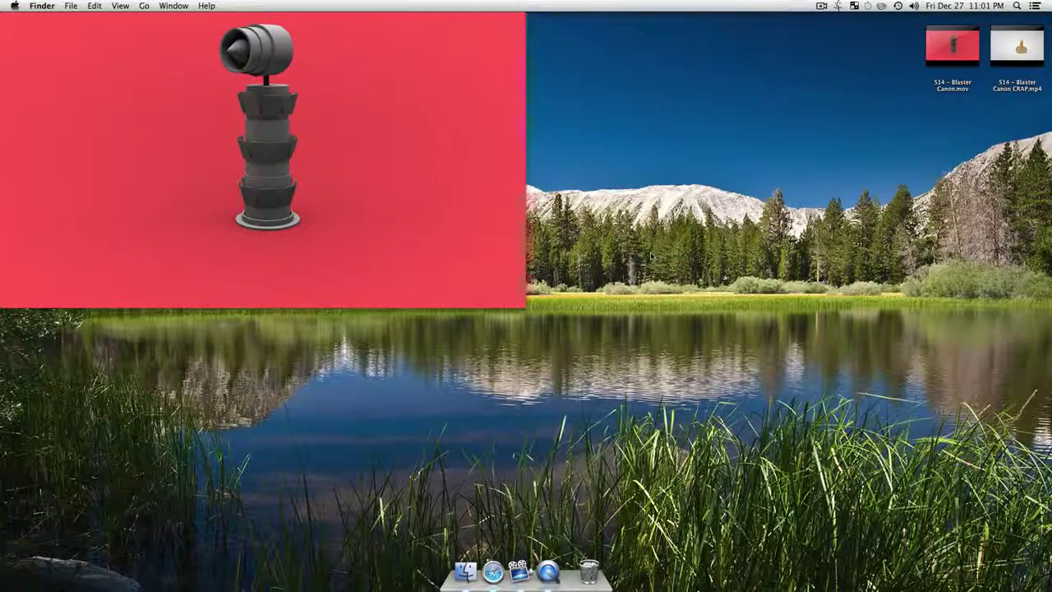
pyautogui.doubleClick(1017, 48)
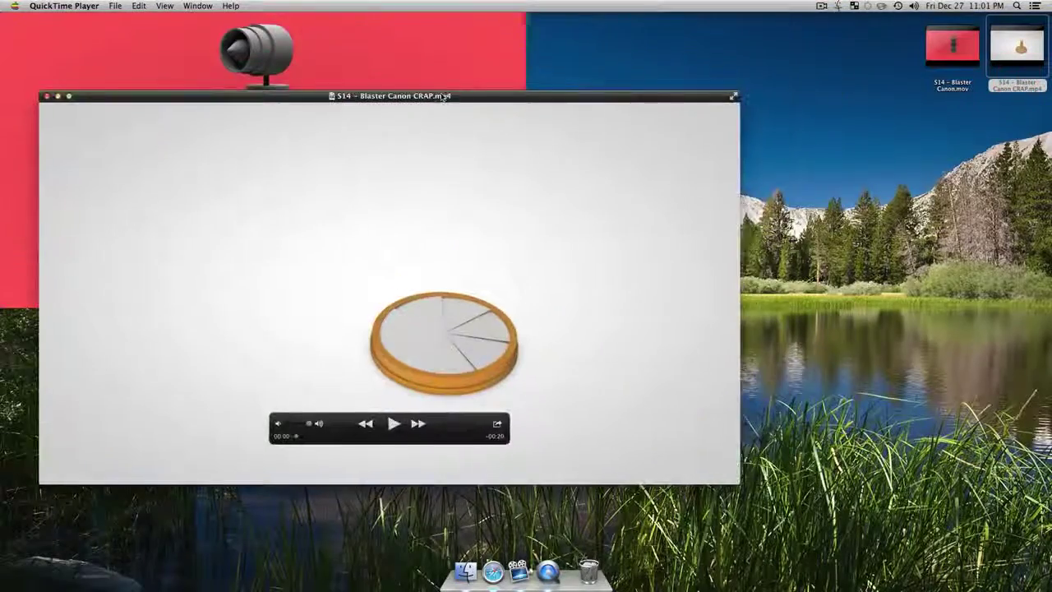
pyautogui.moveTo(442, 96); pyautogui.dragTo(558, 80)
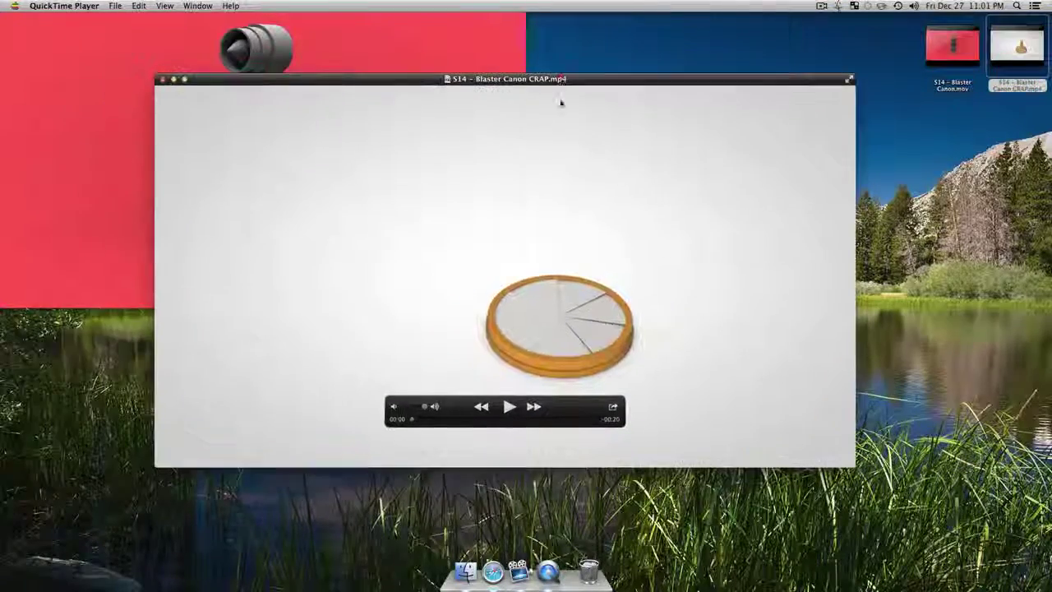
pyautogui.click(375, 409)
pyautogui.click(509, 406)
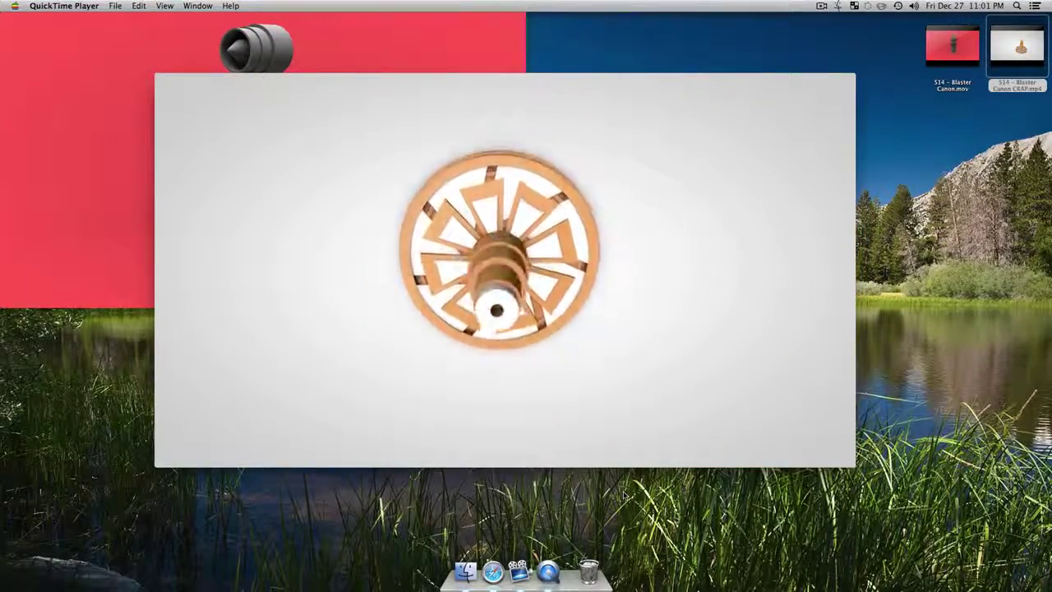
pyautogui.moveTo(371, 208)
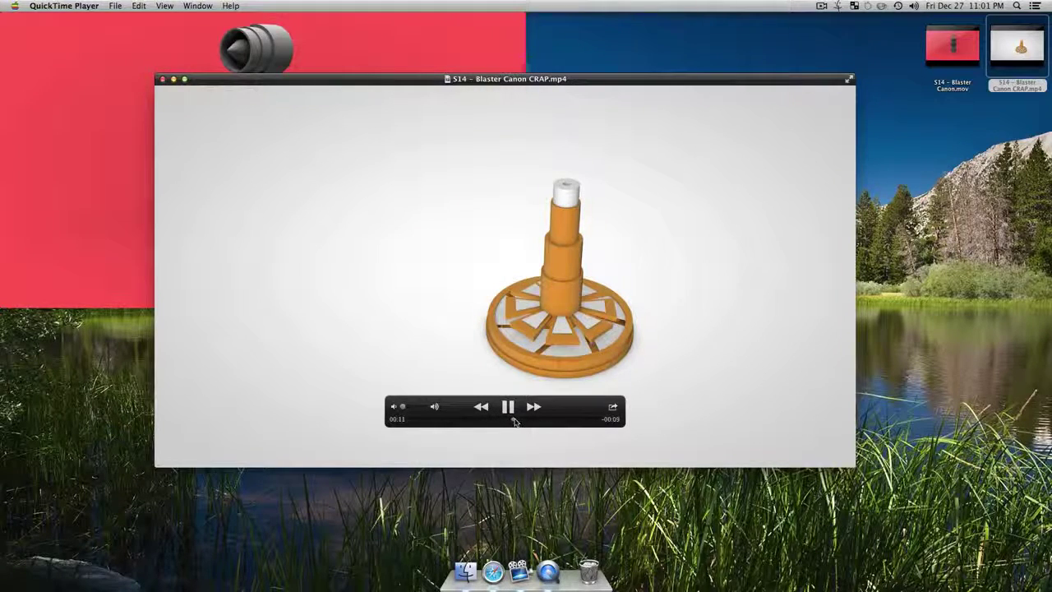
pyautogui.moveTo(483, 423); pyautogui.dragTo(414, 423)
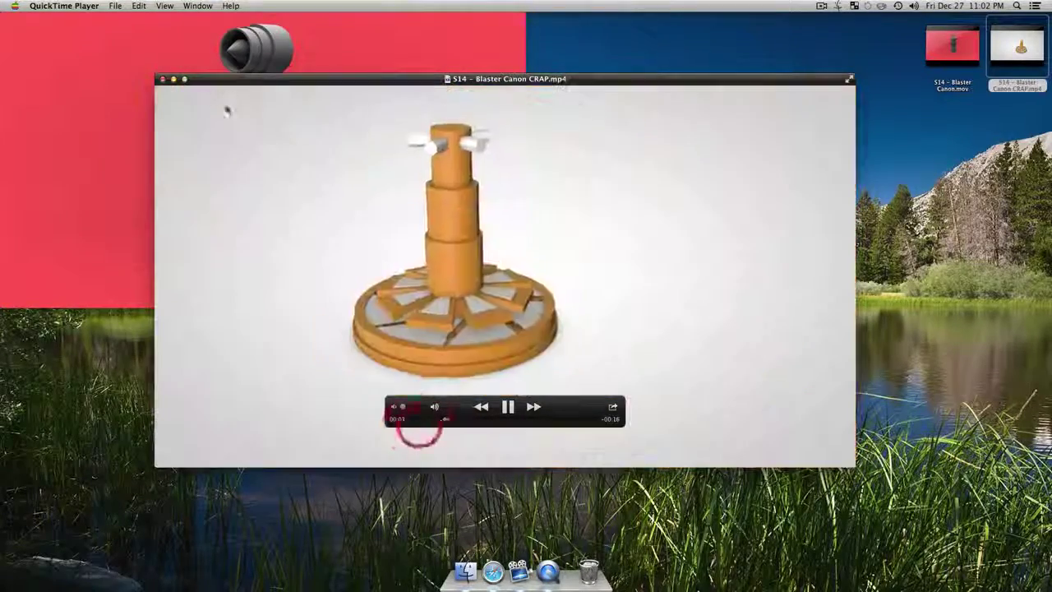
pyautogui.click(163, 79)
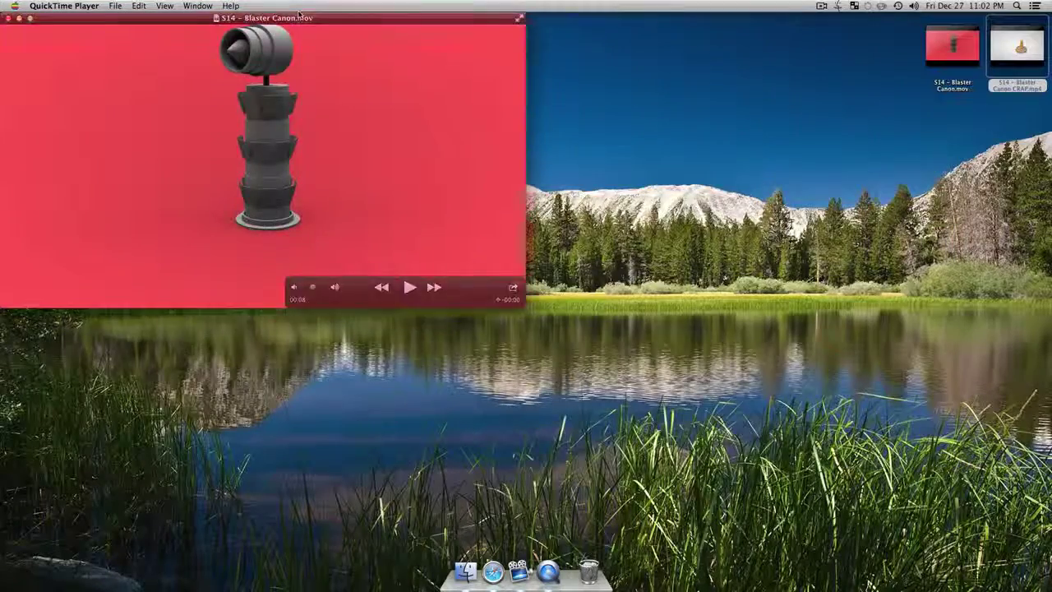
# Scrub through the S14 - Blaster Canon.mov animation once more and minimize its window
pyautogui.moveTo(308, 17); pyautogui.dragTo(563, 137)
pyautogui.click(583, 422)
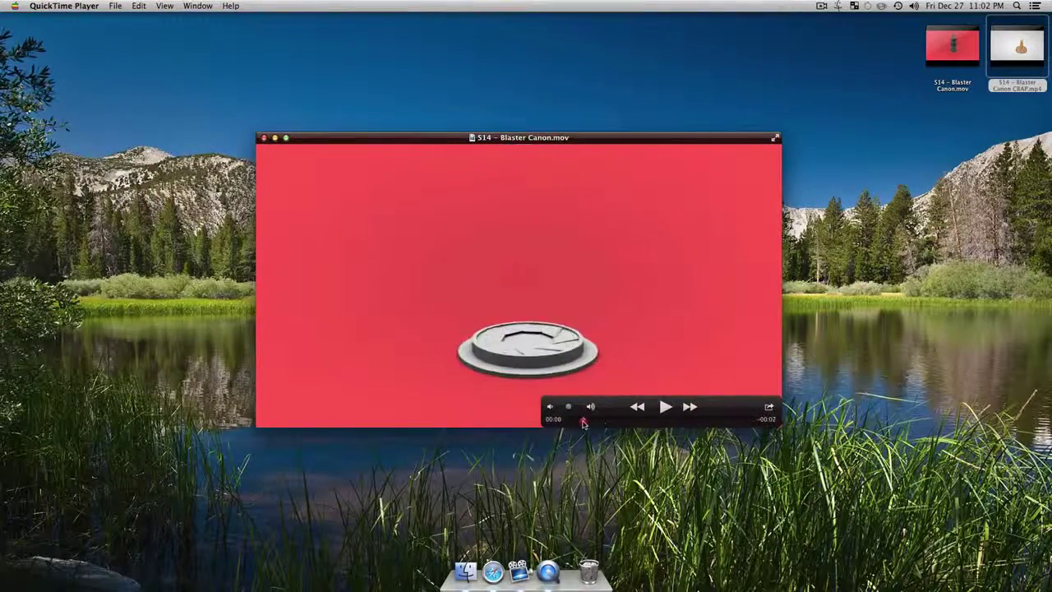
pyautogui.moveTo(598, 421); pyautogui.dragTo(679, 429)
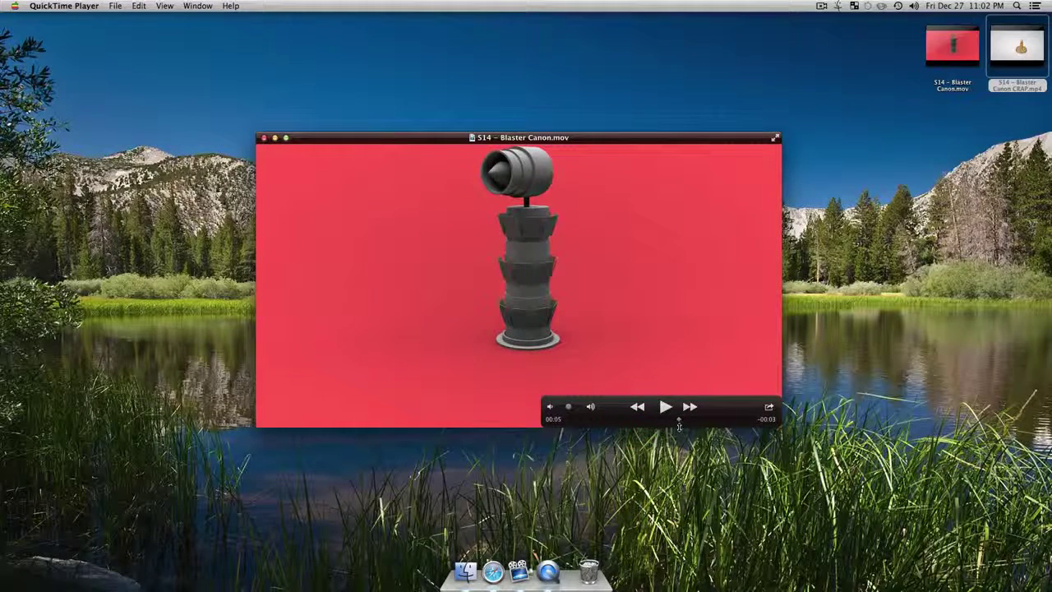
pyautogui.click(274, 137)
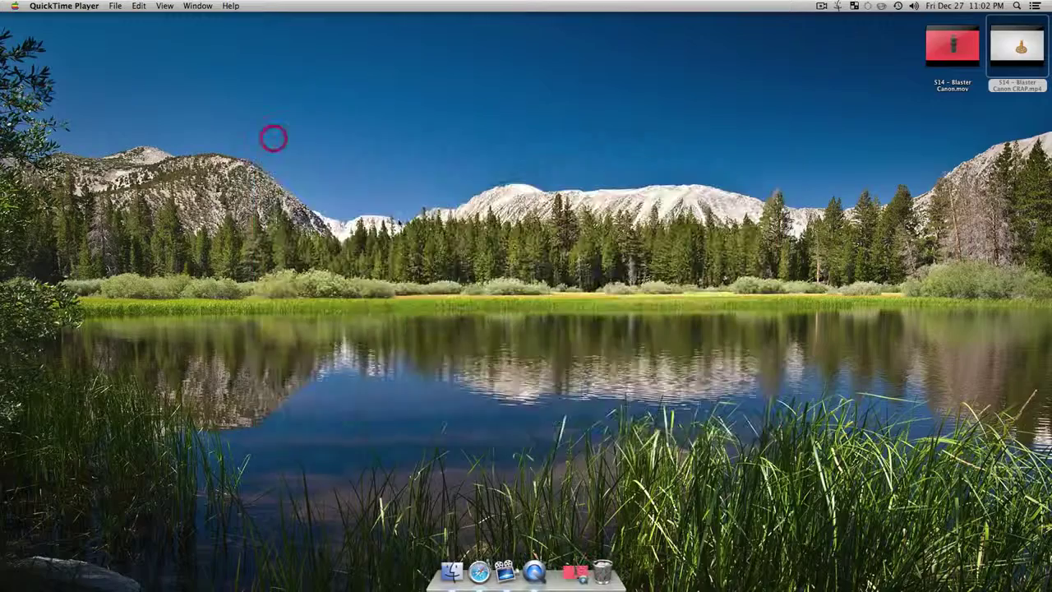
# Find CINEMA 4D with the system launcher and start it
pyautogui.click(633, 407)
pyautogui.hotkey('ctrl', 'space')
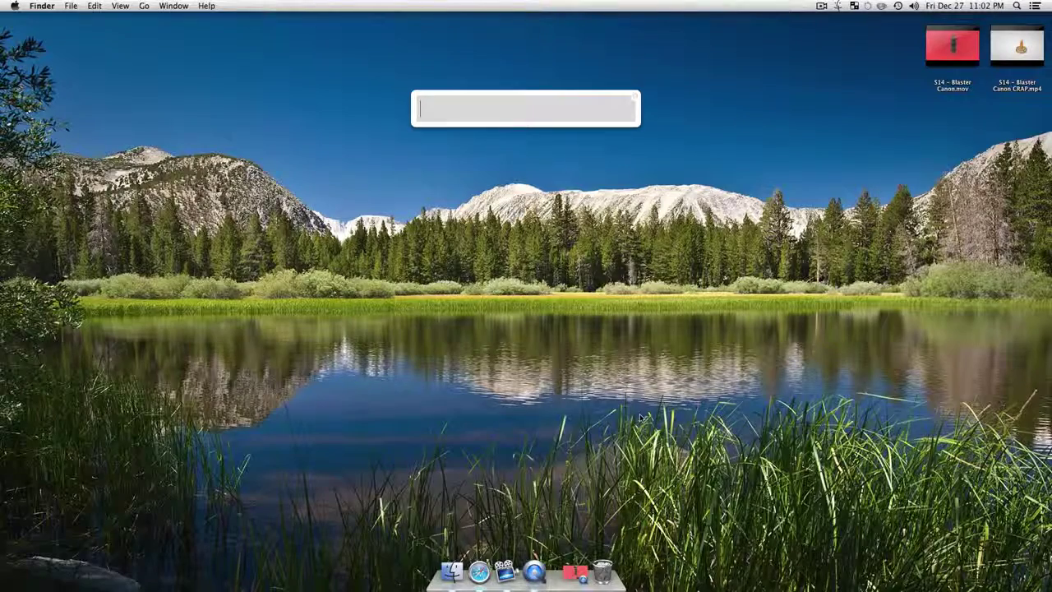
pyautogui.write('cinm')
pyautogui.press('BackSpace')
pyautogui.write('m')
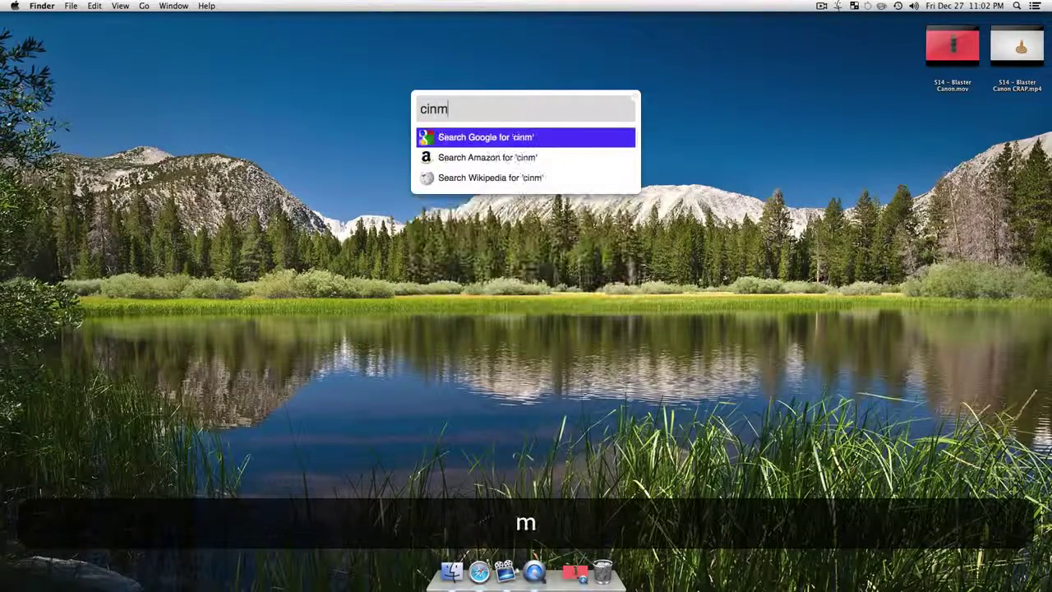
pyautogui.press('BackSpace')
pyautogui.write('ema')
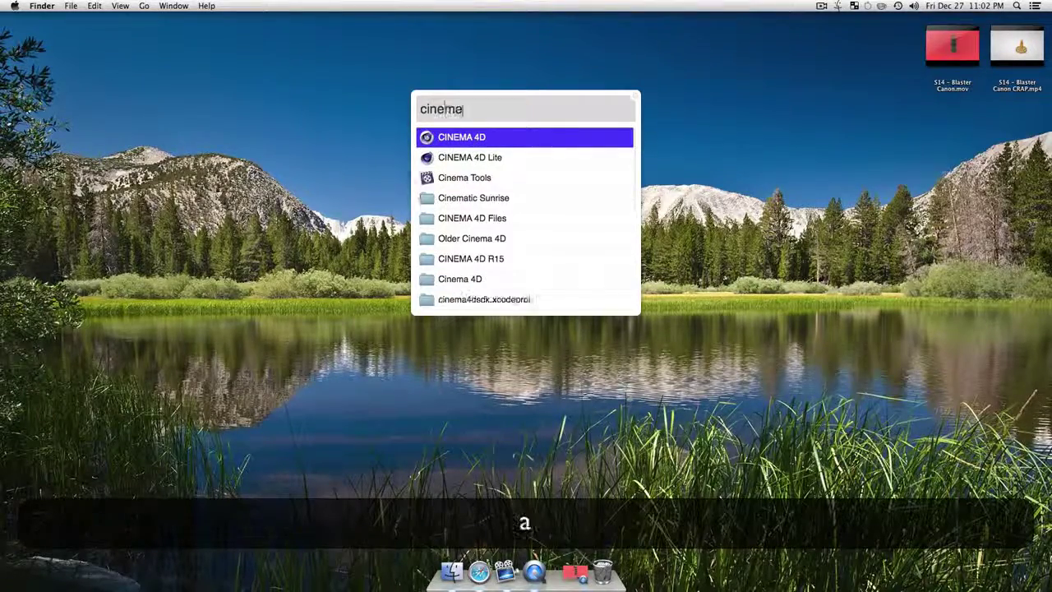
pyautogui.press('Return')
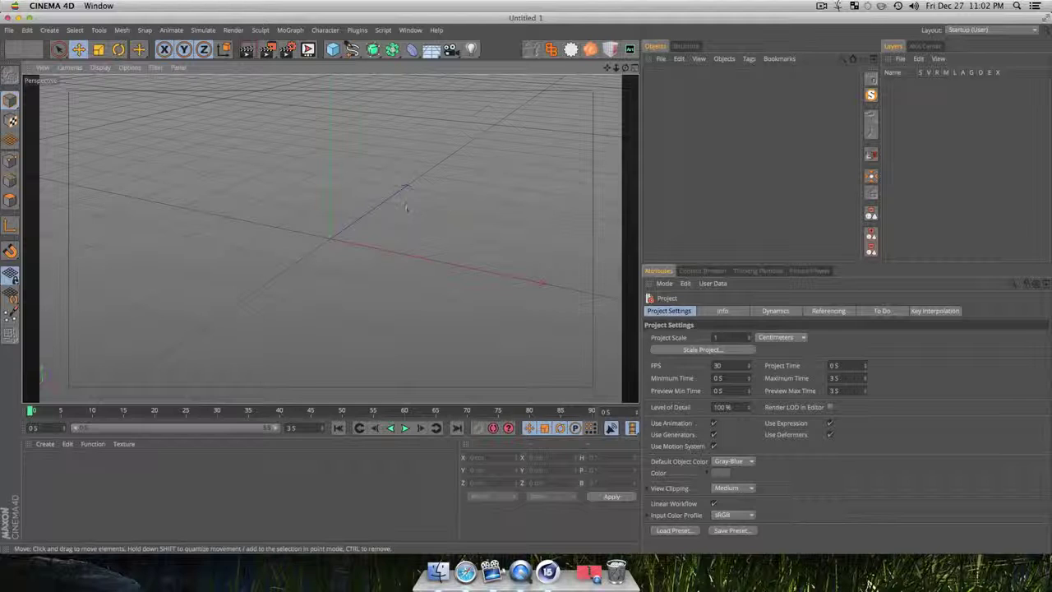
pyautogui.press('4')
pyautogui.moveTo(303, 236)
pyautogui.mouseDown()
pyautogui.moveTo(350, 229)
pyautogui.moveTo(322, 237)
pyautogui.moveTo(332, 240)
pyautogui.mouseUp()
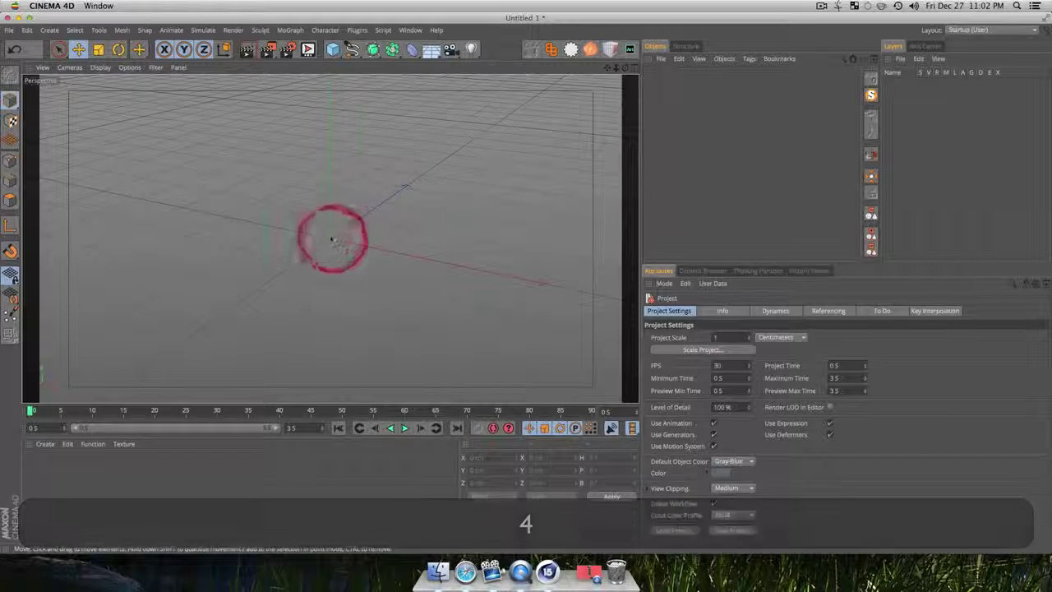
pyautogui.press('4')
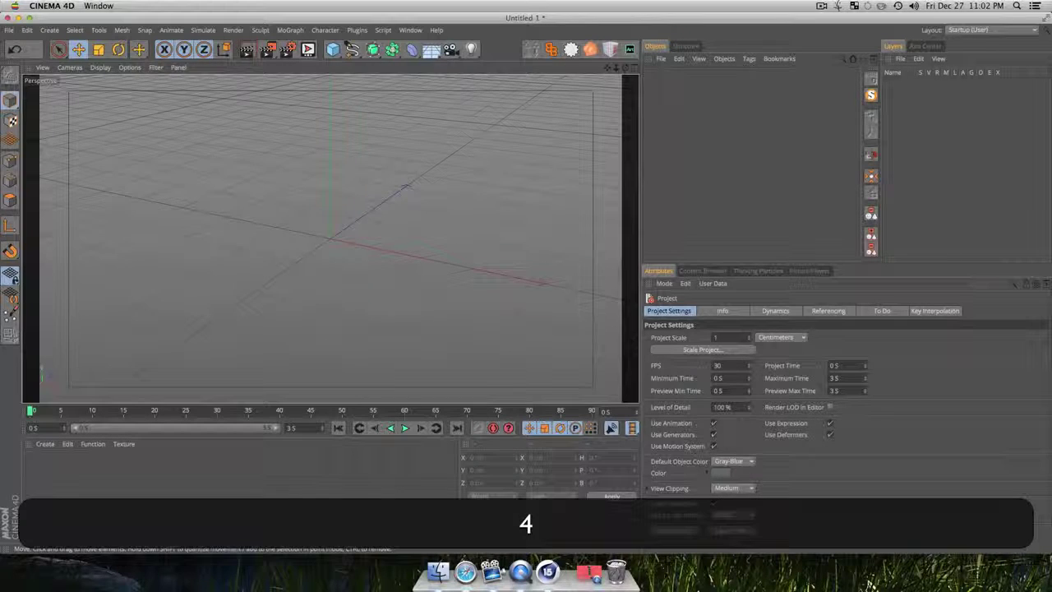
pyautogui.press('3')
pyautogui.moveTo(329, 238); pyautogui.dragTo(322, 274)
pyautogui.press('1')
pyautogui.press('3')
pyautogui.moveTo(332, 238); pyautogui.dragTo(329, 260)
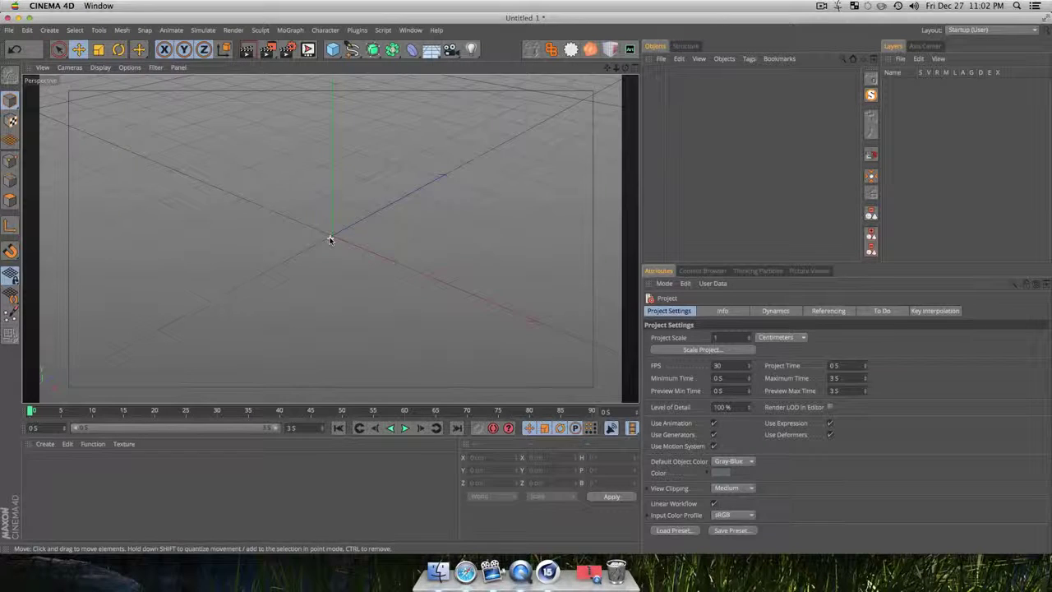
pyautogui.press('3')
pyautogui.moveTo(332, 237); pyautogui.dragTo(331, 216)
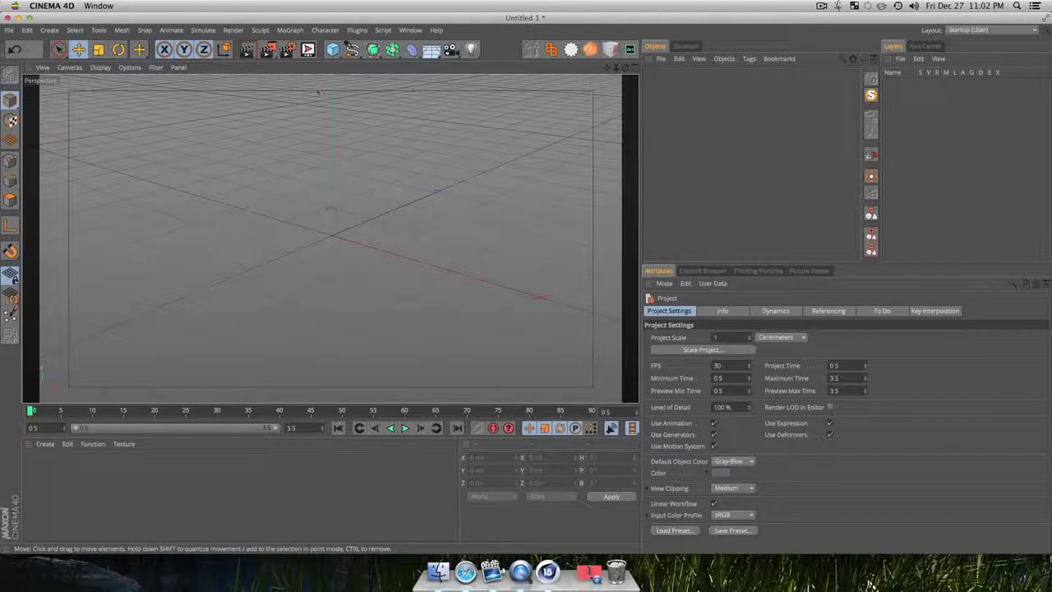
# Add a tube primitive and set its inner radius to 40 cm
pyautogui.click(334, 51)
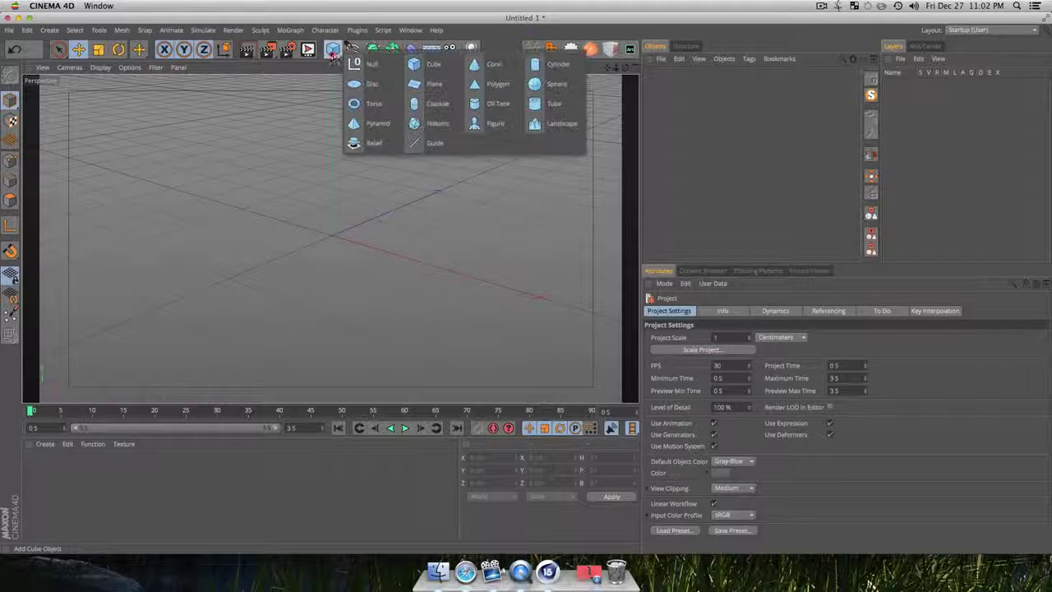
pyautogui.click(557, 104)
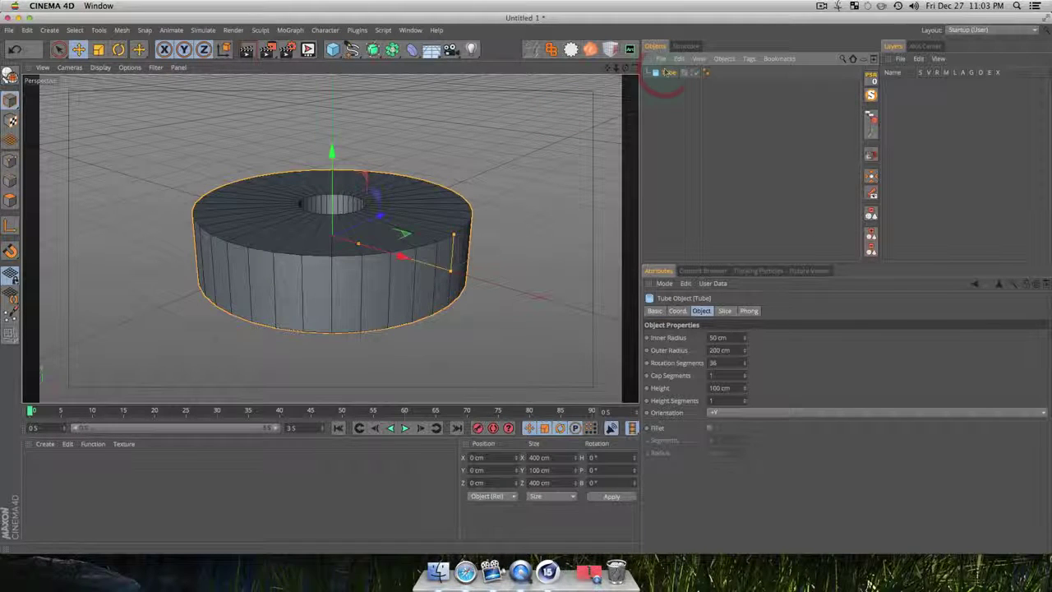
pyautogui.click(723, 337)
pyautogui.write('60')
pyautogui.click(660, 337)
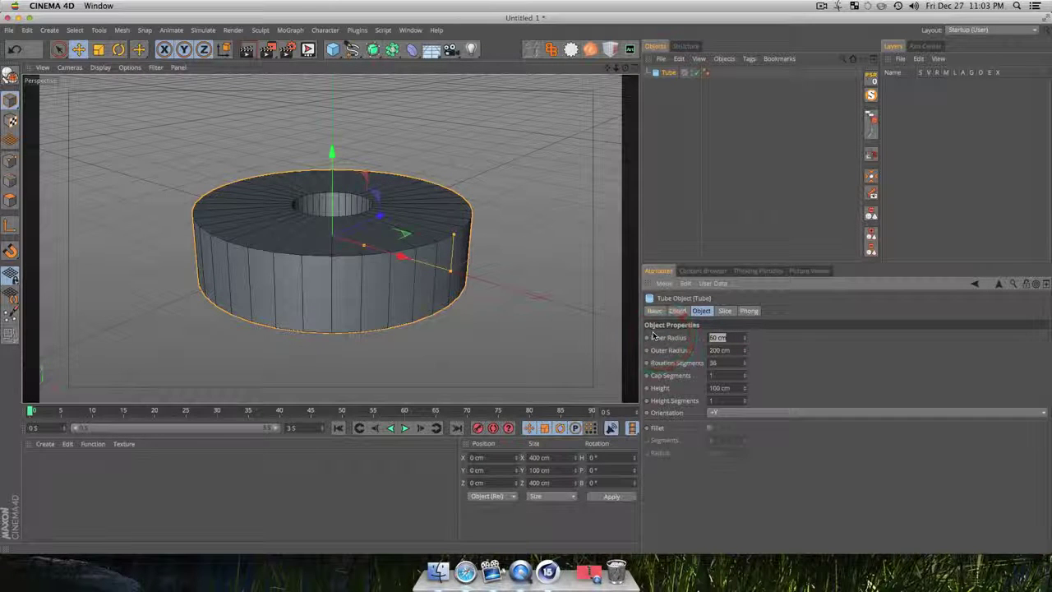
pyautogui.write('40')
pyautogui.press('Return')
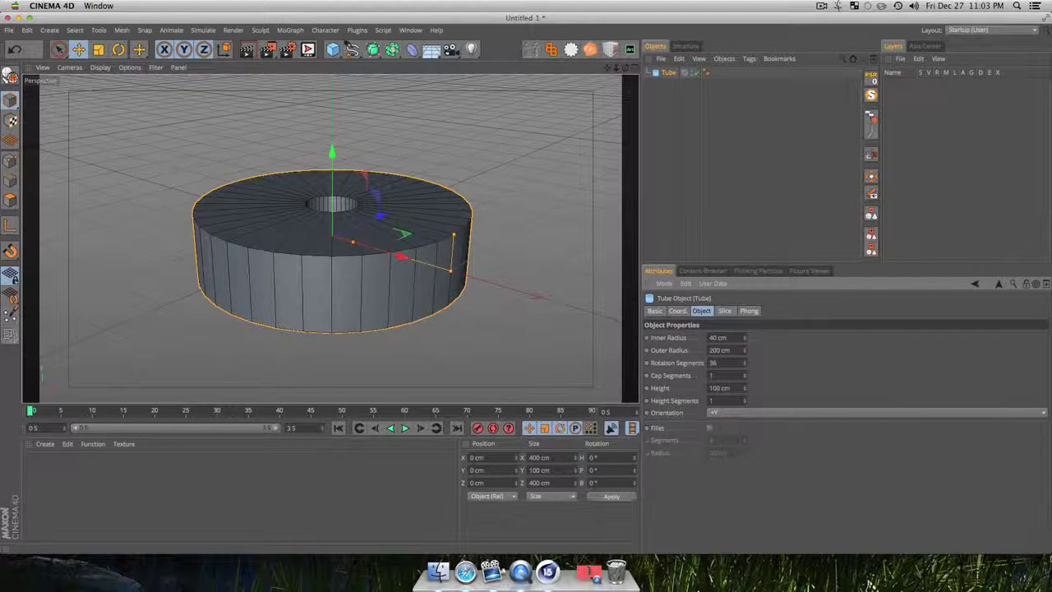
# Set the tube's outer radius to 50 cm and reduce it to 43 cm for a thin wall
pyautogui.click(720, 350)
pyautogui.write('50')
pyautogui.press('Return')
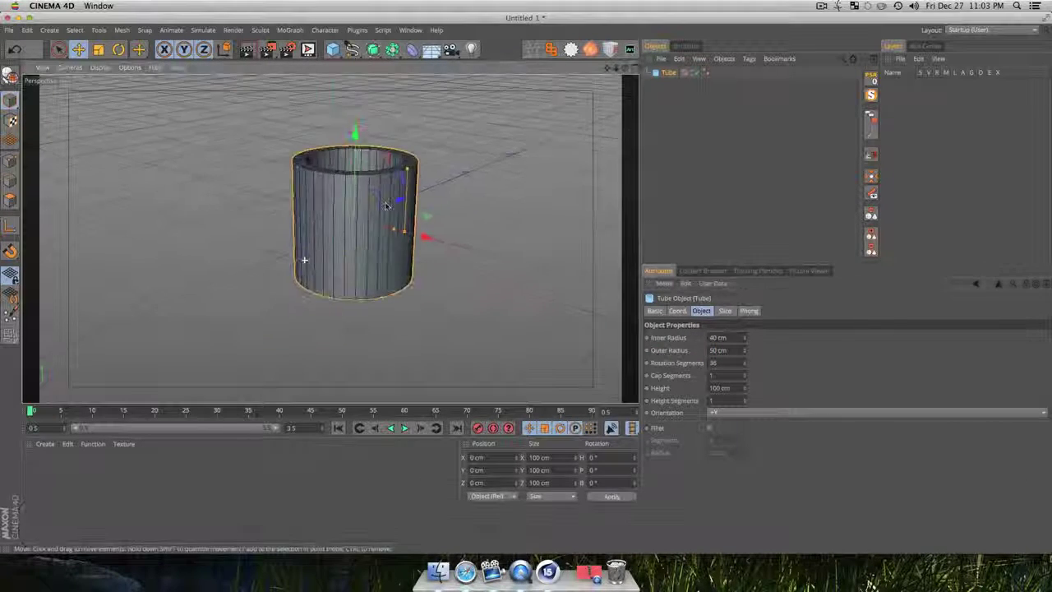
pyautogui.press('3')
pyautogui.moveTo(386, 205); pyautogui.dragTo(359, 308)
pyautogui.press('1')
pyautogui.moveTo(438, 204); pyautogui.dragTo(436, 275)
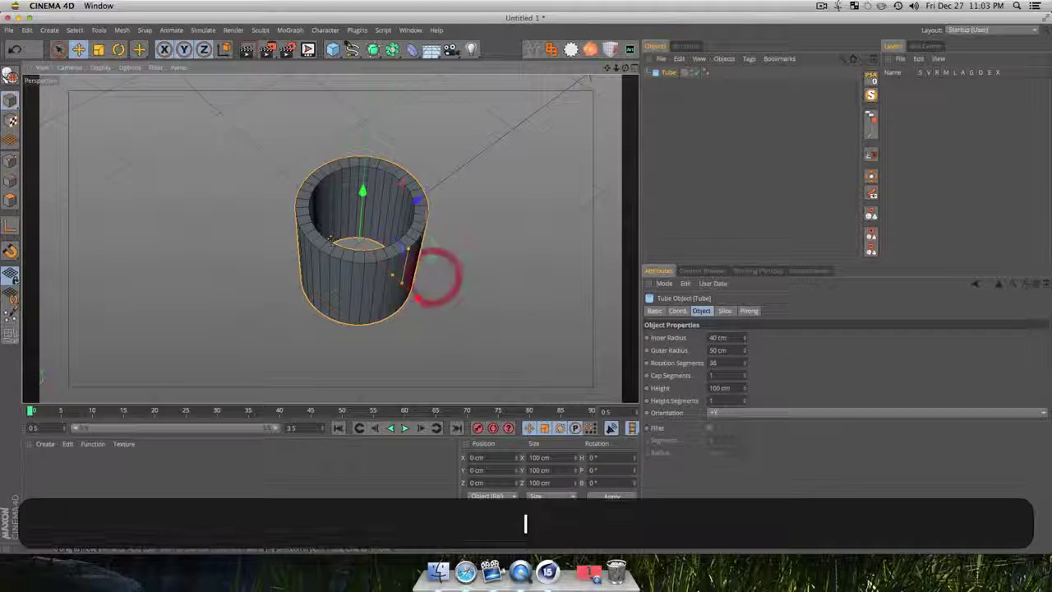
pyautogui.click(746, 352)
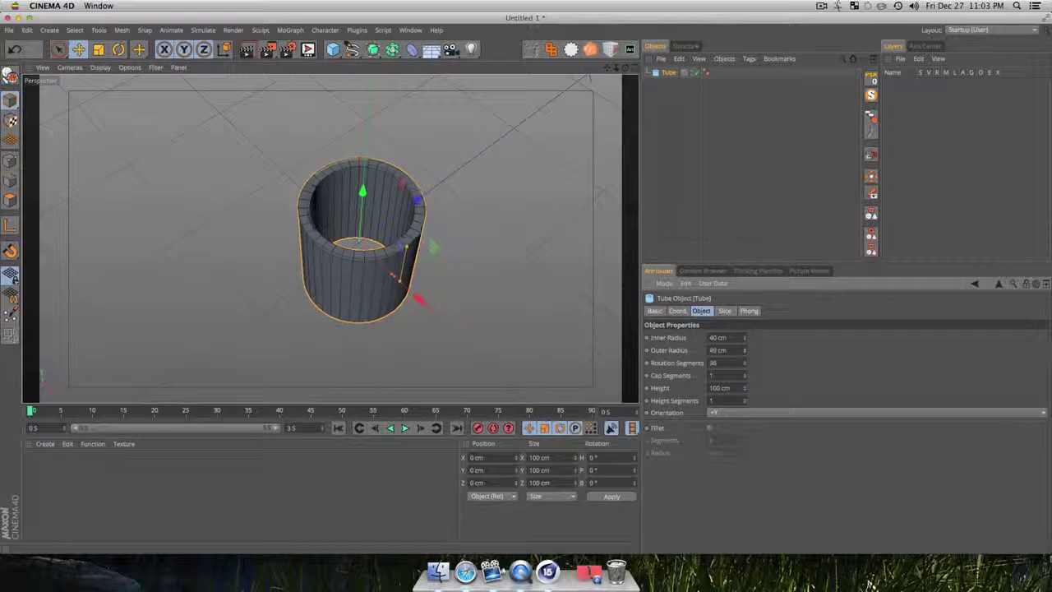
pyautogui.moveTo(746, 351); pyautogui.dragTo(746, 356)
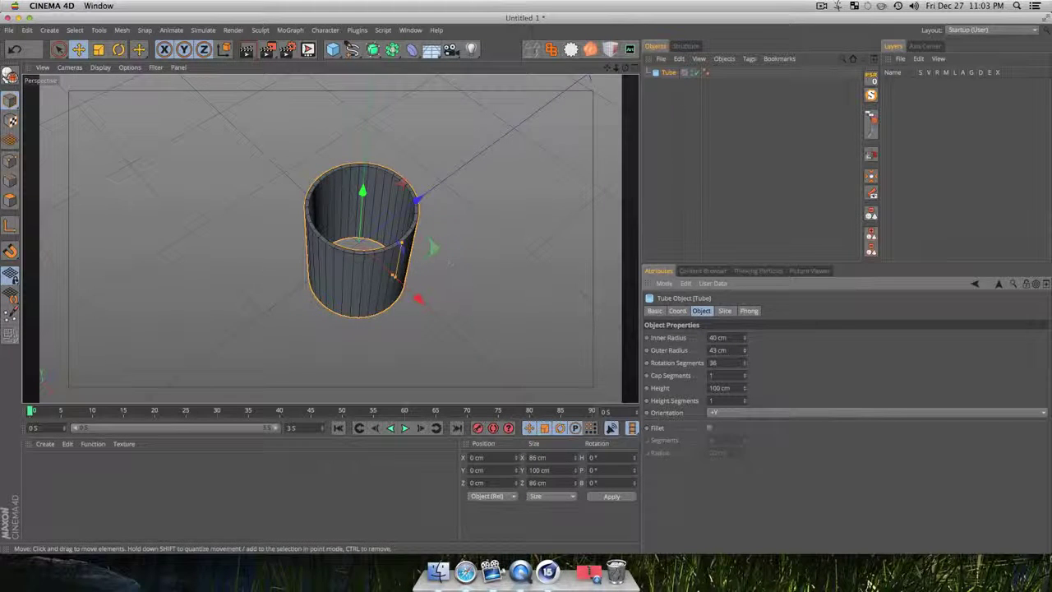
# Examine the tube's rim and its rotation segments up close
pyautogui.scroll(1, 412, 243)
pyautogui.press('3')
pyautogui.moveTo(412, 244); pyautogui.dragTo(336, 282)
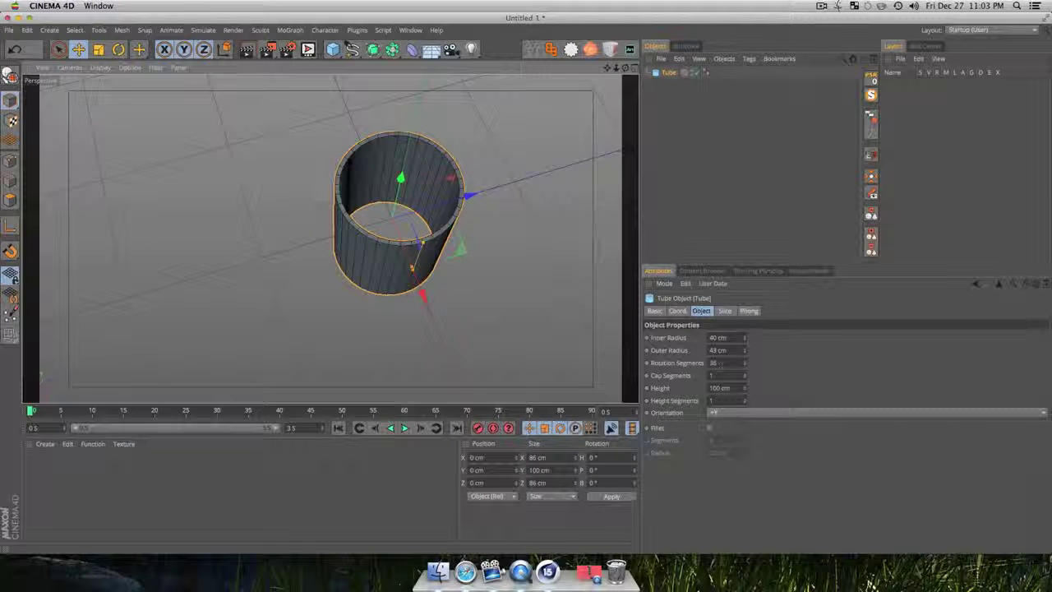
pyautogui.click(714, 363)
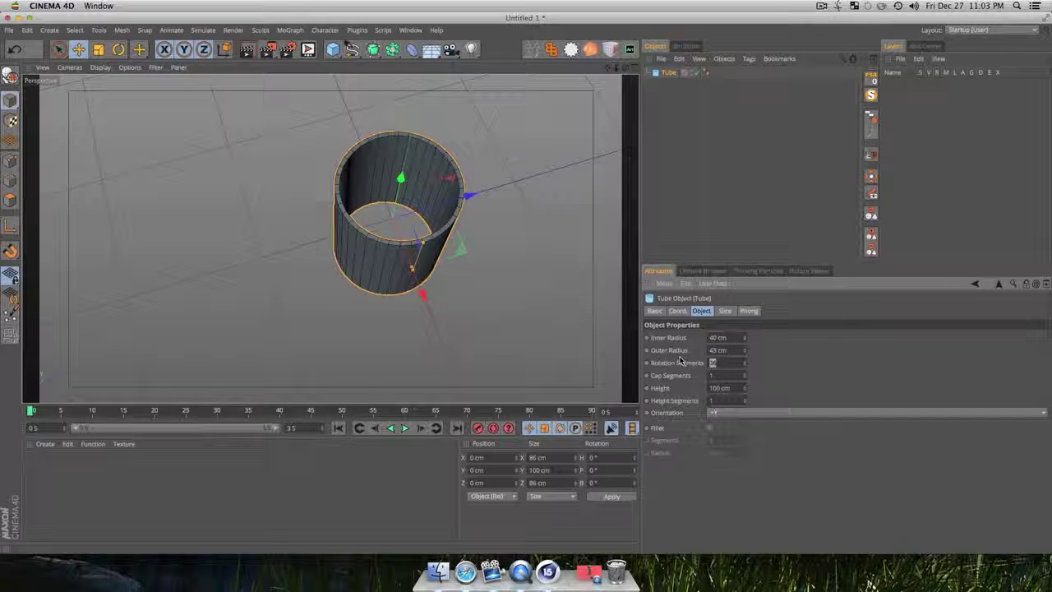
pyautogui.scroll(5, 427, 176)
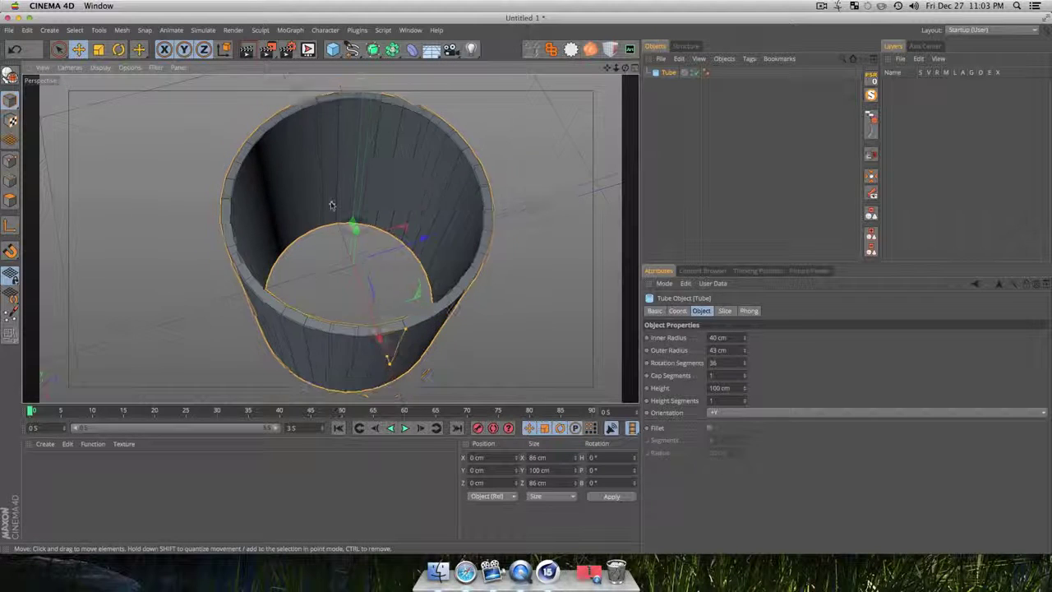
# Preview-render the tube, set its rotation segments to 80 and render it again to check the smoothness
pyautogui.scroll(-3, 331, 204)
pyautogui.press('super+r')
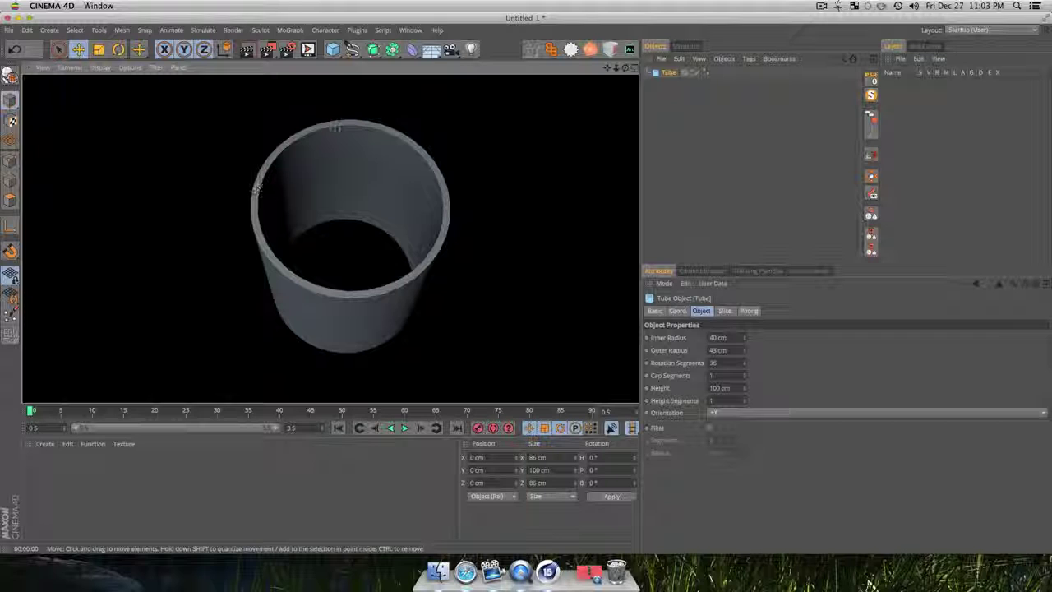
pyautogui.click(696, 192)
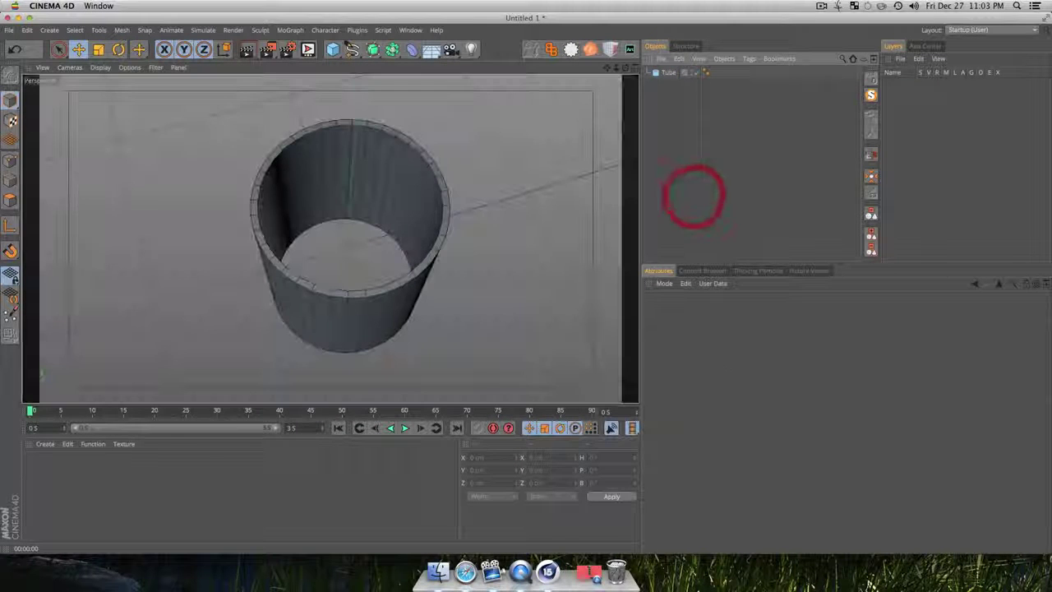
pyautogui.click(679, 75)
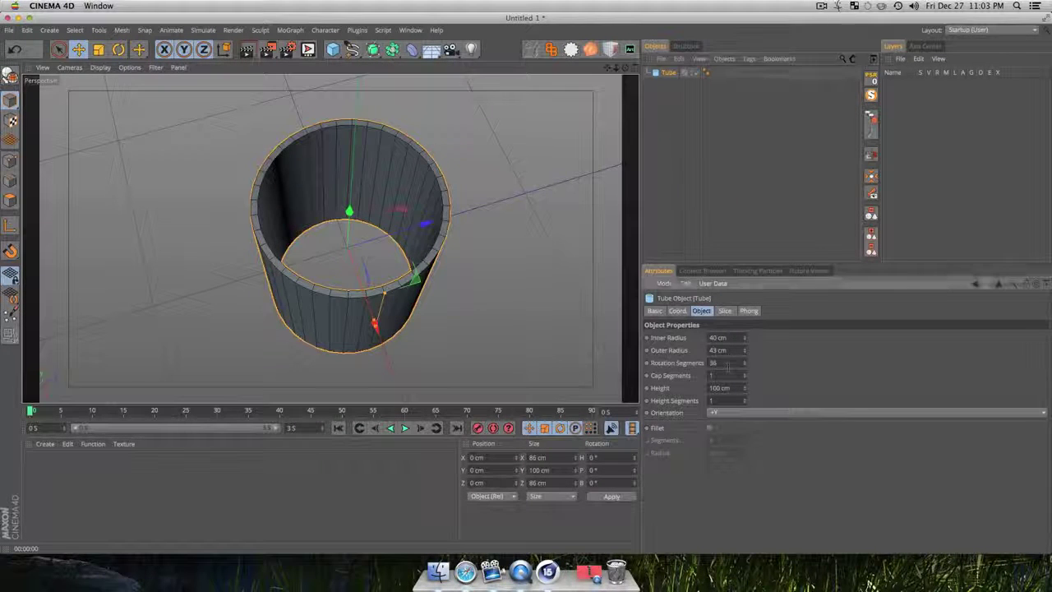
pyautogui.moveTo(728, 367); pyautogui.dragTo(674, 363)
pyautogui.write('8')
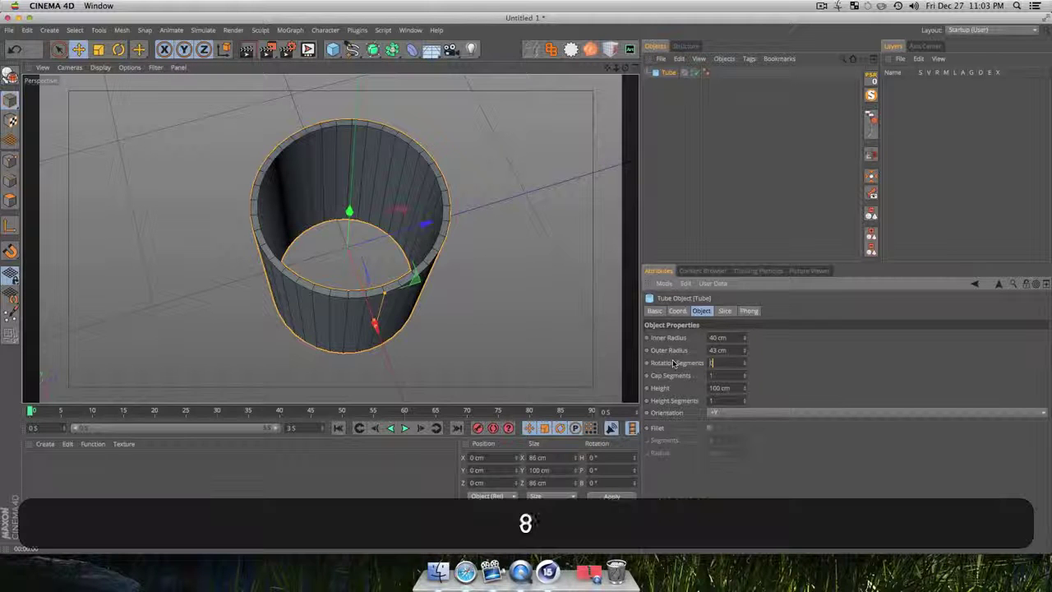
pyautogui.write('0')
pyautogui.press('Return')
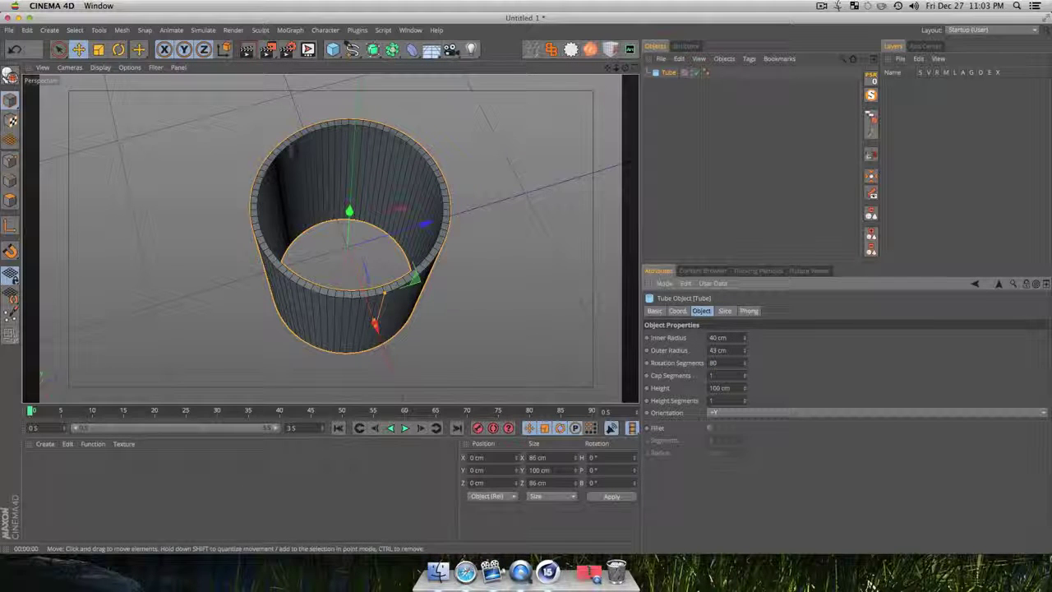
pyautogui.press('super+r')
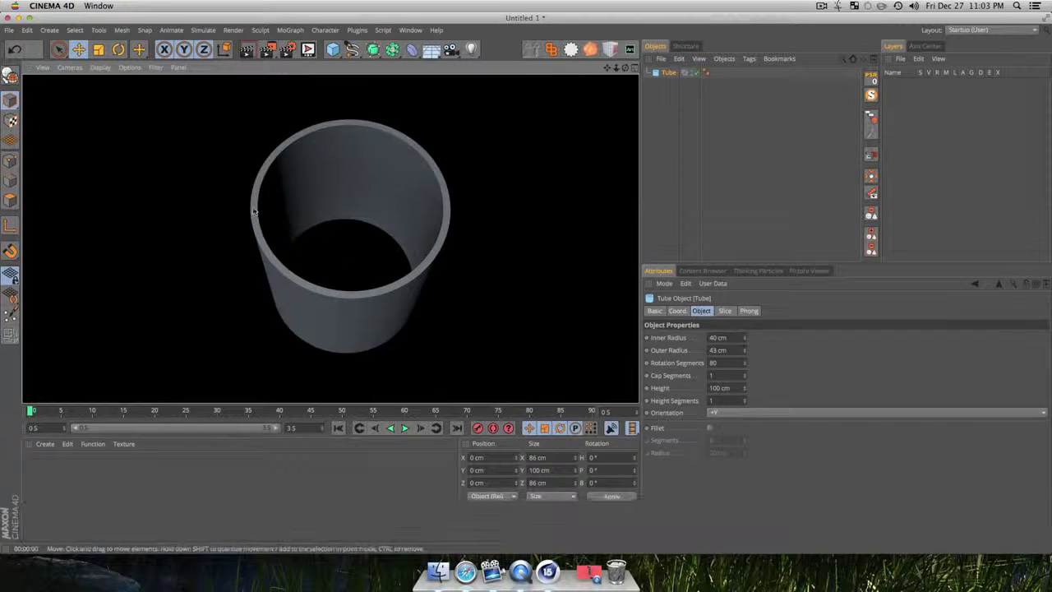
pyautogui.click(732, 136)
# Shorten the tube to a height of 13 cm so it forms a low ring
pyautogui.press('3')
pyautogui.moveTo(349, 317); pyautogui.dragTo(368, 240)
pyautogui.press('1')
pyautogui.scroll(-5, 369, 256)
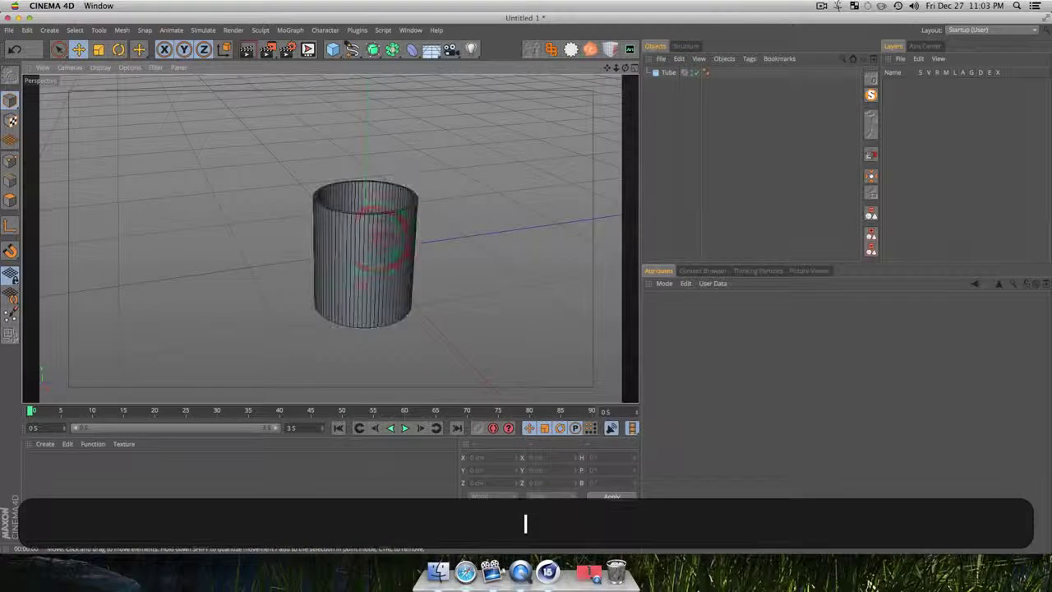
pyautogui.click(668, 72)
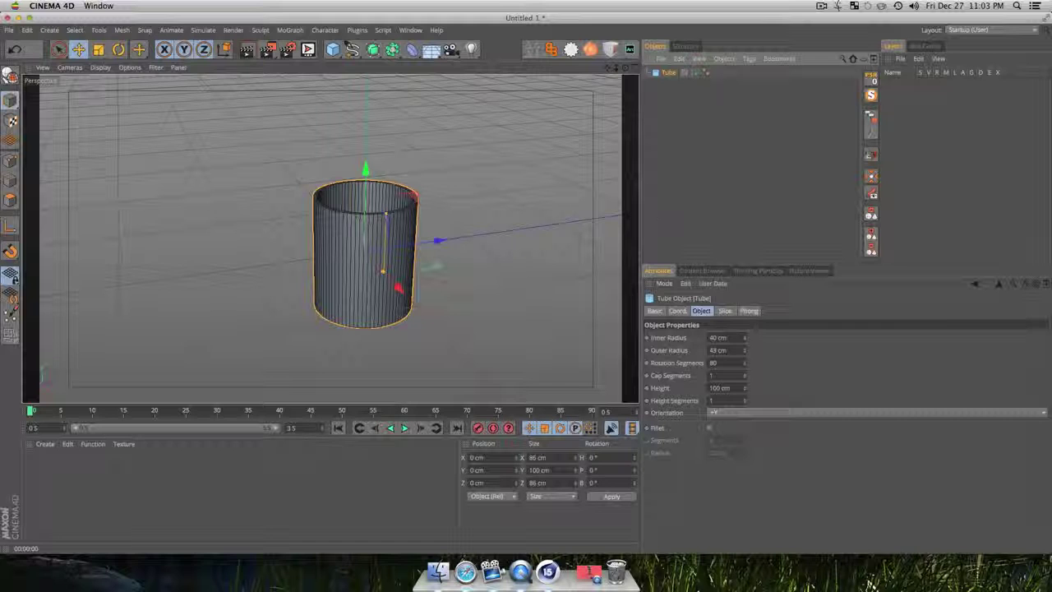
pyautogui.moveTo(745, 388); pyautogui.dragTo(744, 448)
pyautogui.click(740, 165)
pyautogui.press('3')
pyautogui.moveTo(328, 237)
pyautogui.mouseDown()
pyautogui.moveTo(324, 248)
pyautogui.moveTo(332, 239)
pyautogui.mouseUp()
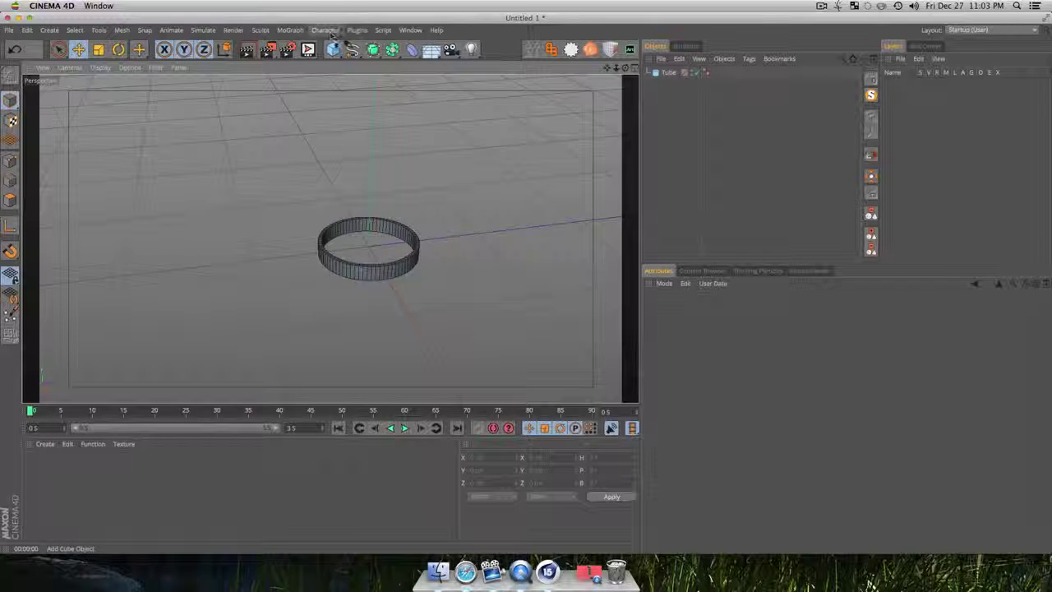
# Add a cylinder primitive with a height of 10 cm and 80 rotation segments
pyautogui.moveTo(333, 49); pyautogui.dragTo(564, 59)
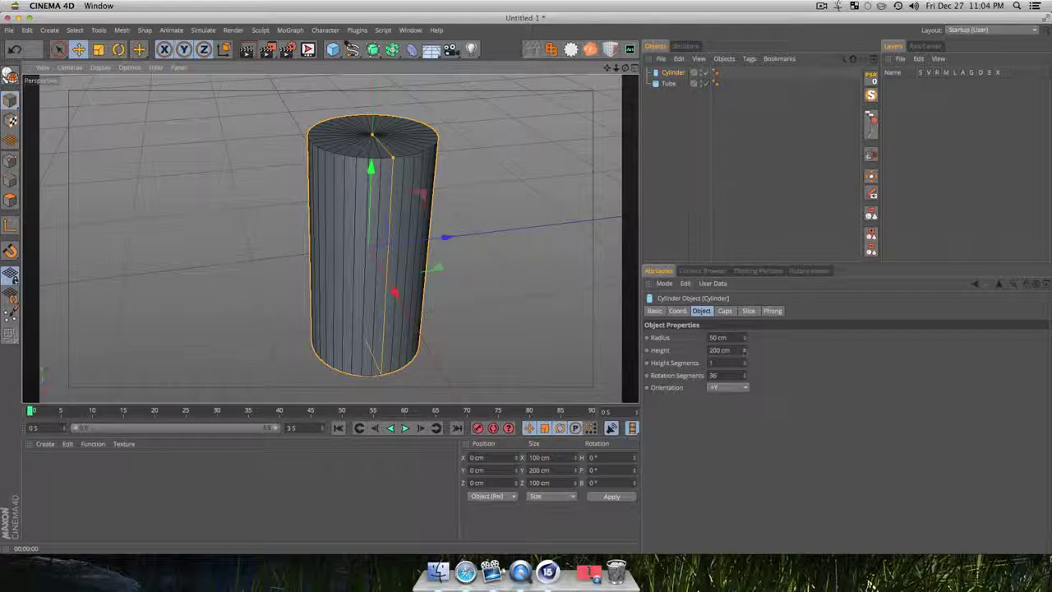
pyautogui.moveTo(392, 156); pyautogui.dragTo(386, 280)
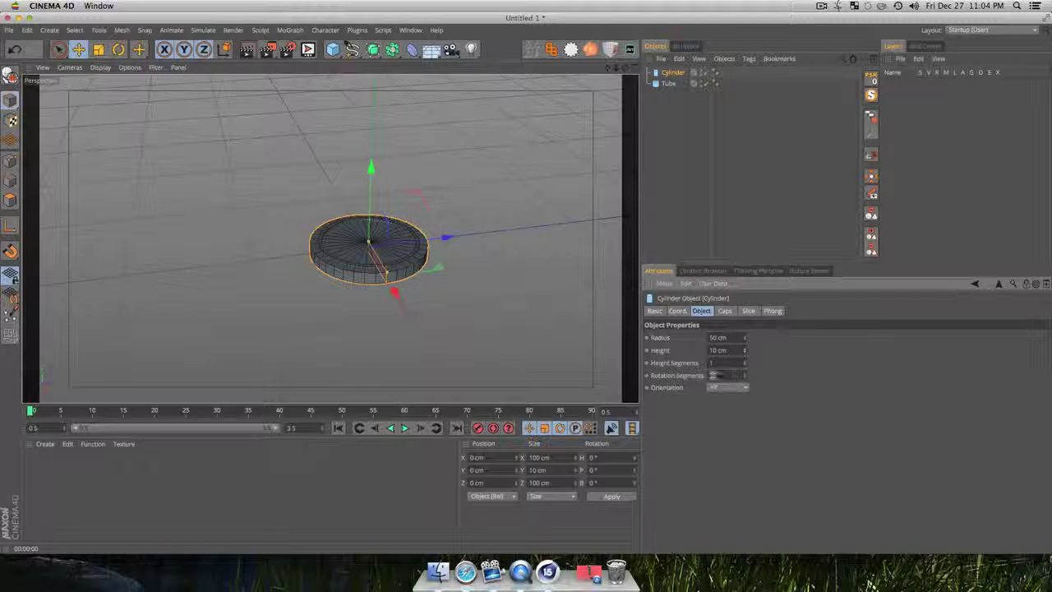
pyautogui.moveTo(721, 376); pyautogui.dragTo(638, 356)
pyautogui.write('80')
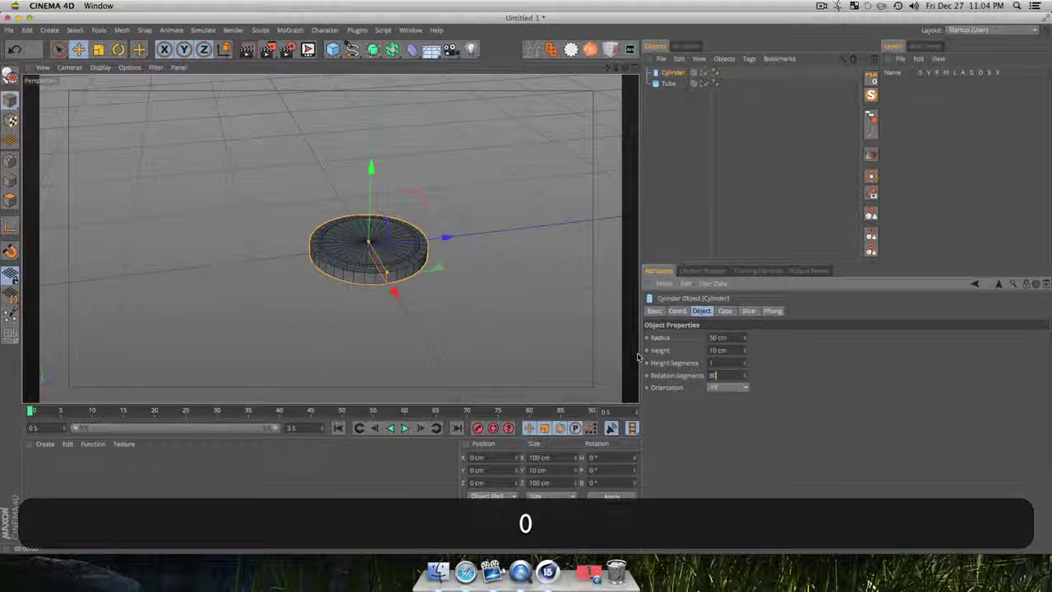
pyautogui.press('Return')
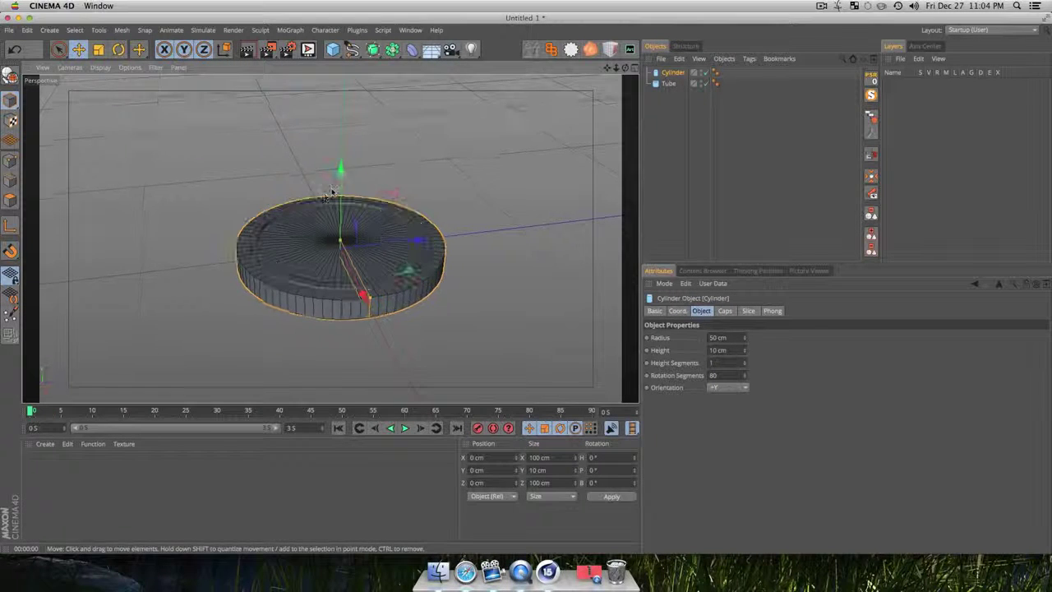
# Lower the cylinder beneath the ring to about -3.9 cm in Y and set its height to 5 cm
pyautogui.moveTo(344, 170); pyautogui.dragTo(252, 244)
pyautogui.press('3')
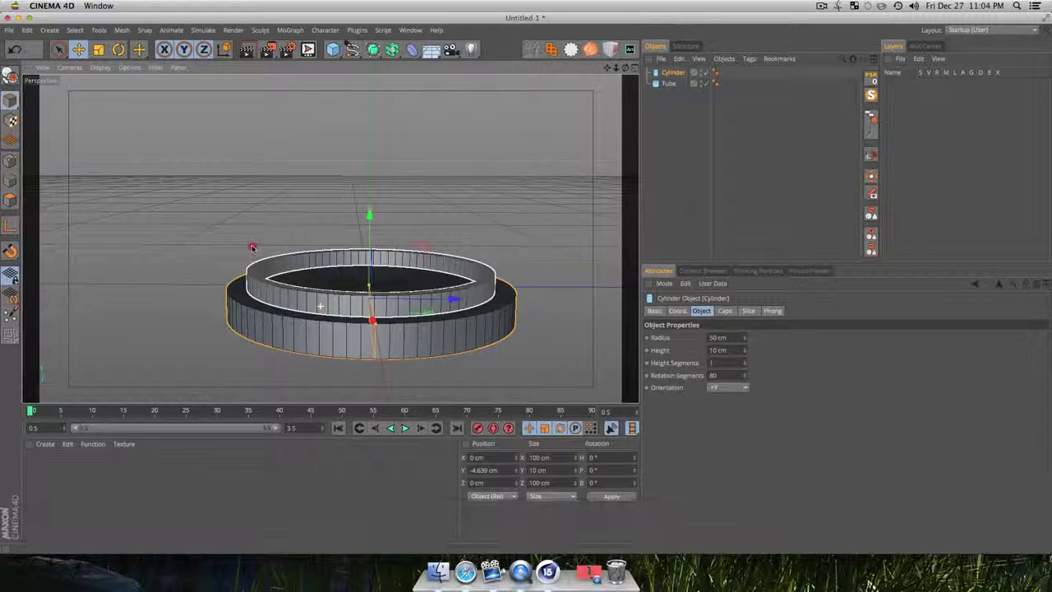
pyautogui.moveTo(370, 213); pyautogui.dragTo(369, 209)
pyautogui.click(745, 353)
pyautogui.moveTo(746, 355); pyautogui.dragTo(746, 358)
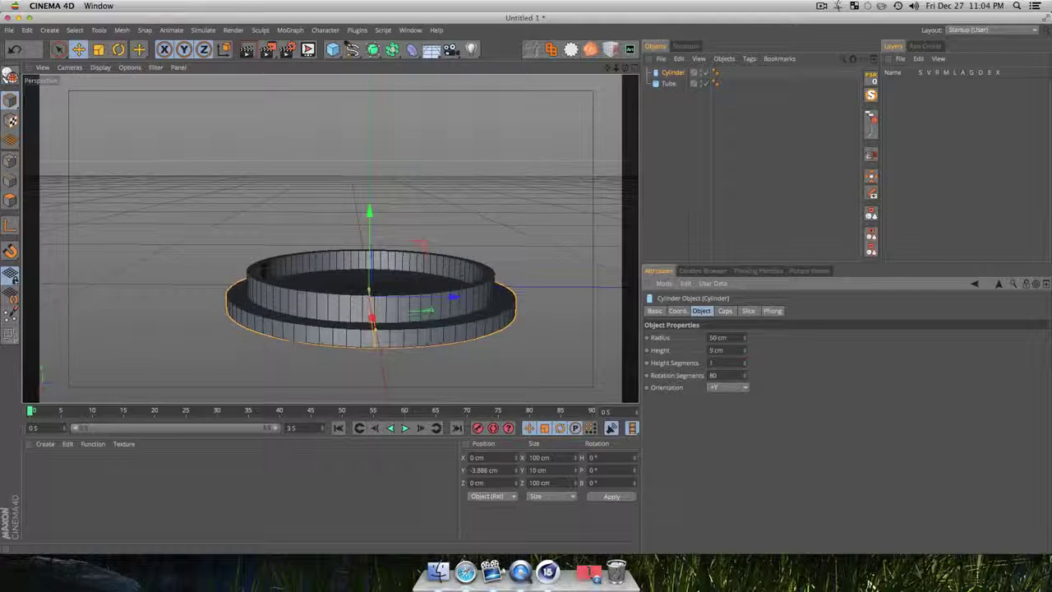
pyautogui.click(194, 238)
pyautogui.press('3')
pyautogui.moveTo(368, 289); pyautogui.dragTo(451, 341)
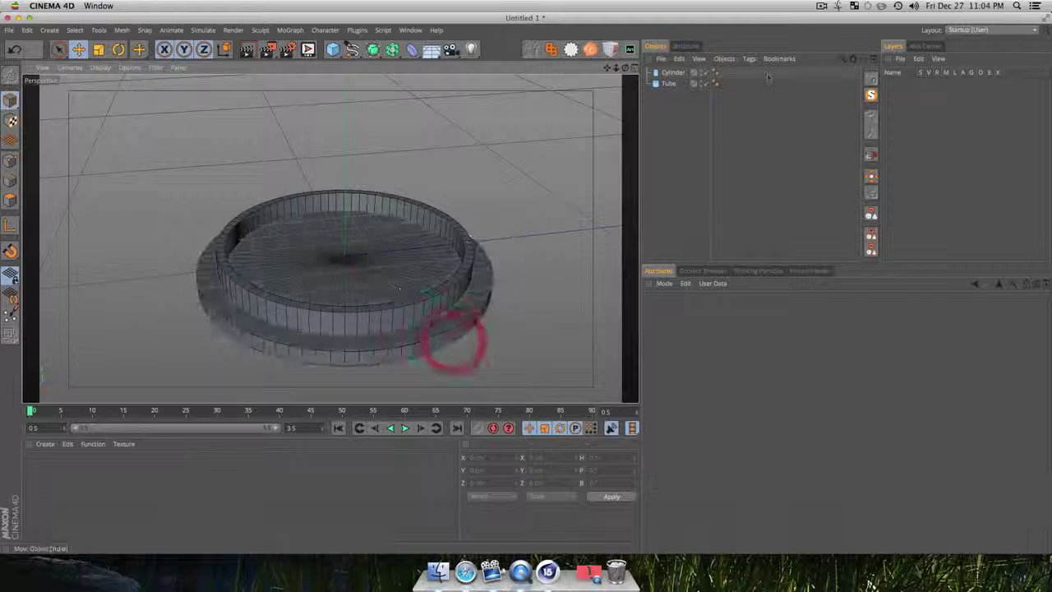
# Rename the cylinder as Base
pyautogui.click(670, 72)
pyautogui.press('Return')
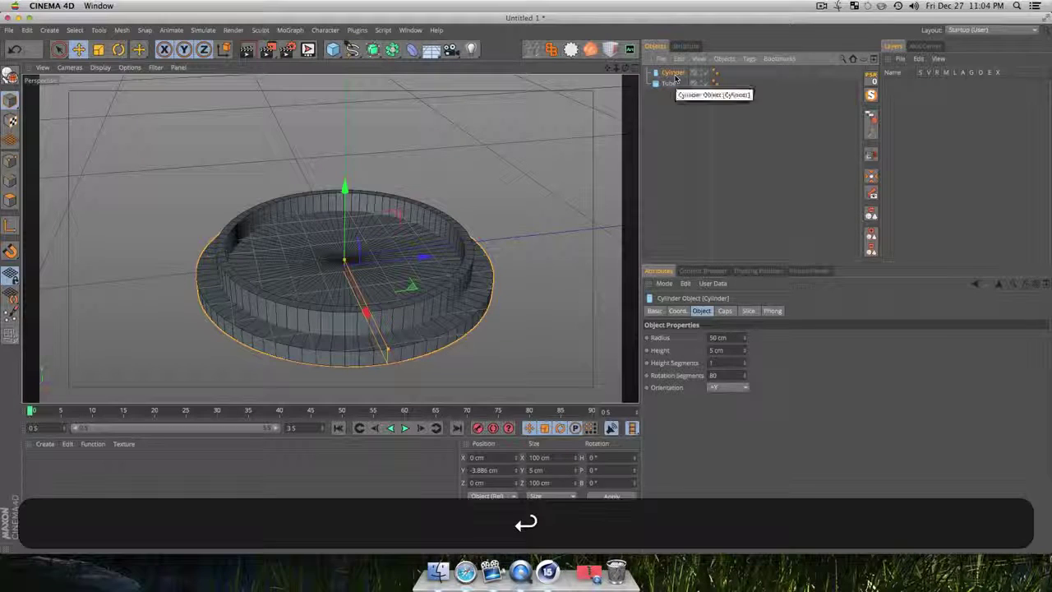
pyautogui.hotkey('shift', 'Return')
pyautogui.write('B')
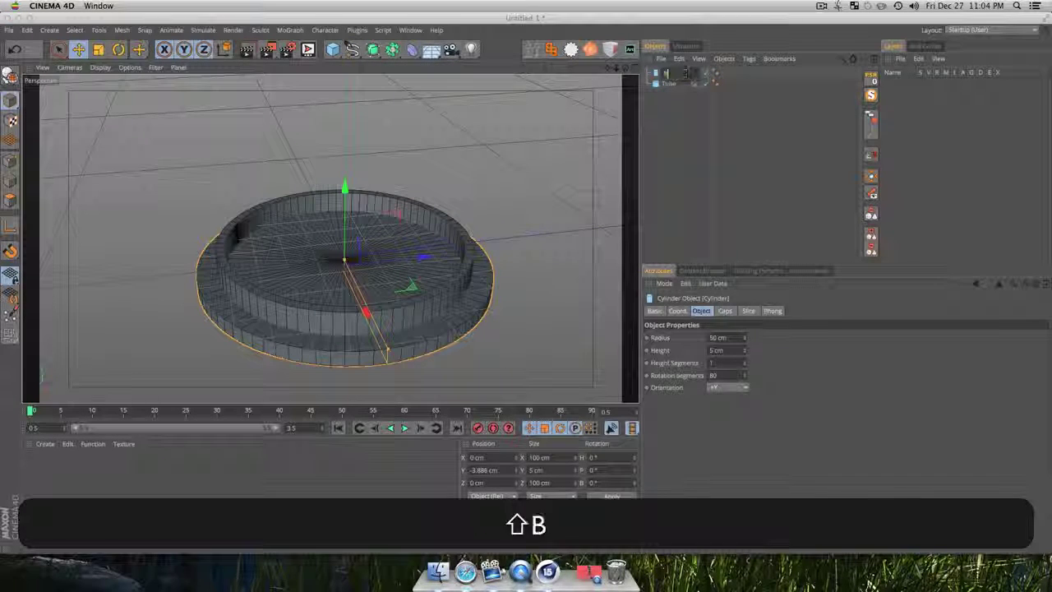
pyautogui.write('ase')
pyautogui.press('Return')
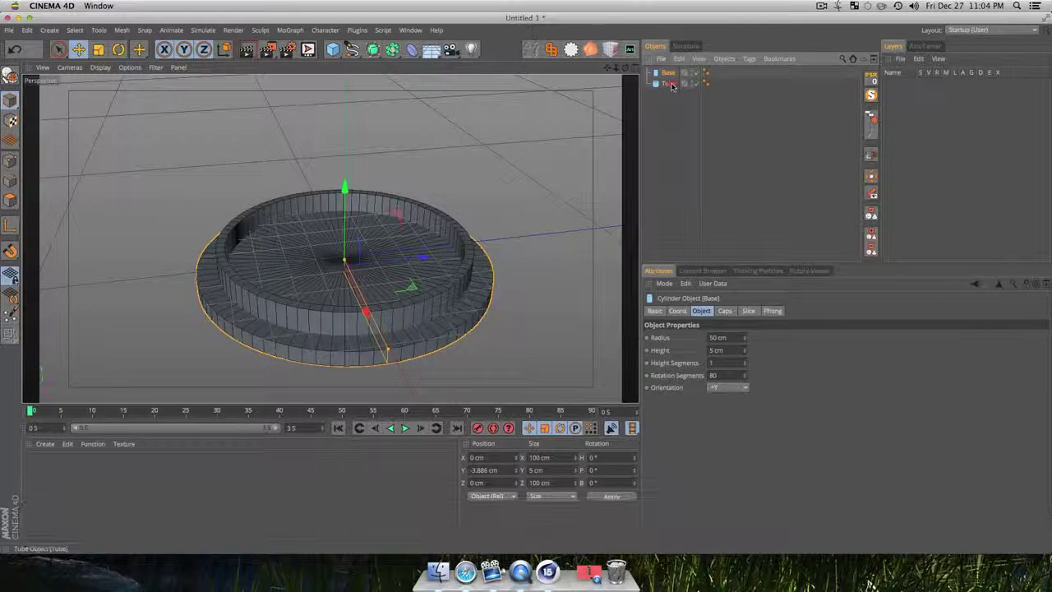
# Rename the tube as Opener and place it above Base in the object hierarchy
pyautogui.click(671, 83)
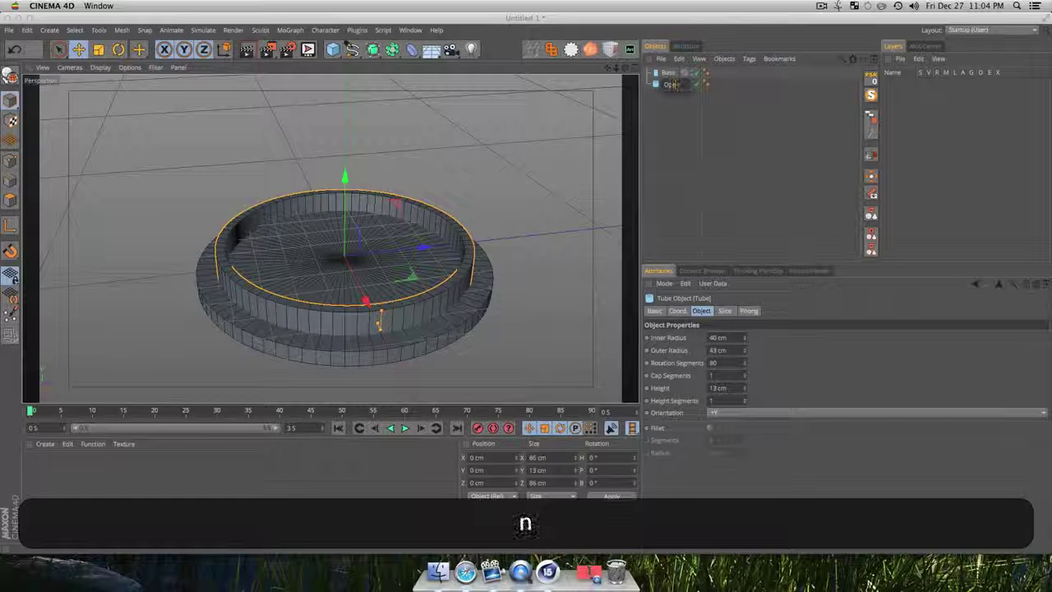
pyautogui.write('Opener')
pyautogui.press('Return')
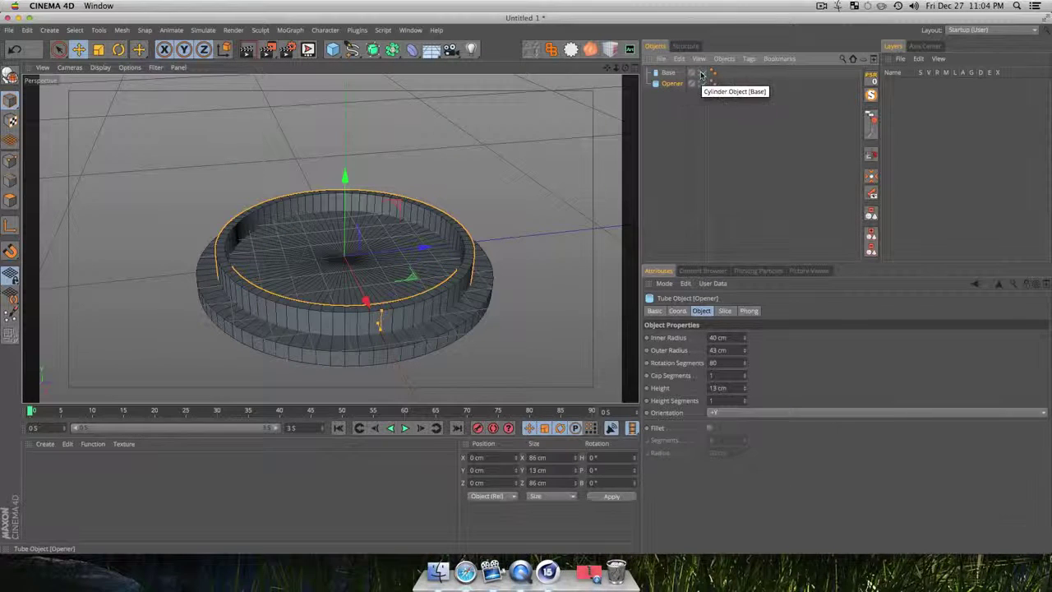
pyautogui.click(671, 134)
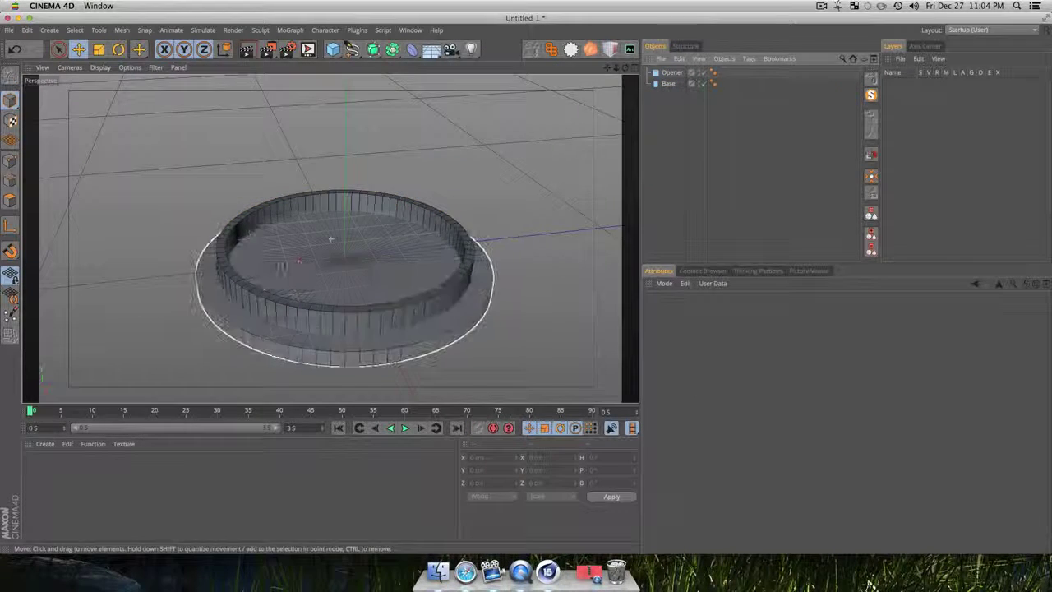
# Hide the grid in the perspective viewport
pyautogui.moveTo(670, 112); pyautogui.dragTo(668, 34)
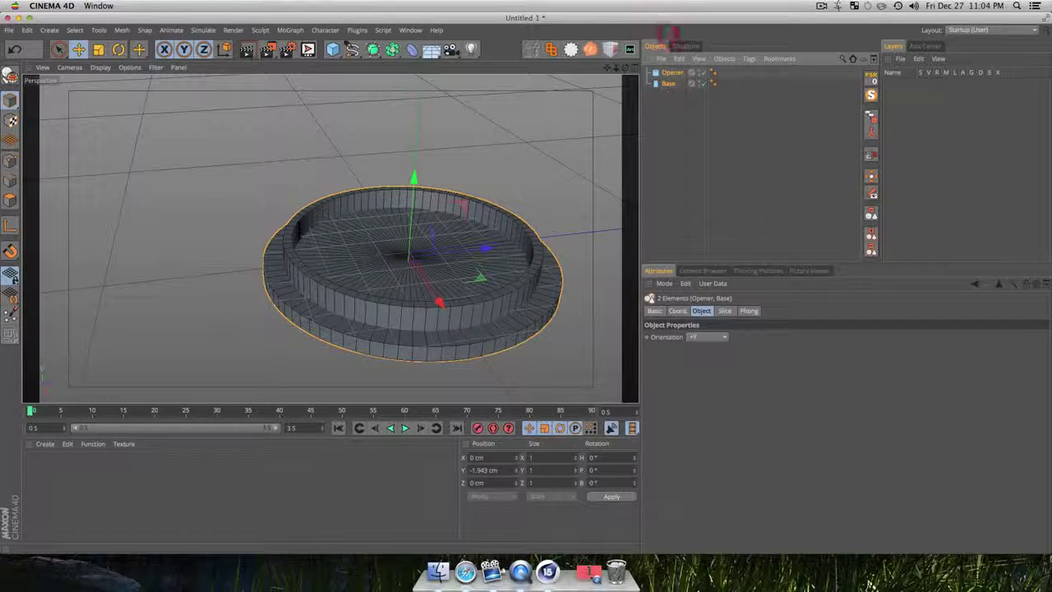
pyautogui.click(130, 67)
pyautogui.moveTo(156, 68)
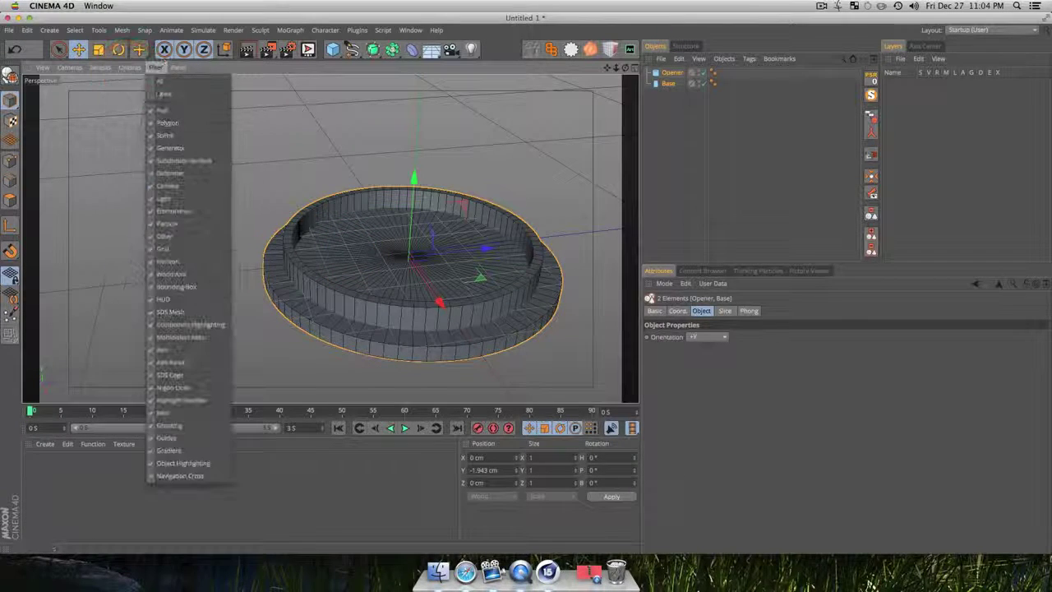
pyautogui.click(168, 249)
pyautogui.click(736, 223)
pyautogui.press('3')
pyautogui.moveTo(482, 266); pyautogui.dragTo(404, 265)
pyautogui.scroll(-3, 429, 256)
pyautogui.press('1')
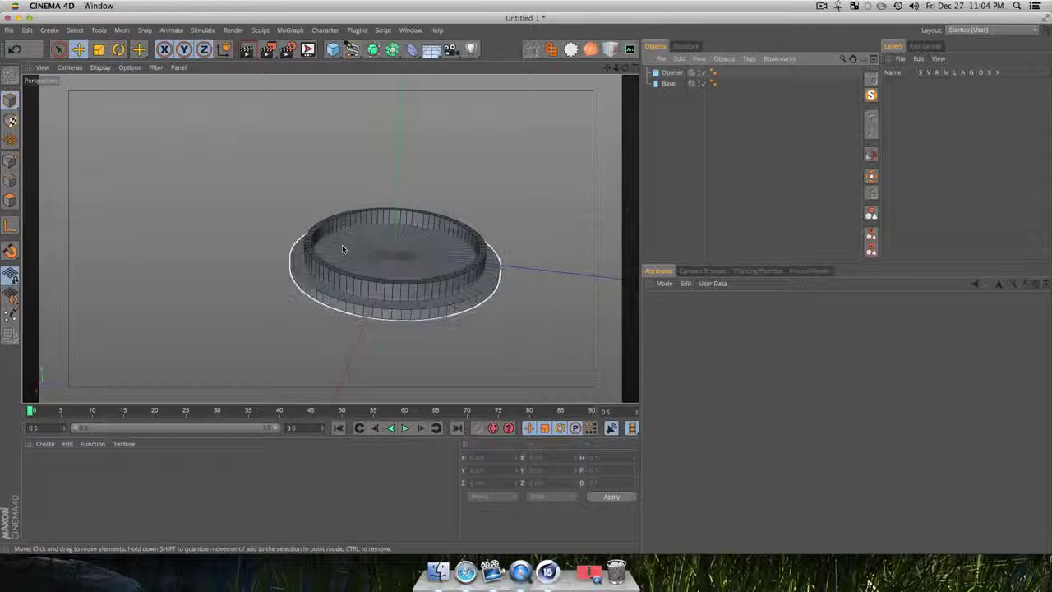
pyautogui.press('3')
pyautogui.moveTo(367, 241); pyautogui.dragTo(411, 305)
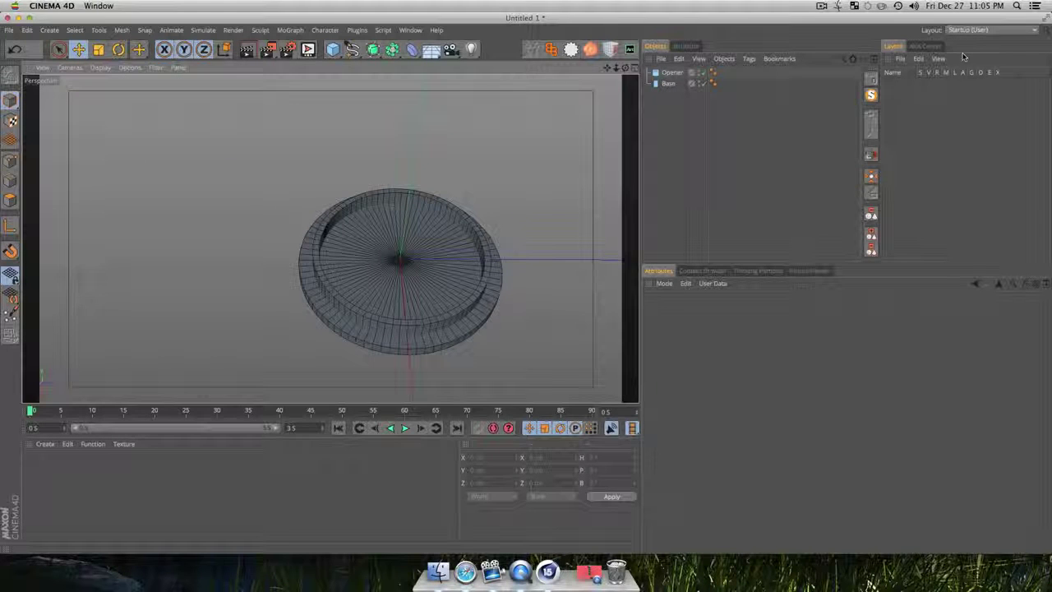
# Show the Axis Center settings and look up the Axis Center command by filtering the command list for "axis"
pyautogui.click(927, 46)
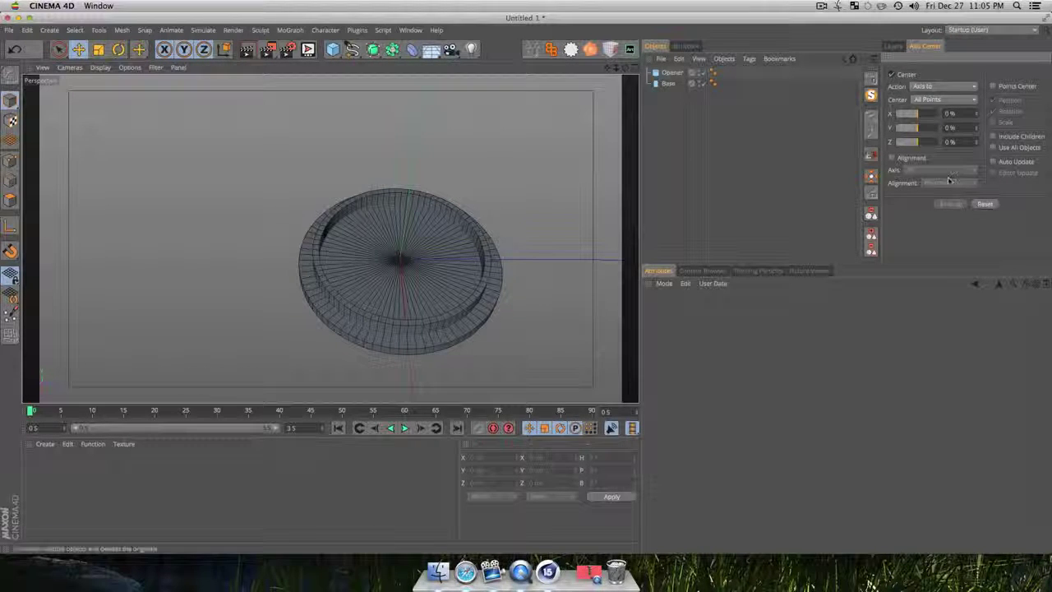
pyautogui.rightClick(504, 49)
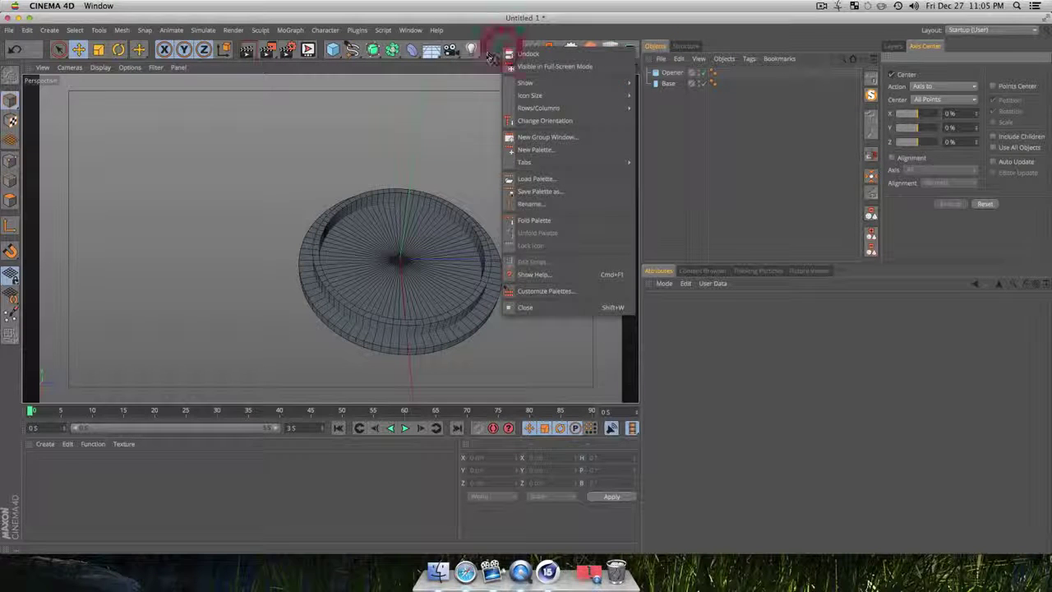
pyautogui.click(552, 298)
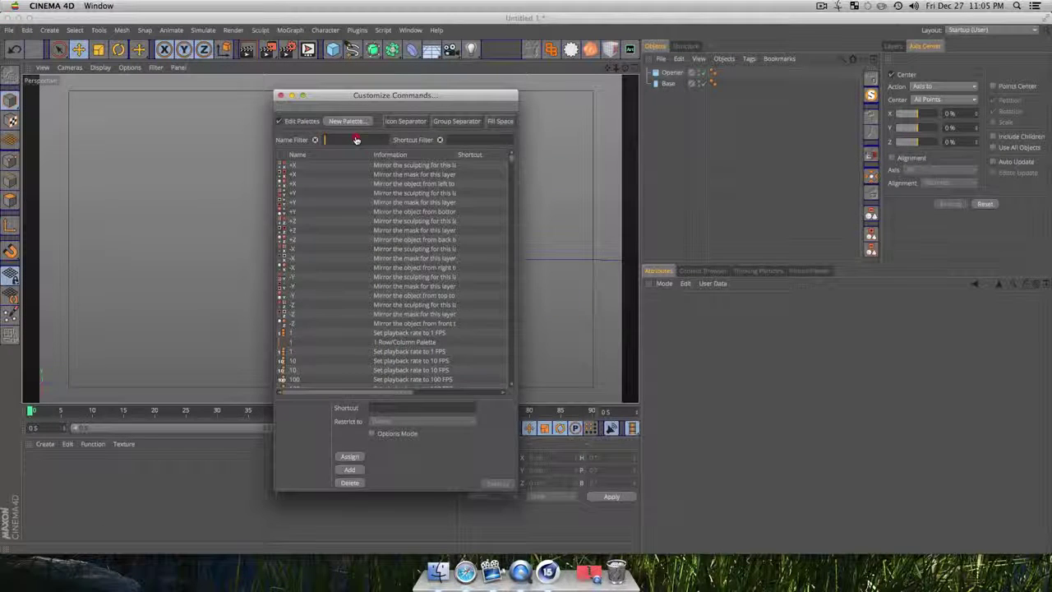
pyautogui.click(354, 140)
pyautogui.write('axis')
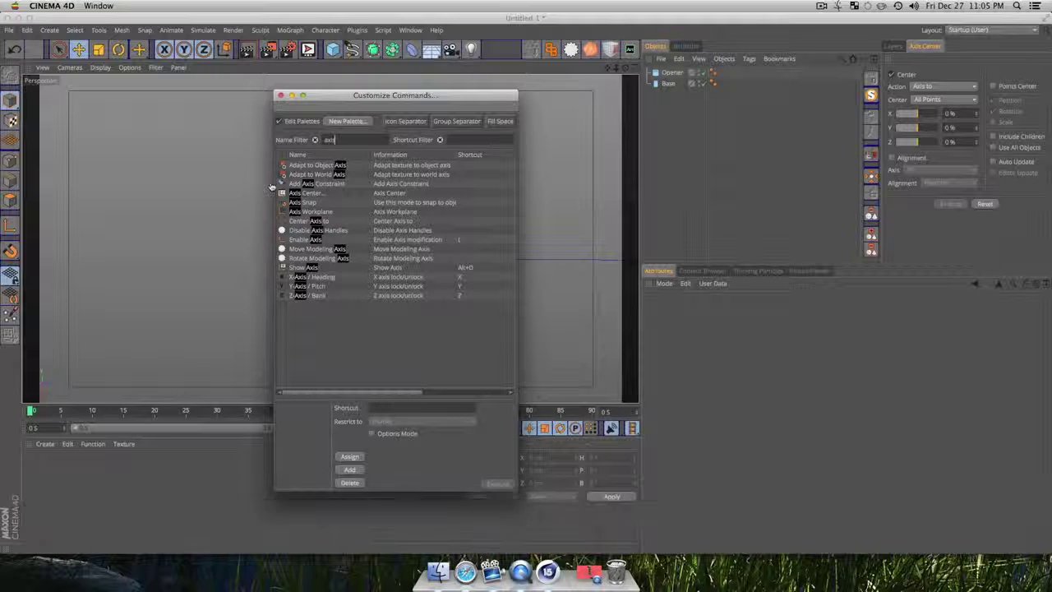
pyautogui.click(306, 194)
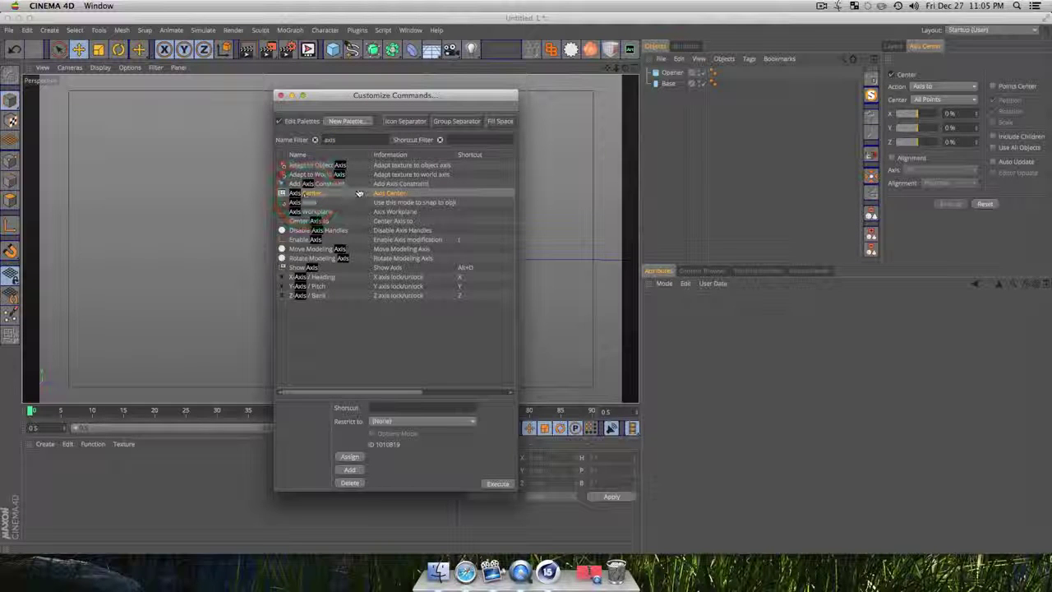
pyautogui.click(281, 95)
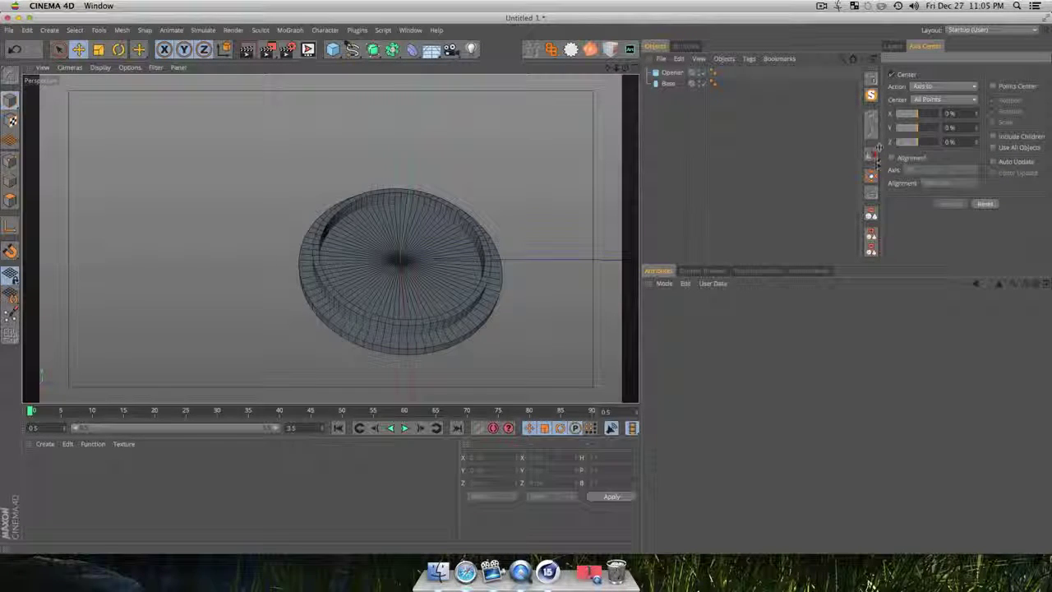
pyautogui.click(869, 171)
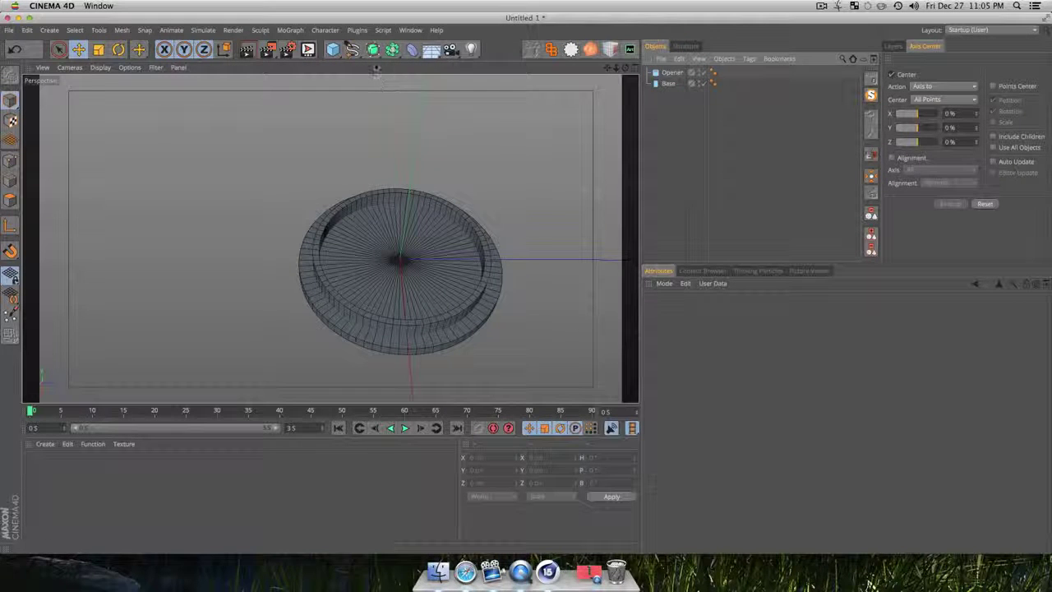
# Add a polygon primitive to the scene
pyautogui.click(335, 51)
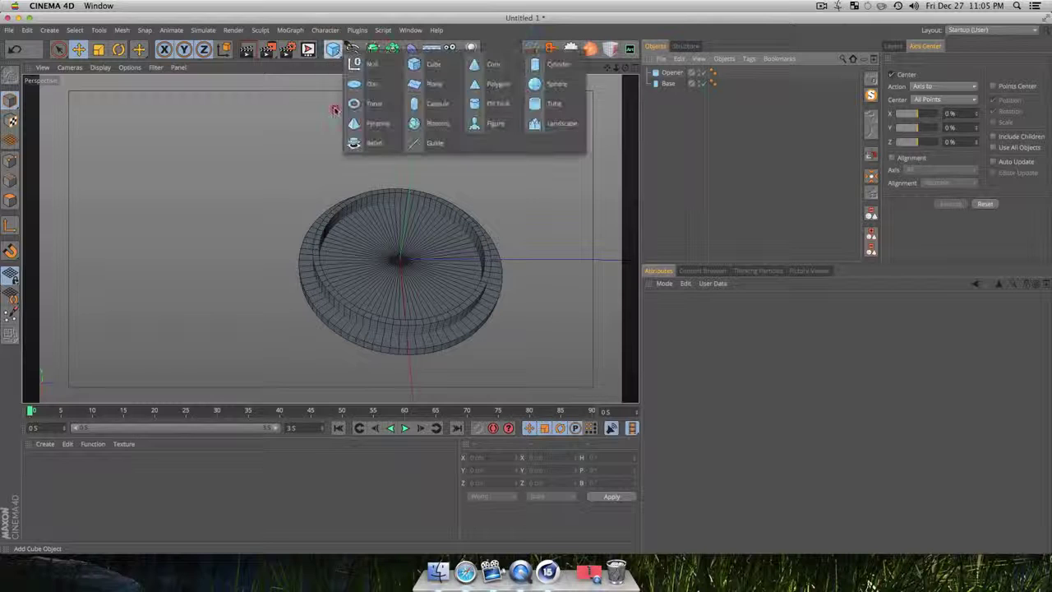
pyautogui.click(497, 84)
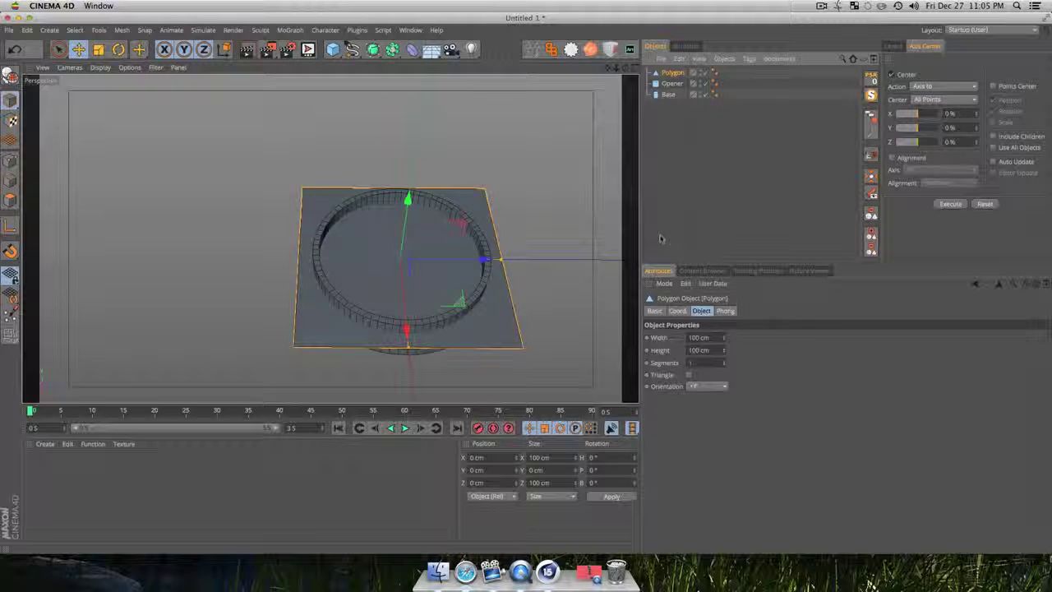
# Make the polygon a triangle with a width of 65 cm and a height of 85 cm
pyautogui.click(688, 375)
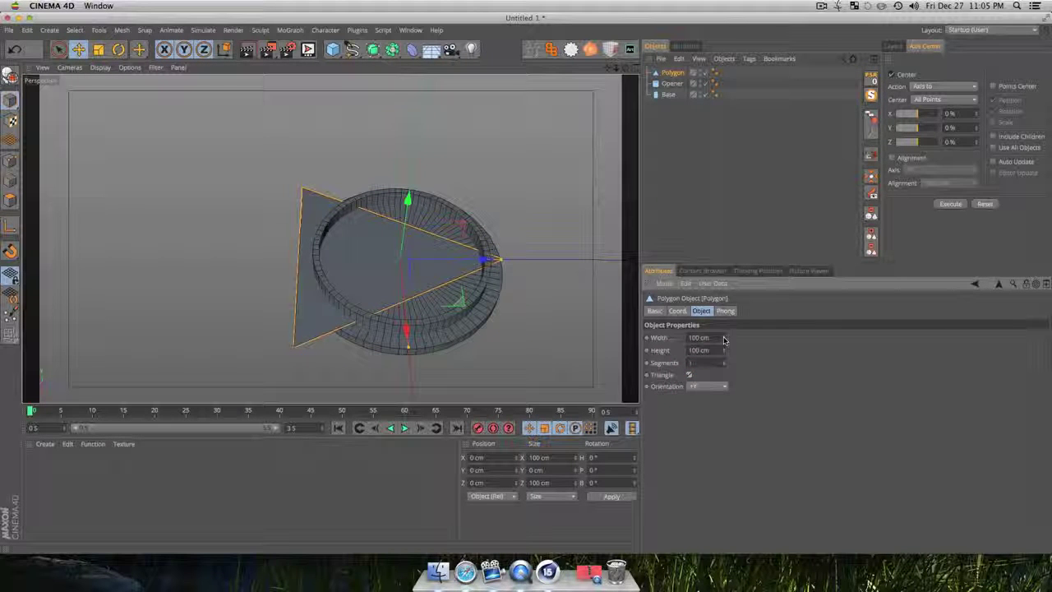
pyautogui.moveTo(723, 340); pyautogui.dragTo(622, 341)
pyautogui.press('Return')
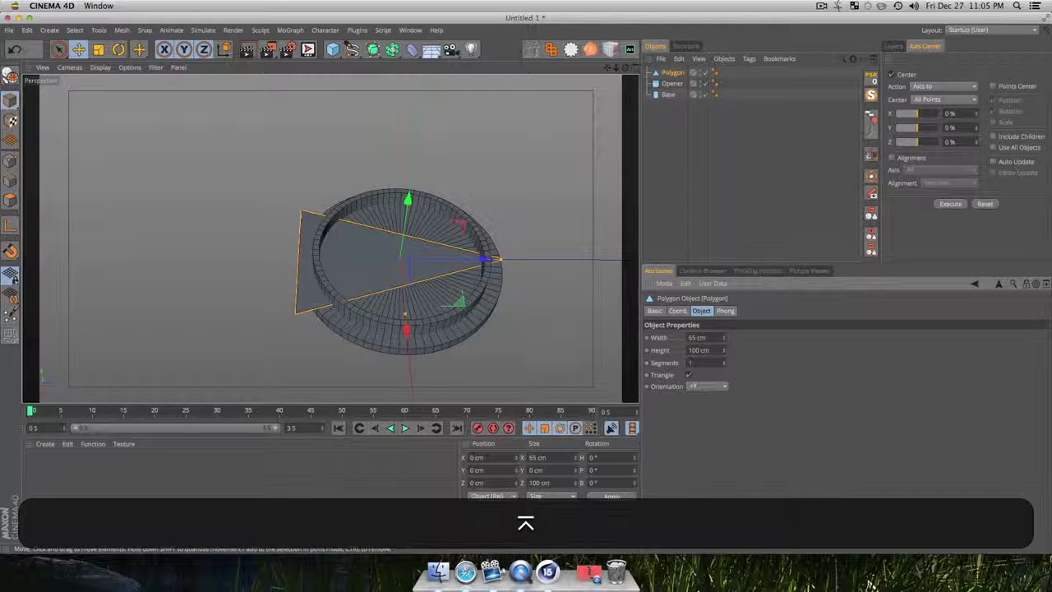
pyautogui.moveTo(723, 351)
pyautogui.mouseDown()
pyautogui.moveTo(703, 352)
pyautogui.moveTo(722, 350)
pyautogui.mouseUp()
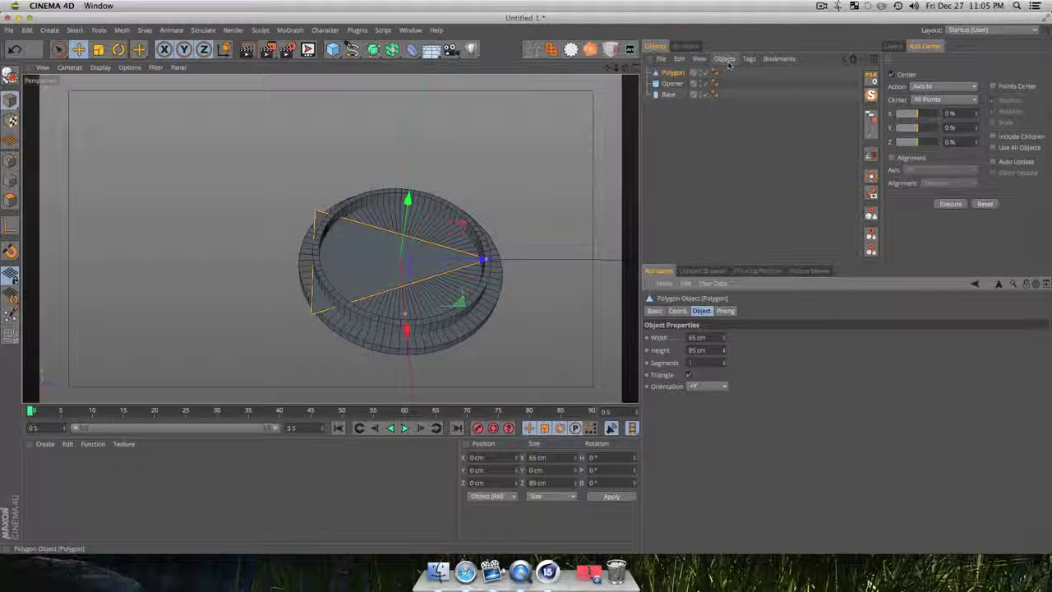
# Convert the triangle to an editable object and move its axis to -100% on Y and Z of all points
pyautogui.press('c')
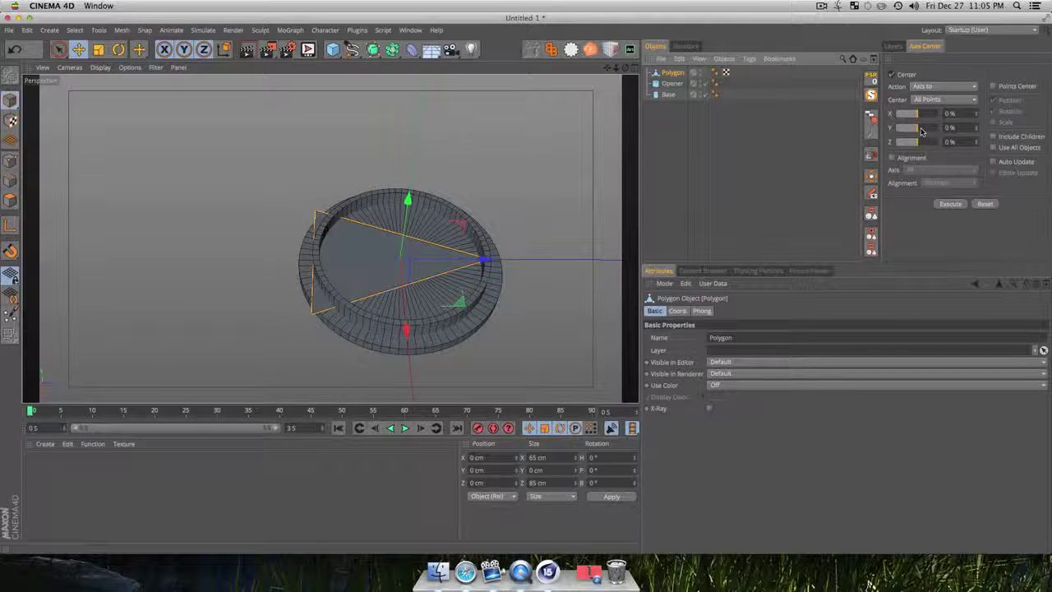
pyautogui.moveTo(919, 132); pyautogui.dragTo(849, 127)
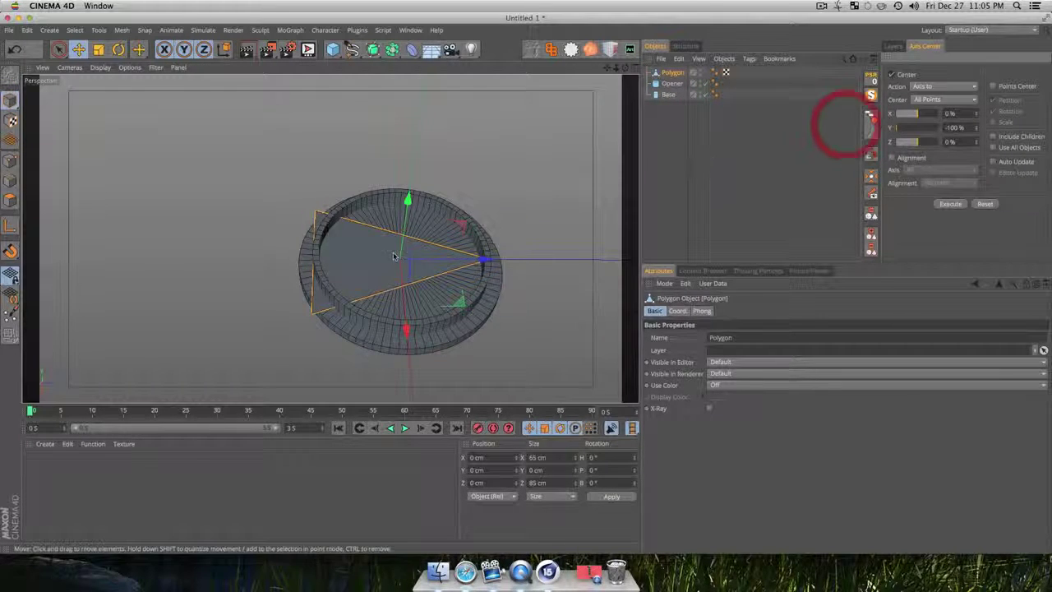
pyautogui.click(951, 206)
pyautogui.click(951, 206)
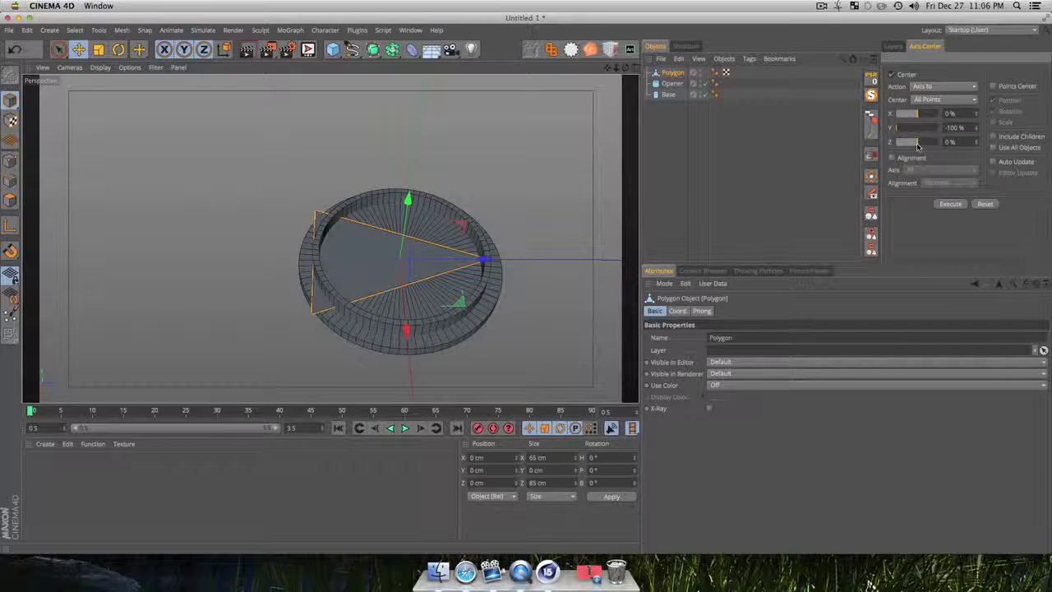
pyautogui.click(949, 204)
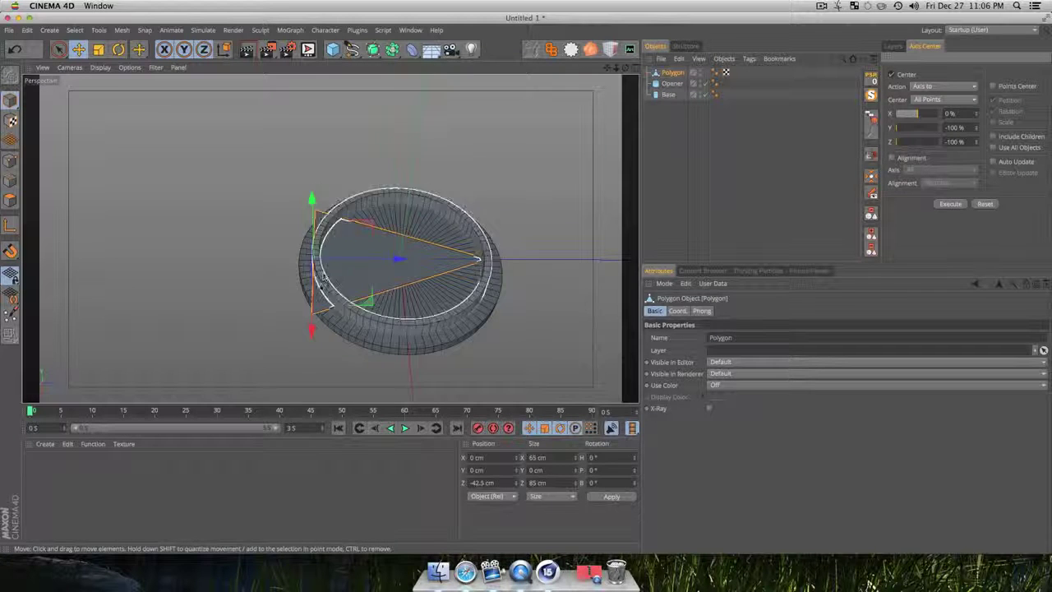
# Move the triangle outward along Z to about -68.8 cm, try rotating it about its new axis and undo the rotation
pyautogui.moveTo(398, 259); pyautogui.dragTo(300, 238)
pyautogui.press('r')
pyautogui.press('super+z')
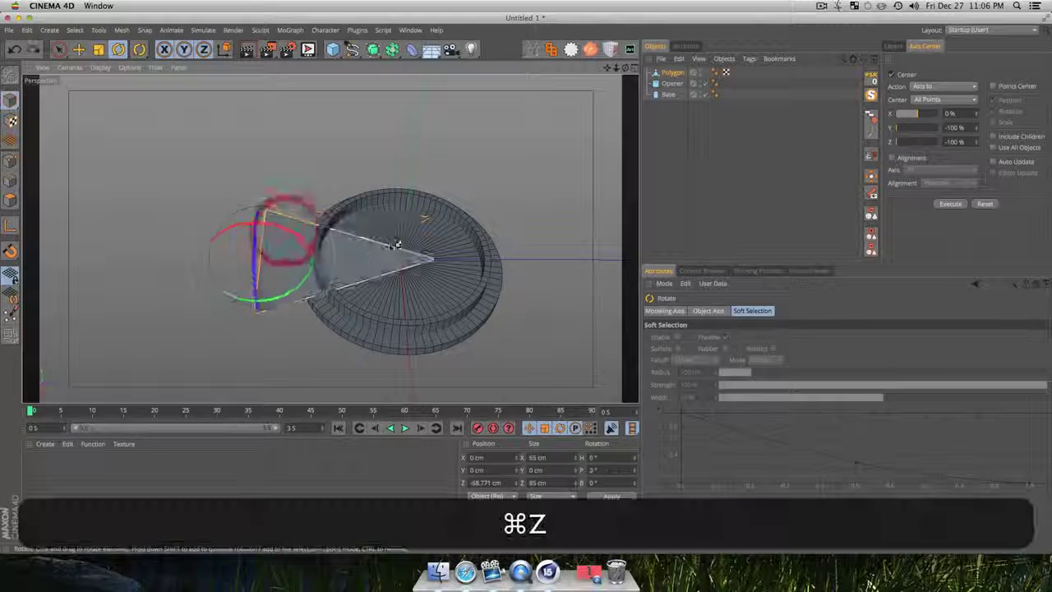
pyautogui.click(672, 167)
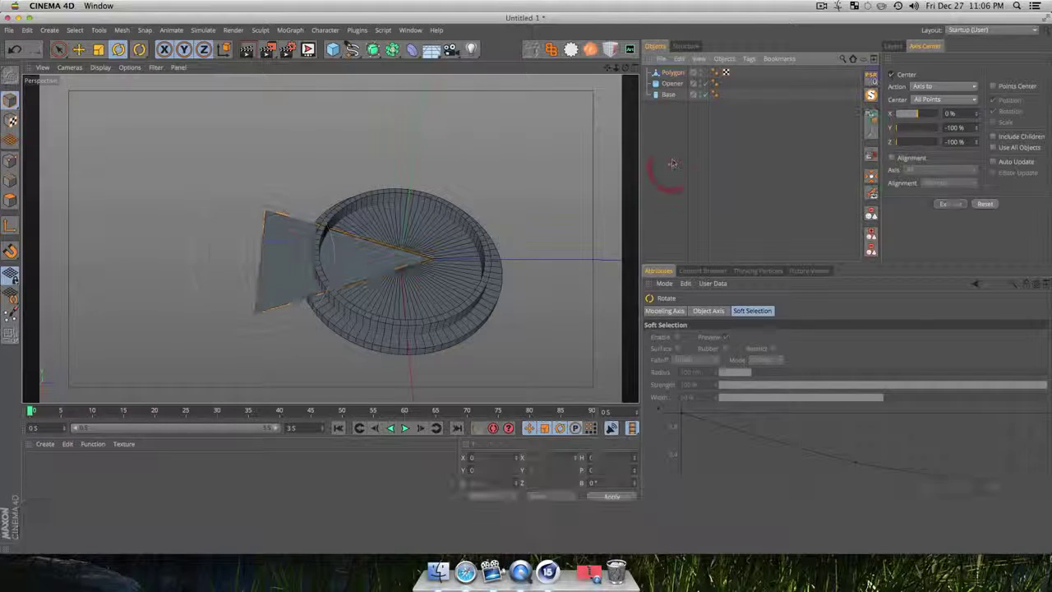
pyautogui.click(294, 270)
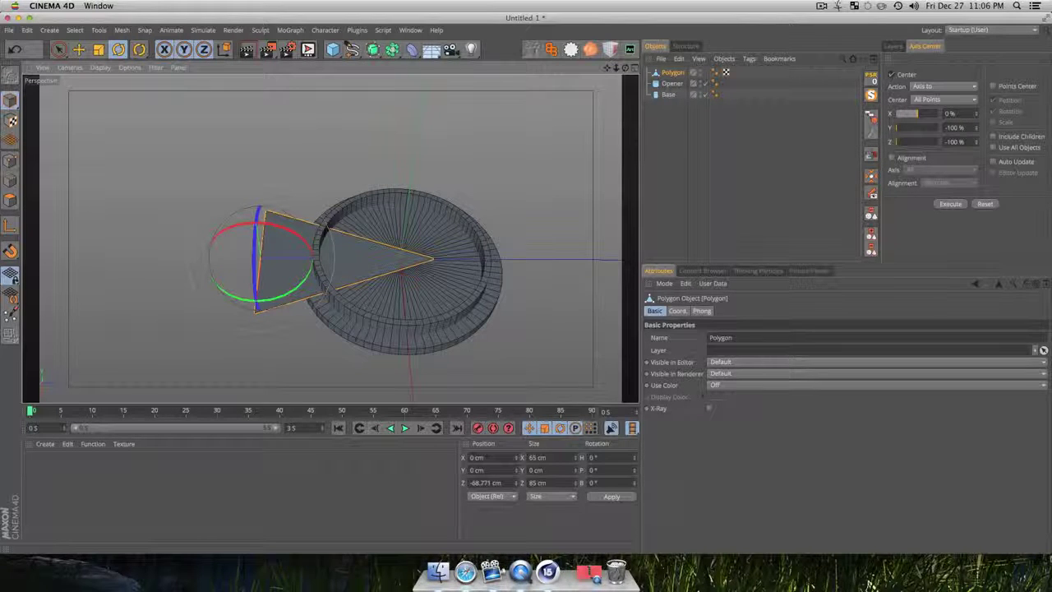
# Add a MoGraph Cloner and make the triangle polygon its child
pyautogui.click(664, 147)
pyautogui.click(673, 75)
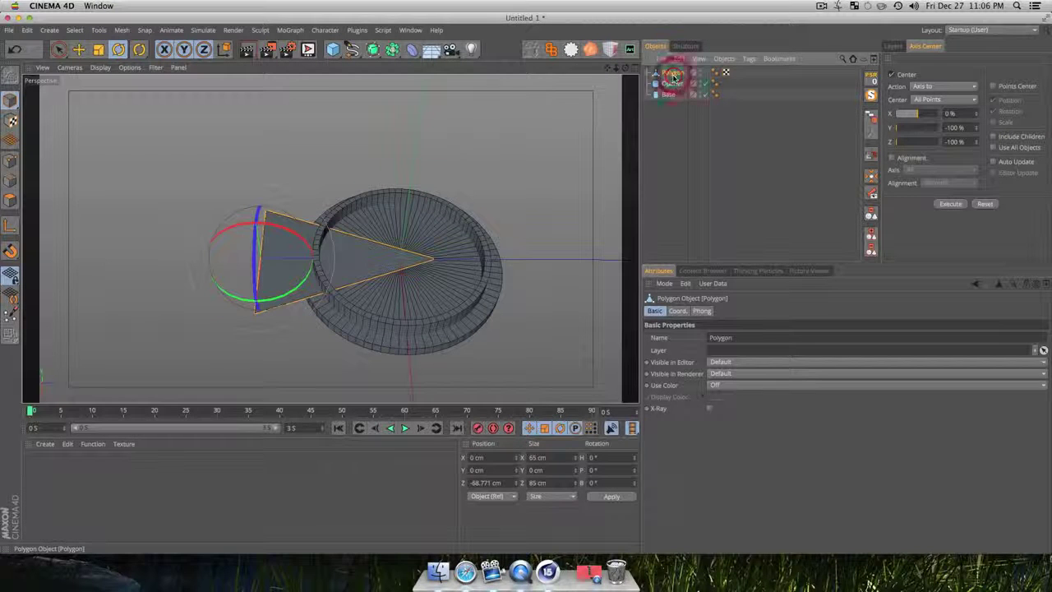
pyautogui.click(291, 30)
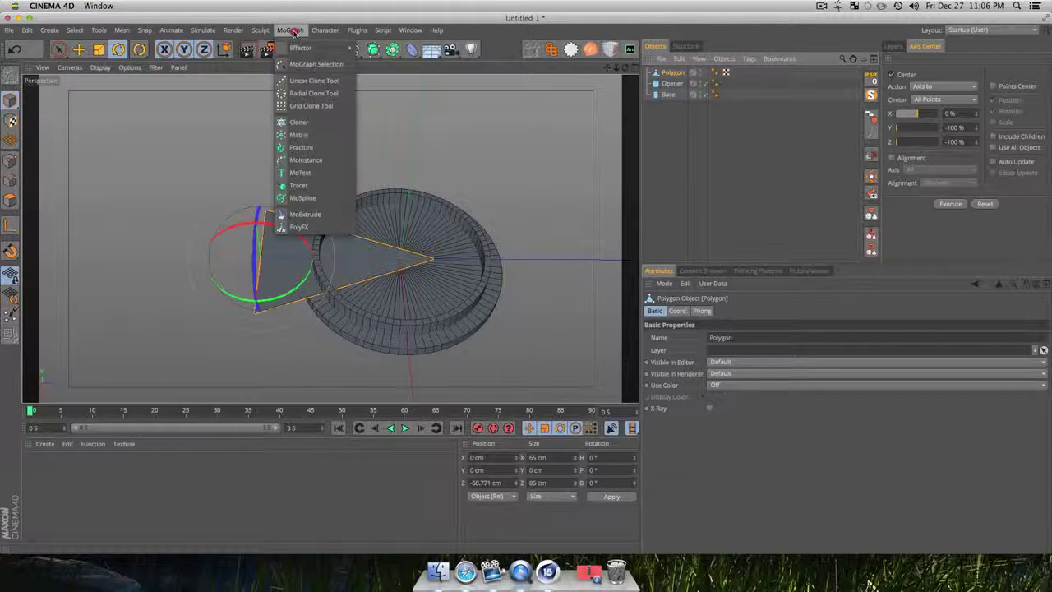
pyautogui.click(296, 125)
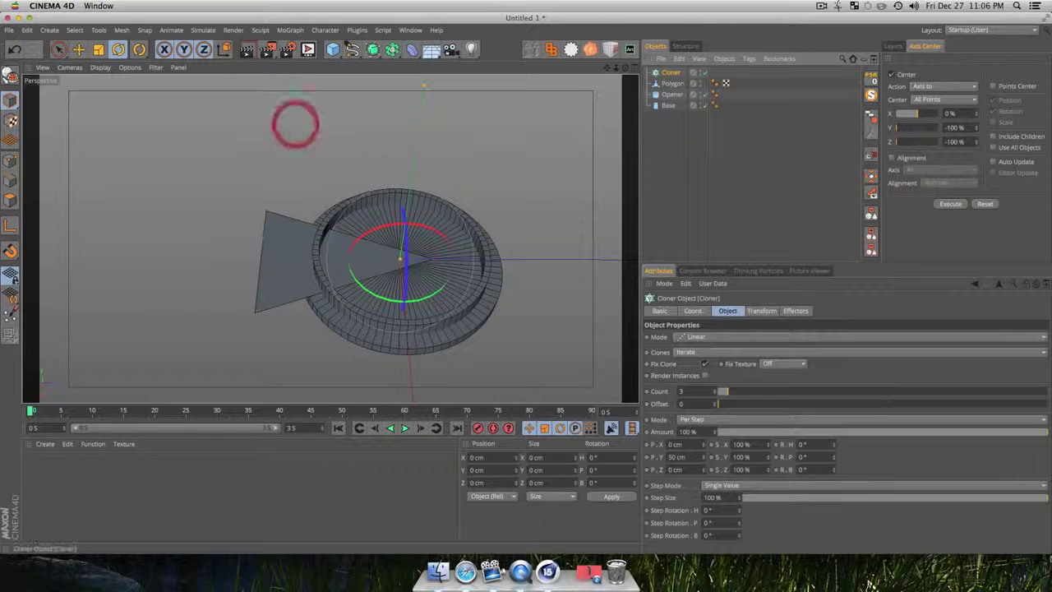
pyautogui.moveTo(674, 75); pyautogui.dragTo(673, 74)
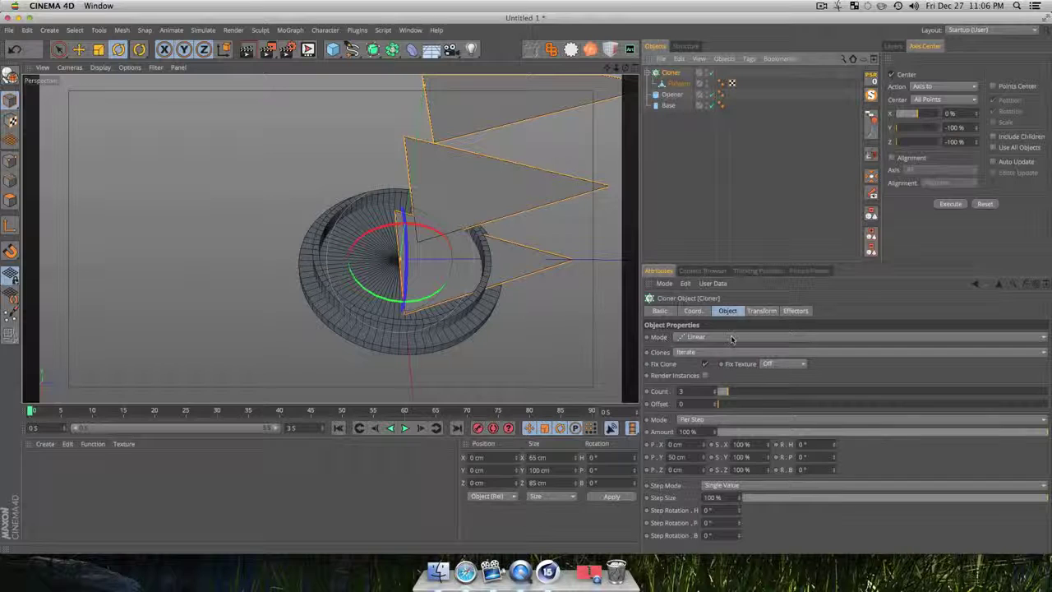
# Set the Cloner to Radial mode in the XZ plane
pyautogui.click(714, 337)
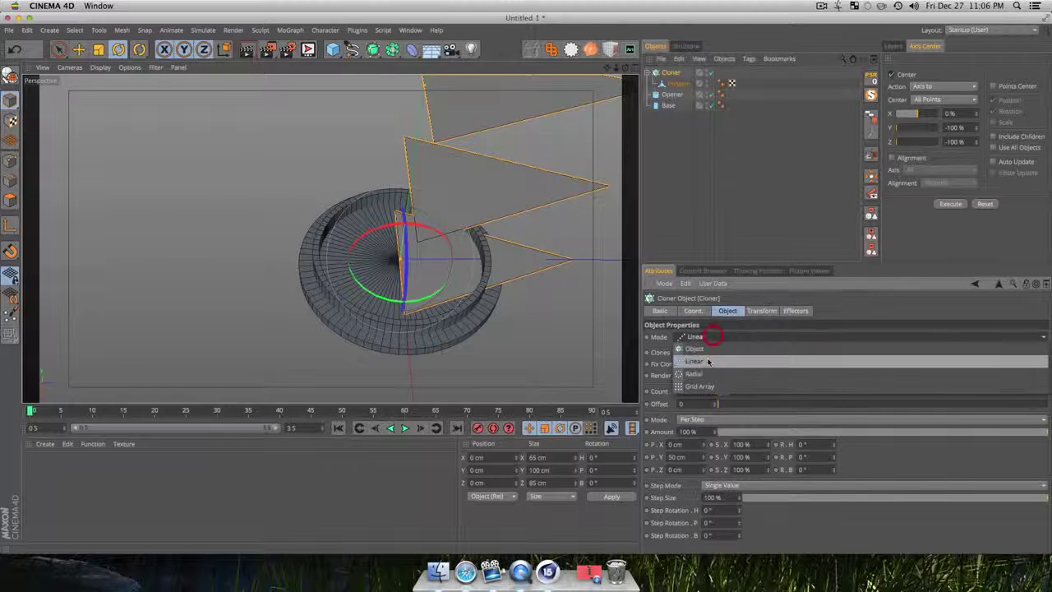
pyautogui.click(701, 360)
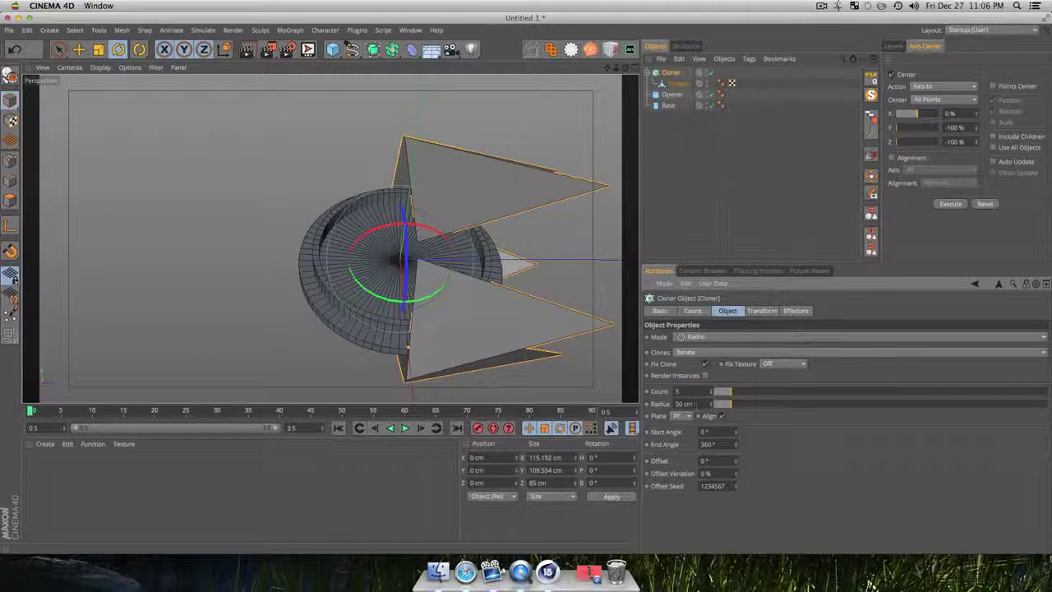
pyautogui.click(679, 416)
pyautogui.click(676, 456)
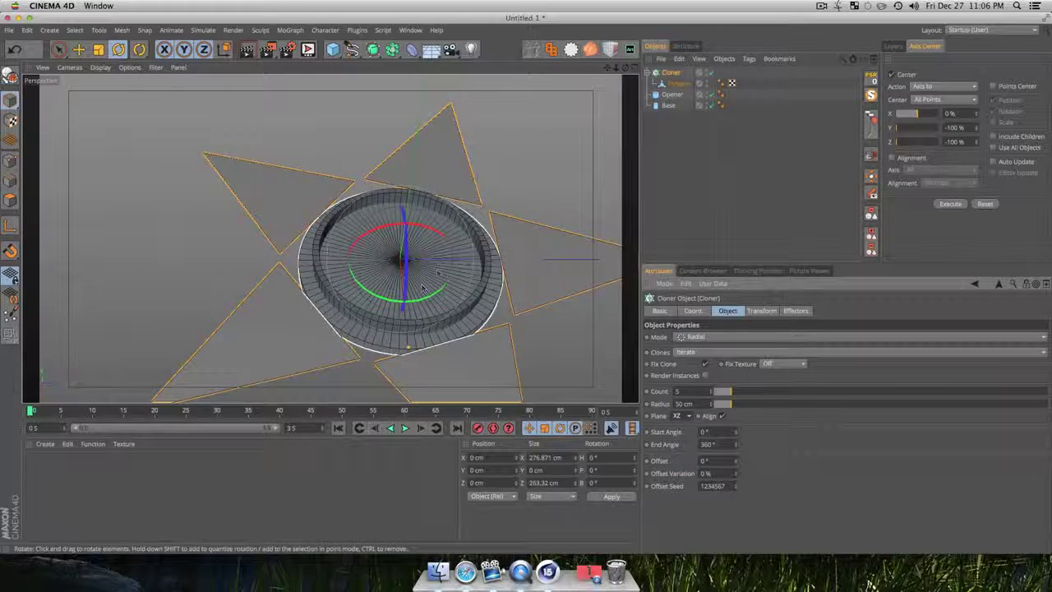
# Set the pitch rotation in the Cloner's transform to 180° to point the triangles inward
pyautogui.scroll(-5, 438, 267)
pyautogui.press('3')
pyautogui.moveTo(437, 267); pyautogui.dragTo(449, 336)
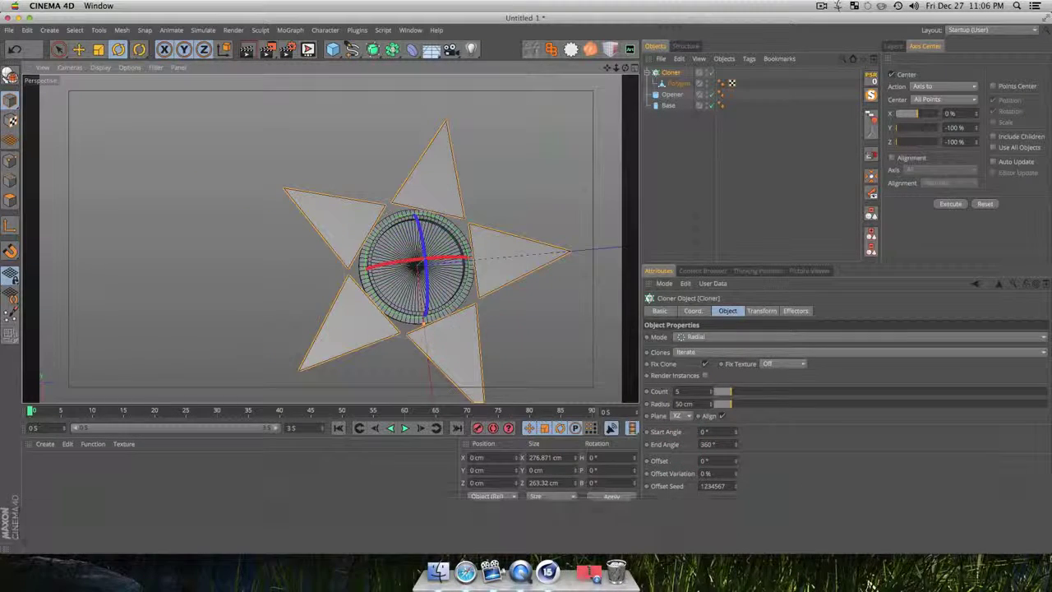
pyautogui.click(762, 312)
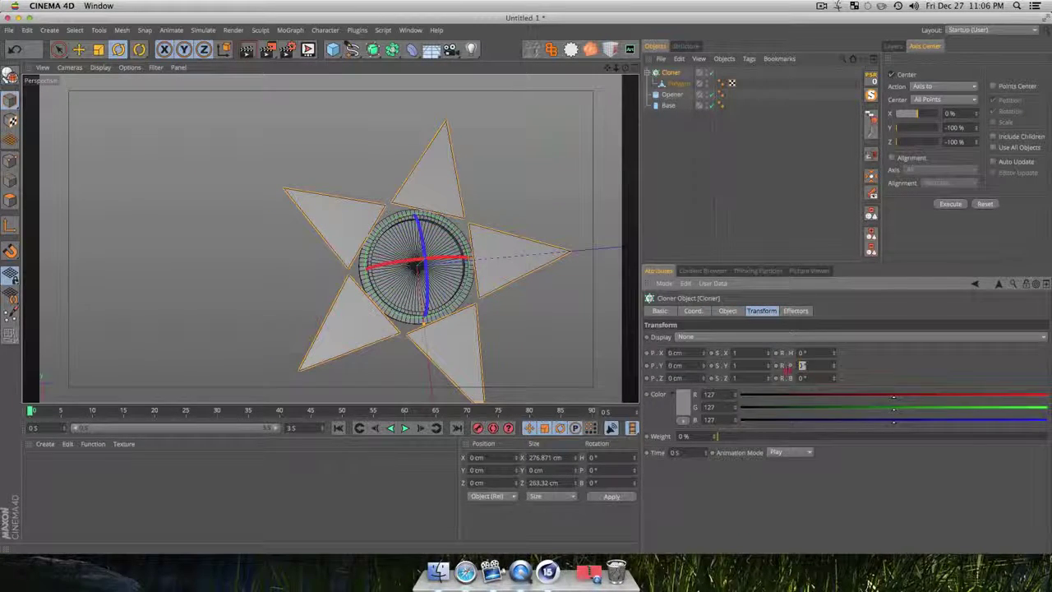
pyautogui.press('8')
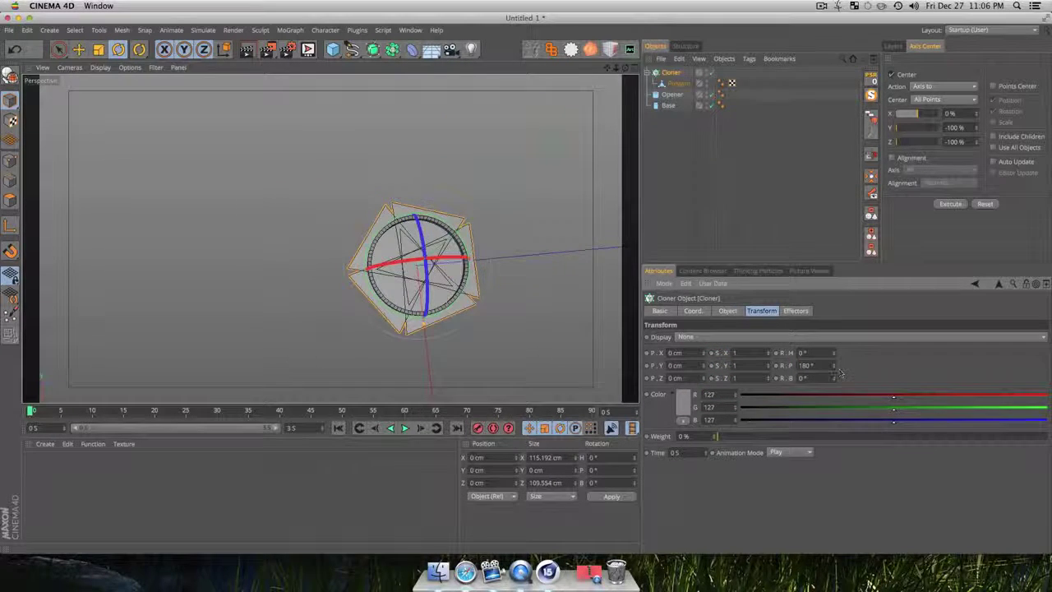
# Set the Cloner's radius to 85 cm so the triangle tips meet at the centre of the ring
pyautogui.scroll(5, 349, 295)
pyautogui.press('1')
pyautogui.moveTo(484, 277); pyautogui.dragTo(454, 248)
pyautogui.press('3')
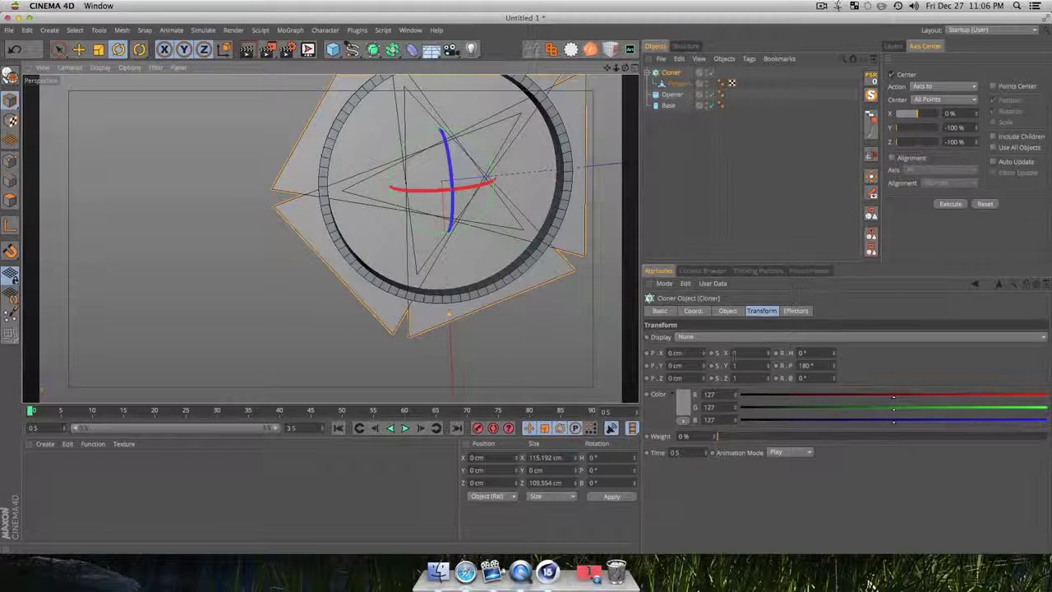
pyautogui.click(727, 311)
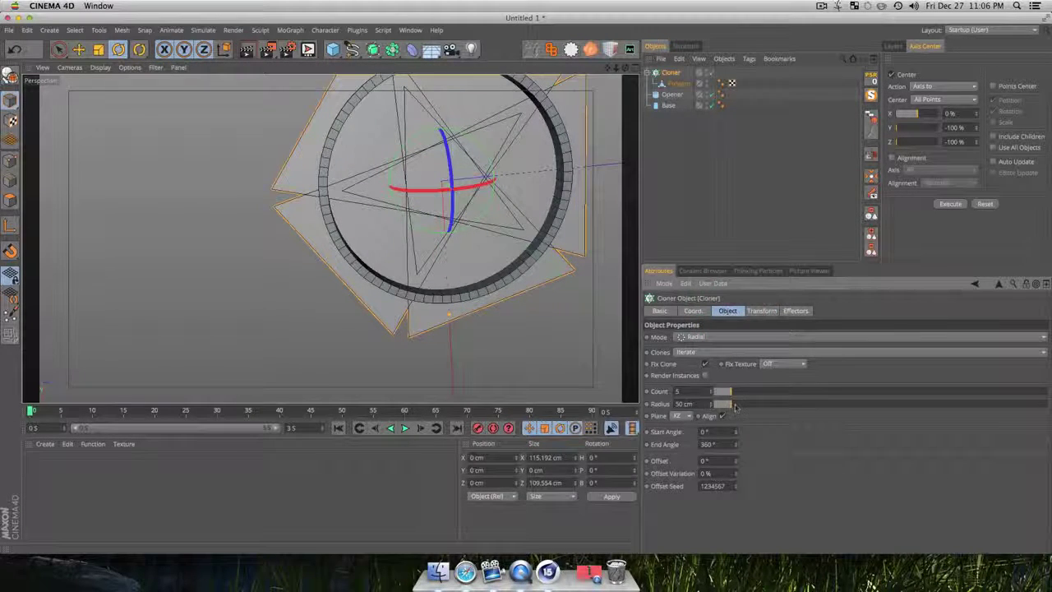
pyautogui.moveTo(737, 407); pyautogui.dragTo(743, 409)
pyautogui.scroll(6, 444, 191)
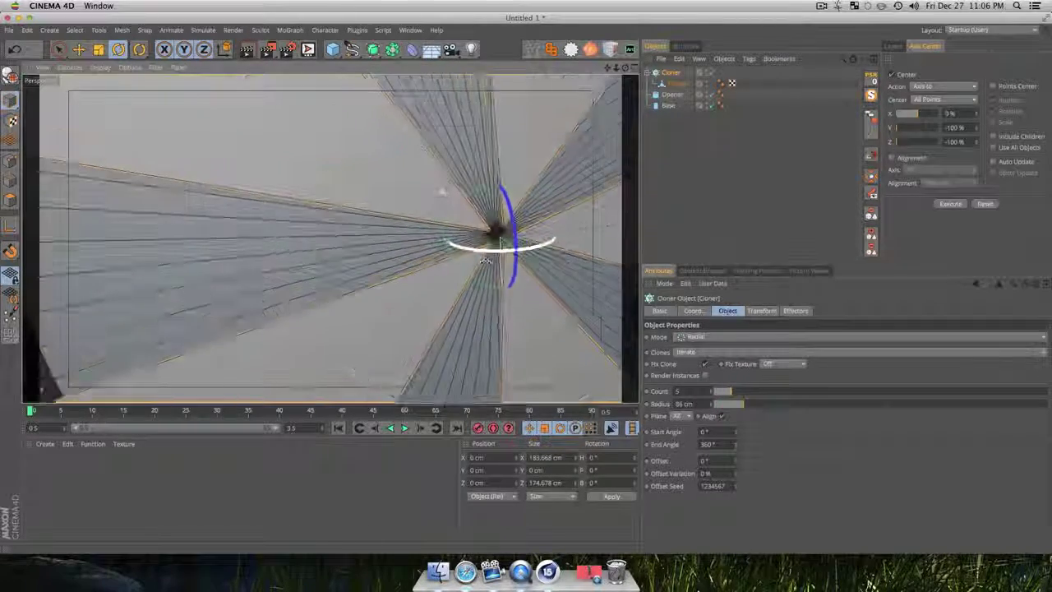
pyautogui.scroll(2, 486, 261)
pyautogui.press('1')
pyautogui.moveTo(496, 216)
pyautogui.mouseDown()
pyautogui.moveTo(463, 178)
pyautogui.moveTo(496, 216)
pyautogui.mouseUp()
pyautogui.press('3')
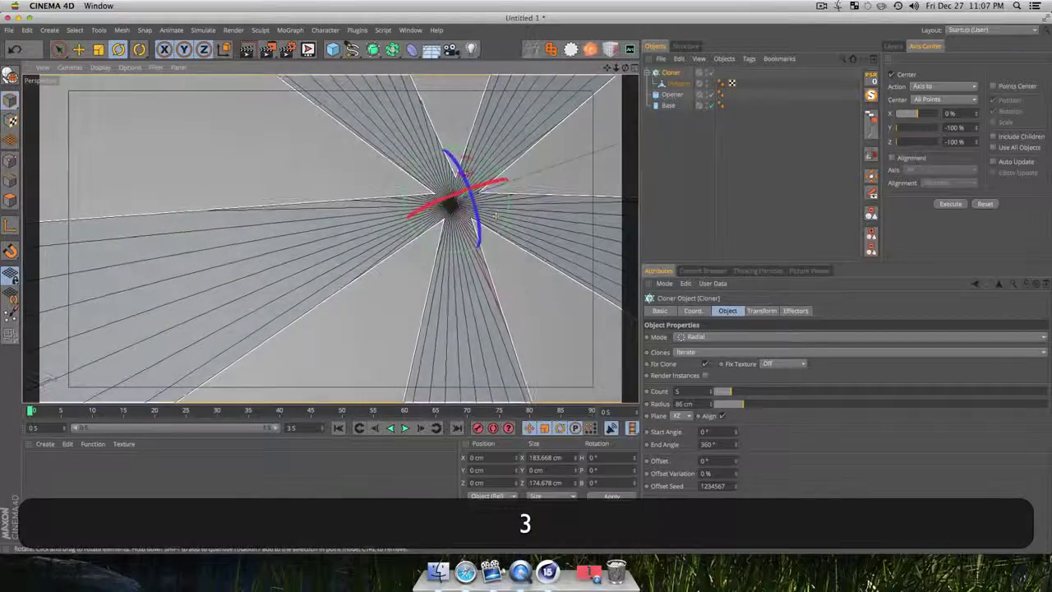
pyautogui.moveTo(747, 408); pyautogui.dragTo(710, 404)
pyautogui.click(711, 405)
pyautogui.click(711, 404)
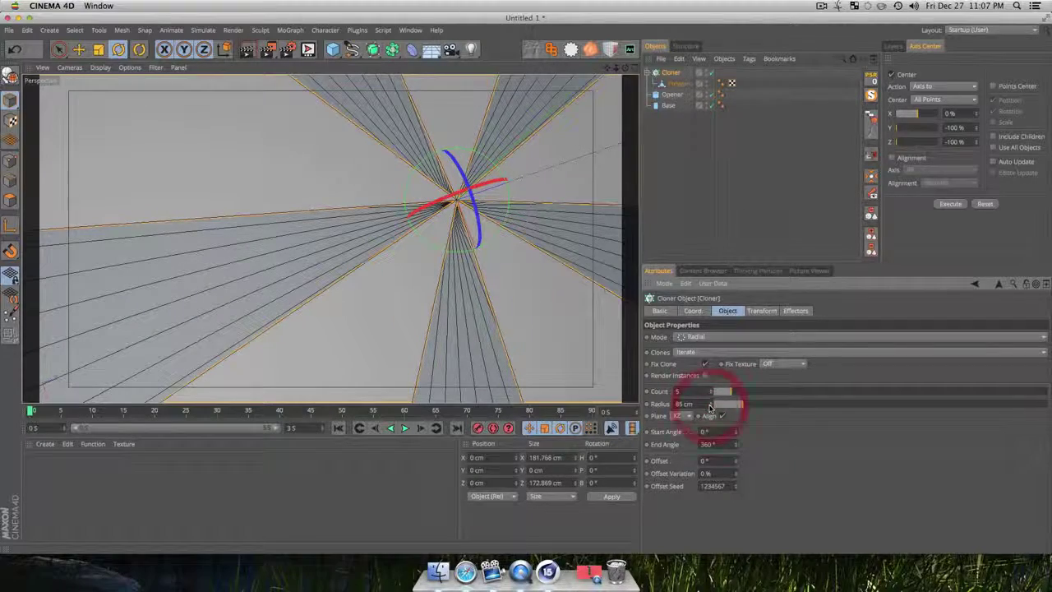
# Increase the Cloner's count to 9 to close the gaps between the triangles
pyautogui.click(682, 228)
pyautogui.scroll(-10, 493, 221)
pyautogui.press('1')
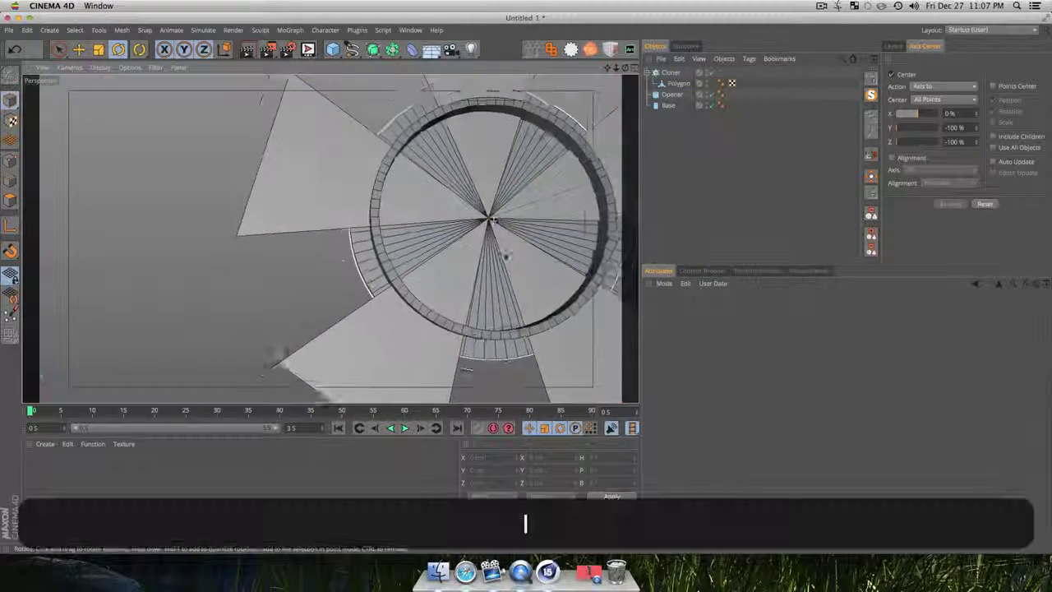
pyautogui.moveTo(502, 256)
pyautogui.mouseDown()
pyautogui.moveTo(482, 199)
pyautogui.moveTo(481, 248)
pyautogui.moveTo(465, 227)
pyautogui.moveTo(515, 152)
pyautogui.moveTo(461, 206)
pyautogui.moveTo(481, 183)
pyautogui.moveTo(453, 194)
pyautogui.moveTo(454, 153)
pyautogui.mouseUp()
pyautogui.press('3')
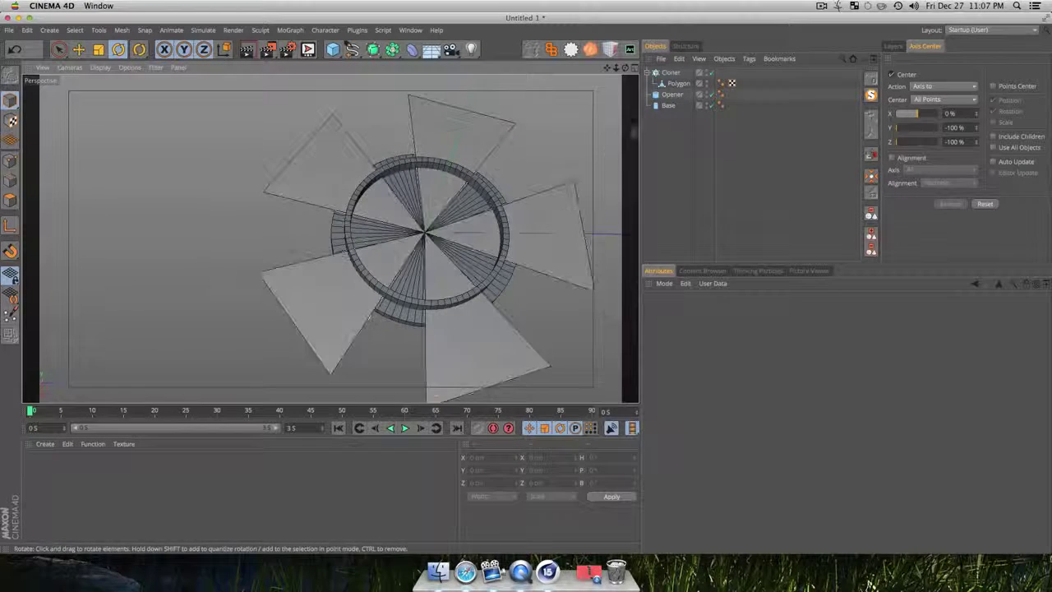
pyautogui.click(707, 129)
pyautogui.click(673, 72)
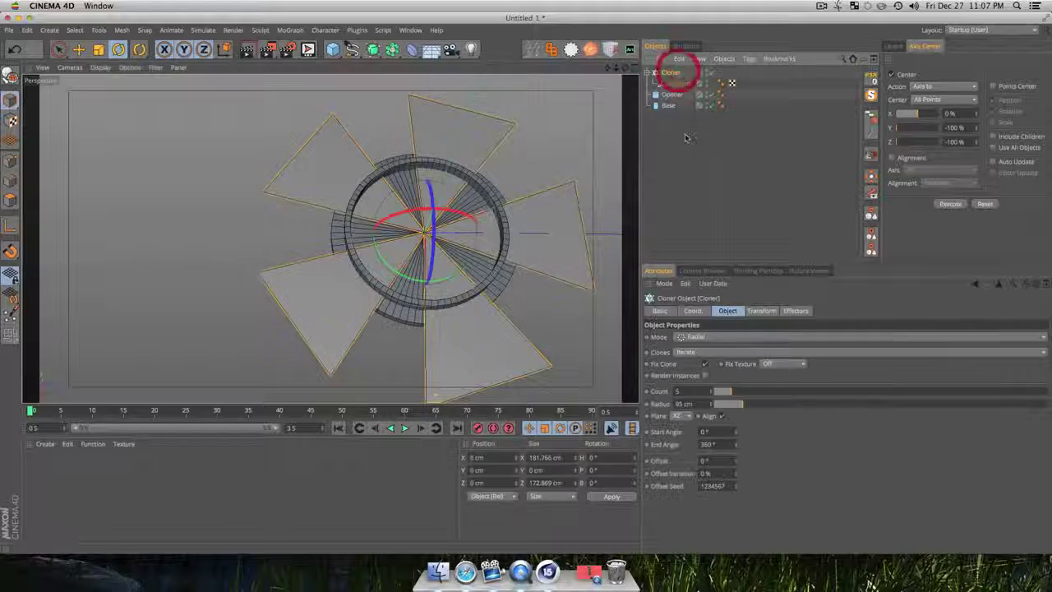
pyautogui.moveTo(733, 392); pyautogui.dragTo(743, 395)
pyautogui.click(723, 182)
# Set the bank rotation in the Cloner's transform to 3° so the triangular blades overlap
pyautogui.press('3')
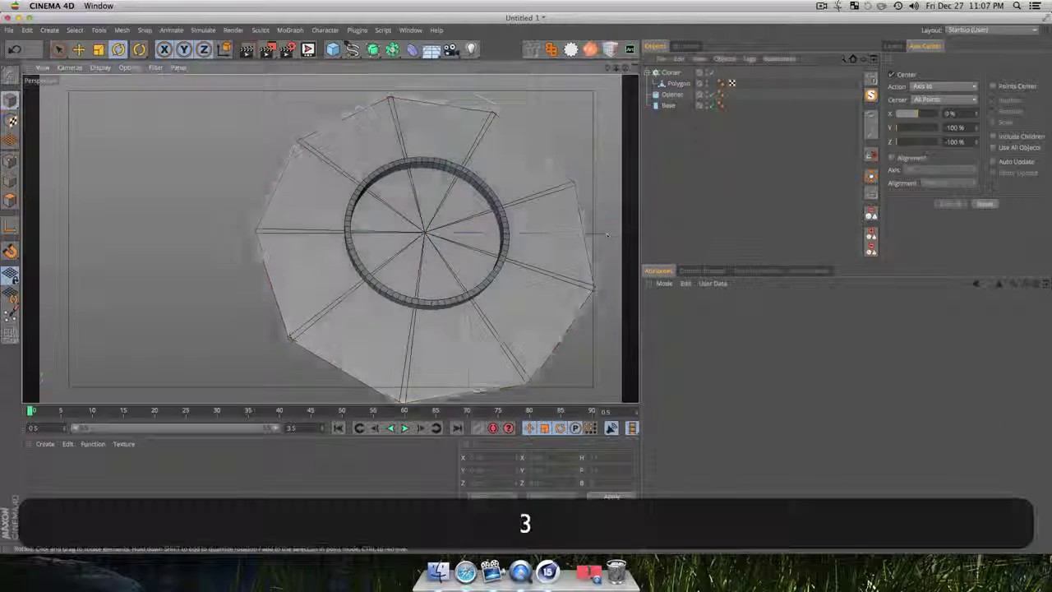
pyautogui.moveTo(521, 270)
pyautogui.mouseDown()
pyautogui.moveTo(420, 204)
pyautogui.moveTo(518, 287)
pyautogui.mouseUp()
pyautogui.scroll(10, 419, 233)
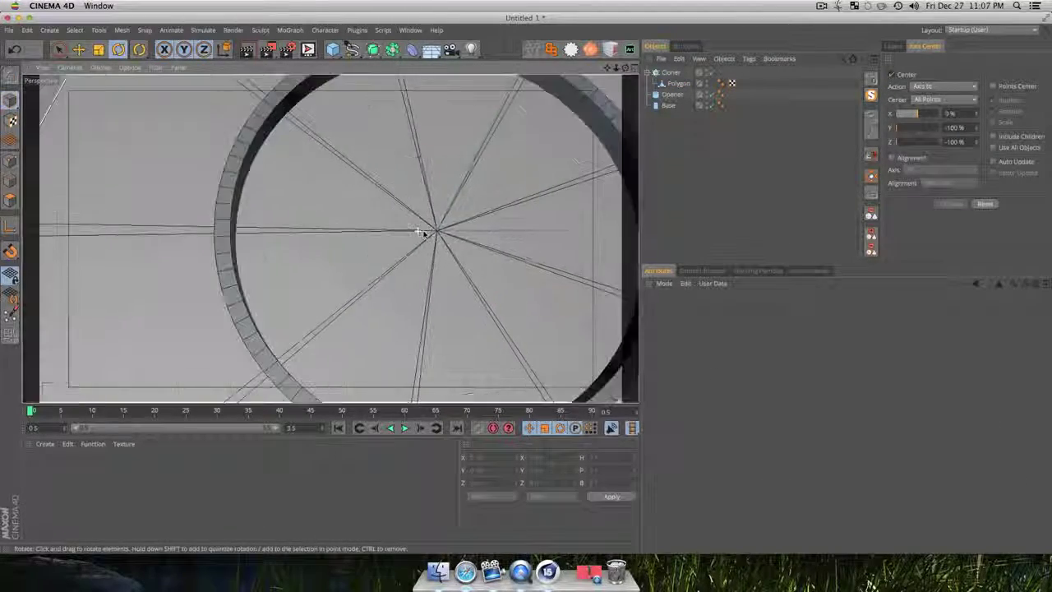
pyautogui.press('3')
pyautogui.moveTo(461, 237); pyautogui.dragTo(493, 189)
pyautogui.click(673, 73)
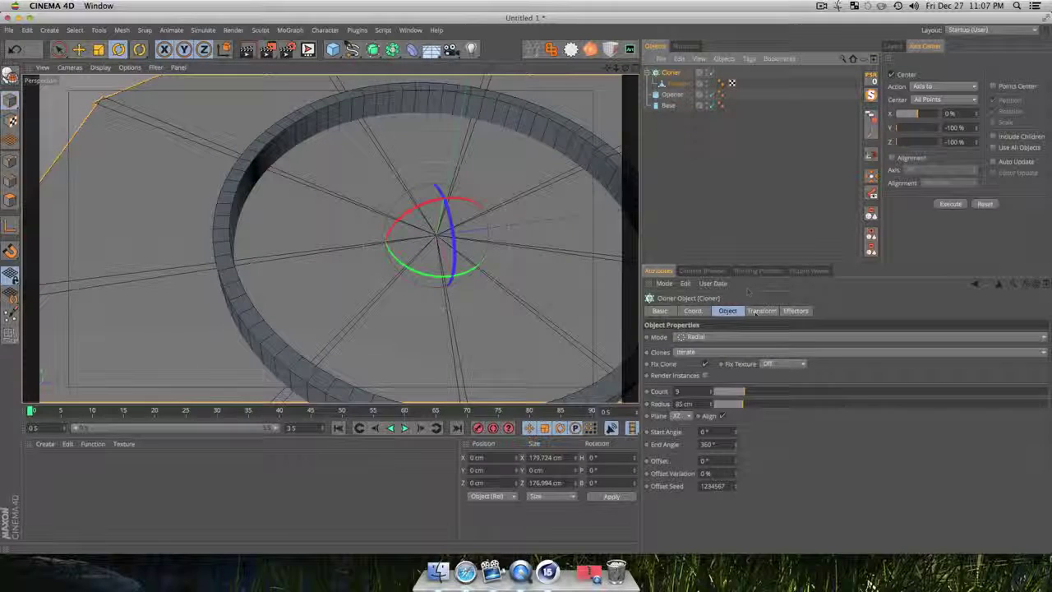
pyautogui.click(761, 311)
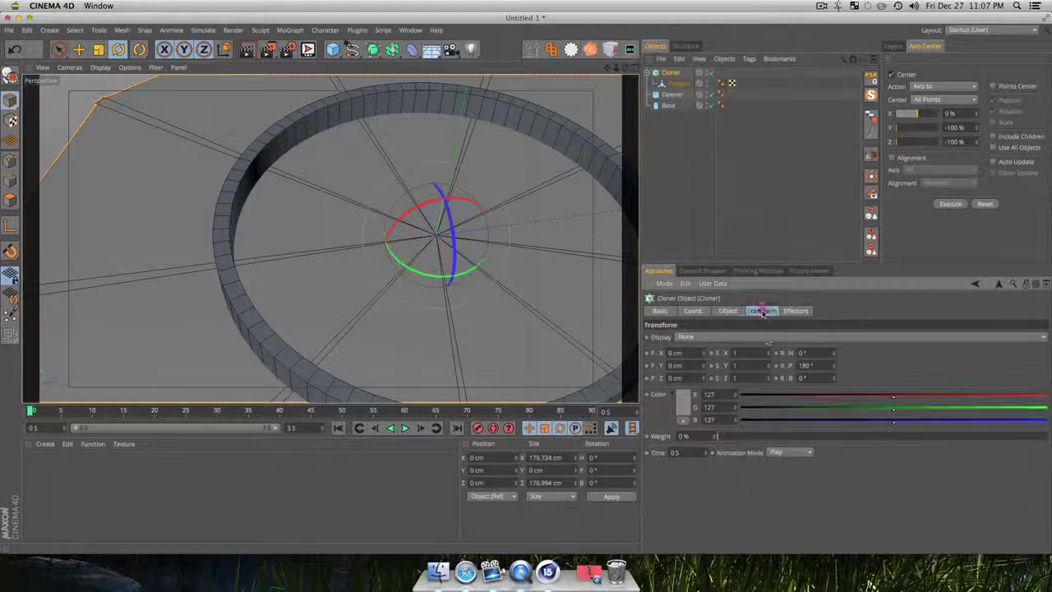
pyautogui.click(835, 377)
pyautogui.click(836, 377)
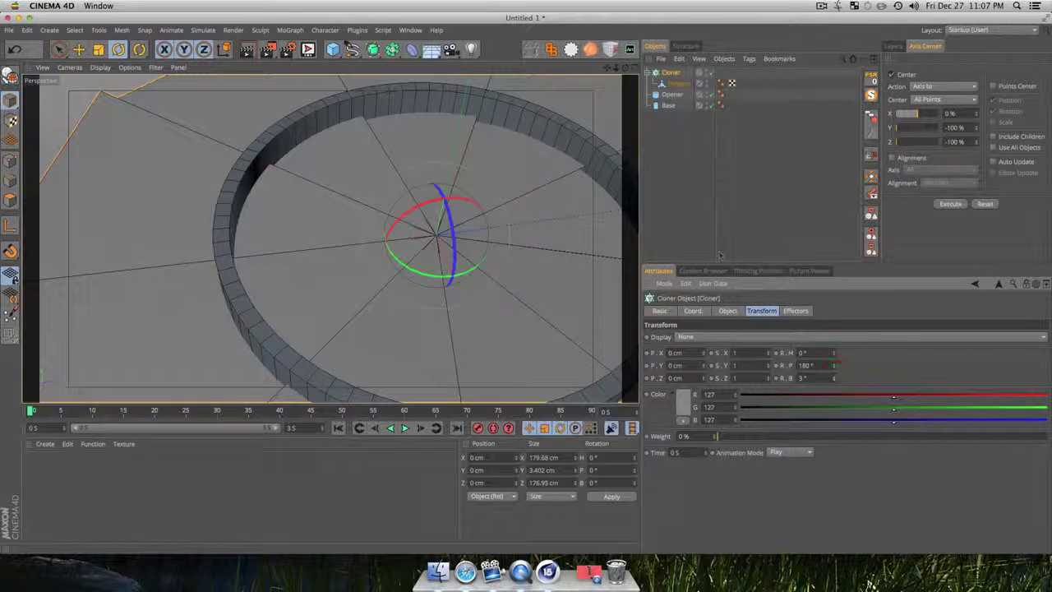
# Render the perspective view with nothing selected and inspect the overlapping blades inside the ring
pyautogui.click(716, 200)
pyautogui.press('super+r')
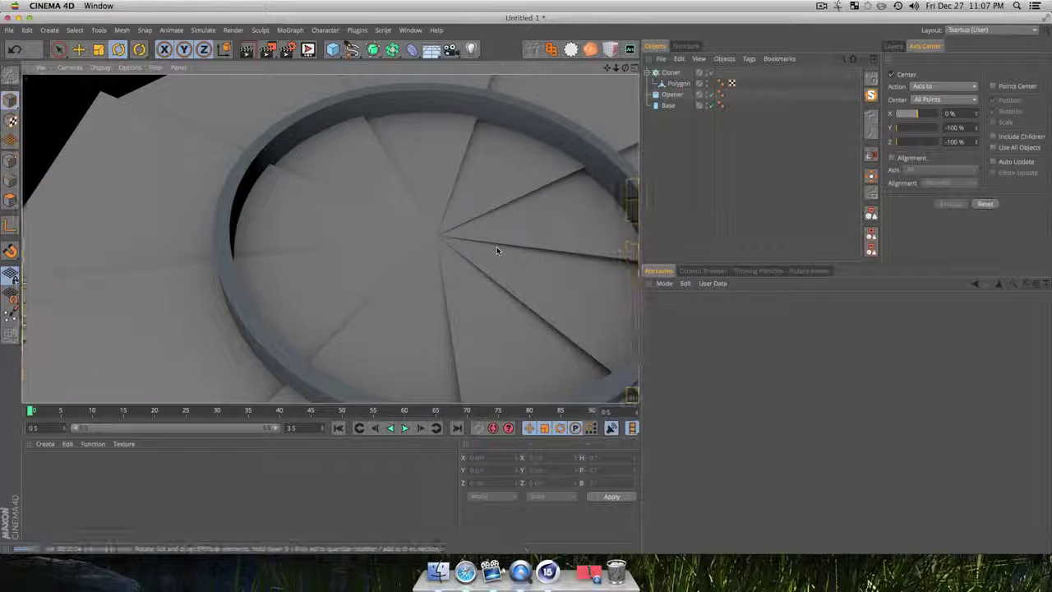
pyautogui.scroll(-4, 468, 251)
pyautogui.keyDown('alt'); pyautogui.moveTo(468, 251); pyautogui.dragTo(436, 220); pyautogui.keyUp('alt')
pyautogui.scroll(-4, 438, 219)
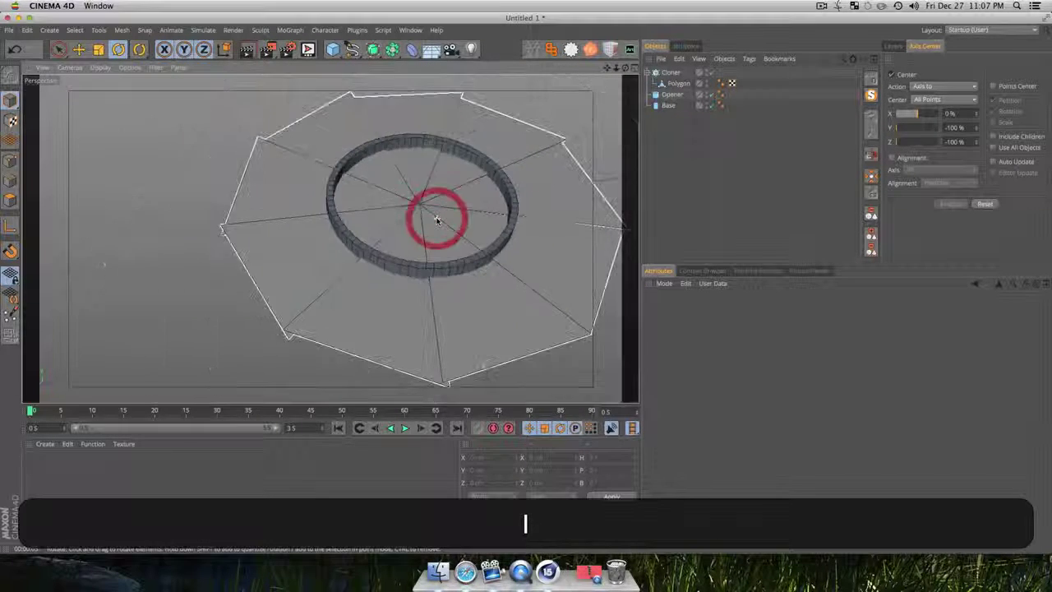
# Raise the Cloner of triangular blades along Y to about 5.2 cm inside the ring
pyautogui.scroll(-1, 438, 219)
pyautogui.click(672, 74)
pyautogui.press('e')
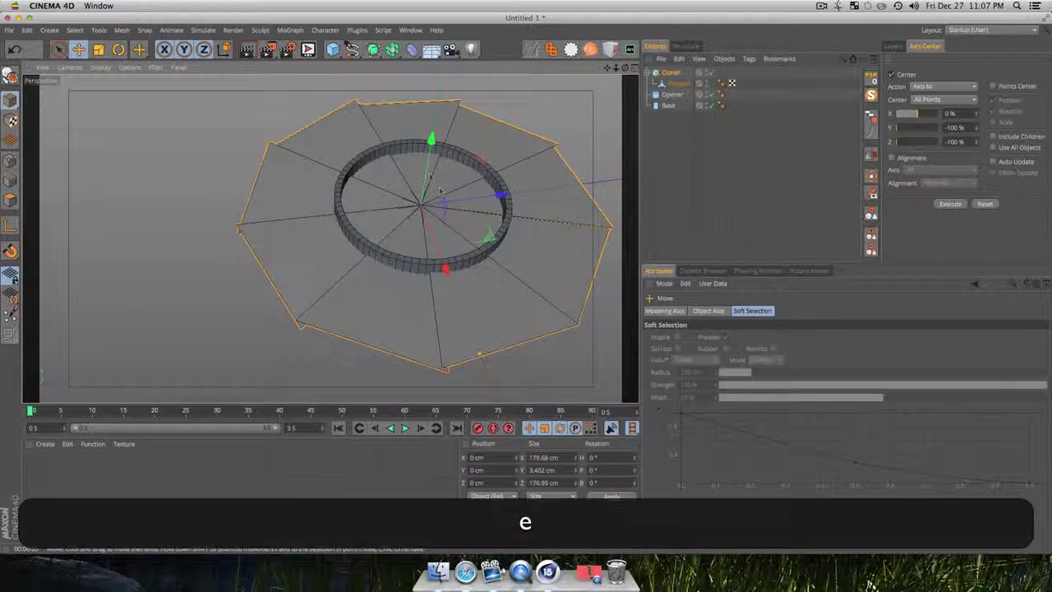
pyautogui.moveTo(425, 181); pyautogui.dragTo(402, 206)
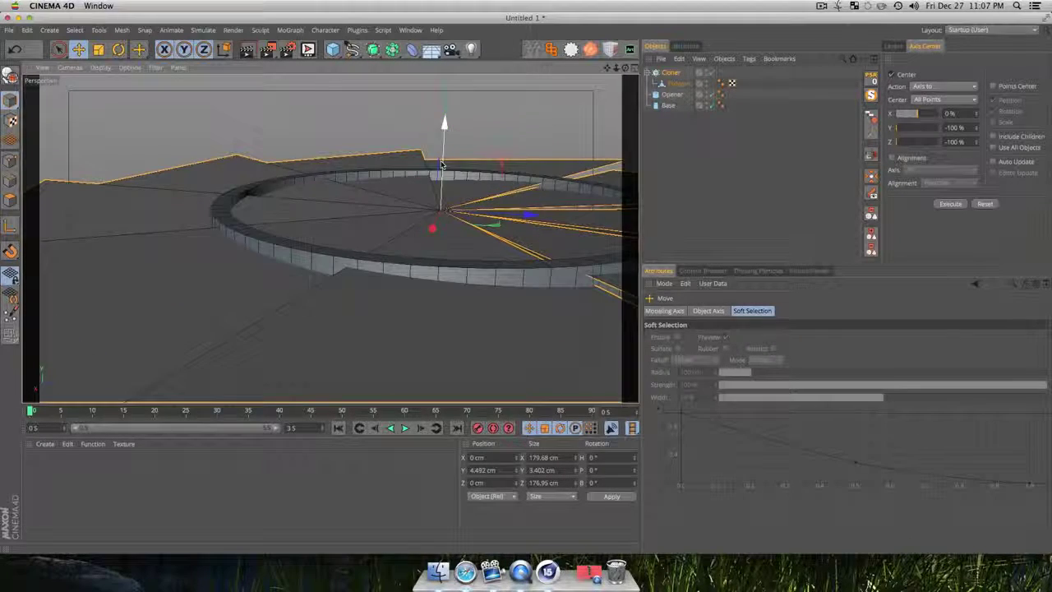
pyautogui.moveTo(441, 164); pyautogui.dragTo(441, 161)
pyautogui.scroll(3, 441, 159)
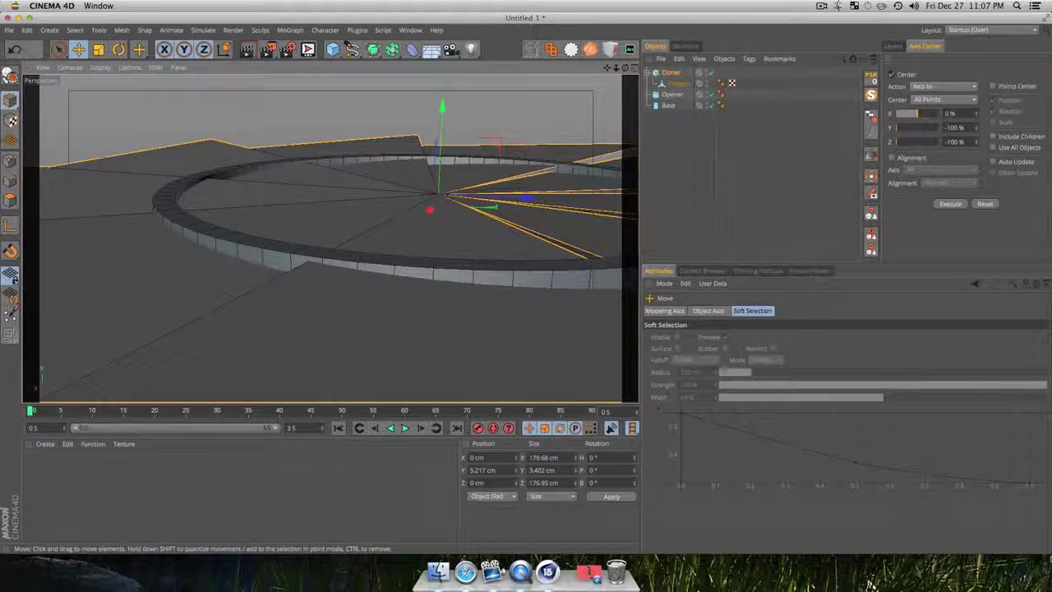
# Rename the Opener tube as Rim
pyautogui.click(671, 94)
pyautogui.write('Rim')
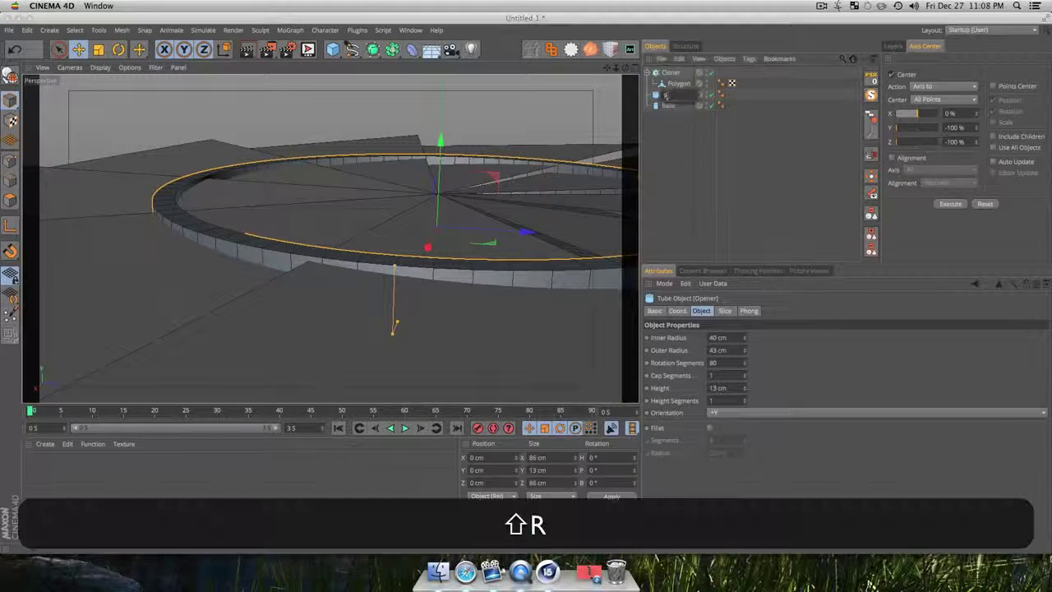
pyautogui.press('Return')
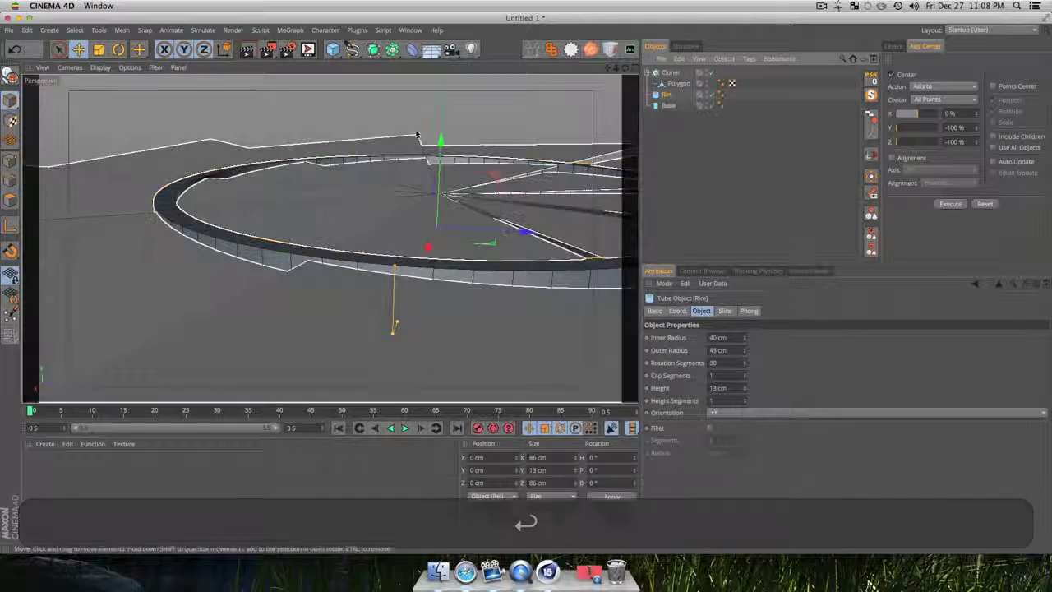
# Examine how the raised blades sit within the rim from several angles with nothing selected
pyautogui.press('3')
pyautogui.moveTo(378, 167); pyautogui.dragTo(459, 258)
pyautogui.press('1')
pyautogui.press('3')
pyautogui.moveTo(508, 224); pyautogui.dragTo(587, 176)
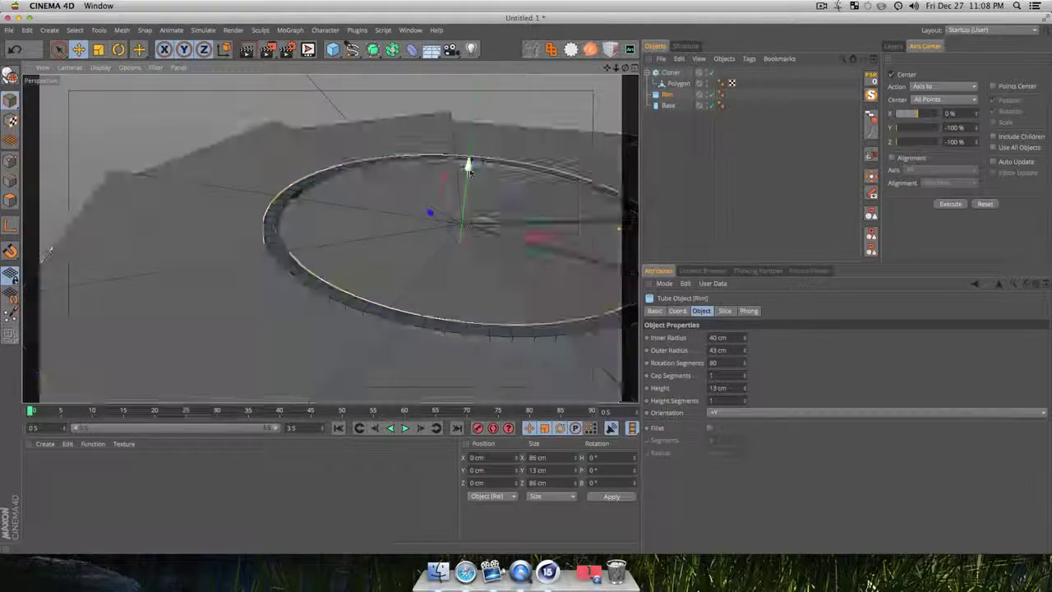
pyautogui.click(697, 168)
pyautogui.scroll(-8, 444, 229)
pyautogui.press('1')
pyautogui.moveTo(461, 239); pyautogui.dragTo(423, 267)
pyautogui.press('3')
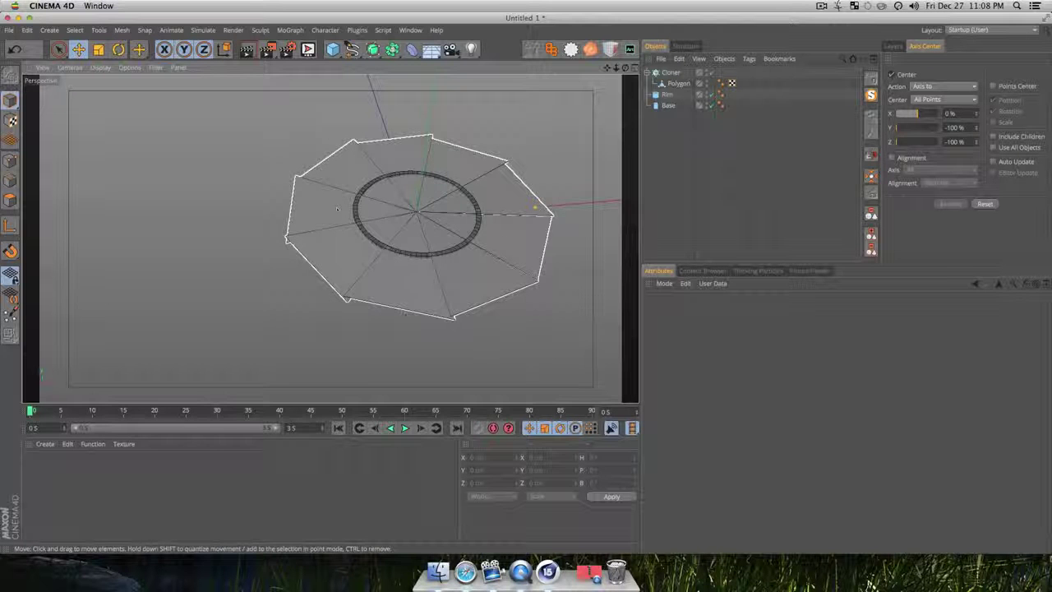
pyautogui.click(713, 165)
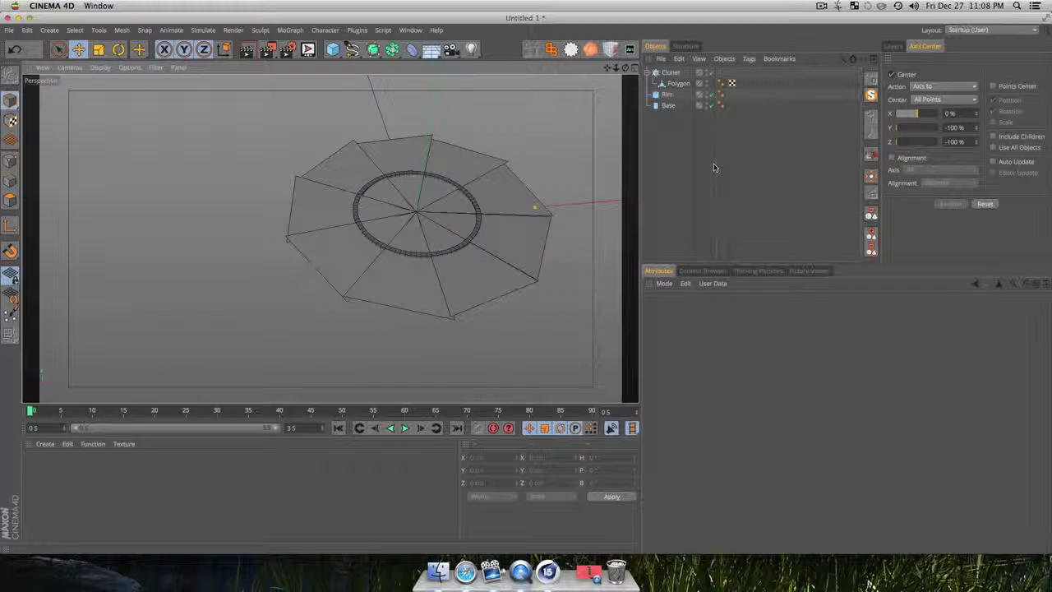
# Duplicate the Rim tube and set the copy's outer radius to 138 cm and its height to 55 cm
pyautogui.click(666, 95)
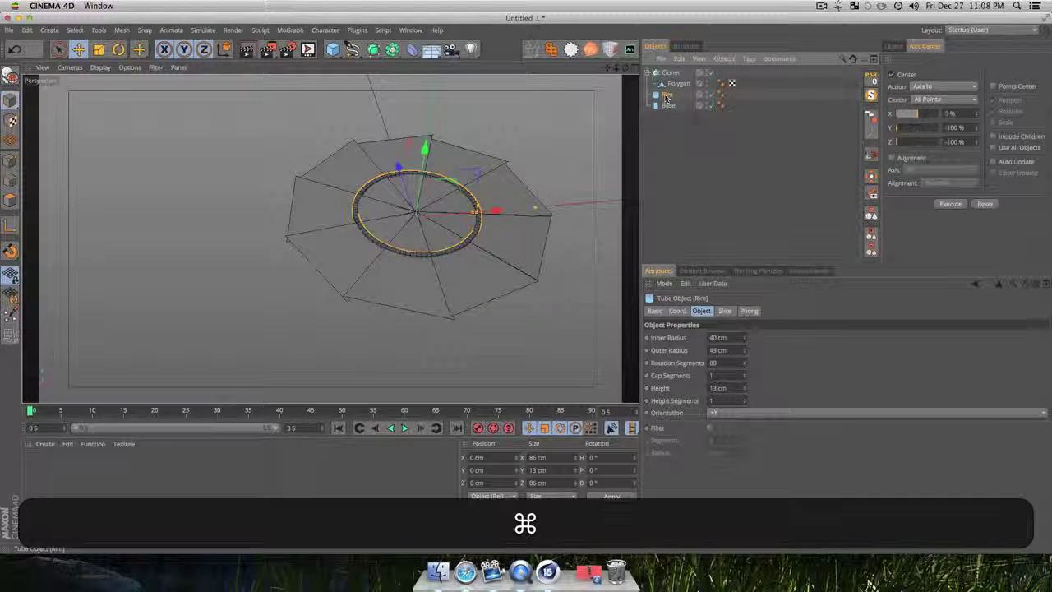
pyautogui.keyDown('super'); pyautogui.moveTo(669, 72); pyautogui.dragTo(669, 72); pyautogui.keyUp('super')
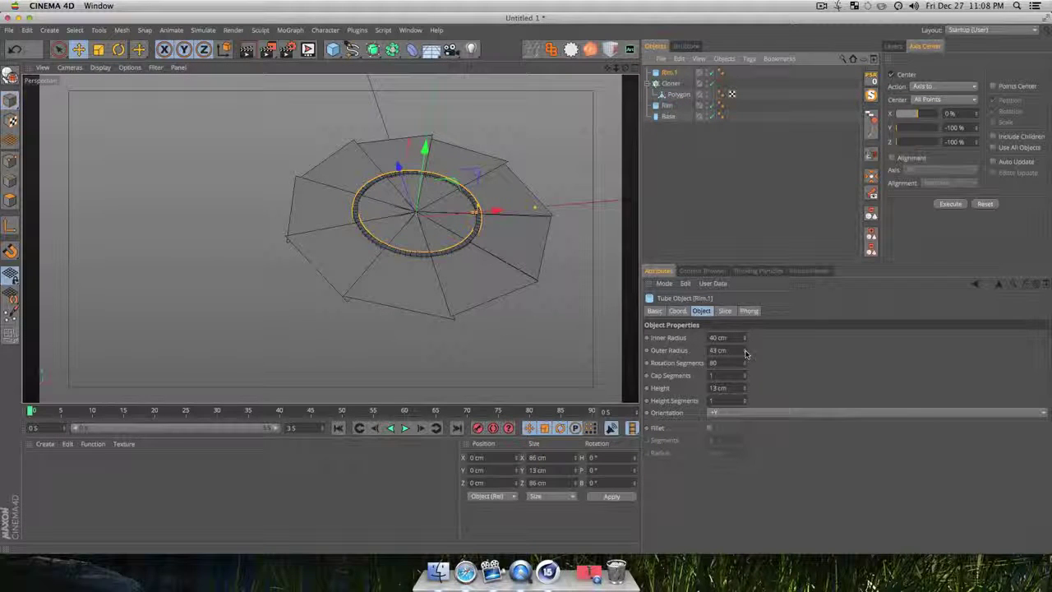
pyautogui.moveTo(744, 352); pyautogui.dragTo(744, 306)
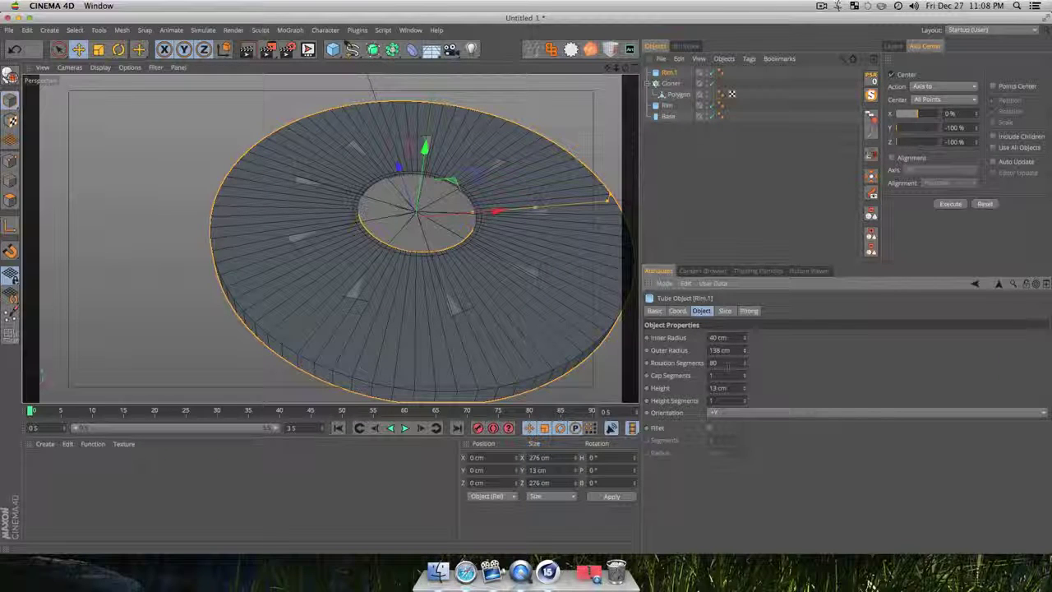
pyautogui.moveTo(745, 391); pyautogui.dragTo(746, 358)
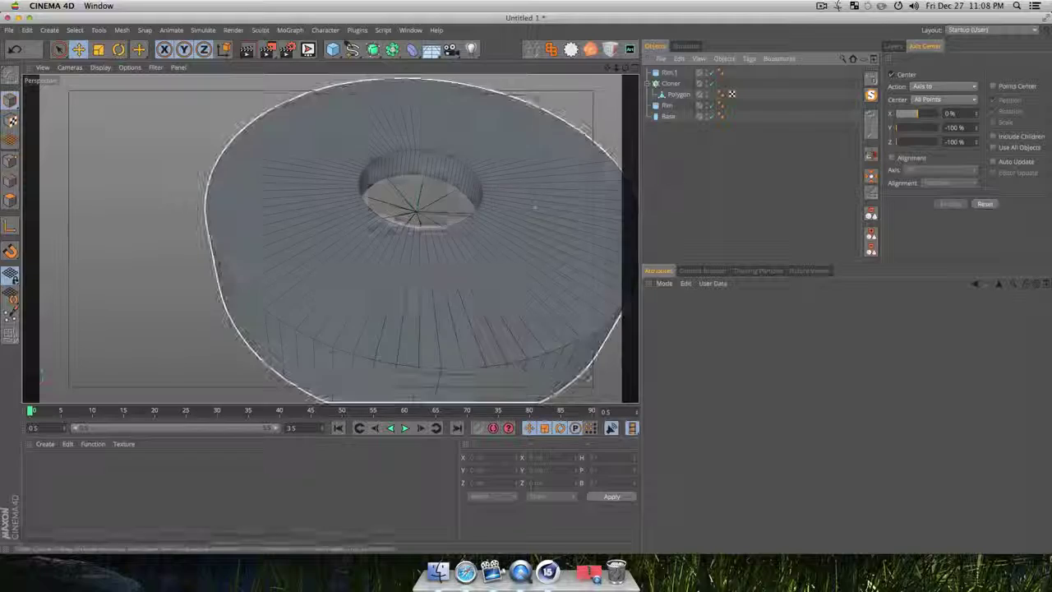
# Add a Boole object and nest the Cloner and Rim.1 in it so the enlarged tube is subtracted from the blades
pyautogui.press('3')
pyautogui.moveTo(365, 234); pyautogui.dragTo(357, 146)
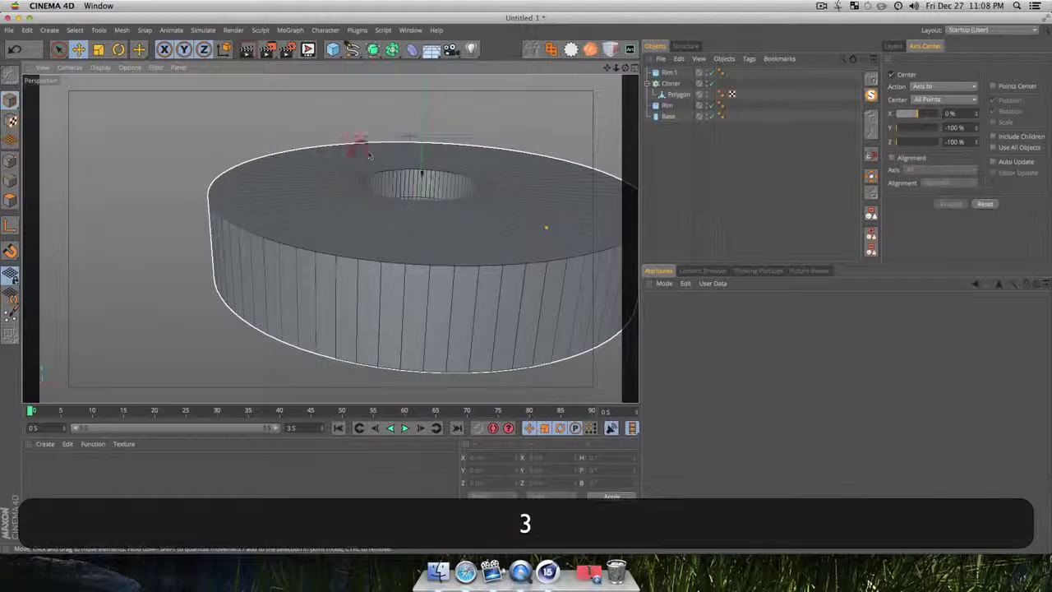
pyautogui.press('1')
pyautogui.moveTo(444, 184); pyautogui.dragTo(407, 263)
pyautogui.press('3')
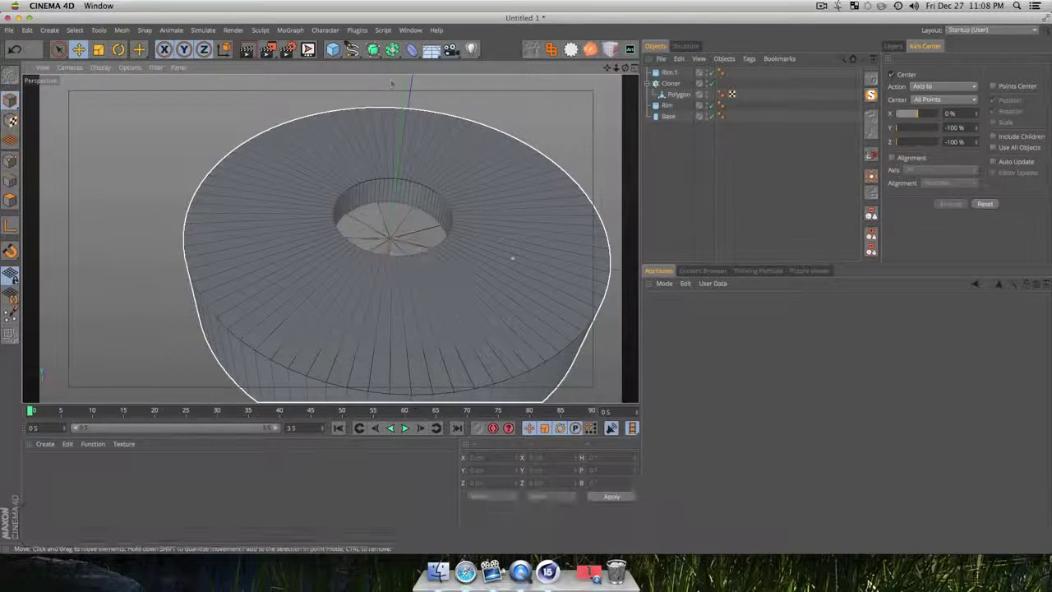
pyautogui.moveTo(393, 49); pyautogui.dragTo(574, 64)
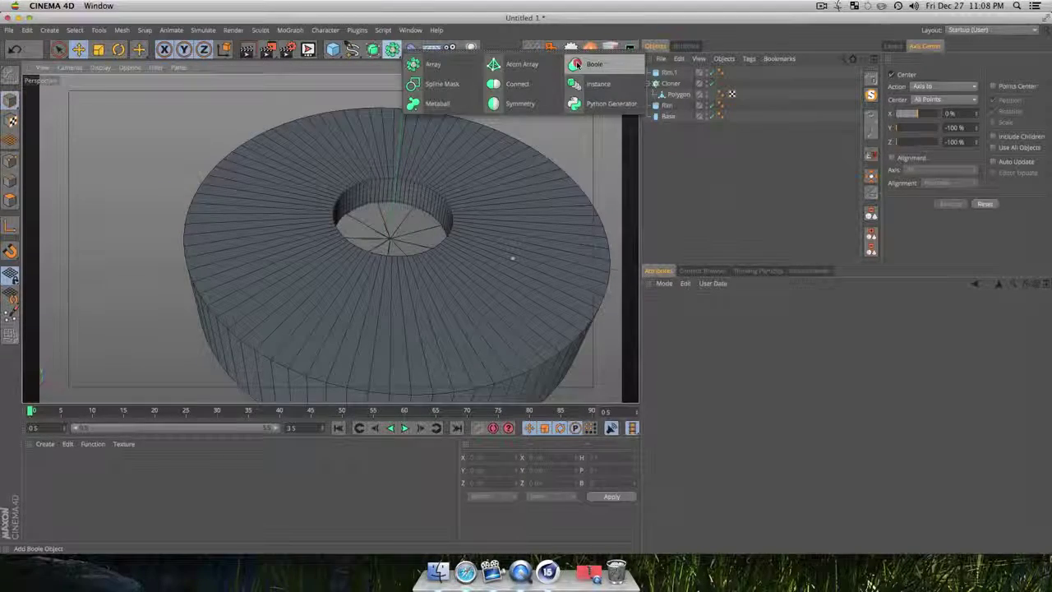
pyautogui.click(575, 64)
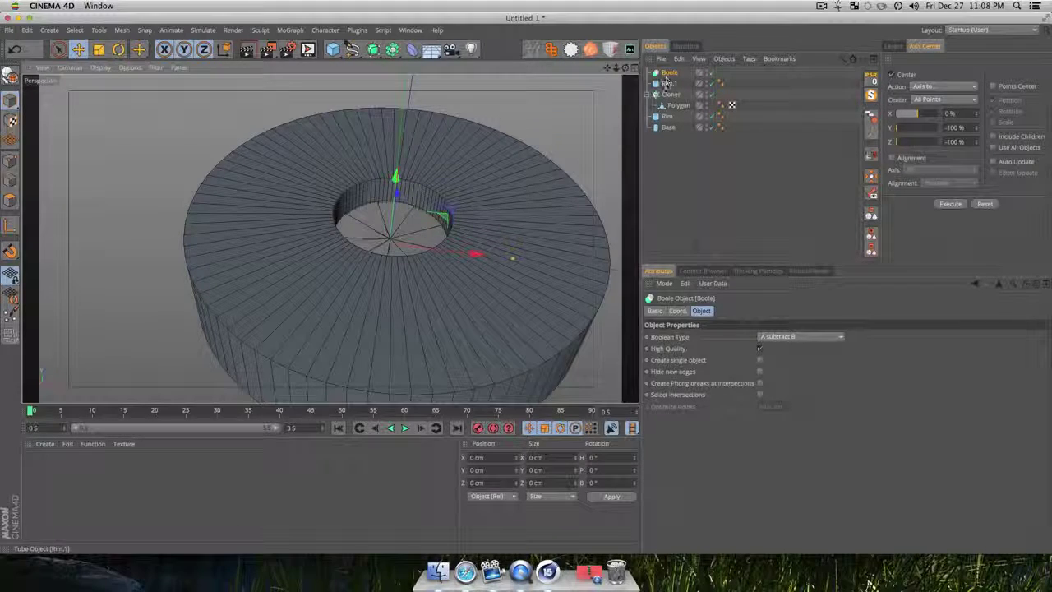
pyautogui.moveTo(667, 80); pyautogui.dragTo(669, 73)
pyautogui.click(679, 188)
pyautogui.scroll(8, 376, 261)
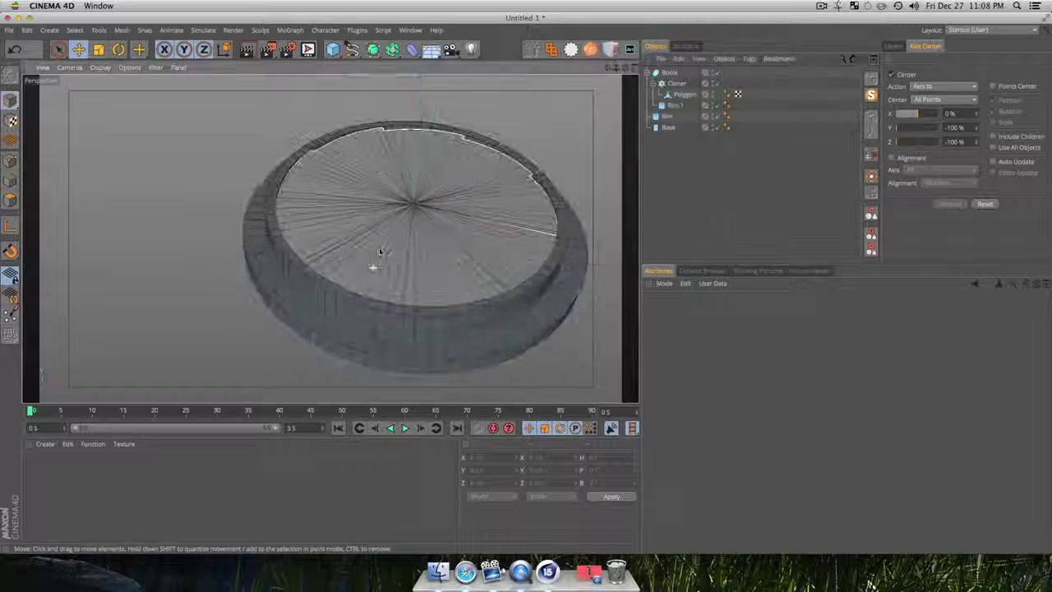
# Render the perspective view and inspect the trimmed blades inside the rim
pyautogui.press('3')
pyautogui.moveTo(376, 263); pyautogui.dragTo(542, 271)
pyautogui.press('super+r')
pyautogui.press('1')
pyautogui.moveTo(433, 188); pyautogui.dragTo(384, 265)
pyautogui.press('3')
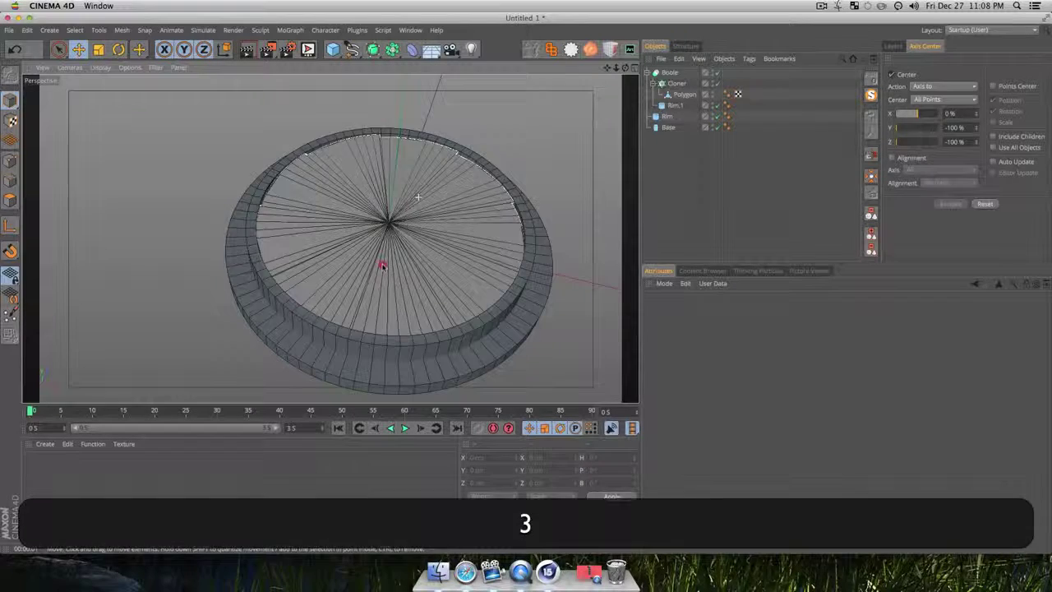
# Set the inner radius of the Rim.1 tube in the Boole to 41 cm
pyautogui.click(678, 76)
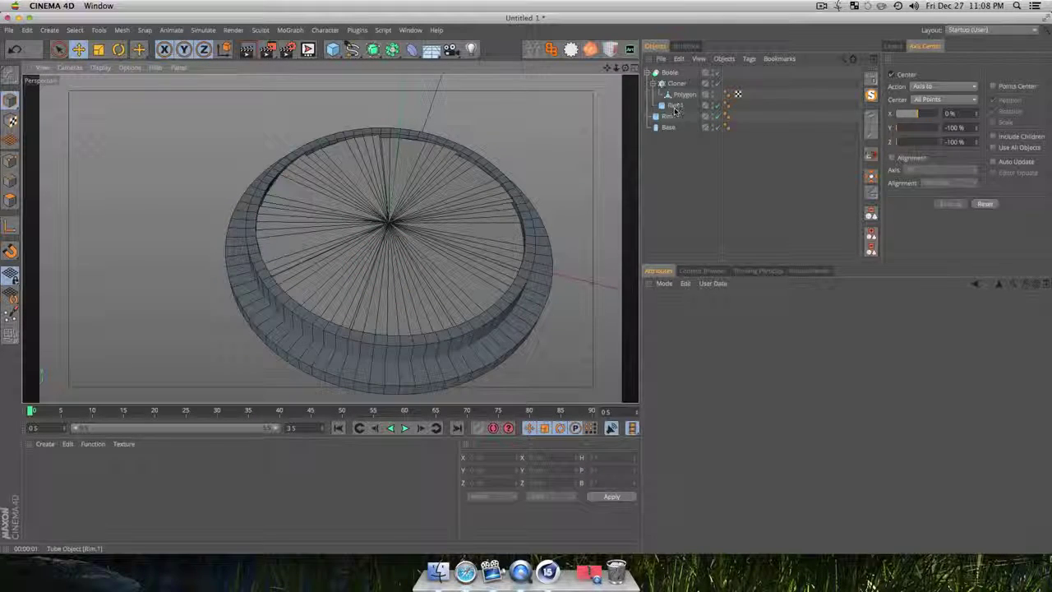
pyautogui.click(674, 106)
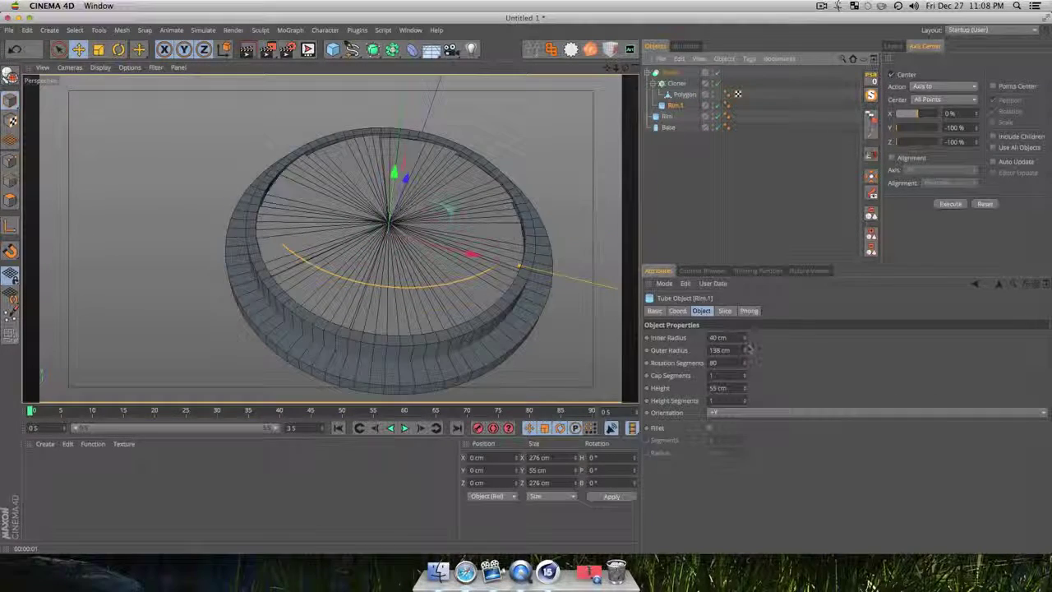
pyautogui.click(745, 343)
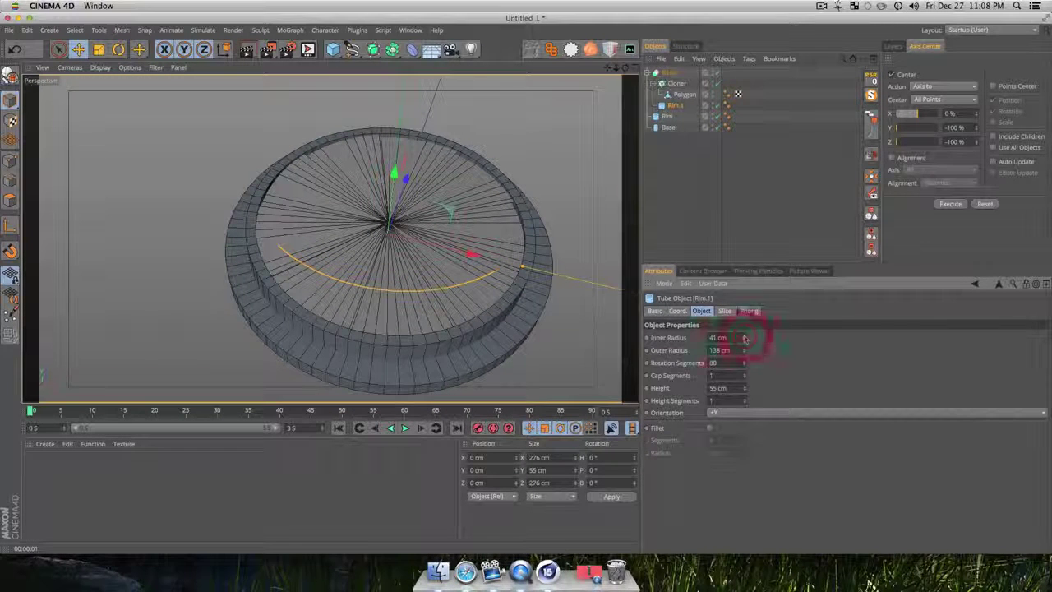
# Examine the seam between the trimmed blades and the rim up close and from further away
pyautogui.scroll(5, 514, 191)
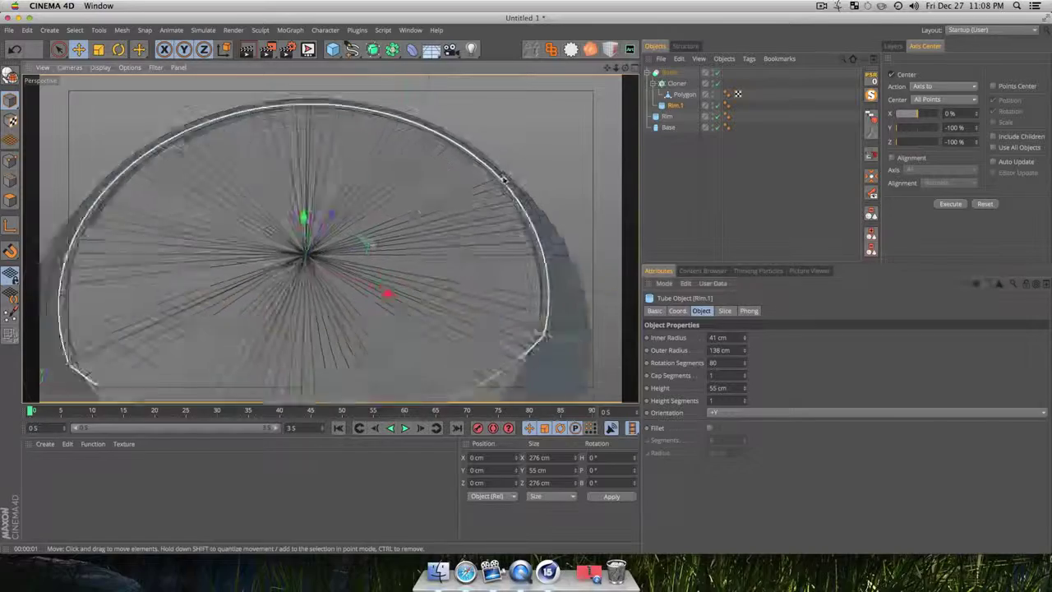
pyautogui.press('3')
pyautogui.moveTo(514, 191); pyautogui.dragTo(513, 205)
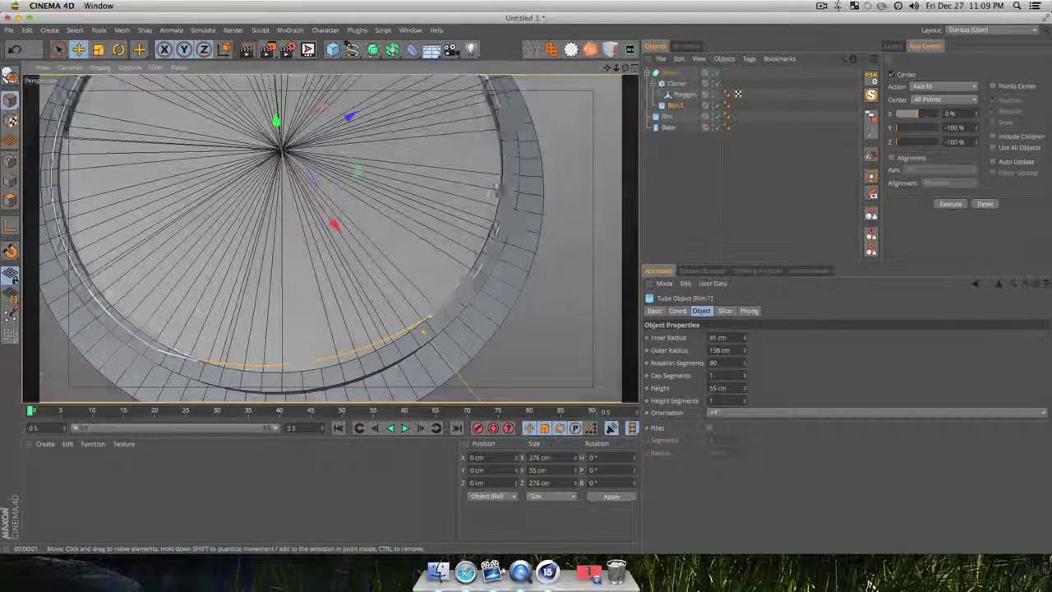
pyautogui.scroll(-5, 417, 292)
pyautogui.press('1')
pyautogui.moveTo(416, 291); pyautogui.dragTo(456, 189)
pyautogui.press('3')
pyautogui.press('1')
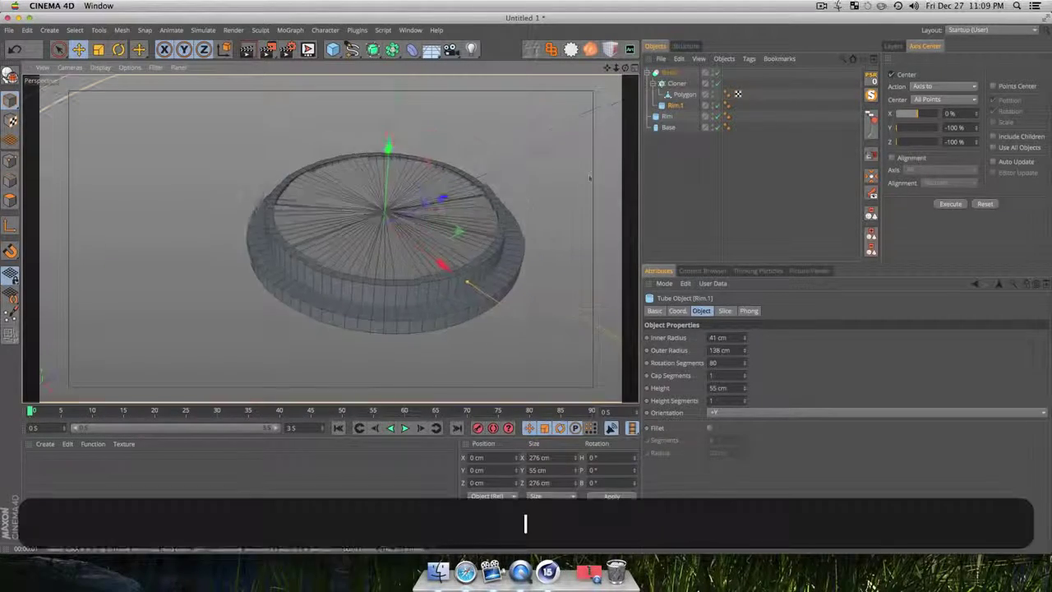
pyautogui.click(681, 151)
pyautogui.press('1')
pyautogui.moveTo(437, 246); pyautogui.dragTo(441, 261)
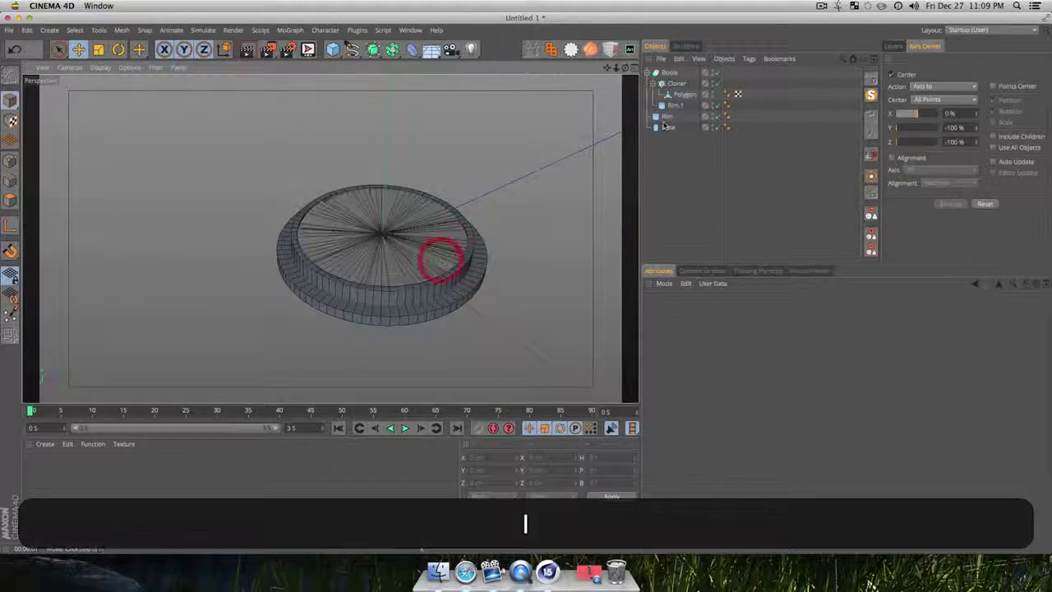
pyautogui.click(681, 144)
# Try shifting the blades through the Cloner's coordinates and its transform's Y position, undoing each test
pyautogui.click(677, 84)
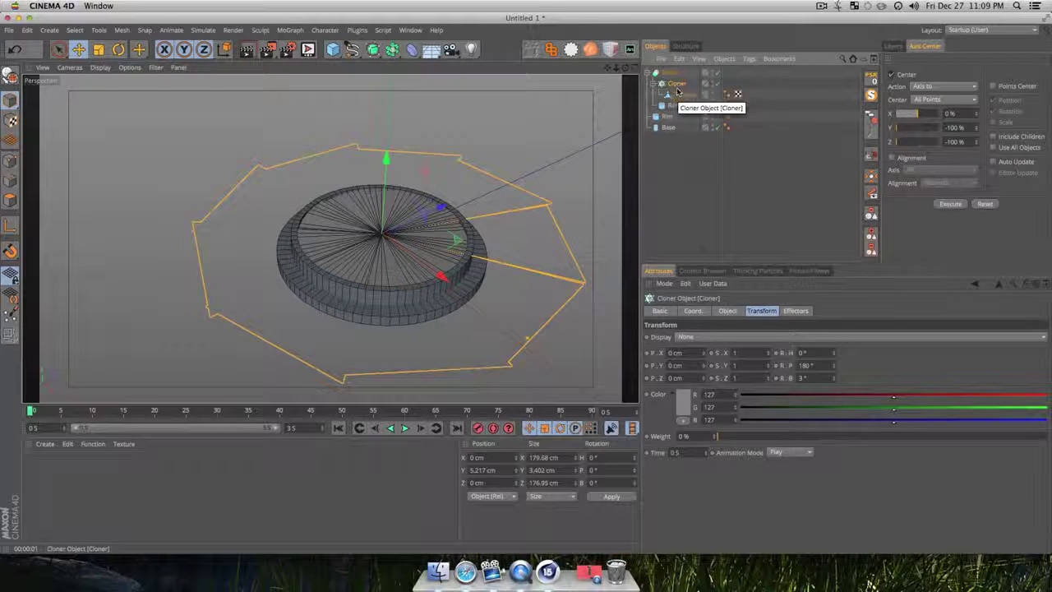
pyautogui.click(728, 311)
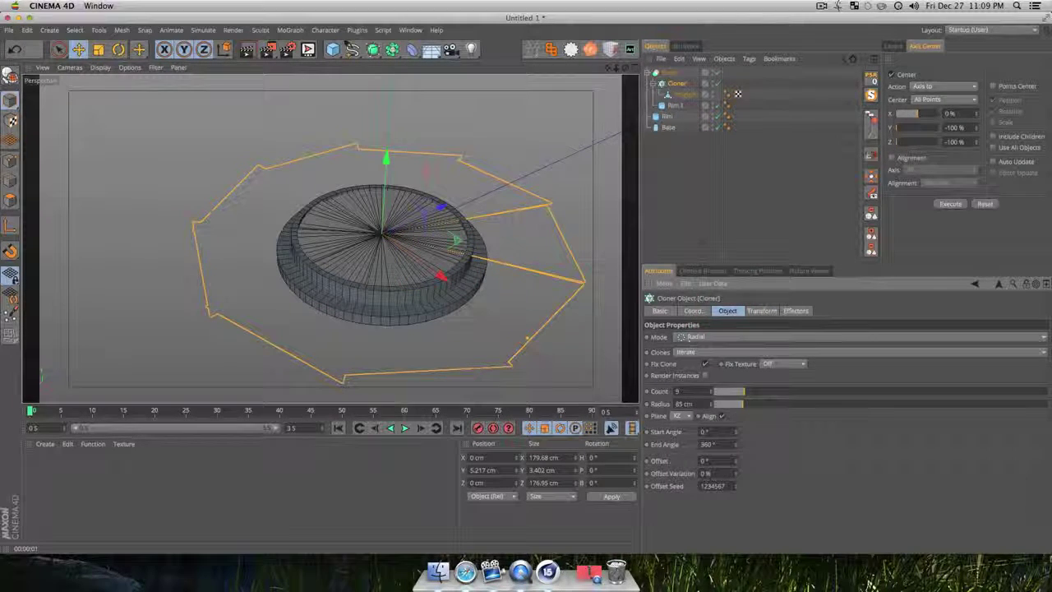
pyautogui.click(693, 310)
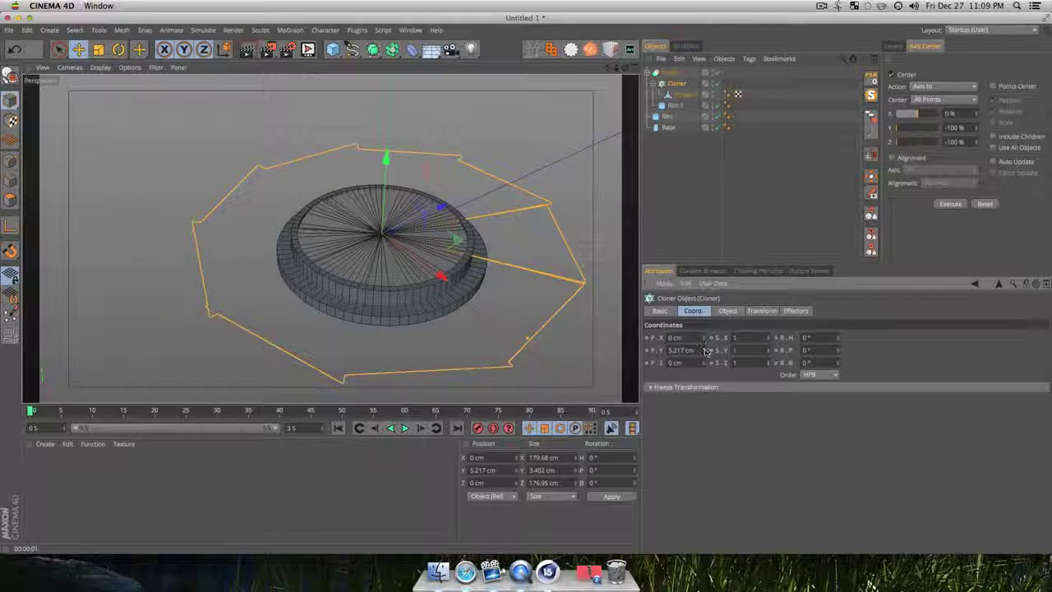
pyautogui.press('super+z')
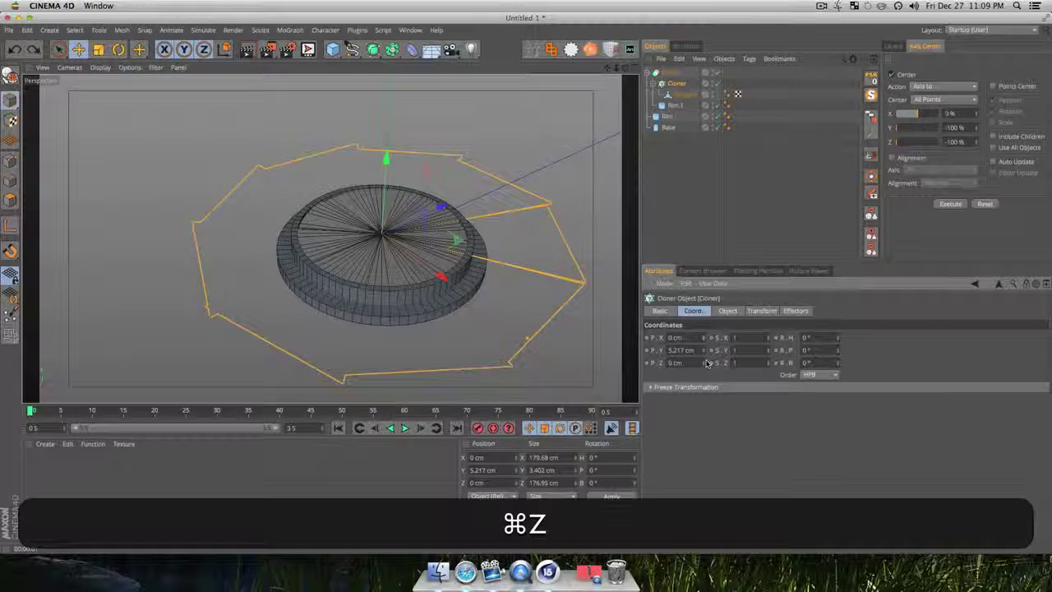
pyautogui.click(759, 311)
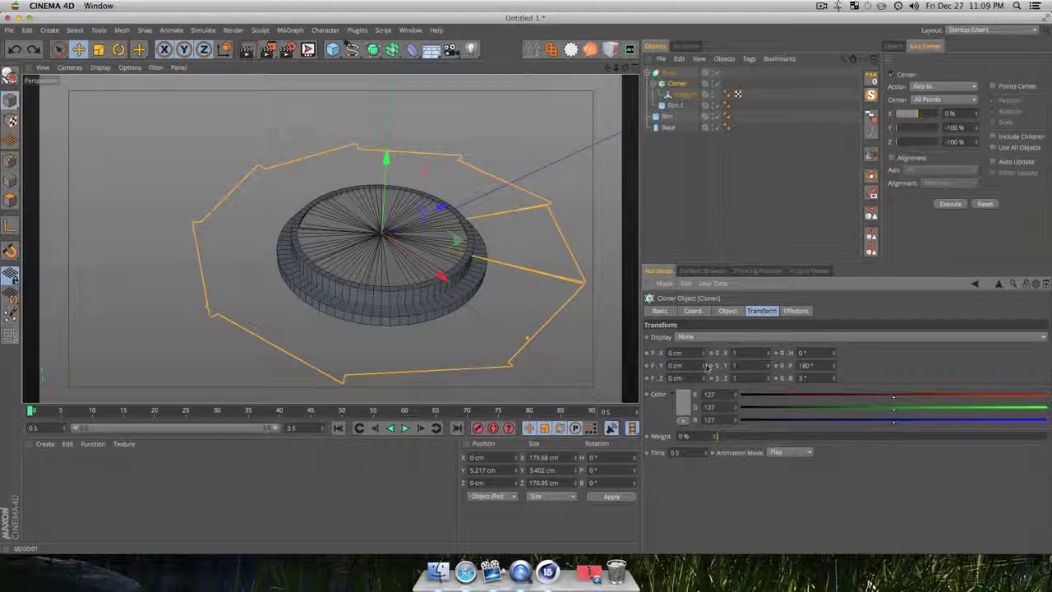
pyautogui.moveTo(704, 366)
pyautogui.mouseDown()
pyautogui.moveTo(704, 328)
pyautogui.moveTo(704, 353)
pyautogui.mouseUp()
pyautogui.press('super+z')
pyautogui.press('super+z')
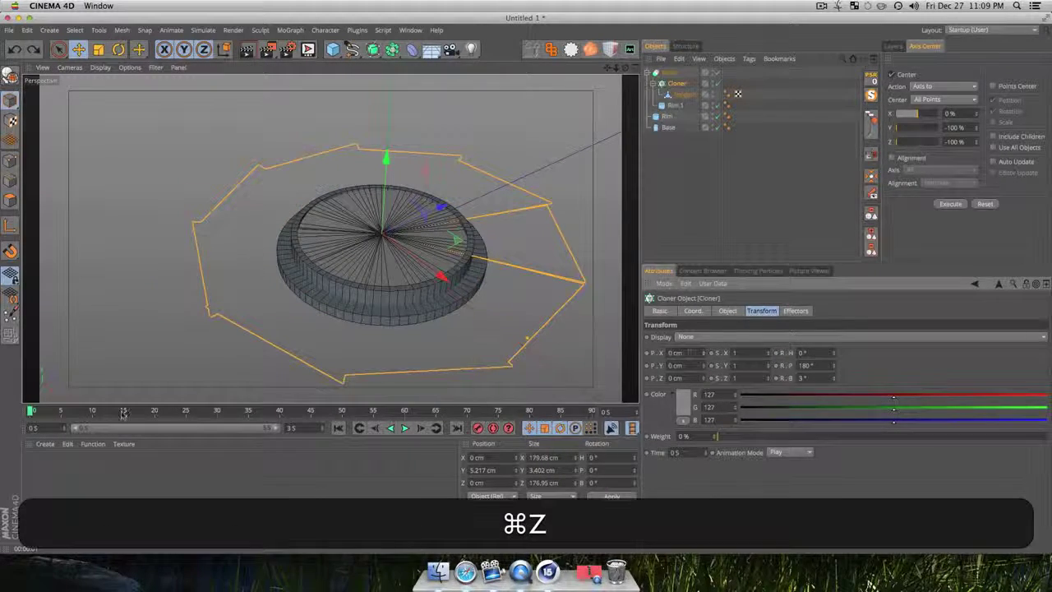
# Extend the animation to 10 seconds, stretch the preview range over its full length and move to frame 6
pyautogui.moveTo(34, 411); pyautogui.dragTo(54, 411)
pyautogui.click(55, 411)
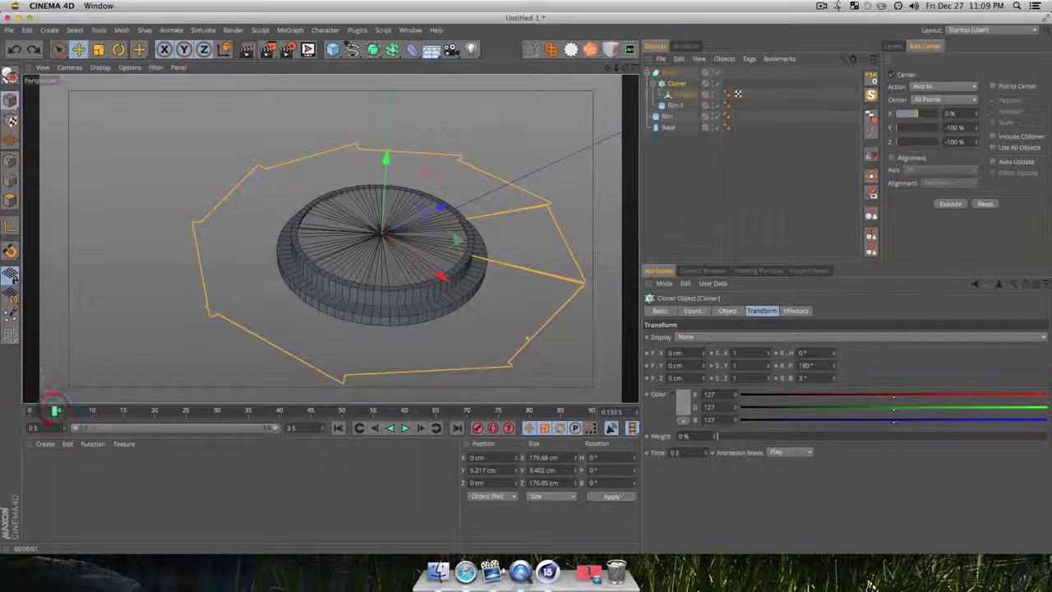
pyautogui.write('10')
pyautogui.press('Return')
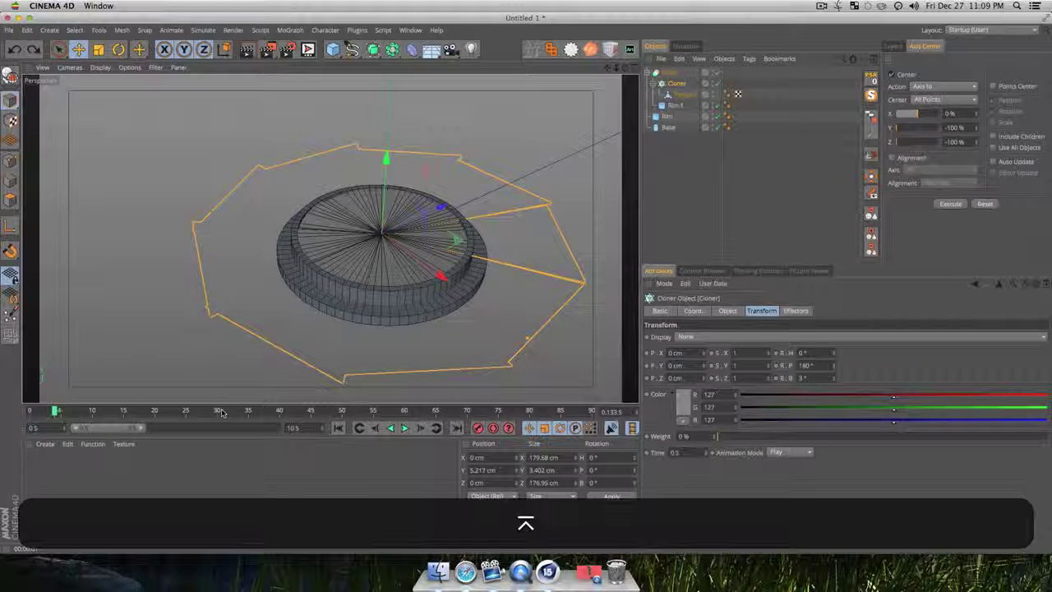
pyautogui.moveTo(138, 429); pyautogui.dragTo(276, 430)
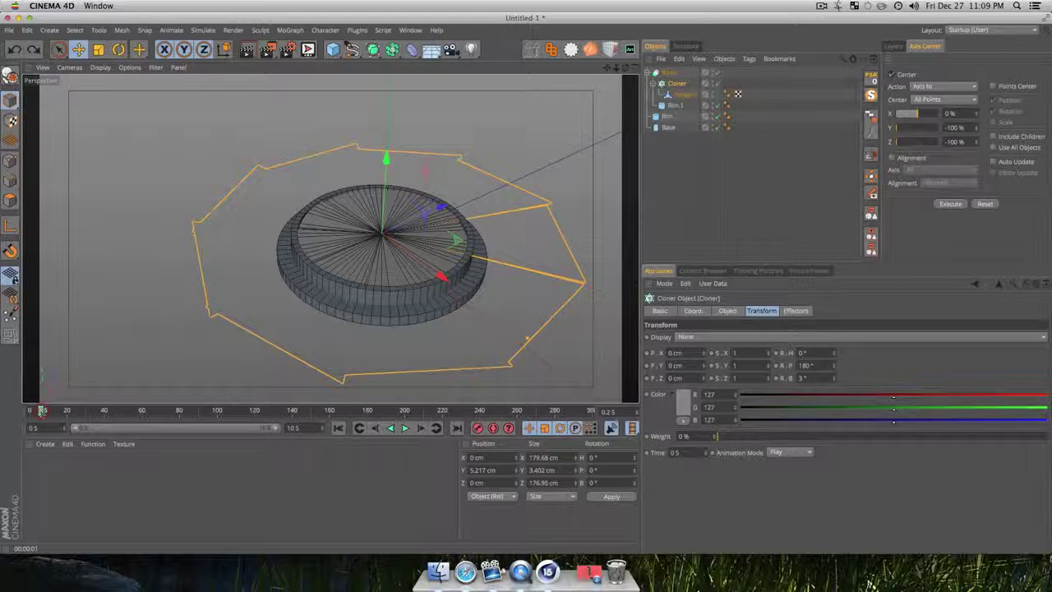
pyautogui.press('super')
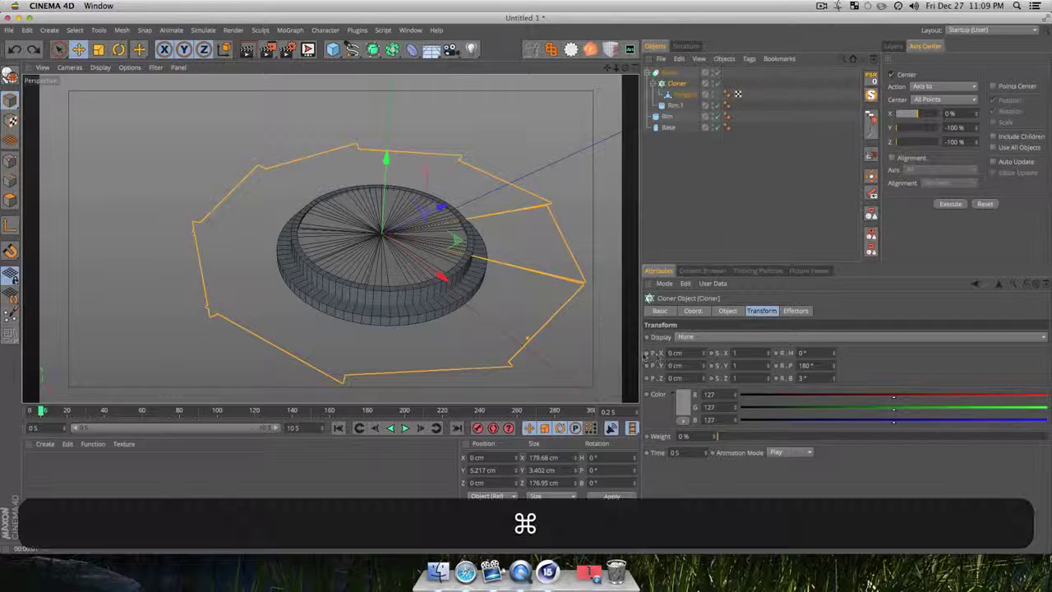
# Keyframe the Cloner transform's X position at 0 cm on frame 6 and at 47 cm on frame 41
pyautogui.keyDown('super'); pyautogui.click(648, 354); pyautogui.keyUp('super')
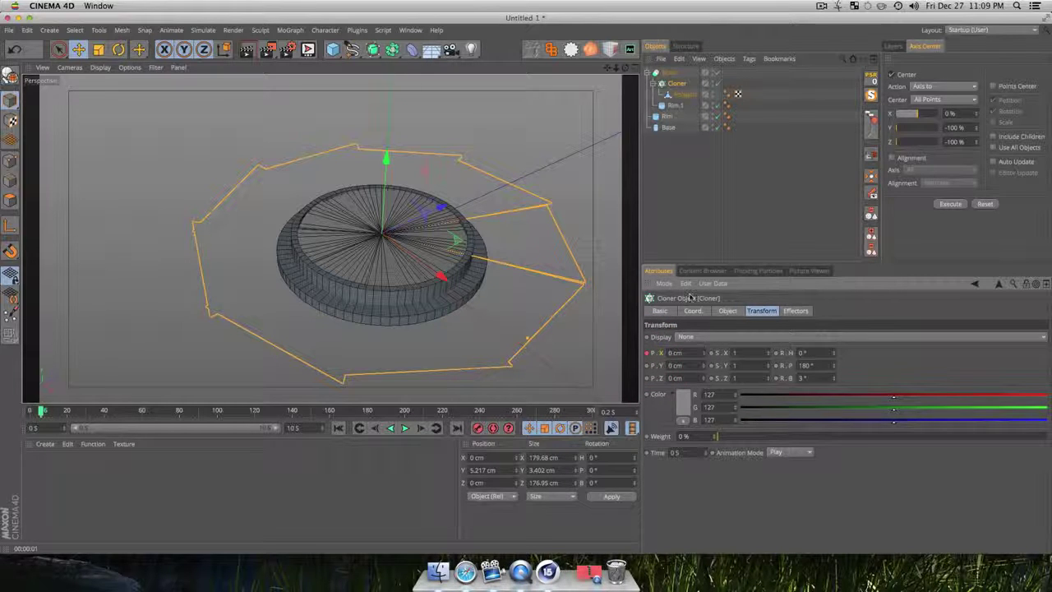
pyautogui.moveTo(86, 410); pyautogui.dragTo(105, 411)
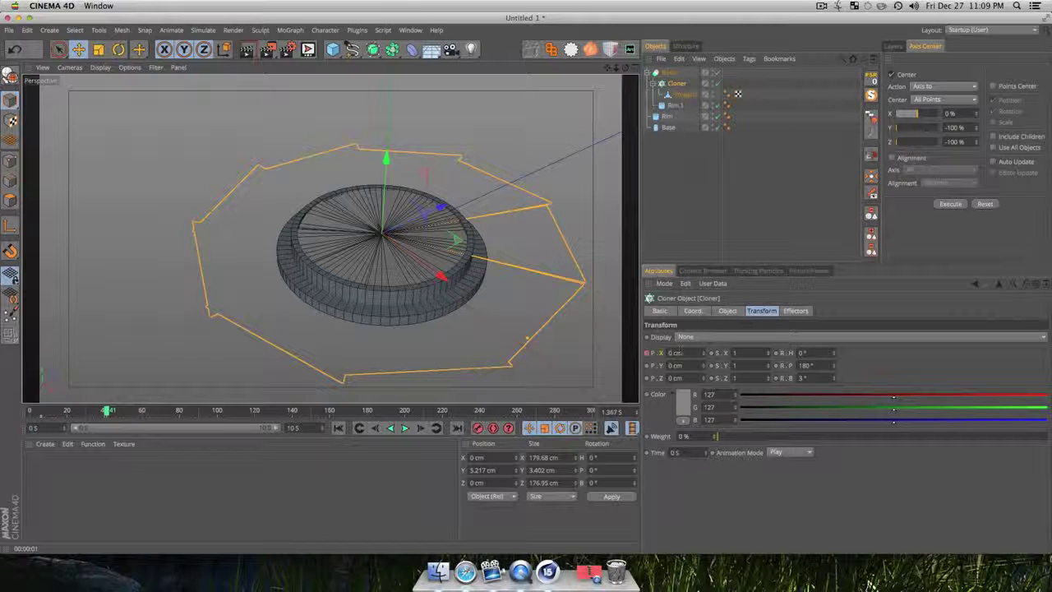
pyautogui.moveTo(705, 357); pyautogui.dragTo(744, 357)
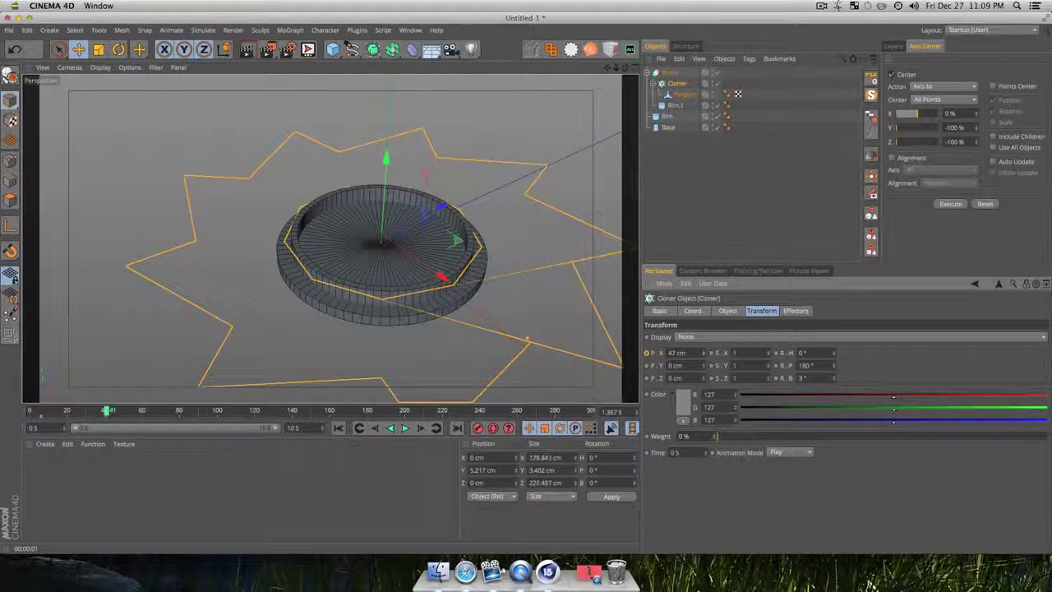
pyautogui.press('super')
pyautogui.keyDown('super'); pyautogui.click(647, 353); pyautogui.keyUp('super')
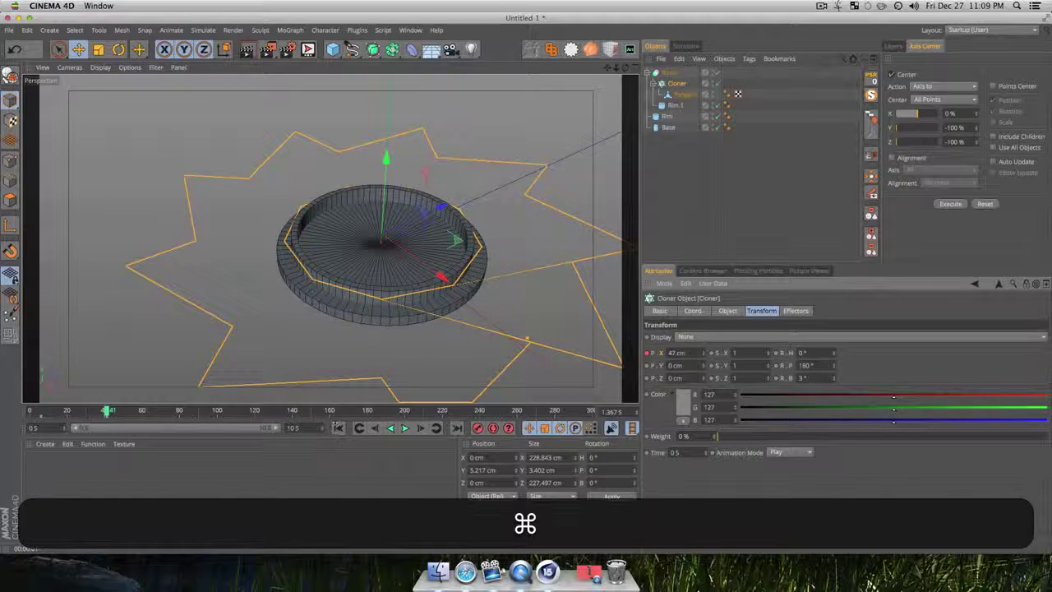
# Play the iris animation from the start and preview-render the blades both closed and partly open
pyautogui.click(338, 427)
pyautogui.click(405, 429)
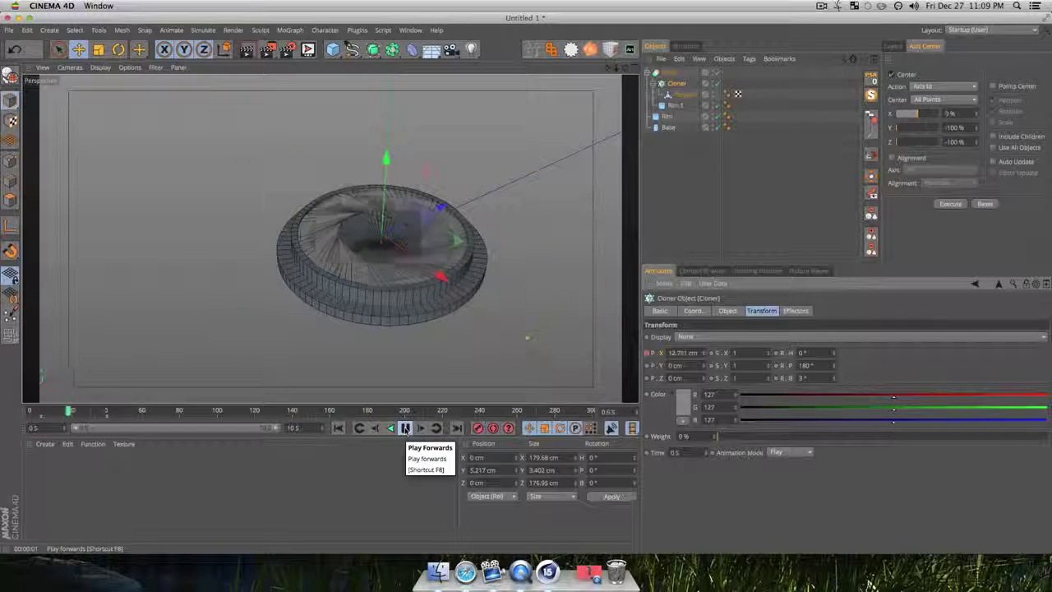
pyautogui.click(339, 428)
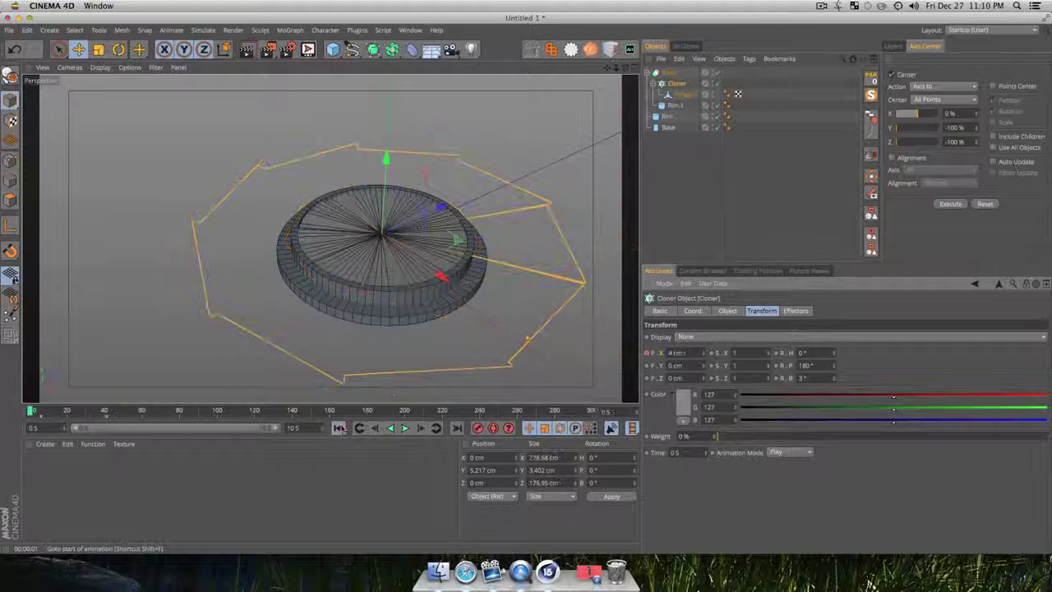
pyautogui.press('super+r')
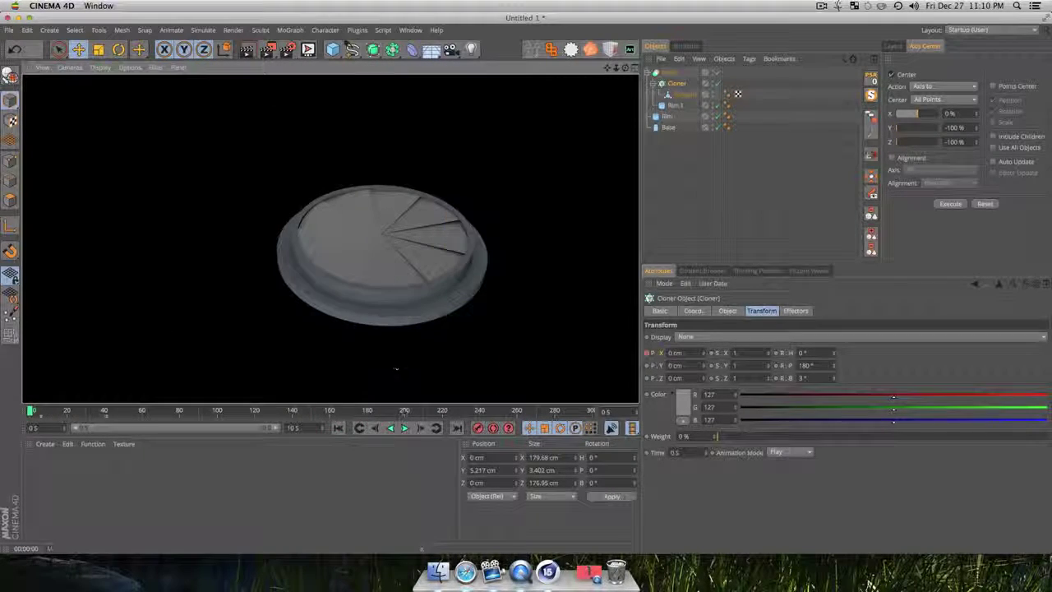
pyautogui.click(404, 429)
pyautogui.click(405, 428)
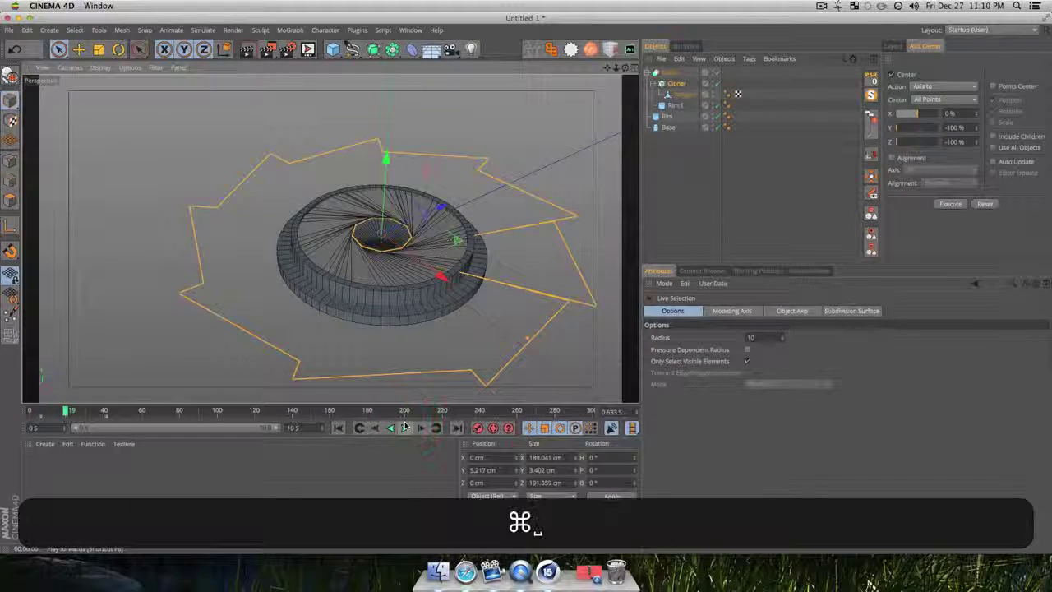
pyautogui.press('super+r')
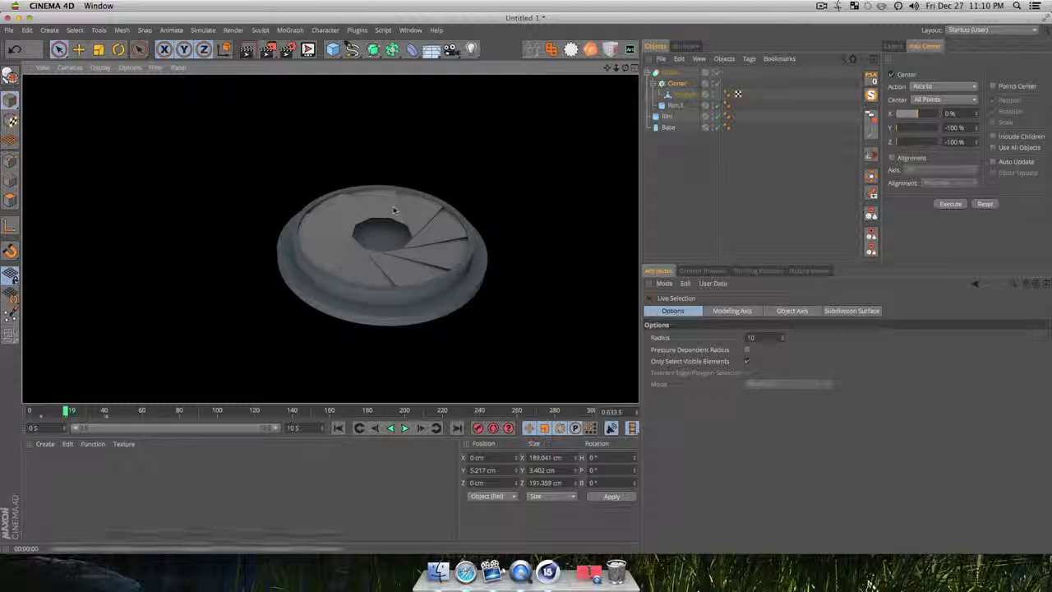
pyautogui.click(572, 227)
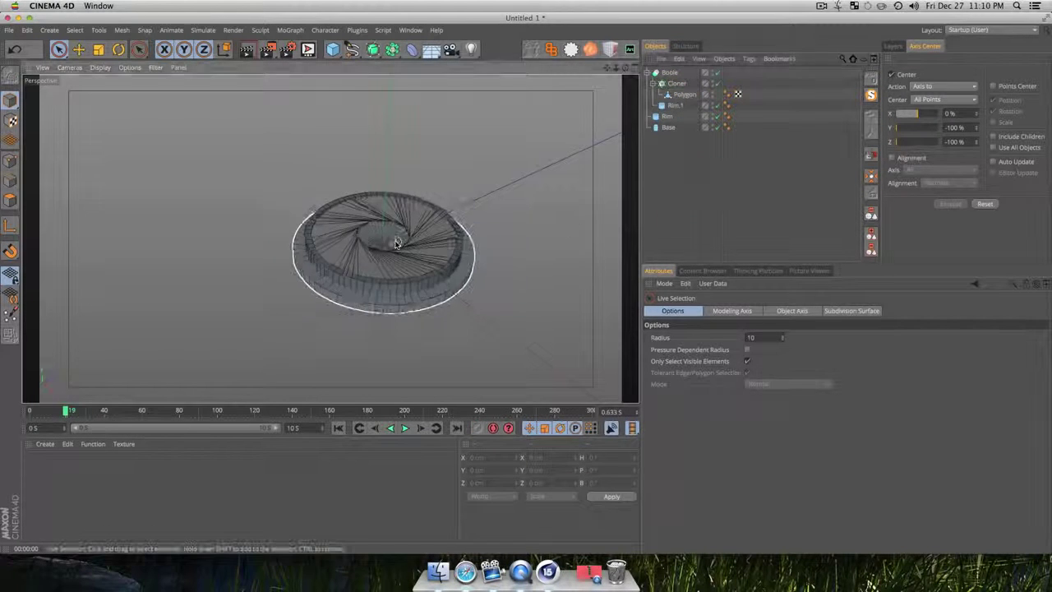
# Move the animation to frame 34 and collapse the Boole hierarchy in the object list
pyautogui.press('3')
pyautogui.moveTo(412, 246); pyautogui.dragTo(392, 233)
pyautogui.moveTo(68, 411); pyautogui.dragTo(93, 417)
pyautogui.moveTo(317, 293); pyautogui.dragTo(354, 255)
pyautogui.press('3')
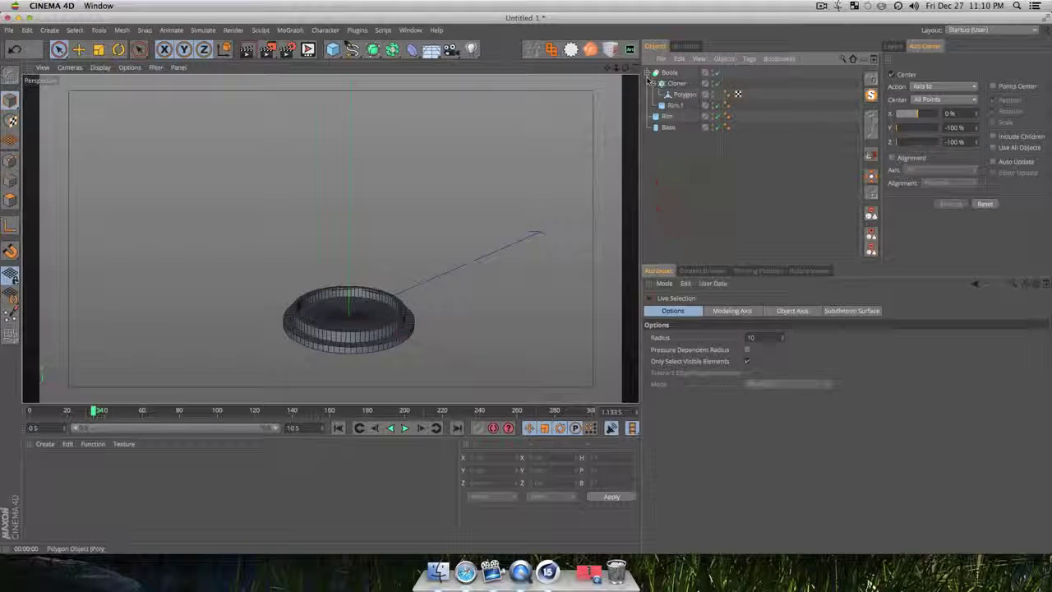
pyautogui.click(661, 83)
pyautogui.click(655, 72)
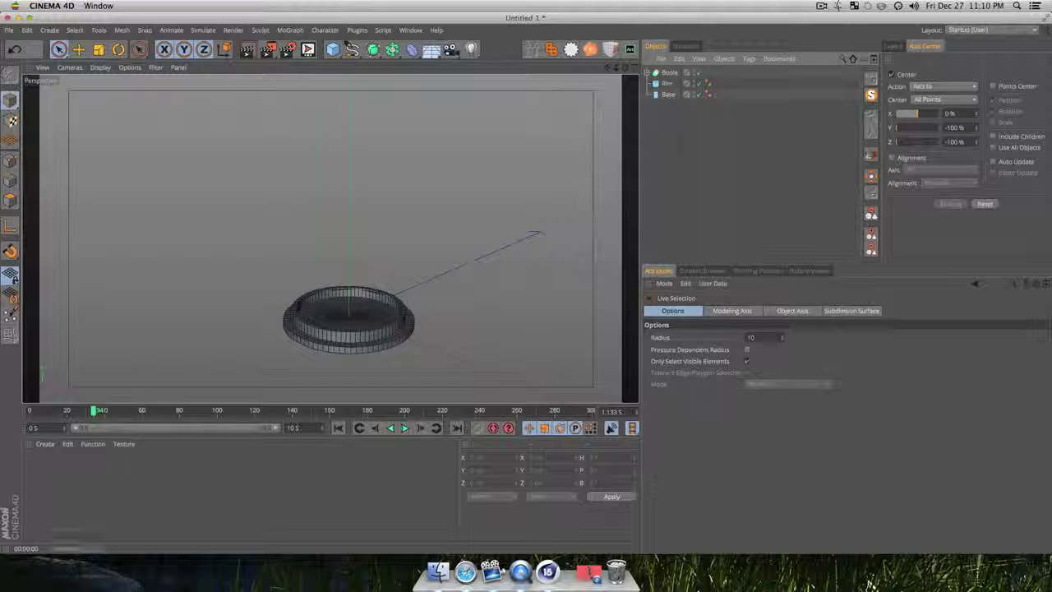
# Duplicate Base at the head of the object list, scale the copy to about 70 cm wide and place it inside the rim at about Y 2.9 cm
pyautogui.click(670, 94)
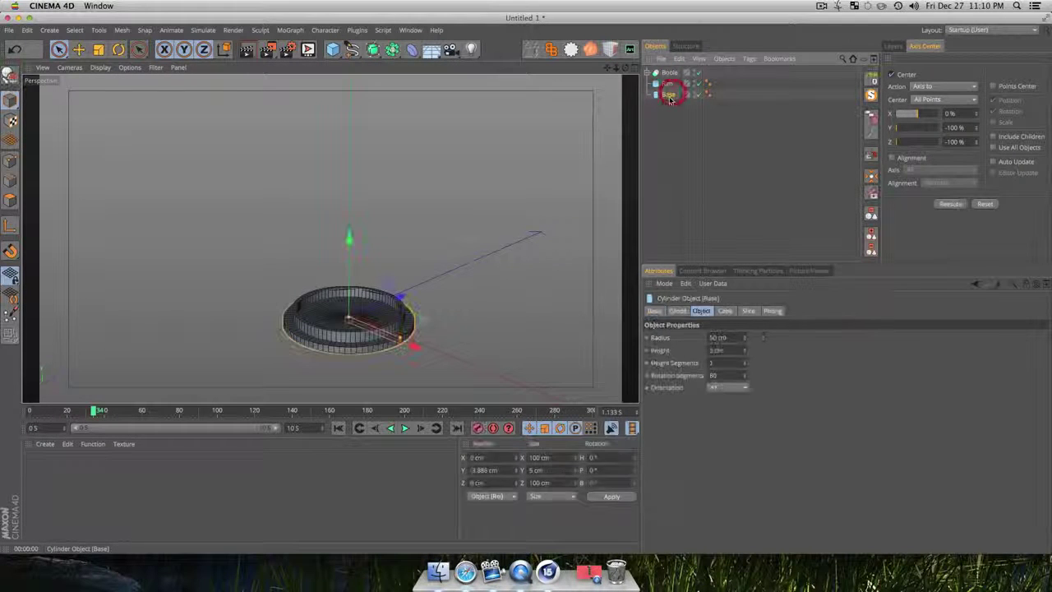
pyautogui.keyDown('super'); pyautogui.moveTo(676, 72); pyautogui.dragTo(674, 71); pyautogui.keyUp('super')
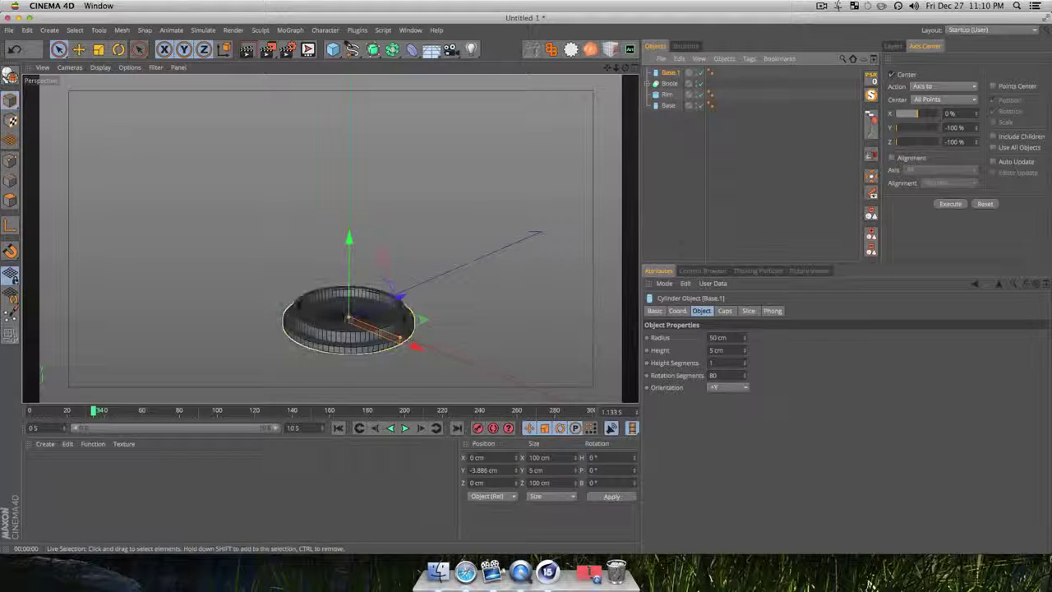
pyautogui.press('e')
pyautogui.moveTo(350, 239); pyautogui.dragTo(349, 192)
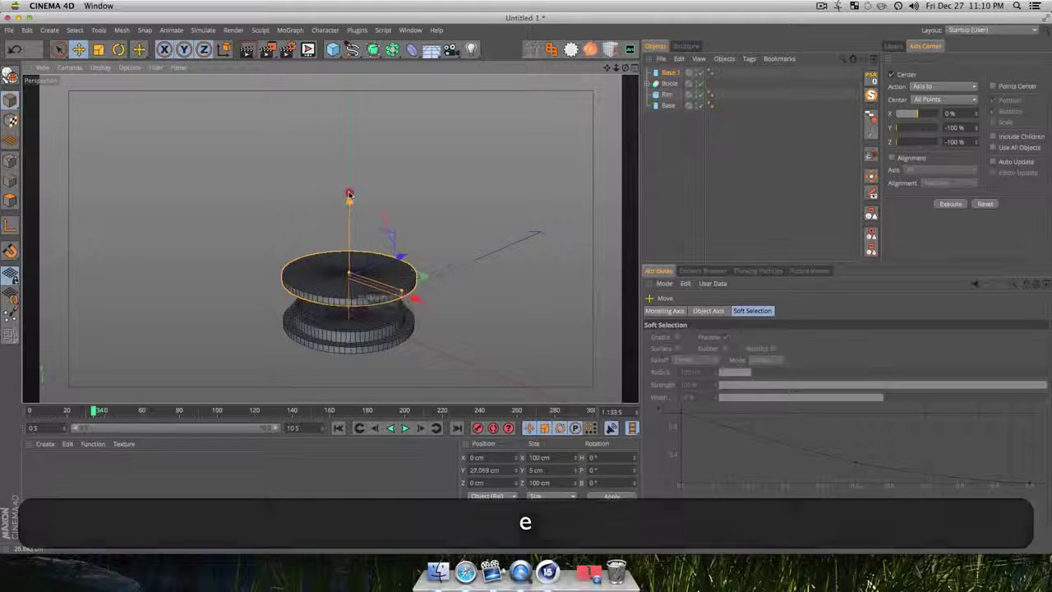
pyautogui.press('t')
pyautogui.moveTo(430, 238); pyautogui.dragTo(356, 286)
pyautogui.press('e')
pyautogui.press('3')
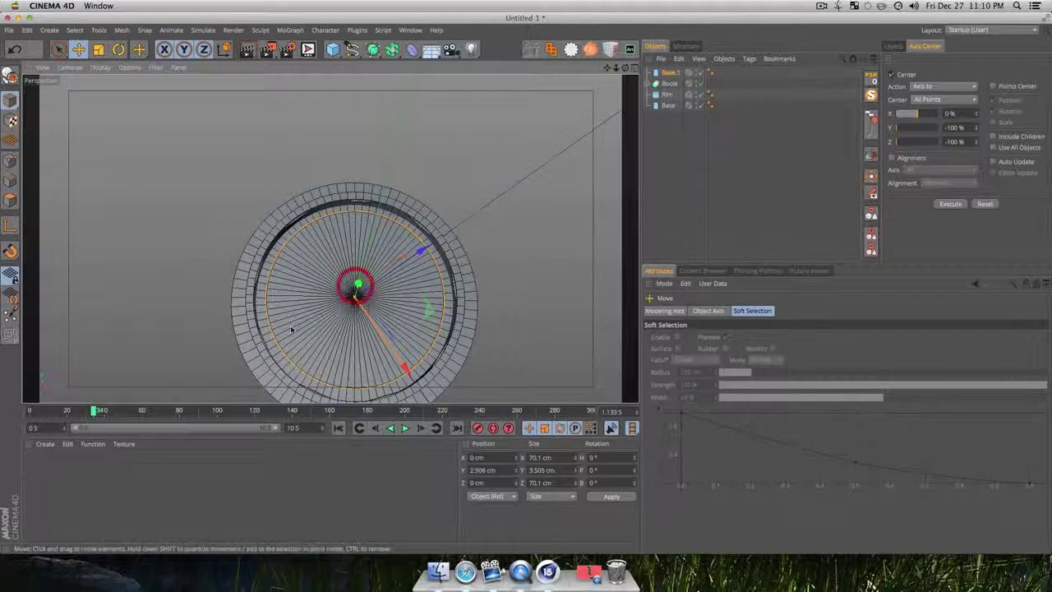
# Enlarge the Base.1 disc to about 74.4 cm wide within the rim and preview-render its fit
pyautogui.press('3')
pyautogui.moveTo(351, 356); pyautogui.dragTo(349, 346)
pyautogui.press('t')
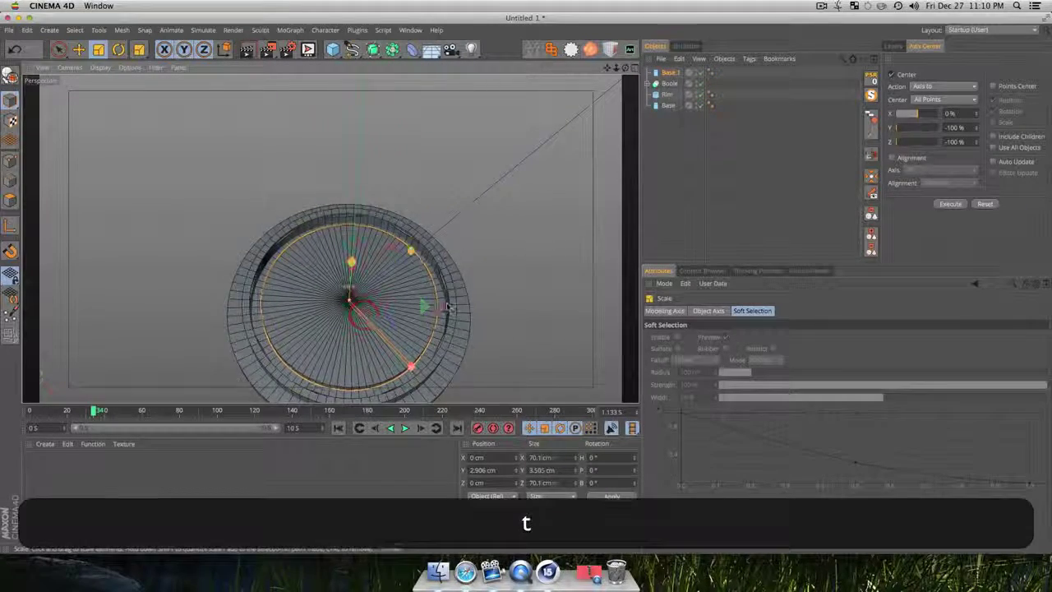
pyautogui.moveTo(451, 307); pyautogui.dragTo(417, 260)
pyautogui.press('3')
pyautogui.press('super+r')
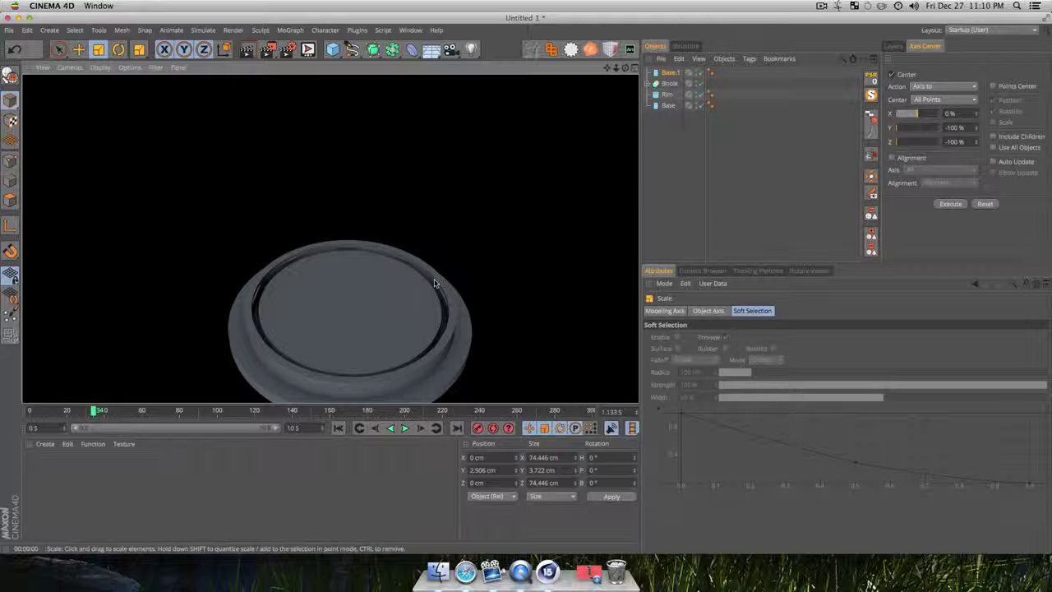
pyautogui.click(663, 164)
# Make Base.1 an editable polygon object and set the Axis Center Z value to 0%
pyautogui.click(668, 74)
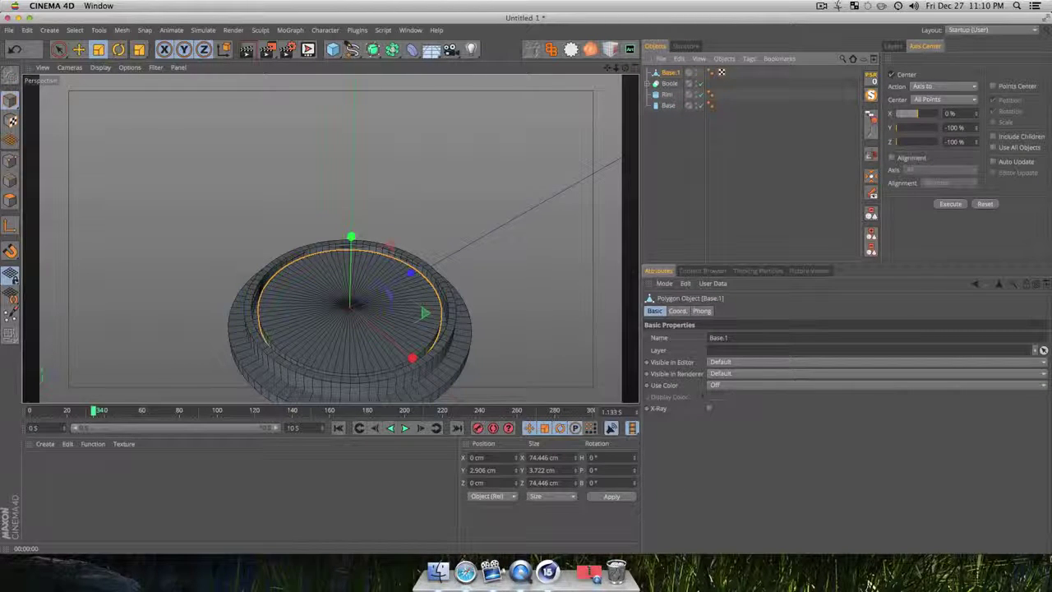
pyautogui.moveTo(967, 142); pyautogui.dragTo(848, 127)
pyautogui.write('0')
pyautogui.press('Return')
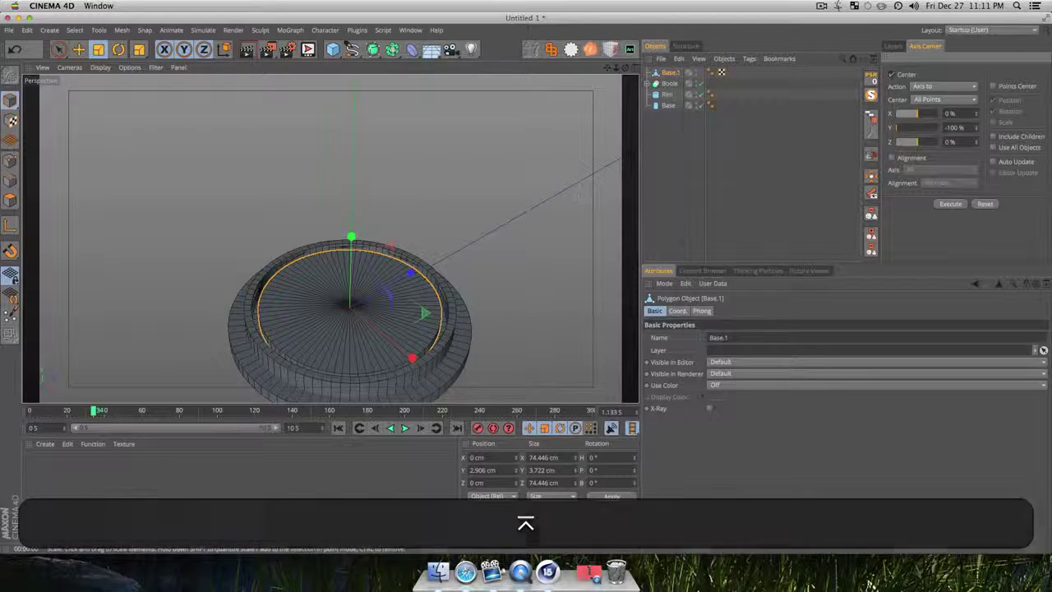
# Raise Base.1 above the rim to about Y 57.9 cm and move its axis to the centre of its underside
pyautogui.press('e')
pyautogui.moveTo(352, 238); pyautogui.dragTo(354, 116)
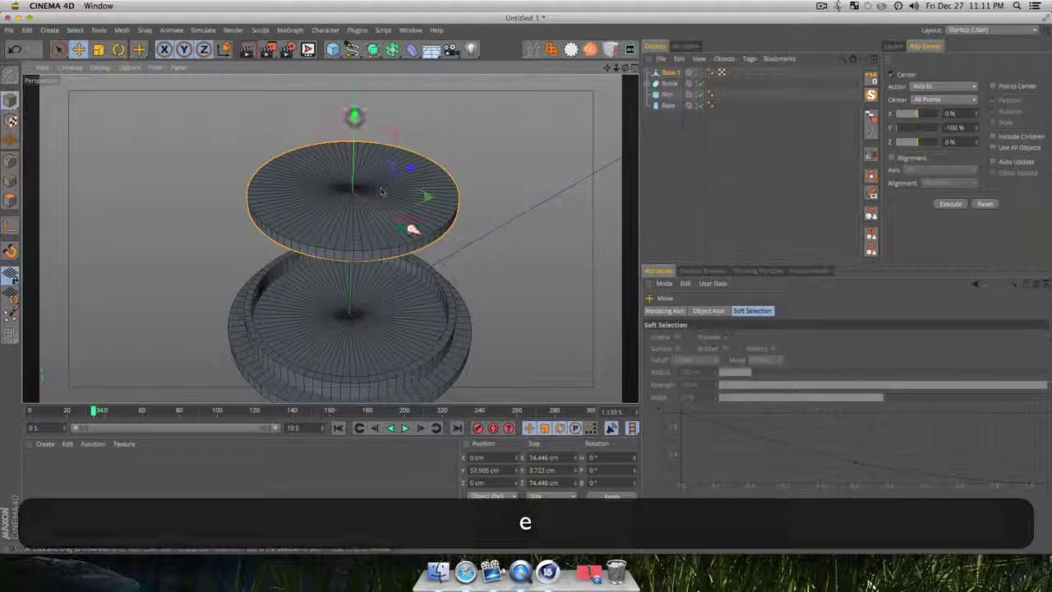
pyautogui.press('3')
pyautogui.moveTo(354, 284); pyautogui.dragTo(339, 234)
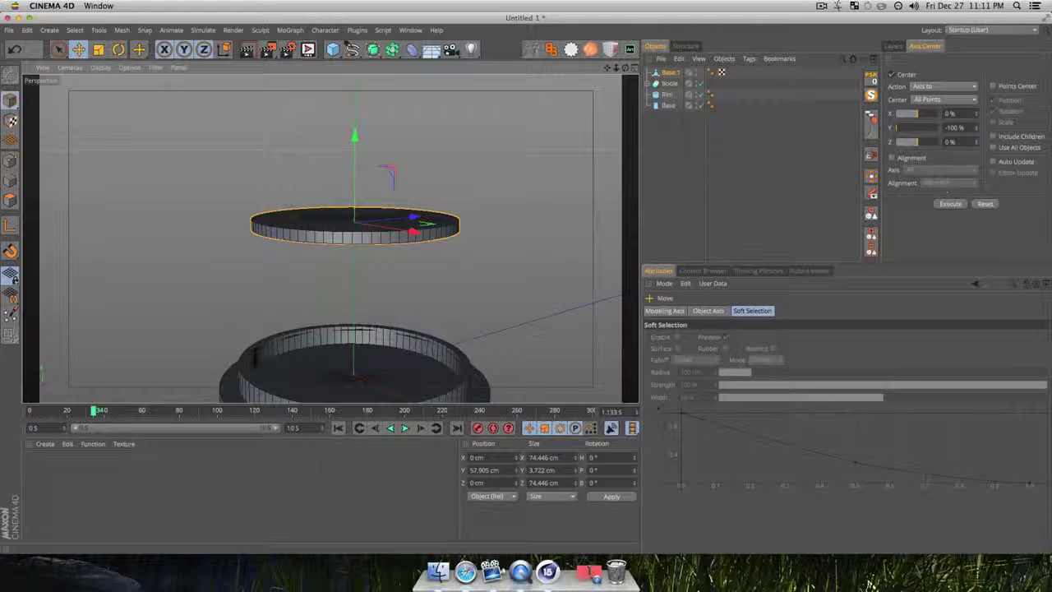
pyautogui.click(947, 205)
pyautogui.press('3')
pyautogui.moveTo(462, 252); pyautogui.dragTo(392, 220)
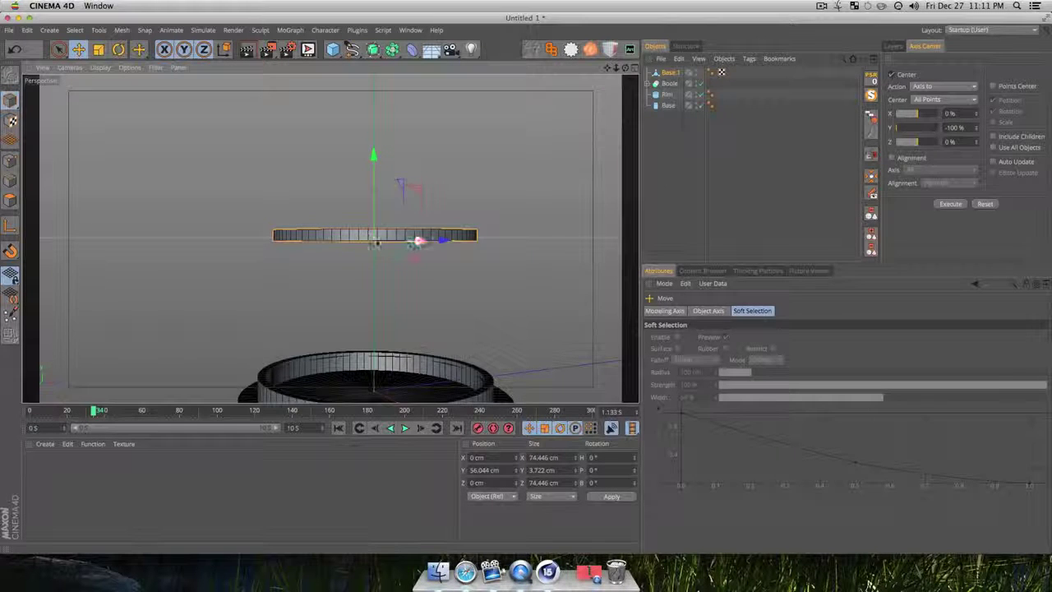
# Try stretching the Base.1 disc vertically, undoing each attempt
pyautogui.press('t')
pyautogui.moveTo(374, 215); pyautogui.dragTo(357, 124)
pyautogui.press('super+z')
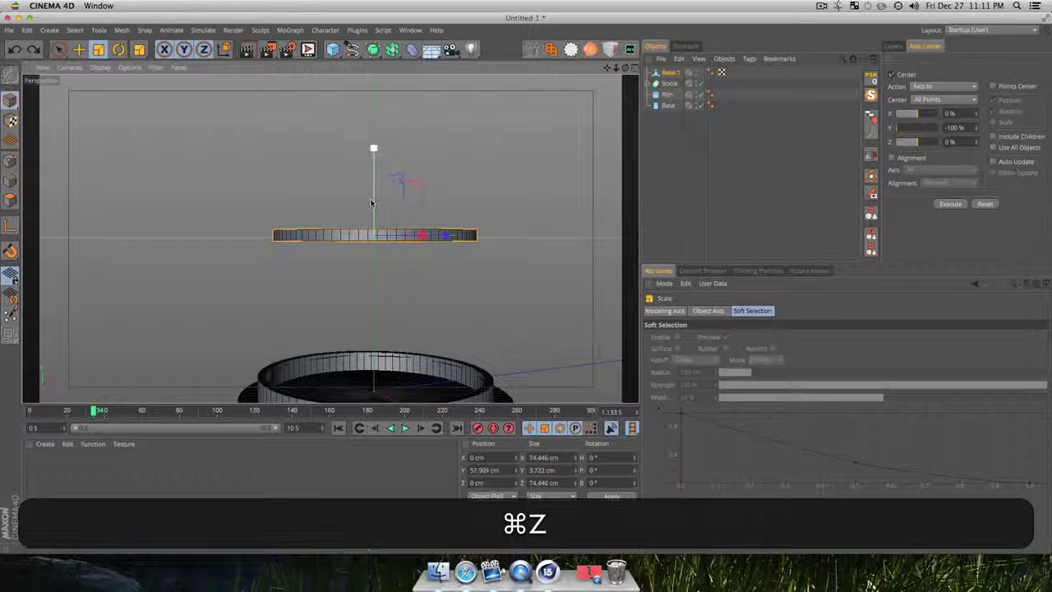
pyautogui.moveTo(371, 181); pyautogui.dragTo(370, 148)
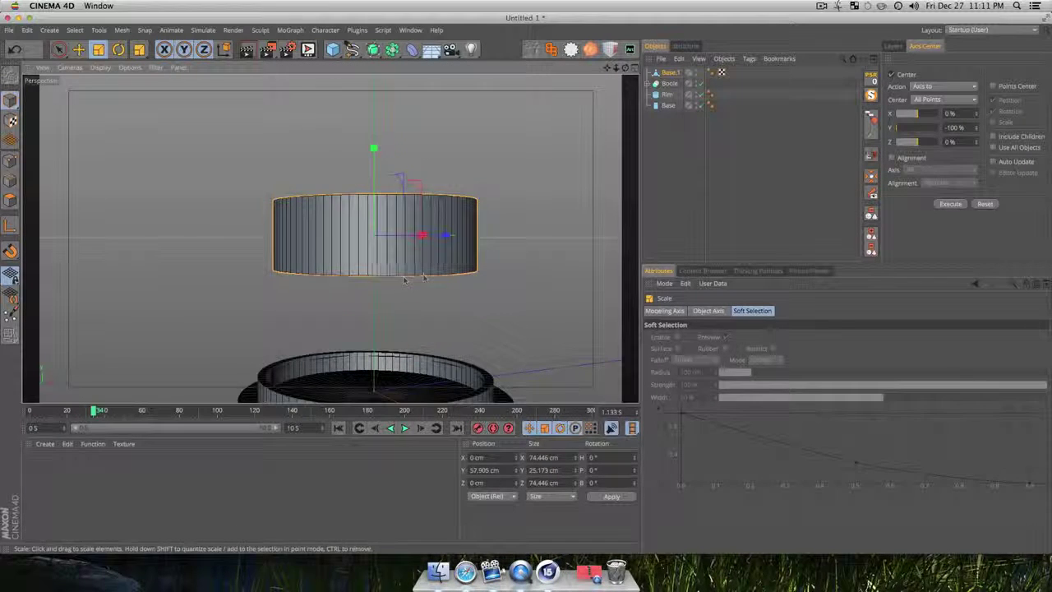
pyautogui.press('super+z')
# Reapply the axis placement at the underside of Base.1 and lower the disc into the rim to about Y -2.7 cm
pyautogui.click(960, 204)
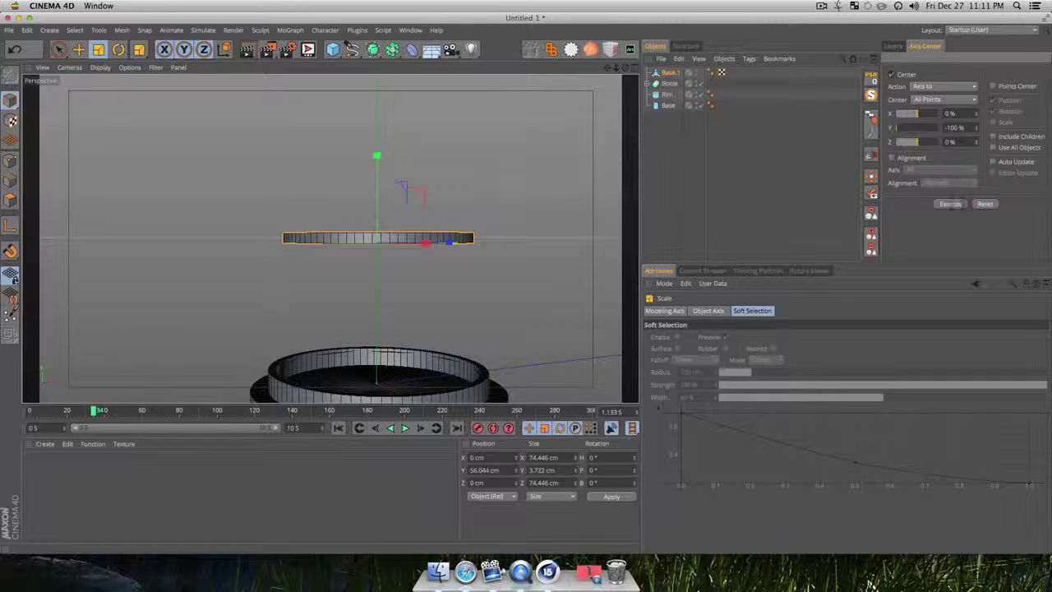
pyautogui.press('1')
pyautogui.moveTo(422, 309); pyautogui.dragTo(435, 286)
pyautogui.press('3')
pyautogui.press('e')
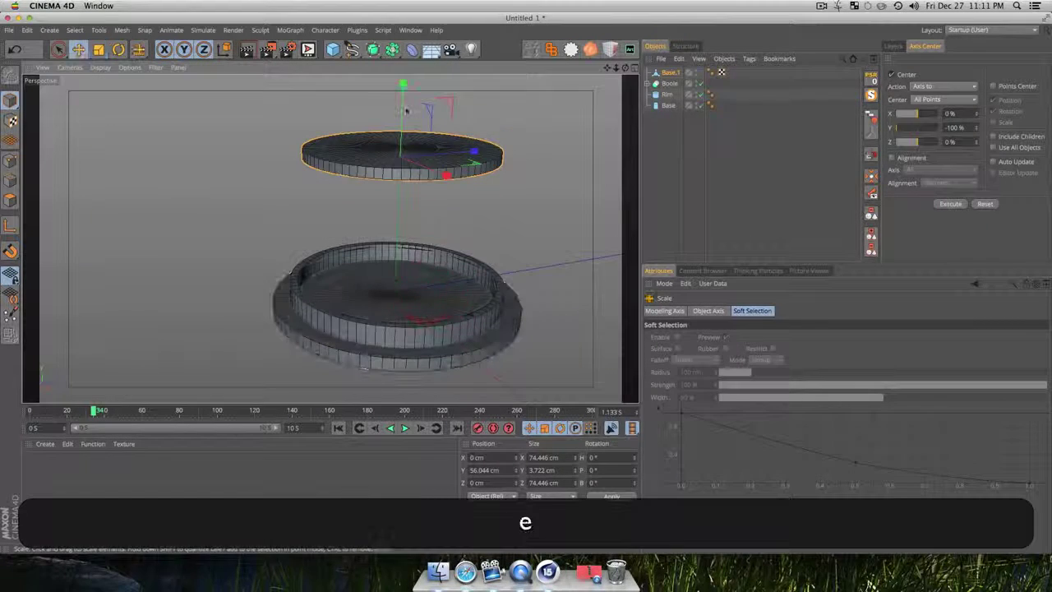
pyautogui.moveTo(404, 117); pyautogui.dragTo(398, 251)
pyautogui.press('3')
pyautogui.moveTo(400, 295); pyautogui.dragTo(447, 272)
pyautogui.press('3')
# Stretch Base.1 upward from its bottom axis to about 115 cm tall and preview-render the resulting column
pyautogui.press('t')
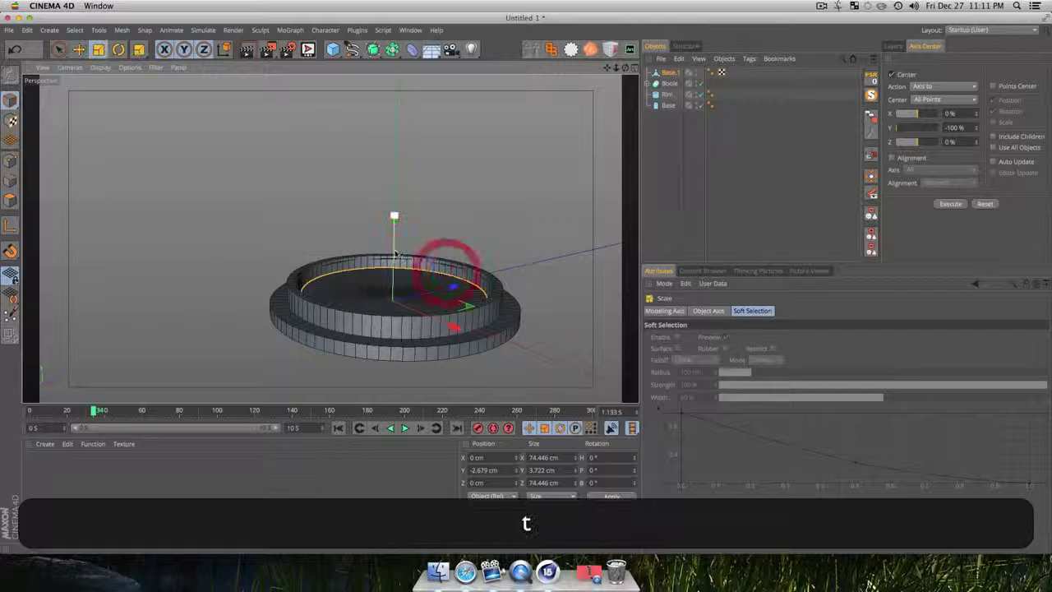
pyautogui.moveTo(395, 247); pyautogui.dragTo(396, 202)
pyautogui.moveTo(397, 111); pyautogui.dragTo(398, 28)
pyautogui.scroll(-3, 394, 249)
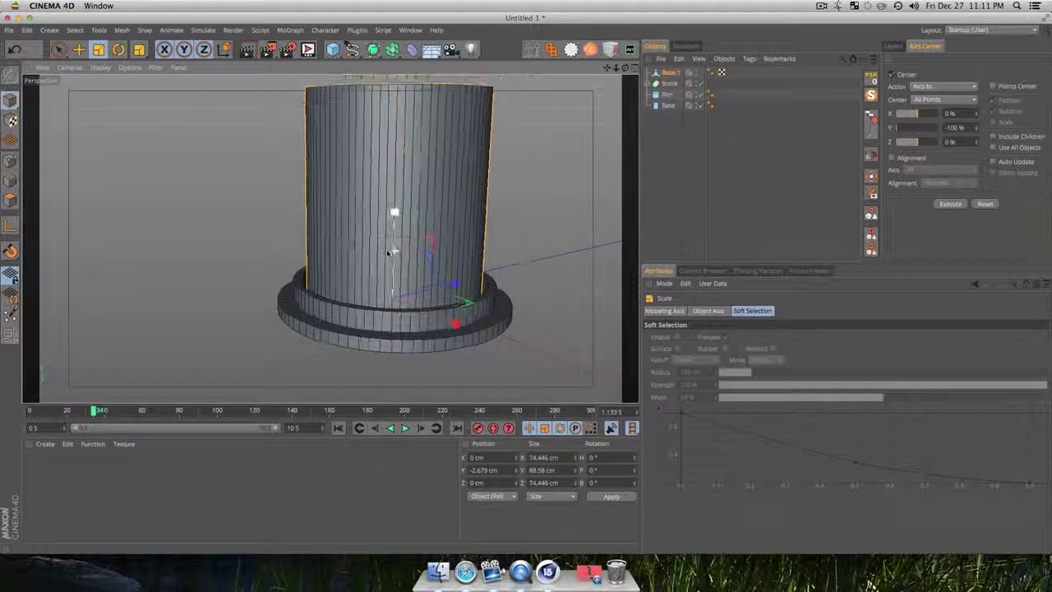
pyautogui.scroll(-2, 403, 238)
pyautogui.moveTo(404, 282); pyautogui.dragTo(514, 278)
pyautogui.press('3')
pyautogui.press('1')
pyautogui.moveTo(510, 280); pyautogui.dragTo(388, 338)
pyautogui.press('3')
pyautogui.press('super+r')
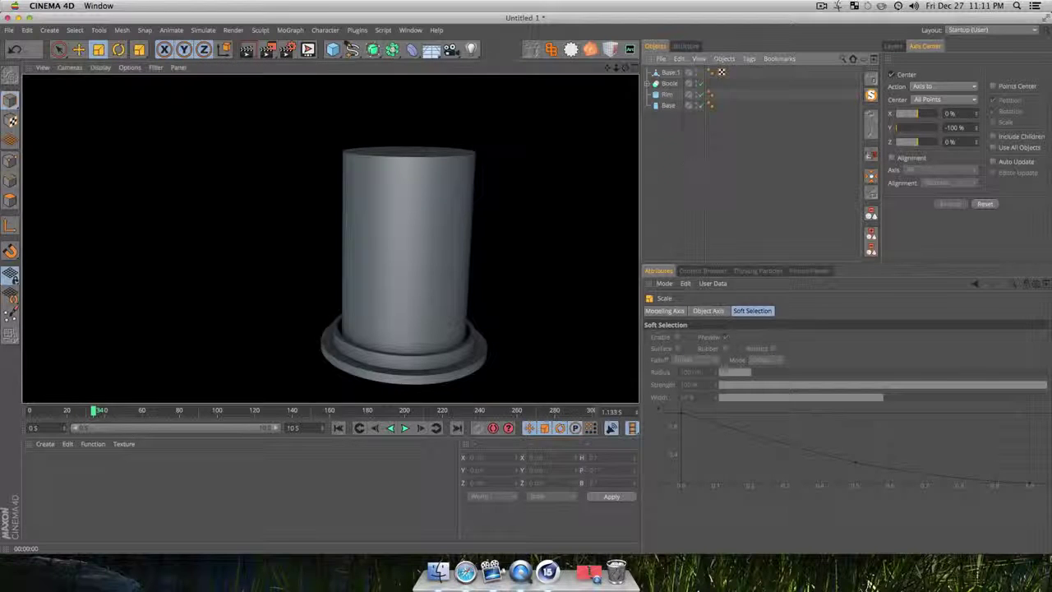
pyautogui.click(687, 168)
# Stretch the Base.1 column further upward to about 305 cm tall
pyautogui.click(669, 73)
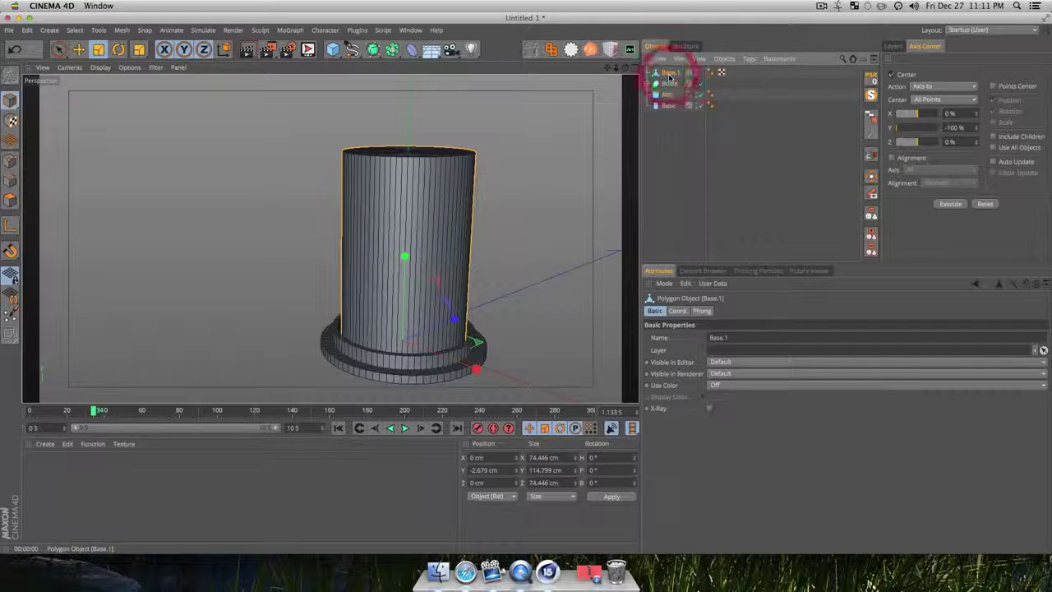
pyautogui.click(667, 162)
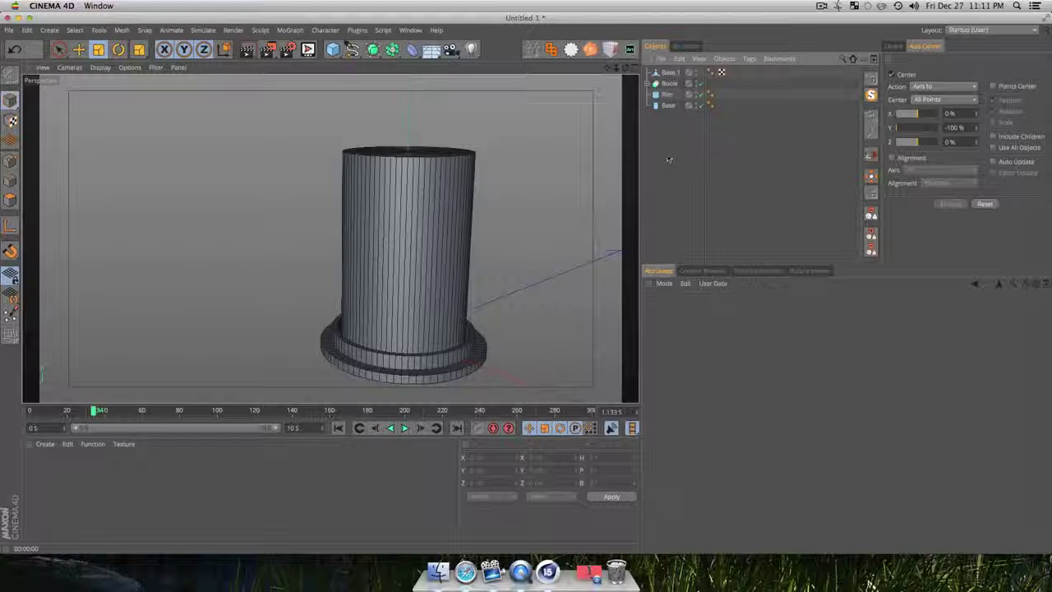
pyautogui.click(678, 73)
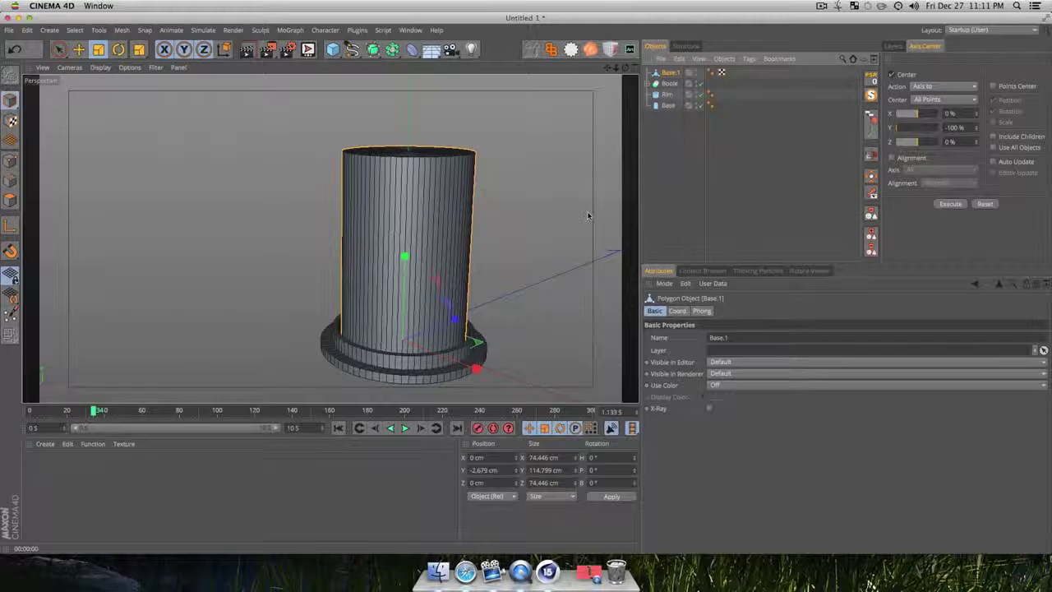
pyautogui.press('e')
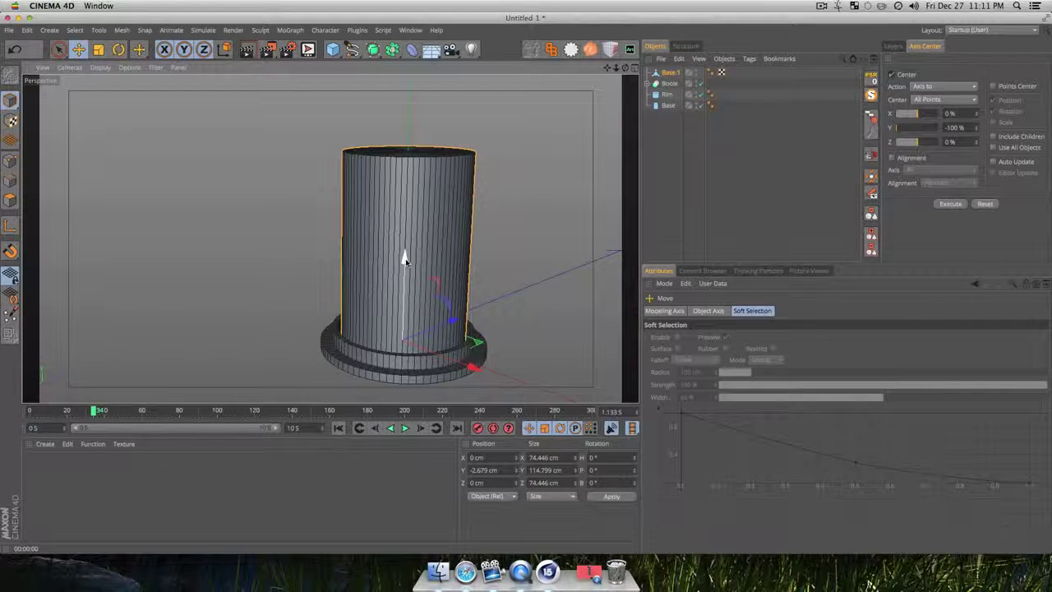
pyautogui.press('t')
pyautogui.moveTo(404, 254); pyautogui.dragTo(405, 222)
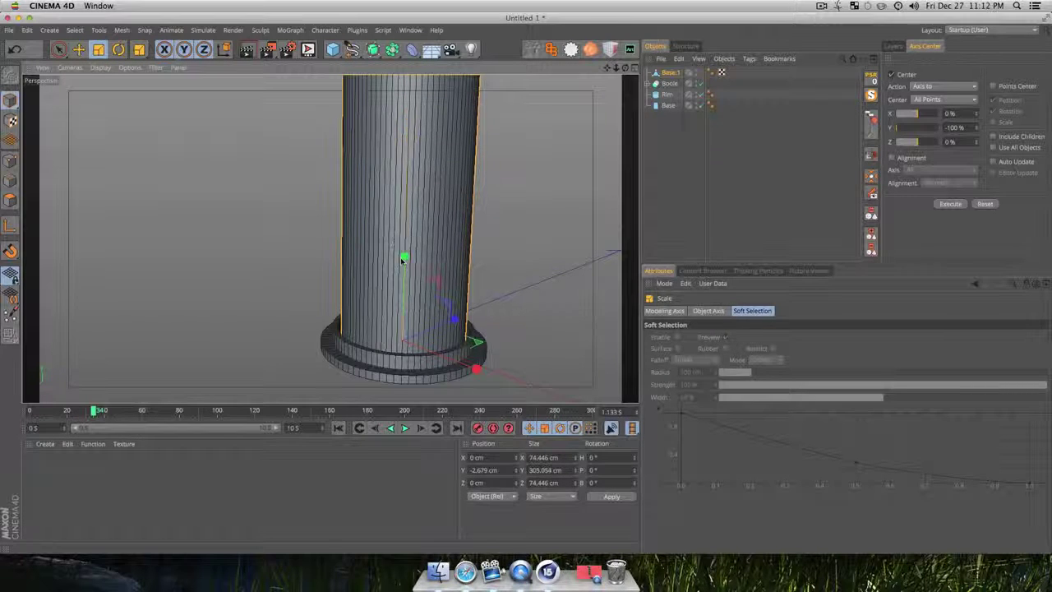
# Duplicate the Base.1 column slightly lower at about Y -15.3 cm and scale the copy down to about 63.3 cm wide
pyautogui.scroll(-5, 402, 260)
pyautogui.press('e')
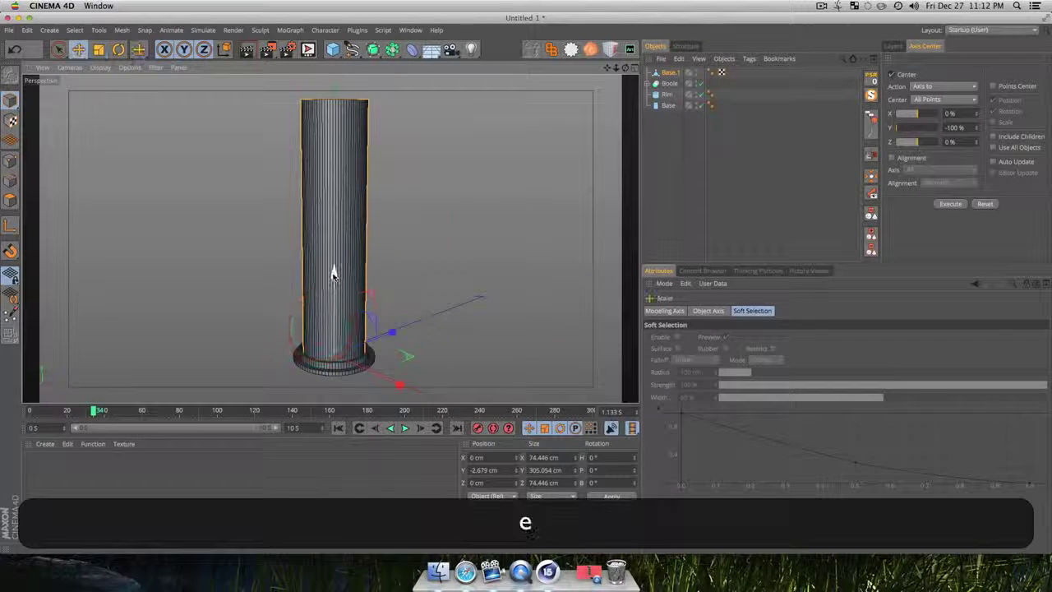
pyautogui.moveTo(333, 274)
pyautogui.mouseDown()
pyautogui.moveTo(331, 356)
pyautogui.moveTo(334, 287)
pyautogui.mouseUp()
pyautogui.press('t')
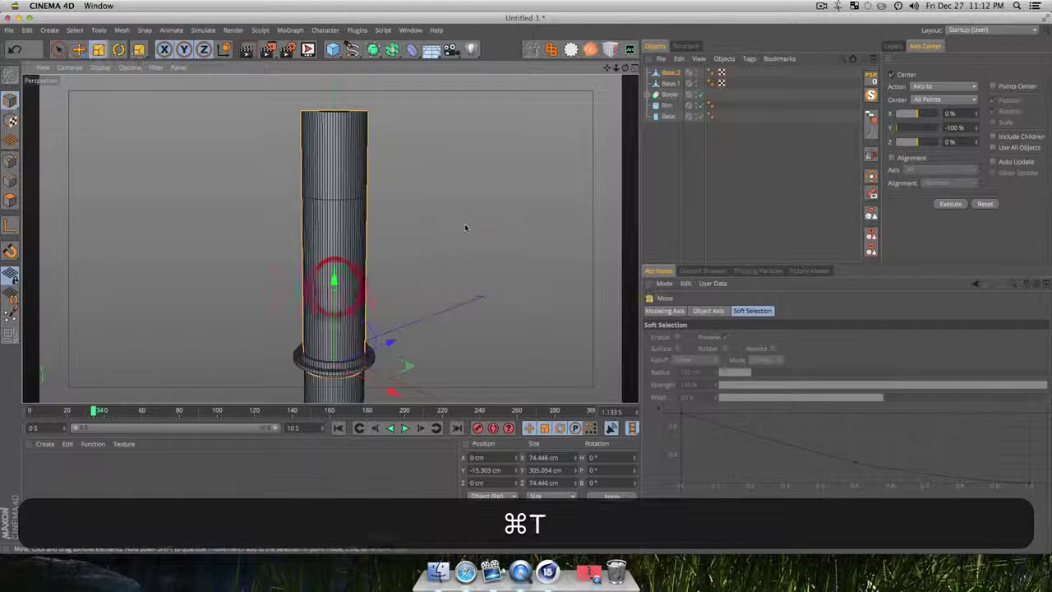
pyautogui.moveTo(466, 228); pyautogui.dragTo(425, 257)
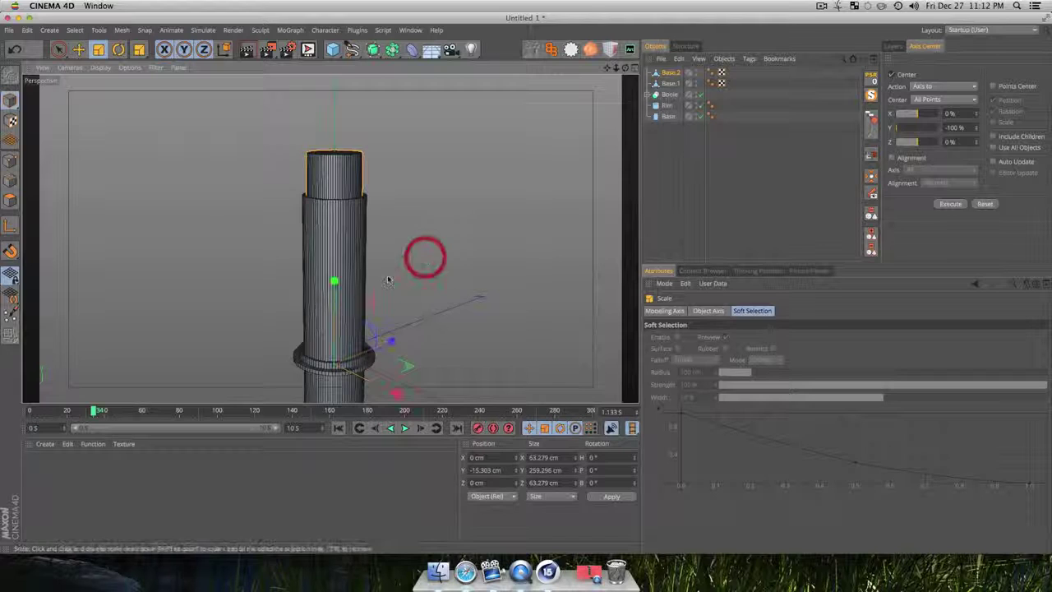
# Lower Base.1 and Base.2 together through the rim until Base.2 sits at about Y -132 cm
pyautogui.press('e')
pyautogui.click(350, 225)
pyautogui.keyDown('shift'); pyautogui.click(338, 178); pyautogui.keyUp('shift')
pyautogui.hotkey('shift', 'e')
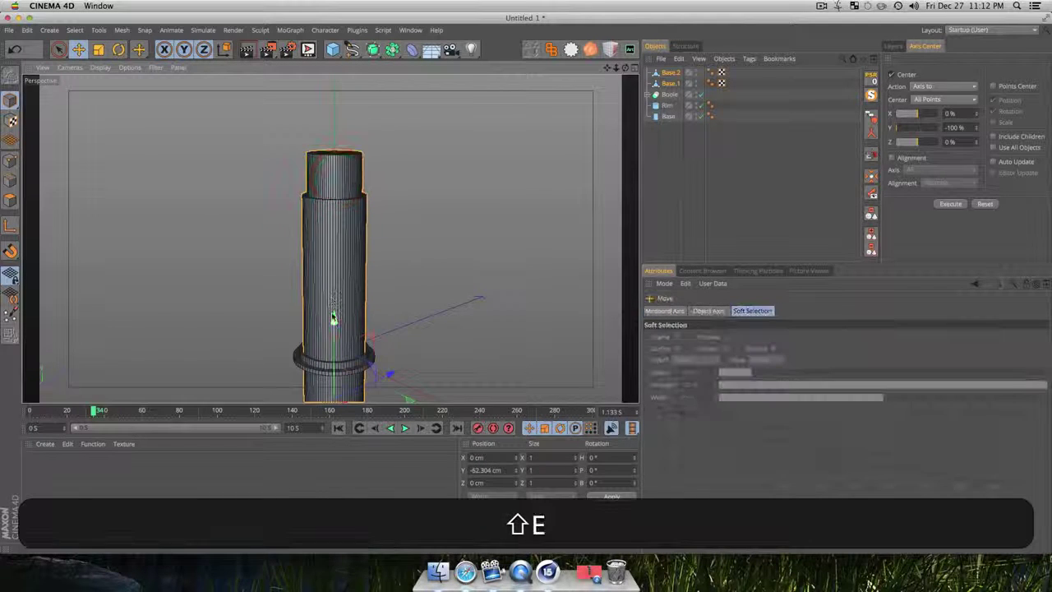
pyautogui.moveTo(341, 207); pyautogui.dragTo(334, 394)
pyautogui.click(690, 197)
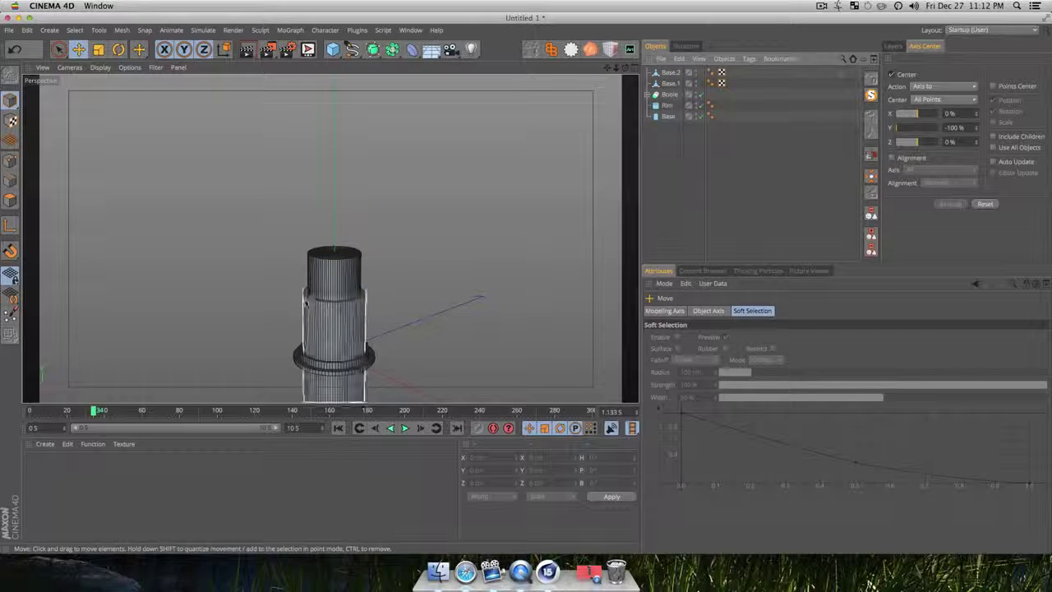
# Scale Base.2 up uniformly to about 64.5 cm wide
pyautogui.scroll(2, 333, 293)
pyautogui.click(337, 277)
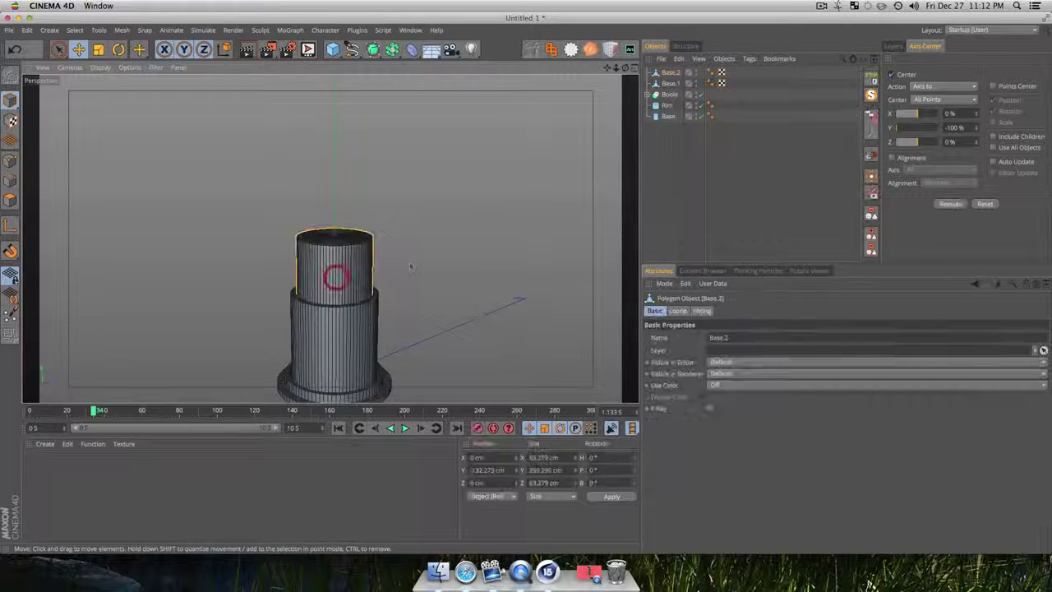
pyautogui.press('t')
pyautogui.click(434, 255)
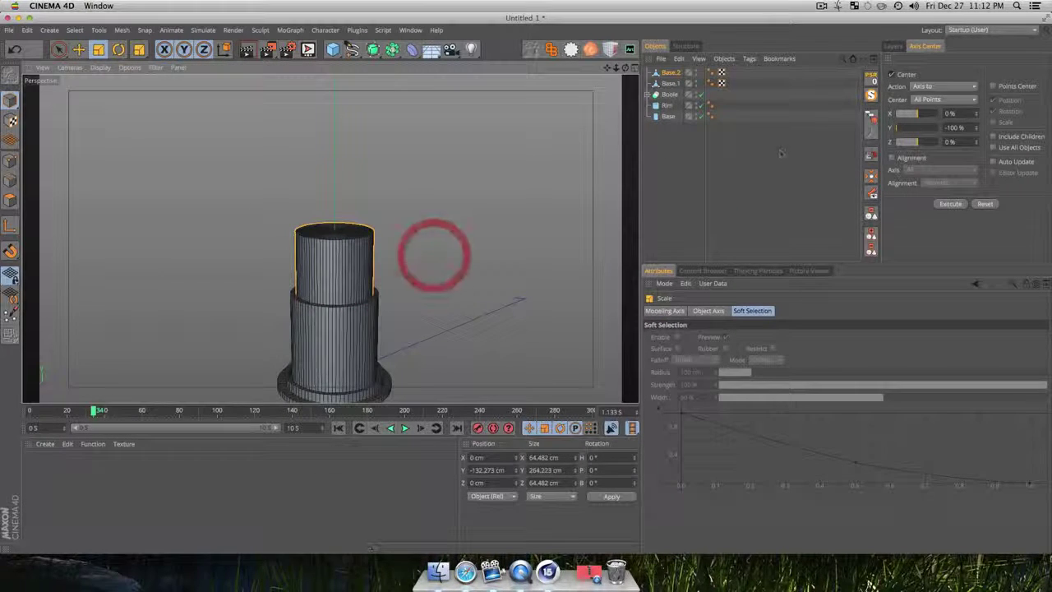
pyautogui.click(720, 155)
pyautogui.click(671, 73)
# Duplicate Base.2 upward to about Y -66.8 cm and scale the copy down to about 59.7 cm wide
pyautogui.press('e')
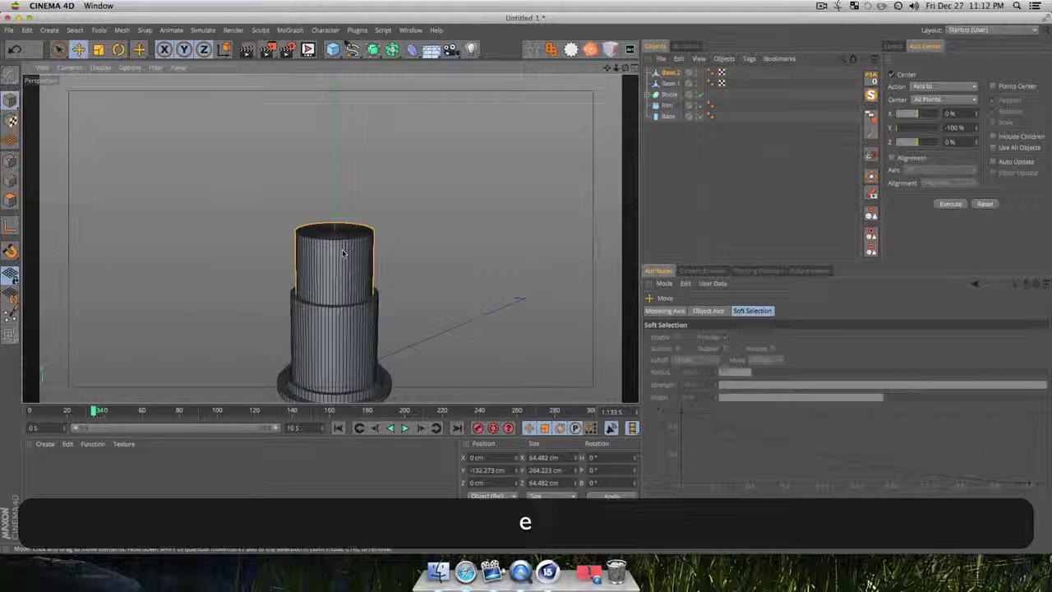
pyautogui.press('l')
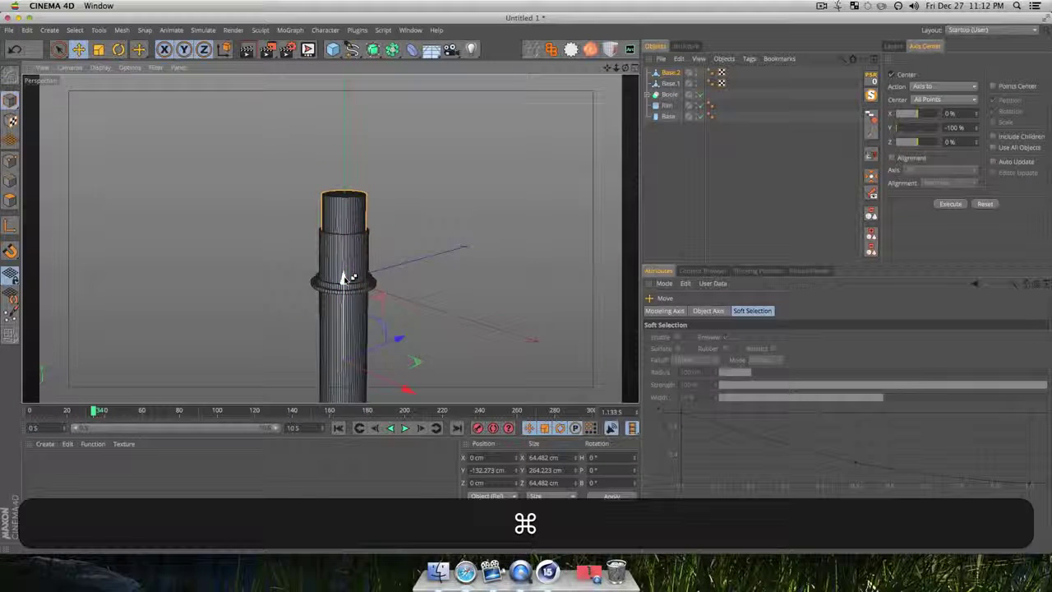
pyautogui.keyDown('super'); pyautogui.moveTo(351, 262); pyautogui.dragTo(349, 237); pyautogui.keyUp('super')
pyautogui.press('super+t')
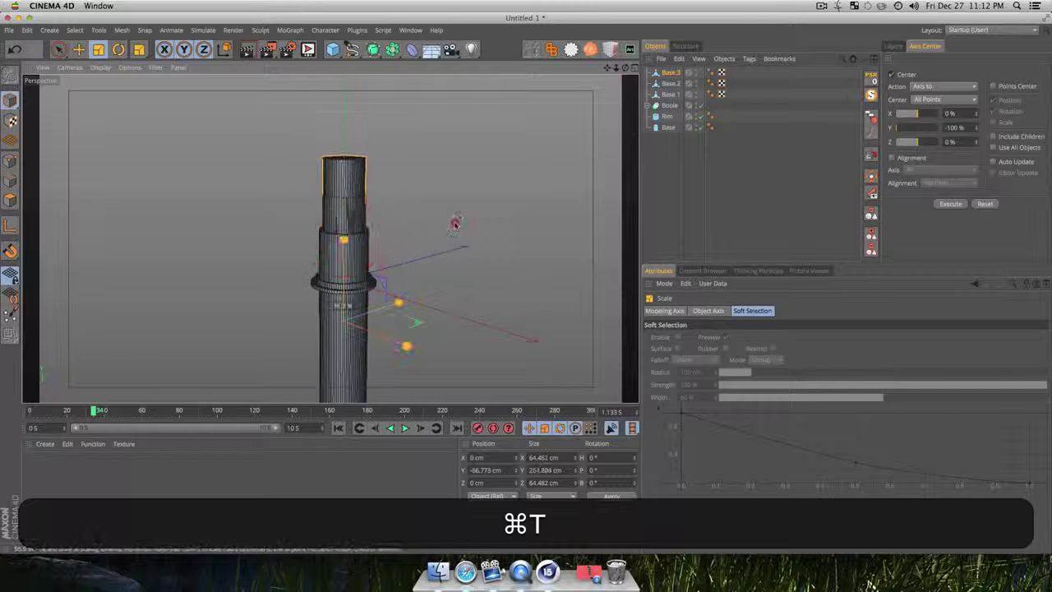
pyautogui.moveTo(455, 223); pyautogui.dragTo(444, 229)
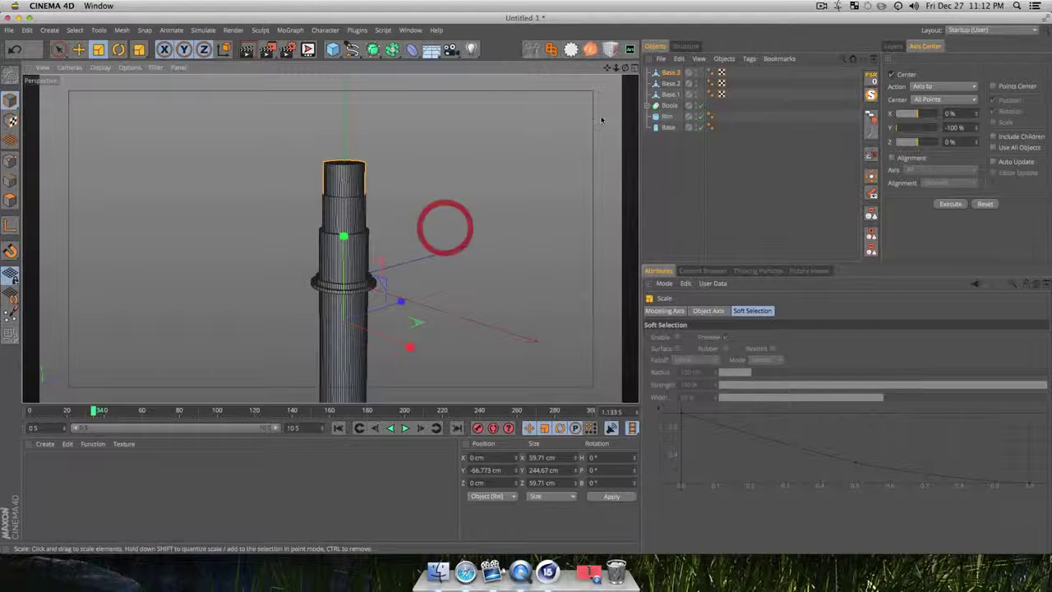
# Examine the three stepped barrel sections above the rim from several angles
pyautogui.press('3')
pyautogui.moveTo(344, 238); pyautogui.dragTo(342, 275)
pyautogui.scroll(2, 340, 204)
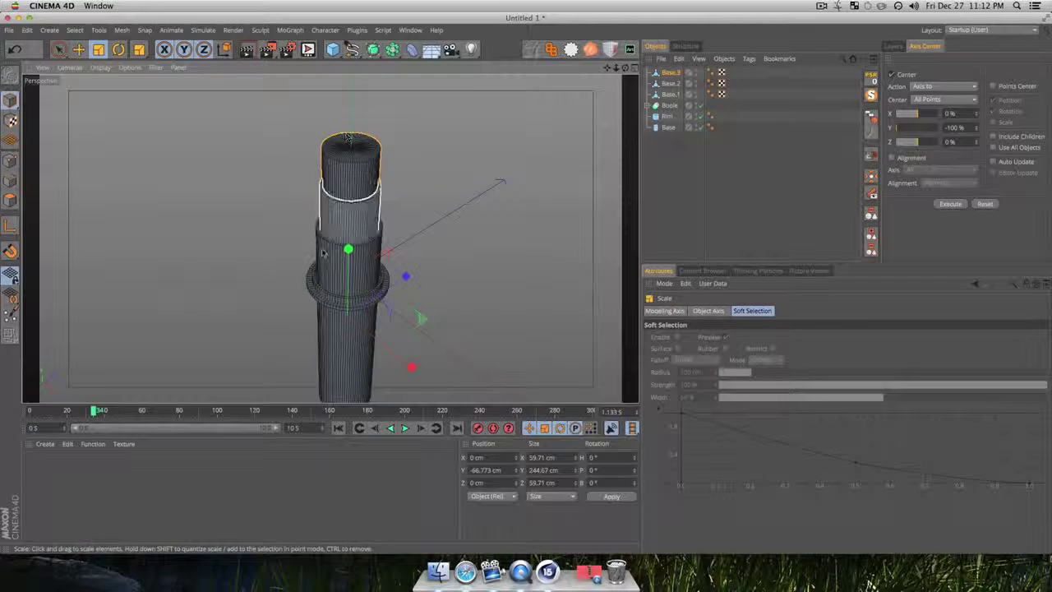
pyautogui.press('3')
pyautogui.moveTo(363, 206)
pyautogui.mouseDown()
pyautogui.moveTo(493, 162)
pyautogui.moveTo(380, 216)
pyautogui.mouseUp()
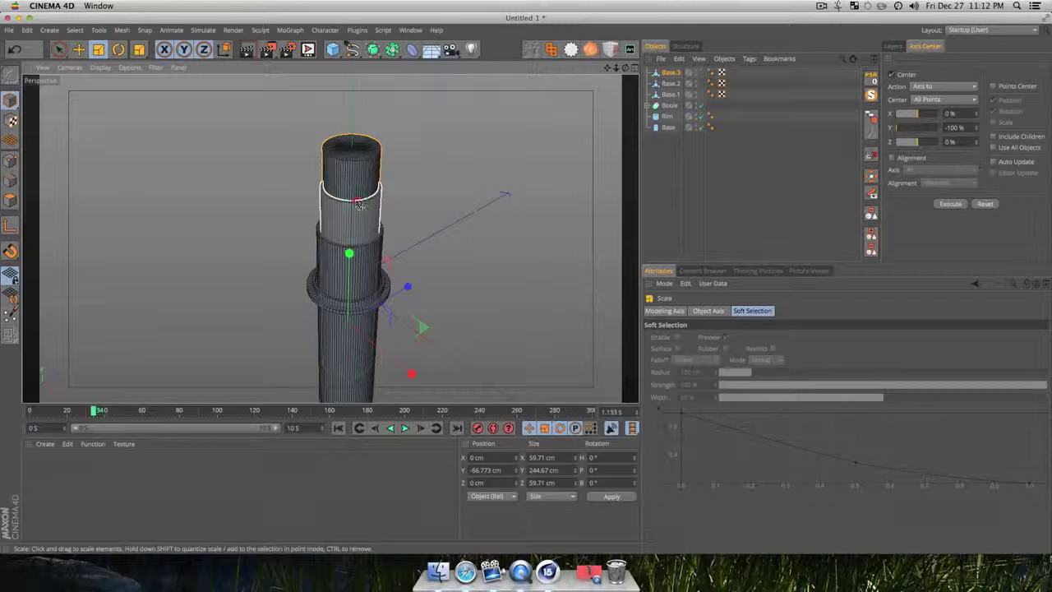
pyautogui.click(671, 177)
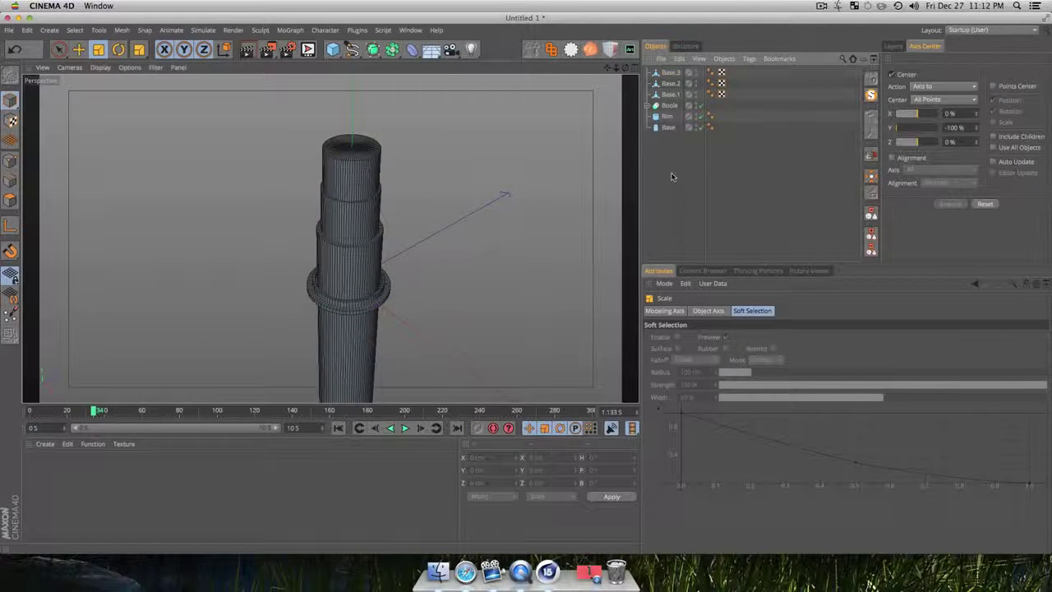
pyautogui.click(670, 95)
pyautogui.click(672, 172)
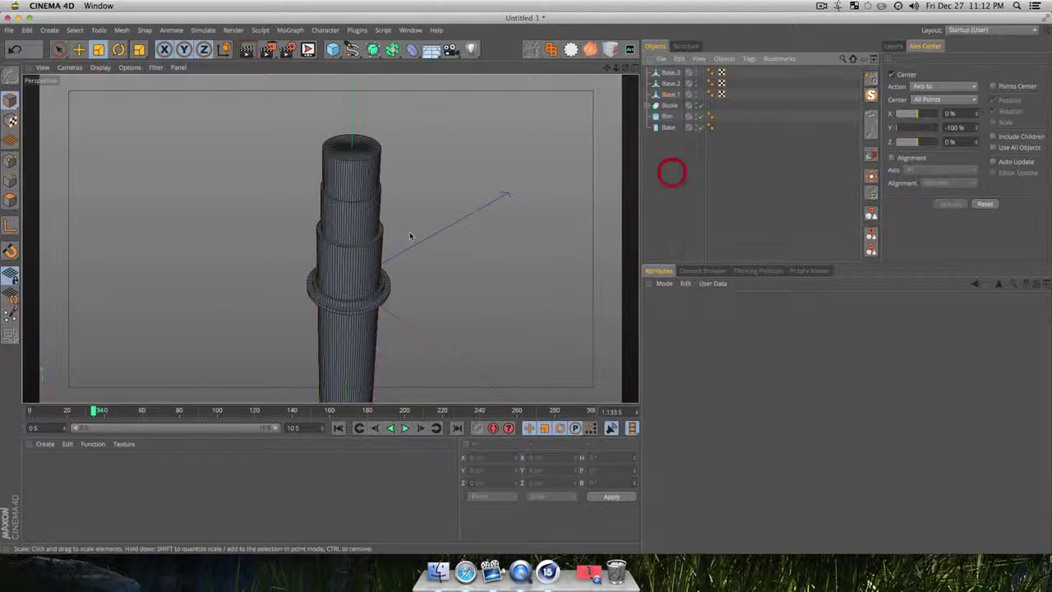
pyautogui.press('3')
pyautogui.moveTo(372, 249); pyautogui.dragTo(432, 179)
# Add a MoGraph Fracture object to the scene
pyautogui.click(294, 32)
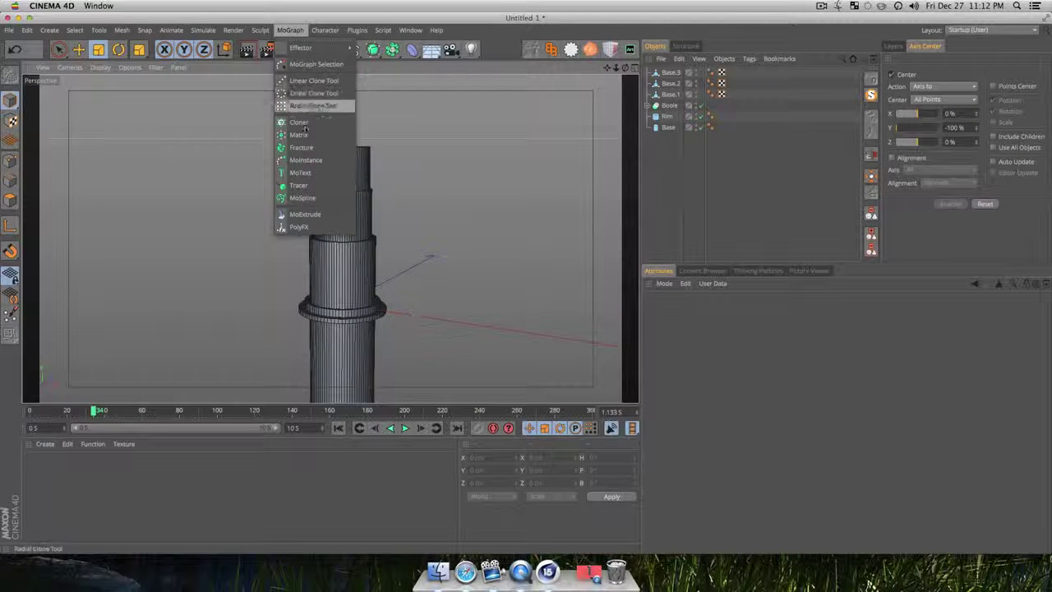
pyautogui.moveTo(329, 48)
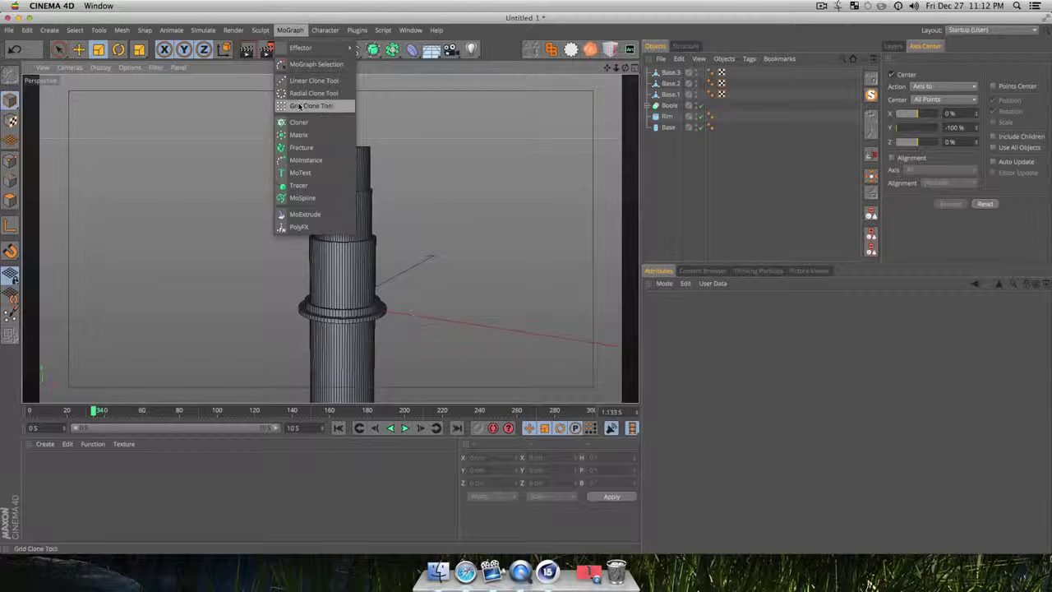
pyautogui.click(709, 171)
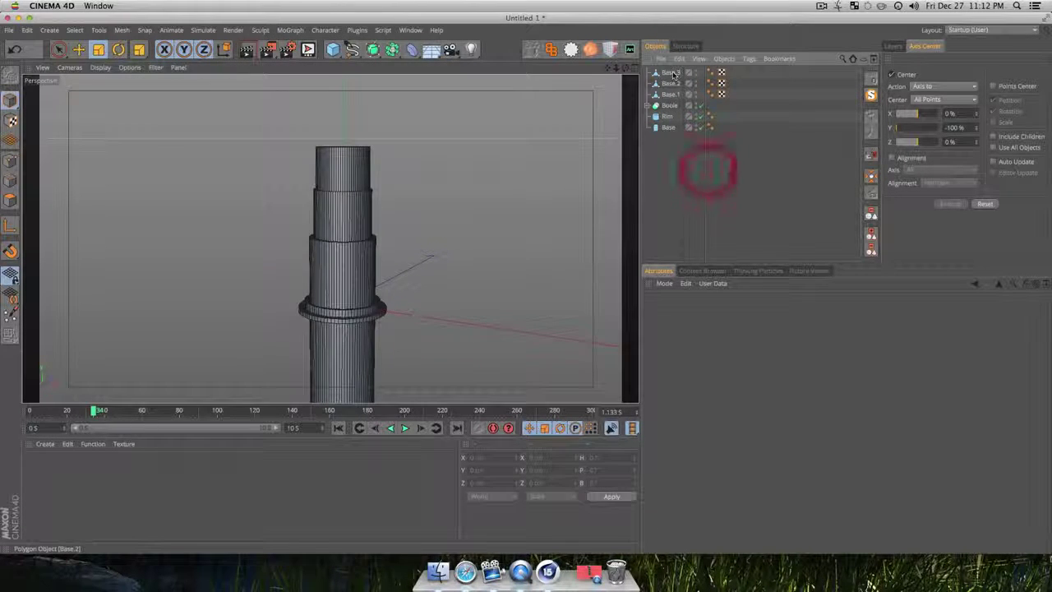
pyautogui.click(672, 74)
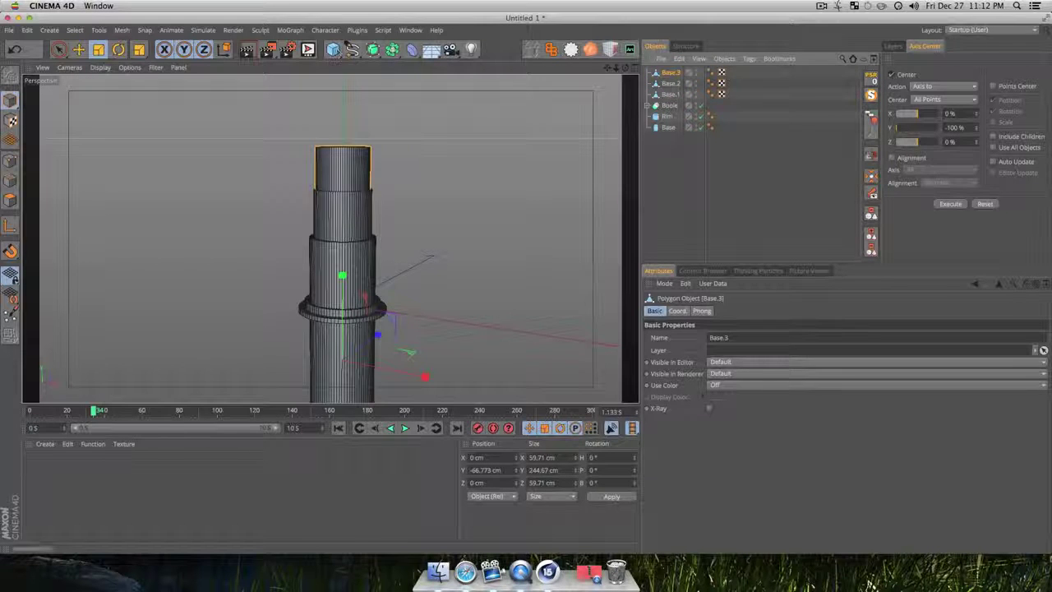
pyautogui.click(289, 31)
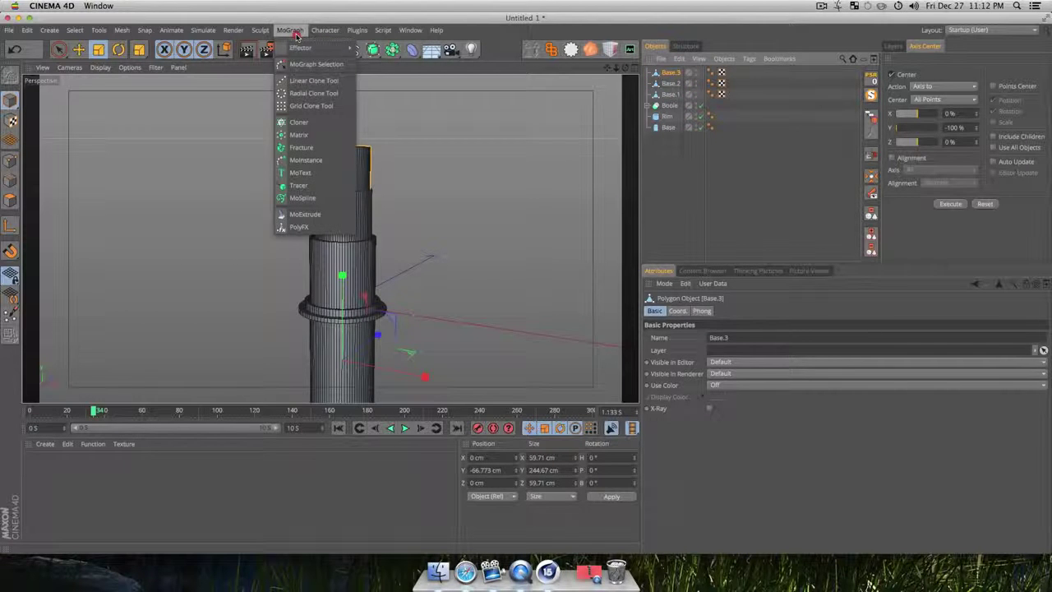
pyautogui.click(298, 148)
# Nest Base.3, Base.2 and Base.1 inside the Fracture object
pyautogui.click(673, 84)
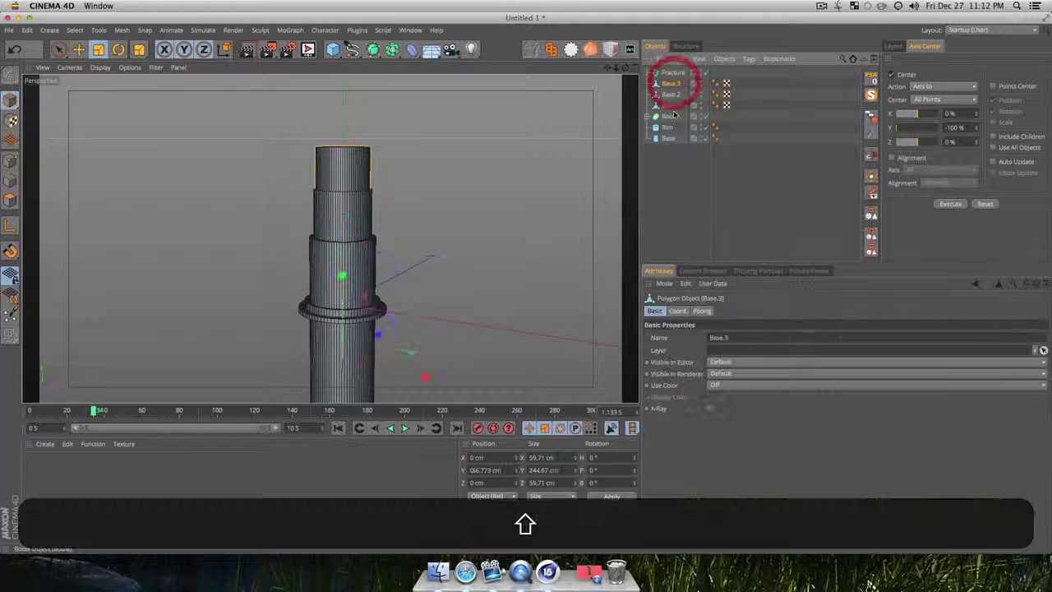
pyautogui.keyDown('shift'); pyautogui.click(672, 107); pyautogui.keyUp('shift')
pyautogui.moveTo(673, 95); pyautogui.dragTo(672, 74)
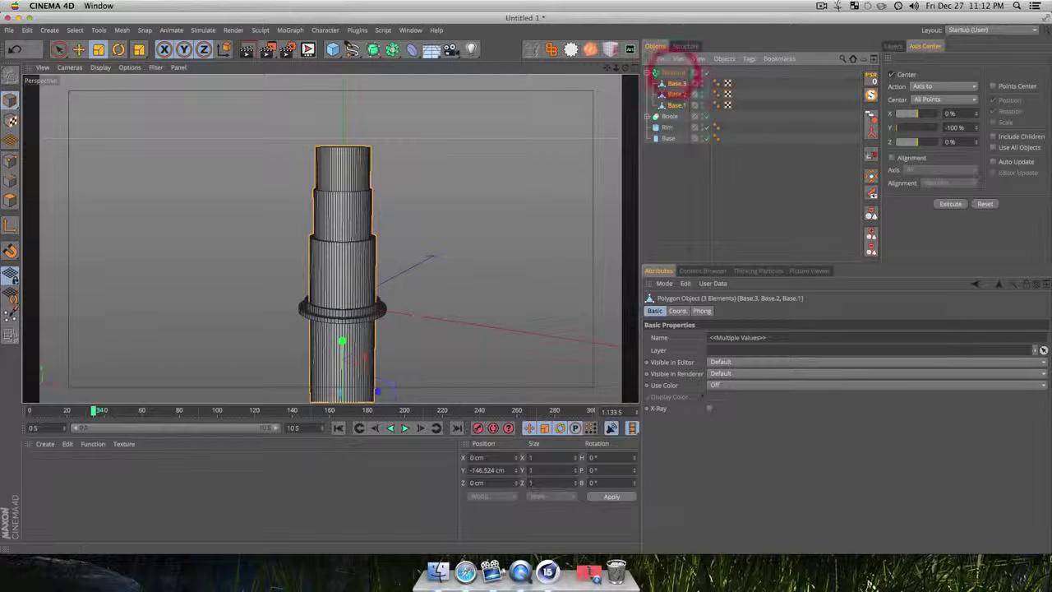
pyautogui.click(671, 222)
# Review the Fracture object's basic, coordinate, object, transform and effector settings and view the barrel from other angles
pyautogui.press('3')
pyautogui.moveTo(411, 290); pyautogui.dragTo(337, 289)
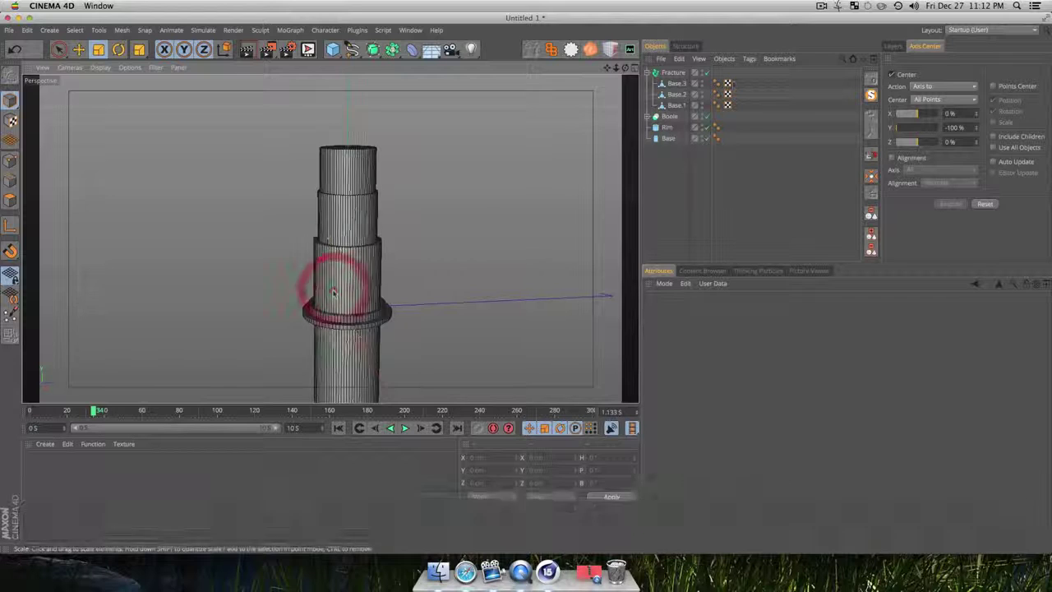
pyautogui.click(673, 73)
pyautogui.click(727, 311)
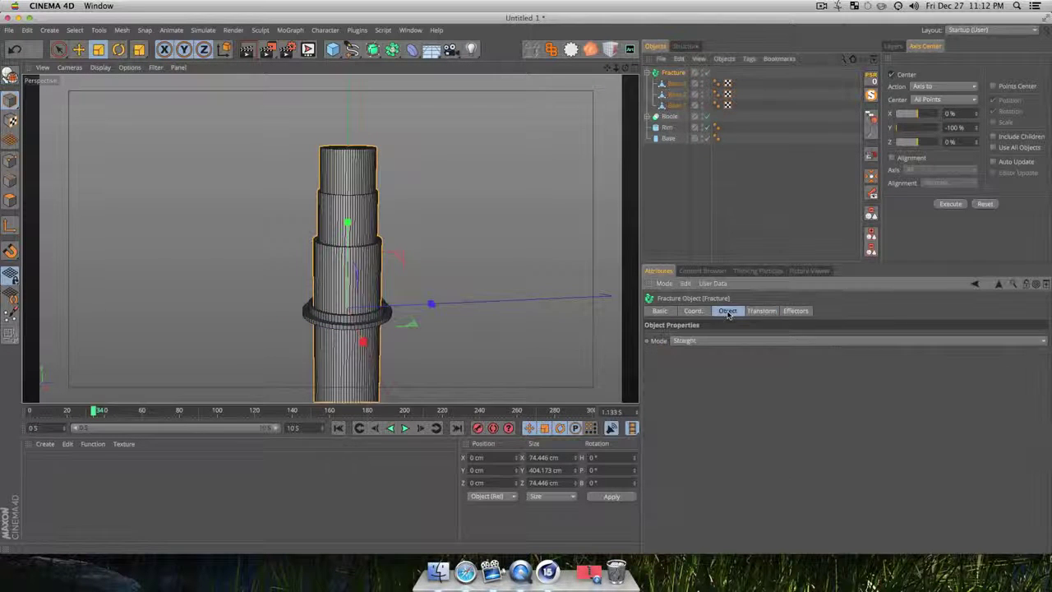
pyautogui.click(693, 312)
pyautogui.click(660, 312)
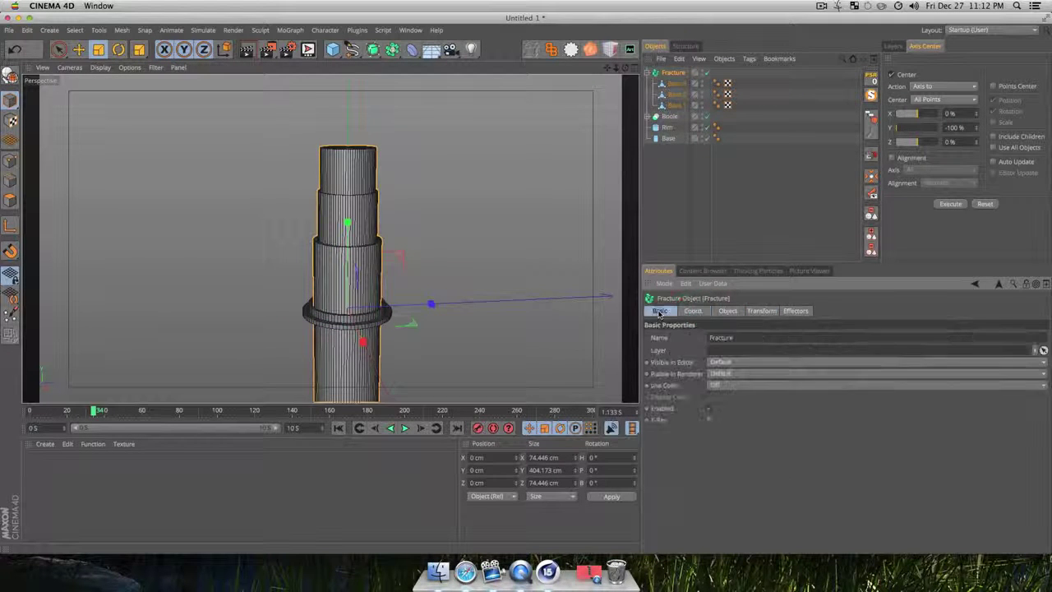
pyautogui.click(795, 311)
pyautogui.click(761, 311)
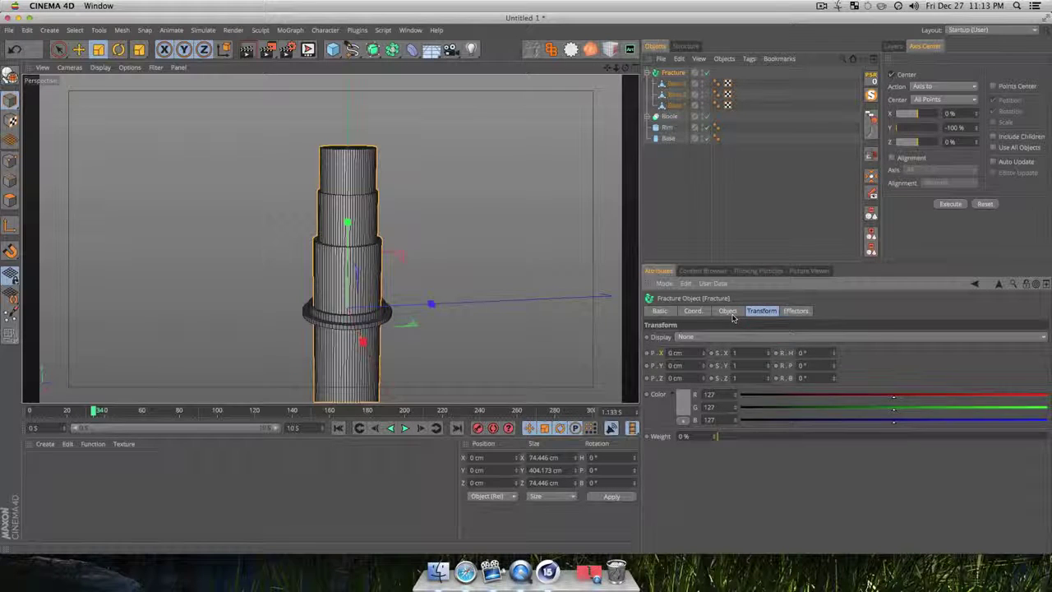
pyautogui.click(728, 312)
pyautogui.click(705, 205)
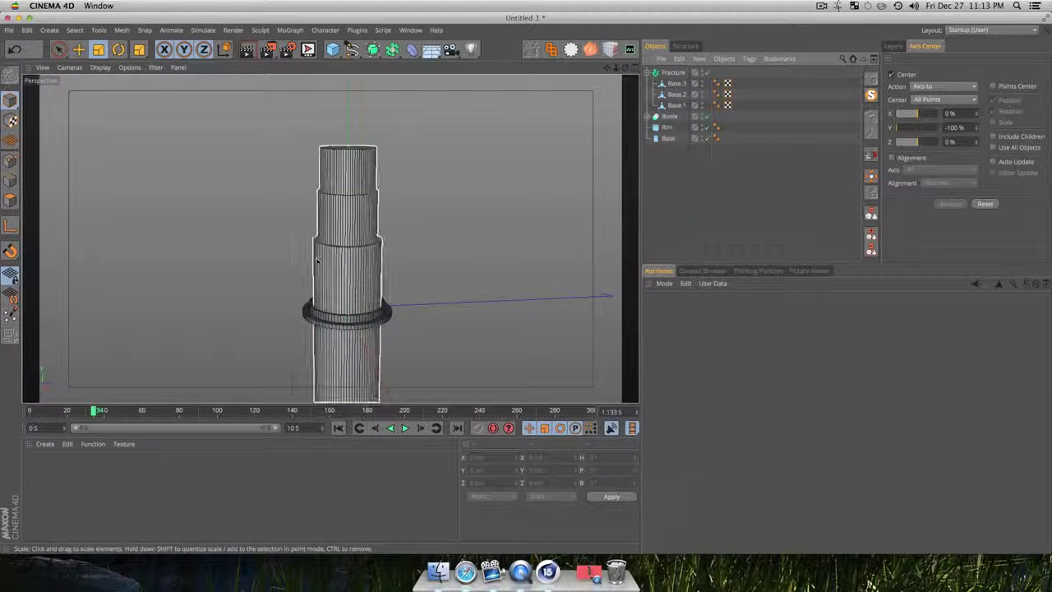
pyautogui.moveTo(404, 247); pyautogui.dragTo(288, 259)
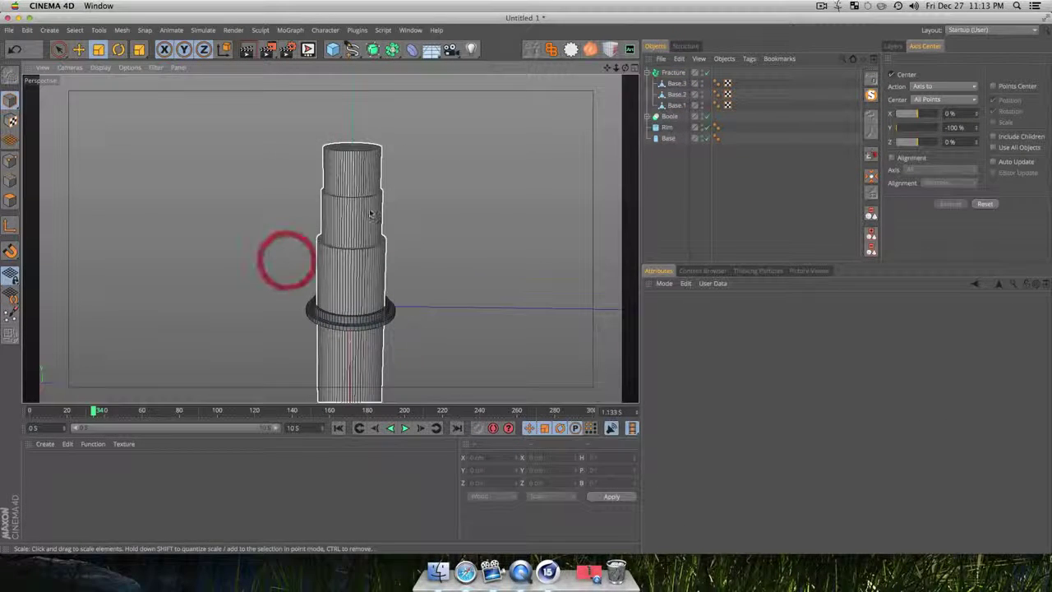
# Add a Shader effector to the Fracture object
pyautogui.click(686, 73)
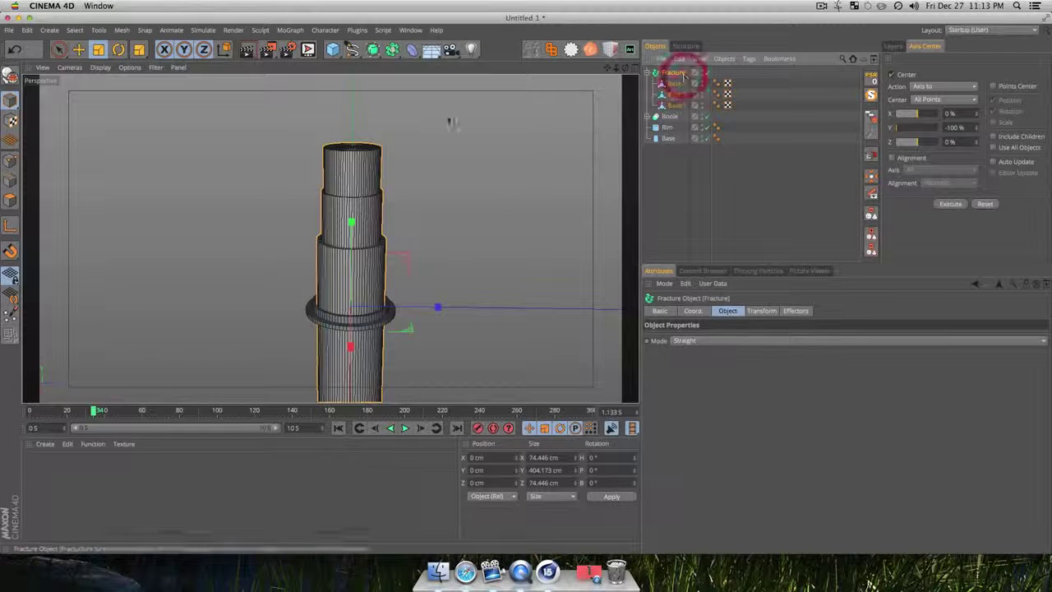
pyautogui.click(291, 31)
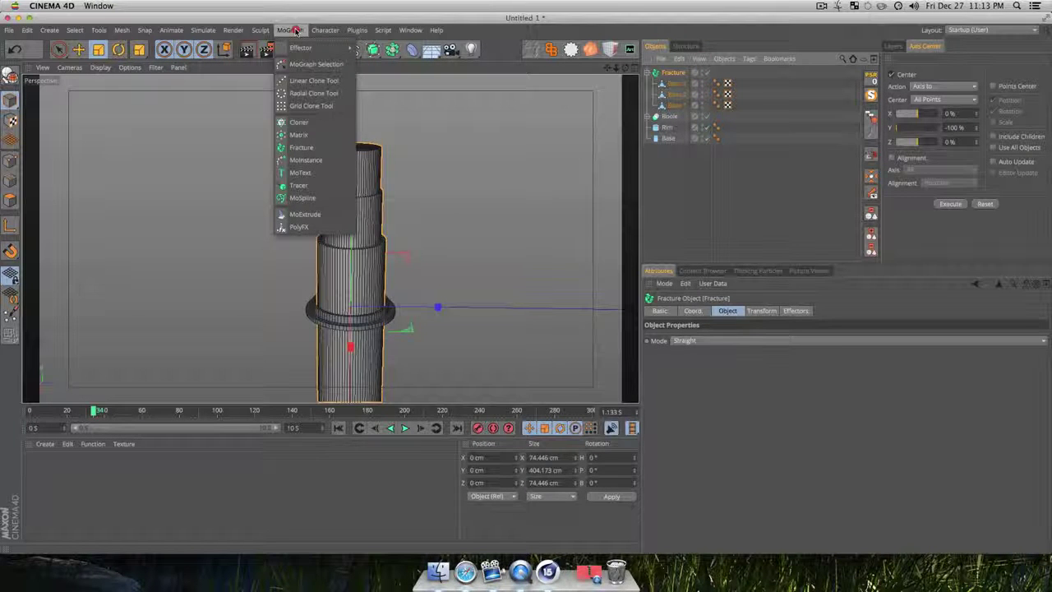
pyautogui.moveTo(298, 49)
pyautogui.click(376, 51)
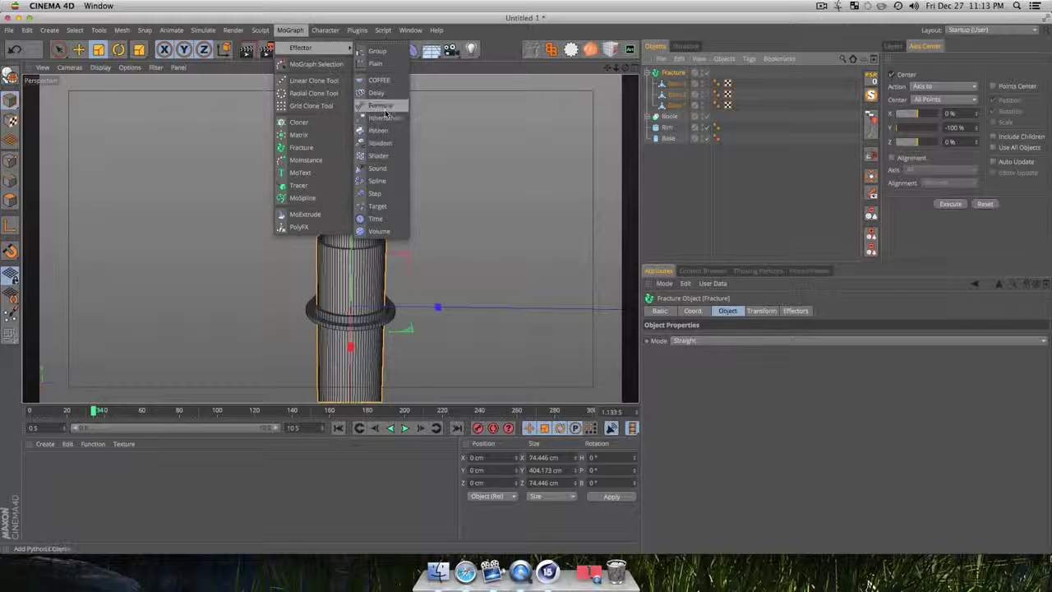
pyautogui.click(388, 156)
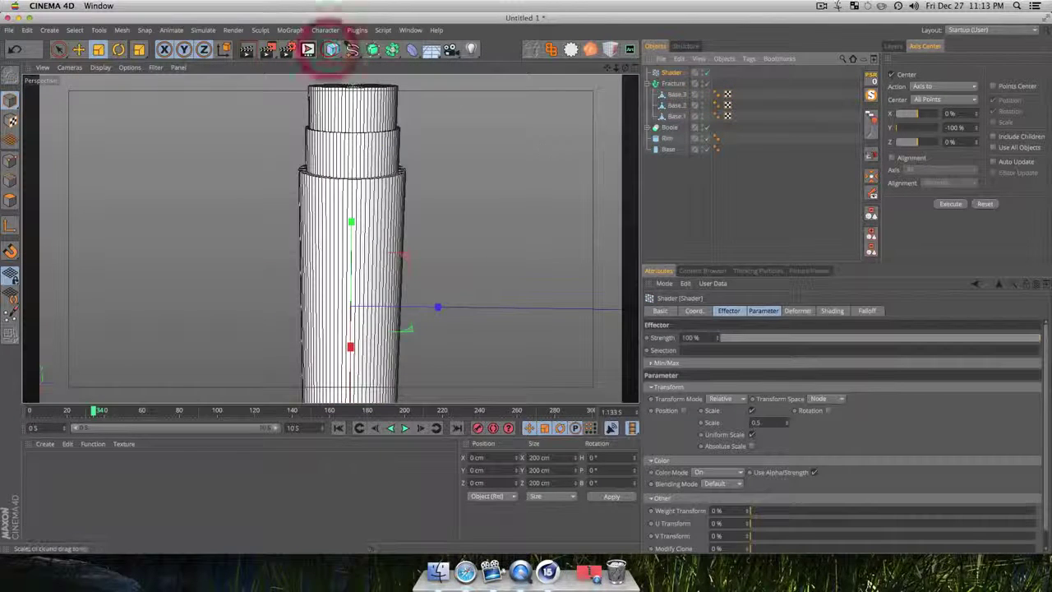
# Inspect the shaded barrel sections from above and set the Shader effector's Color Mode to Off
pyautogui.click(669, 84)
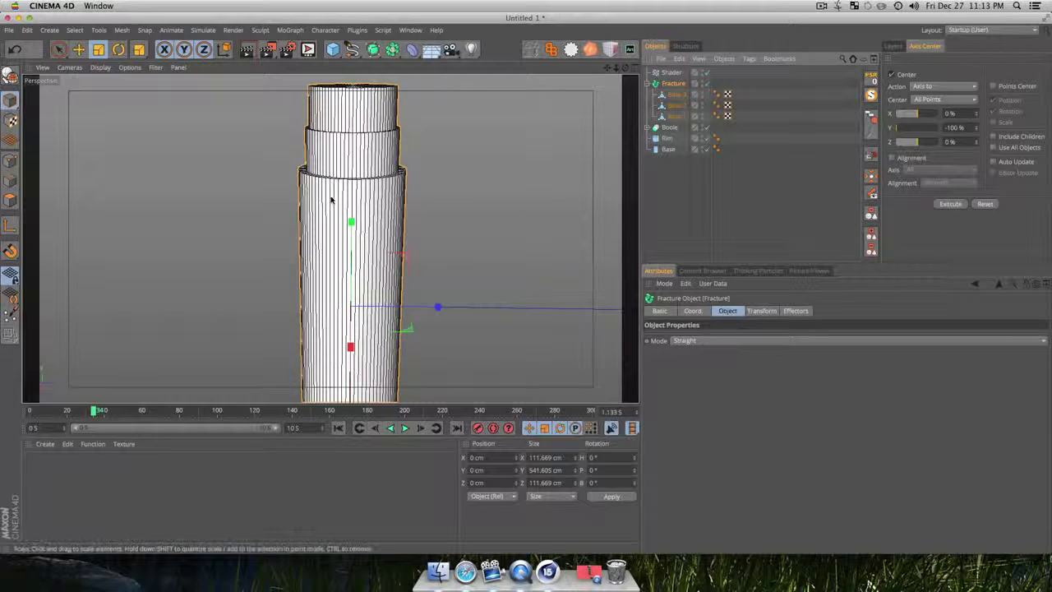
pyautogui.scroll(-5, 346, 202)
pyautogui.press('1')
pyautogui.moveTo(358, 219); pyautogui.dragTo(390, 265)
pyautogui.scroll(3, 366, 178)
pyautogui.press('1')
pyautogui.click(678, 74)
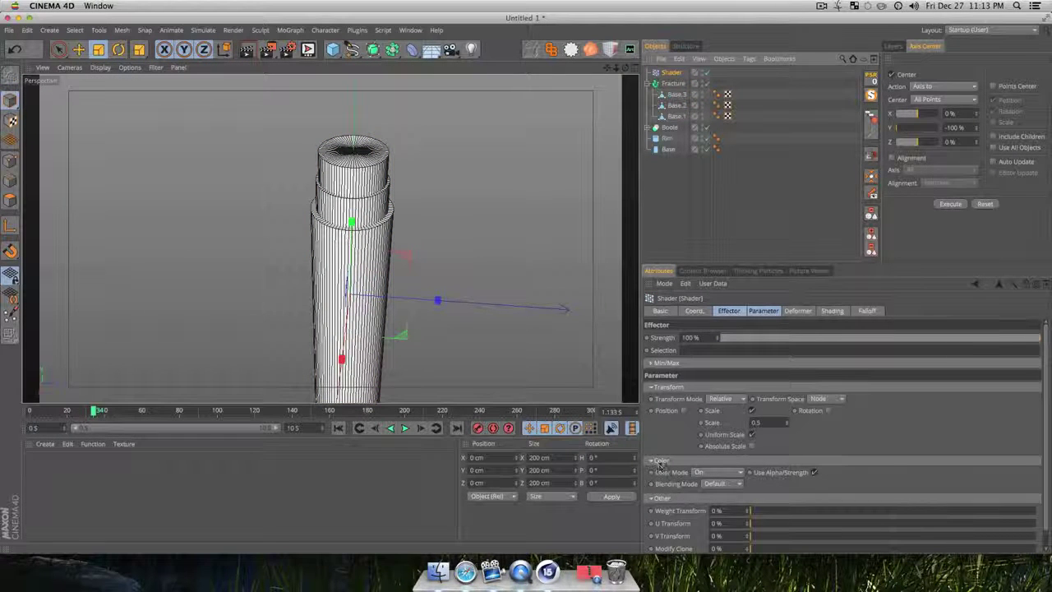
pyautogui.click(693, 474)
pyautogui.click(694, 470)
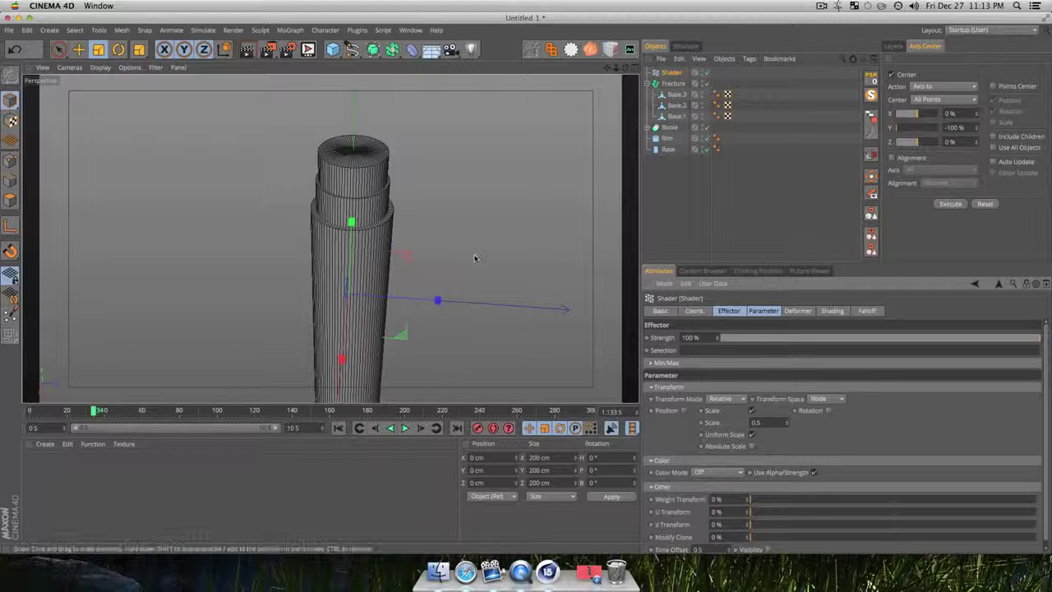
# Turn off the Shader effector's scale influence on the barrel sections
pyautogui.click(751, 411)
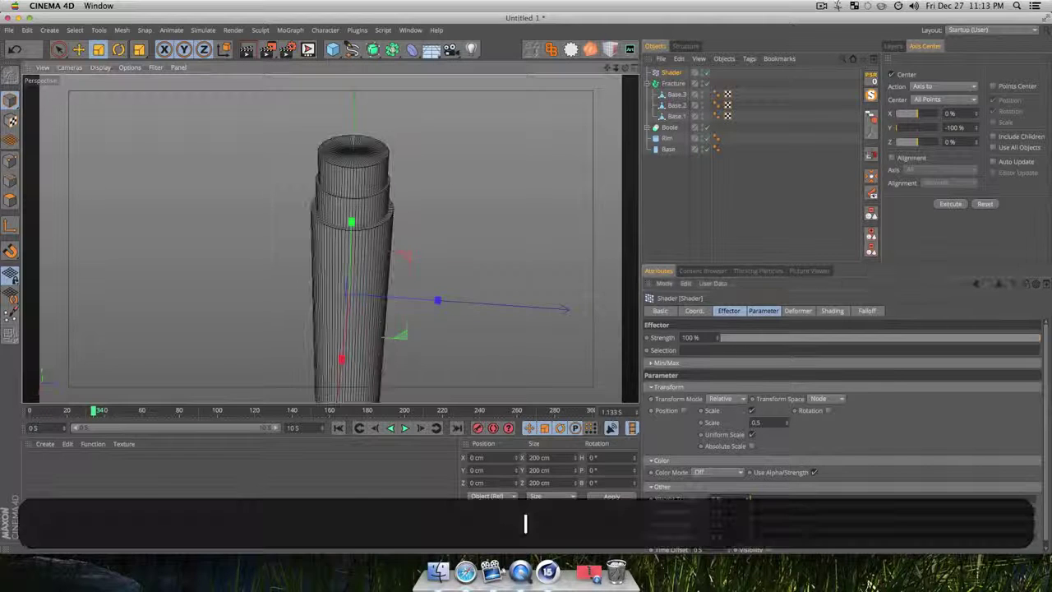
pyautogui.click(753, 411)
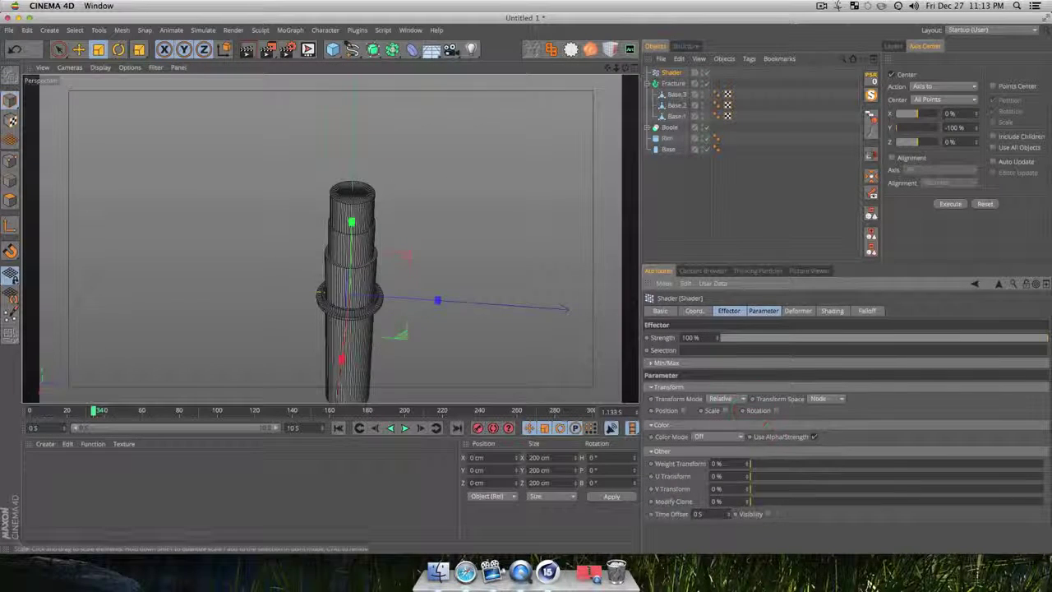
pyautogui.press('3')
pyautogui.moveTo(330, 238); pyautogui.dragTo(371, 257)
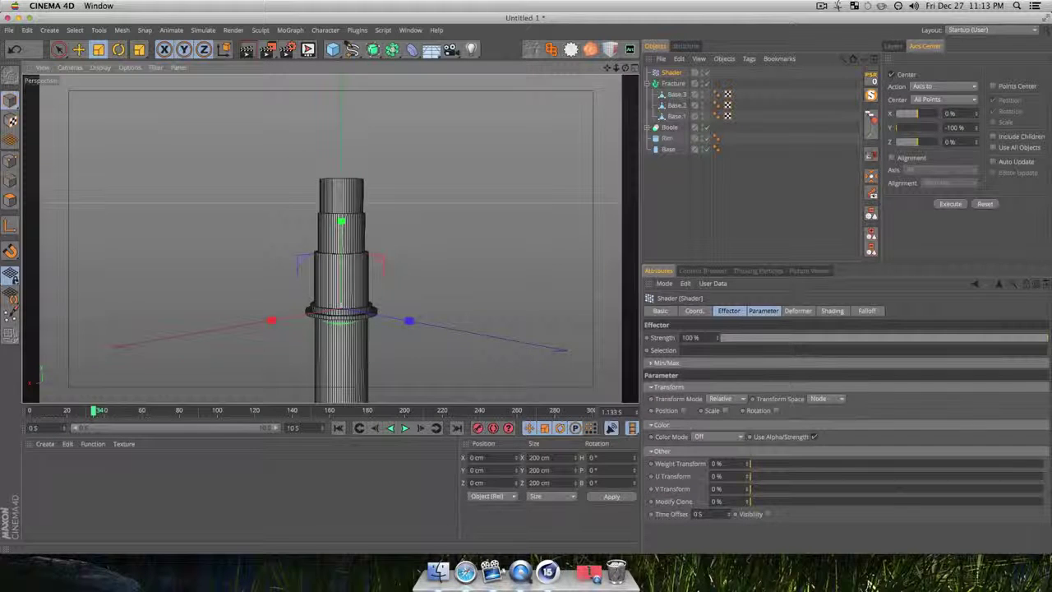
# Set the Shader effector's falloff shape to Box and stretch the box to a Y size of 206 cm
pyautogui.click(761, 312)
pyautogui.click(868, 312)
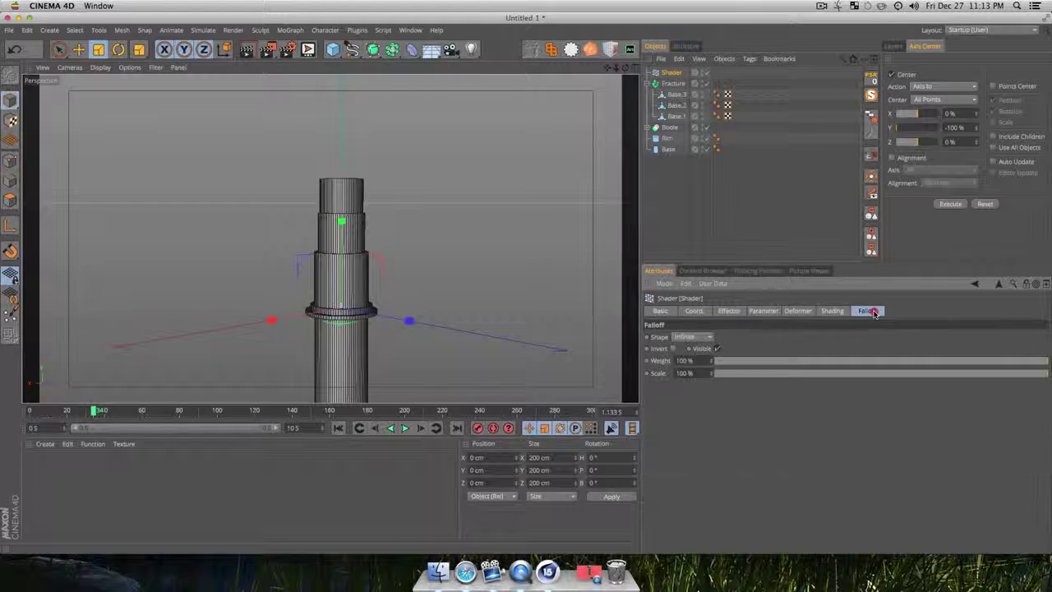
pyautogui.click(702, 337)
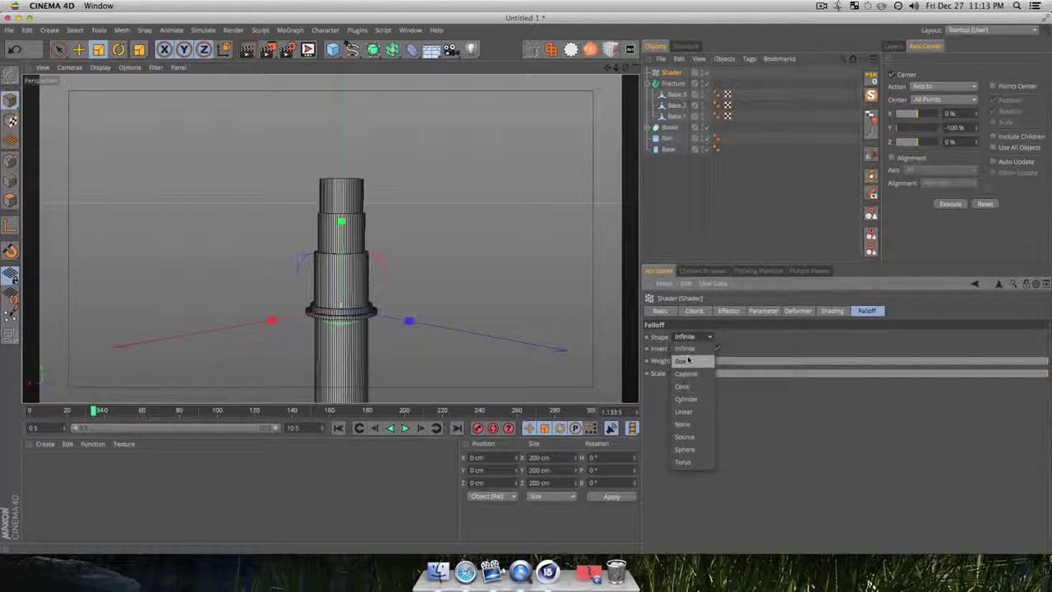
pyautogui.click(689, 361)
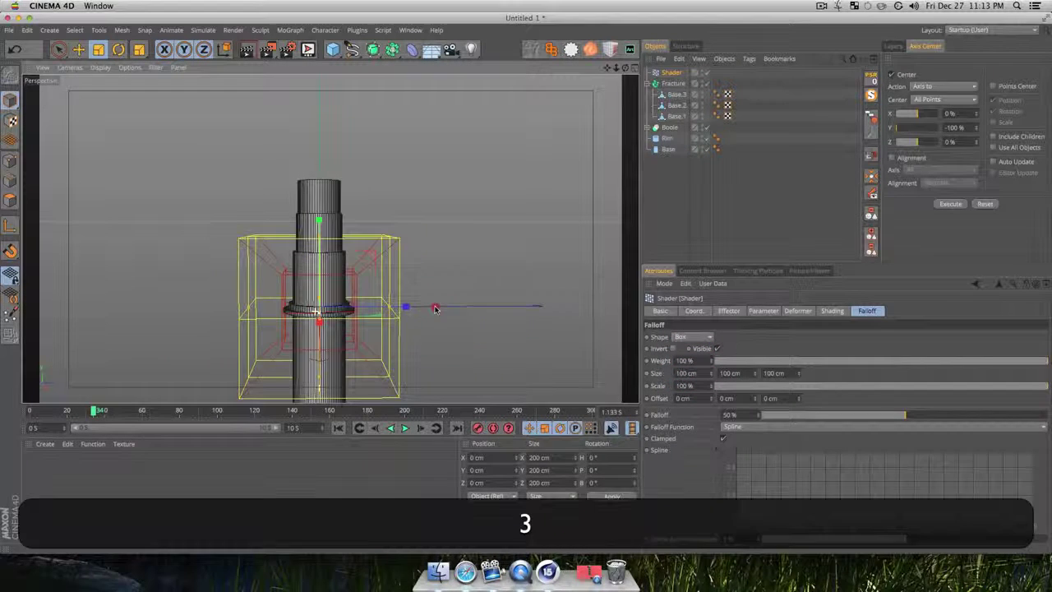
pyautogui.click(434, 303)
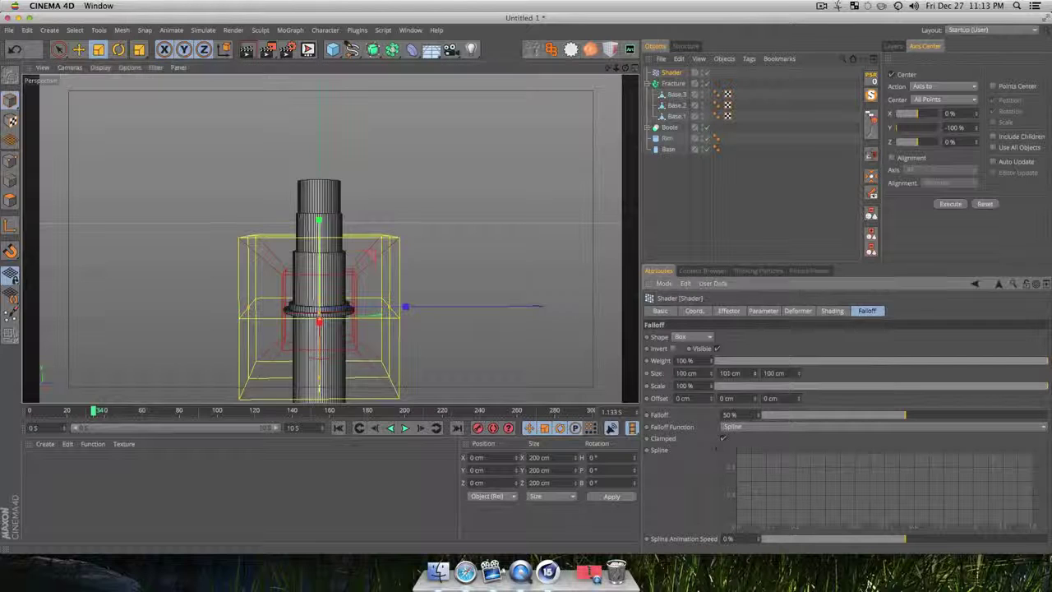
pyautogui.moveTo(755, 373); pyautogui.dragTo(755, 320)
pyautogui.moveTo(319, 140)
pyautogui.mouseDown()
pyautogui.moveTo(319, 129)
pyautogui.moveTo(319, 153)
pyautogui.mouseUp()
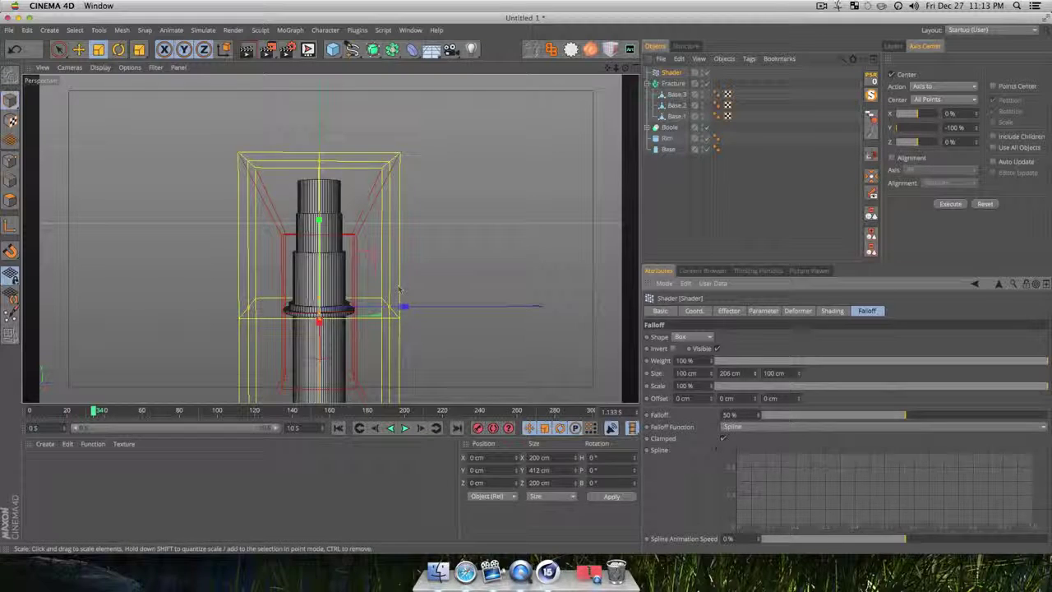
# Move the Shader effector up along Y to about 130 cm around the barrel's tip
pyautogui.press('e')
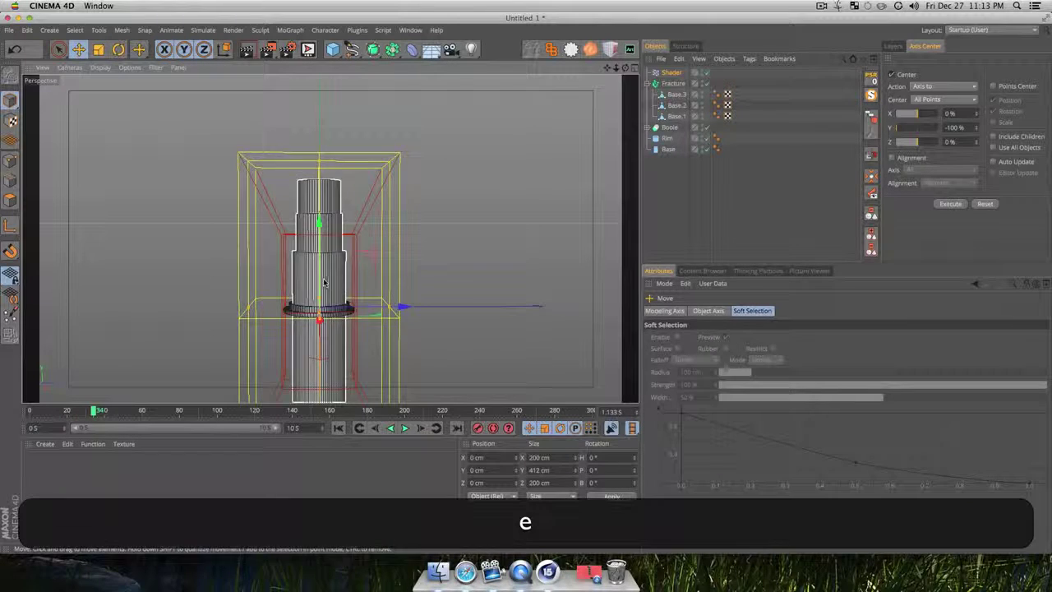
pyautogui.click(308, 191)
pyautogui.press('super+z')
pyautogui.moveTo(320, 260); pyautogui.dragTo(399, 218)
pyautogui.press('3')
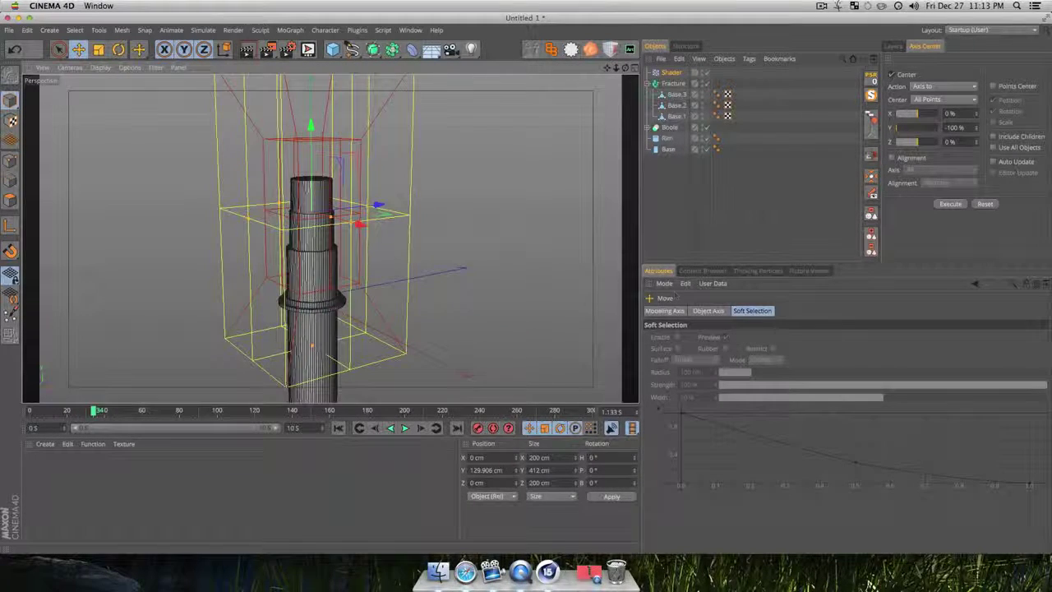
# Enable the Shader effector's position influence and set P.Y to 67 cm
pyautogui.click(674, 73)
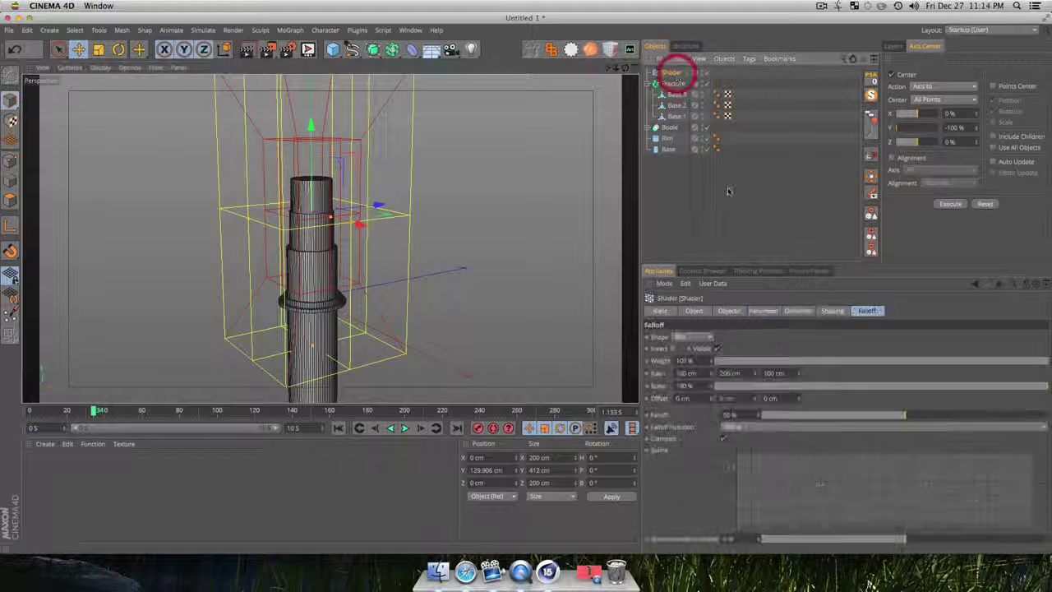
pyautogui.click(729, 312)
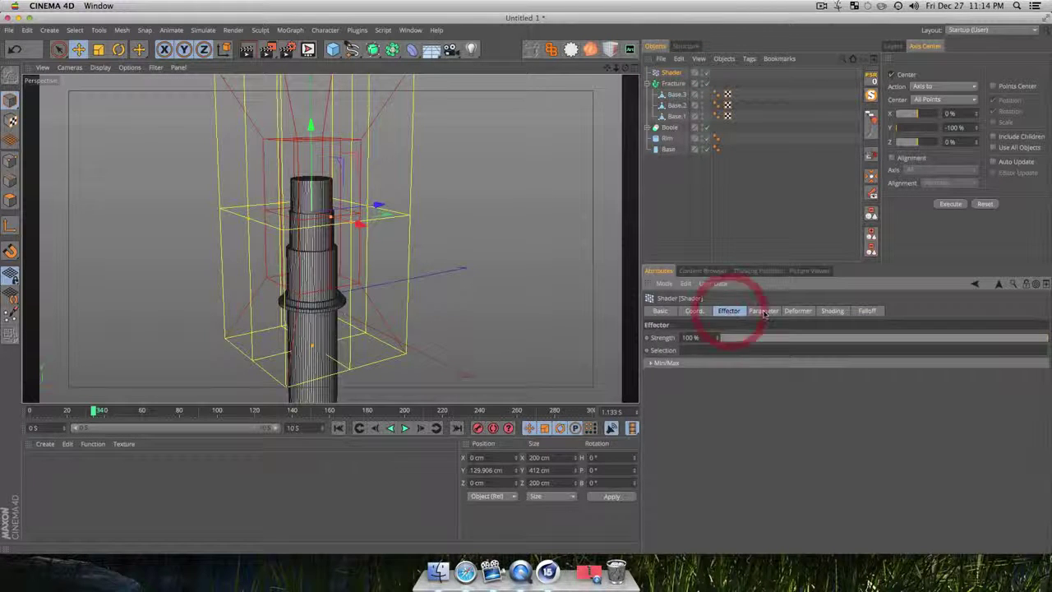
pyautogui.click(764, 311)
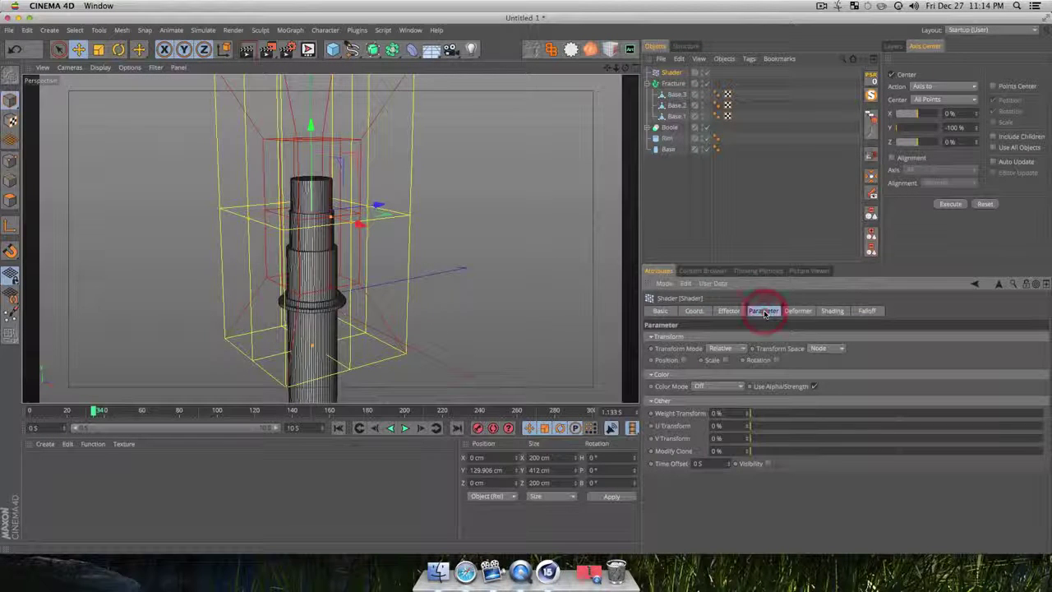
pyautogui.click(686, 361)
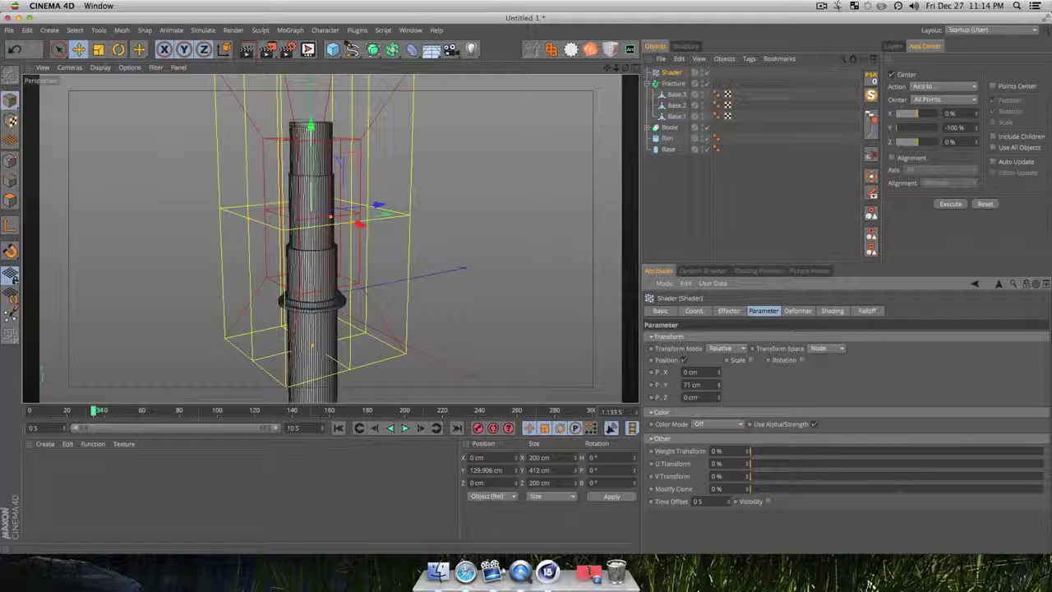
pyautogui.moveTo(719, 385); pyautogui.dragTo(719, 377)
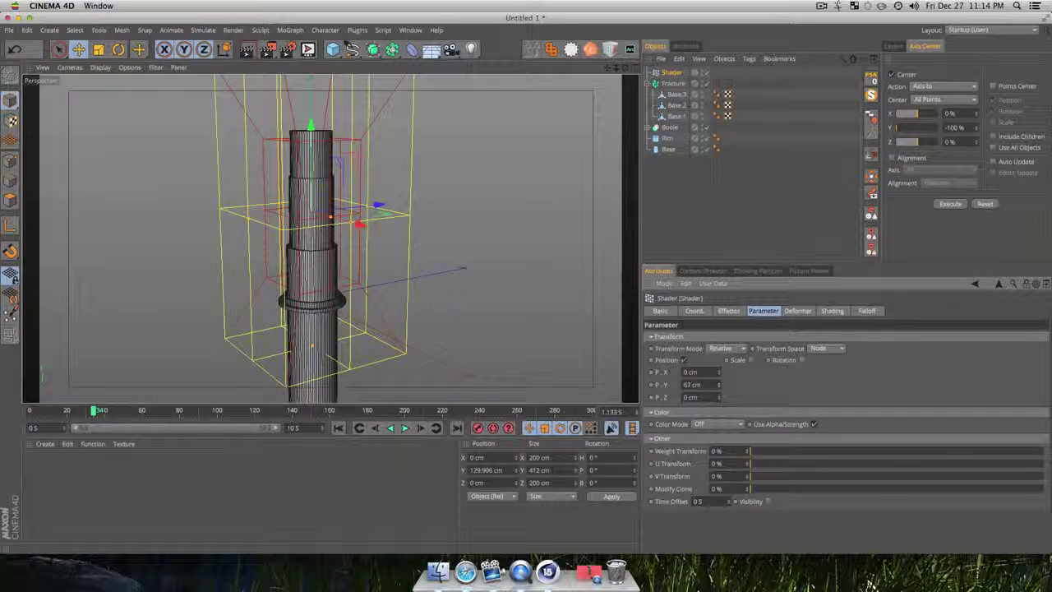
# Raise the Shader effector to about 375 cm in Y so its falloff box sits above the barrel
pyautogui.moveTo(312, 128); pyautogui.dragTo(312, 4)
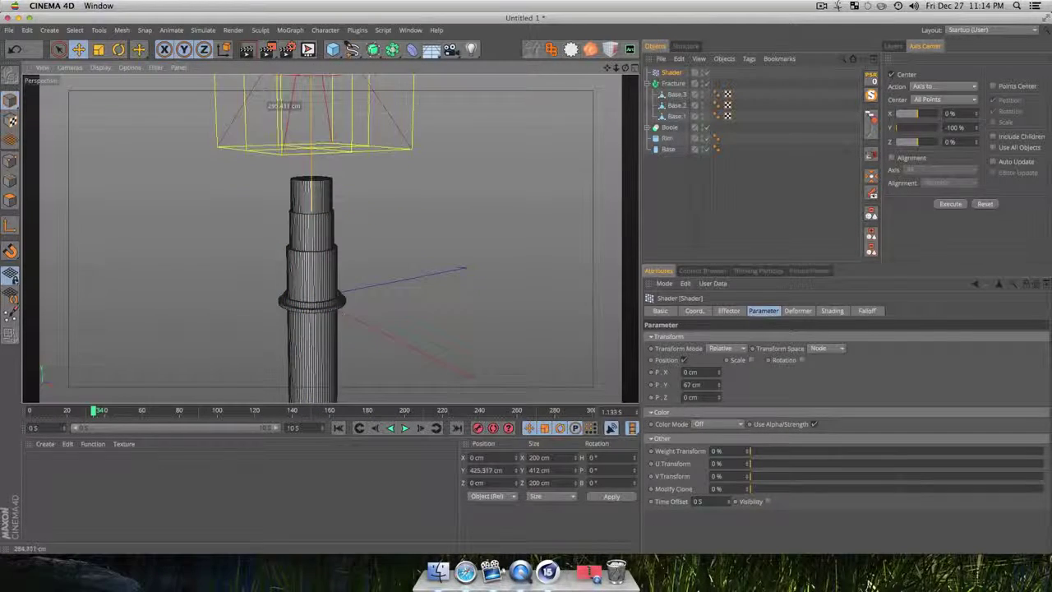
pyautogui.moveTo(296, 108); pyautogui.dragTo(307, 39)
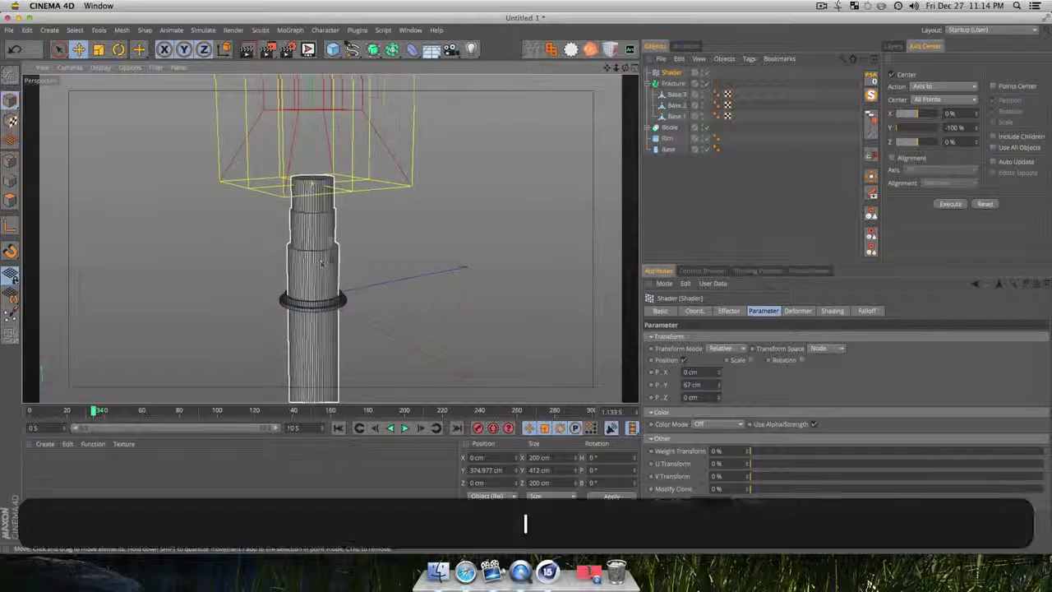
pyautogui.press('3')
pyautogui.moveTo(323, 265); pyautogui.dragTo(364, 263)
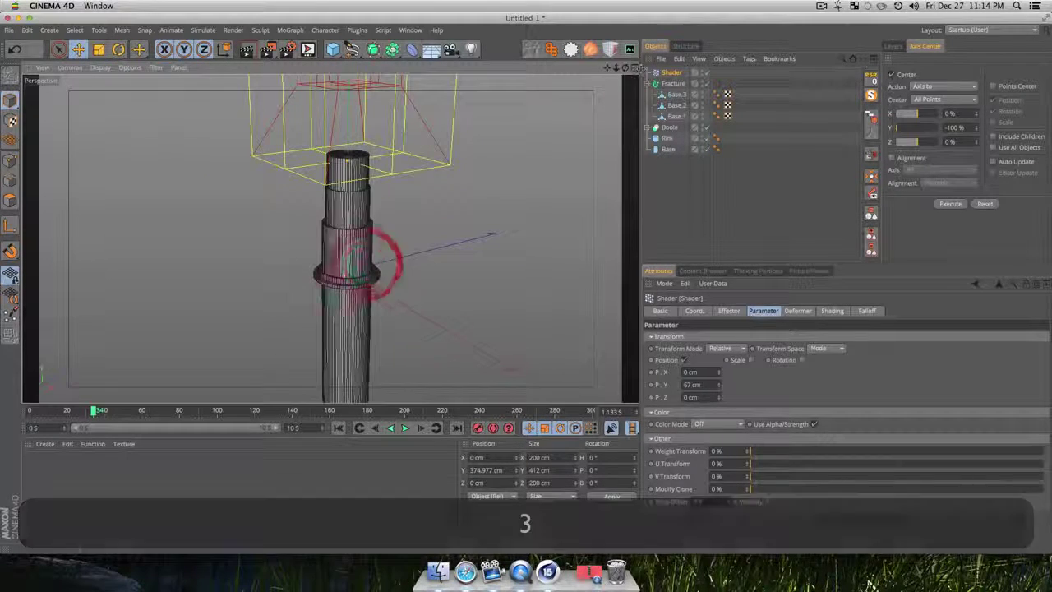
# Lower Base.3 to about -105 cm in Y and raise Base.1 to about -180 cm so the sections' tops nearly align
pyautogui.click(676, 95)
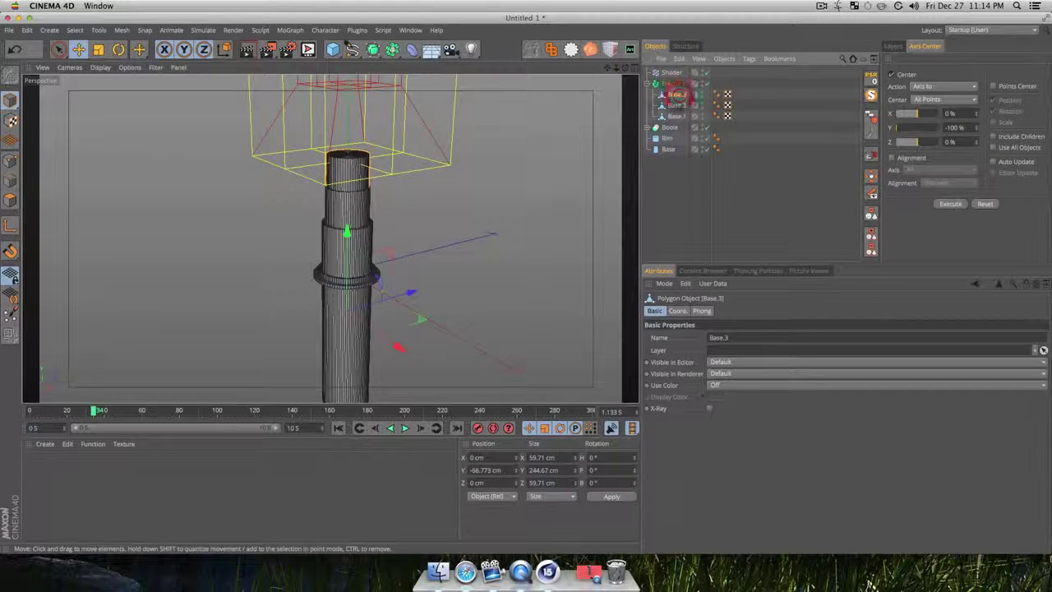
pyautogui.click(347, 257)
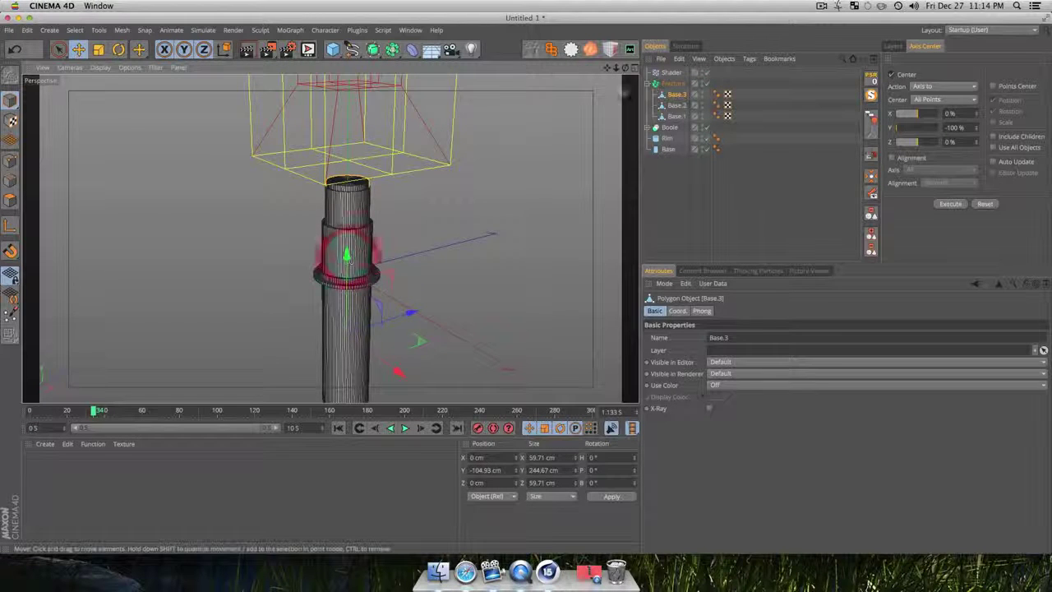
pyautogui.click(676, 116)
pyautogui.moveTo(344, 322); pyautogui.dragTo(345, 309)
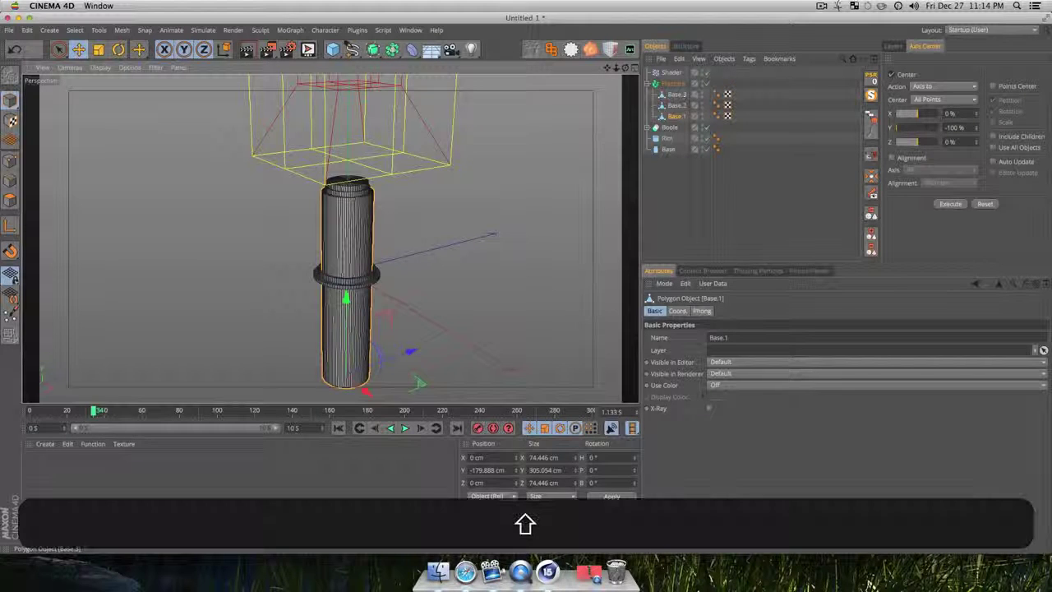
# Lower Base.3, Base.2 and Base.1 together to about -283.5 cm in Y, down inside the outer Base
pyautogui.keyDown('shift'); pyautogui.click(677, 95); pyautogui.keyUp('shift')
pyautogui.moveTo(347, 284); pyautogui.dragTo(354, 342)
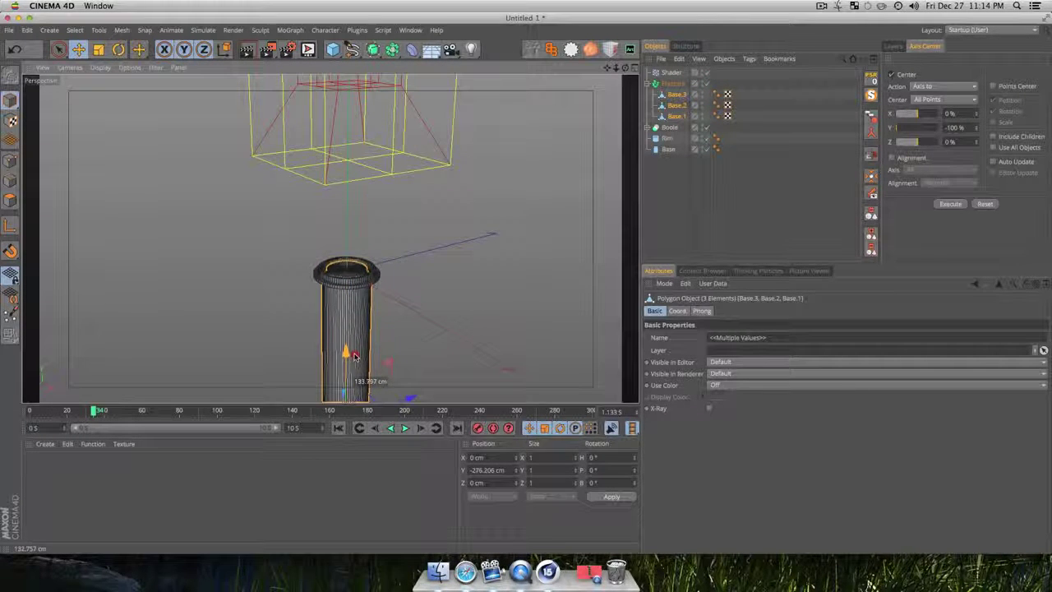
pyautogui.press('3')
pyautogui.moveTo(364, 327); pyautogui.dragTo(418, 289)
pyautogui.scroll(-3, 394, 247)
pyautogui.press('1')
pyautogui.press('3')
pyautogui.moveTo(417, 289); pyautogui.dragTo(426, 329)
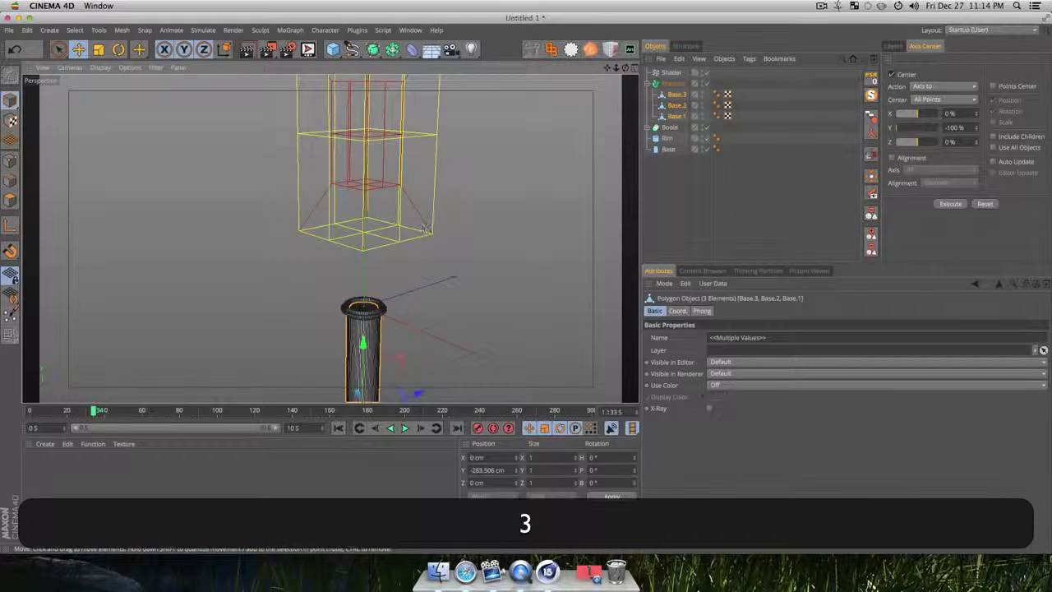
# Lower the Shader effector to about -33 cm in Y so its falloff box surrounds the barrel sections
pyautogui.click(672, 72)
pyautogui.moveTo(367, 102); pyautogui.dragTo(378, 283)
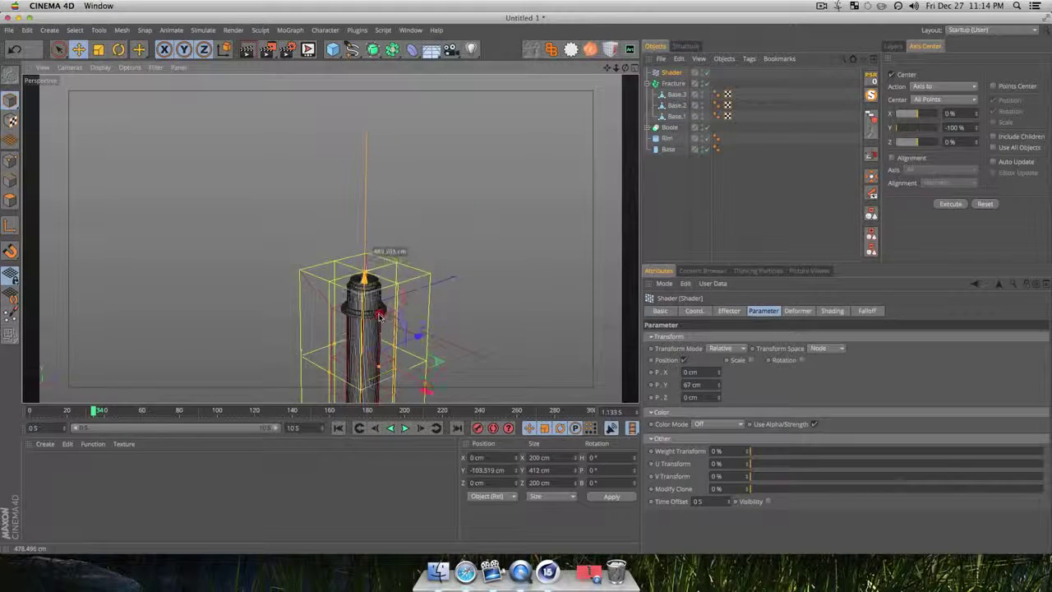
pyautogui.press('3')
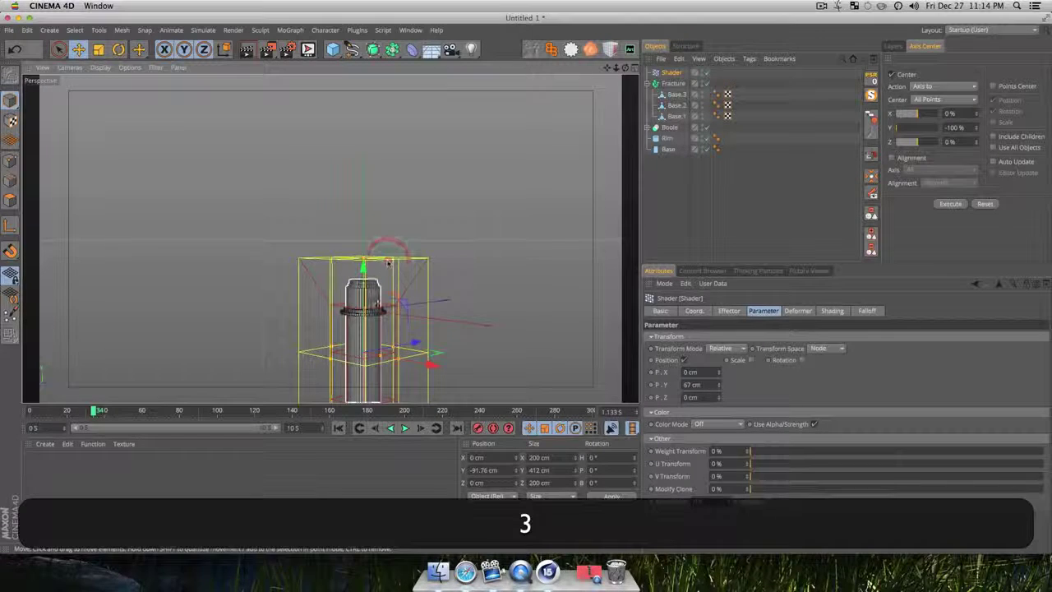
pyautogui.moveTo(363, 262); pyautogui.dragTo(355, 238)
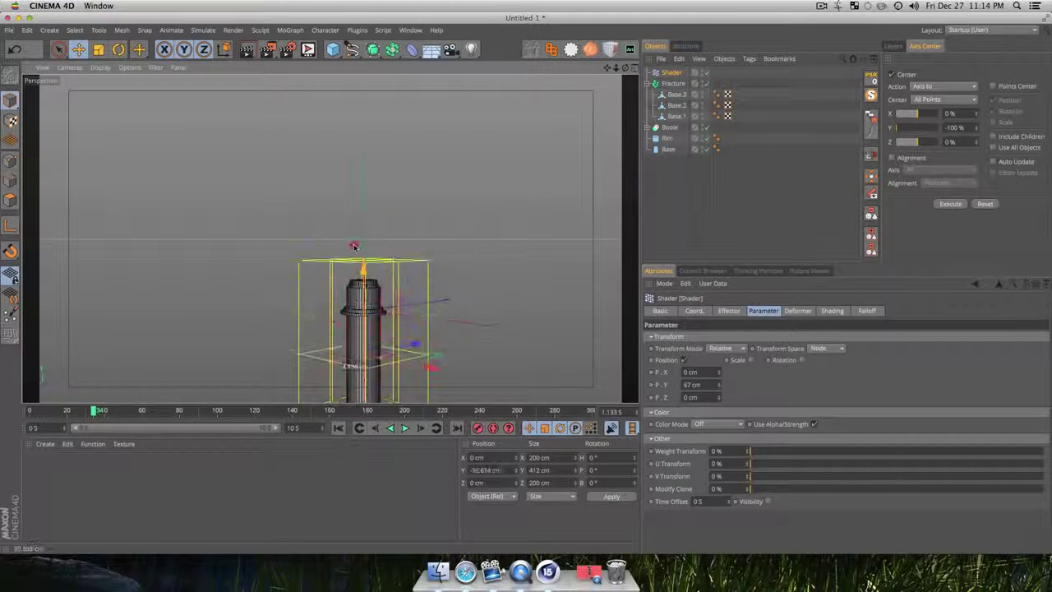
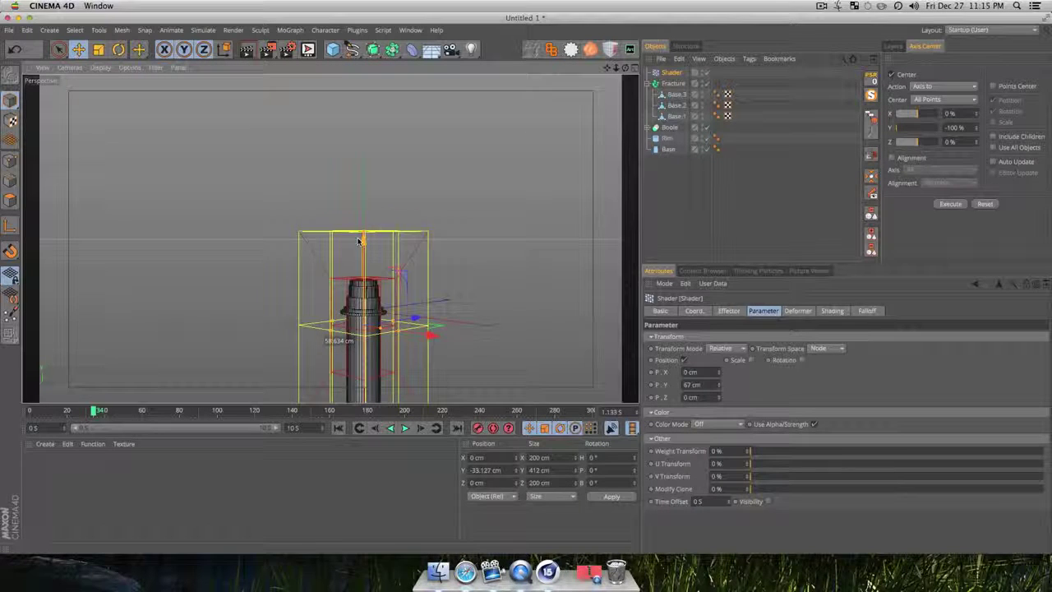
pyautogui.moveTo(358, 241); pyautogui.dragTo(359, 240)
# Set the Shader effector's P.Y to 187 cm and test the extension by moving it to about -13 cm in Y
pyautogui.moveTo(719, 384); pyautogui.dragTo(719, 344)
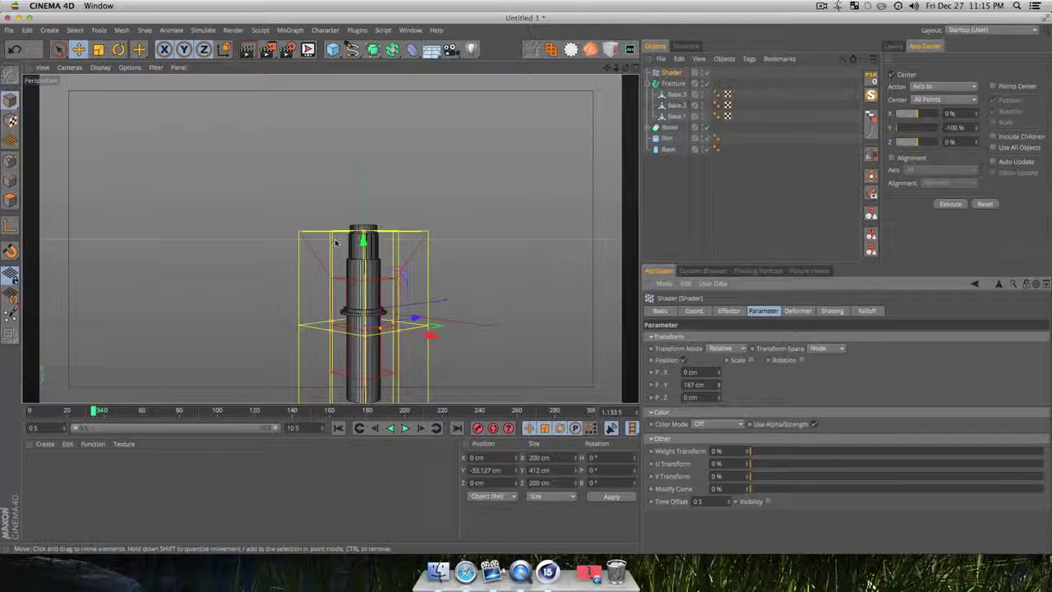
pyautogui.moveTo(365, 236); pyautogui.dragTo(366, 231)
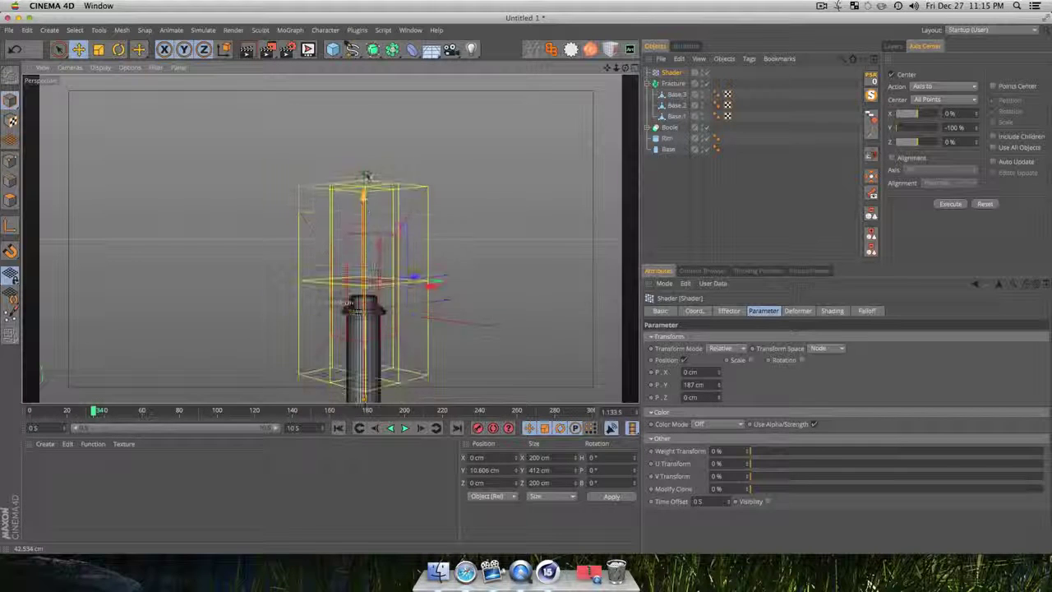
pyautogui.moveTo(367, 175); pyautogui.dragTo(343, 205)
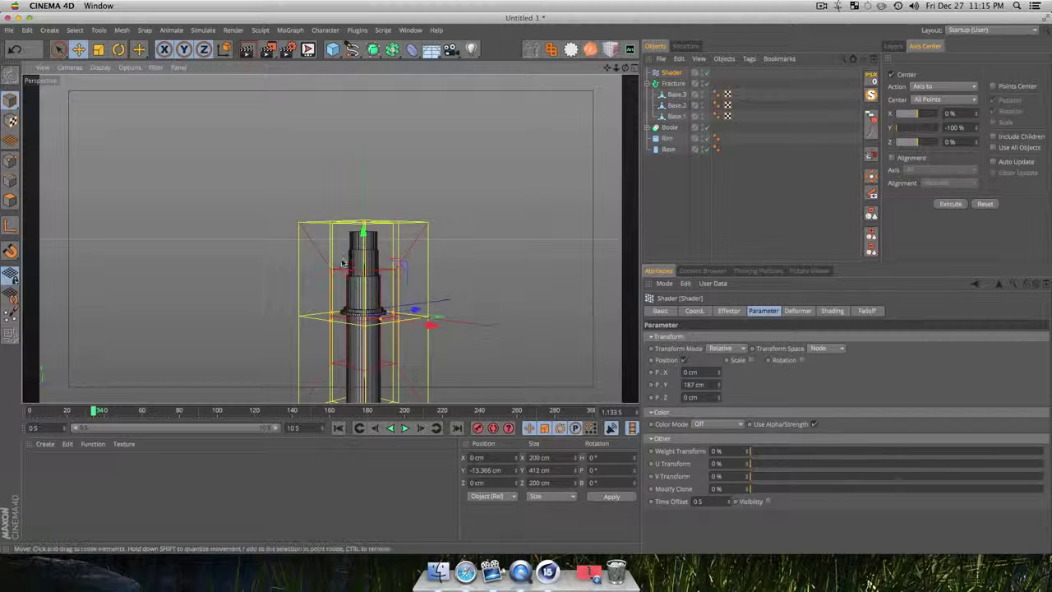
# Check the extended barrel from the side and fine-tune the Shader effector's Y position to -16.3 cm
pyautogui.press('3')
pyautogui.moveTo(338, 266); pyautogui.dragTo(427, 280)
pyautogui.moveTo(336, 265); pyautogui.dragTo(308, 275)
pyautogui.press('1')
pyautogui.moveTo(359, 302); pyautogui.dragTo(310, 249)
pyautogui.press('3')
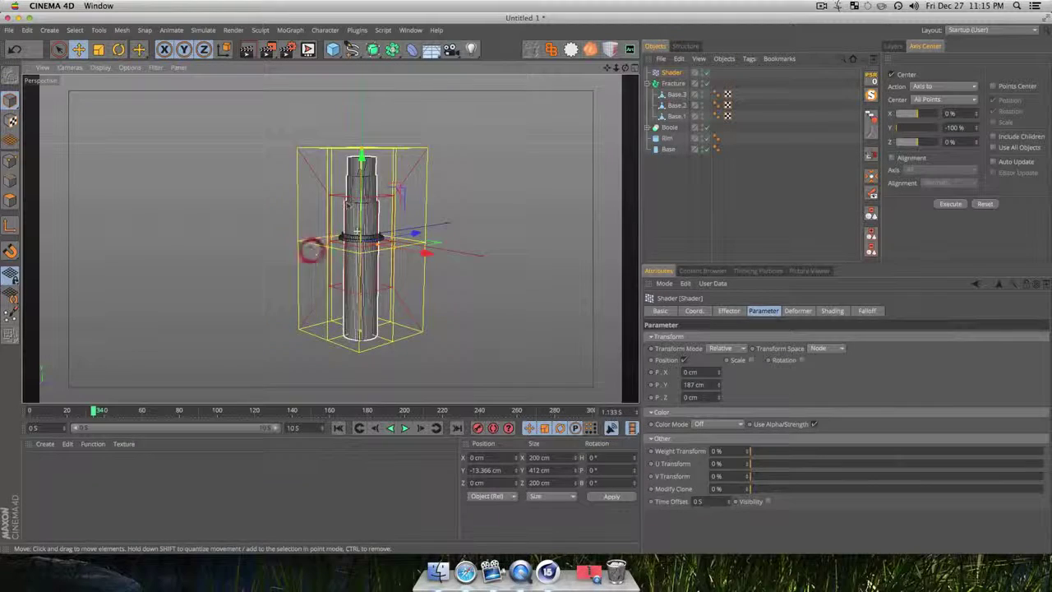
pyautogui.scroll(3, 347, 202)
pyautogui.moveTo(367, 170)
pyautogui.mouseDown()
pyautogui.moveTo(364, 142)
pyautogui.moveTo(367, 173)
pyautogui.mouseUp()
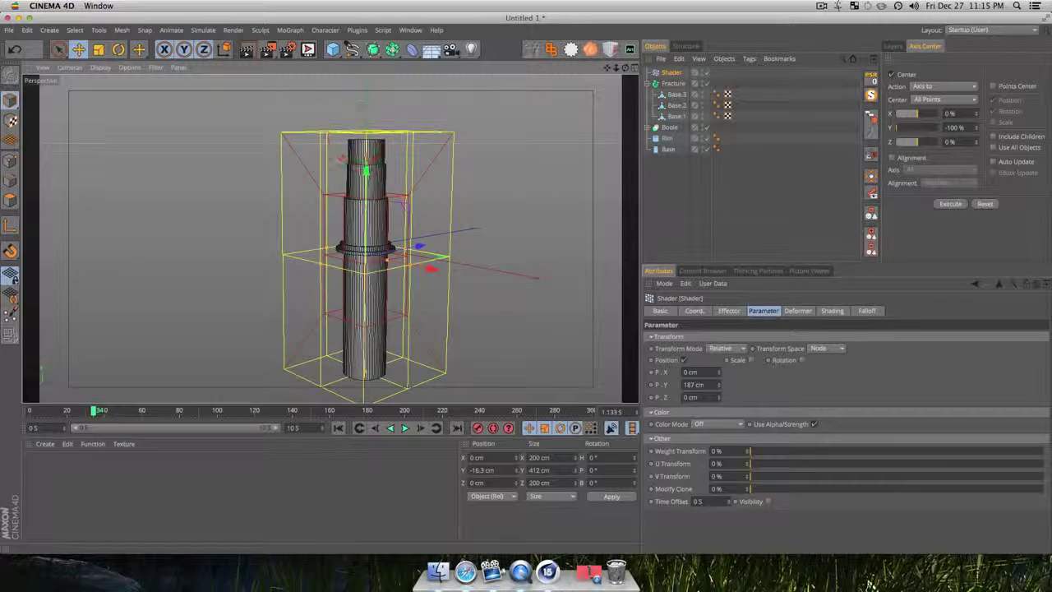
# Raise the Shader effector to about 240 cm in Y to retract the barrel and scrub the timeline, viewing the iris from above
pyautogui.press('3')
pyautogui.moveTo(331, 238)
pyautogui.mouseDown()
pyautogui.moveTo(465, 263)
pyautogui.moveTo(320, 249)
pyautogui.mouseUp()
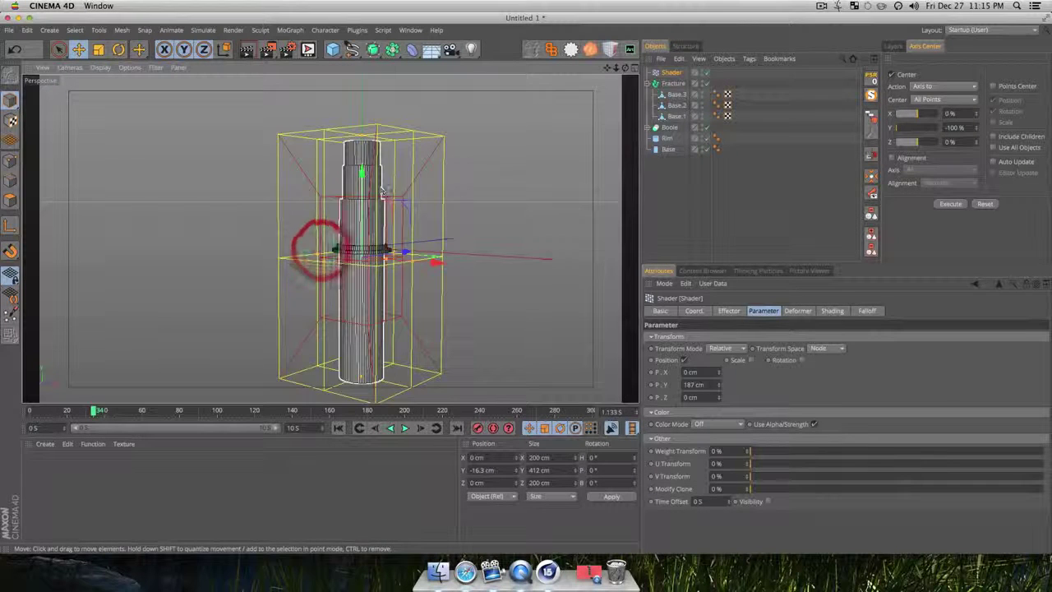
pyautogui.moveTo(92, 410); pyautogui.dragTo(46, 416)
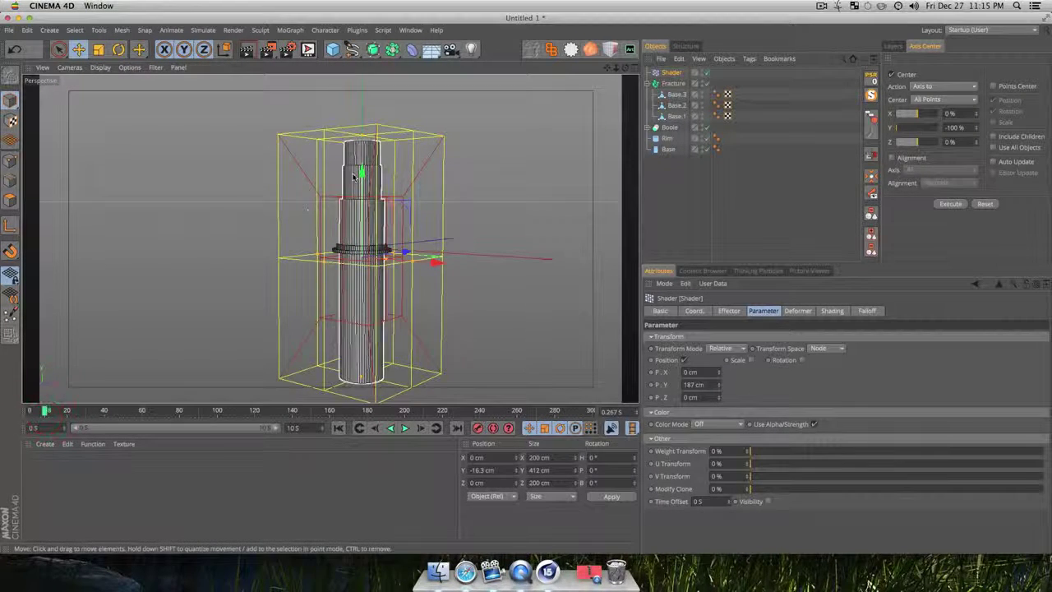
pyautogui.moveTo(362, 174); pyautogui.dragTo(363, 28)
pyautogui.scroll(5, 351, 263)
pyautogui.press('3')
pyautogui.moveTo(353, 265); pyautogui.dragTo(377, 352)
pyautogui.moveTo(46, 415); pyautogui.dragTo(42, 415)
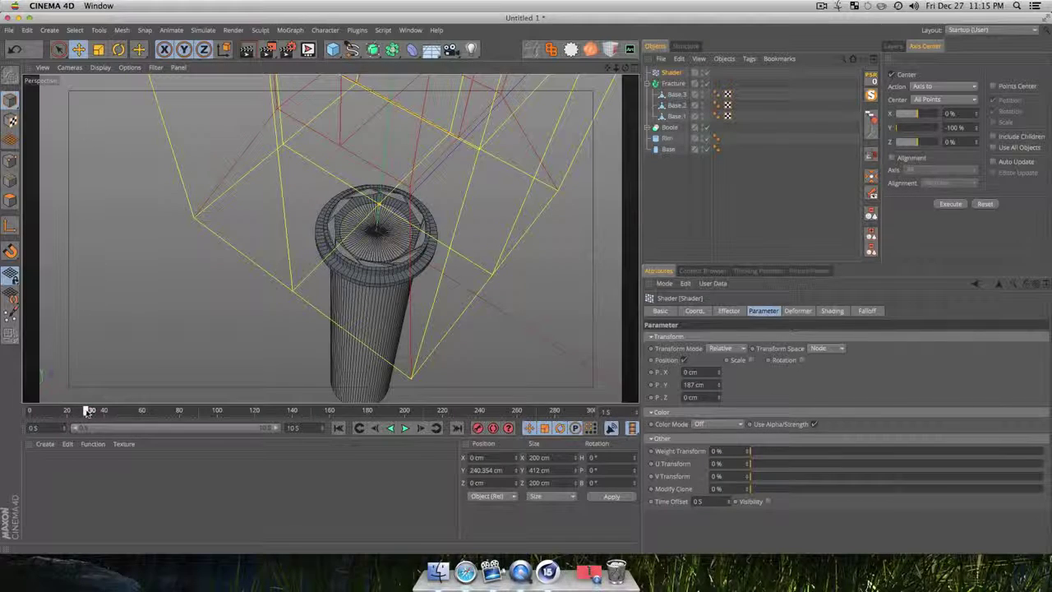
# Record a keyframe for the raised Shader effector at frame 30 and check its coordinate keys
pyautogui.scroll(-4, 370, 338)
pyautogui.press('3')
pyautogui.moveTo(379, 328); pyautogui.dragTo(416, 217)
pyautogui.press('1')
pyautogui.scroll(-5, 411, 201)
pyautogui.scroll(3, 410, 196)
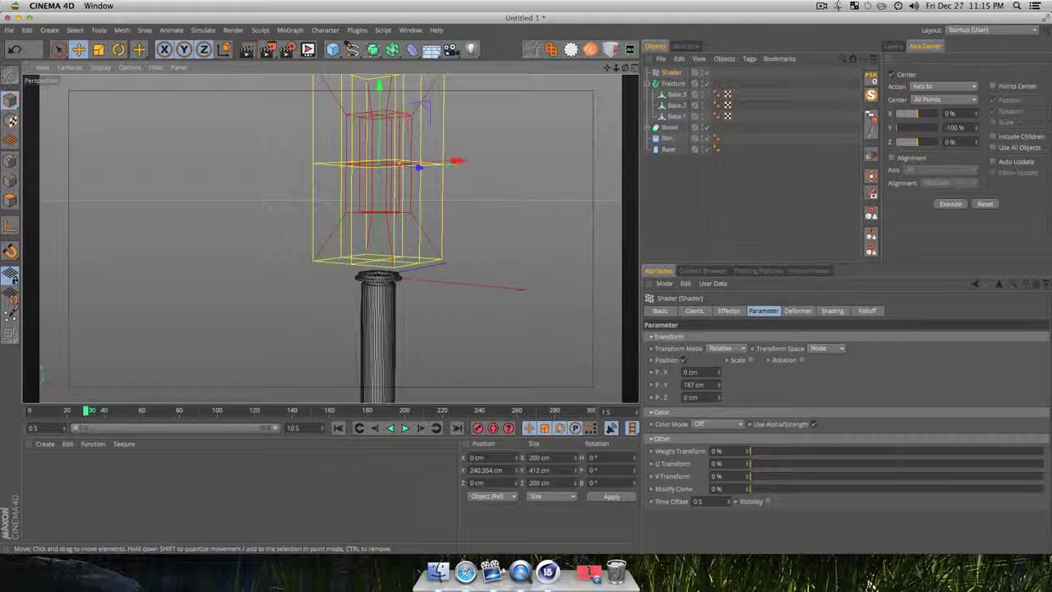
pyautogui.click(675, 74)
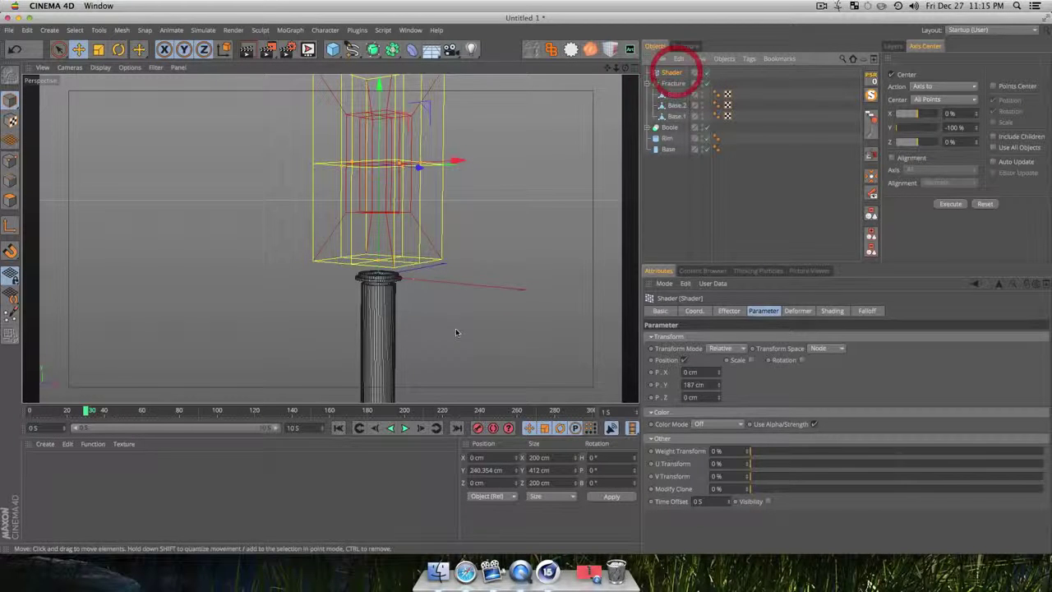
pyautogui.click(477, 428)
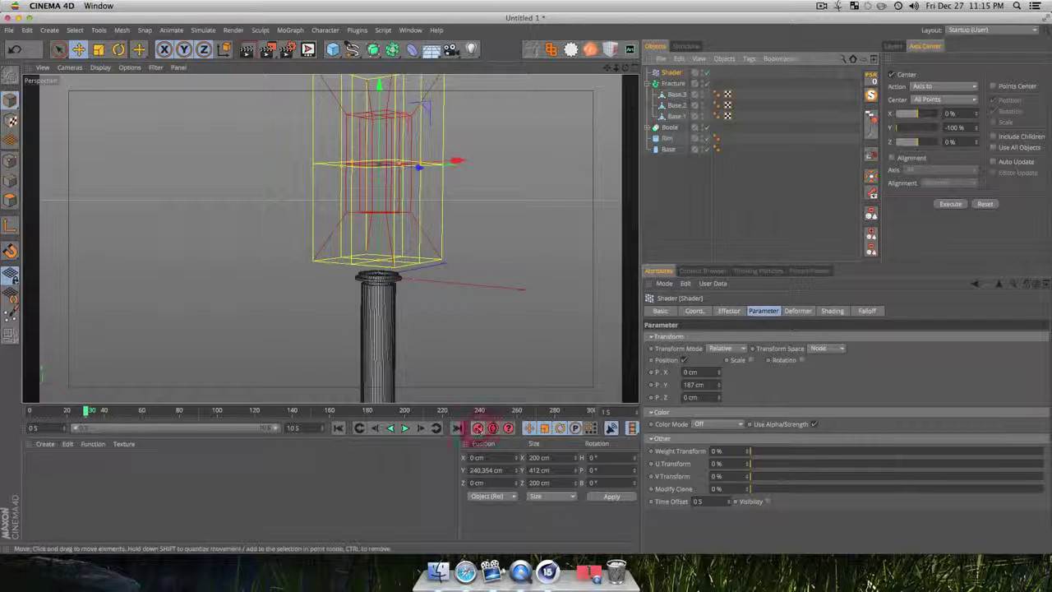
pyautogui.click(694, 311)
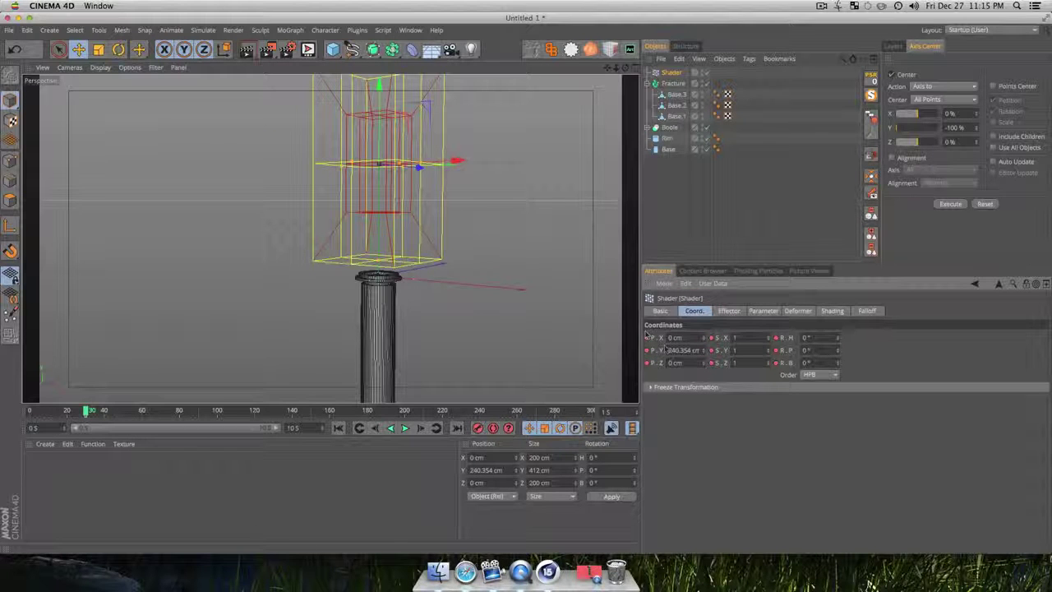
# At frame 61, lower the Shader effector to about -17.7 cm in Y and record a second keyframe
pyautogui.click(113, 410)
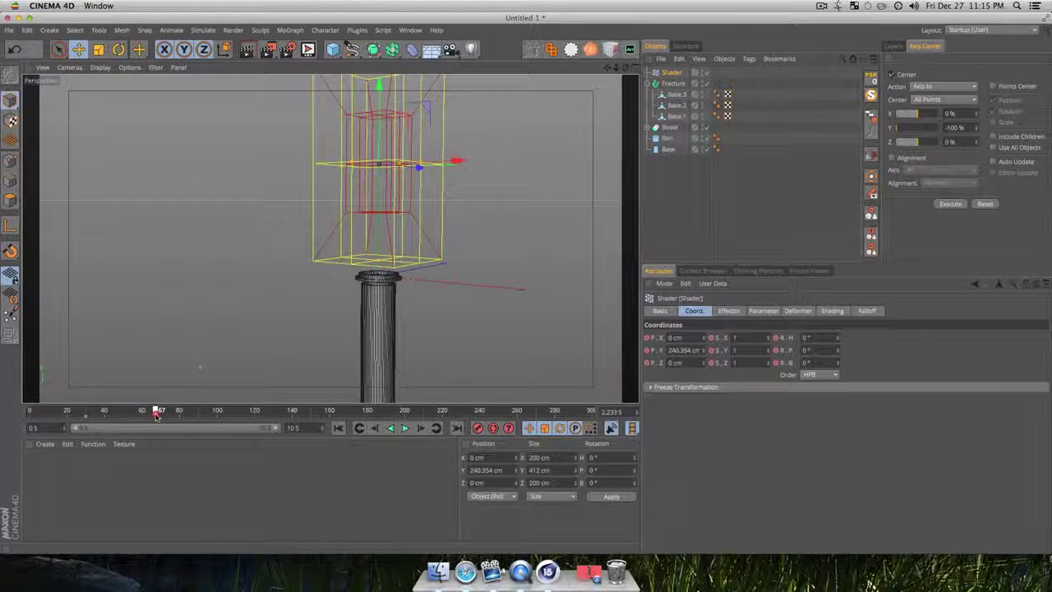
pyautogui.click(156, 412)
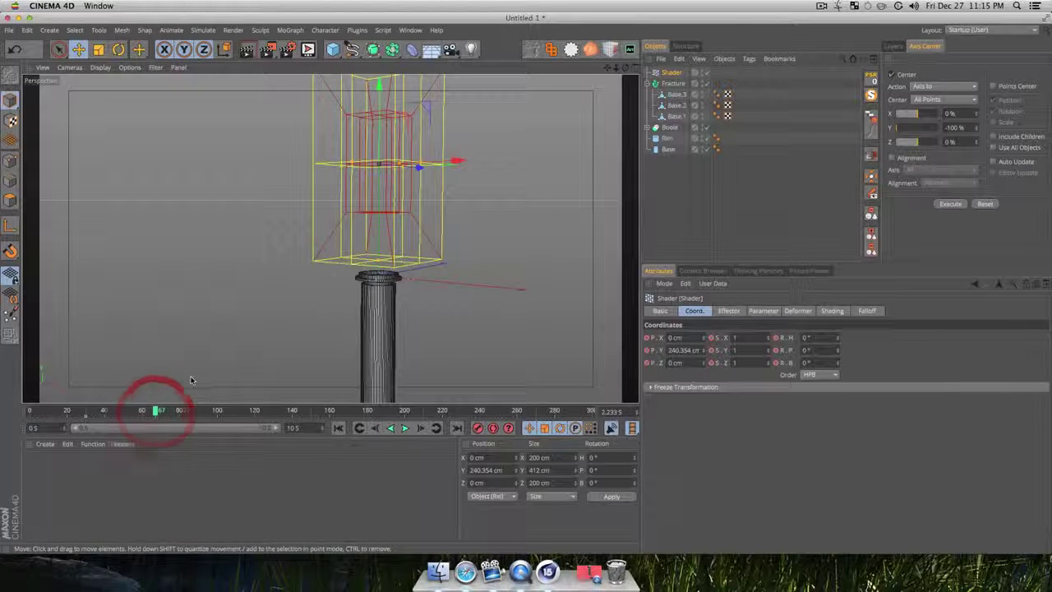
pyautogui.click(145, 411)
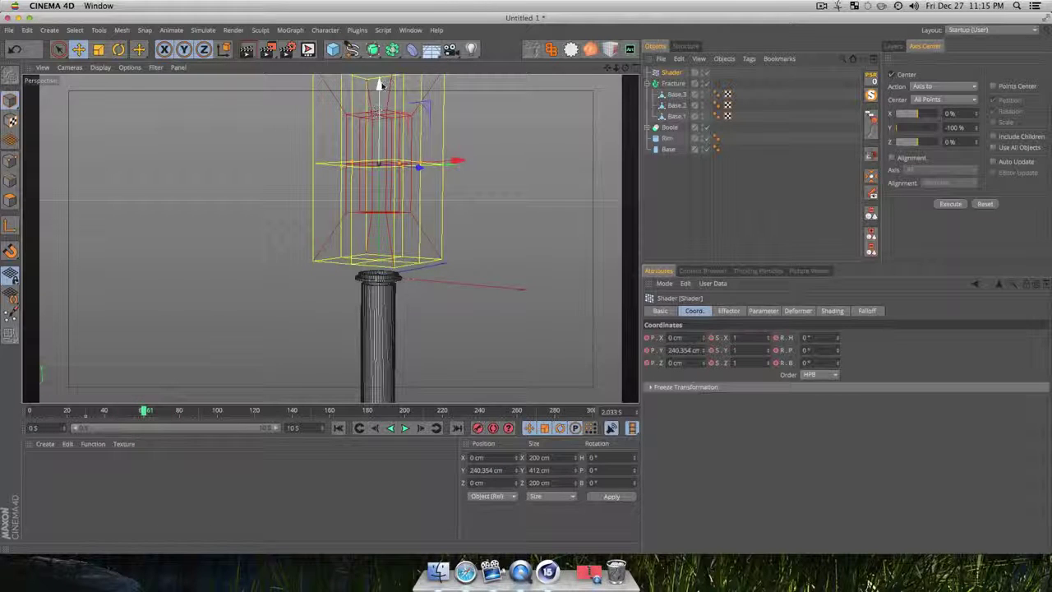
pyautogui.moveTo(379, 84); pyautogui.dragTo(349, 230)
pyautogui.press('3')
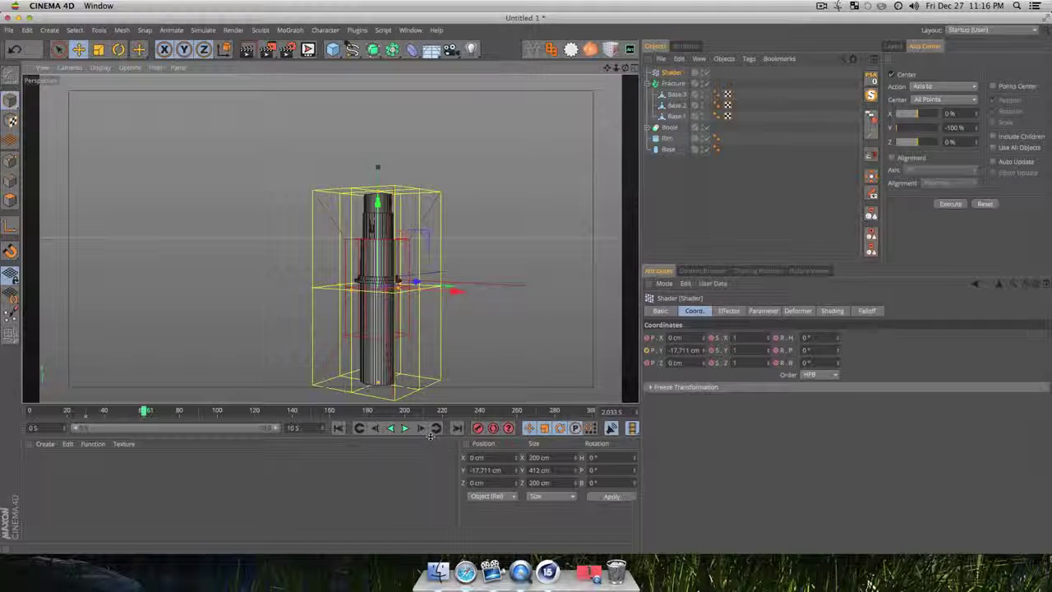
pyautogui.click(477, 428)
# Play the animation from the start and watch the barrel extend, viewing it from above and from the side
pyautogui.moveTo(146, 415); pyautogui.dragTo(30, 416)
pyautogui.scroll(3, 418, 247)
pyautogui.press('3')
pyautogui.moveTo(378, 246); pyautogui.dragTo(301, 390)
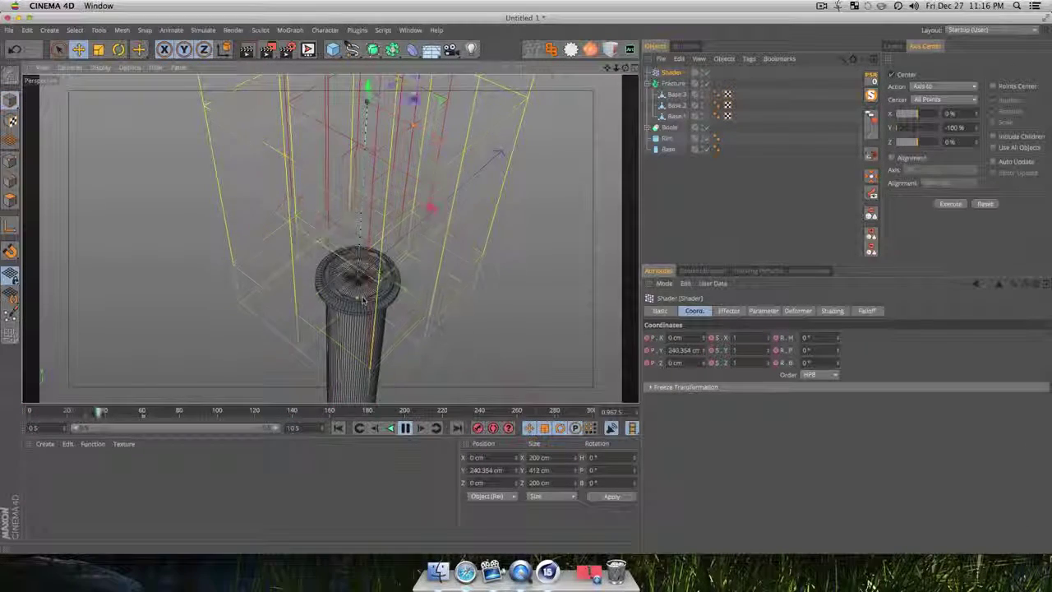
pyautogui.press('3')
pyautogui.moveTo(363, 298); pyautogui.dragTo(391, 156)
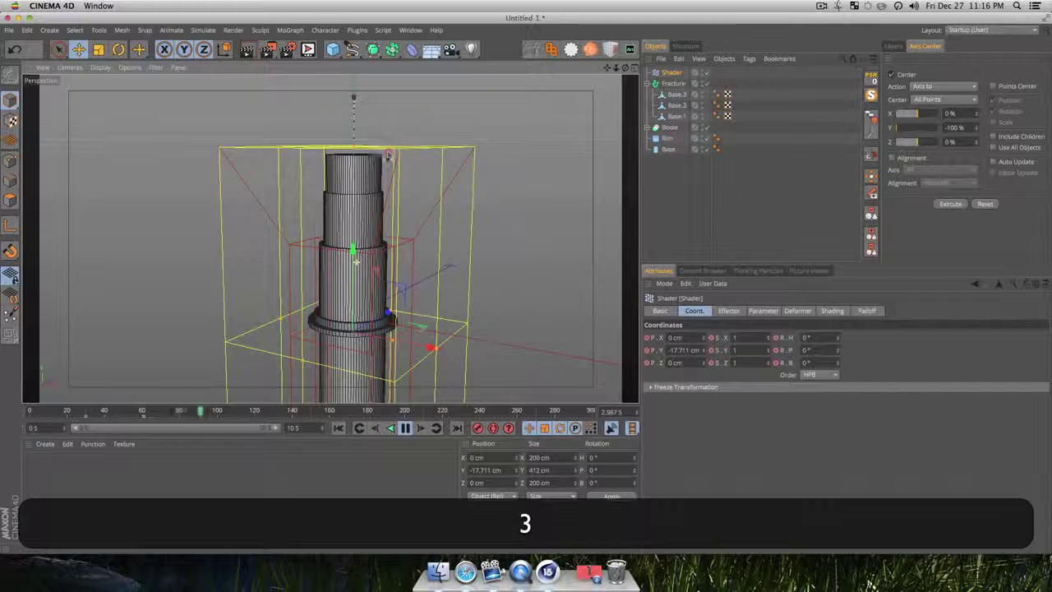
# Move the Shader effector's second keyframe to 2.6 s and play the animation from the start
pyautogui.click(143, 419)
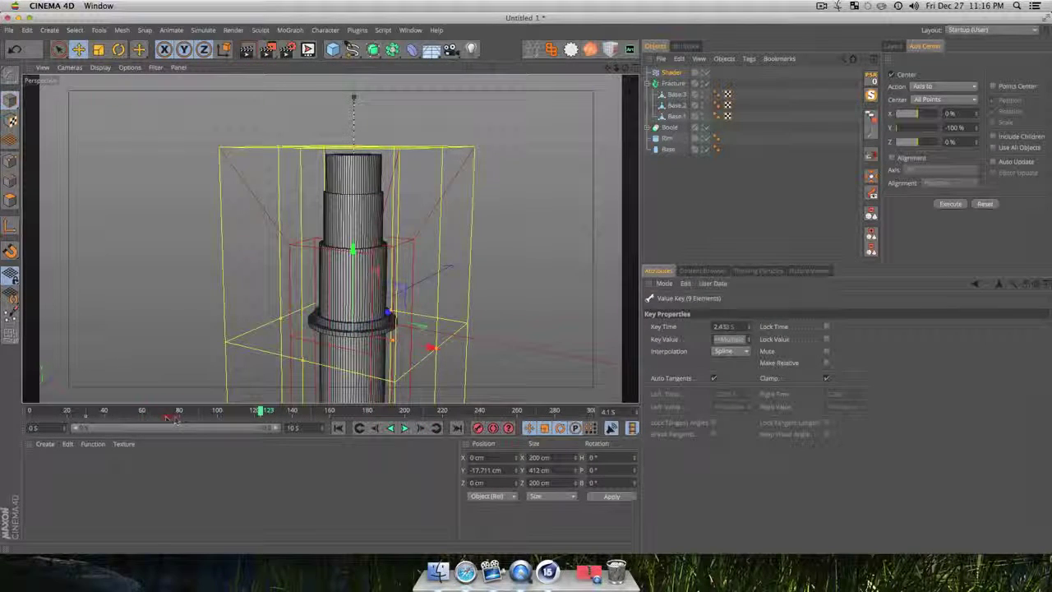
pyautogui.moveTo(174, 419); pyautogui.dragTo(177, 420)
pyautogui.click(339, 428)
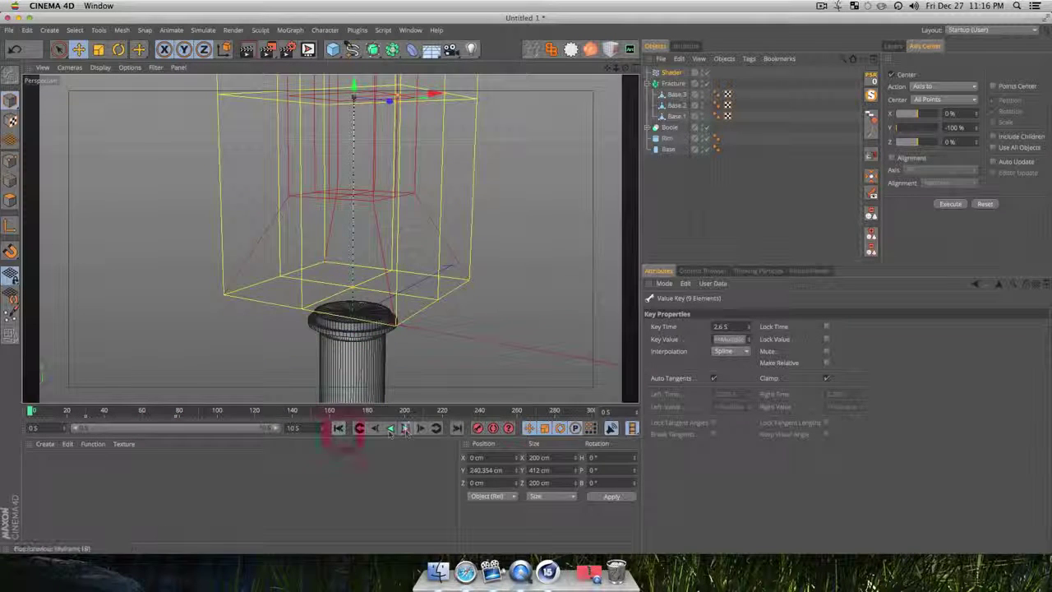
pyautogui.click(405, 428)
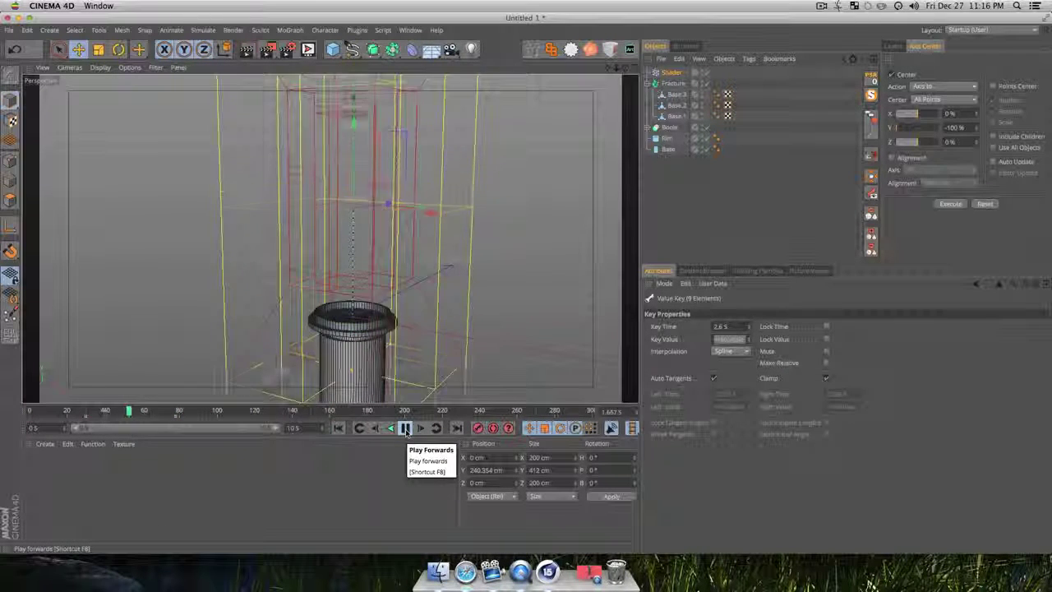
pyautogui.click(404, 429)
pyautogui.press('3')
pyautogui.moveTo(379, 351); pyautogui.dragTo(312, 301)
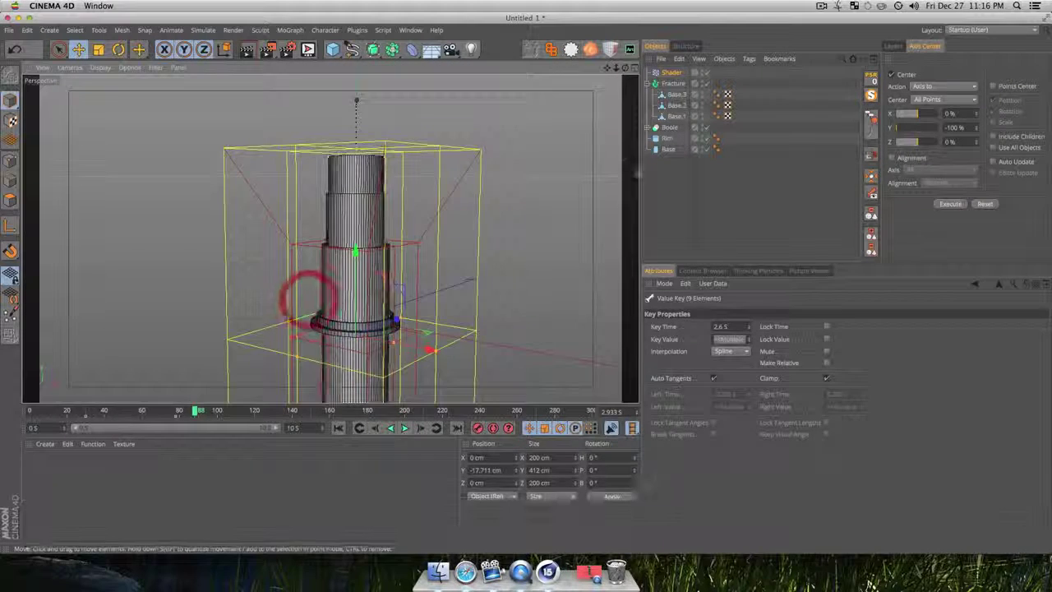
# Add a Delay effector to the Fracture object and select it
pyautogui.click(674, 83)
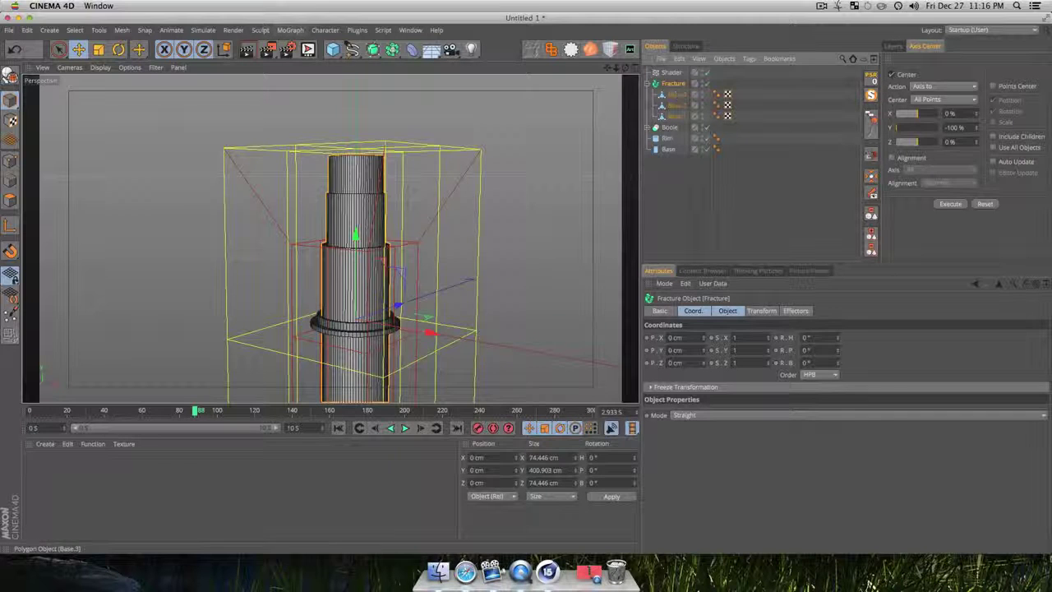
pyautogui.click(292, 31)
pyautogui.moveTo(325, 47)
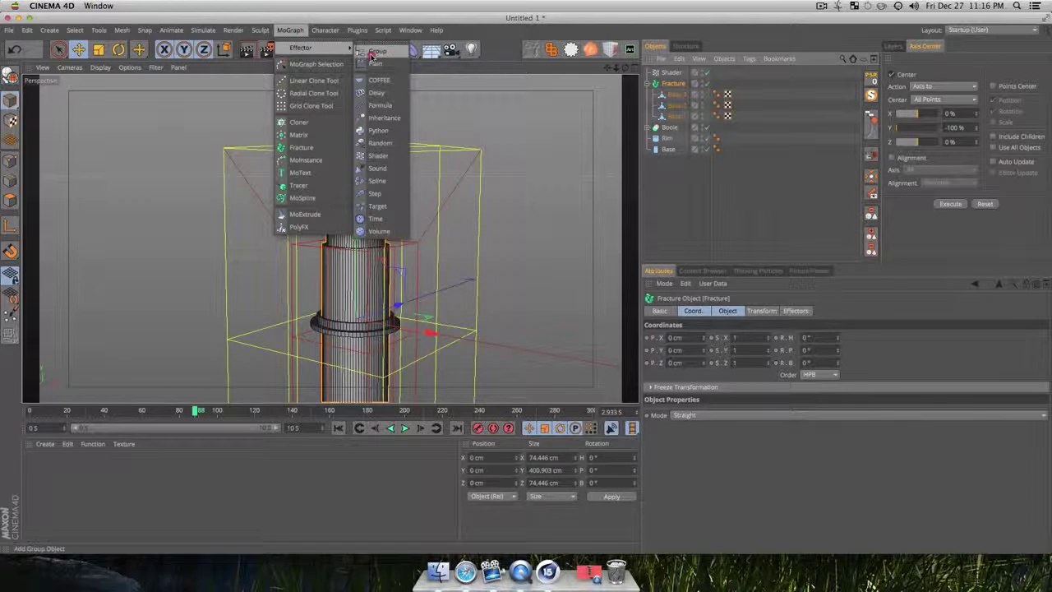
pyautogui.click(381, 91)
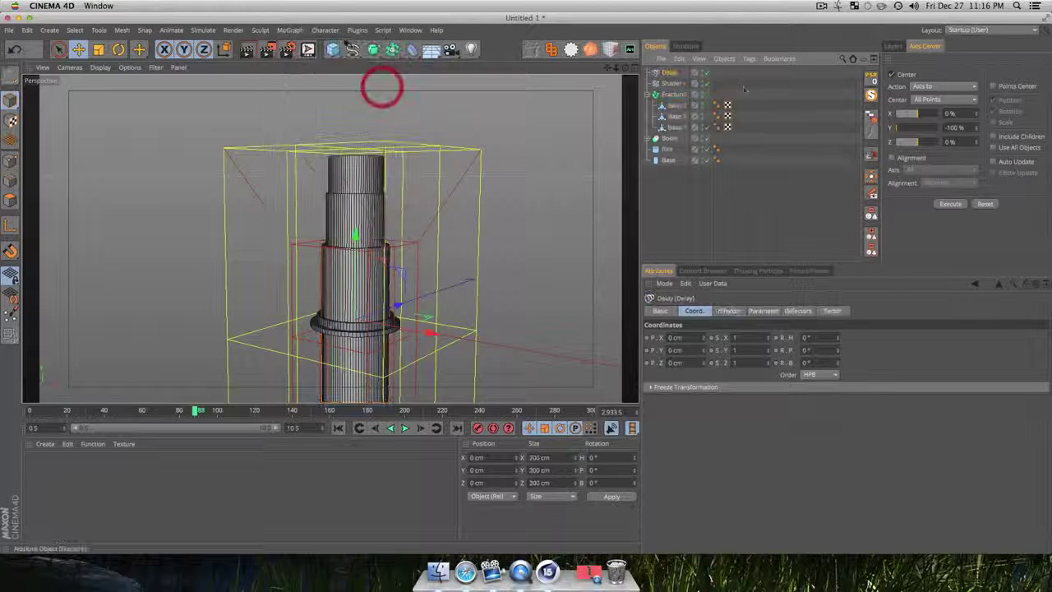
pyautogui.click(671, 73)
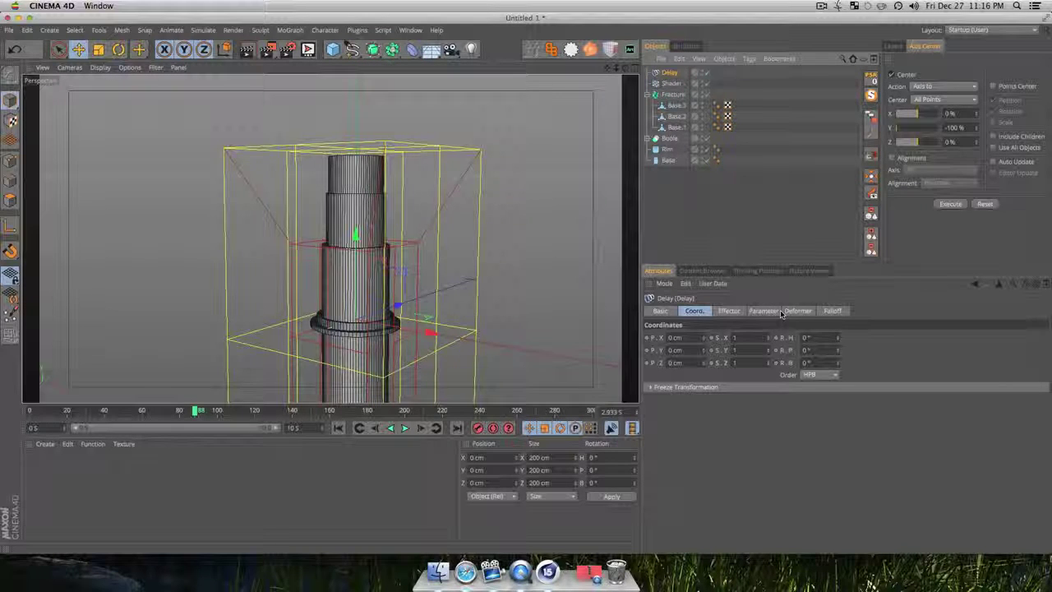
# Set the Delay effector's Strength to 71% in Blend mode and play back the barrel extension
pyautogui.click(729, 311)
pyautogui.click(763, 311)
pyautogui.click(729, 311)
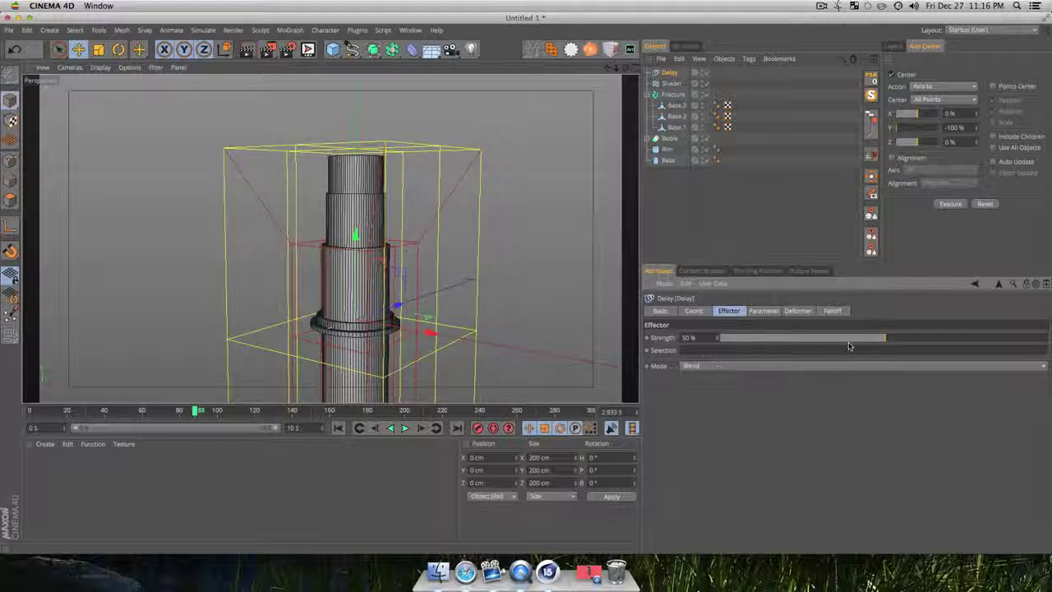
pyautogui.moveTo(935, 337); pyautogui.dragTo(954, 337)
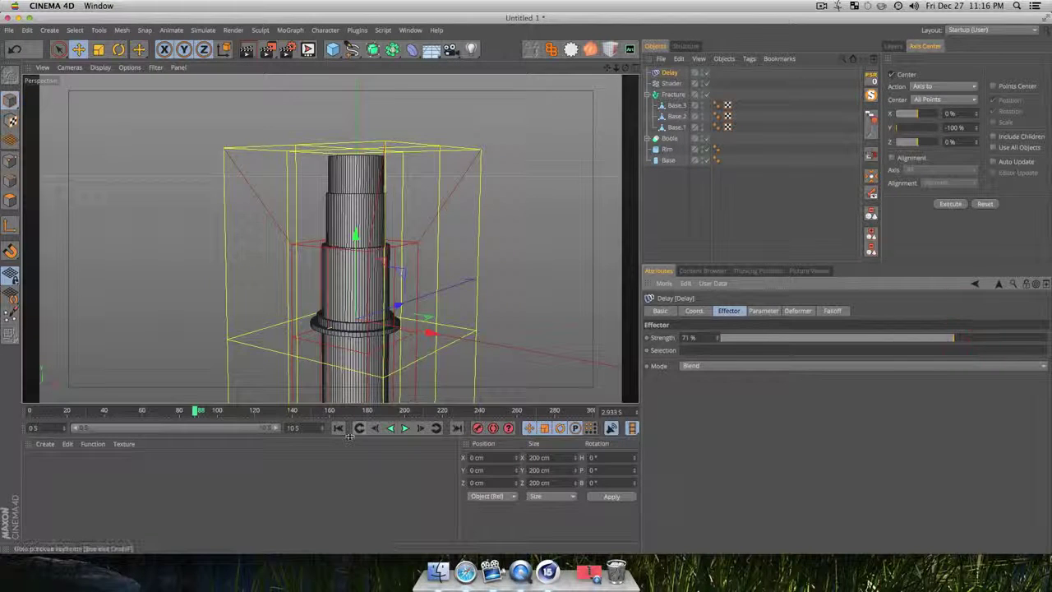
pyautogui.click(338, 428)
pyautogui.click(404, 427)
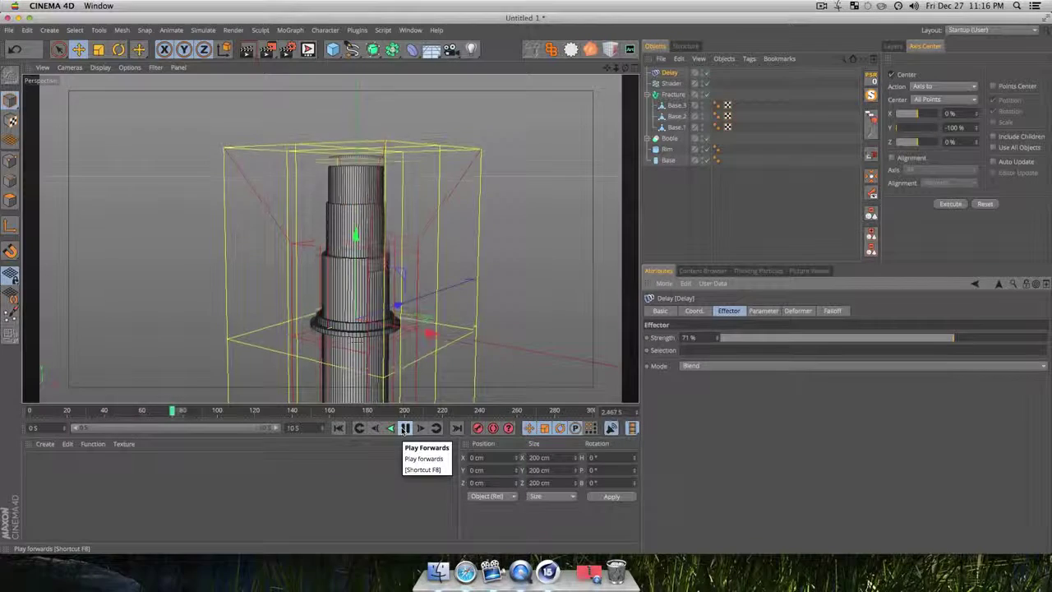
pyautogui.click(405, 427)
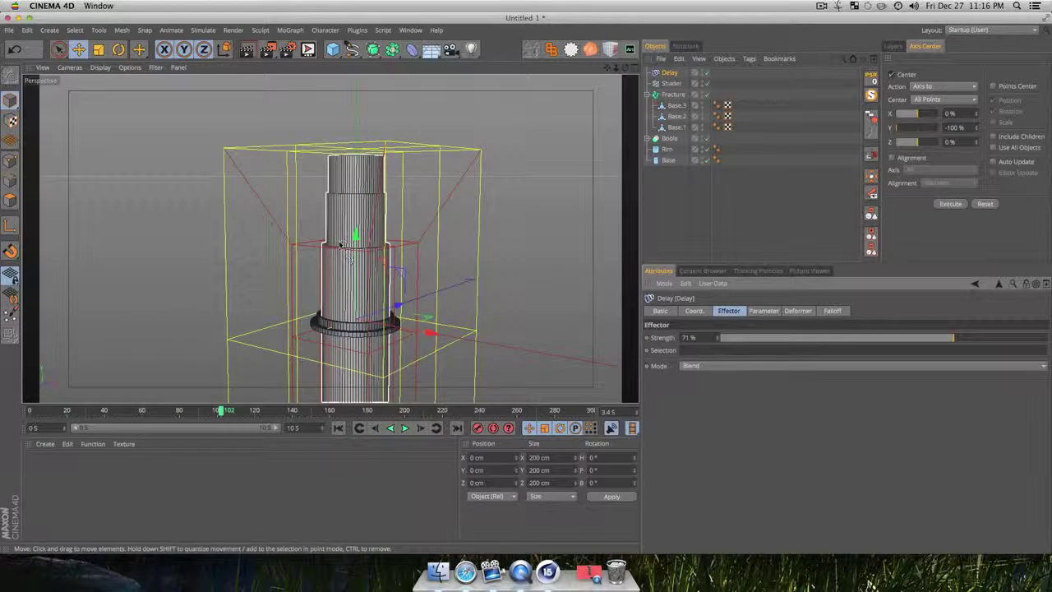
pyautogui.press('3')
pyautogui.moveTo(337, 249)
pyautogui.mouseDown()
pyautogui.moveTo(394, 248)
pyautogui.moveTo(340, 246)
pyautogui.mouseUp()
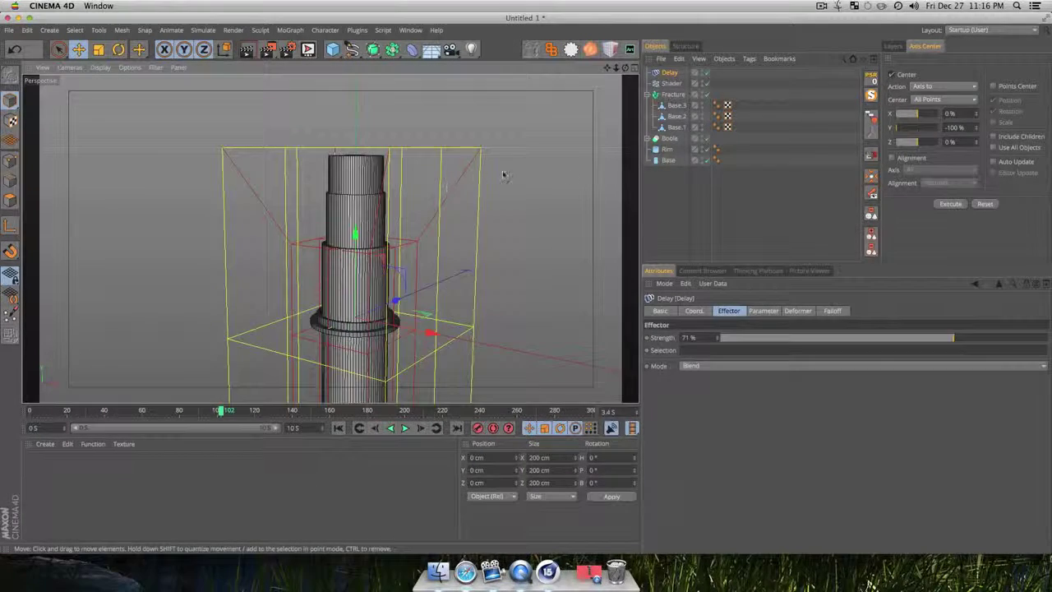
# Hide the Shader effector in the viewport and scrub from the start to frame 77
pyautogui.click(338, 427)
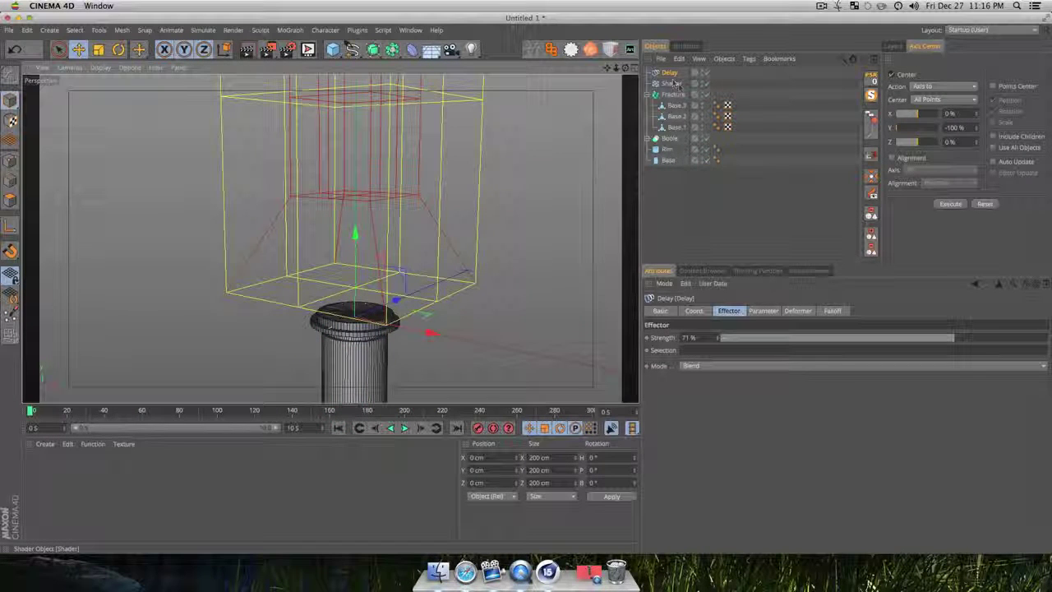
pyautogui.click(704, 83)
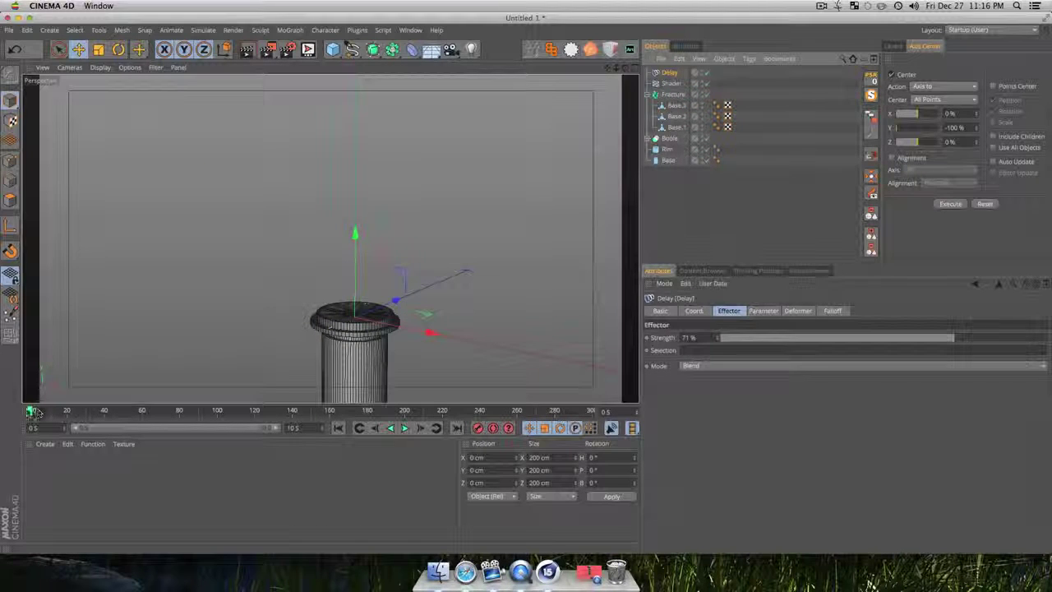
pyautogui.moveTo(36, 412); pyautogui.dragTo(175, 418)
# Collapse the Fracture object's hierarchy and rename the existing Boole object to Iris
pyautogui.click(693, 203)
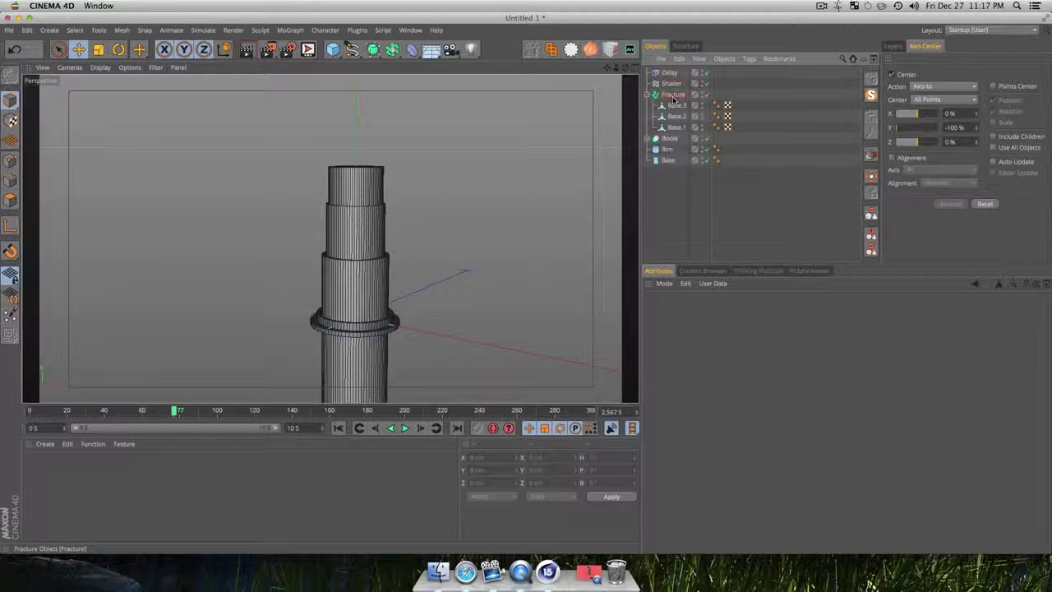
pyautogui.click(672, 94)
pyautogui.click(655, 95)
pyautogui.click(674, 210)
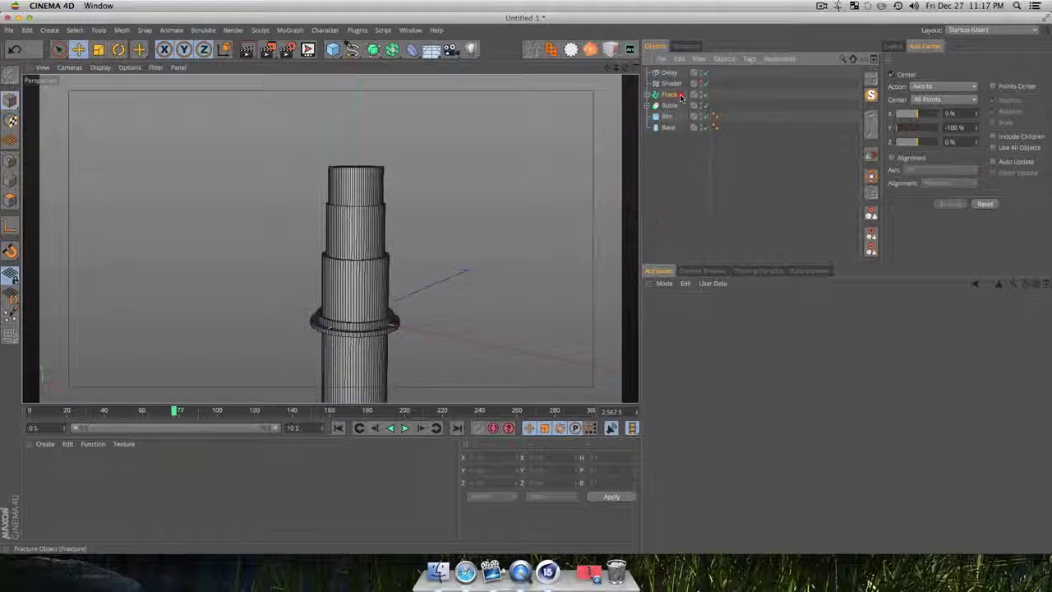
pyautogui.click(679, 95)
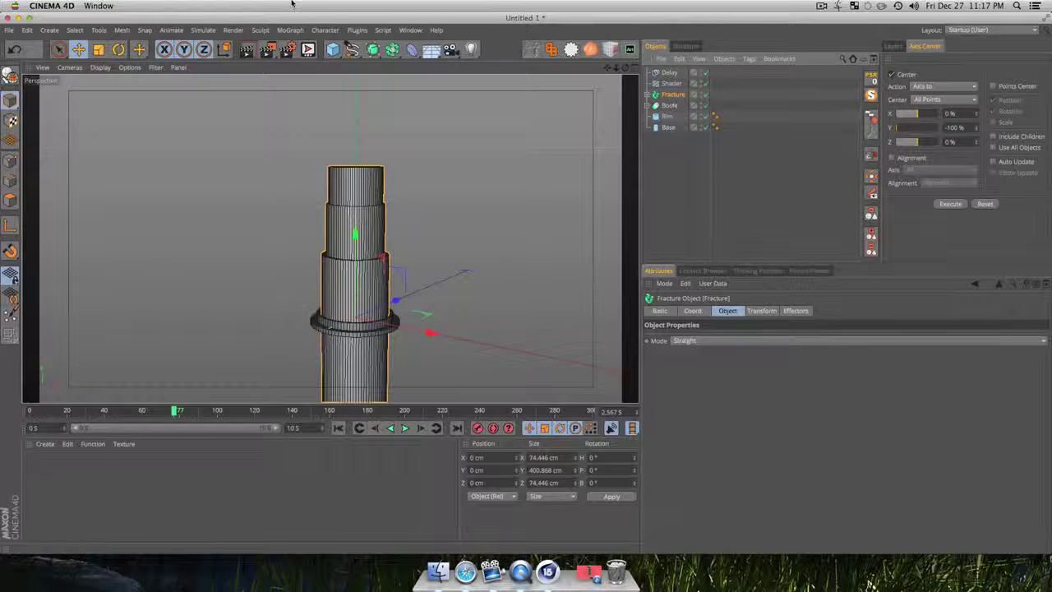
pyautogui.click(669, 106)
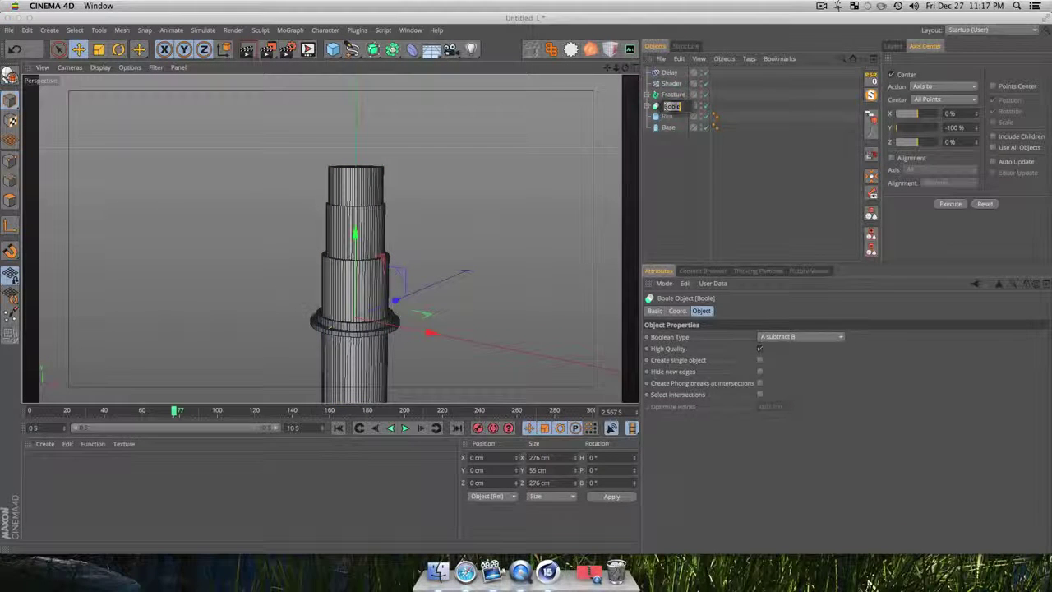
pyautogui.write('Iris')
pyautogui.press('Return')
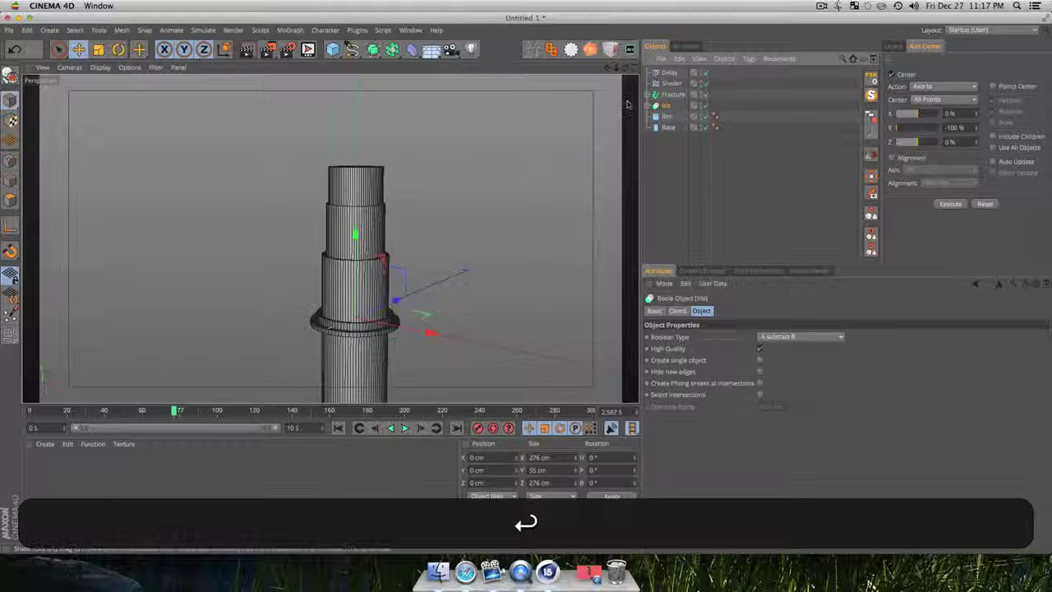
pyautogui.click(683, 148)
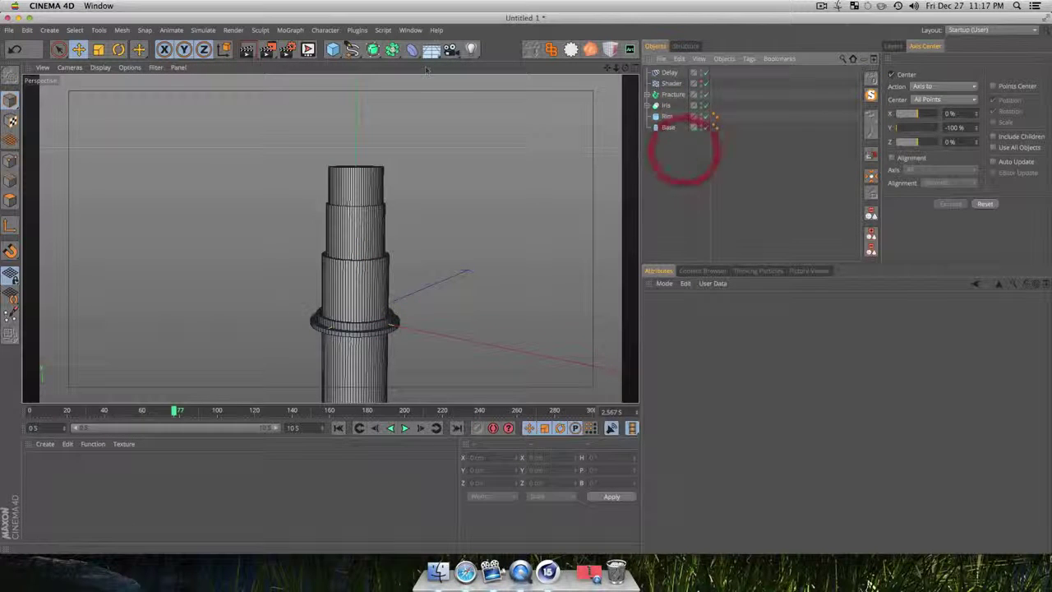
# Add a new Boole object and place it directly above Fracture in the object hierarchy
pyautogui.moveTo(372, 49); pyautogui.dragTo(576, 67)
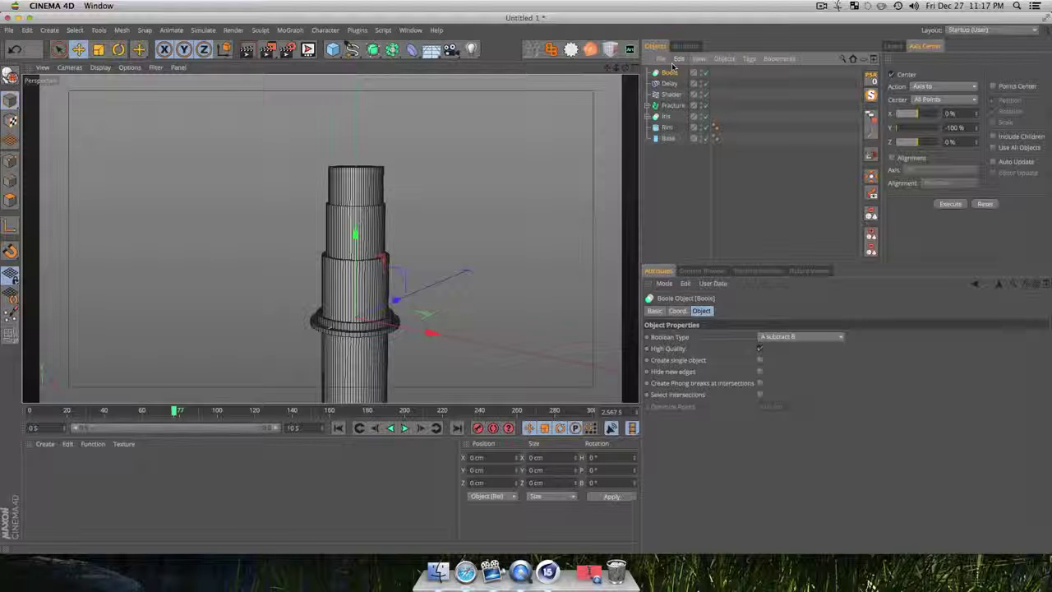
pyautogui.moveTo(672, 72); pyautogui.dragTo(676, 105)
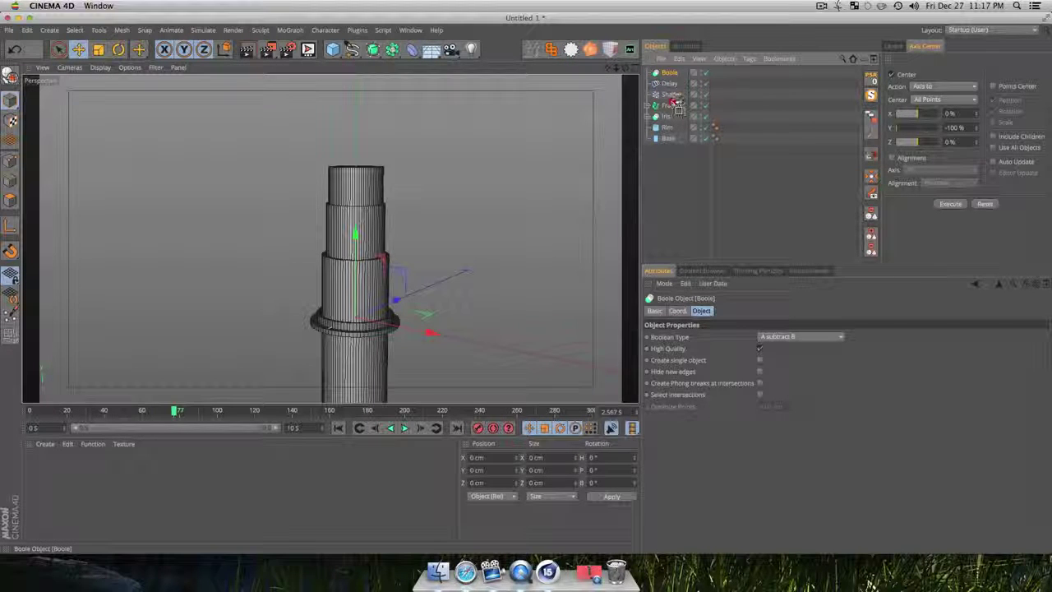
pyautogui.click(662, 231)
# Add a cube primitive at the barrel's origin
pyautogui.press('3')
pyautogui.moveTo(365, 307); pyautogui.dragTo(433, 313)
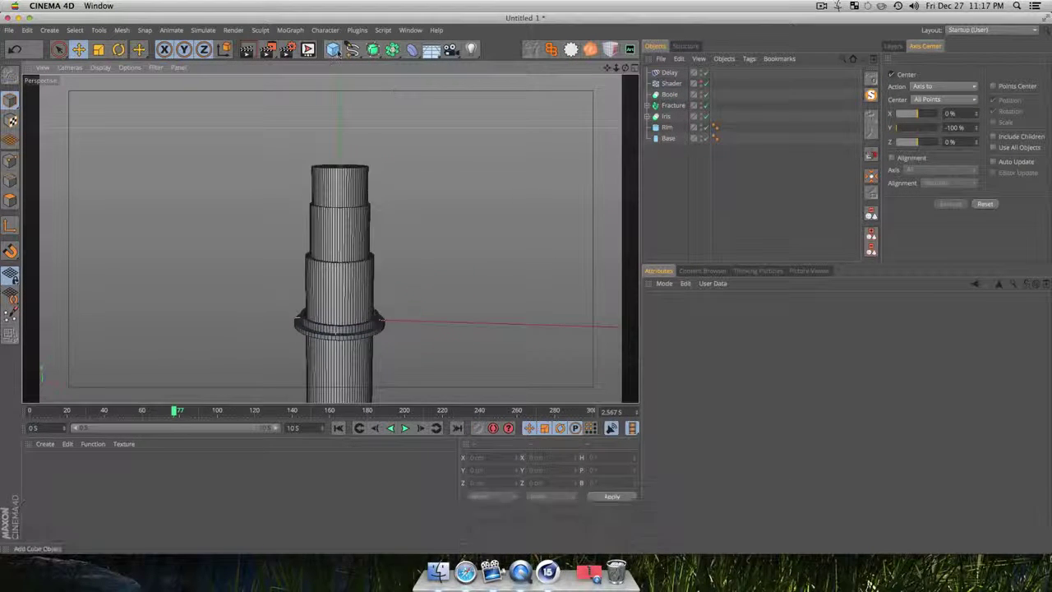
pyautogui.click(332, 50)
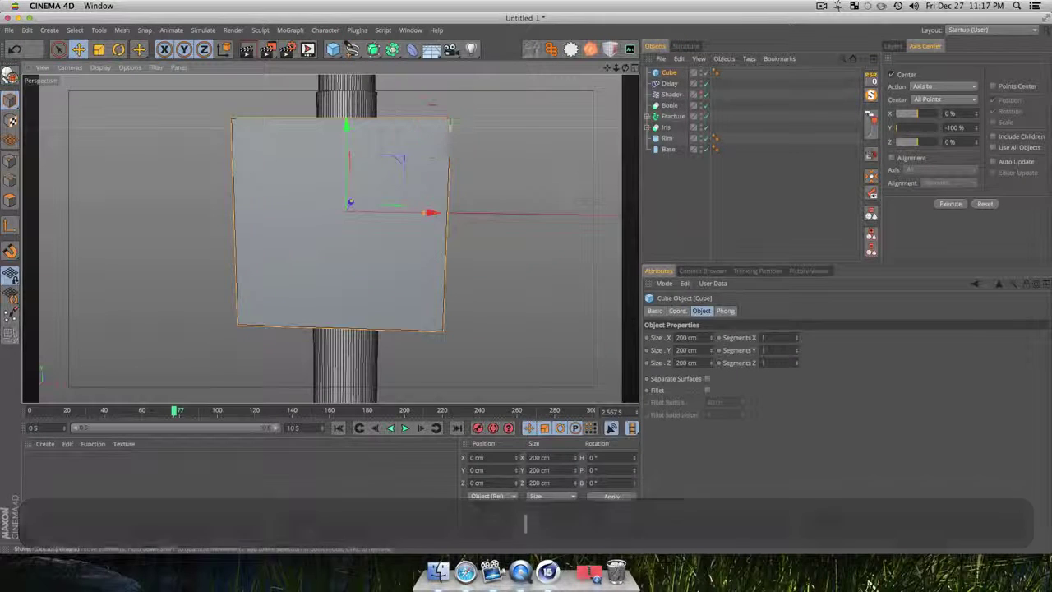
# Make the cube editable and move its axis to its upper face with an axis centre Y value of 100%
pyautogui.press('c')
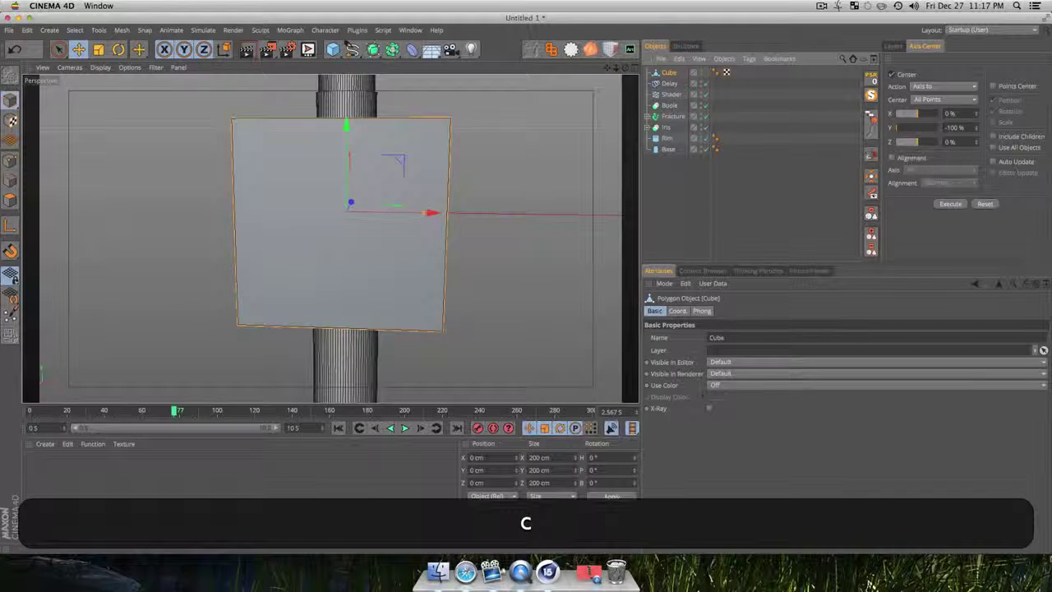
pyautogui.click(932, 129)
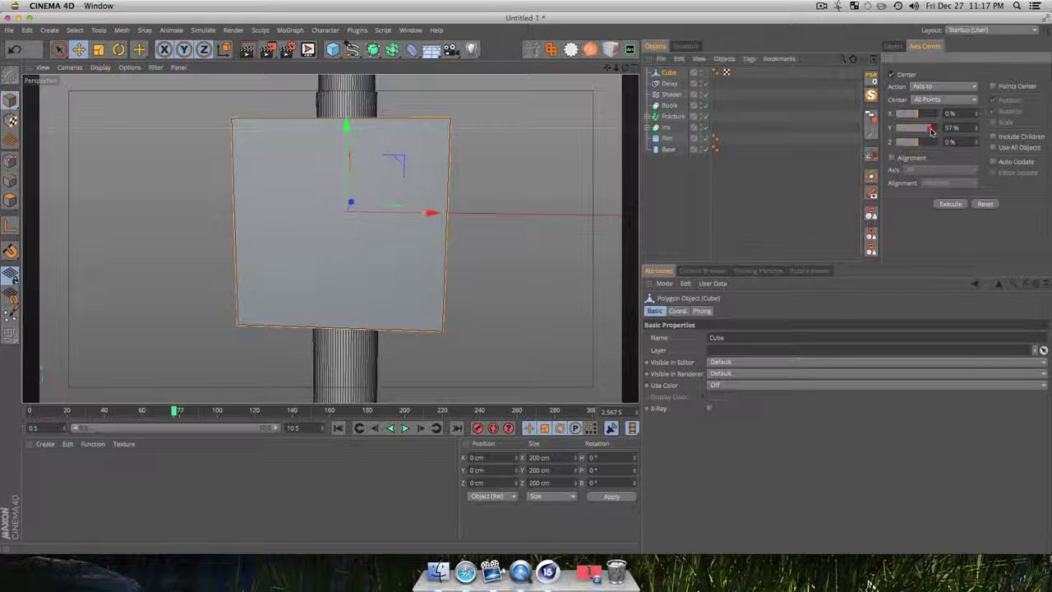
# Lower the cube to about Y -4.4 cm so its upper face meets the barrel's base
pyautogui.press('e')
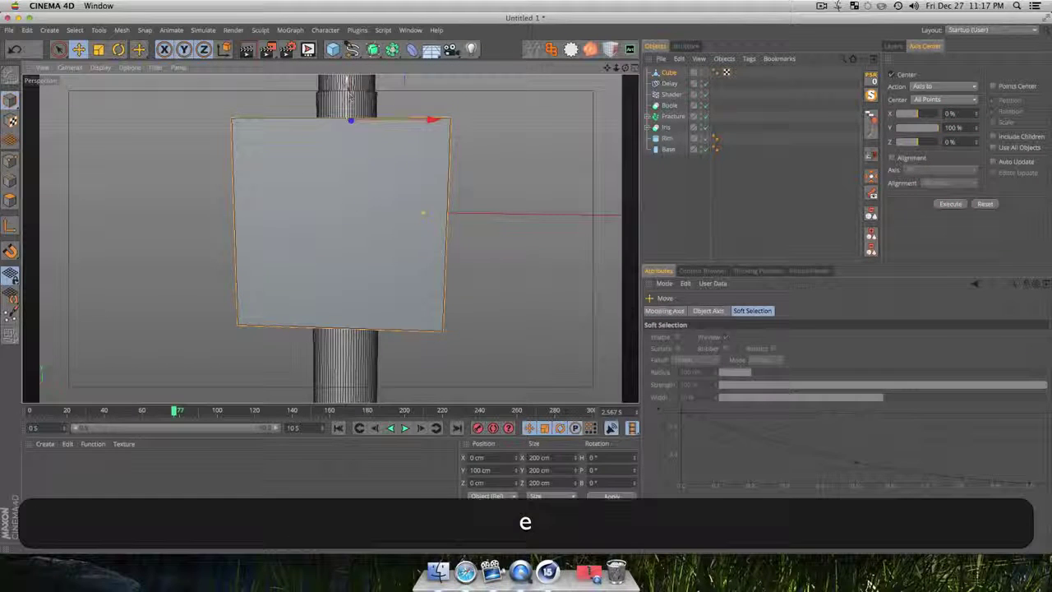
pyautogui.moveTo(346, 132); pyautogui.dragTo(356, 185)
pyautogui.press('3')
pyautogui.moveTo(353, 228); pyautogui.dragTo(244, 285)
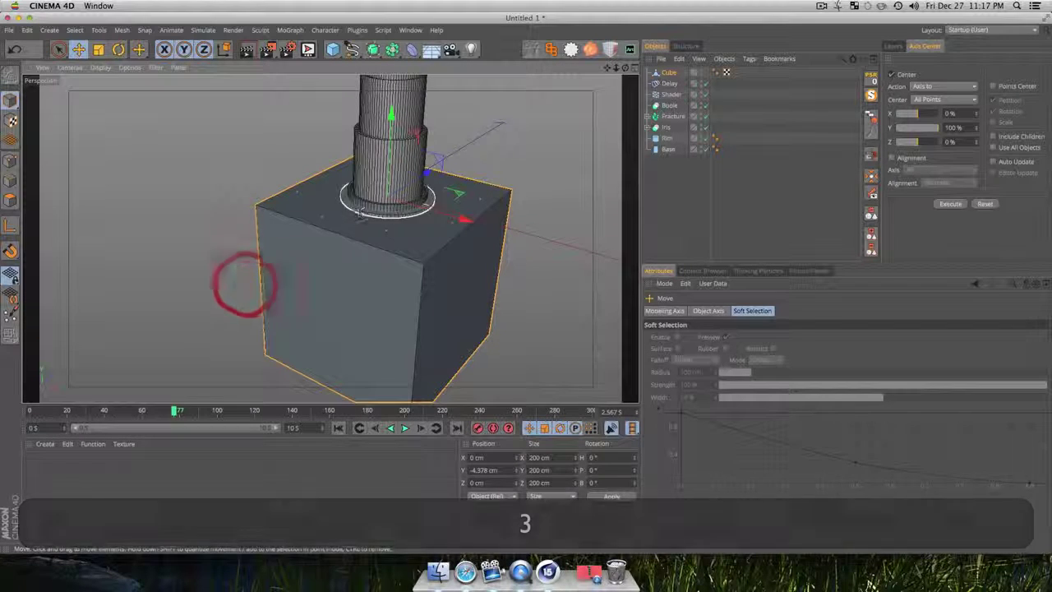
# Stretch the cube downward along Y to a height of about 1427 cm
pyautogui.moveTo(403, 123); pyautogui.dragTo(395, 98)
pyautogui.scroll(-10, 420, 288)
pyautogui.press('1')
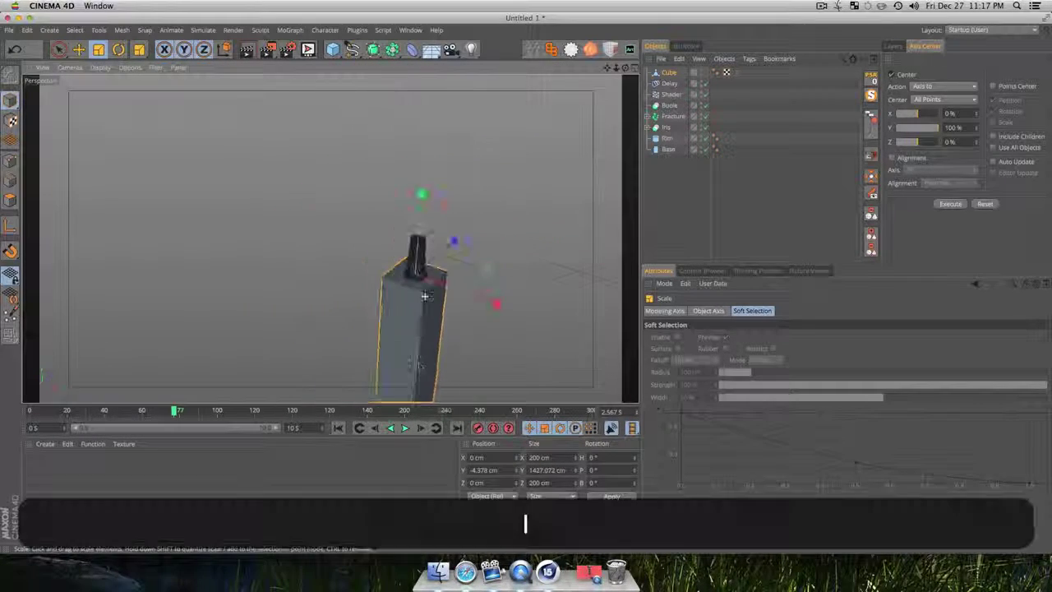
pyautogui.moveTo(330, 238); pyautogui.dragTo(325, 215)
pyautogui.press('3')
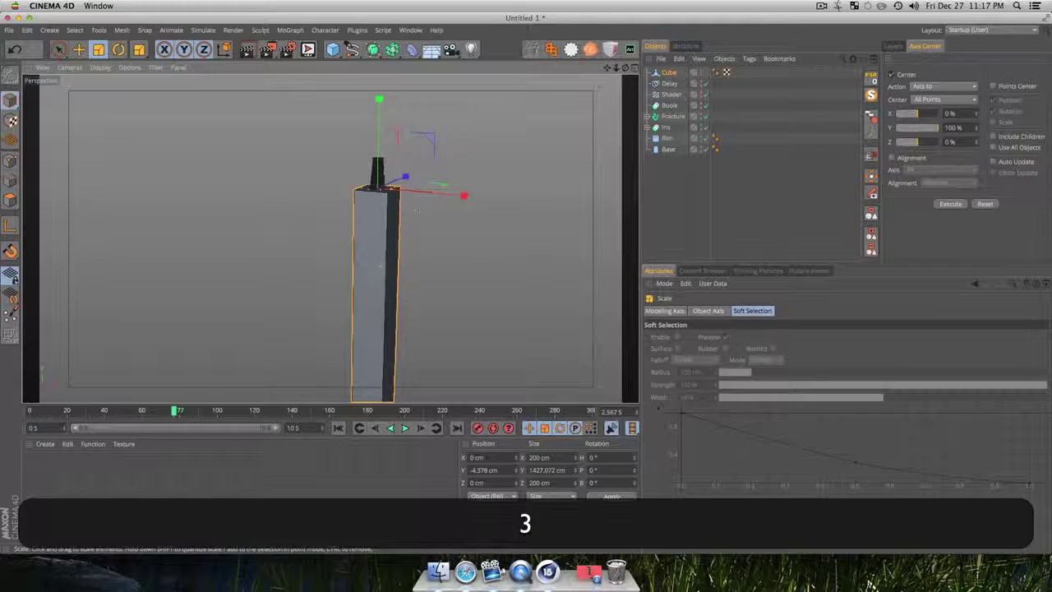
pyautogui.scroll(10, 382, 177)
pyautogui.scroll(2, 379, 176)
pyautogui.scroll(-2, 379, 175)
pyautogui.press('1')
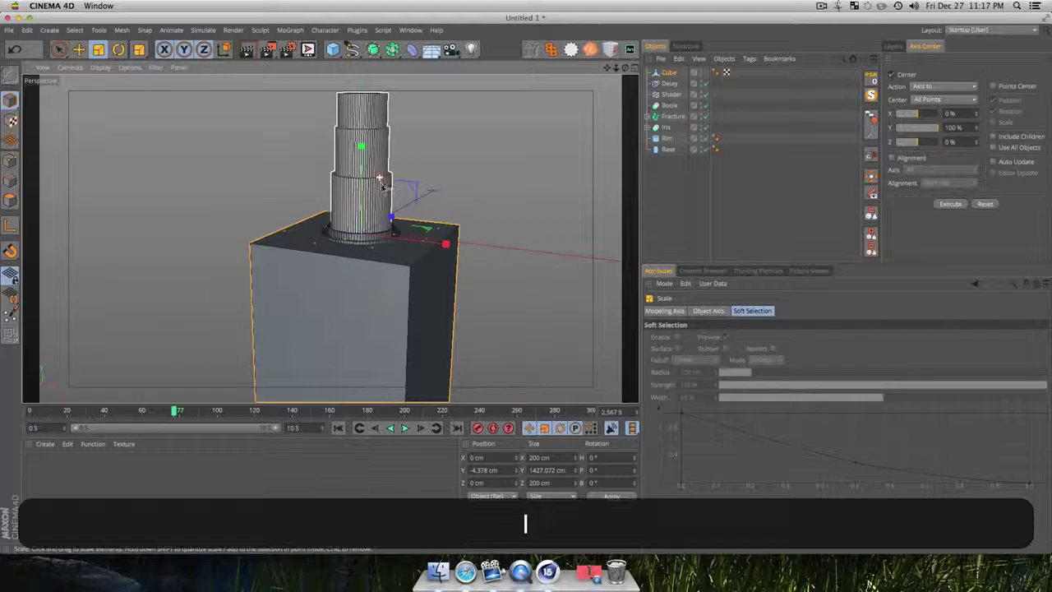
pyautogui.moveTo(379, 177); pyautogui.dragTo(386, 258)
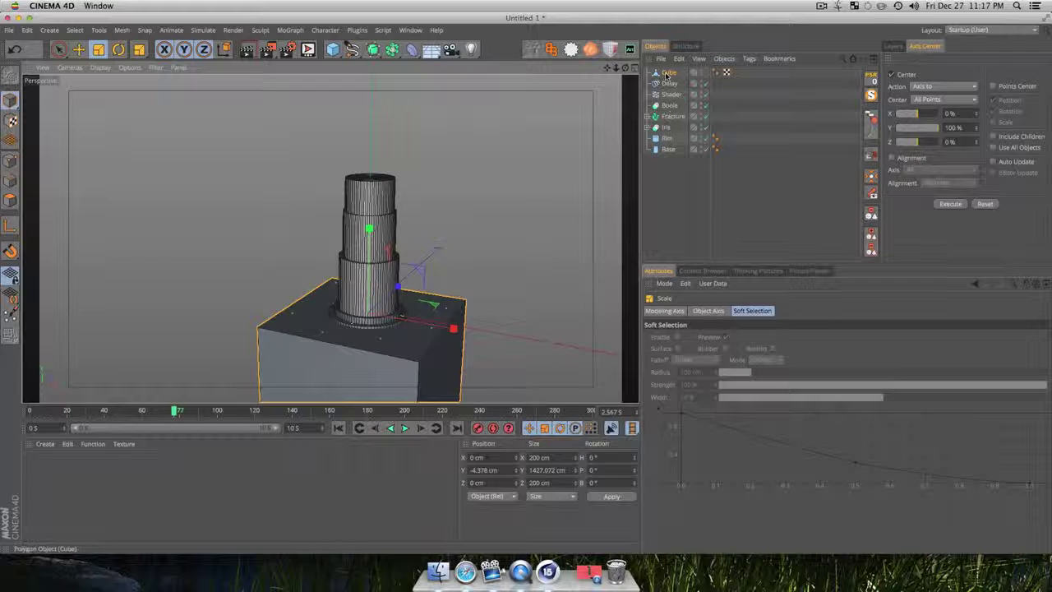
# Nest the Fracture object and the cube inside the new Boole, with Fracture above the cube
pyautogui.click(666, 75)
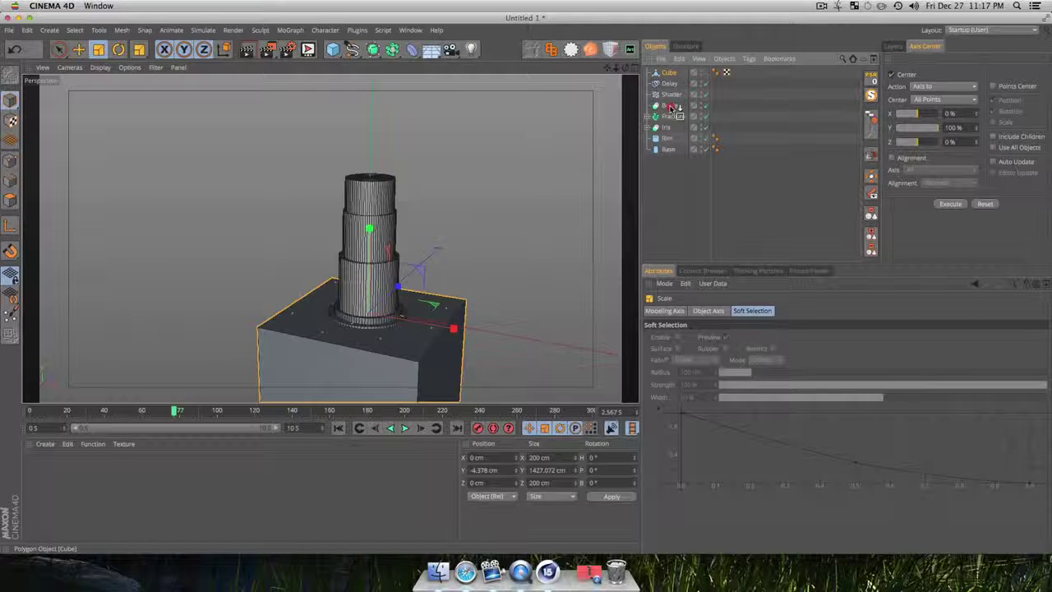
pyautogui.moveTo(670, 108); pyautogui.dragTo(674, 96)
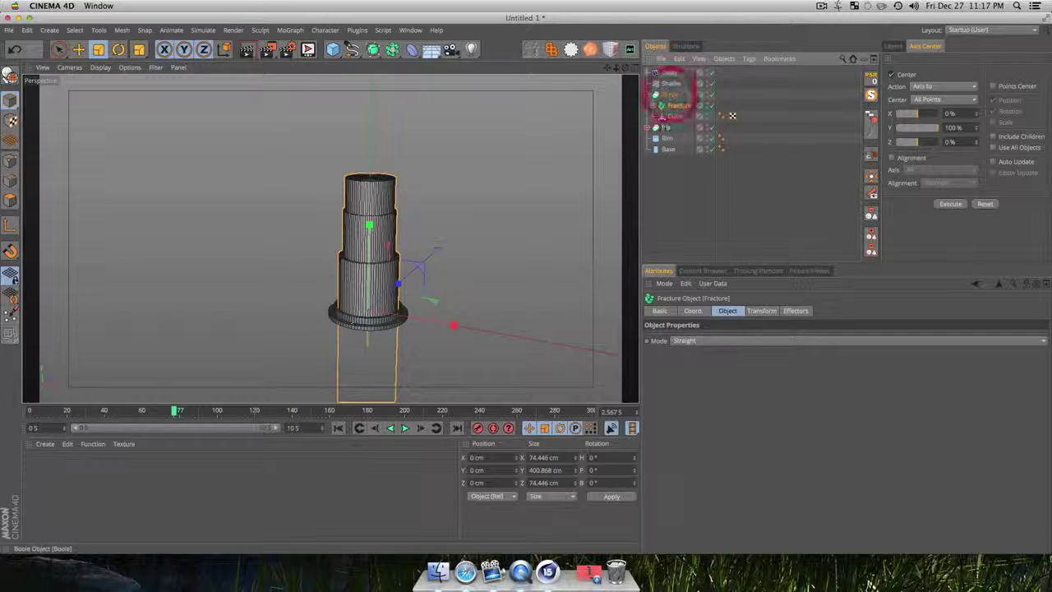
pyautogui.click(659, 215)
# Examine the cut barrel from several angles, scrub back to about frame 40 and play the extension to frame 93
pyautogui.press('1')
pyautogui.moveTo(329, 237); pyautogui.dragTo(369, 146)
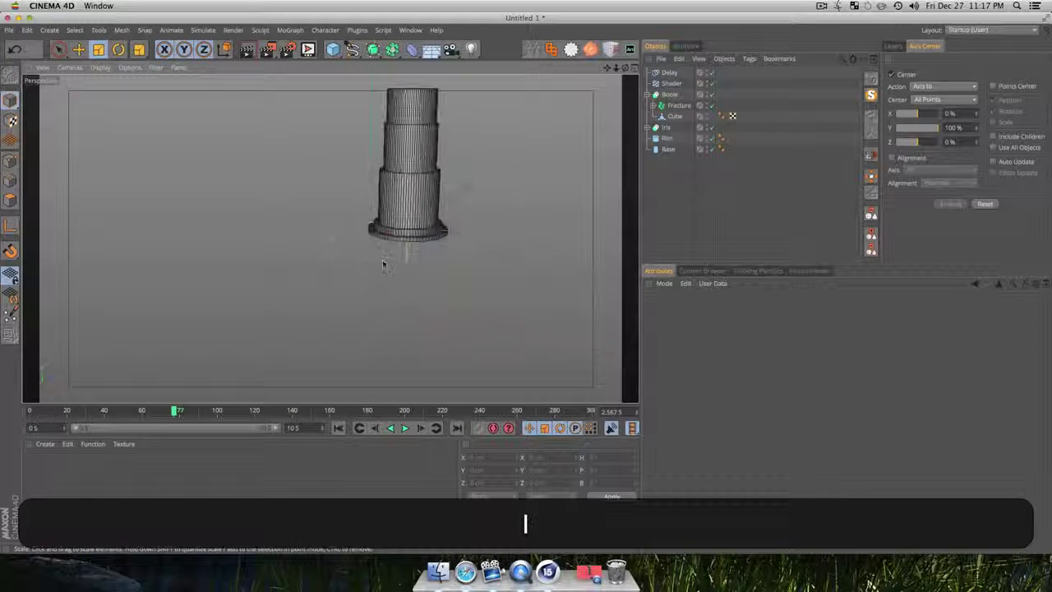
pyautogui.press('3')
pyautogui.moveTo(385, 263); pyautogui.dragTo(369, 319)
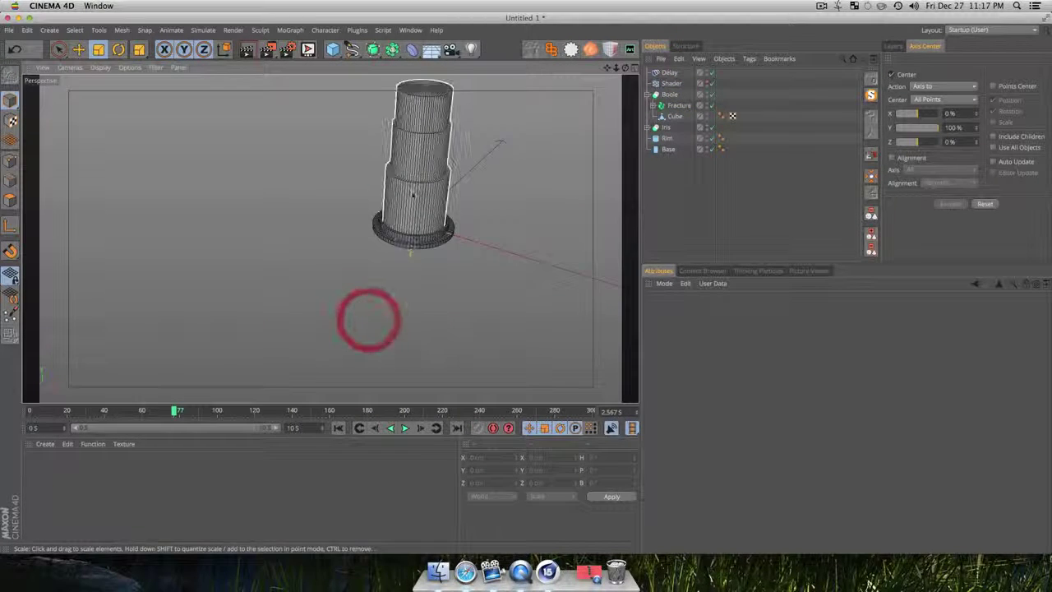
pyautogui.press('1')
pyautogui.moveTo(447, 162); pyautogui.dragTo(427, 233)
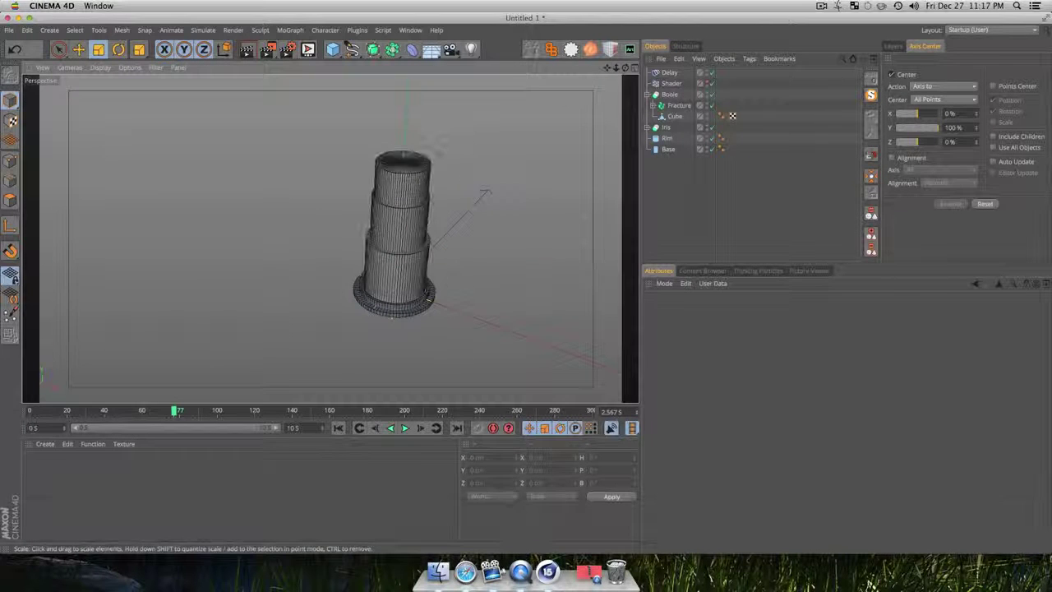
pyautogui.moveTo(176, 412); pyautogui.dragTo(107, 414)
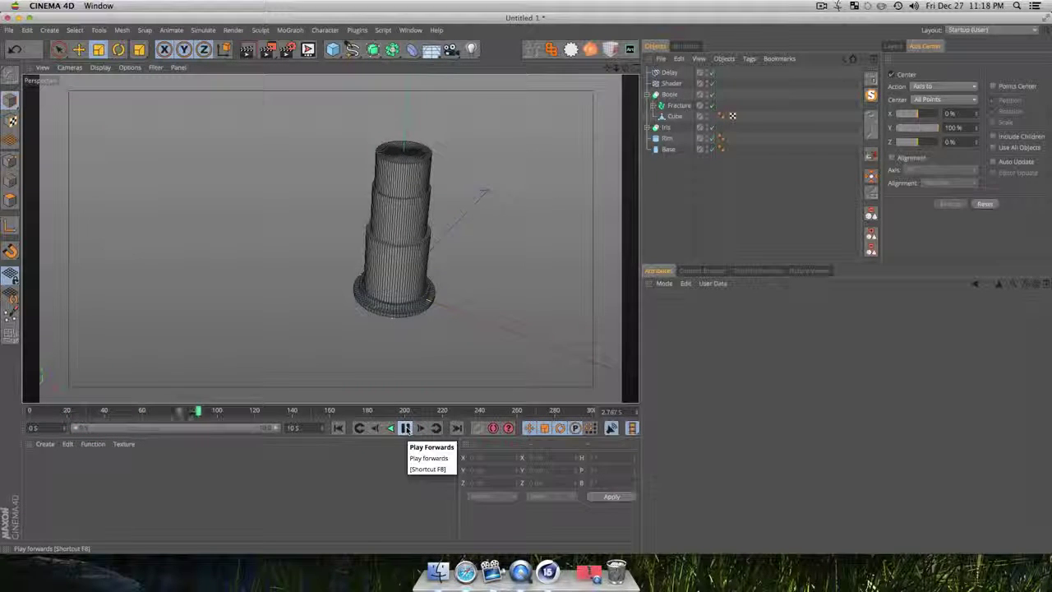
pyautogui.click(405, 428)
# Rename the new Boole object to Hydraulics
pyautogui.click(670, 97)
pyautogui.press('shift')
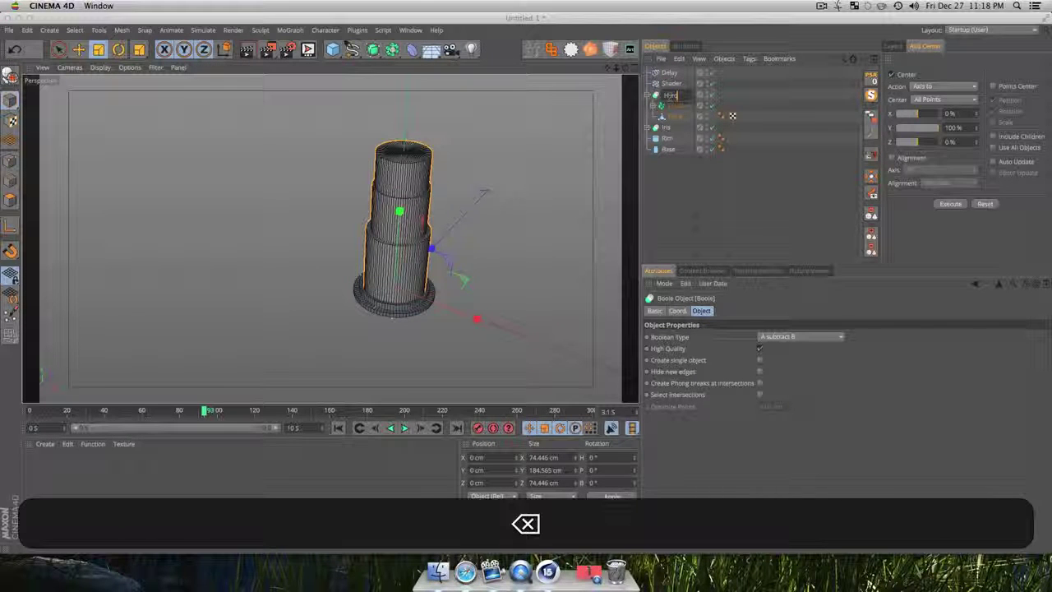
pyautogui.press('BackSpace')
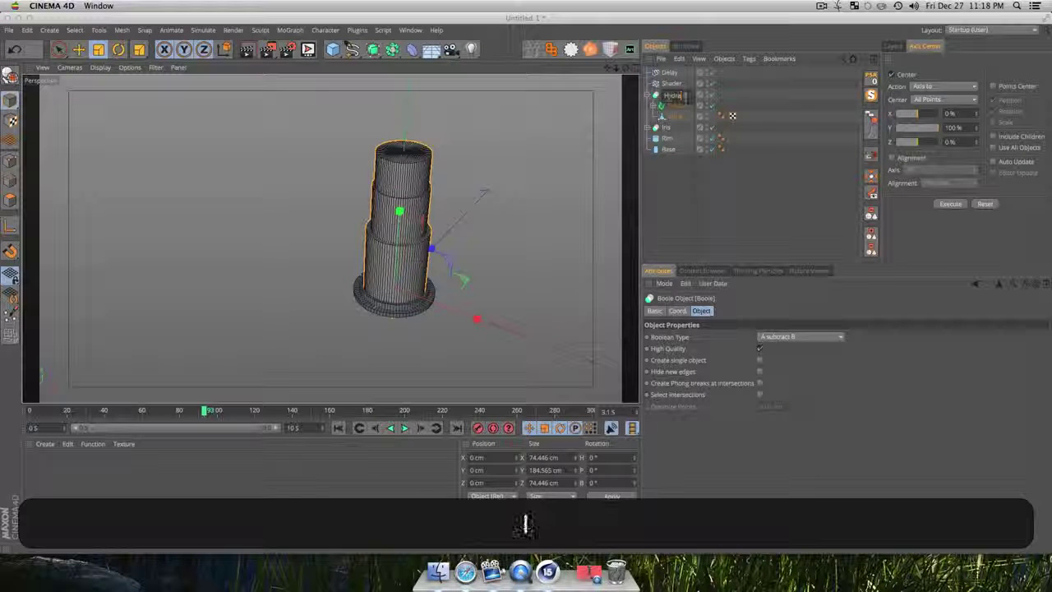
pyautogui.write('ydraulics')
pyautogui.press('Return')
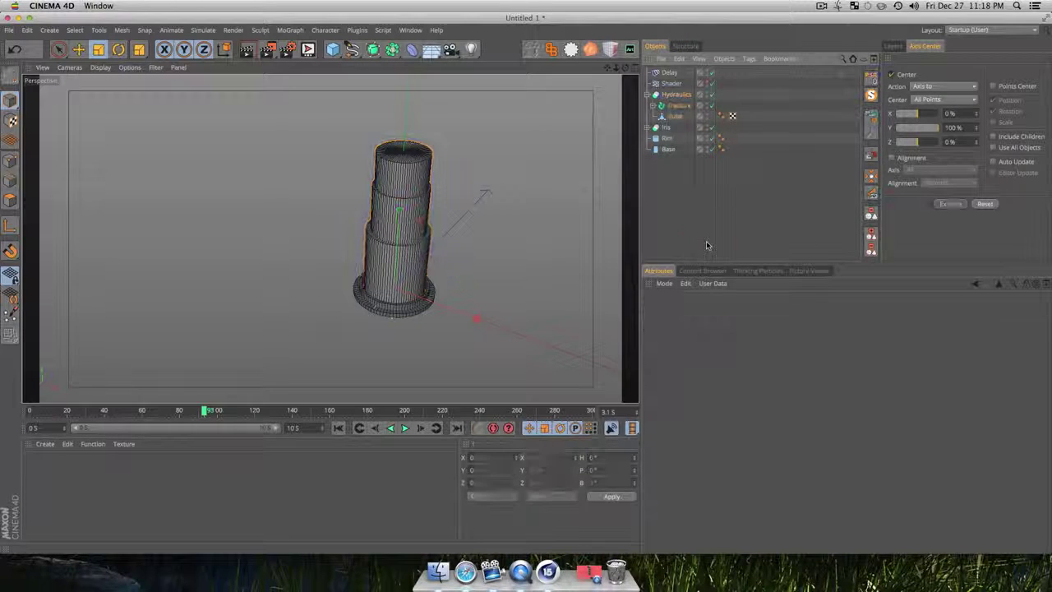
pyautogui.press('super+s')
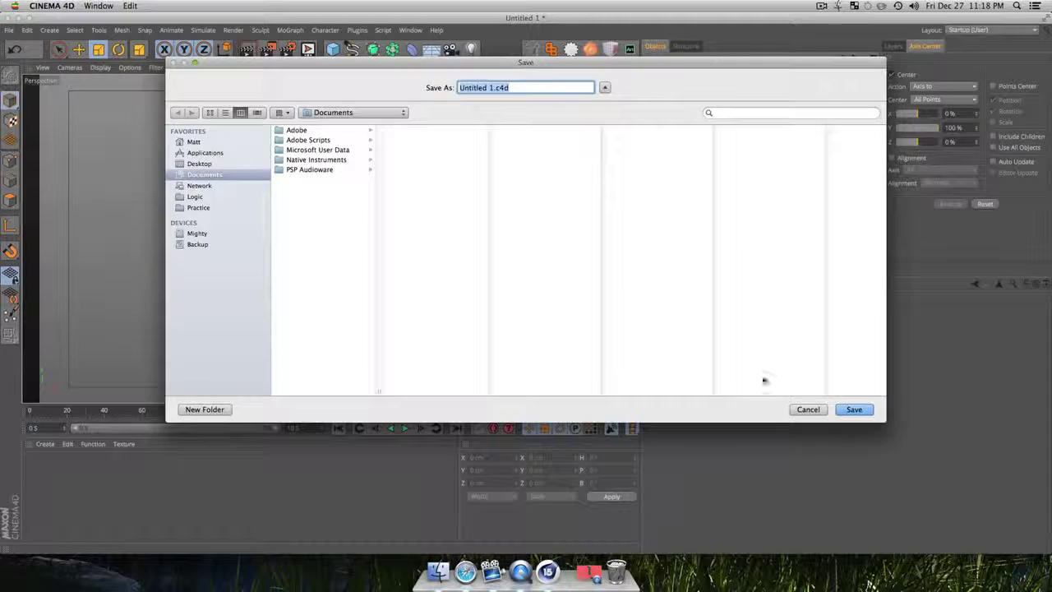
pyautogui.click(795, 411)
# Examine the extended barrel's open end and base rim from several angles
pyautogui.press('3')
pyautogui.moveTo(411, 239); pyautogui.dragTo(282, 268)
pyautogui.press('1')
pyautogui.press('3')
pyautogui.press('1')
pyautogui.moveTo(393, 285); pyautogui.dragTo(410, 345)
pyautogui.press('3')
pyautogui.click(674, 201)
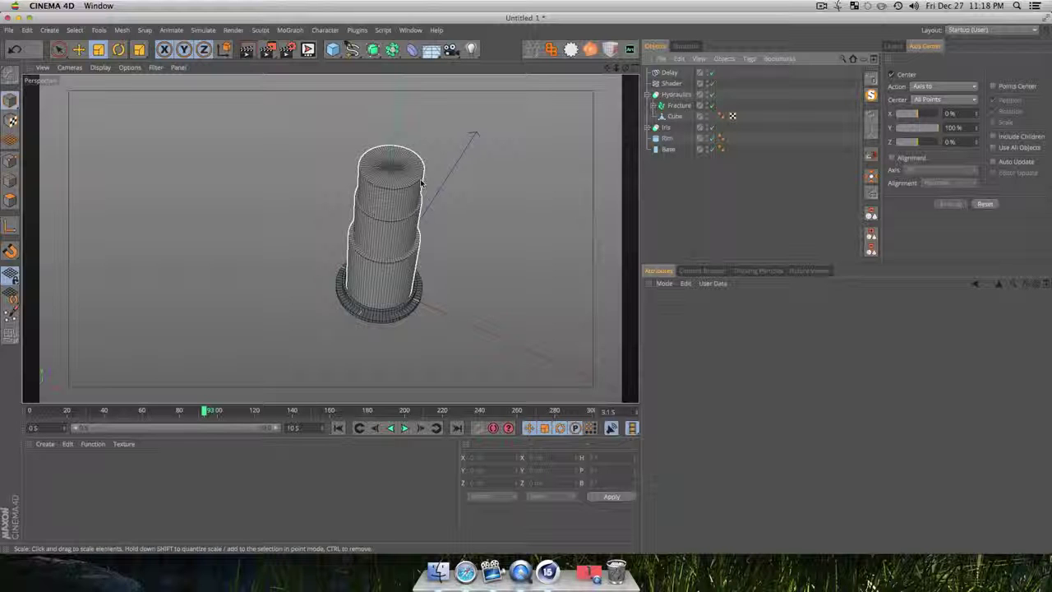
# Switch to QuickTime Player, scrub the reference movie S14 - Blaster Canon.mov to examine the barrel panels, and return to Cinema 4D
pyautogui.click(588, 571)
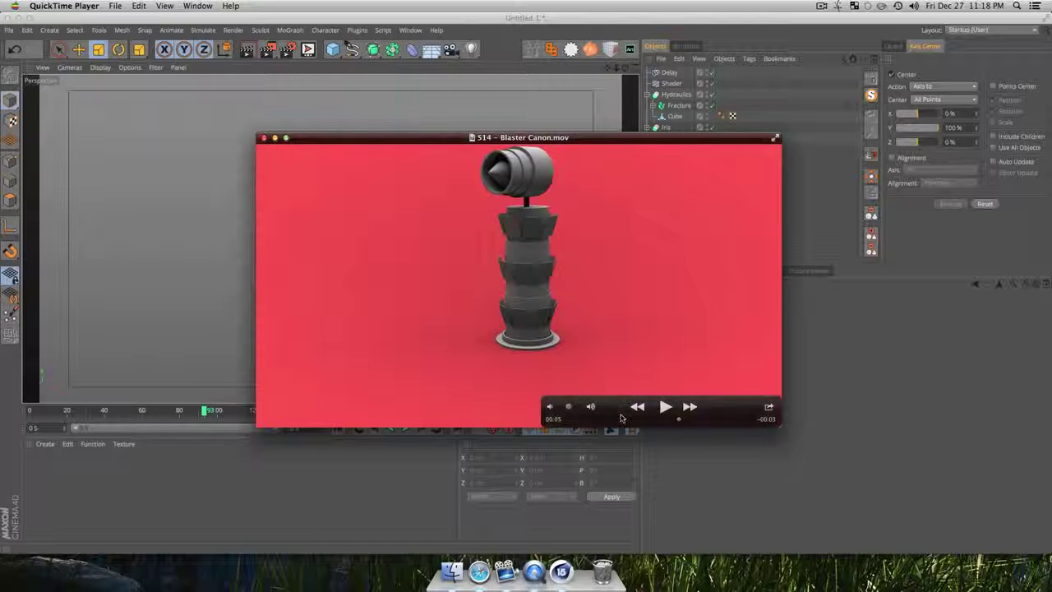
pyautogui.moveTo(621, 422); pyautogui.dragTo(644, 425)
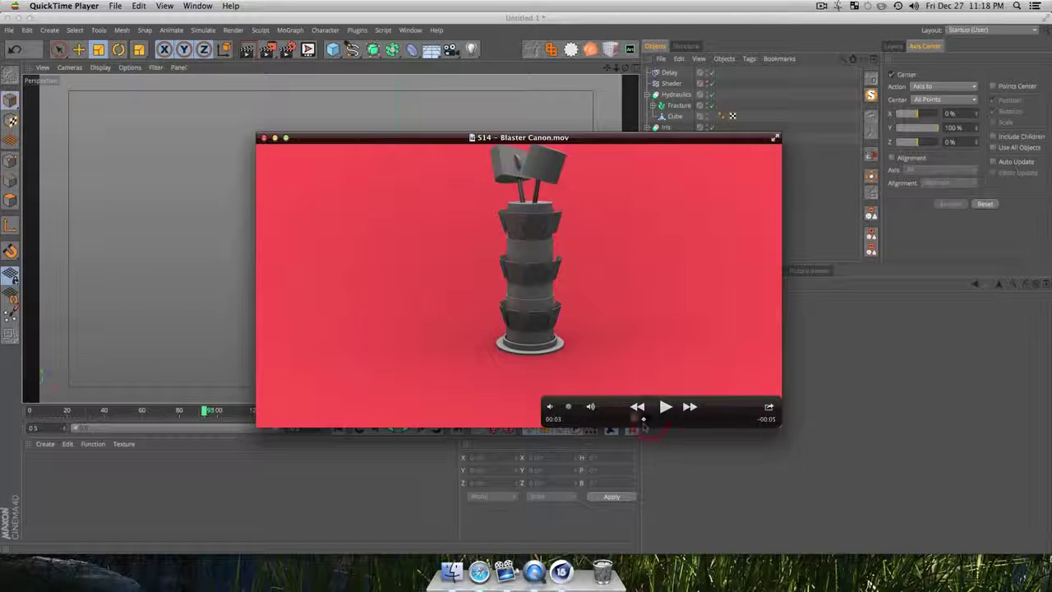
pyautogui.doubleClick(360, 138)
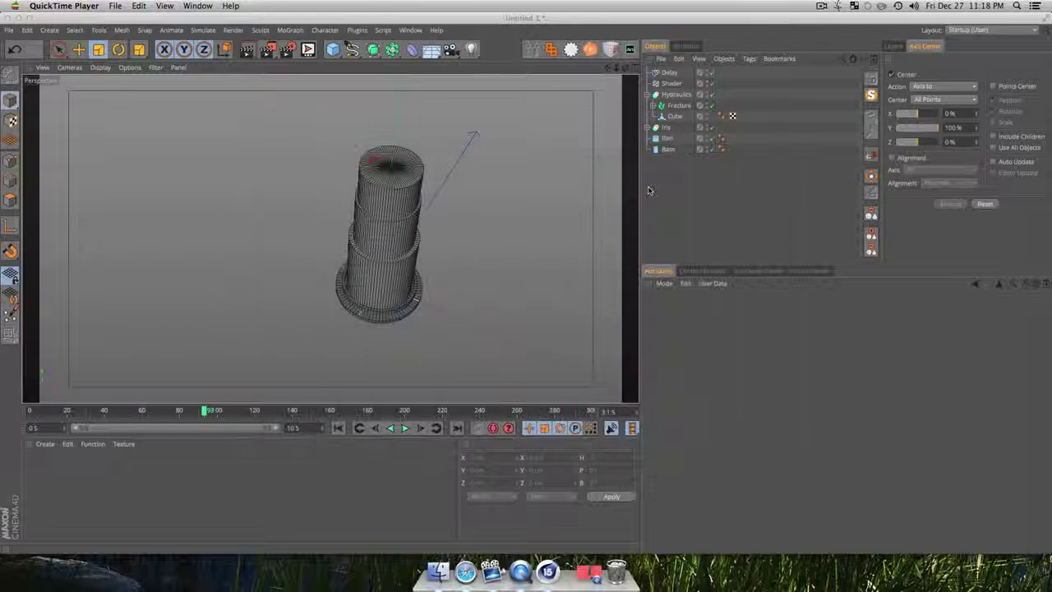
pyautogui.click(370, 164)
# Add a cube primitive and move it away from the barrel along Z to about 338 cm
pyautogui.press('3')
pyautogui.moveTo(434, 217); pyautogui.dragTo(305, 230)
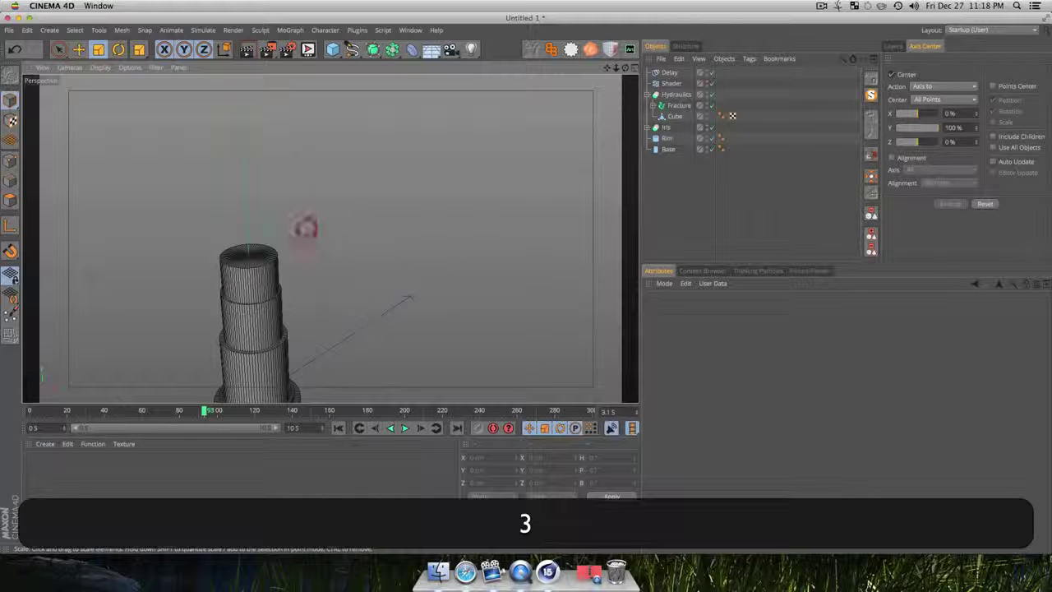
pyautogui.click(333, 50)
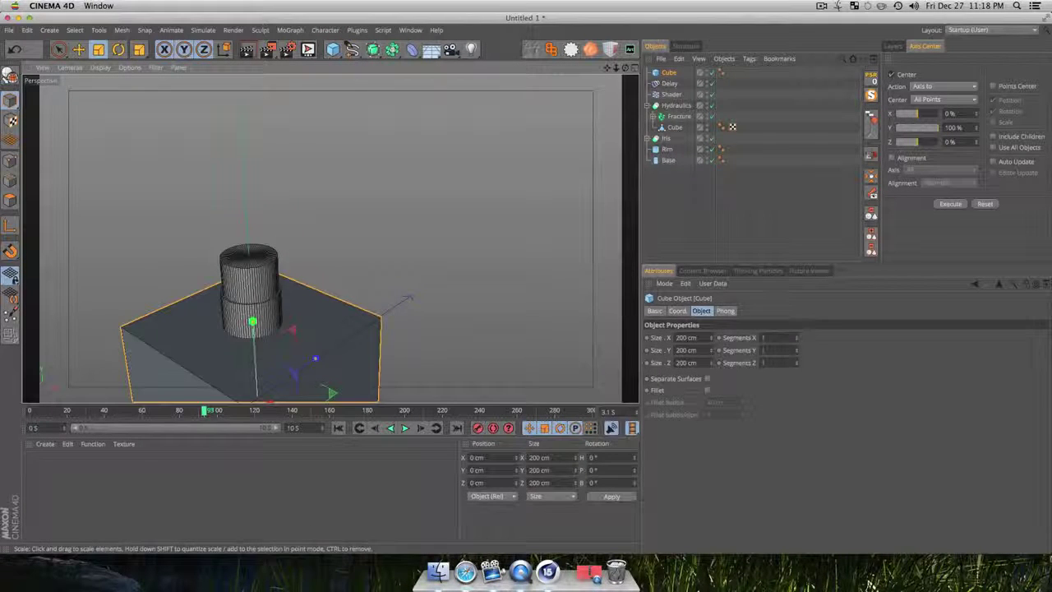
pyautogui.press('e')
pyautogui.moveTo(311, 360); pyautogui.dragTo(425, 207)
pyautogui.moveTo(490, 171); pyautogui.dragTo(317, 273)
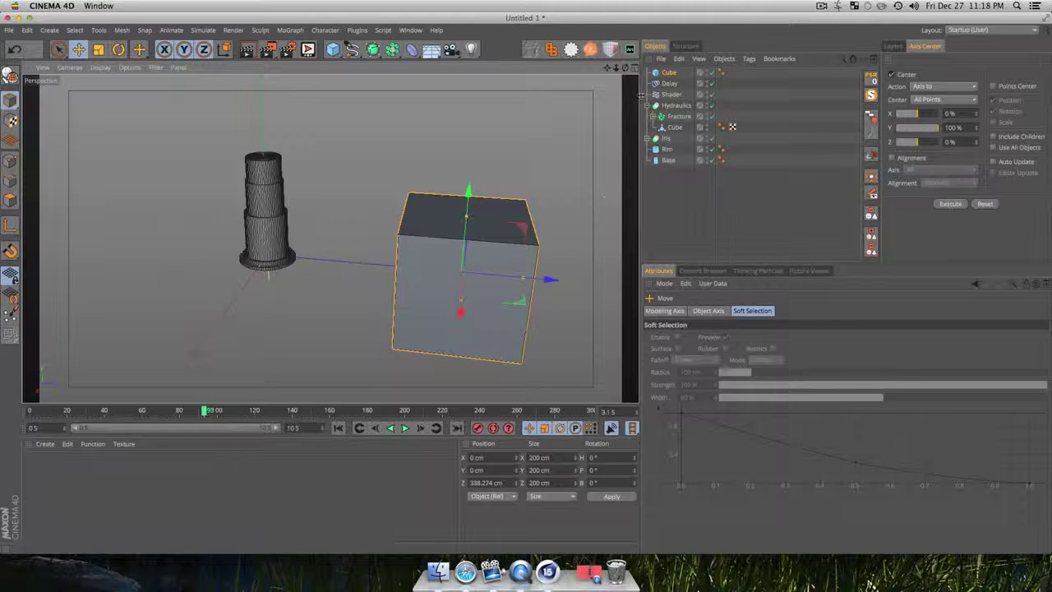
# Make the new cube editable and scale it to a slab about 7.6 cm thick in Z and 113 cm wide in X
pyautogui.press('c')
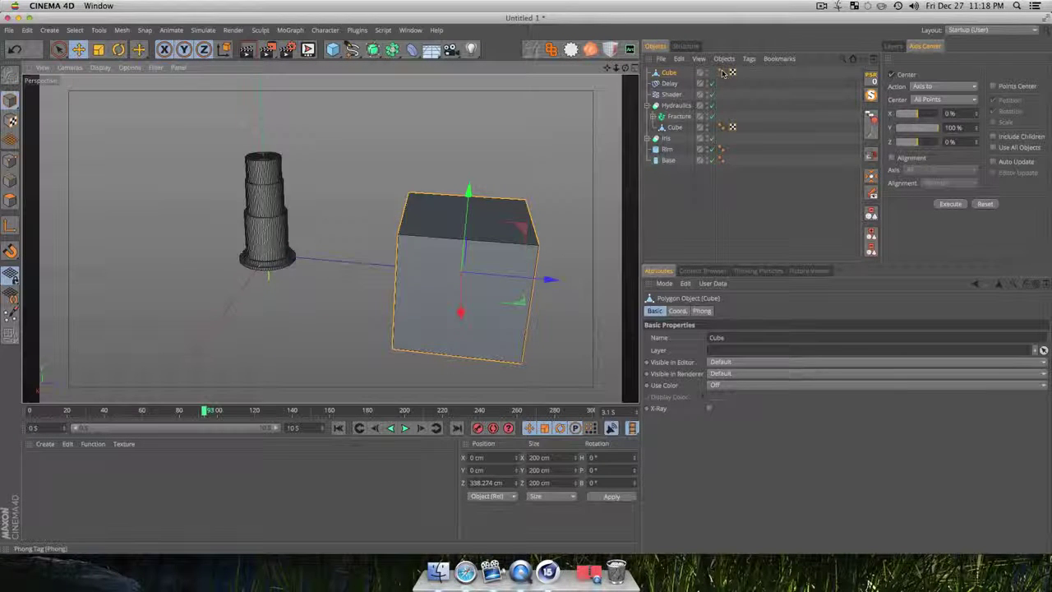
pyautogui.press('t')
pyautogui.moveTo(550, 281); pyautogui.dragTo(607, 276)
pyautogui.press('3')
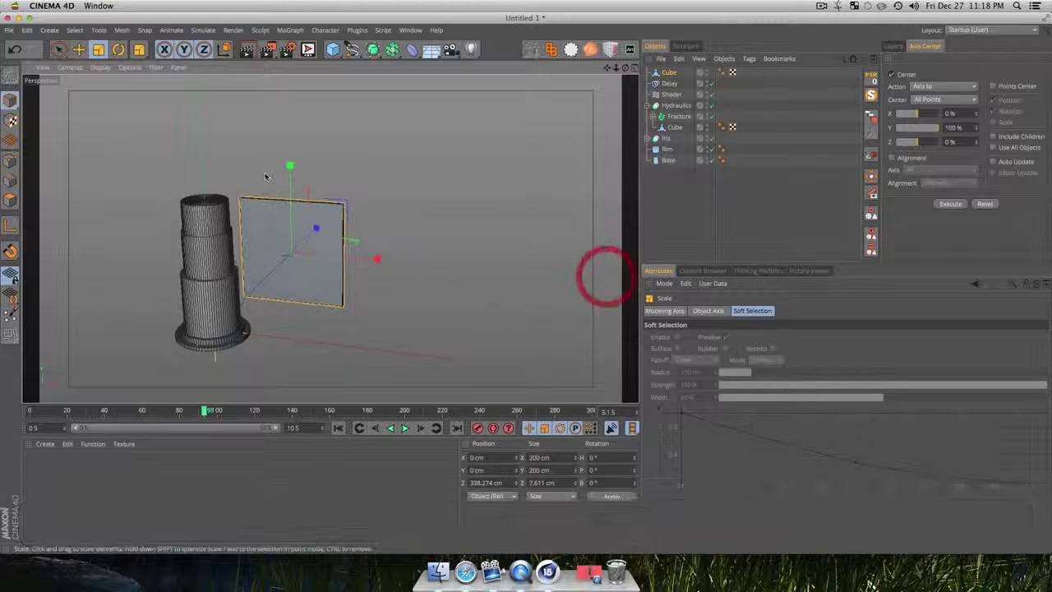
pyautogui.moveTo(377, 262); pyautogui.dragTo(168, 260)
pyautogui.press('3')
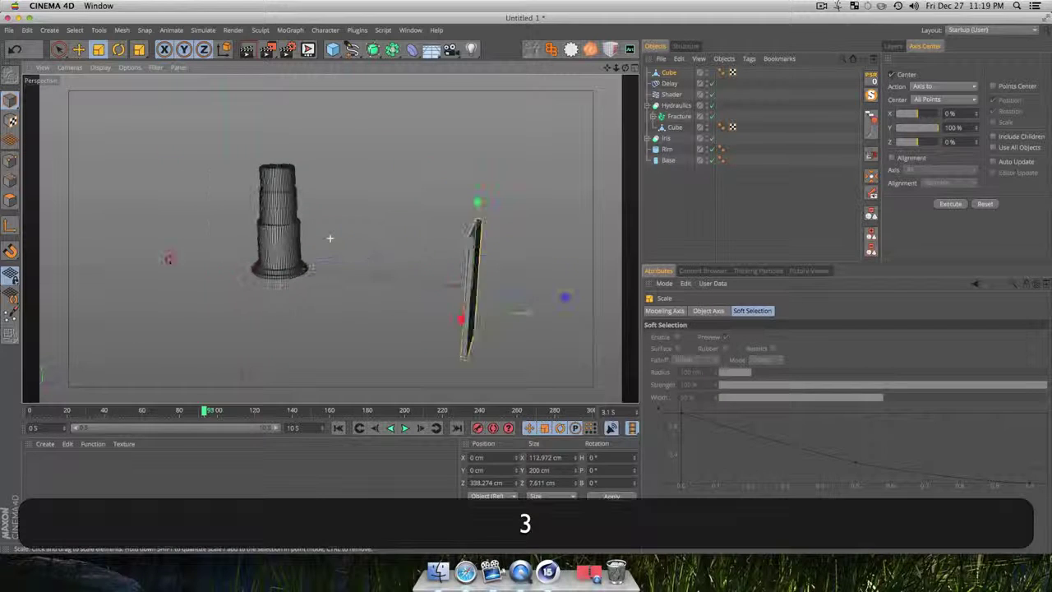
pyautogui.press('1')
pyautogui.press('3')
pyautogui.moveTo(449, 314); pyautogui.dragTo(485, 264)
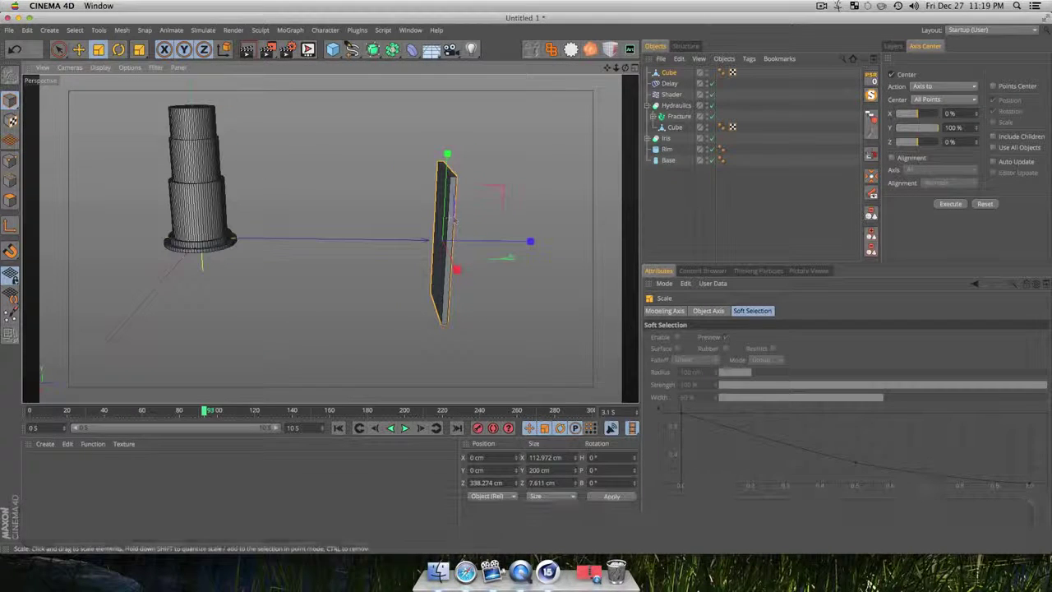
# Rename the thin slab object to Panel
pyautogui.click(683, 196)
pyautogui.click(670, 74)
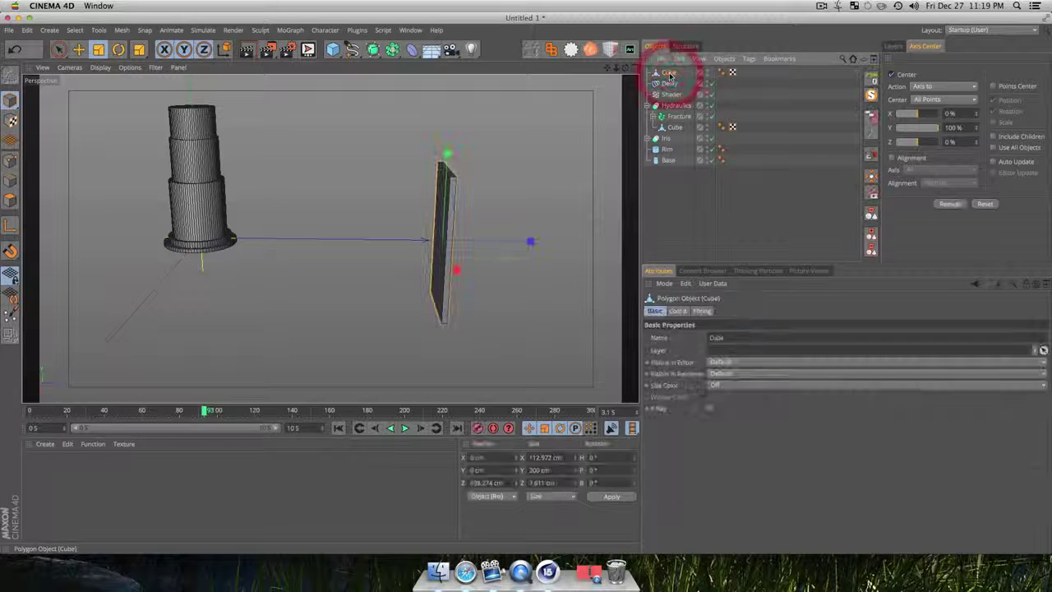
pyautogui.doubleClick(670, 73)
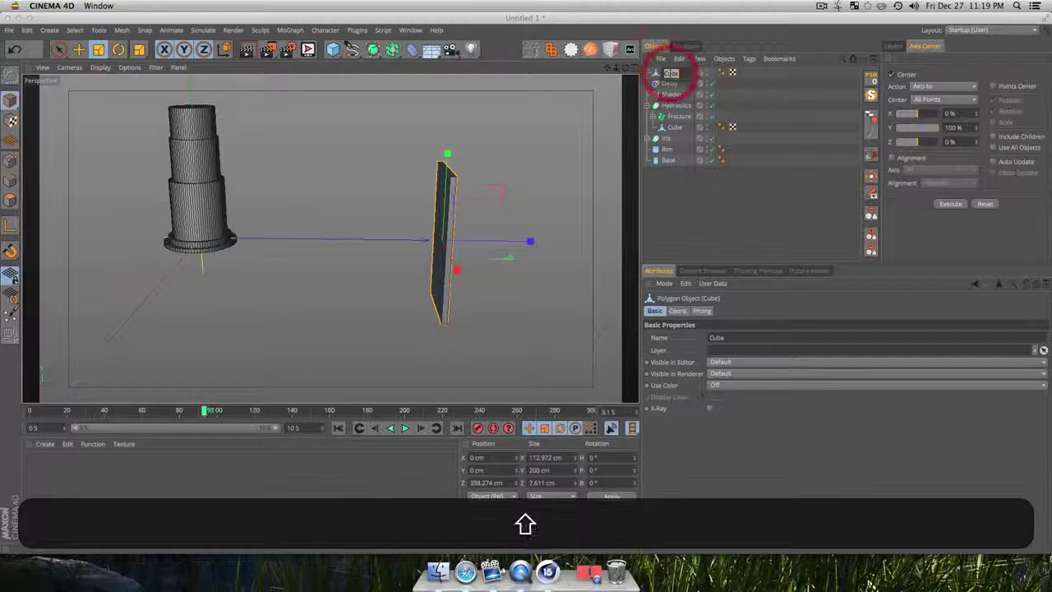
pyautogui.write('Panel')
pyautogui.press('Return')
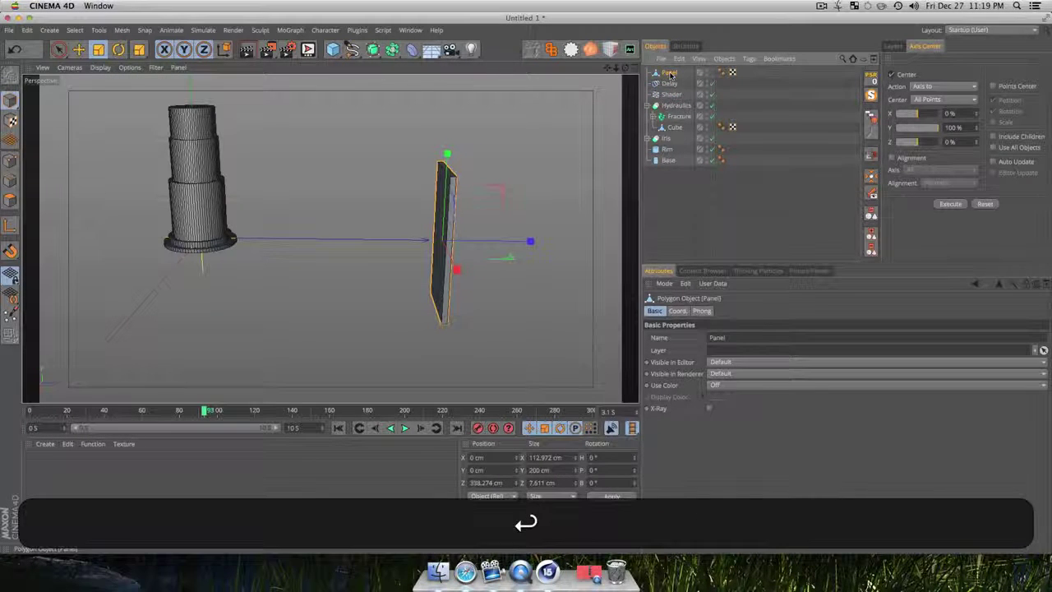
# Duplicate the Panel object directly below itself and rename the copy to Support 1
pyautogui.keyDown('super'); pyautogui.moveTo(671, 75); pyautogui.dragTo(672, 79); pyautogui.keyUp('super')
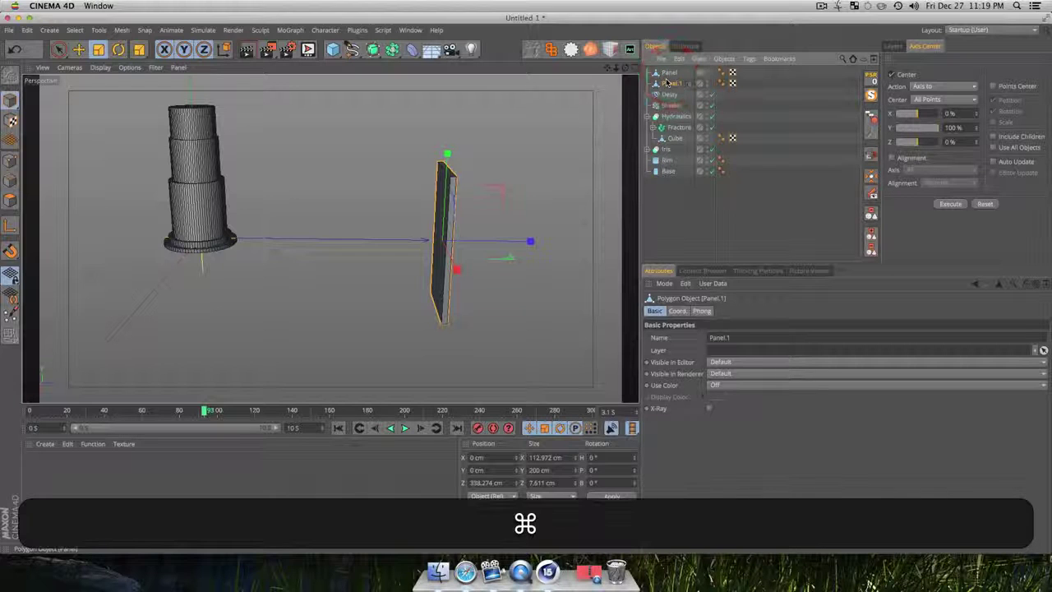
pyautogui.doubleClick(674, 85)
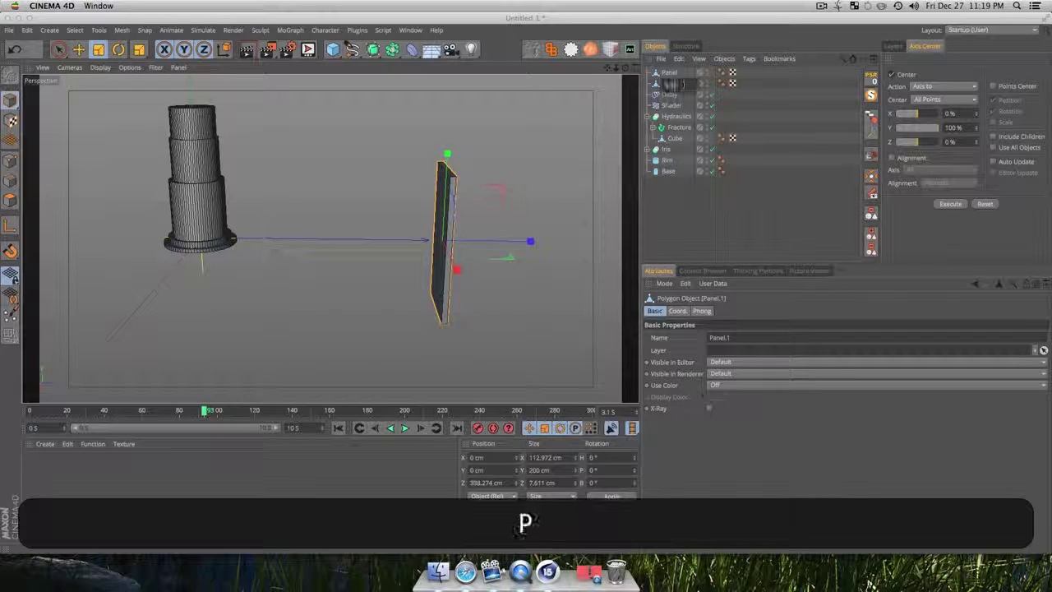
pyautogui.write('Support 1')
pyautogui.press('Return')
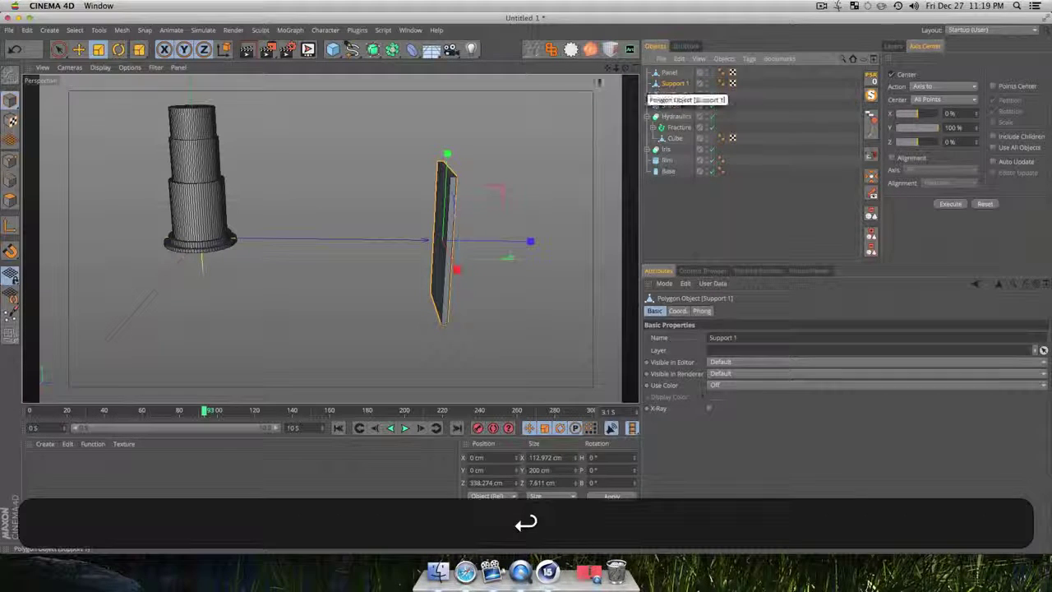
# Scale Support 1 into a bar about 9.4 × 8.7 × 139 cm and move it to Z about 266 cm, ending against the Panel
pyautogui.moveTo(447, 157); pyautogui.dragTo(457, 269)
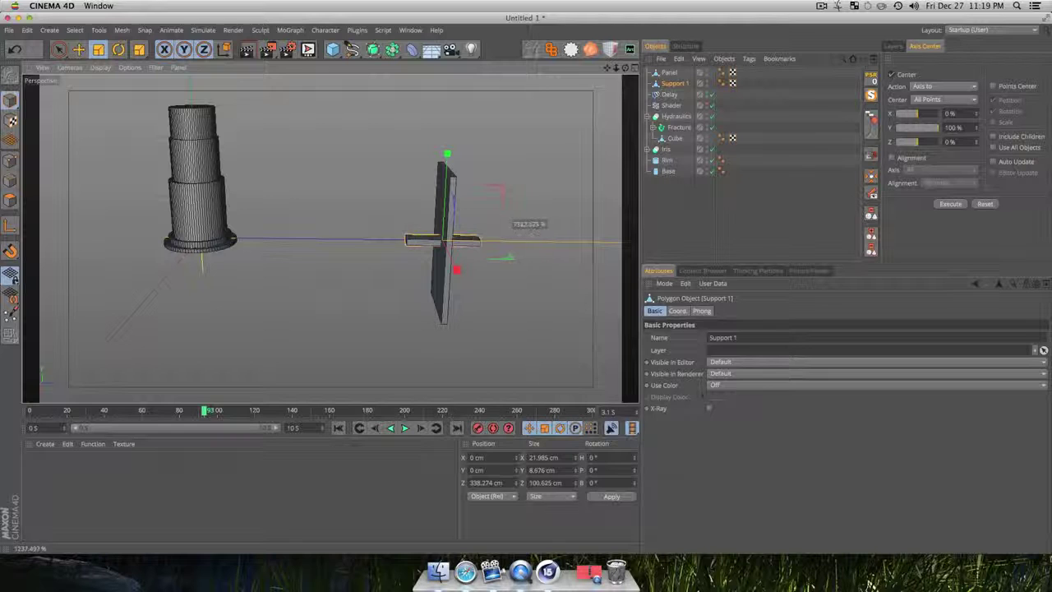
pyautogui.press('e')
pyautogui.moveTo(518, 244); pyautogui.dragTo(461, 256)
pyautogui.press('3')
pyautogui.moveTo(461, 257); pyautogui.dragTo(545, 177)
pyautogui.press('t')
# Duplicate the support bar upward to Y about 82 cm and place the copy below Support 1 in the object hierarchy
pyautogui.press('e')
pyautogui.press('3')
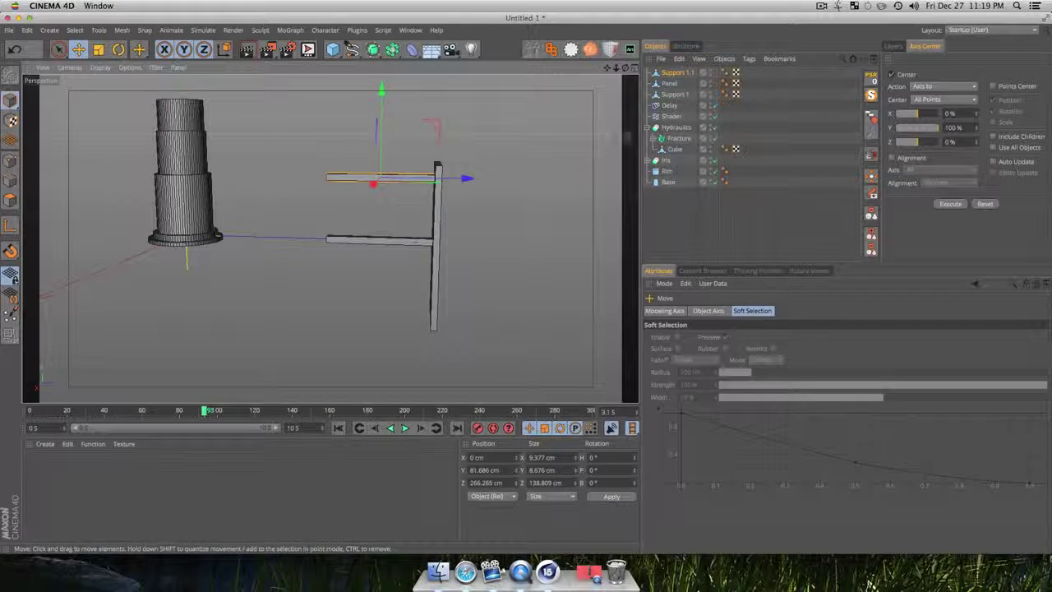
pyautogui.moveTo(693, 74); pyautogui.dragTo(679, 99)
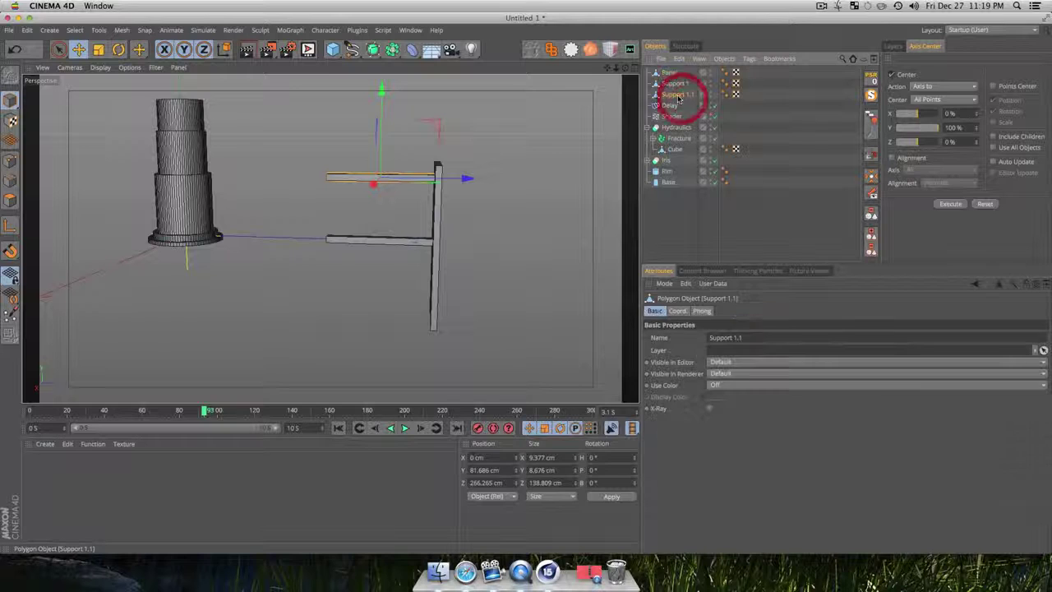
# Parent both support bars to the Panel object
pyautogui.click(674, 84)
pyautogui.keyDown('shift'); pyautogui.click(674, 93); pyautogui.keyUp('shift')
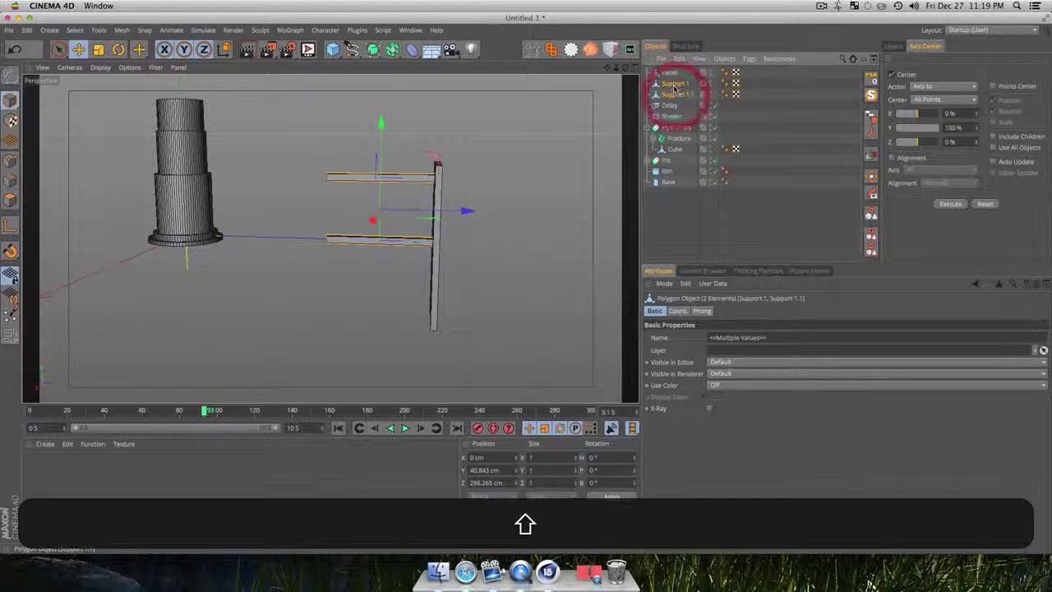
pyautogui.moveTo(672, 76); pyautogui.dragTo(673, 74)
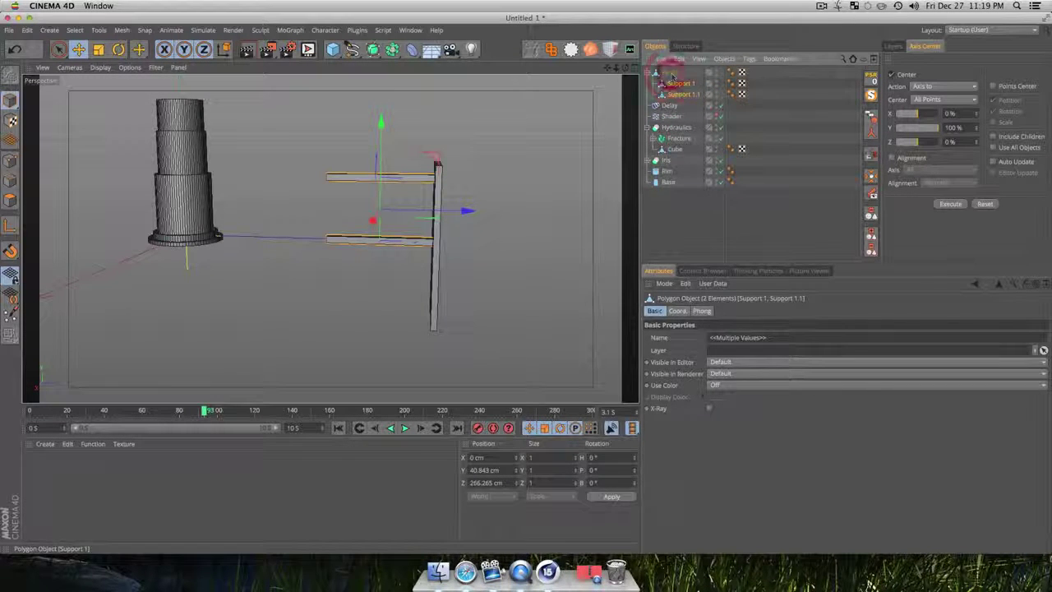
pyautogui.click(709, 199)
# Try to move the Panel's axis to its corner using Axis Center values of -100% on X, Y and Z
pyautogui.click(673, 75)
pyautogui.press('3')
pyautogui.moveTo(406, 243)
pyautogui.mouseDown()
pyautogui.moveTo(329, 250)
pyautogui.moveTo(405, 249)
pyautogui.mouseUp()
pyautogui.moveTo(910, 127); pyautogui.dragTo(870, 123)
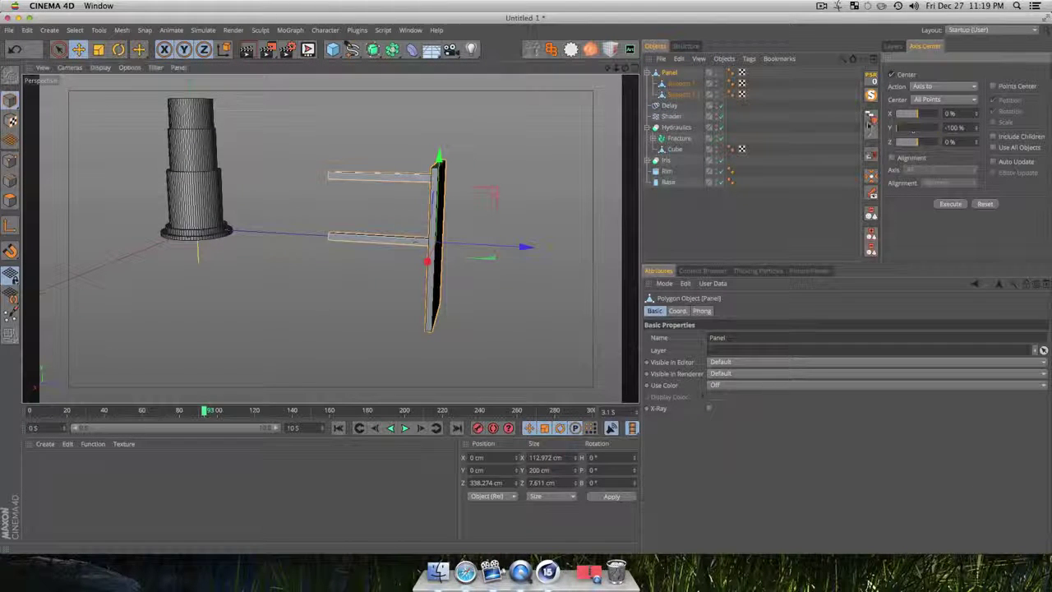
pyautogui.press('super+z')
pyautogui.click(911, 115)
pyautogui.press('super+z')
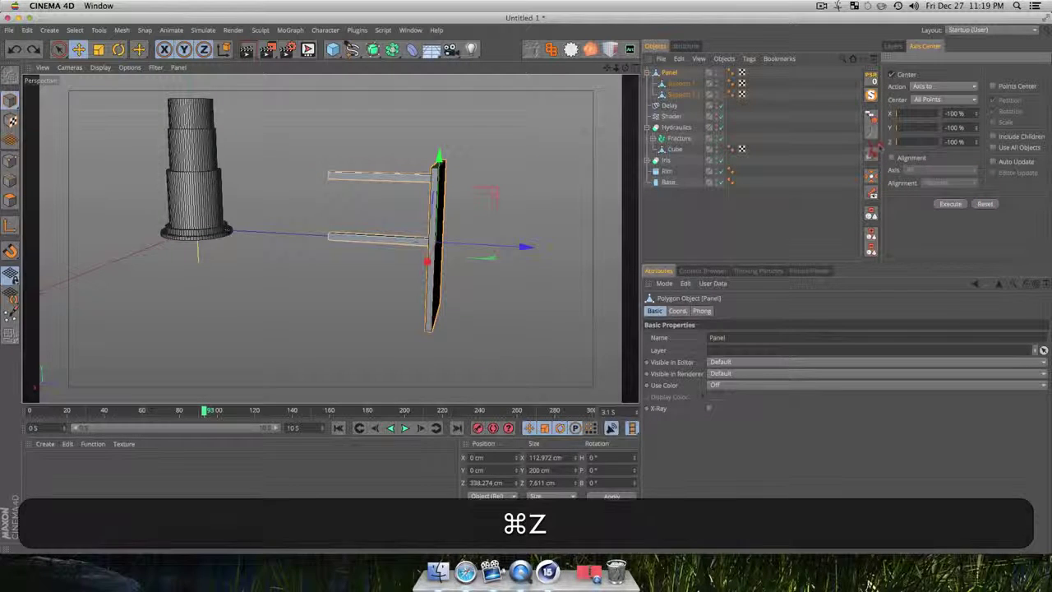
pyautogui.click(945, 204)
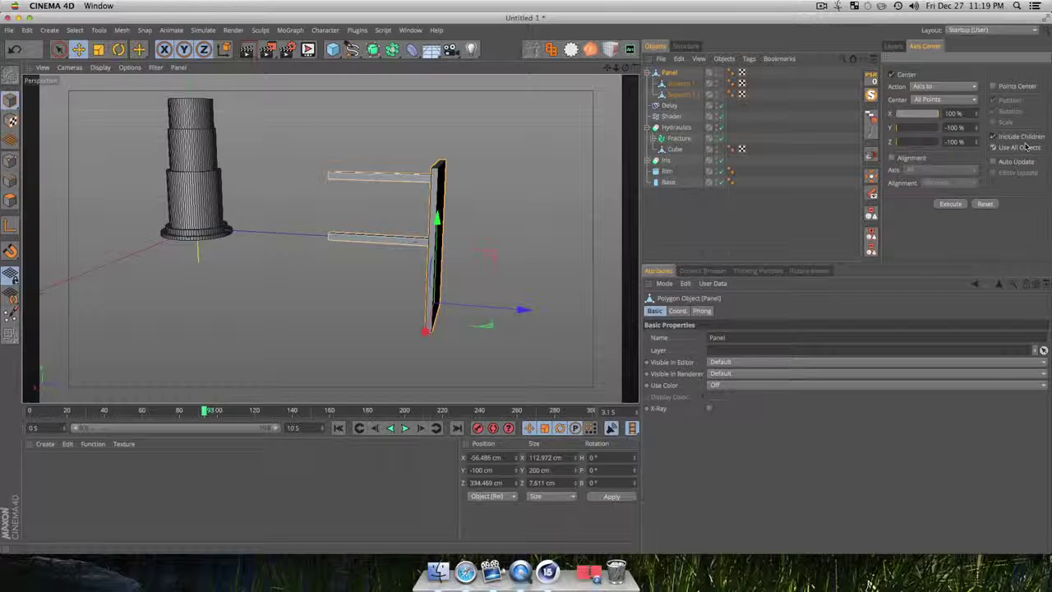
# Recentre the Panel's axis with Include Children and Use All Objects enabled, using X 100%, Y 0% and Z 0%
pyautogui.press('3')
pyautogui.moveTo(330, 239); pyautogui.dragTo(468, 261)
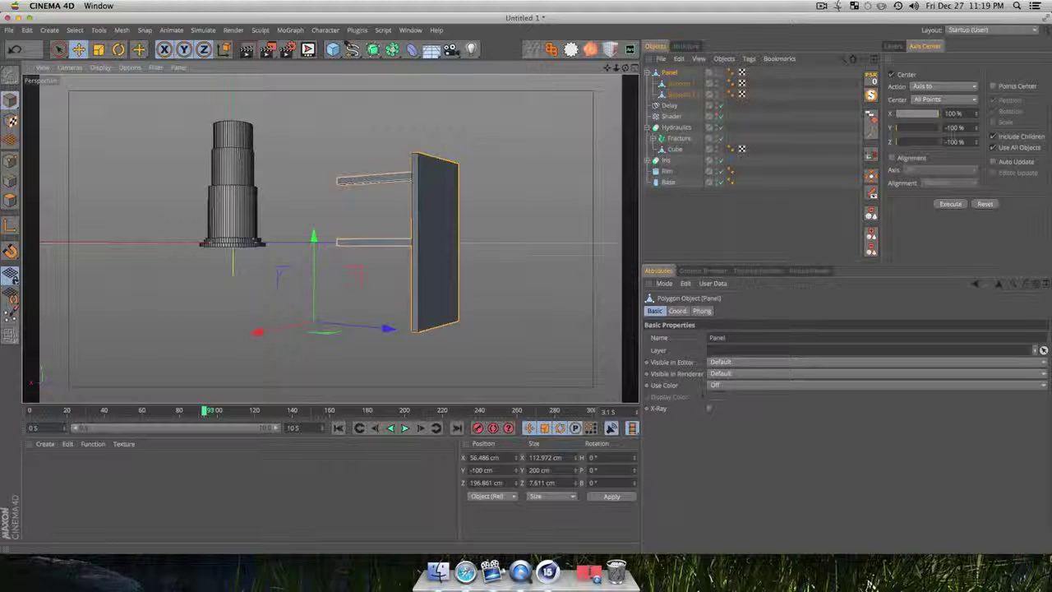
pyautogui.moveTo(966, 142); pyautogui.dragTo(873, 143)
pyautogui.write('0')
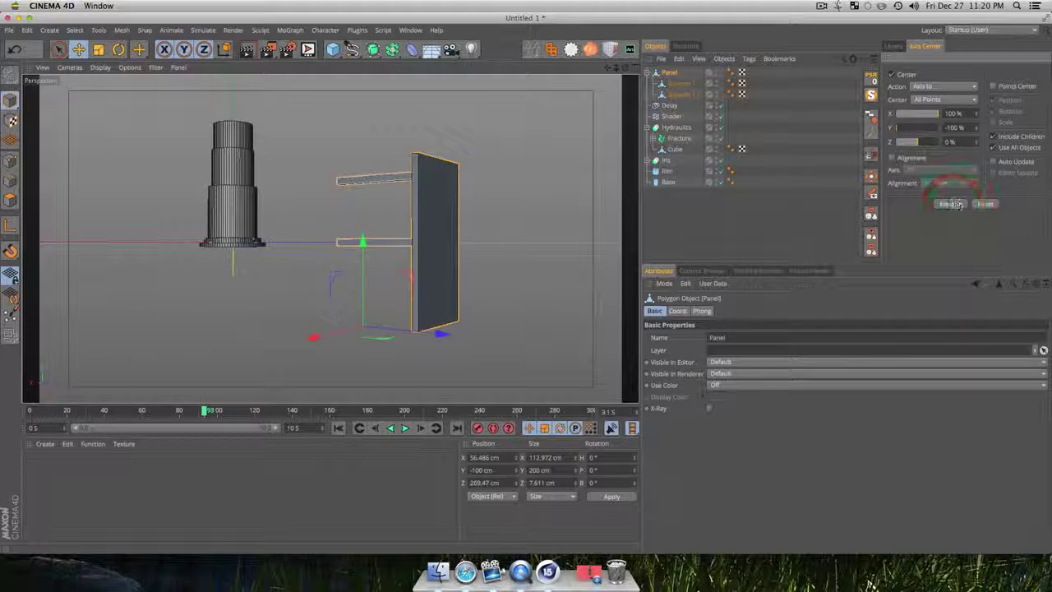
pyautogui.press('super+z')
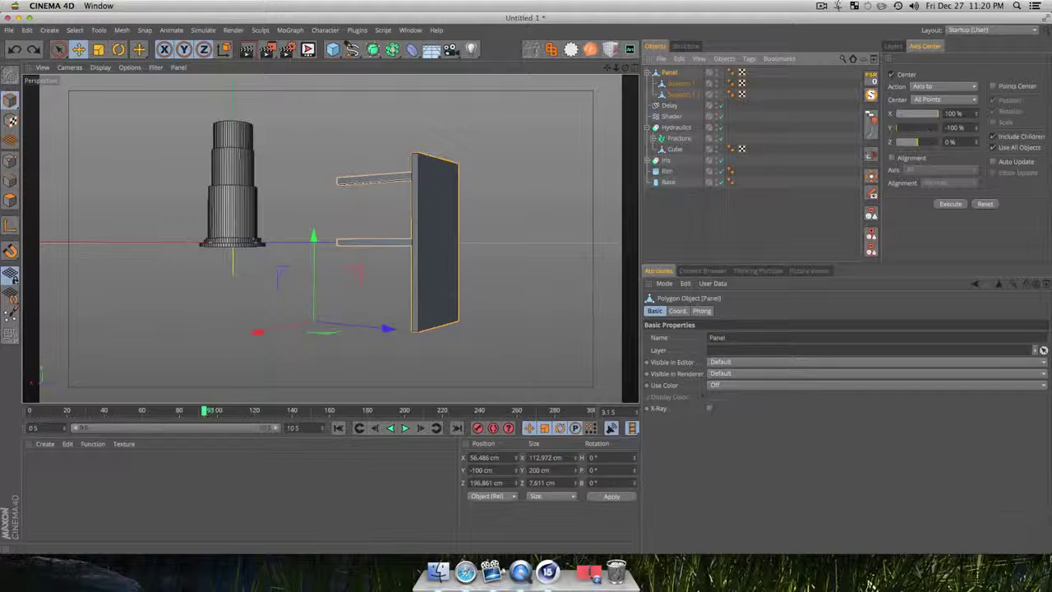
pyautogui.write('0')
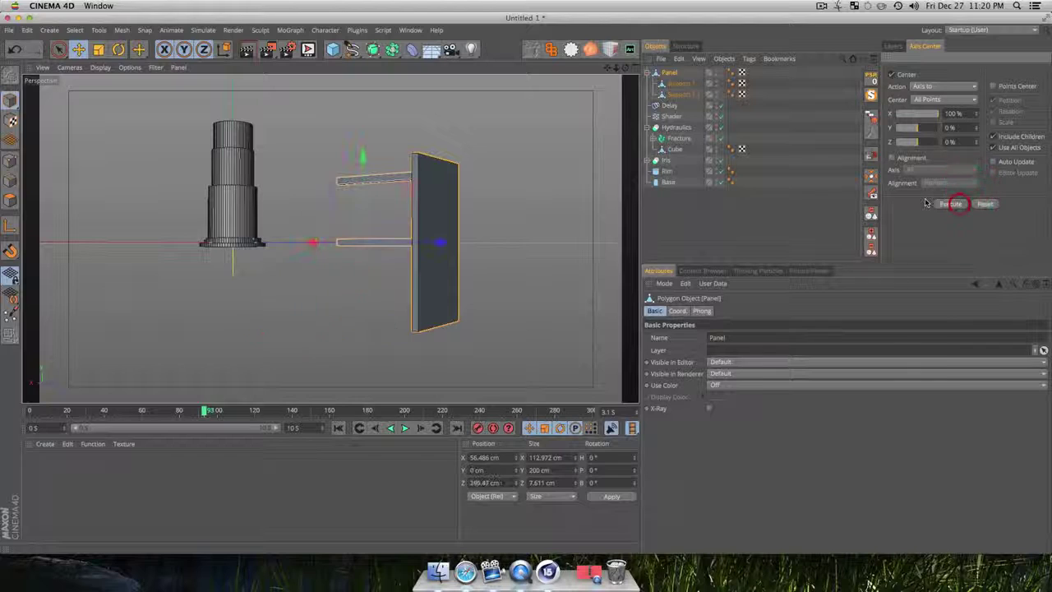
pyautogui.click(704, 217)
# Scale the Panel together with its supports uniformly down to a panel size of about 50 × 88 × 3.3 cm
pyautogui.press('3')
pyautogui.moveTo(329, 239); pyautogui.dragTo(512, 274)
pyautogui.press('1')
pyautogui.moveTo(388, 244); pyautogui.dragTo(388, 279)
pyautogui.press('3')
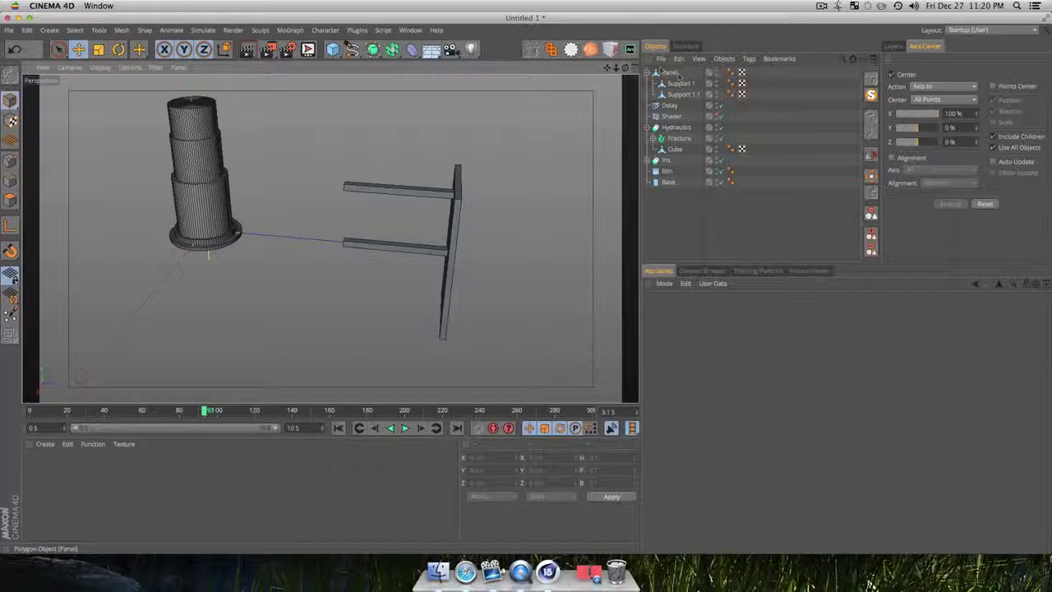
pyautogui.click(670, 73)
pyautogui.press('t')
pyautogui.moveTo(557, 180); pyautogui.dragTo(478, 240)
pyautogui.press('3')
pyautogui.click(711, 191)
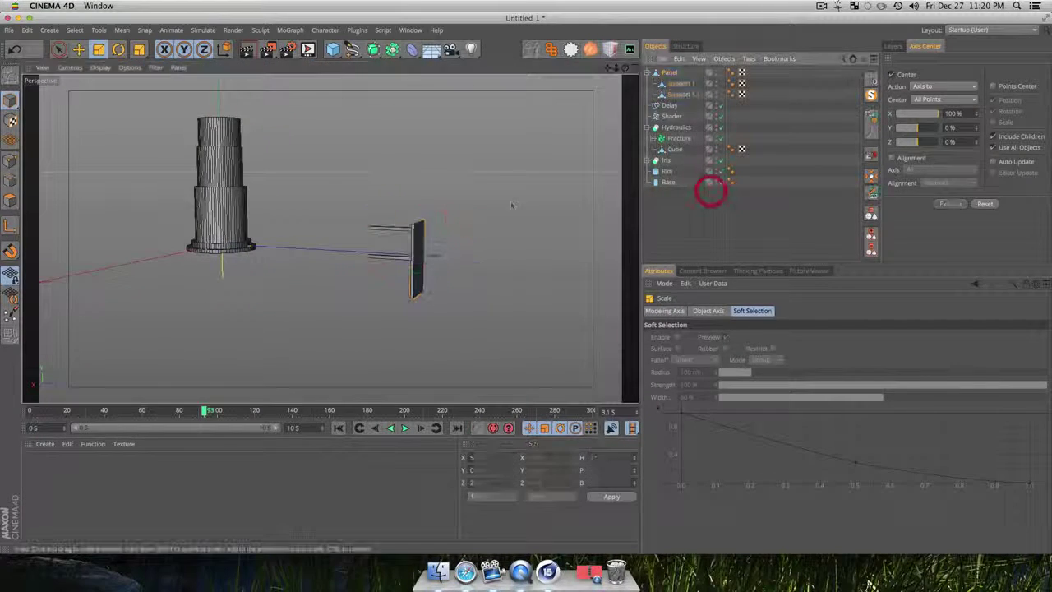
# Add a MoGraph Cloner and make the Panel with its supports its child
pyautogui.click(293, 30)
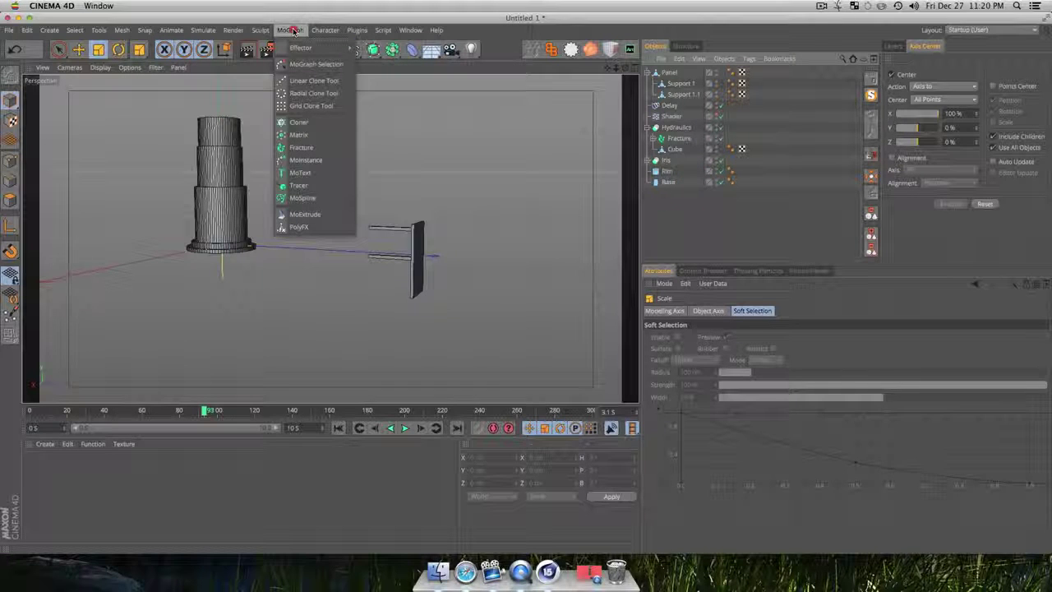
pyautogui.click(307, 122)
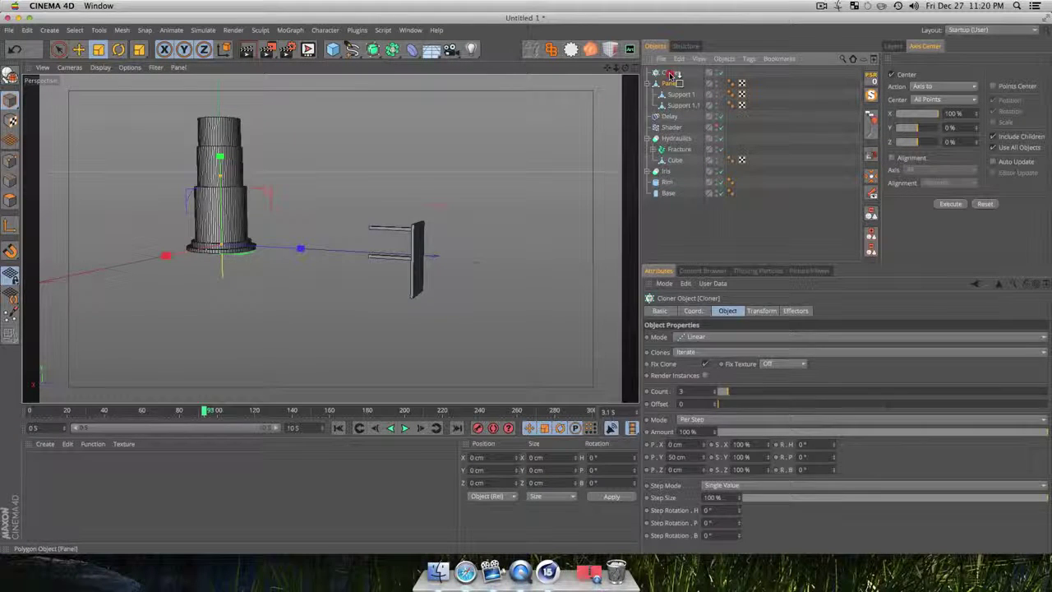
pyautogui.moveTo(672, 74); pyautogui.dragTo(671, 73)
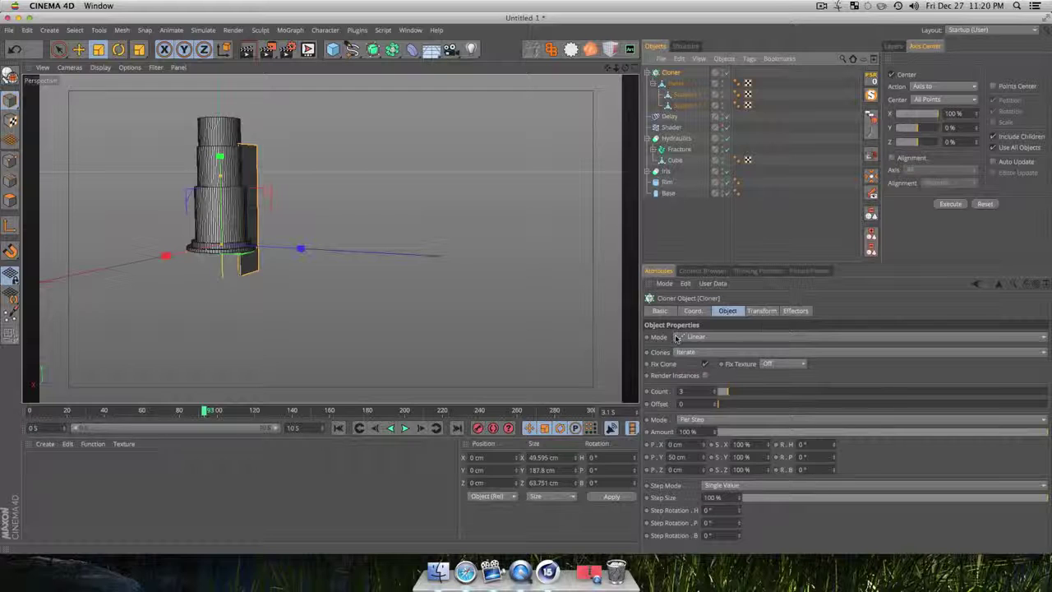
# Set the Cloner to Radial mode in the XZ plane so five panels surround the barrel
pyautogui.click(703, 337)
pyautogui.click(693, 374)
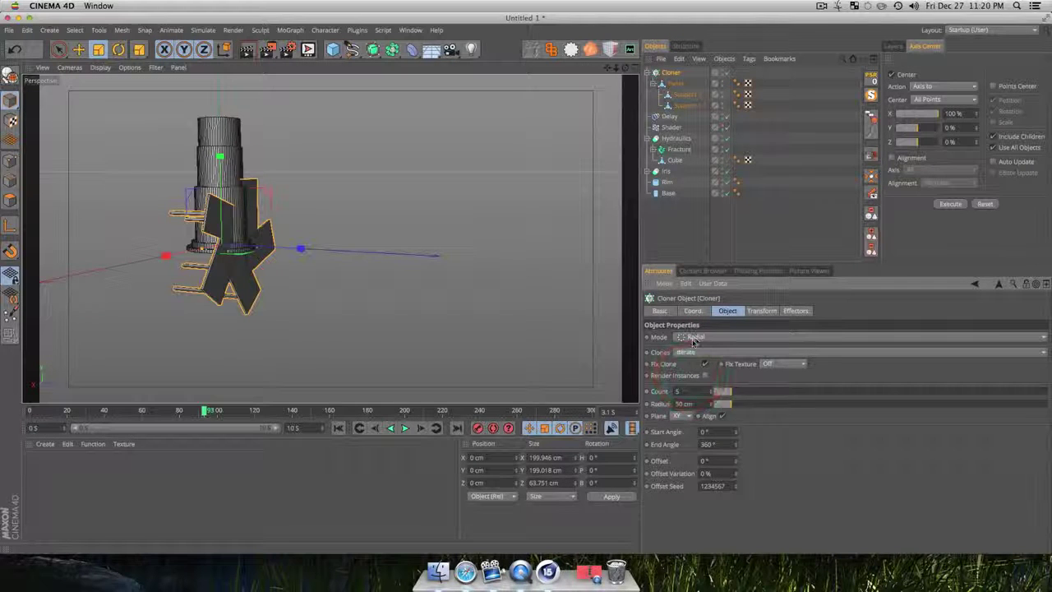
pyautogui.click(678, 451)
pyautogui.press('3')
pyautogui.moveTo(195, 230); pyautogui.dragTo(466, 373)
pyautogui.press('1')
pyautogui.moveTo(410, 298); pyautogui.dragTo(448, 313)
pyautogui.press('3')
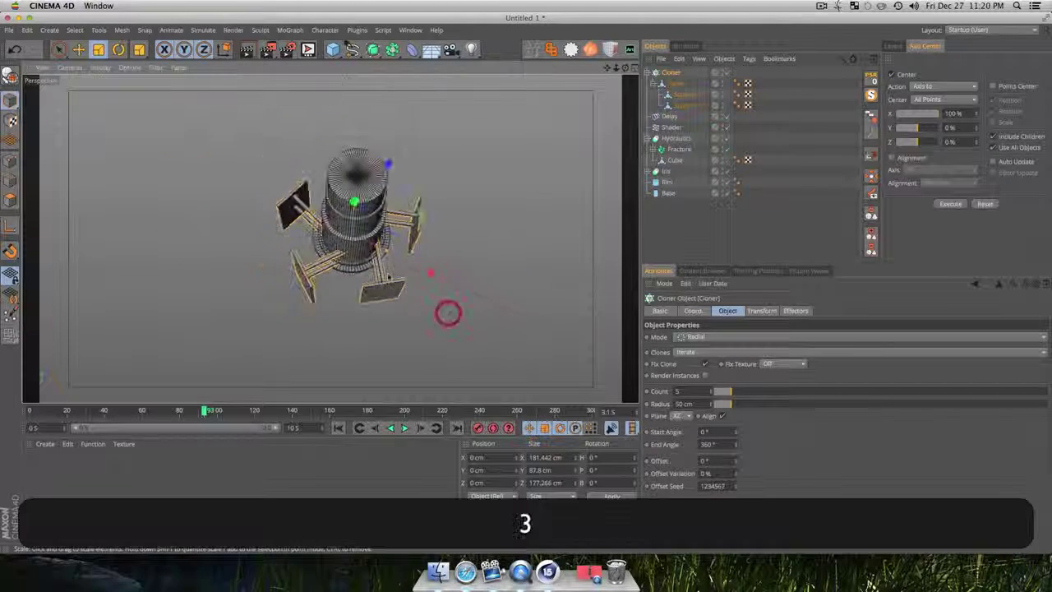
pyautogui.moveTo(390, 273); pyautogui.dragTo(321, 305)
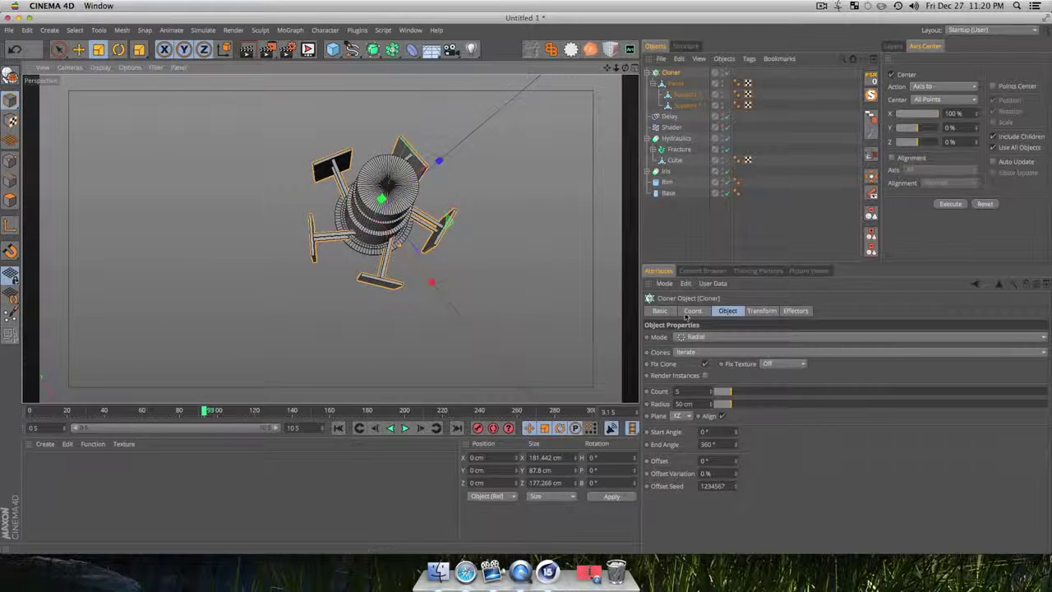
pyautogui.moveTo(430, 287)
pyautogui.mouseDown()
pyautogui.moveTo(390, 218)
pyautogui.moveTo(410, 138)
pyautogui.mouseUp()
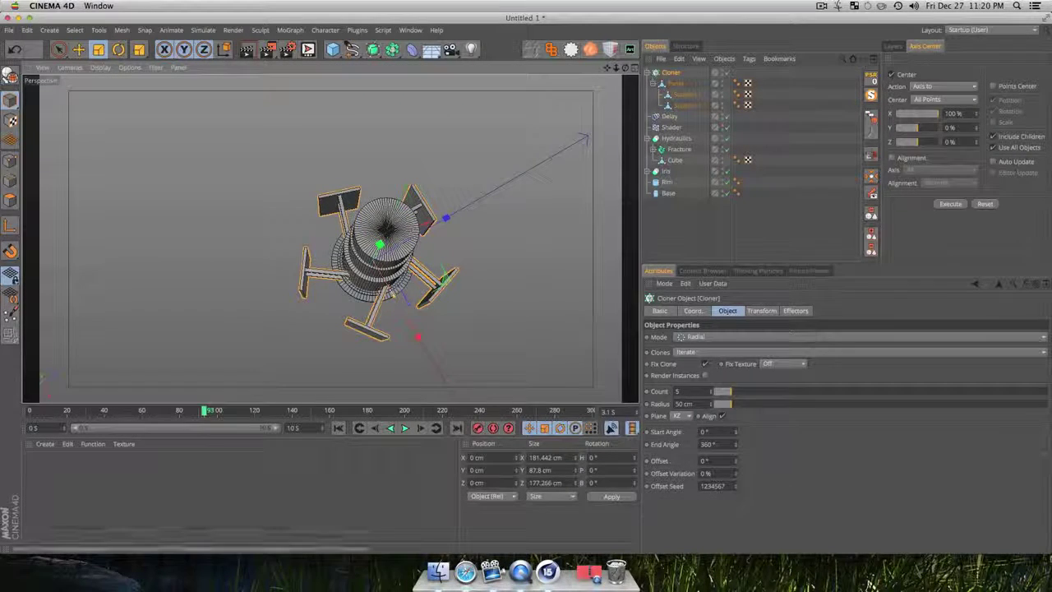
# Set the clones' heading rotation (R.H) to 32° in the Cloner's transform so the supports point toward the barrel
pyautogui.click(761, 311)
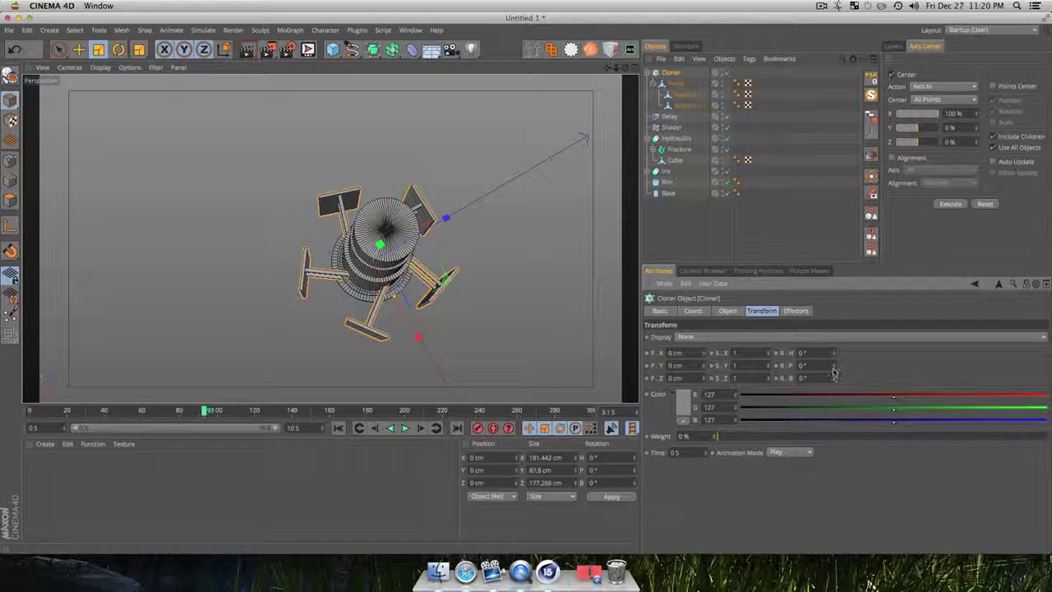
pyautogui.press('super+z')
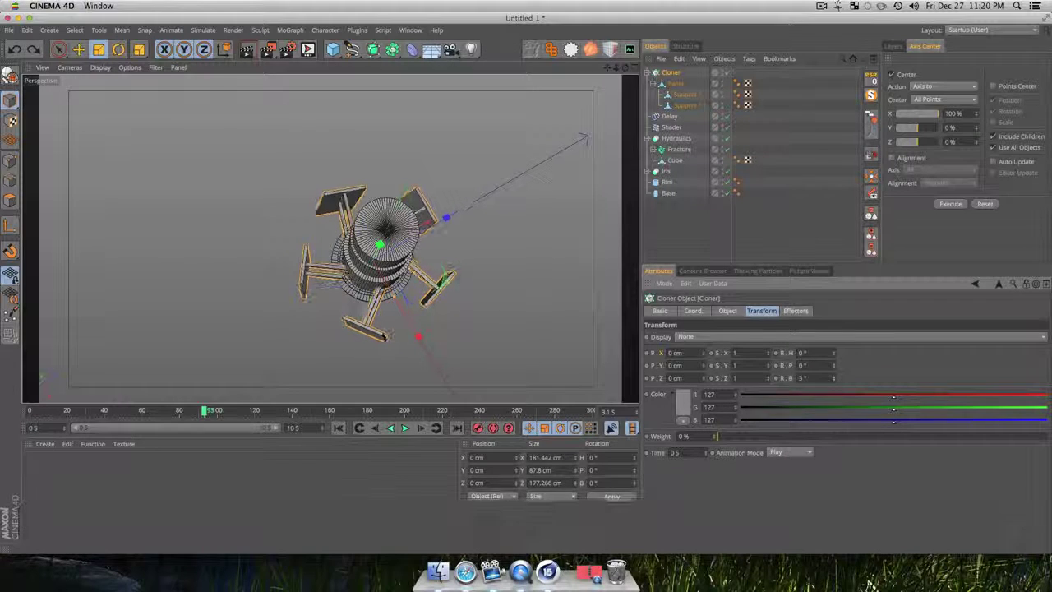
pyautogui.press('super+z')
pyautogui.moveTo(834, 352); pyautogui.dragTo(834, 348)
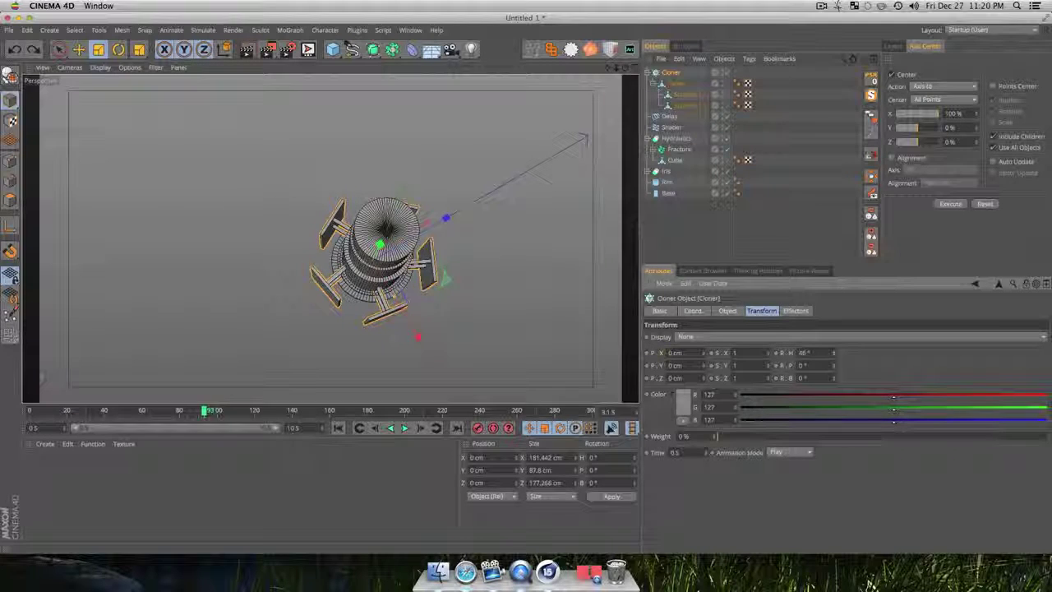
pyautogui.press('3')
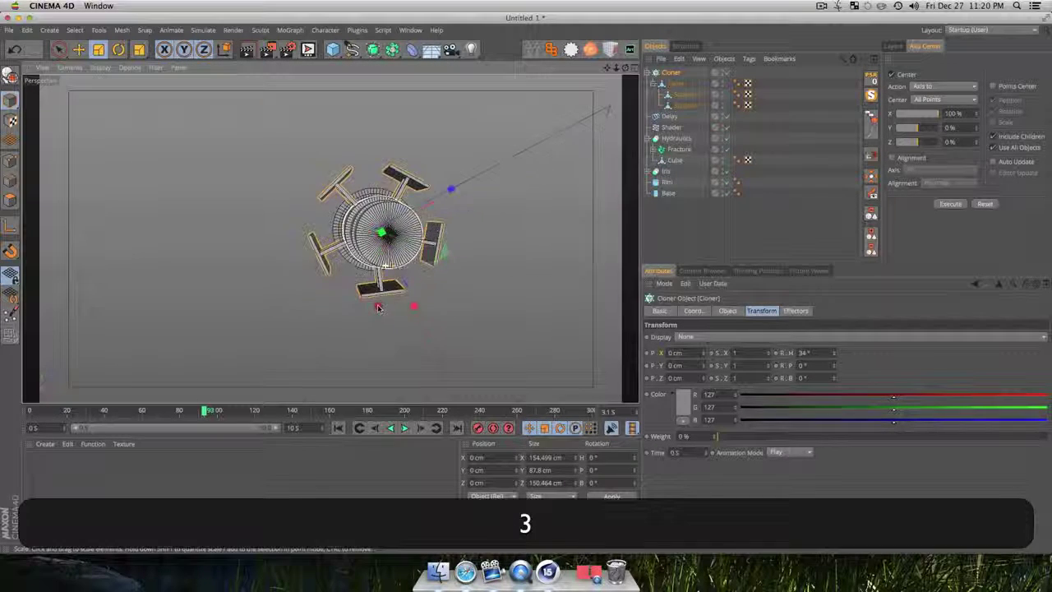
pyautogui.click(378, 306)
pyautogui.press('F2')
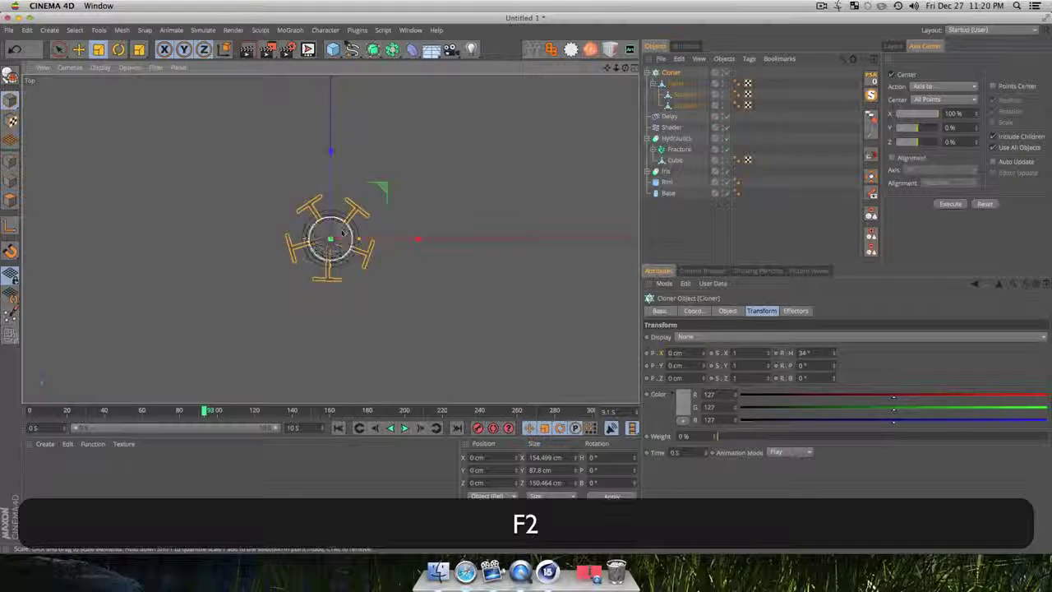
pyautogui.scroll(8, 343, 232)
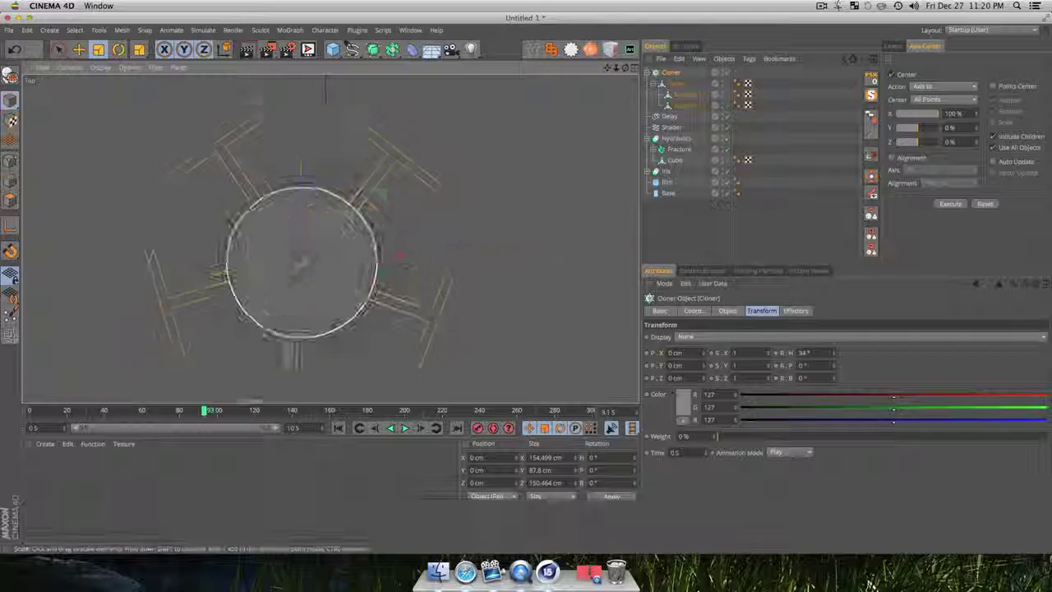
pyautogui.click(832, 356)
pyautogui.click(833, 356)
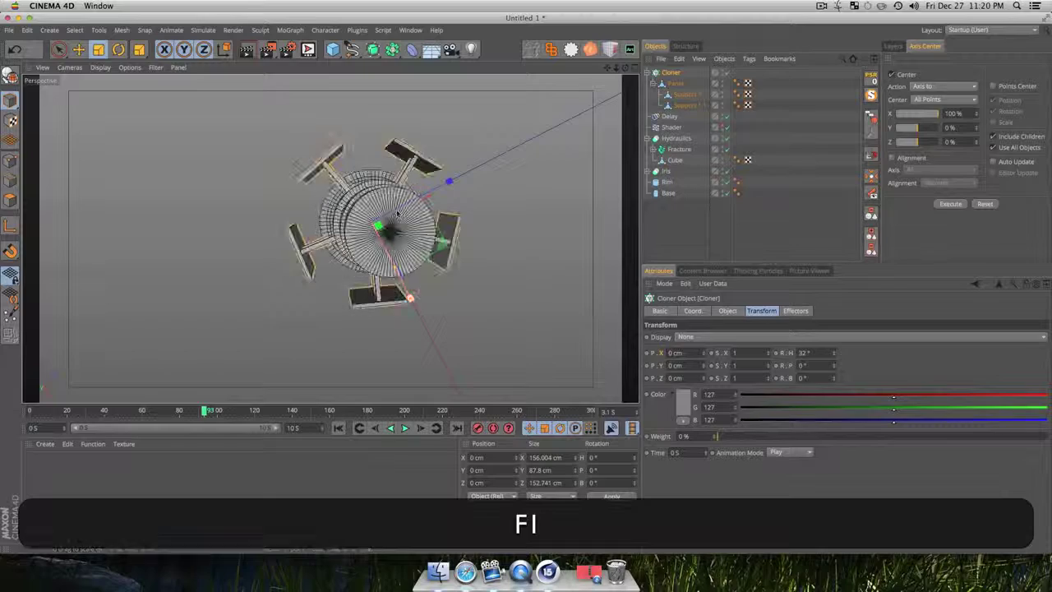
# Scale the Panel inside the Cloner uniformly down to about 34 × 60 × 2.3 cm
pyautogui.press('3')
pyautogui.moveTo(384, 295); pyautogui.dragTo(460, 172)
pyautogui.press('1')
pyautogui.press('3')
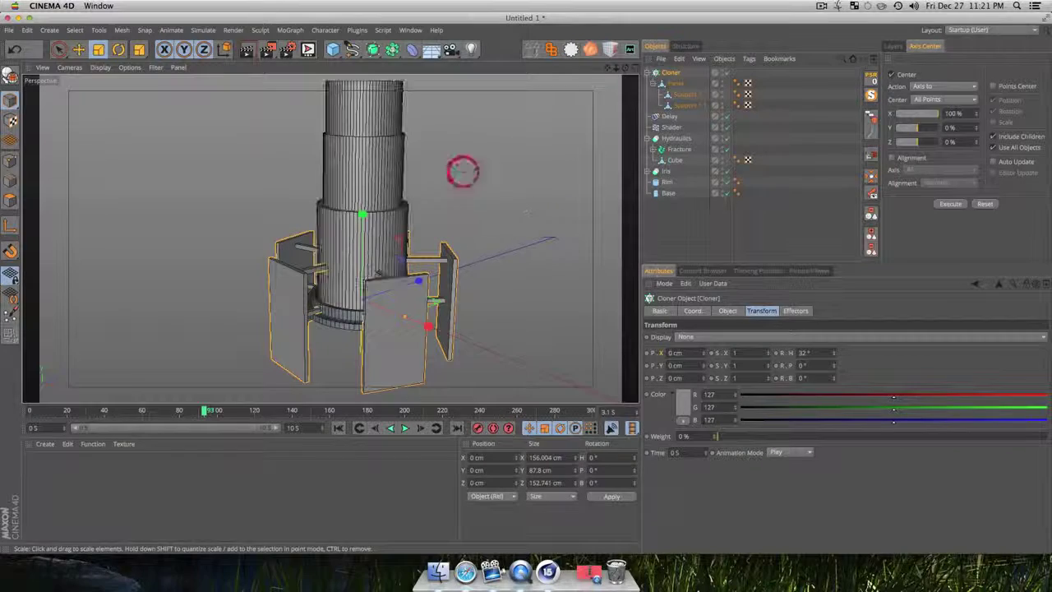
pyautogui.click(670, 73)
pyautogui.click(674, 83)
pyautogui.press('t')
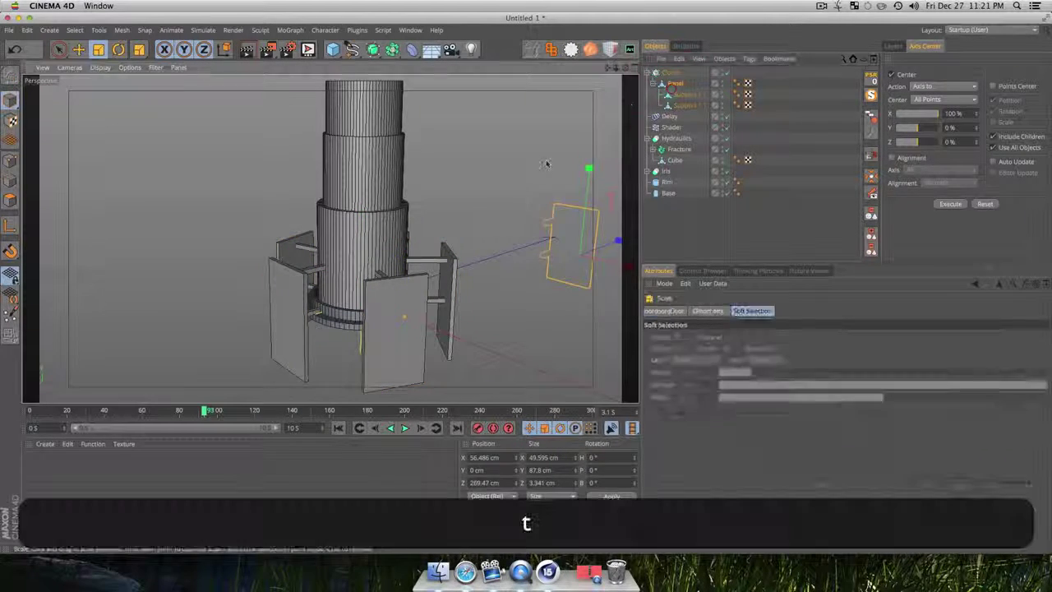
pyautogui.moveTo(459, 238); pyautogui.dragTo(460, 230)
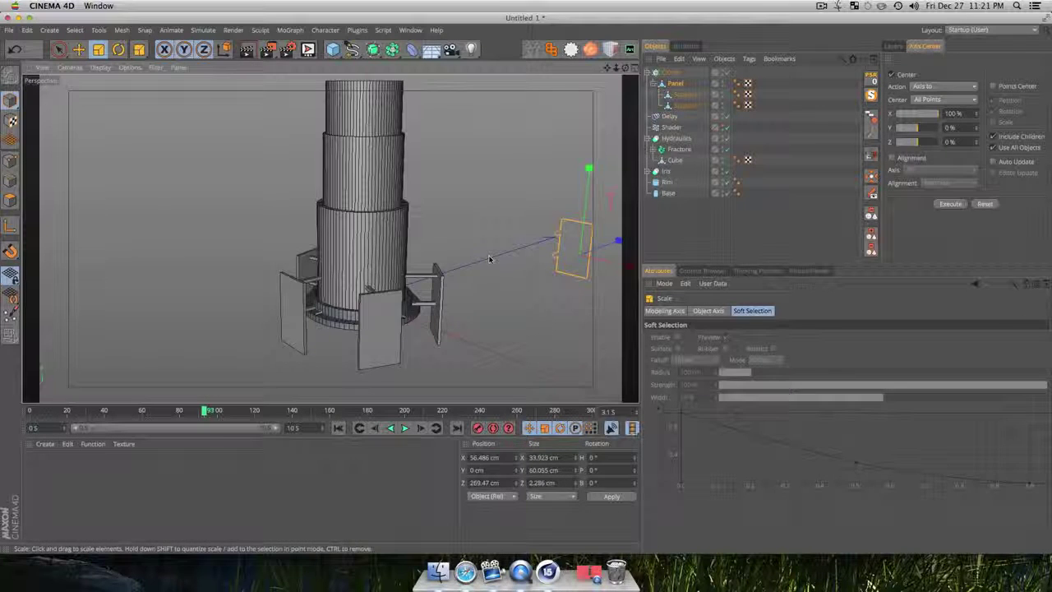
# Raise the panel Cloner to about Y 44.5 cm and scale it down to about 102 × 47 × 104 cm
pyautogui.press('e')
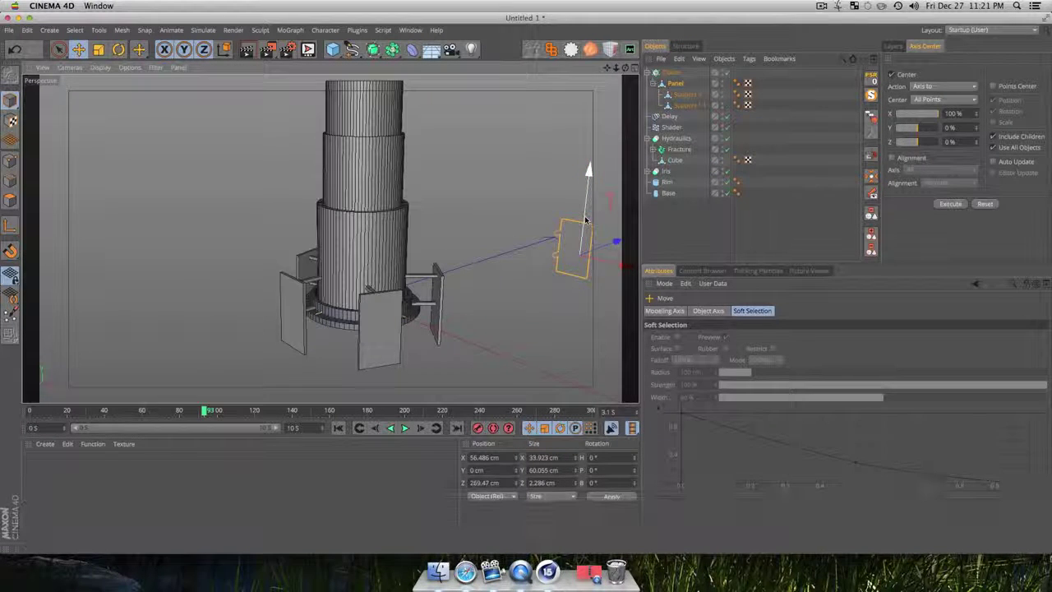
pyautogui.moveTo(585, 220); pyautogui.dragTo(586, 207)
pyautogui.click(671, 73)
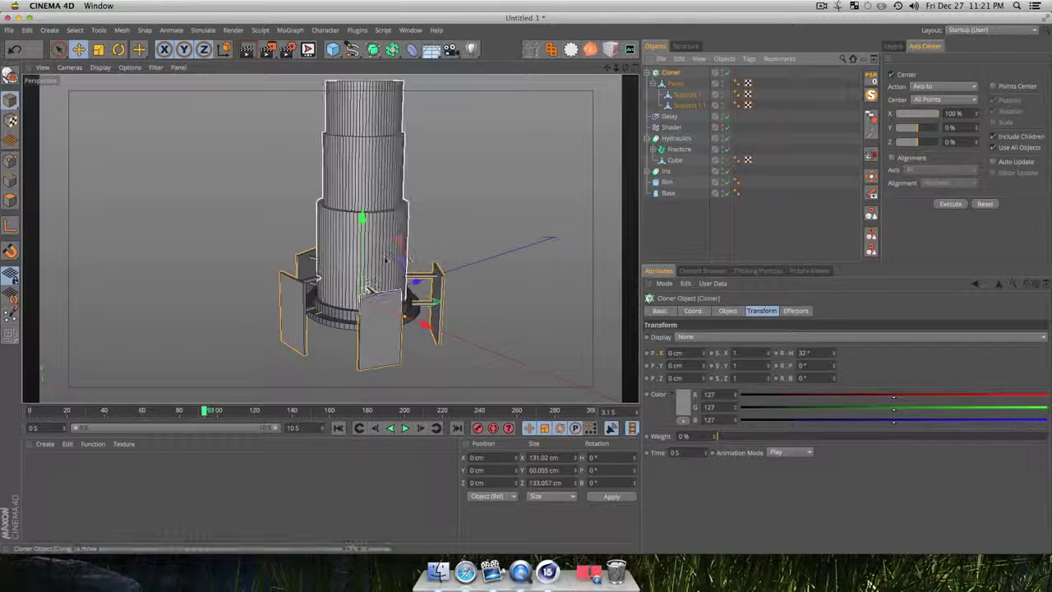
pyautogui.moveTo(362, 265); pyautogui.dragTo(504, 381)
pyautogui.press('3')
pyautogui.press('t')
pyautogui.press('3')
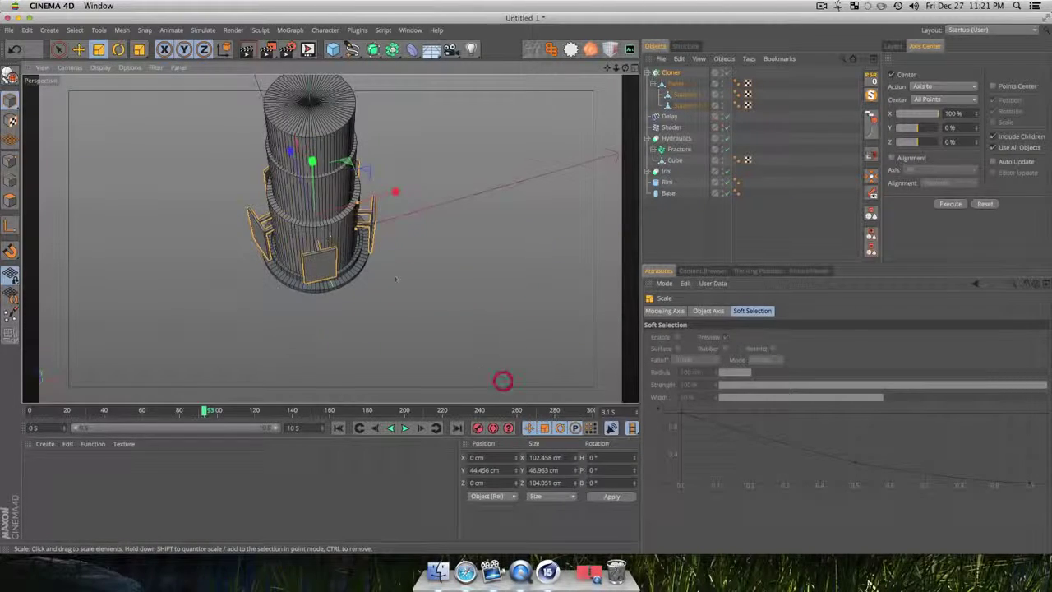
# Rotate the Cloner's panels around the cylinder by setting the transform heading (R.H) to 23°, checking the alignment from above
pyautogui.scroll(3, 305, 231)
pyautogui.press('3')
pyautogui.moveTo(309, 236); pyautogui.dragTo(441, 293)
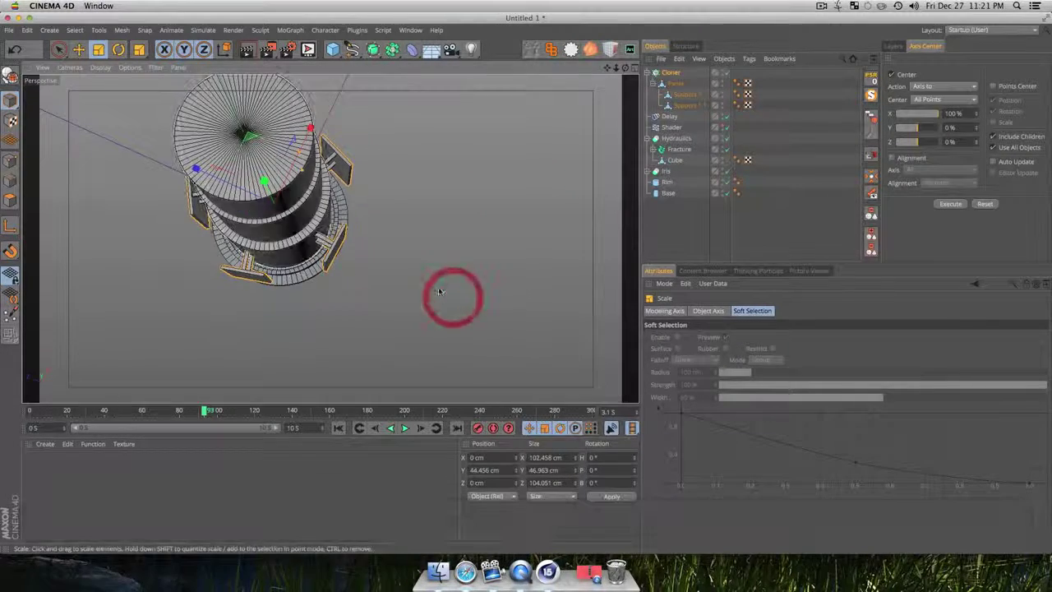
pyautogui.press('F2')
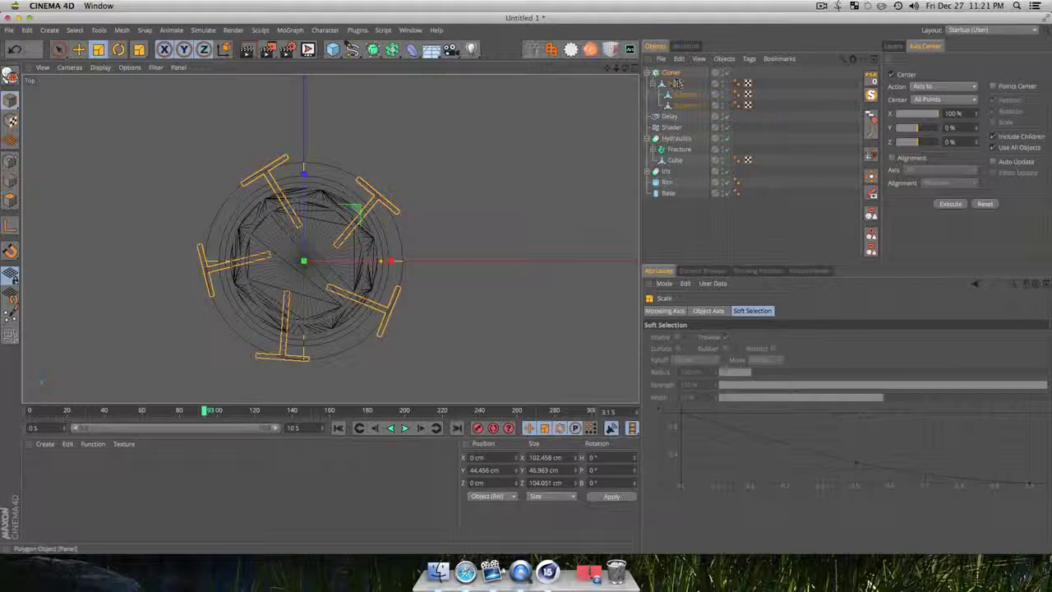
pyautogui.click(669, 72)
pyautogui.click(760, 312)
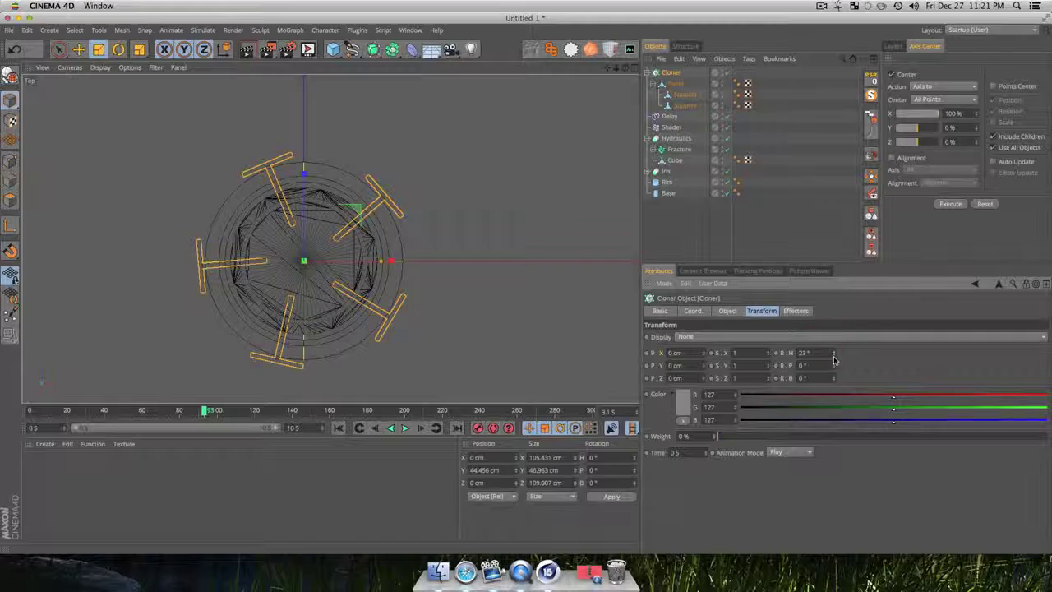
pyautogui.press('F1')
pyautogui.press('3')
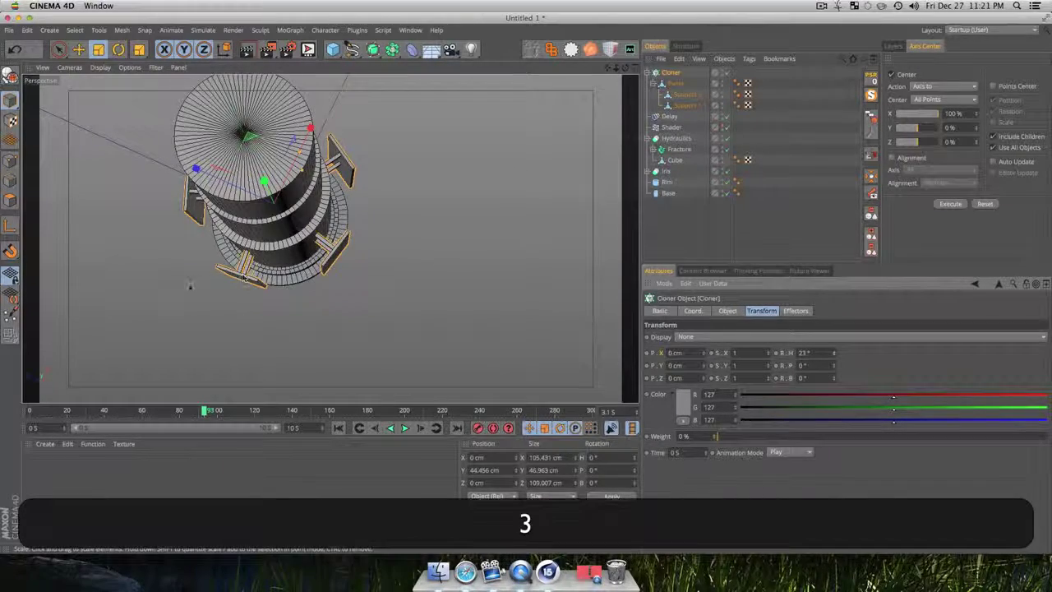
# Increase the Cloner's radial count to 7 panels around the lower cylinder
pyautogui.moveTo(243, 278)
pyautogui.mouseDown()
pyautogui.moveTo(263, 234)
pyautogui.moveTo(288, 293)
pyautogui.moveTo(301, 254)
pyautogui.moveTo(255, 304)
pyautogui.moveTo(268, 305)
pyautogui.moveTo(215, 300)
pyautogui.mouseUp()
pyautogui.press('1')
pyautogui.press('3')
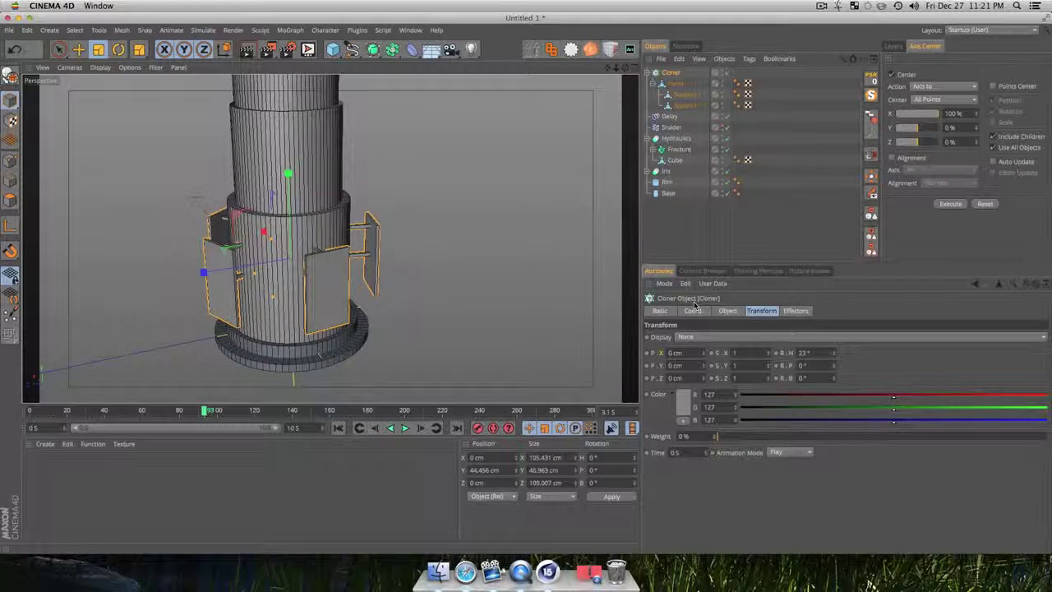
pyautogui.click(728, 310)
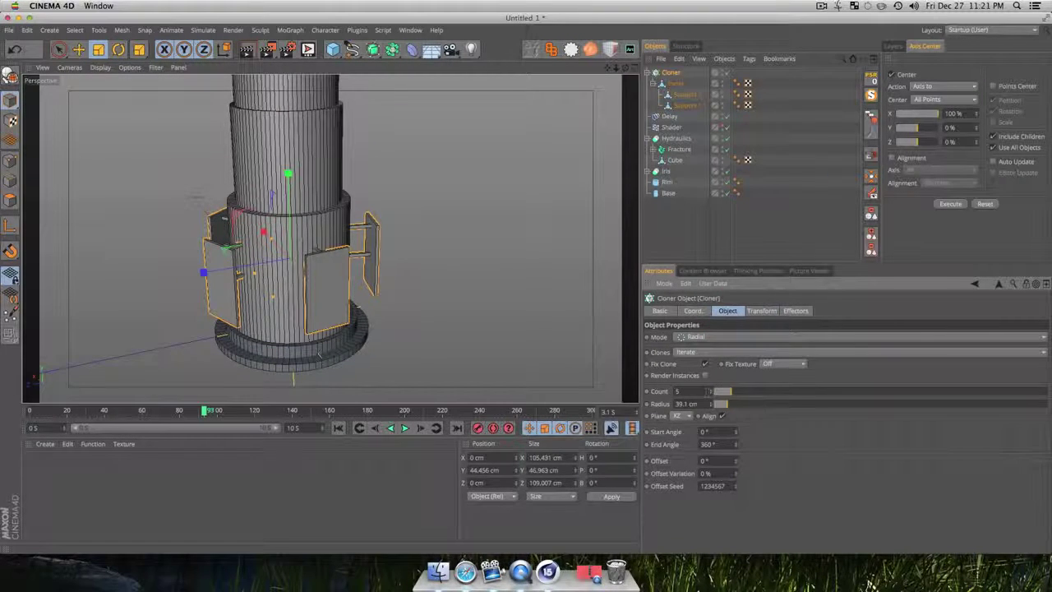
pyautogui.click(711, 391)
pyautogui.click(711, 390)
# Collapse the Panel hierarchy and add a MoGraph Shader effector to the Cloner
pyautogui.press('3')
pyautogui.moveTo(244, 300)
pyautogui.mouseDown()
pyautogui.moveTo(332, 244)
pyautogui.moveTo(294, 369)
pyautogui.moveTo(314, 285)
pyautogui.moveTo(271, 295)
pyautogui.mouseUp()
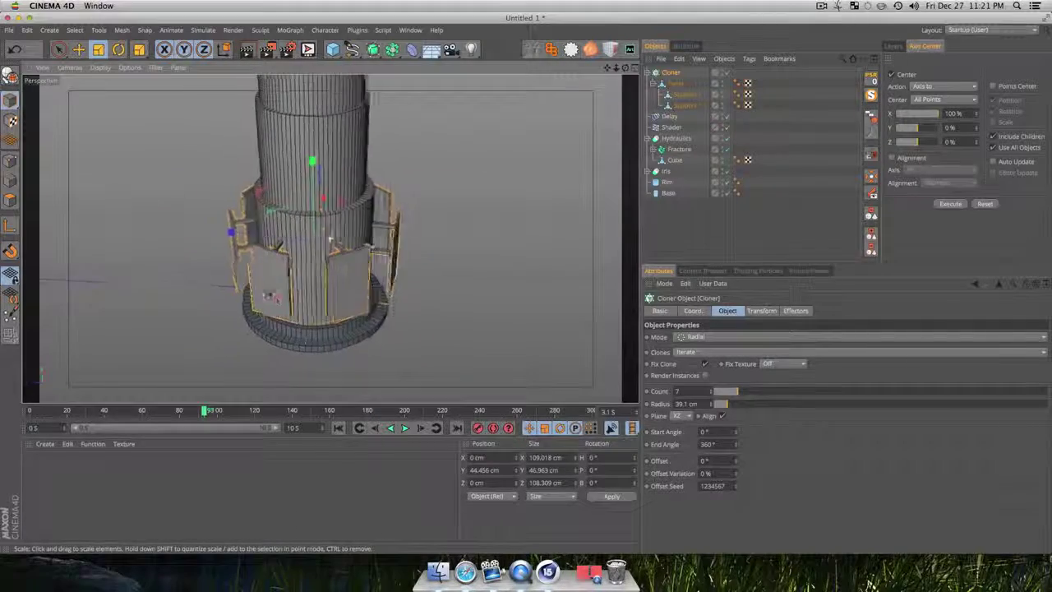
pyautogui.moveTo(331, 240)
pyautogui.mouseDown()
pyautogui.moveTo(463, 263)
pyautogui.moveTo(312, 241)
pyautogui.moveTo(57, 277)
pyautogui.moveTo(310, 268)
pyautogui.moveTo(352, 310)
pyautogui.moveTo(430, 292)
pyautogui.moveTo(343, 309)
pyautogui.moveTo(311, 284)
pyautogui.moveTo(286, 205)
pyautogui.mouseUp()
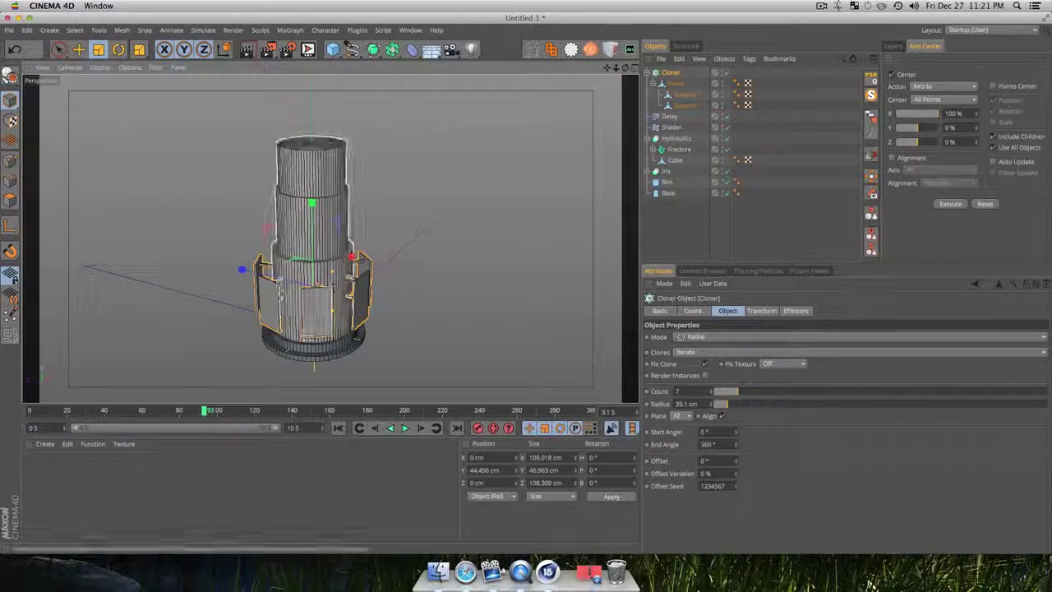
pyautogui.click(663, 83)
pyautogui.click(673, 73)
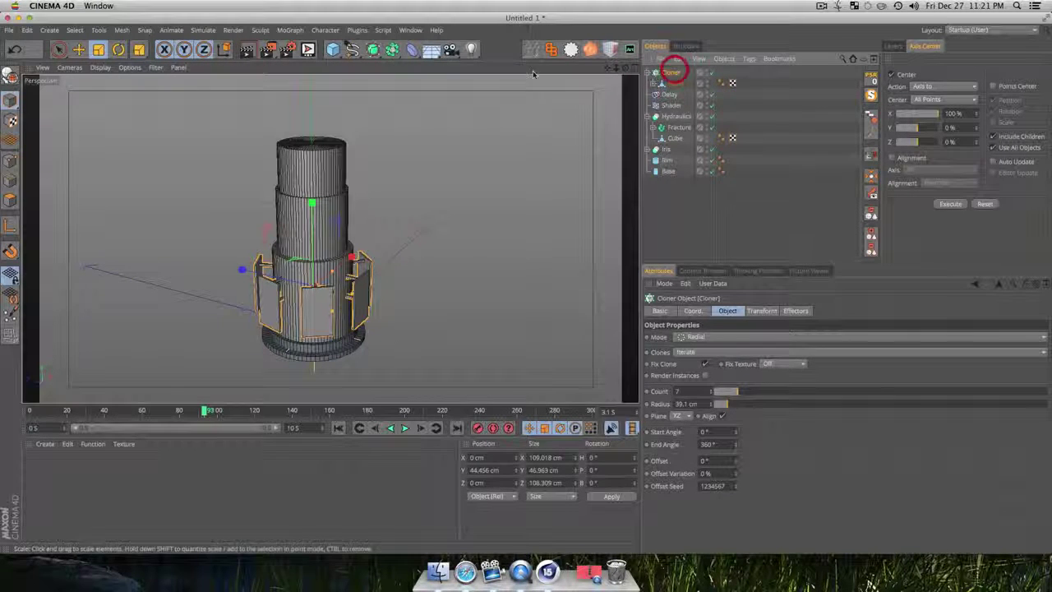
pyautogui.click(290, 30)
pyautogui.moveTo(287, 49)
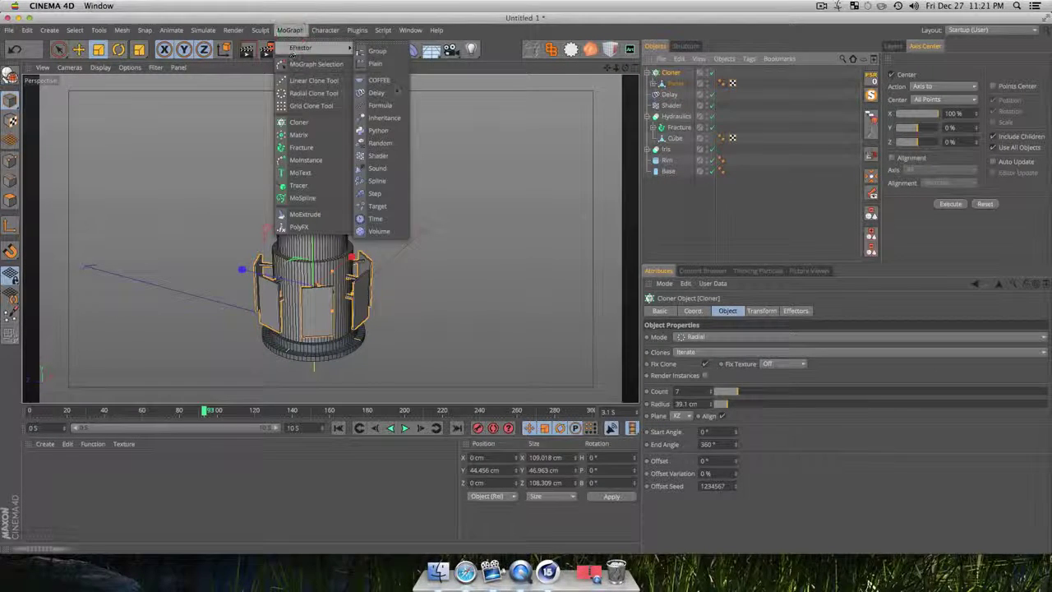
pyautogui.click(378, 155)
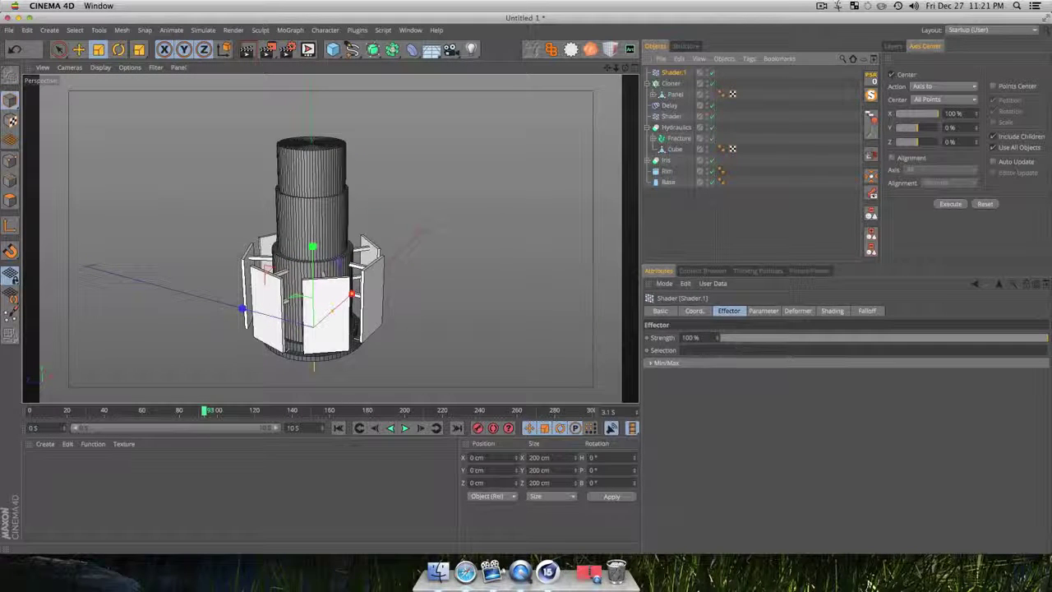
# Set the new Shader effector's Color Mode to Off and disable its Scale transform
pyautogui.click(763, 311)
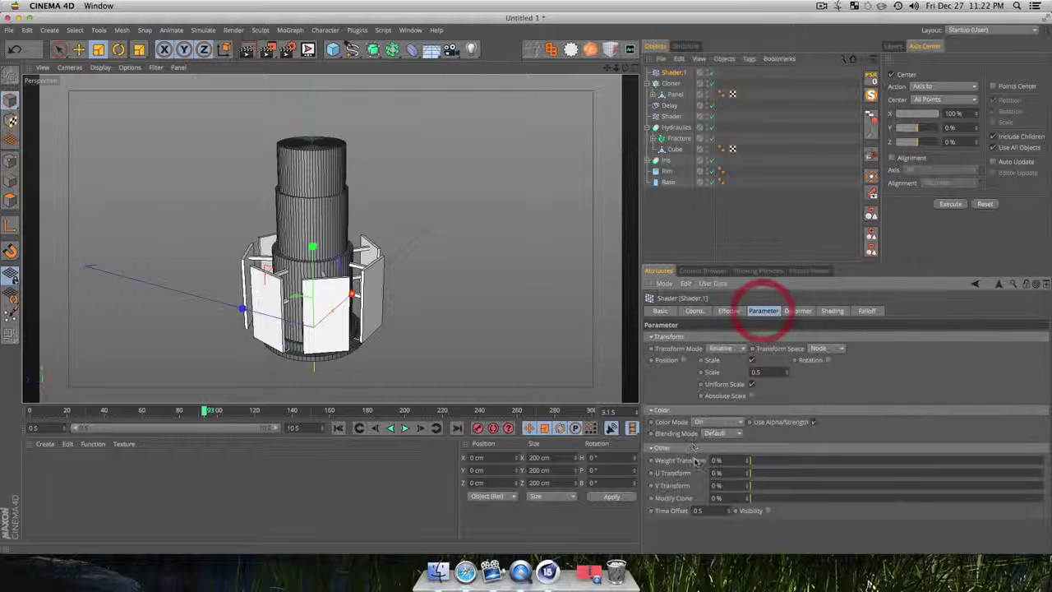
pyautogui.click(715, 421)
pyautogui.click(701, 434)
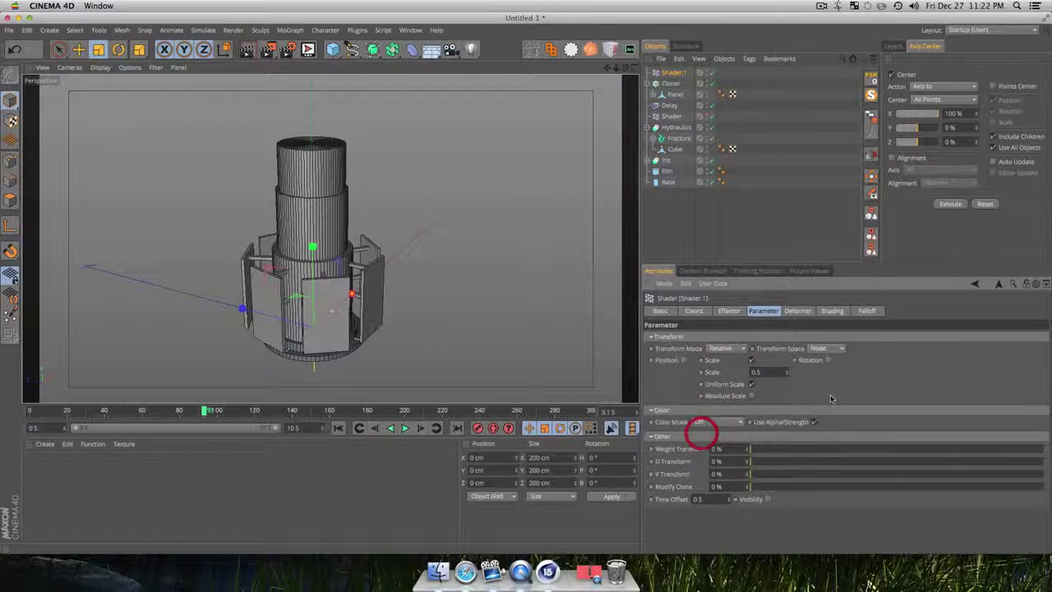
pyautogui.click(754, 361)
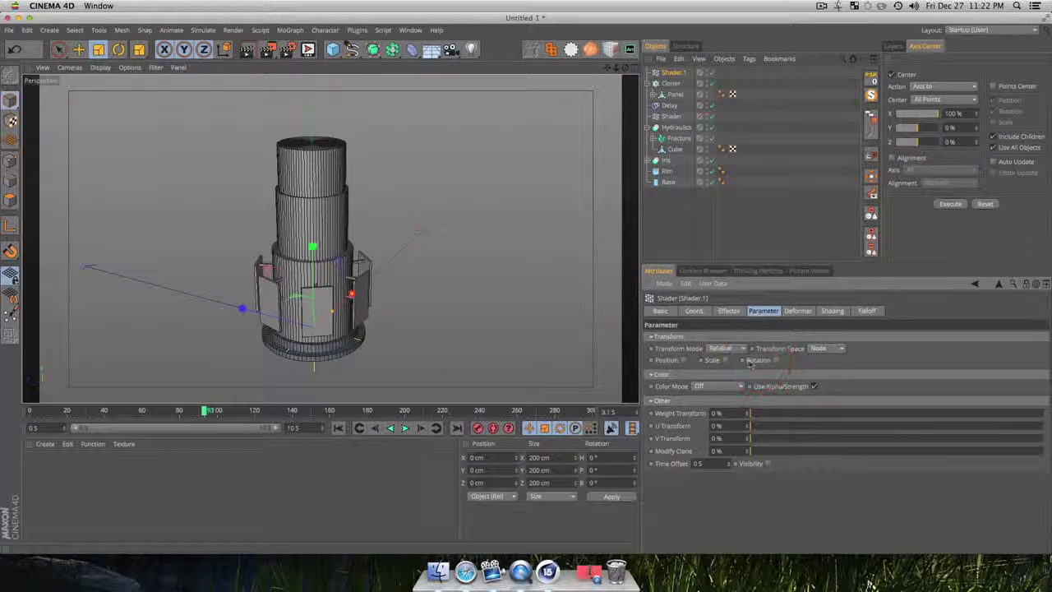
# Try a Scale value of about -0.73 on the new Shader effector
pyautogui.click(725, 361)
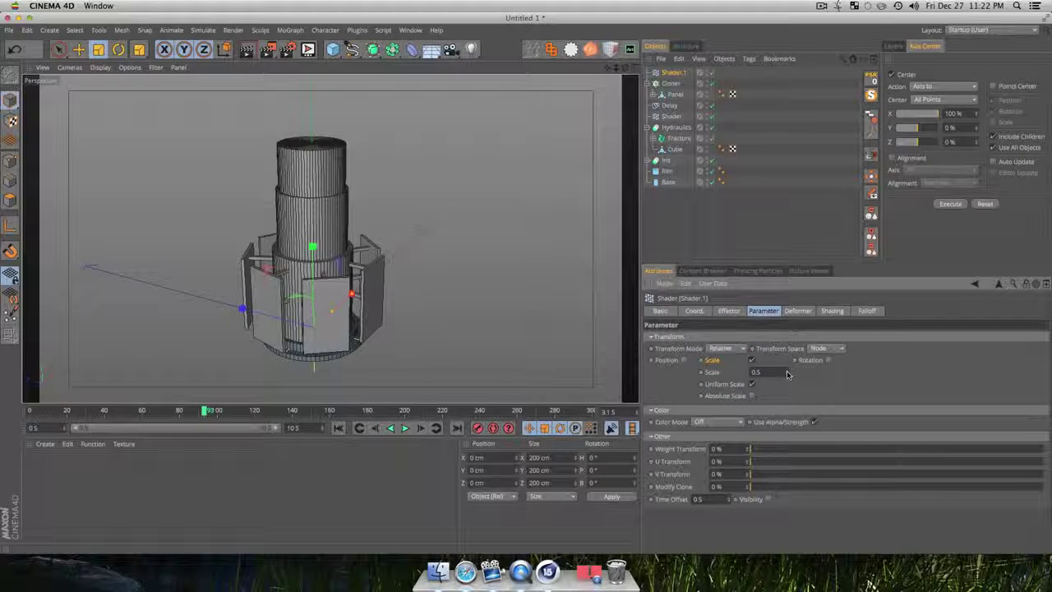
pyautogui.moveTo(786, 372); pyautogui.dragTo(786, 416)
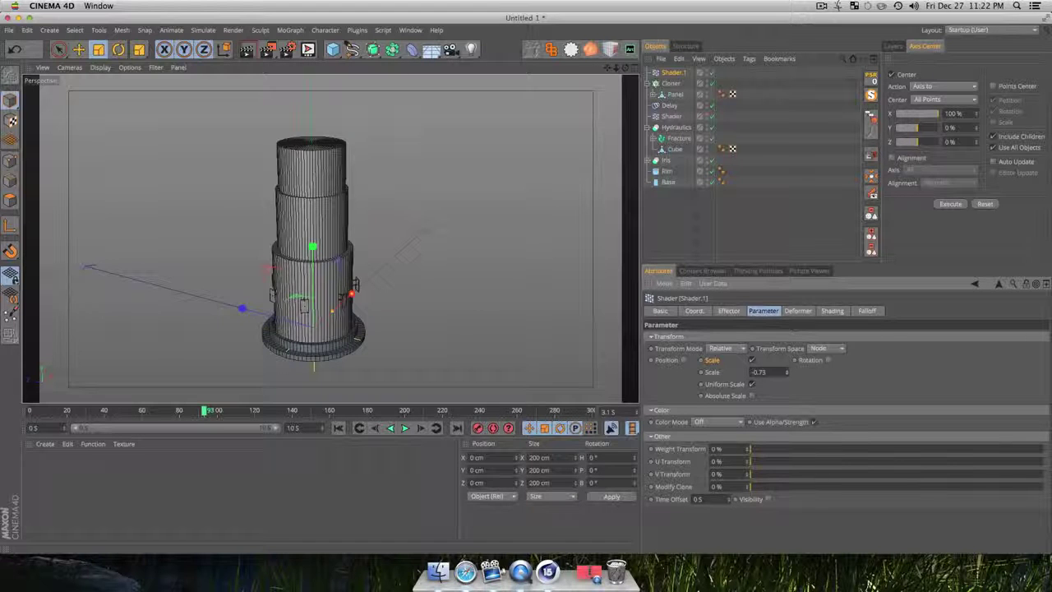
pyautogui.press('super+z')
pyautogui.click(751, 361)
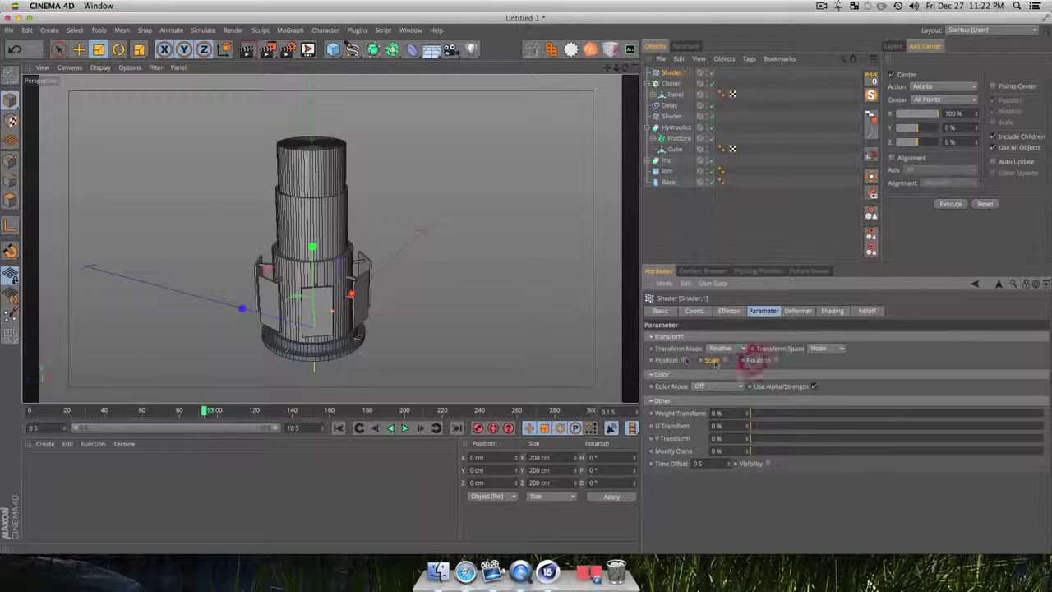
# Enable Position on the Shader effector and set P.Z to -29 cm to retract the panels into the cylinder
pyautogui.click(683, 360)
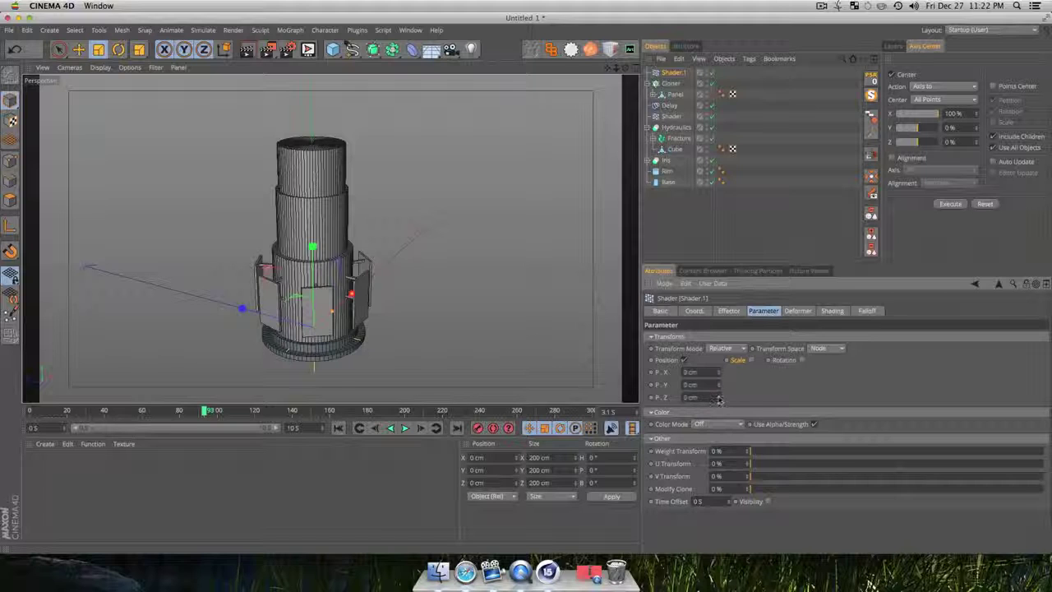
pyautogui.moveTo(716, 398); pyautogui.dragTo(717, 411)
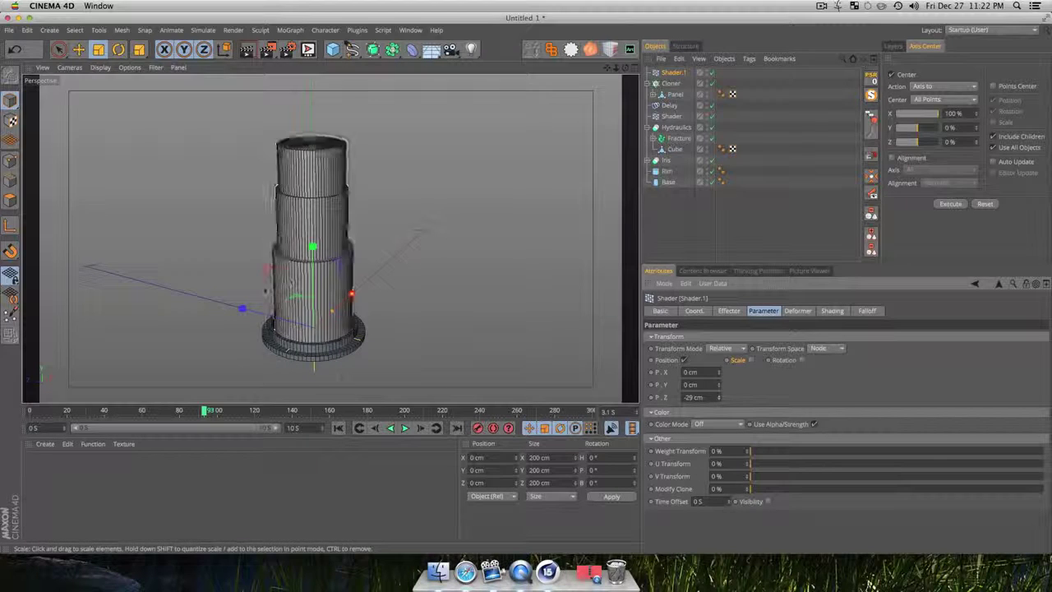
pyautogui.press('3')
pyautogui.moveTo(316, 240)
pyautogui.mouseDown()
pyautogui.moveTo(362, 216)
pyautogui.moveTo(315, 237)
pyautogui.mouseUp()
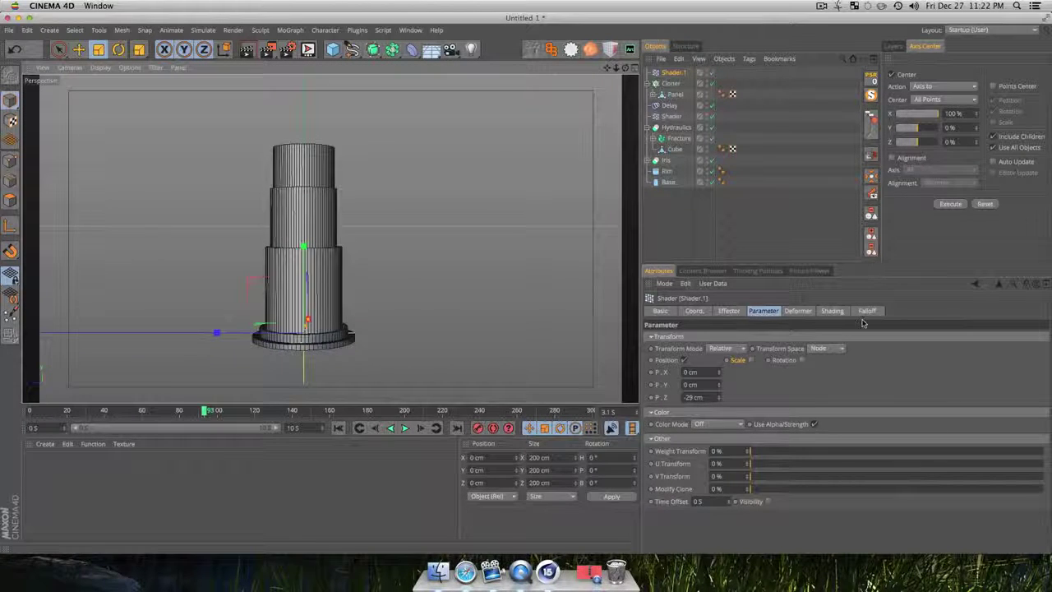
# Give the Shader effector a Box falloff and raise it above the cylinders to about Y 290 cm
pyautogui.click(865, 311)
pyautogui.click(693, 337)
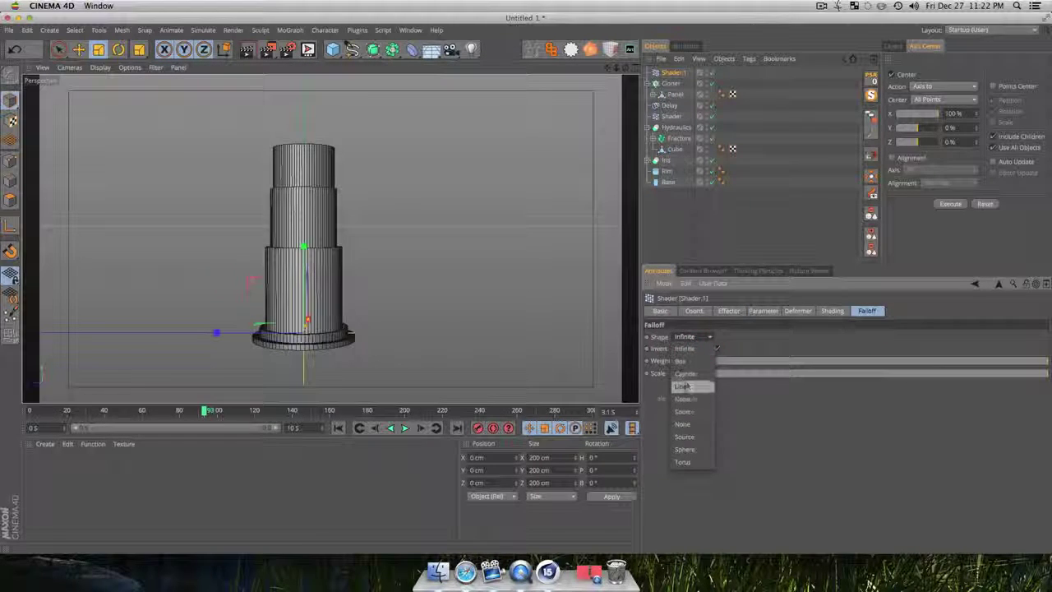
pyautogui.click(684, 361)
pyautogui.press('e')
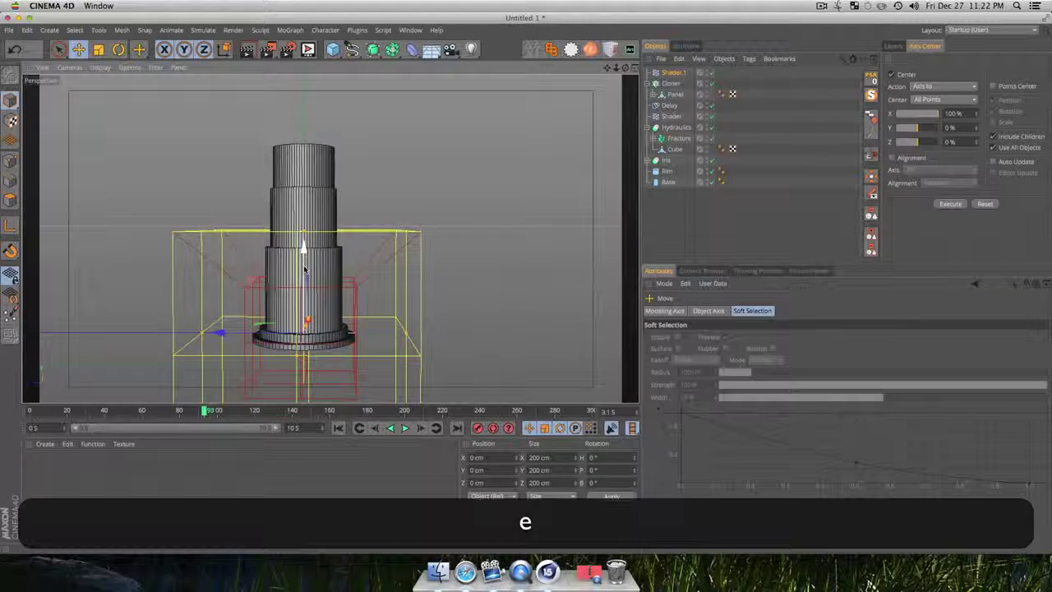
pyautogui.moveTo(306, 269); pyautogui.dragTo(455, 66)
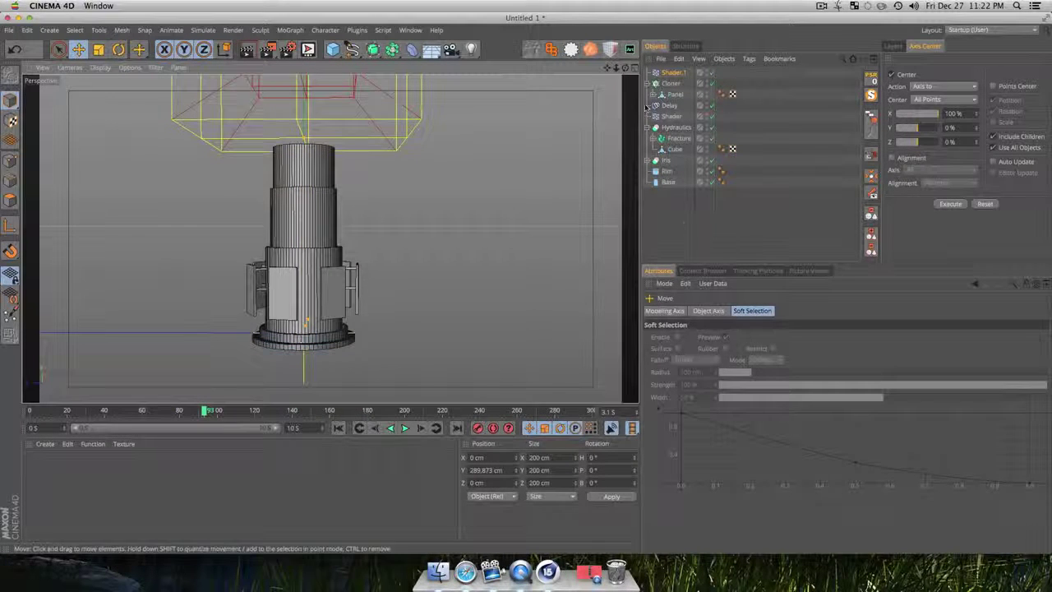
# Invert the Box falloff of the panels' Shader effector
pyautogui.click(673, 72)
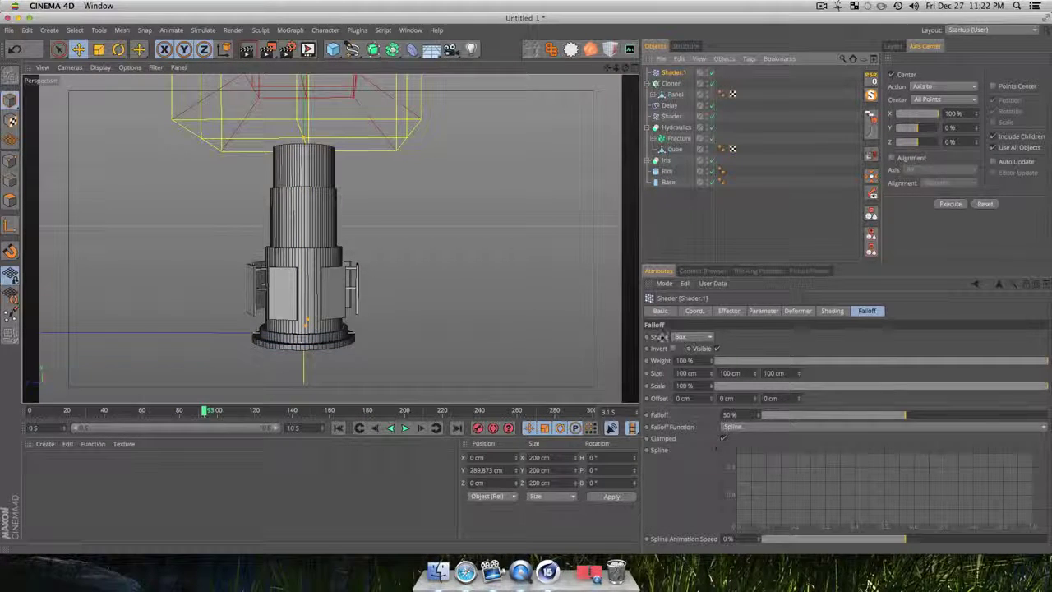
pyautogui.click(868, 313)
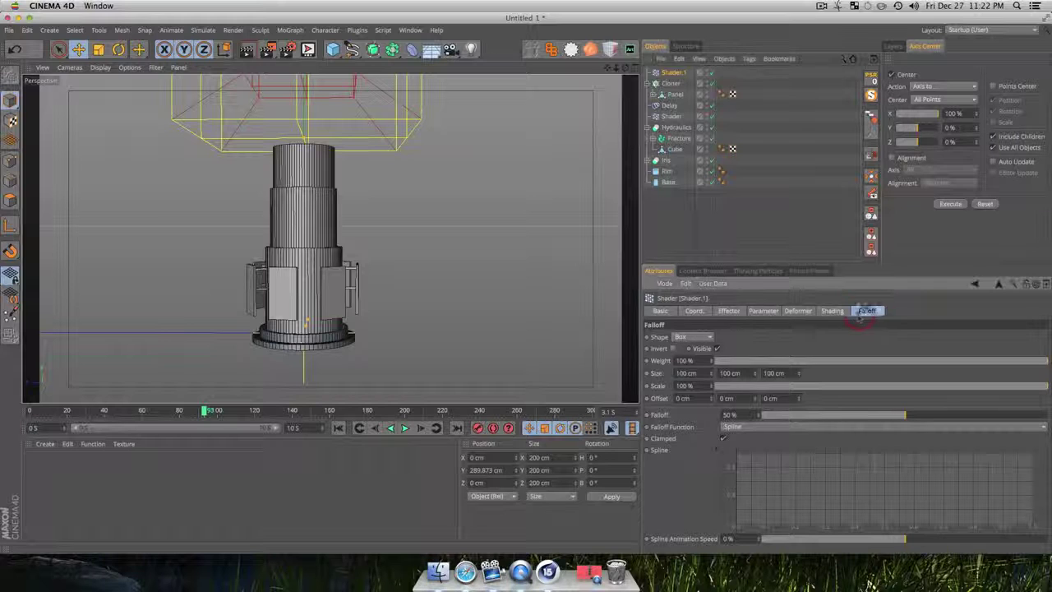
pyautogui.click(673, 349)
# Lower the Shader effector over the cylinders to about Y 85 cm and stretch its falloff box's Y size to 287 cm
pyautogui.press('1')
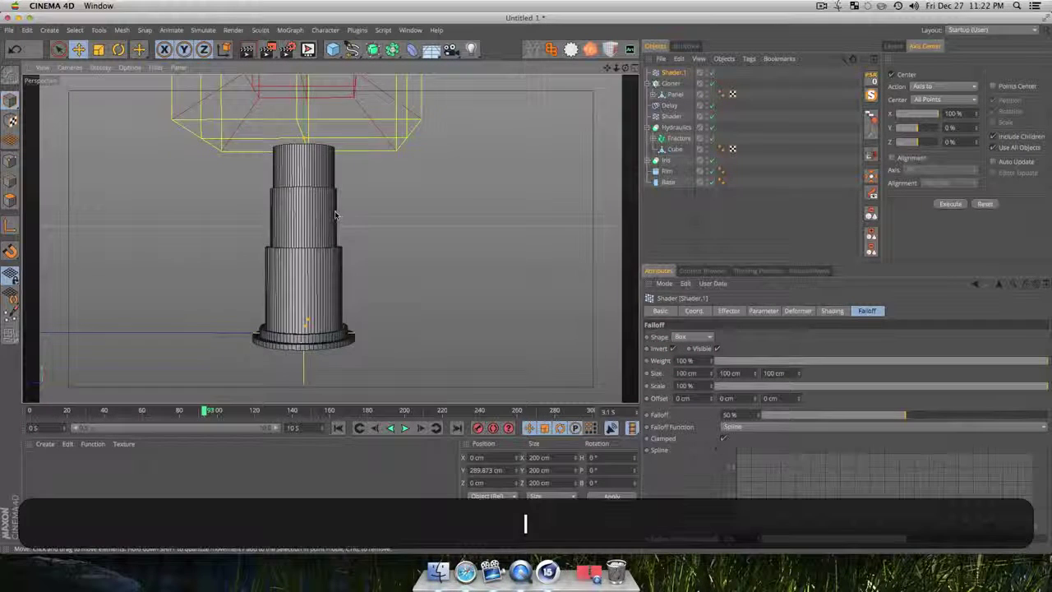
pyautogui.press('3')
pyautogui.moveTo(334, 212); pyautogui.dragTo(333, 164)
pyautogui.press('1')
pyautogui.press('e')
pyautogui.moveTo(325, 84); pyautogui.dragTo(323, 109)
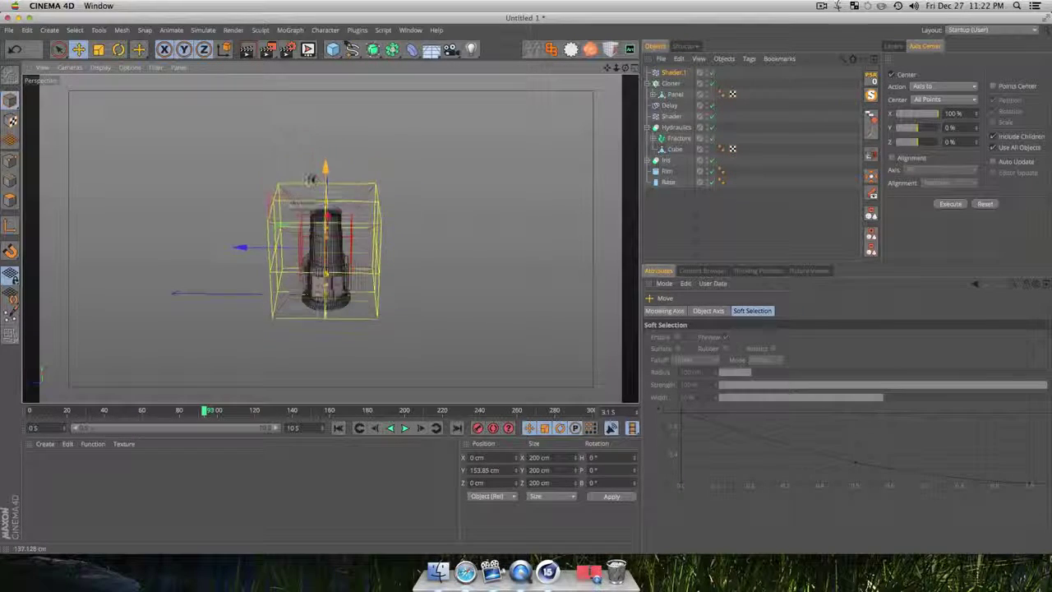
pyautogui.moveTo(313, 186); pyautogui.dragTo(313, 186)
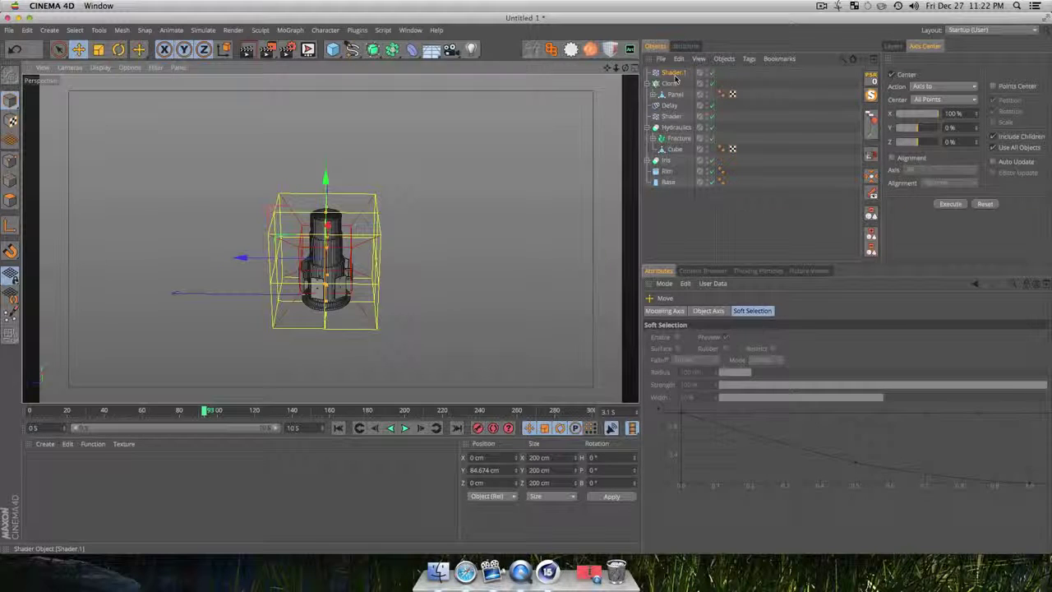
pyautogui.click(674, 73)
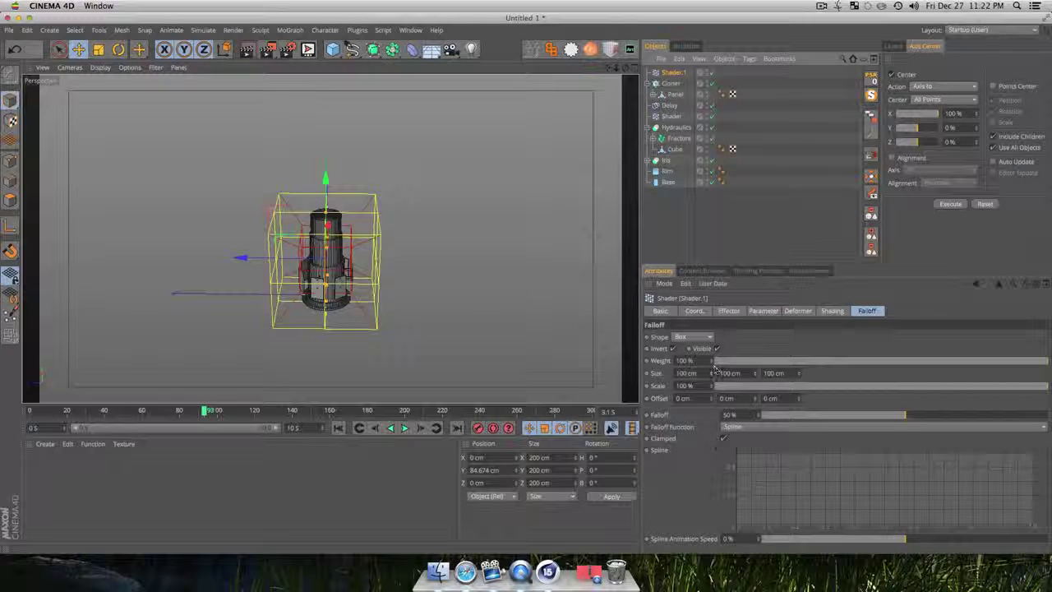
pyautogui.moveTo(757, 376); pyautogui.dragTo(757, 234)
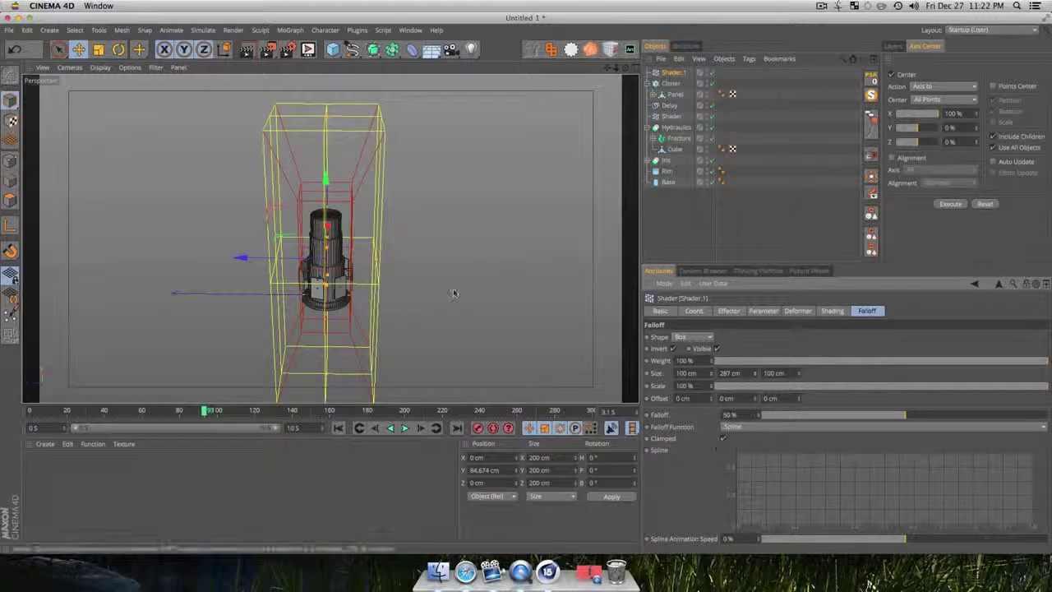
# Raise the Shader effector above the cylinders to about Y 475 cm so the panels retract, and deselect everything
pyautogui.press('3')
pyautogui.moveTo(322, 216); pyautogui.dragTo(488, 233)
pyautogui.scroll(3, 488, 234)
pyautogui.scroll(3, 329, 284)
pyautogui.press('3')
pyautogui.moveTo(327, 288)
pyautogui.mouseDown()
pyautogui.moveTo(502, 265)
pyautogui.moveTo(333, 277)
pyautogui.mouseUp()
pyautogui.moveTo(360, 128); pyautogui.dragTo(361, 92)
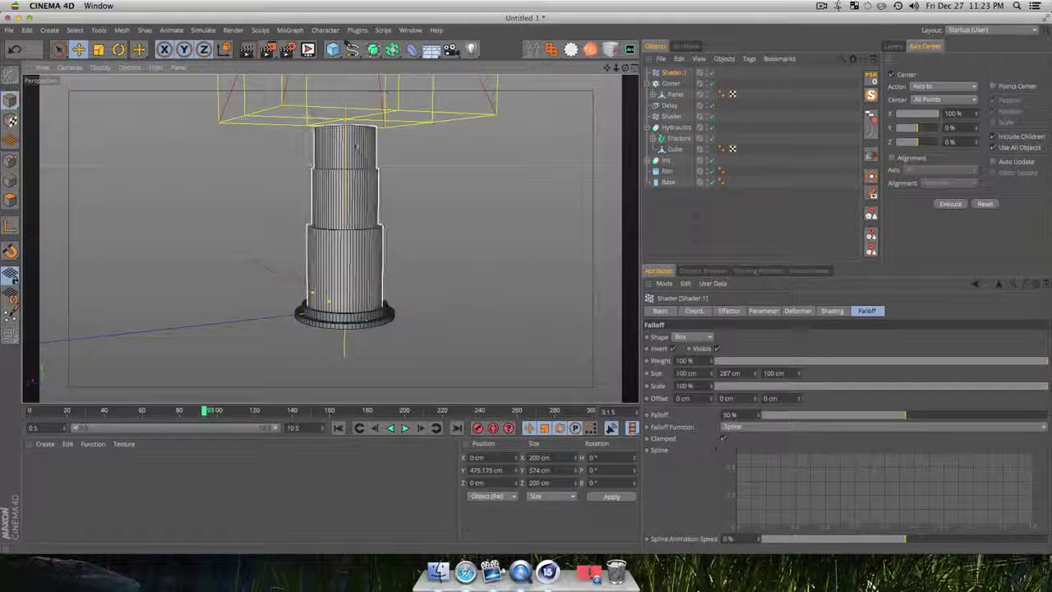
pyautogui.click(662, 227)
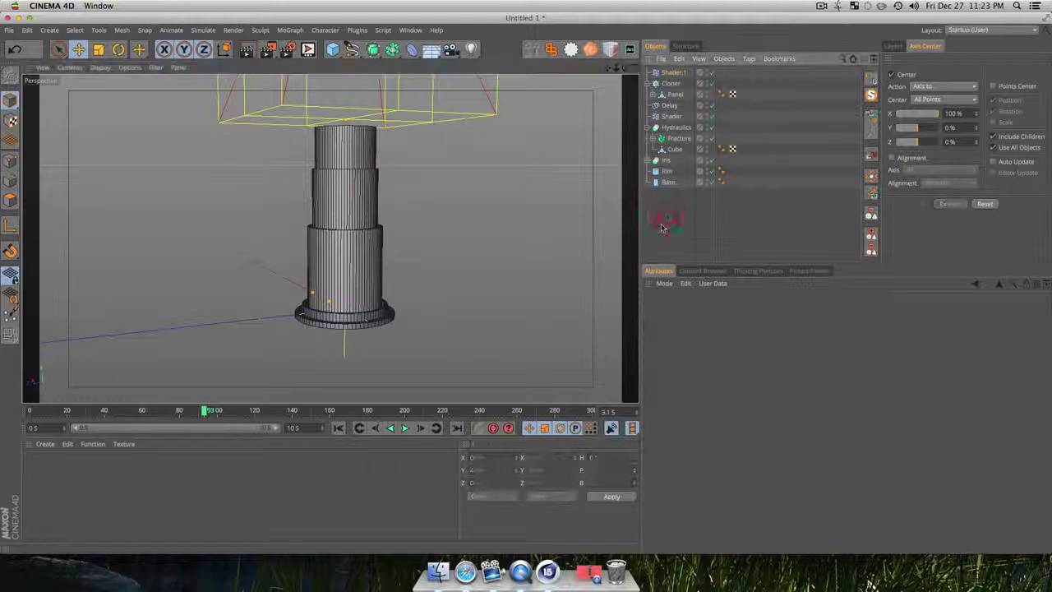
# Rename the panels' radial Cloner as Super Panels
pyautogui.click(655, 84)
pyautogui.click(674, 85)
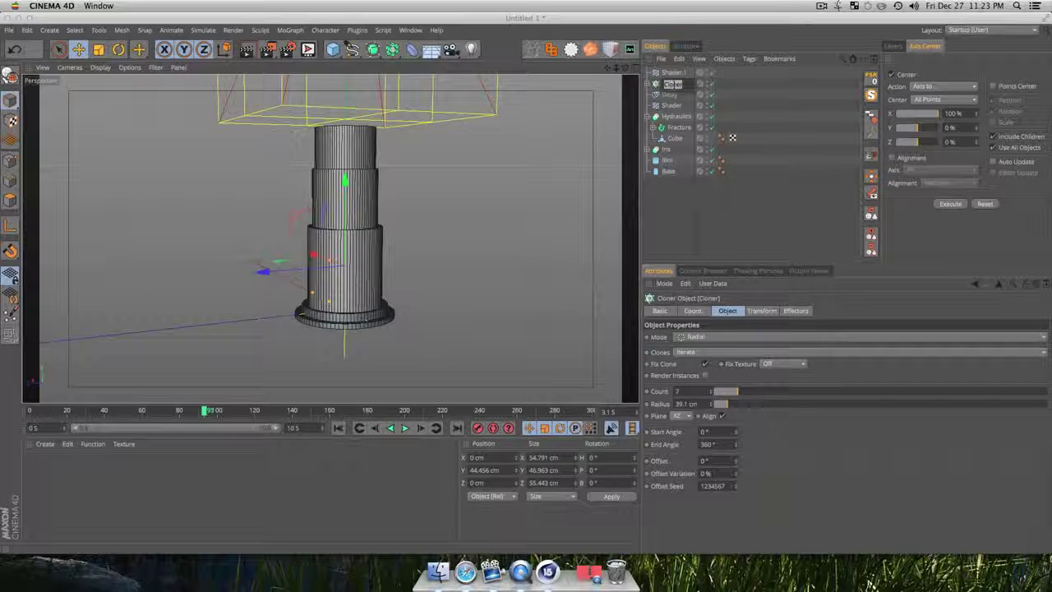
pyautogui.write('Super')
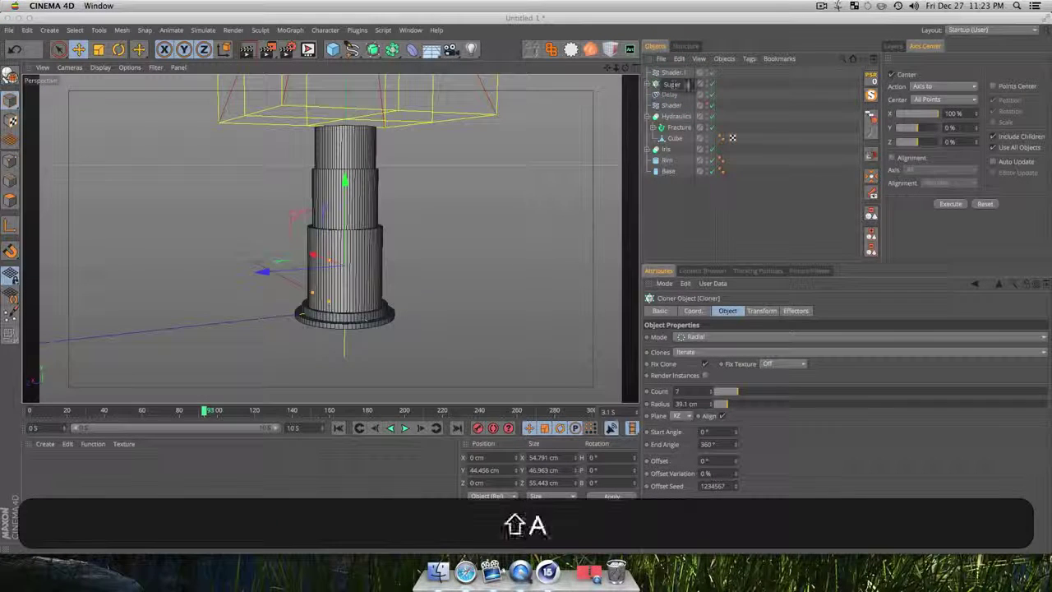
pyautogui.write(' Panels')
pyautogui.press('Return')
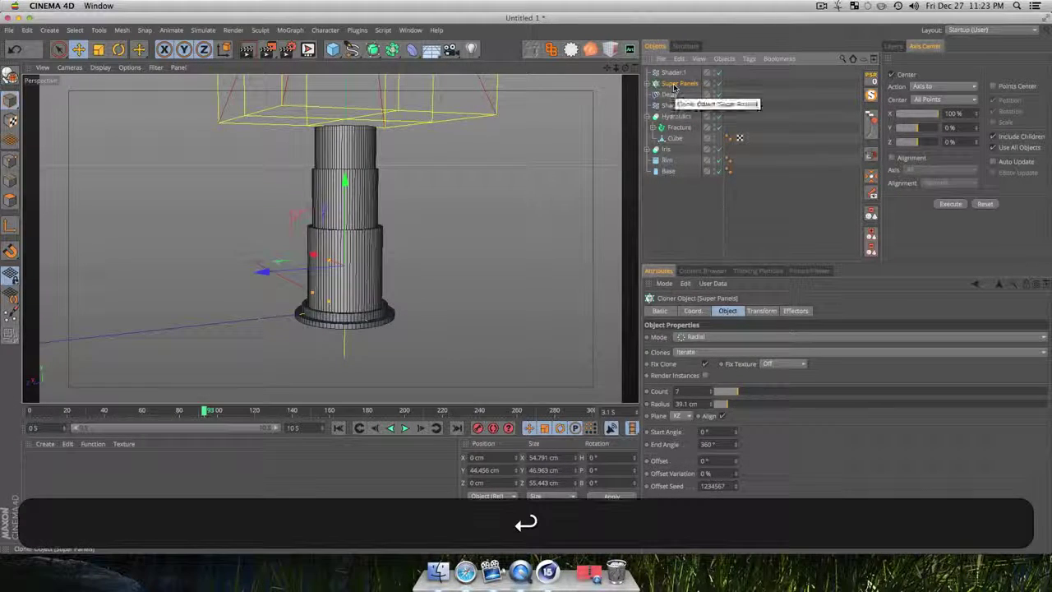
# Add a Delay effector to the Super Panels cloner and check its effector list
pyautogui.click(674, 86)
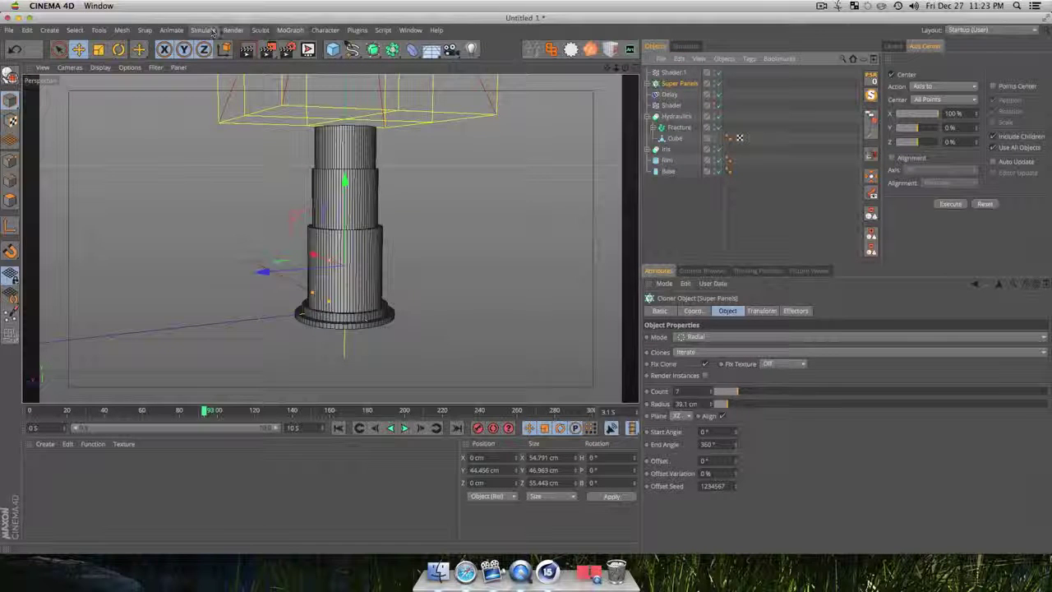
pyautogui.click(291, 30)
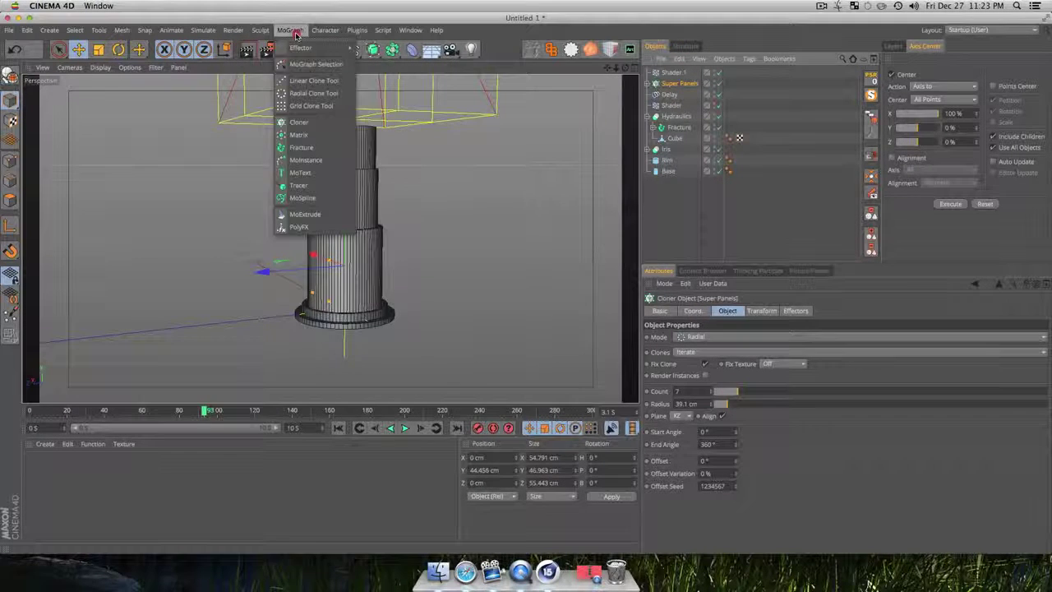
pyautogui.moveTo(312, 48)
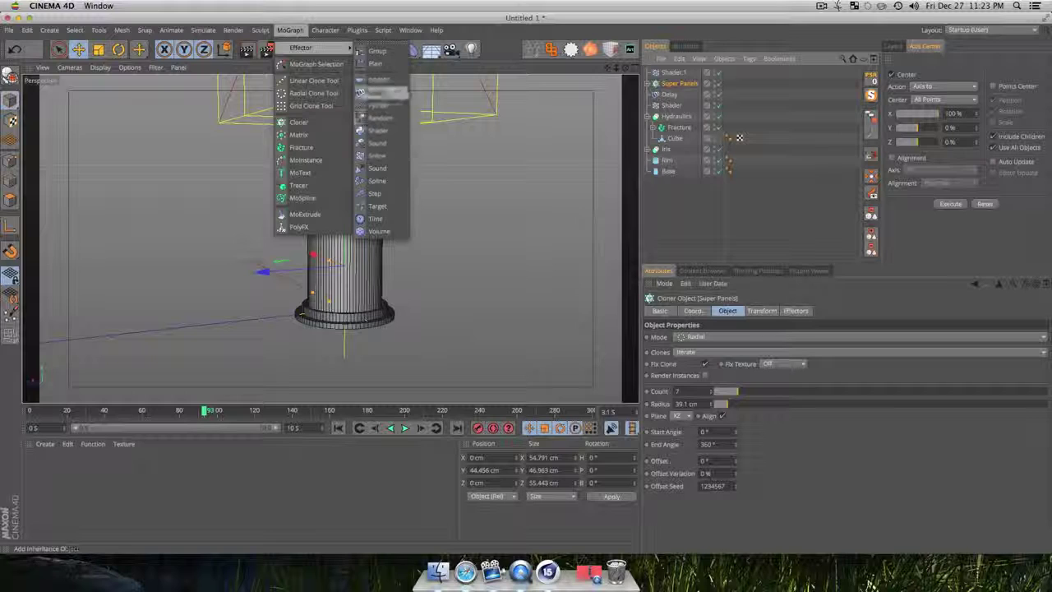
pyautogui.click(376, 93)
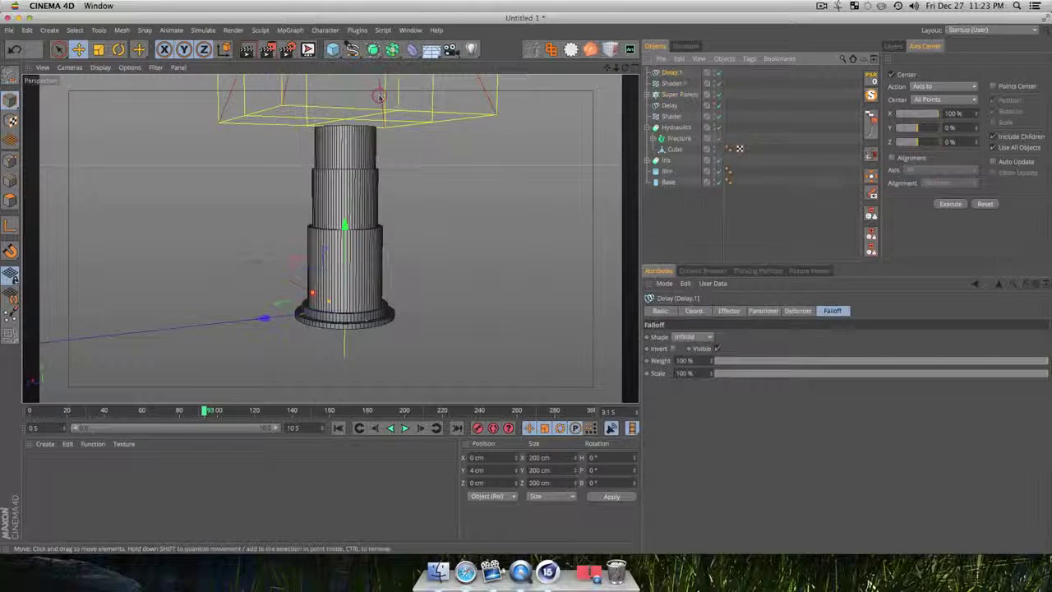
pyautogui.click(679, 93)
pyautogui.click(796, 311)
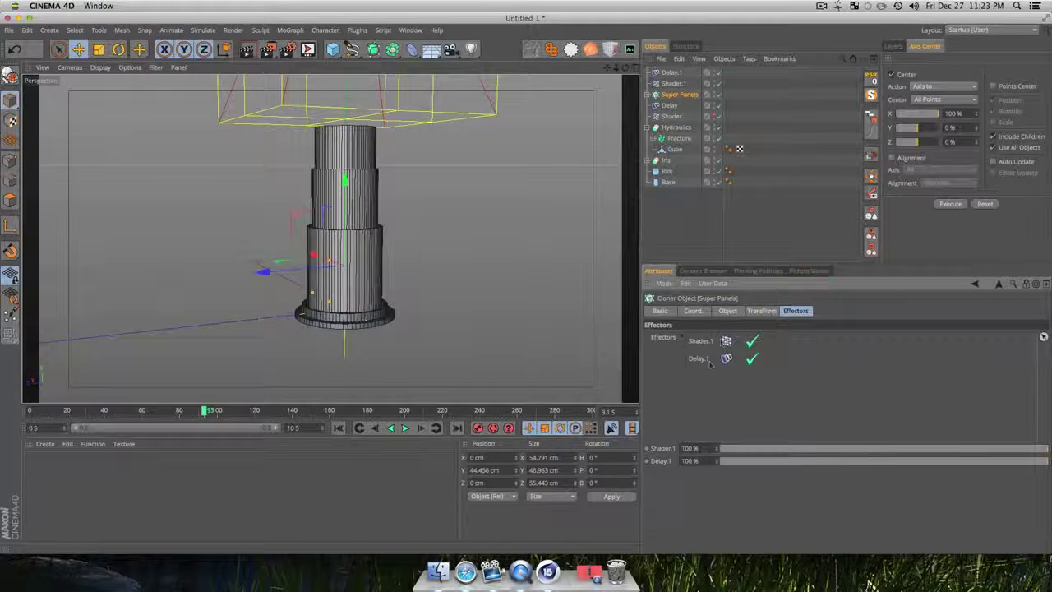
pyautogui.click(726, 311)
pyautogui.click(761, 312)
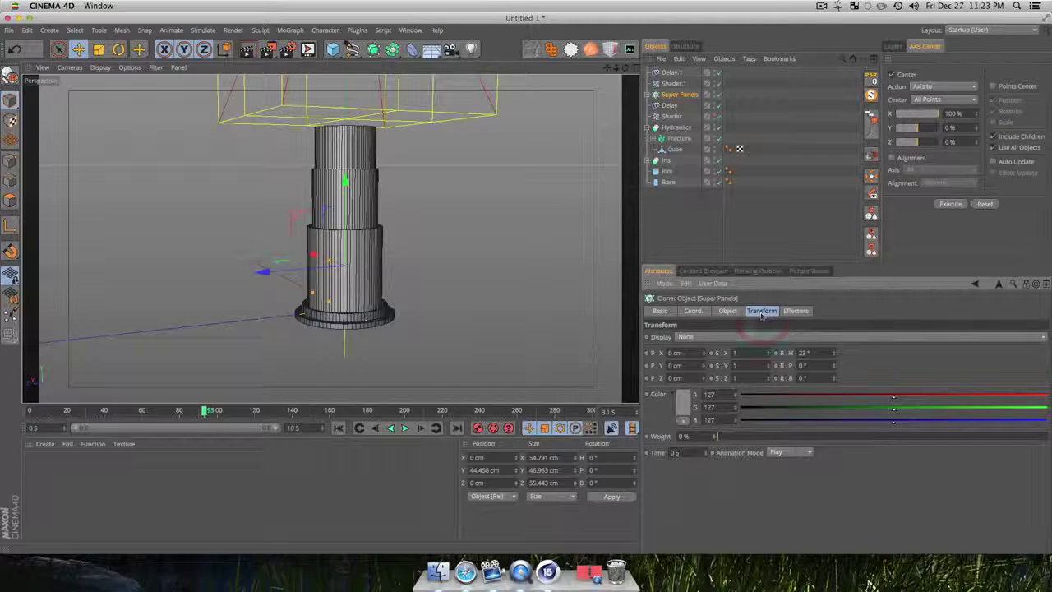
pyautogui.click(695, 312)
pyautogui.click(726, 311)
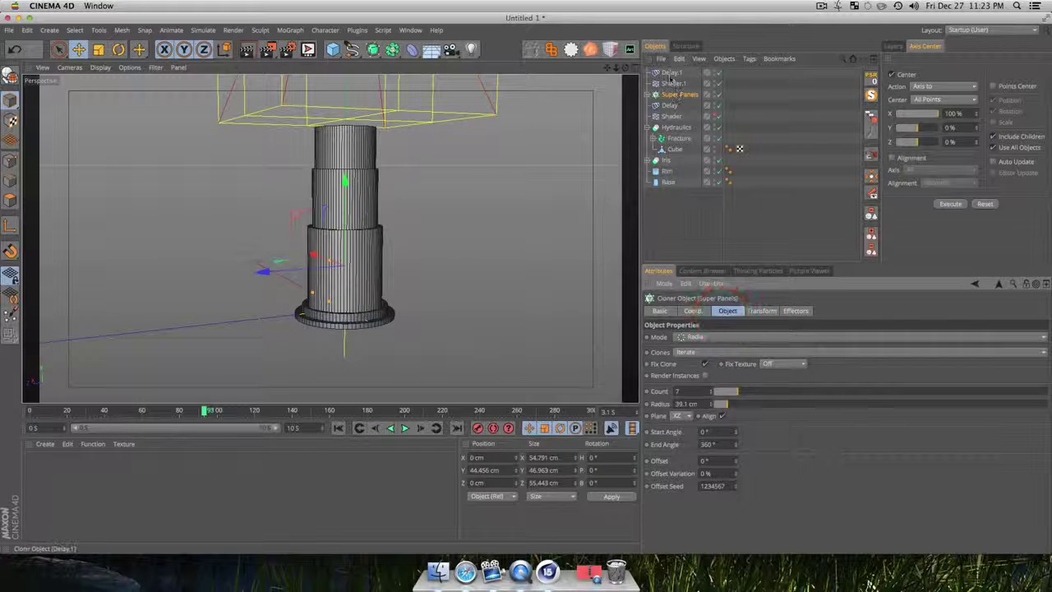
# Set the Super Panels' Delay effector to Spring mode with a strength of 64%
pyautogui.click(671, 82)
pyautogui.click(670, 72)
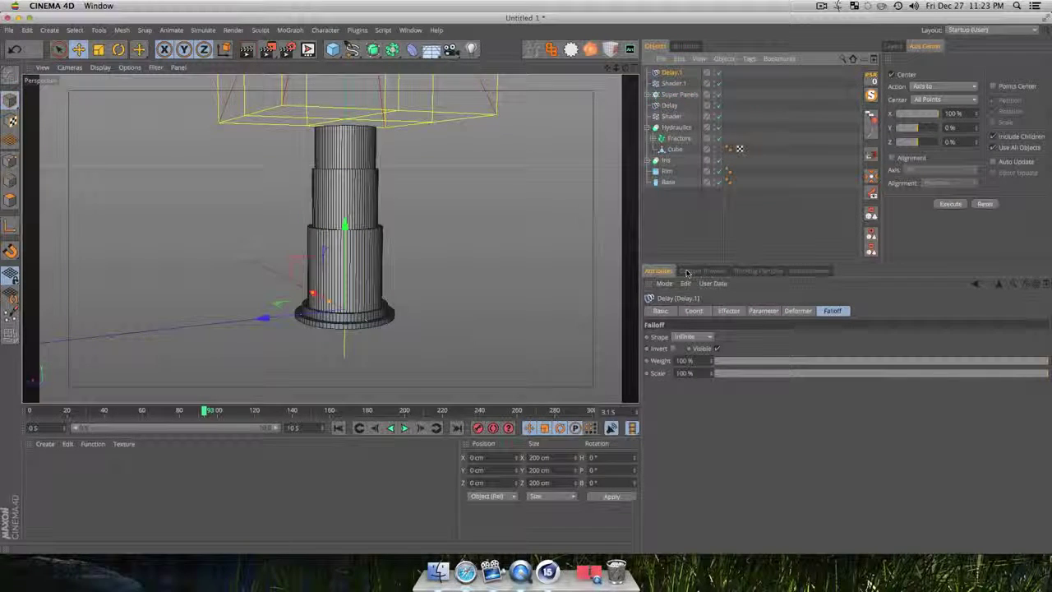
pyautogui.click(762, 311)
pyautogui.click(730, 310)
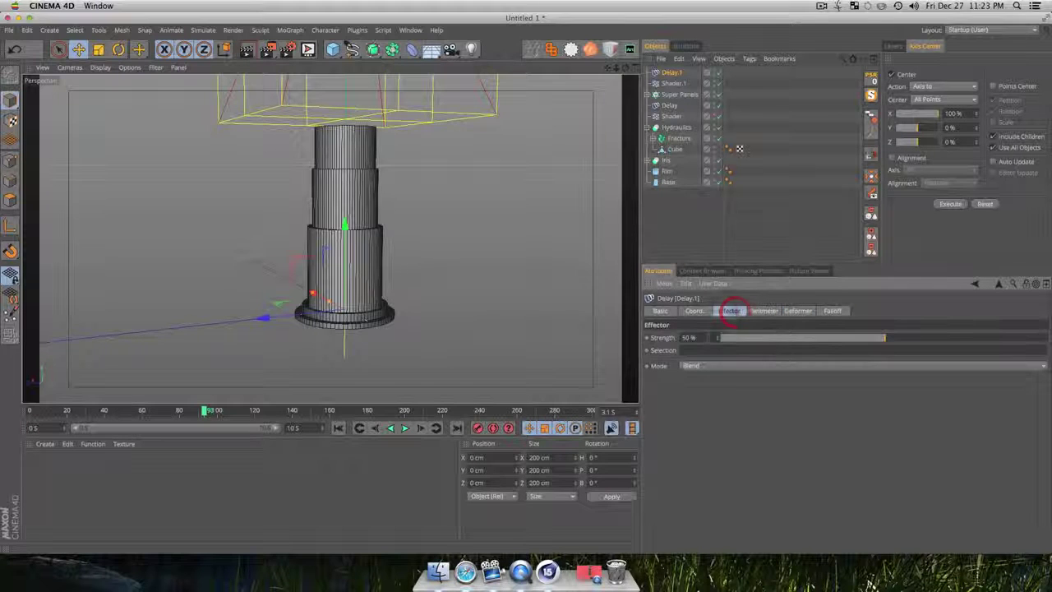
pyautogui.click(705, 365)
pyautogui.click(698, 394)
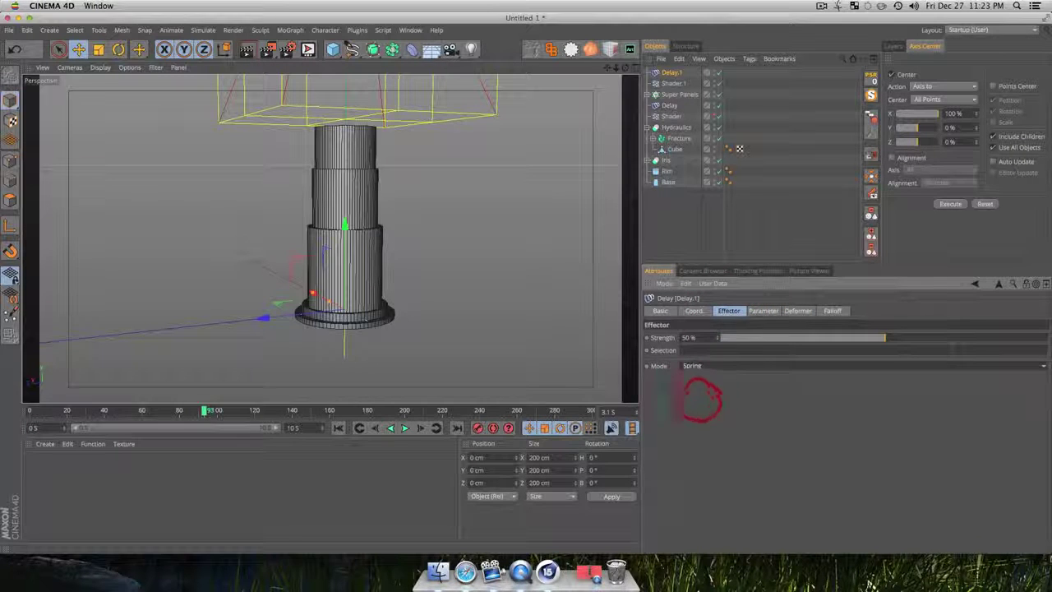
pyautogui.click(931, 338)
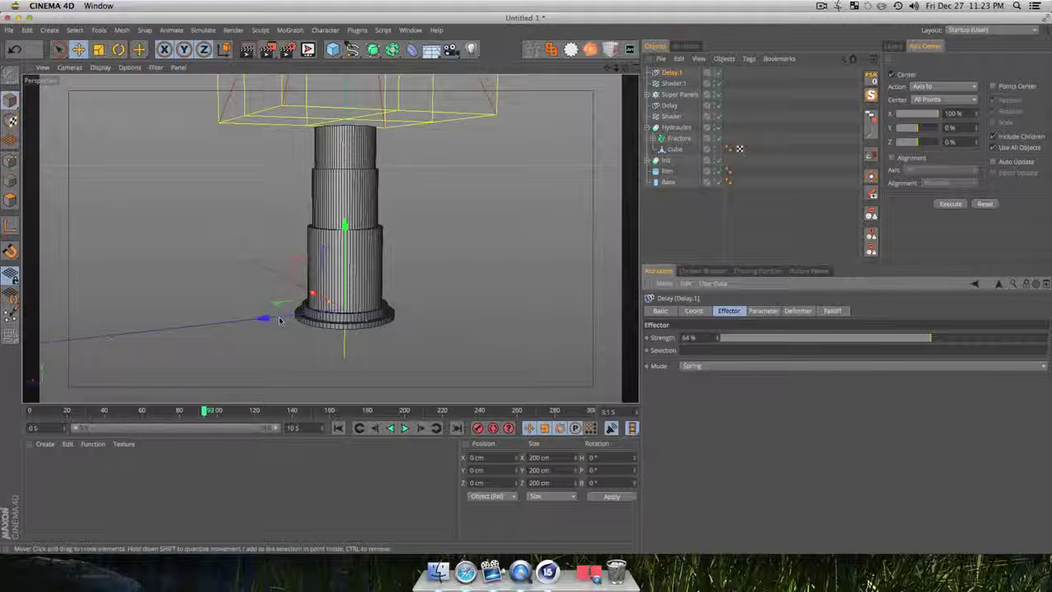
pyautogui.scroll(-5, 397, 286)
pyautogui.press('3')
pyautogui.moveTo(410, 264); pyautogui.dragTo(421, 293)
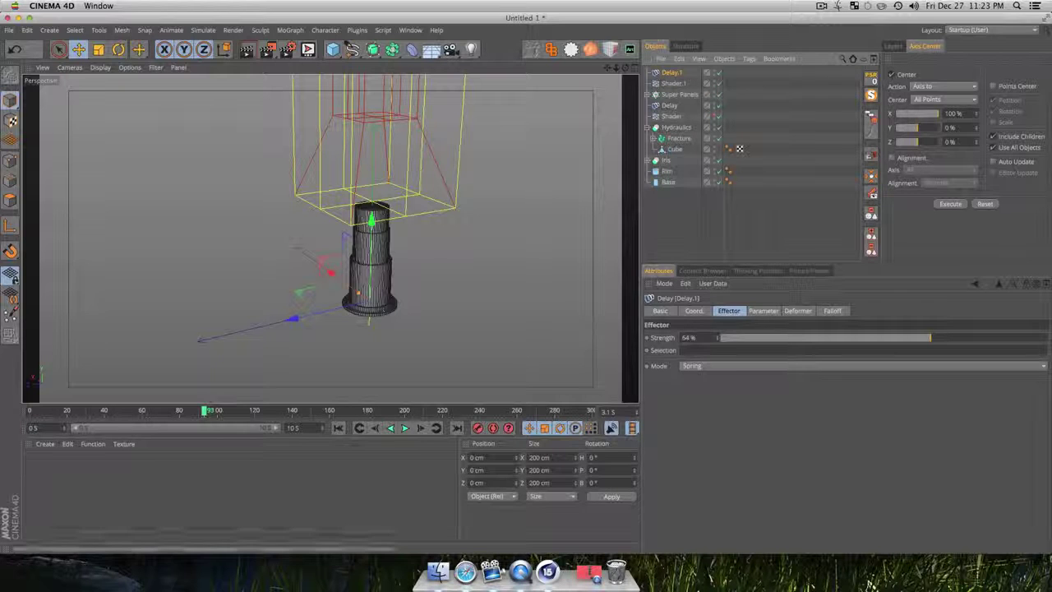
pyautogui.click(679, 94)
pyautogui.click(650, 95)
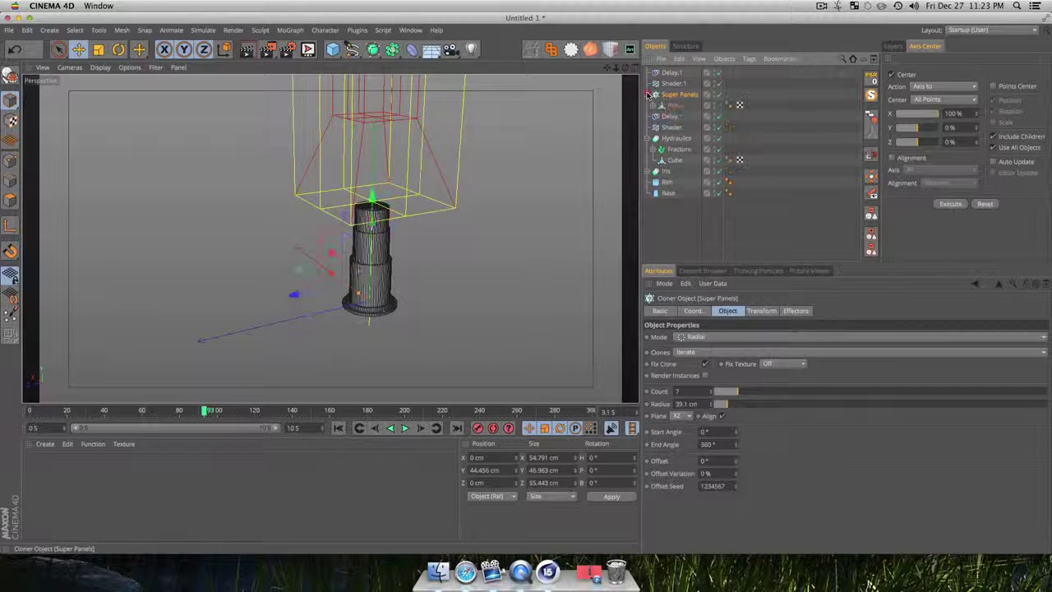
pyautogui.click(649, 95)
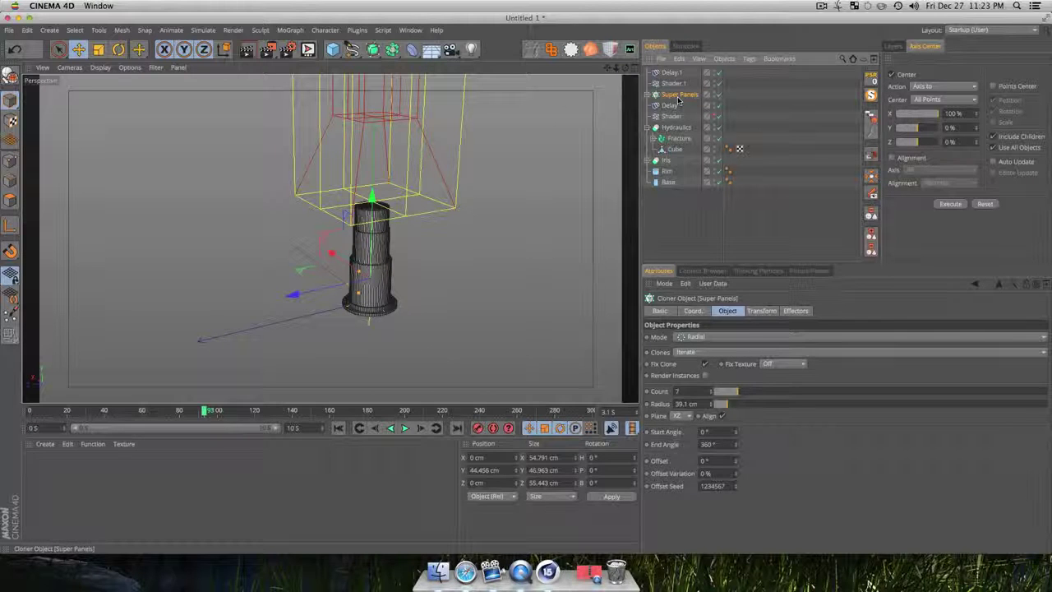
pyautogui.press('super+d')
pyautogui.click(679, 95)
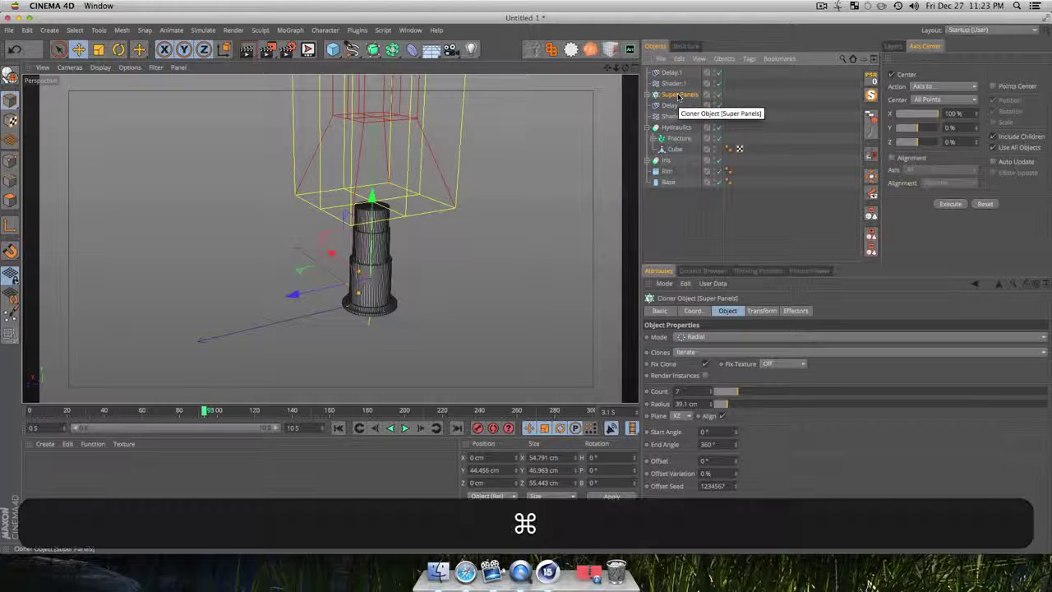
pyautogui.press('super+v')
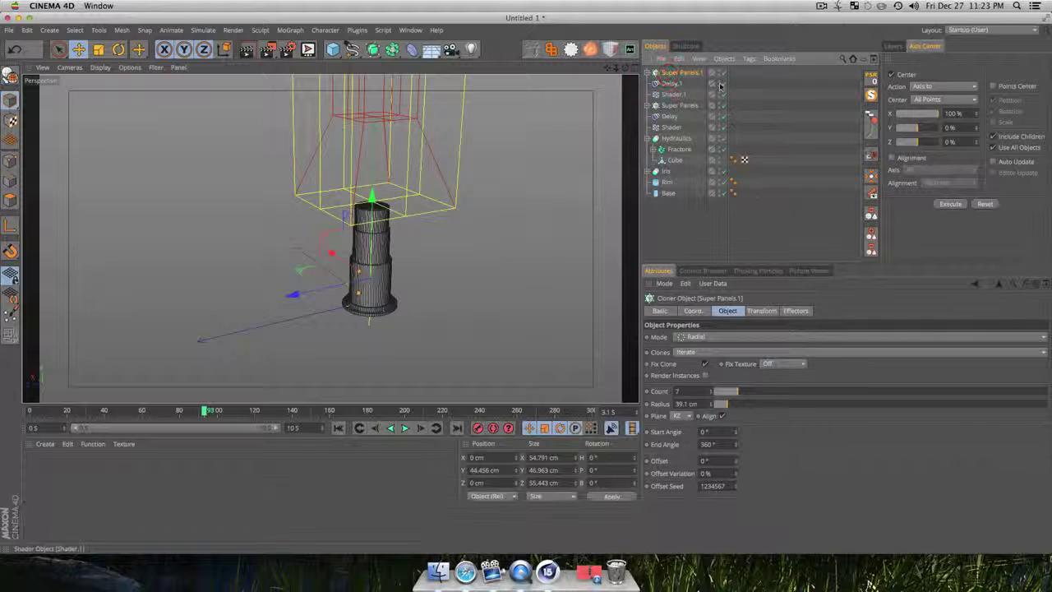
pyautogui.click(794, 311)
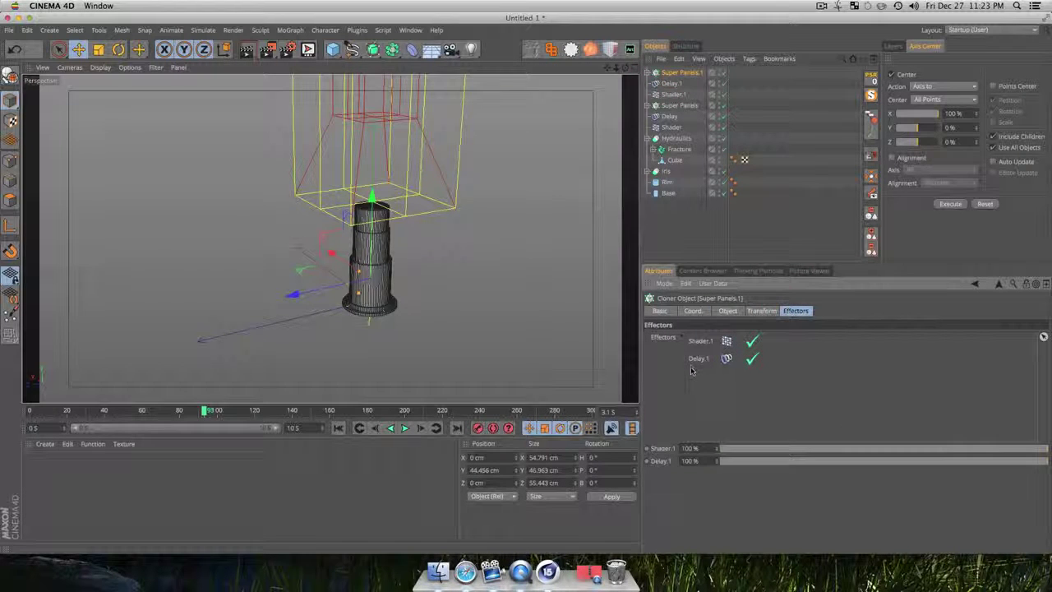
pyautogui.press('super+z')
pyautogui.click(678, 73)
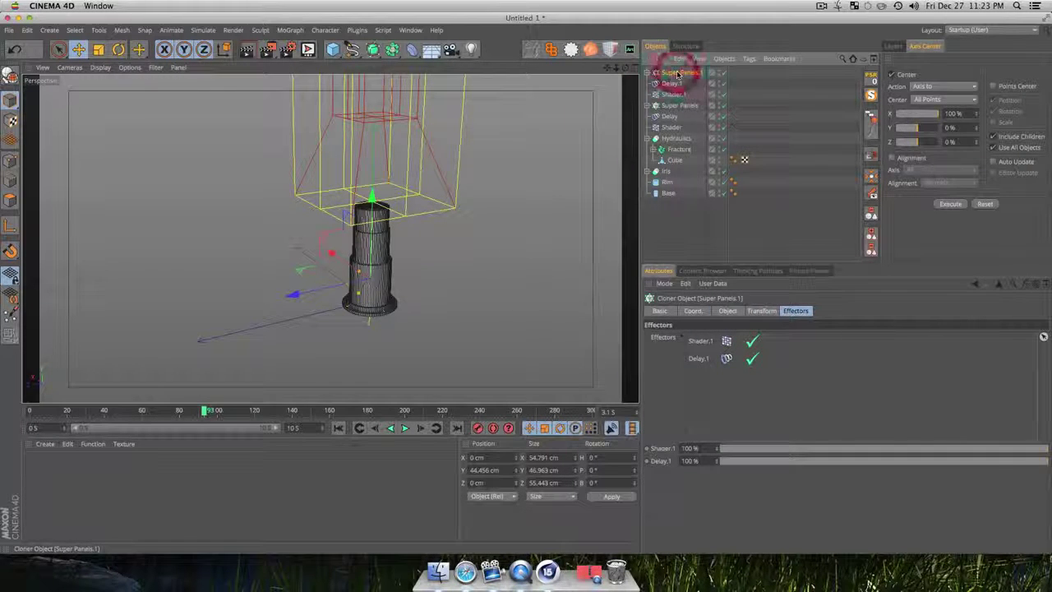
pyautogui.press('BackSpace')
# Make the Super Panels cloner a child of Base.1 inside the Hydraulics object's Fracture
pyautogui.press('3')
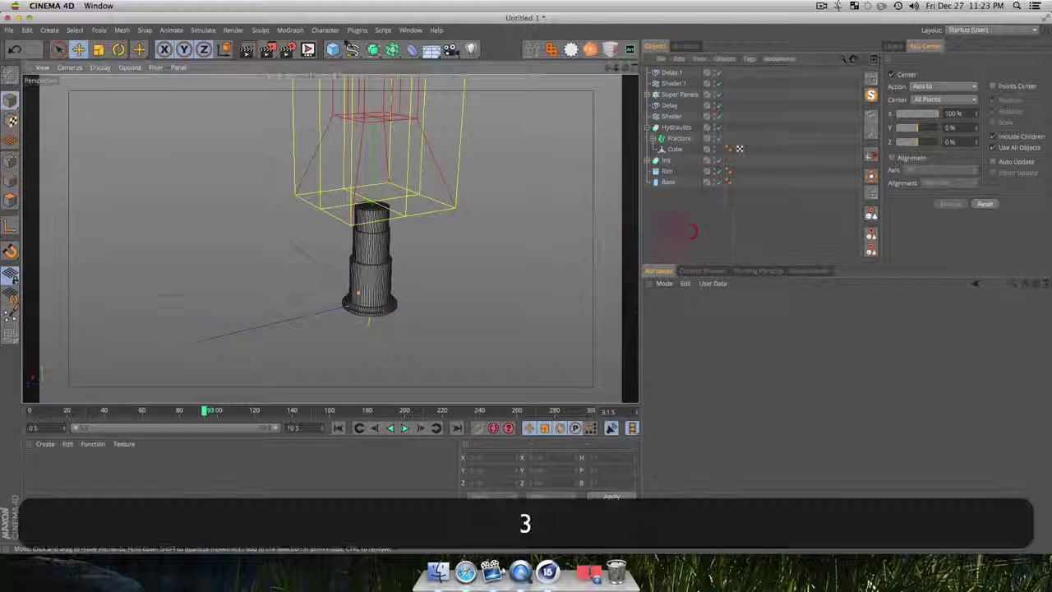
pyautogui.moveTo(682, 231); pyautogui.dragTo(321, 271)
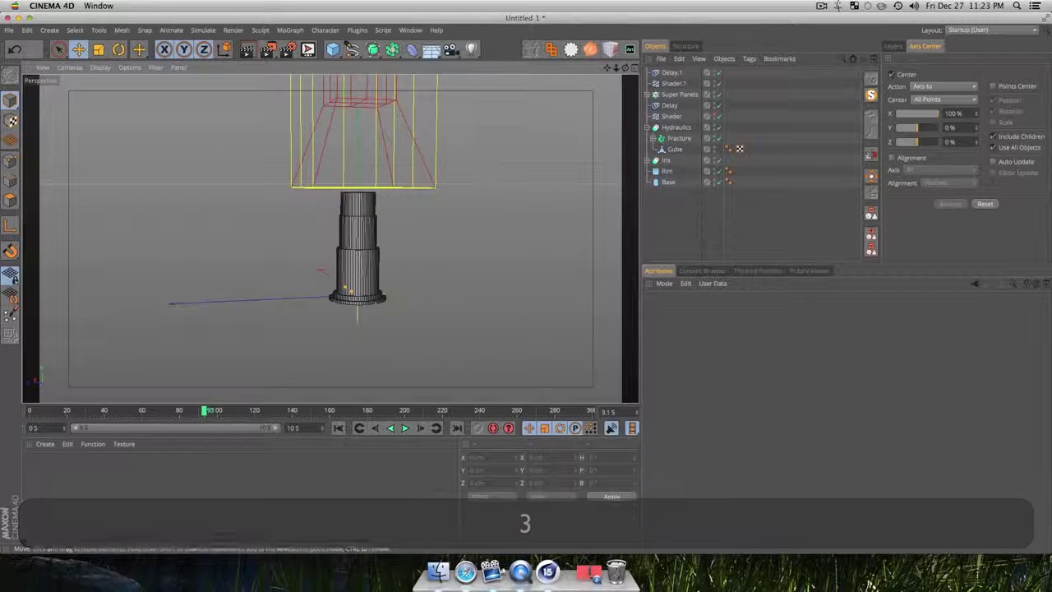
pyautogui.click(673, 95)
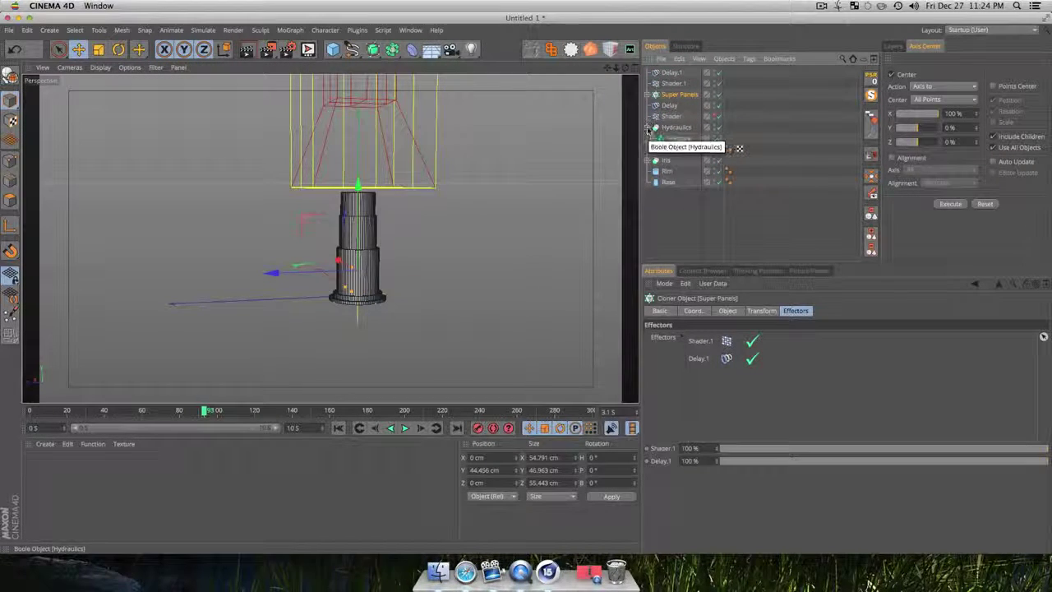
pyautogui.click(648, 127)
pyautogui.click(648, 128)
pyautogui.click(657, 150)
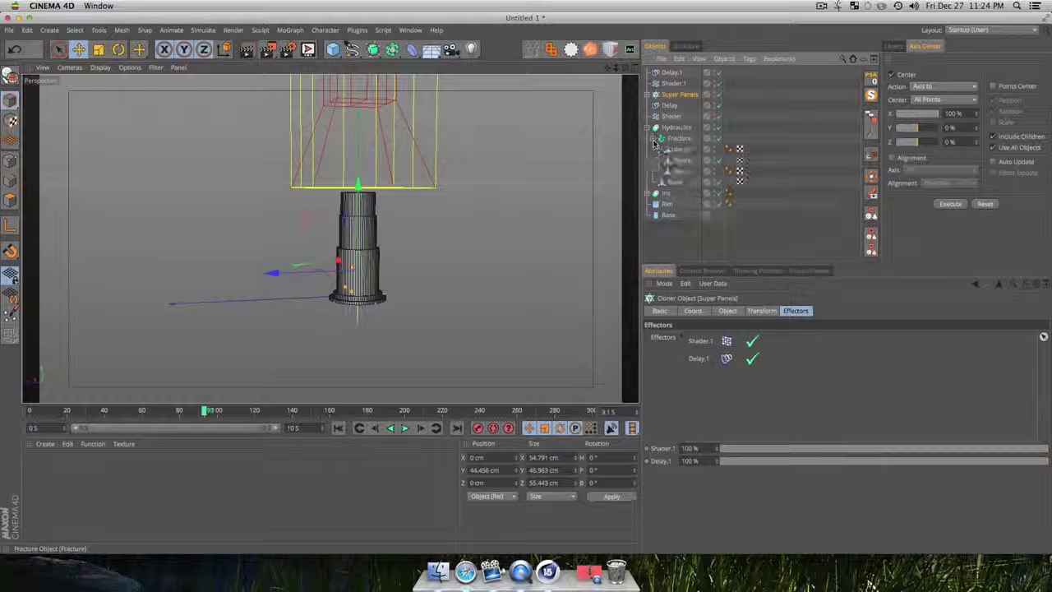
pyautogui.click(681, 171)
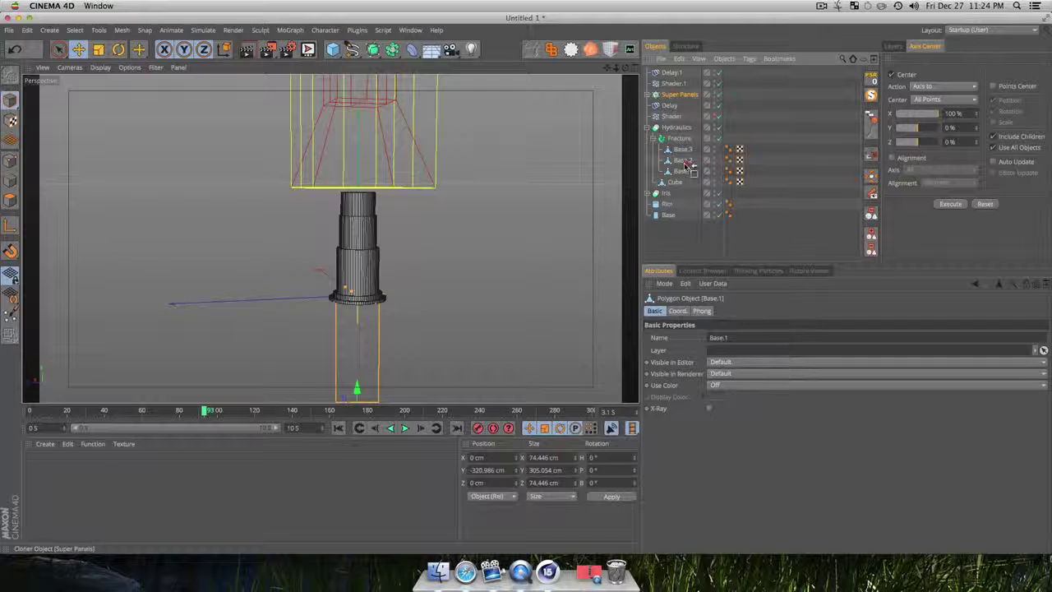
pyautogui.moveTo(684, 173); pyautogui.dragTo(683, 170)
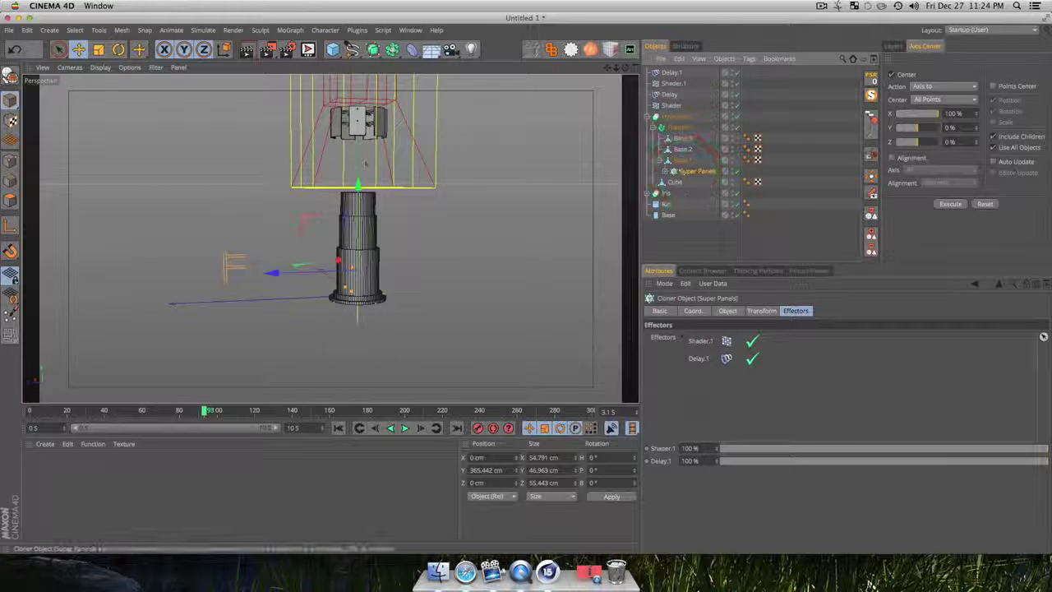
# Lower the Super Panels cloner along Y to about 112 cm so the panels surround the lowest cylinder
pyautogui.click(681, 161)
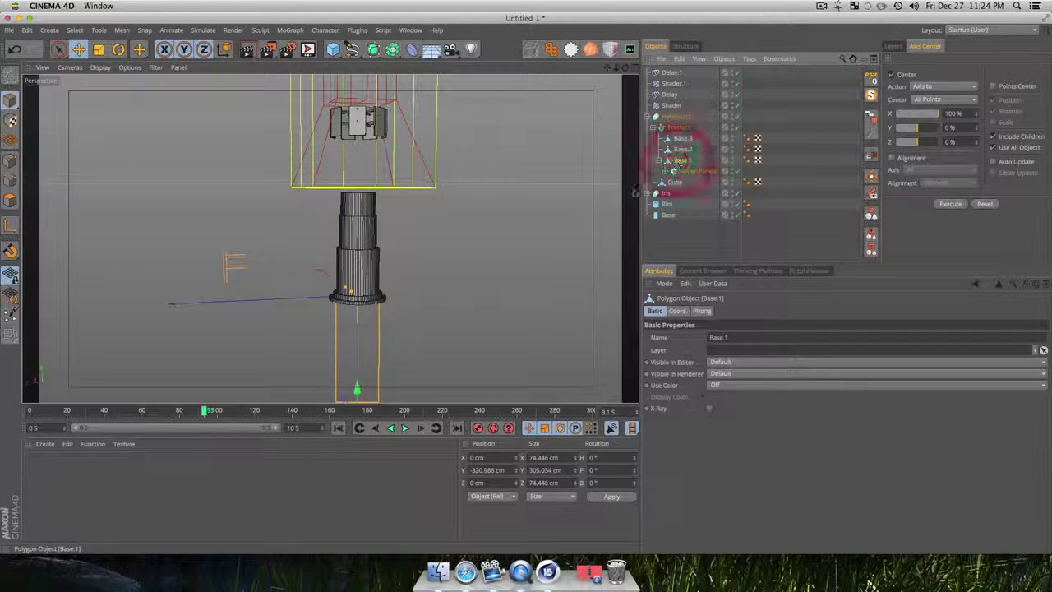
pyautogui.scroll(4, 312, 276)
pyautogui.press('3')
pyautogui.moveTo(311, 276); pyautogui.dragTo(421, 263)
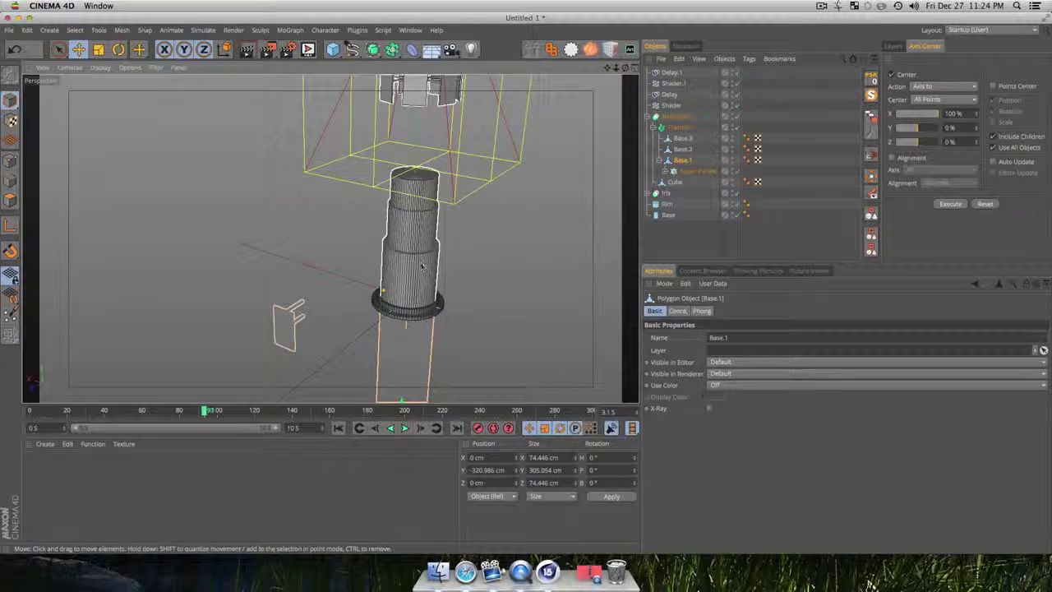
pyautogui.click(673, 226)
pyautogui.click(698, 170)
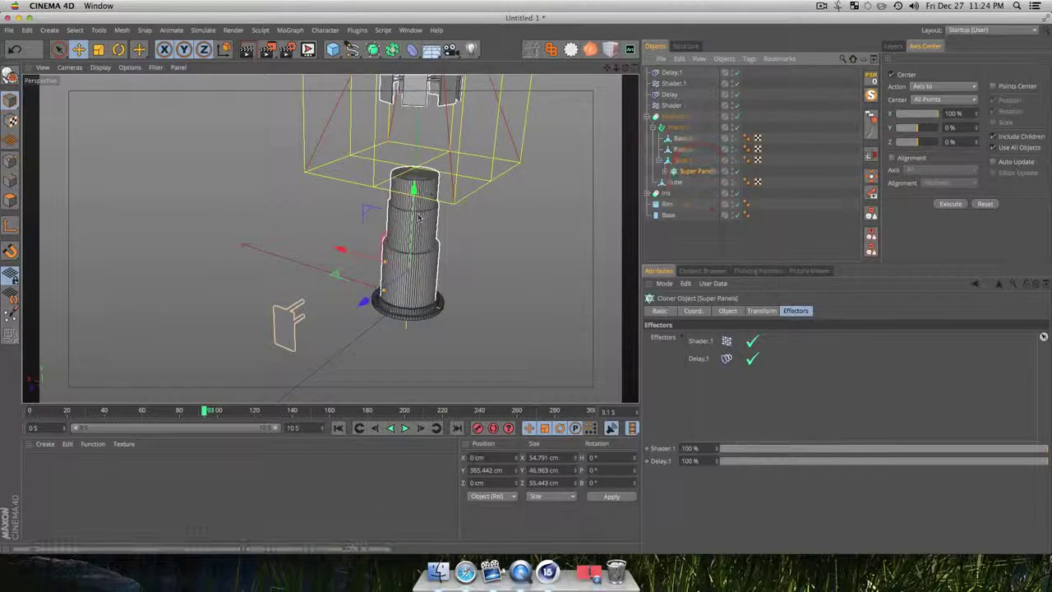
pyautogui.moveTo(413, 189); pyautogui.dragTo(416, 197)
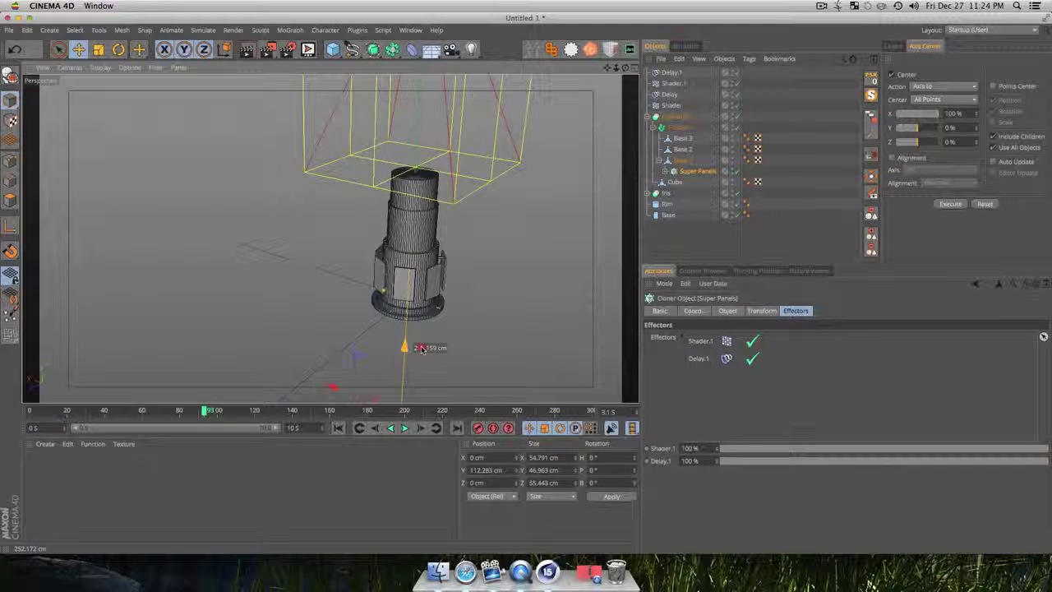
# Examine how the panels sit around the lowest cylinder from several angles and distances
pyautogui.scroll(3, 403, 269)
pyautogui.moveTo(403, 270); pyautogui.dragTo(353, 271)
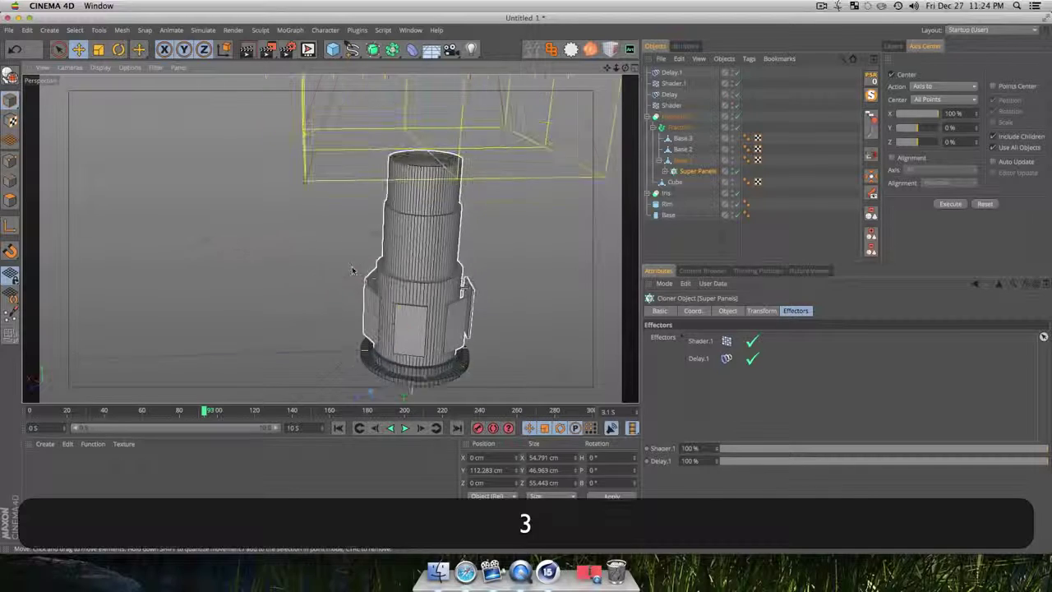
pyautogui.scroll(3, 424, 310)
pyautogui.moveTo(423, 310); pyautogui.dragTo(420, 335)
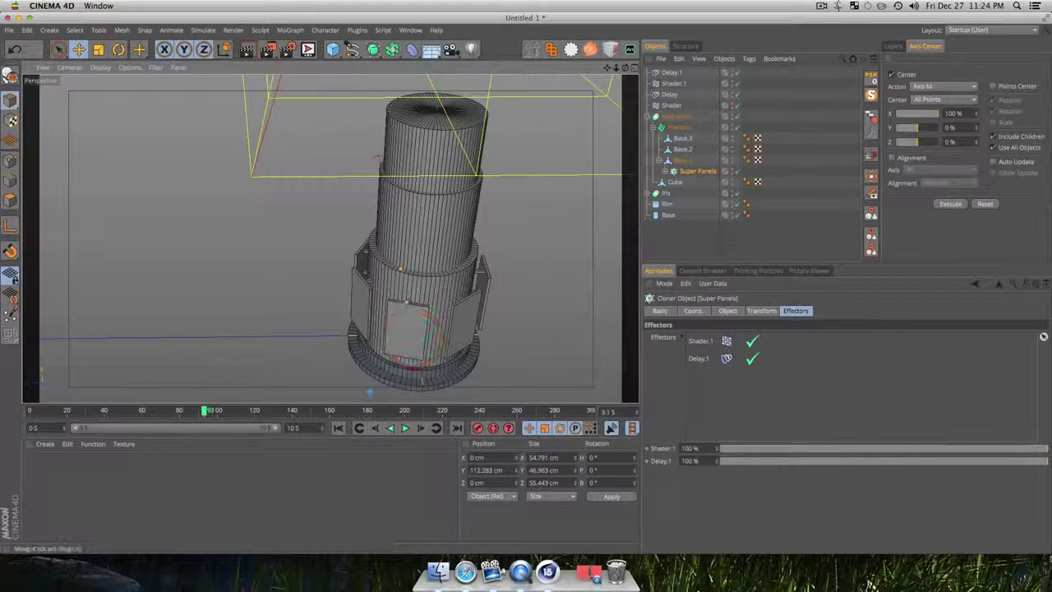
pyautogui.click(693, 173)
pyautogui.scroll(-4, 461, 252)
pyautogui.press('1')
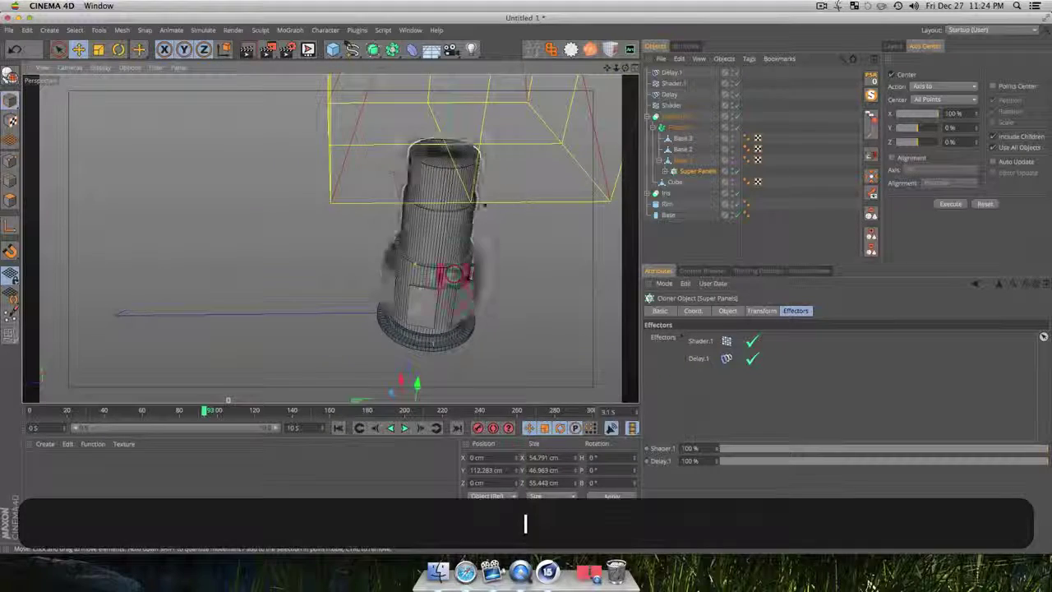
pyautogui.press('1')
pyautogui.moveTo(447, 238); pyautogui.dragTo(481, 215)
pyautogui.press('3')
pyautogui.scroll(-8, 465, 215)
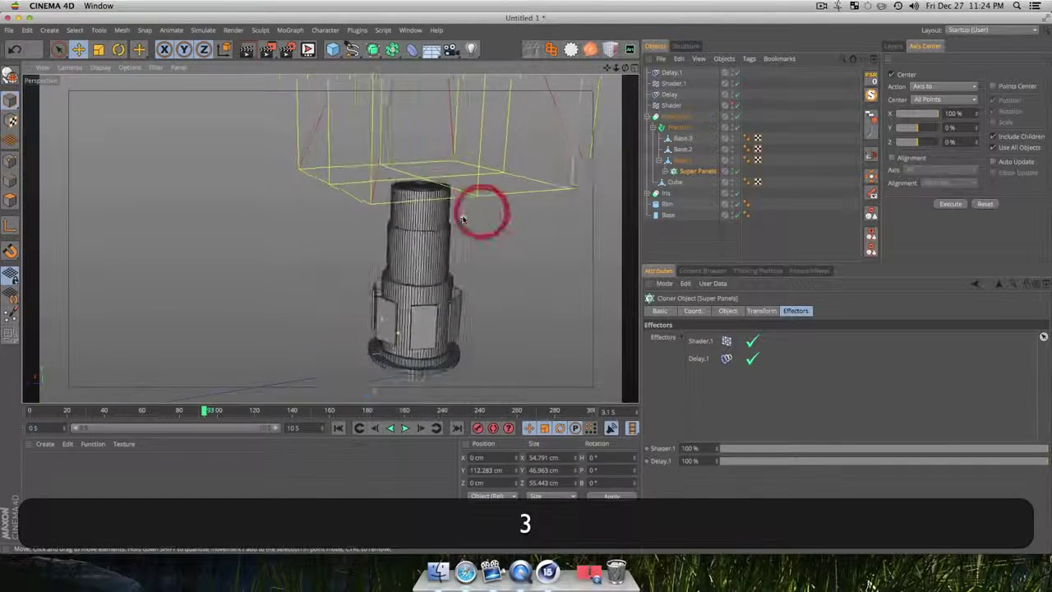
# Lower the Shader.1 effector along Y to about 50 cm so its falloff surrounds the cylinders
pyautogui.click(670, 92)
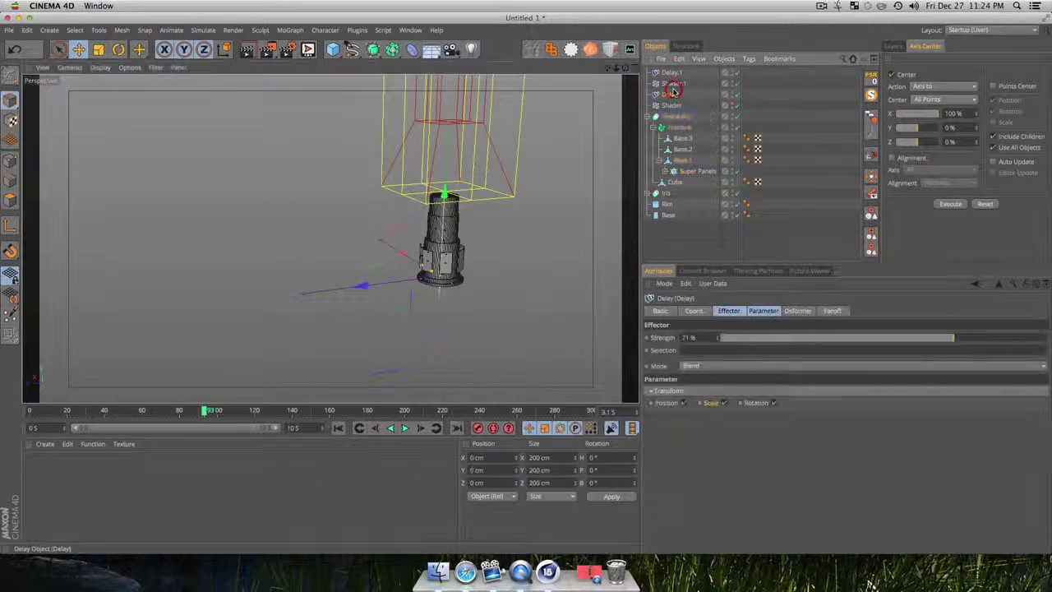
pyautogui.click(672, 84)
pyautogui.press('1')
pyautogui.moveTo(502, 188); pyautogui.dragTo(480, 263)
pyautogui.moveTo(442, 203); pyautogui.dragTo(444, 293)
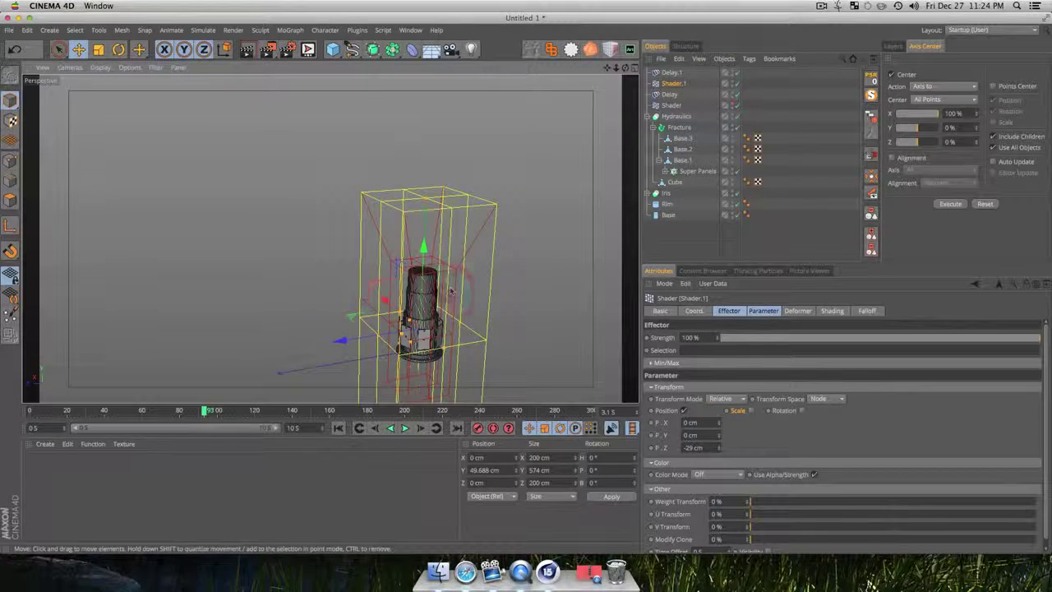
# Try to copy the Shader.1 and Delay.1 effectors from the Super Panels cloner into the Fracture's effector list
pyautogui.click(706, 171)
pyautogui.click(699, 358)
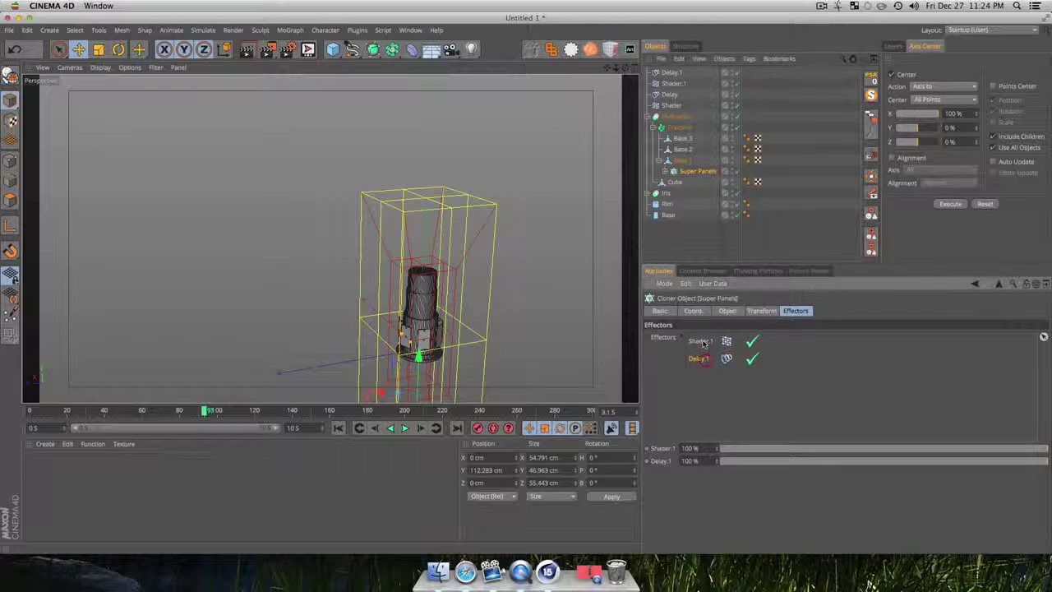
pyautogui.keyDown('shift'); pyautogui.click(701, 341); pyautogui.keyUp('shift')
pyautogui.press('super+c')
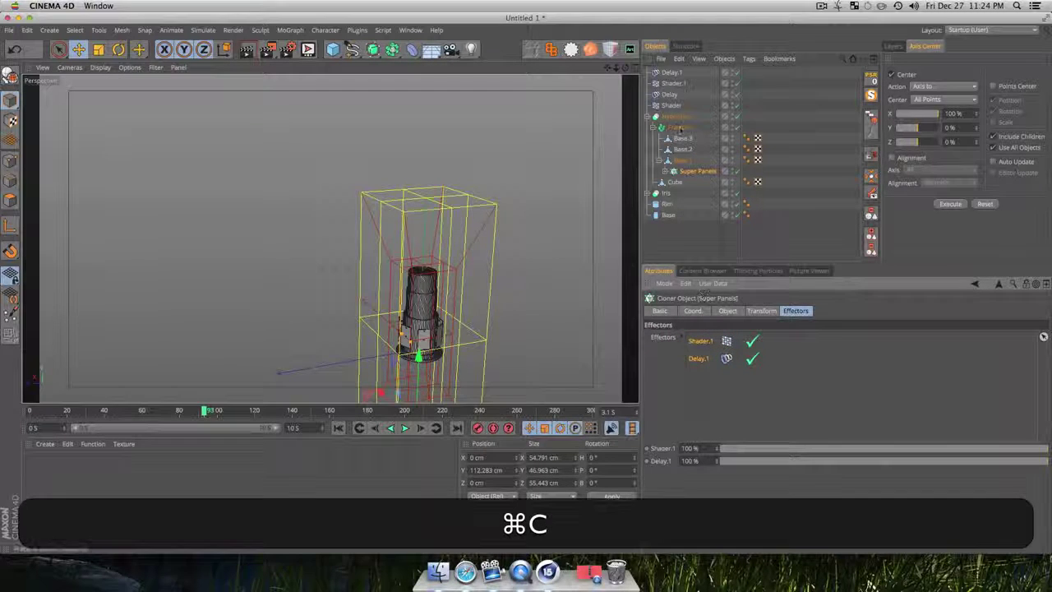
pyautogui.click(680, 128)
pyautogui.press('super+v')
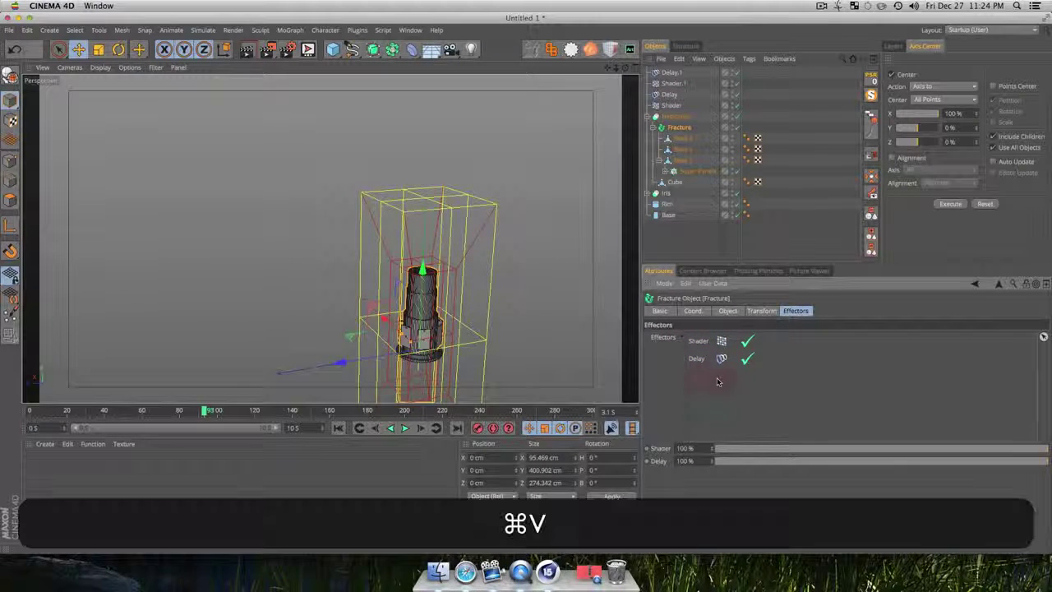
# Try adding Shader.1 and Delay.1 to the Fracture's effectors, check the motion up to frame 151, and undo the addition
pyautogui.click(676, 83)
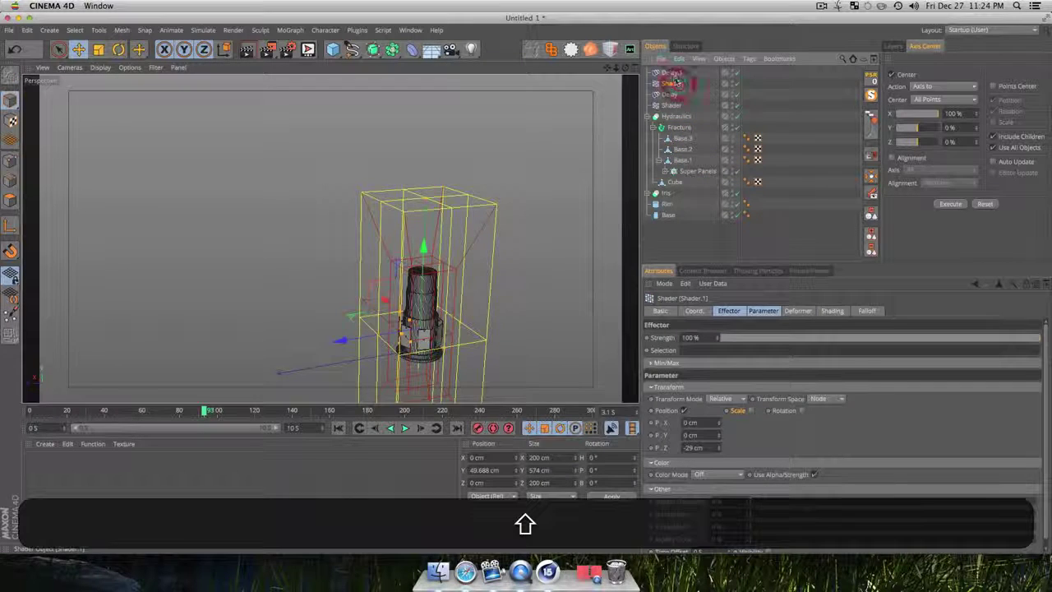
pyautogui.keyDown('shift'); pyautogui.click(672, 73); pyautogui.keyUp('shift')
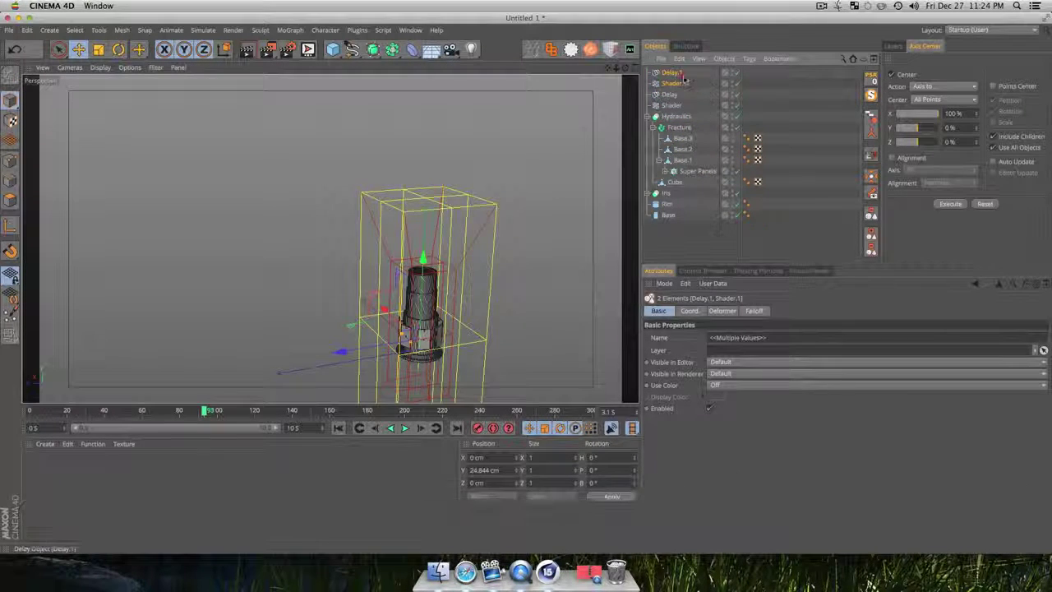
pyautogui.click(679, 130)
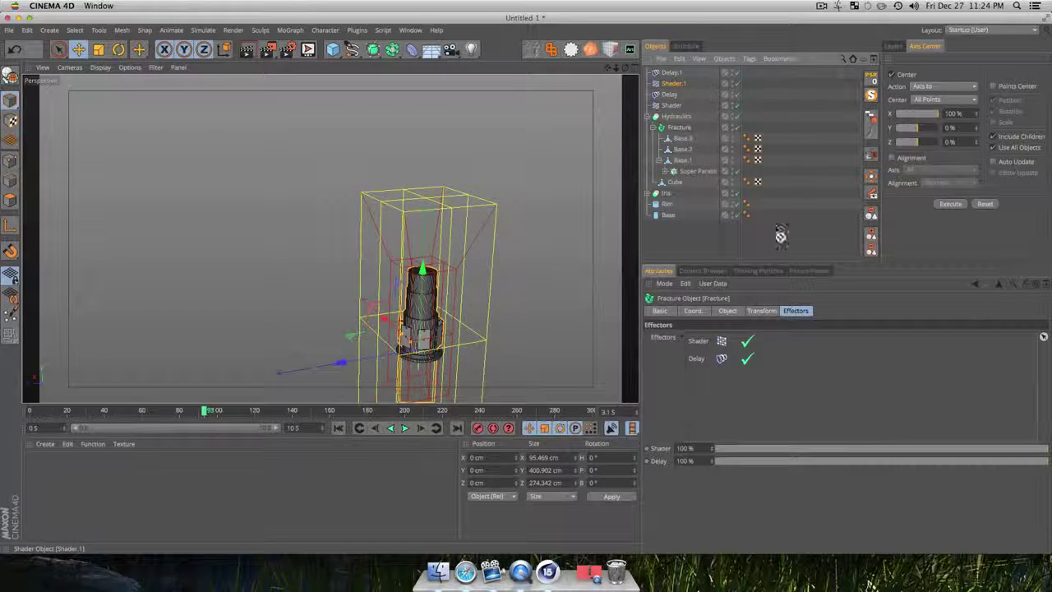
pyautogui.moveTo(779, 379); pyautogui.dragTo(727, 395)
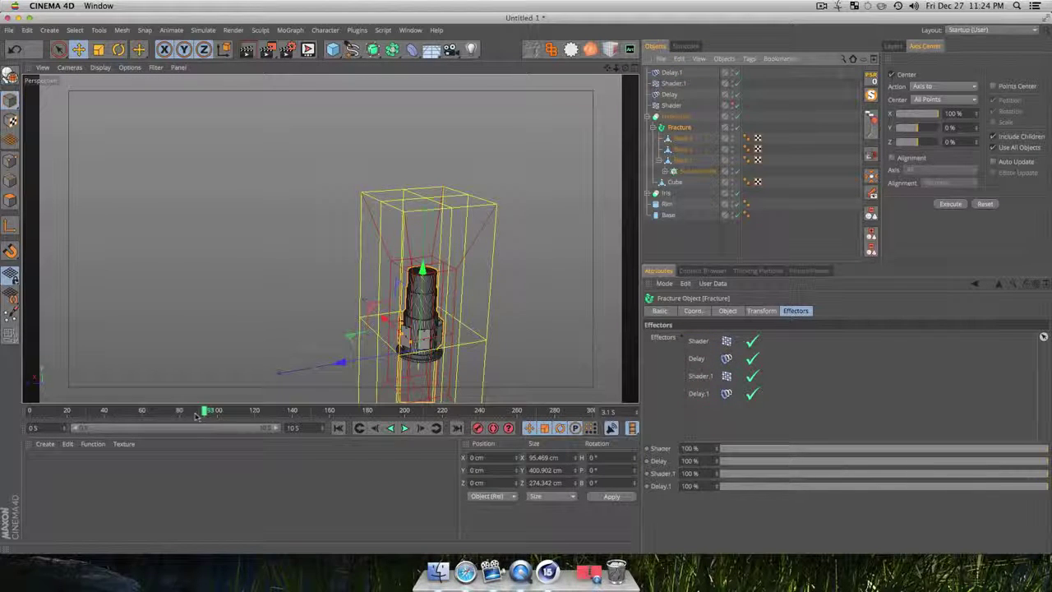
pyautogui.moveTo(205, 412); pyautogui.dragTo(283, 412)
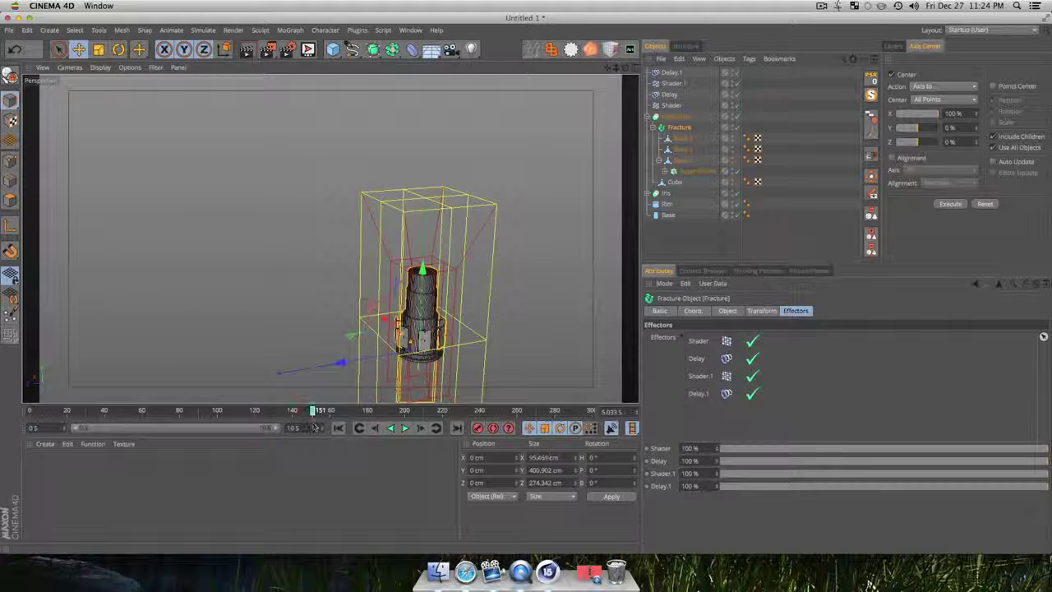
pyautogui.press('super+z')
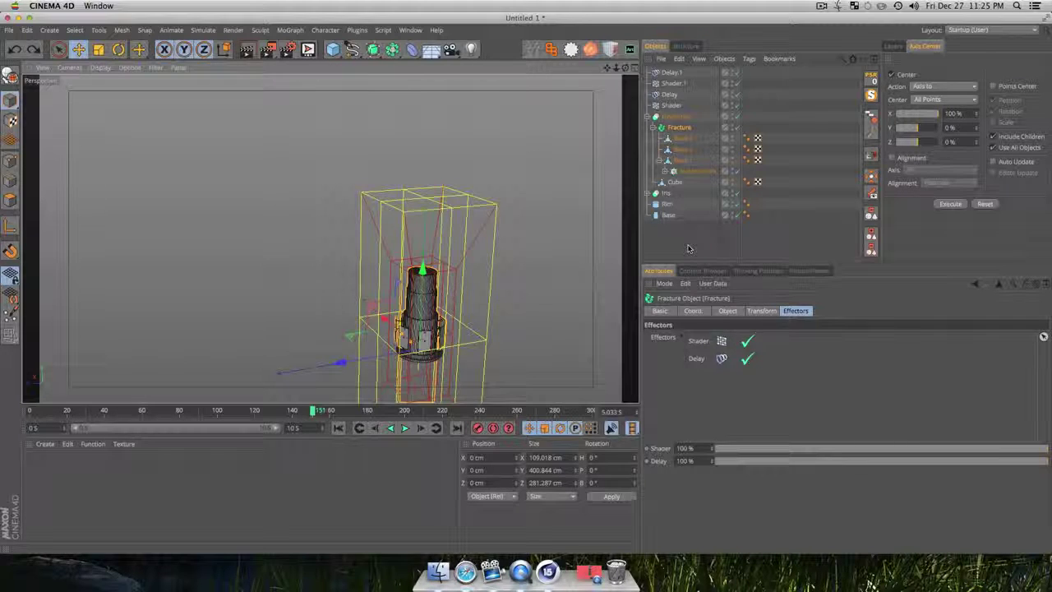
# Disable the Delay.1 effector and raise the Shader.1 effector along Y to about 503 cm, above the cylinders
pyautogui.click(674, 83)
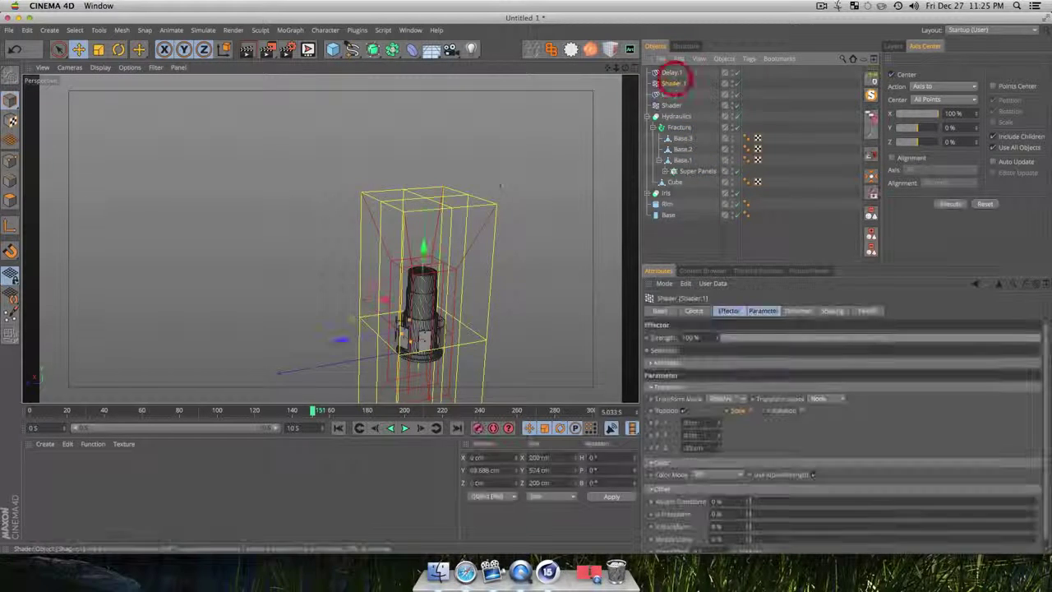
pyautogui.moveTo(424, 249); pyautogui.dragTo(432, 44)
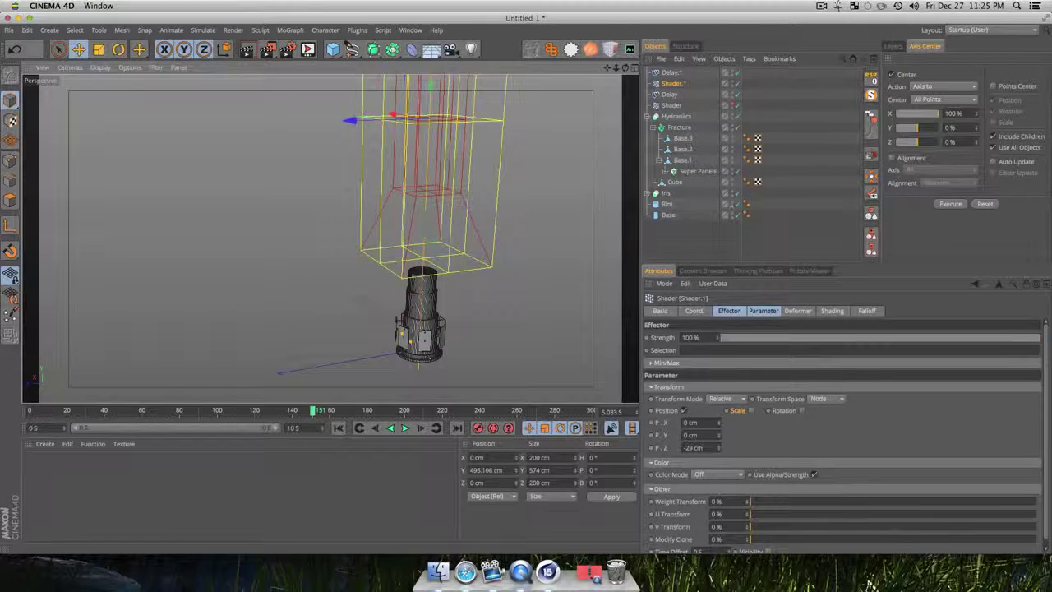
pyautogui.keyDown('alt'); pyautogui.click(730, 74); pyautogui.keyUp('alt')
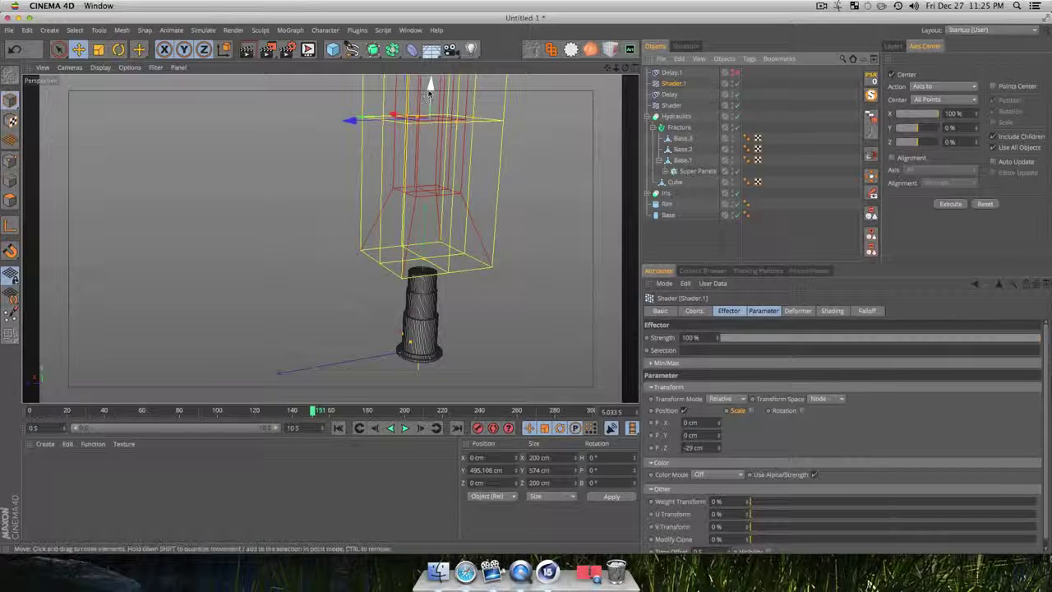
pyautogui.moveTo(429, 90); pyautogui.dragTo(430, 183)
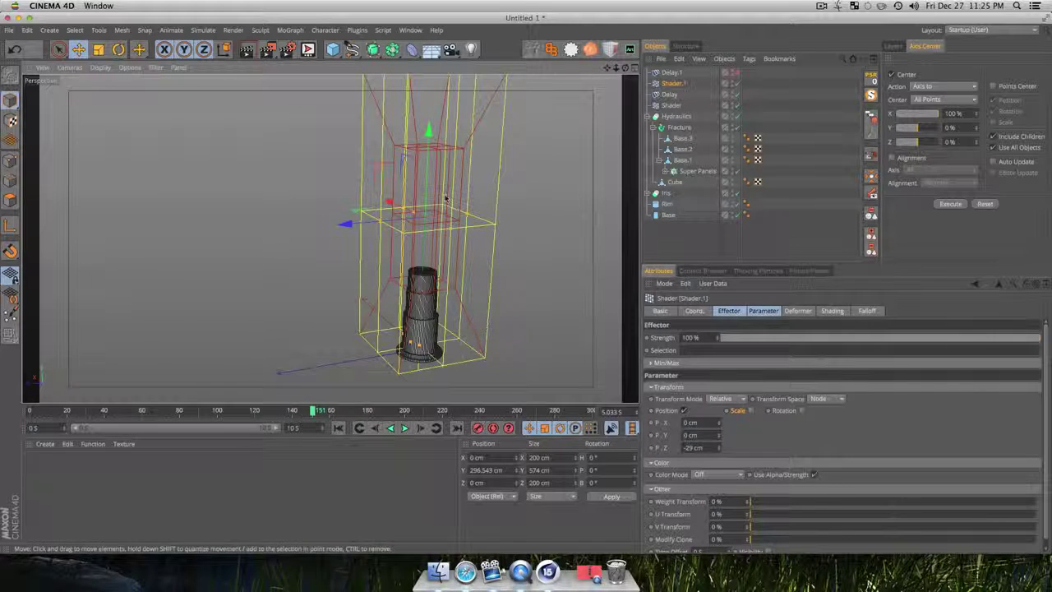
pyautogui.moveTo(428, 130); pyautogui.dragTo(402, 42)
# Duplicate the Super Panels cloner from Base.1 as a child of Base.2
pyautogui.click(706, 208)
pyautogui.click(695, 170)
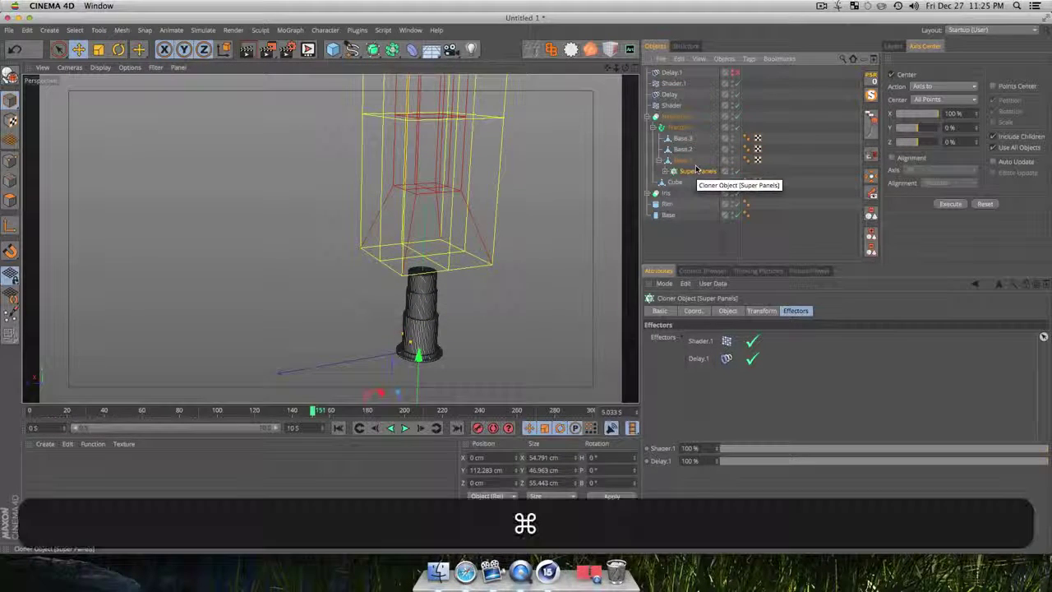
pyautogui.moveTo(688, 172)
pyautogui.keyDown('super'); pyautogui.mouseDown()
pyautogui.moveTo(681, 154)
pyautogui.moveTo(691, 160)
pyautogui.mouseUp(); pyautogui.keyUp('super')
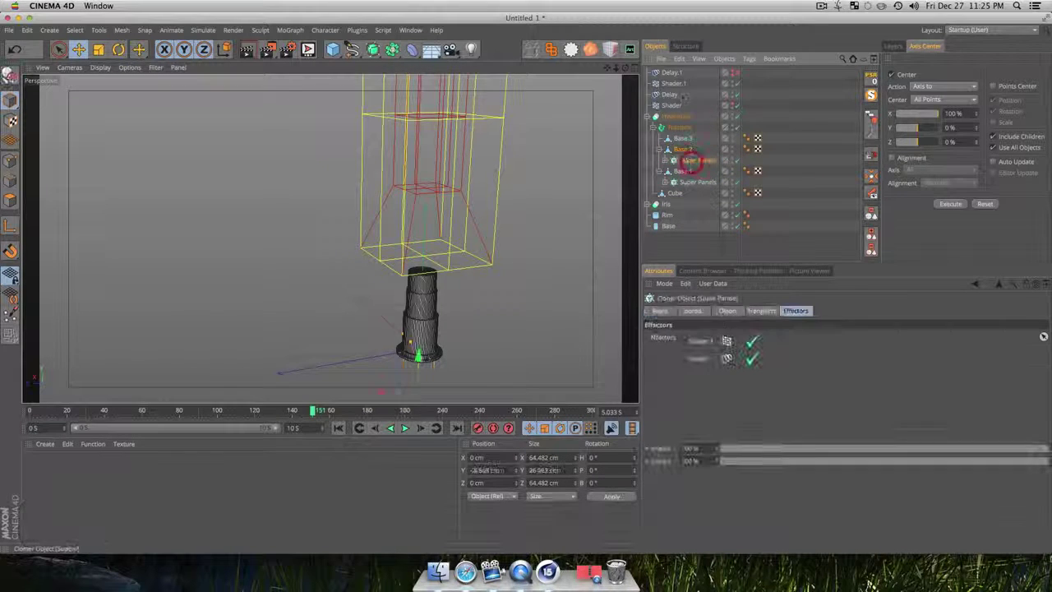
# Lower the Shader.1 effector along Y to about 110 cm to extend the panels around the cylinders
pyautogui.click(672, 83)
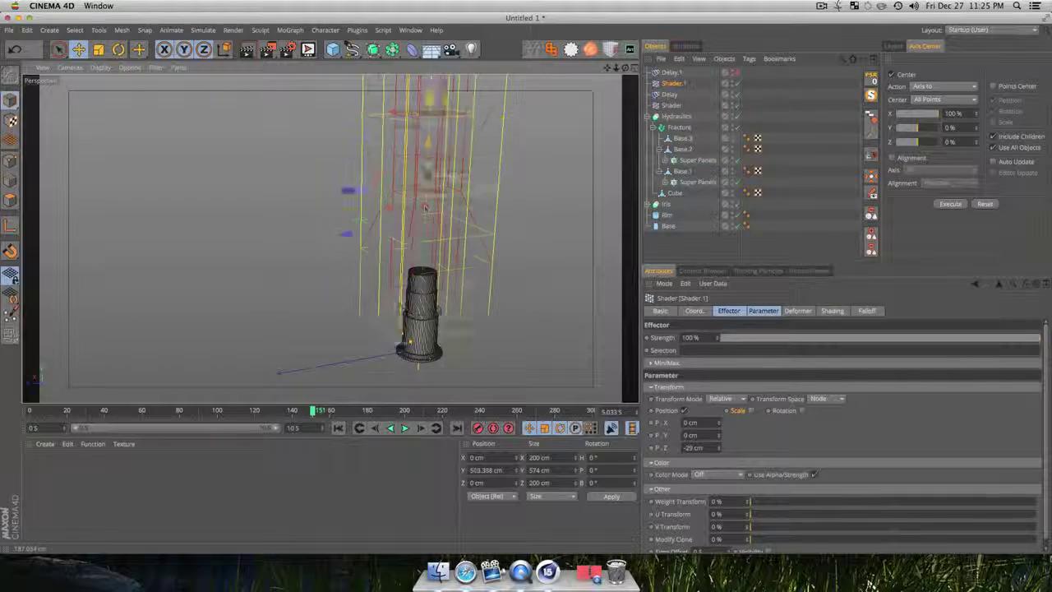
pyautogui.moveTo(426, 157); pyautogui.dragTo(425, 220)
pyautogui.press('3')
pyautogui.moveTo(411, 316); pyautogui.dragTo(493, 300)
pyautogui.scroll(5, 392, 329)
pyautogui.press('3')
pyautogui.moveTo(392, 327); pyautogui.dragTo(418, 286)
pyautogui.press('1')
pyautogui.press('3')
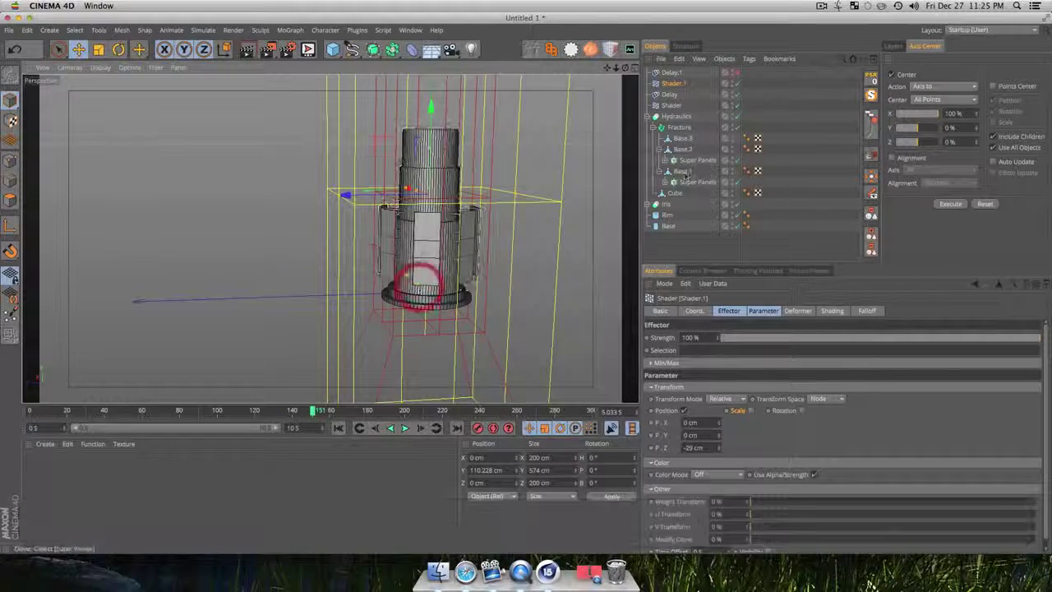
# Raise the Super Panels copy under Base.2 along Y to about 103 cm so it surrounds the middle cylinder
pyautogui.click(695, 163)
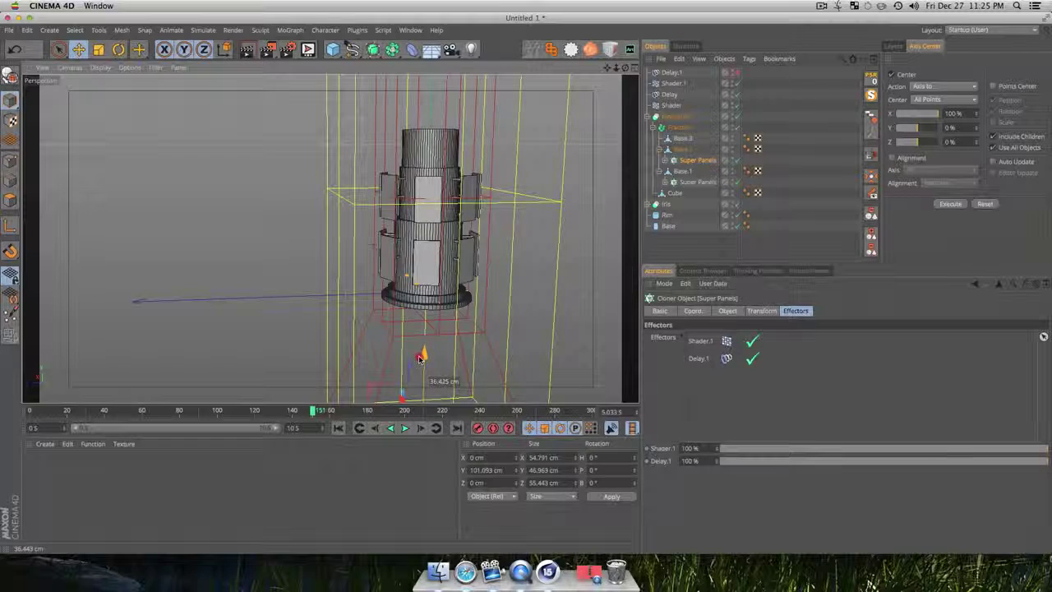
pyautogui.press('3')
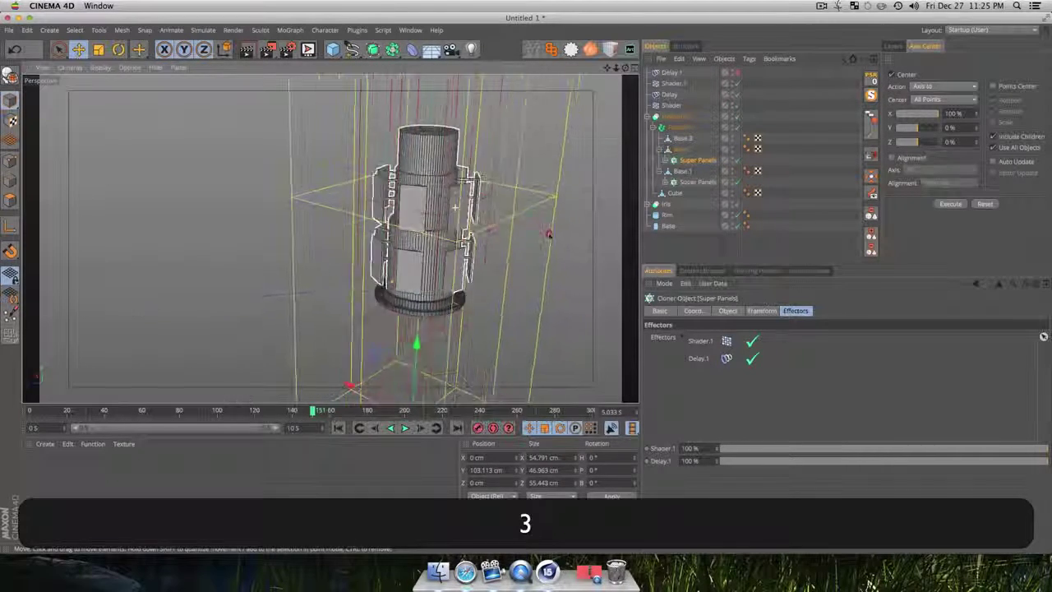
pyautogui.moveTo(455, 207); pyautogui.dragTo(465, 201)
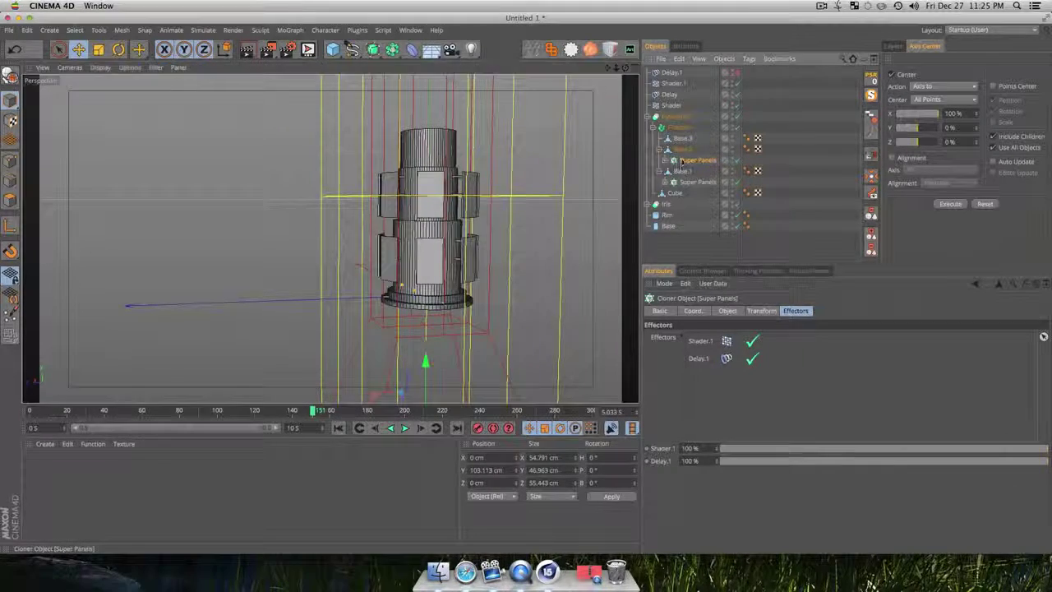
# Duplicate the Super Panels cloner from Base.2 into Base.3 and raise the copy along Y to about 101 cm around the top cylinder
pyautogui.moveTo(685, 161)
pyautogui.keyDown('super'); pyautogui.mouseDown()
pyautogui.moveTo(710, 162)
pyautogui.moveTo(689, 142)
pyautogui.mouseUp(); pyautogui.keyUp('super')
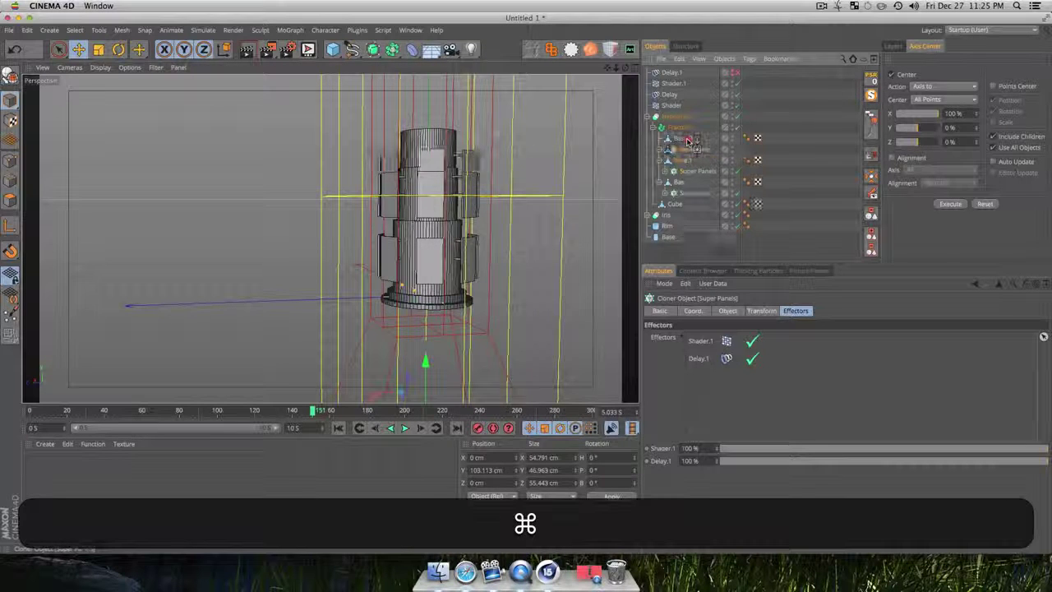
pyautogui.click(702, 151)
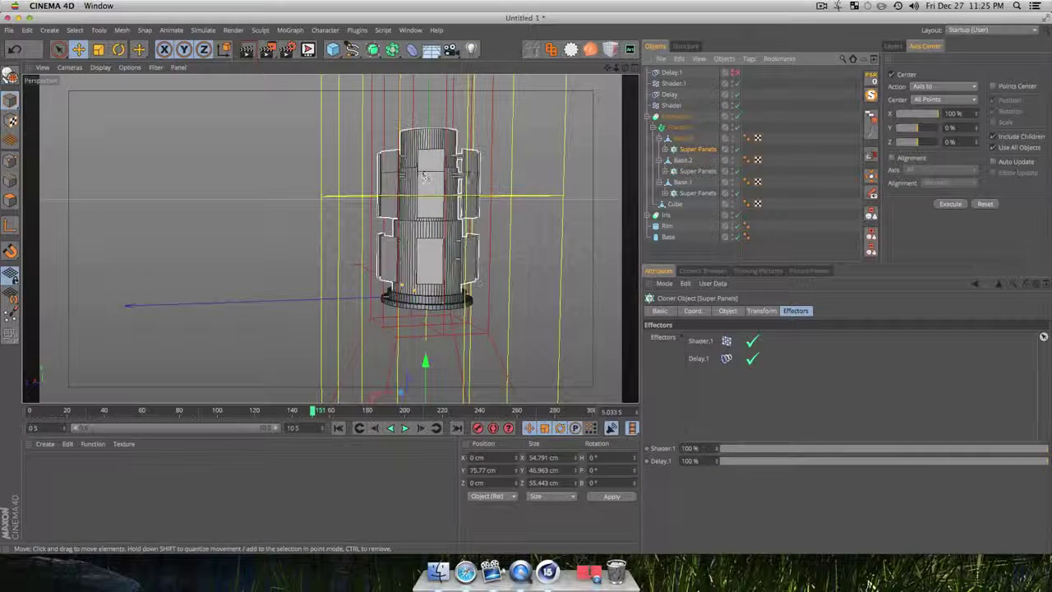
pyautogui.press('3')
pyautogui.moveTo(425, 174); pyautogui.dragTo(415, 259)
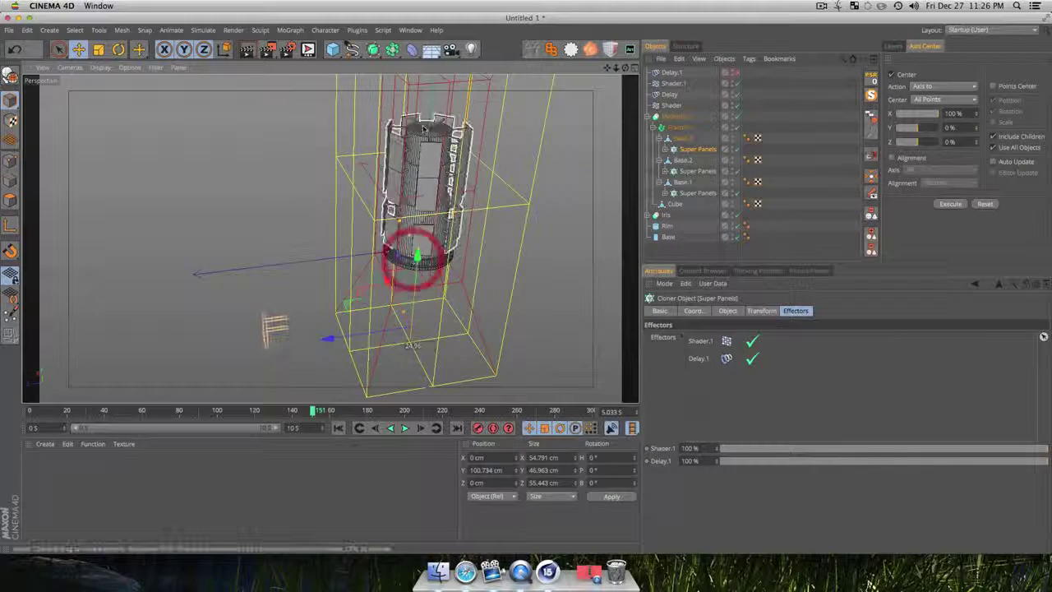
# Scale down the Super Panels cloner under Base.3 so its panels sit closer to the narrower top cylinder
pyautogui.press('t')
pyautogui.moveTo(511, 125); pyautogui.dragTo(245, 179)
pyautogui.press('3')
pyautogui.press('3')
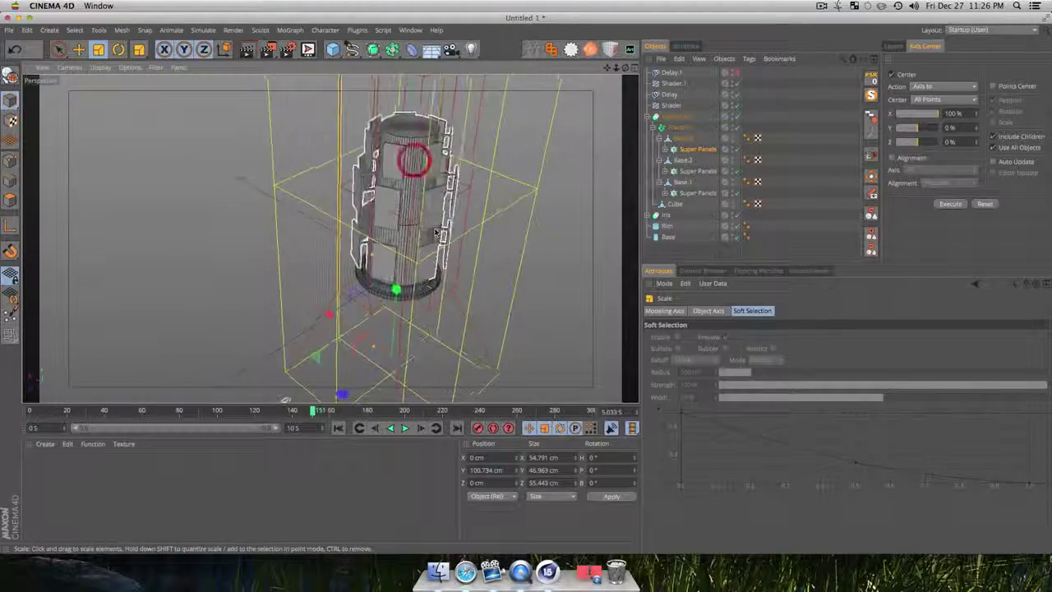
pyautogui.press('3')
pyautogui.moveTo(413, 159); pyautogui.dragTo(409, 196)
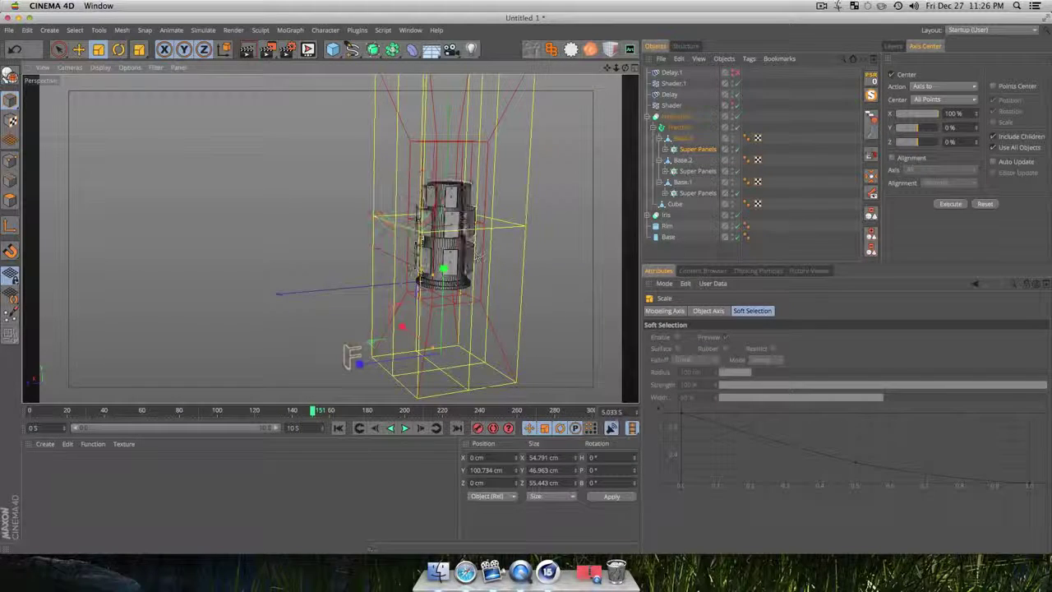
# Collapse the Hydraulics hierarchy and re-enable the Delay.1 effector
pyautogui.click(680, 251)
pyautogui.click(649, 116)
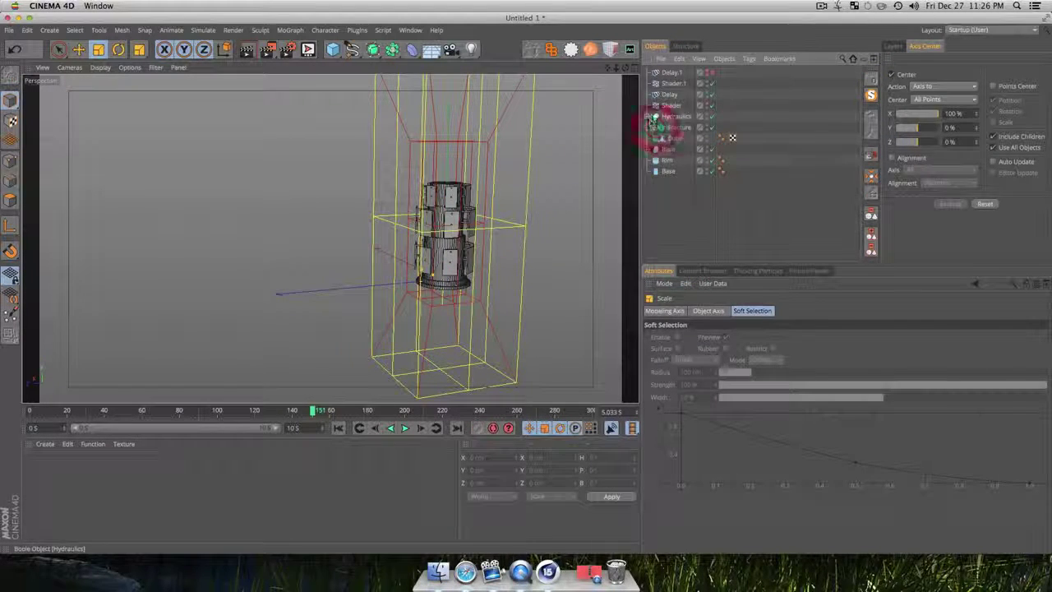
pyautogui.click(673, 182)
pyautogui.click(673, 72)
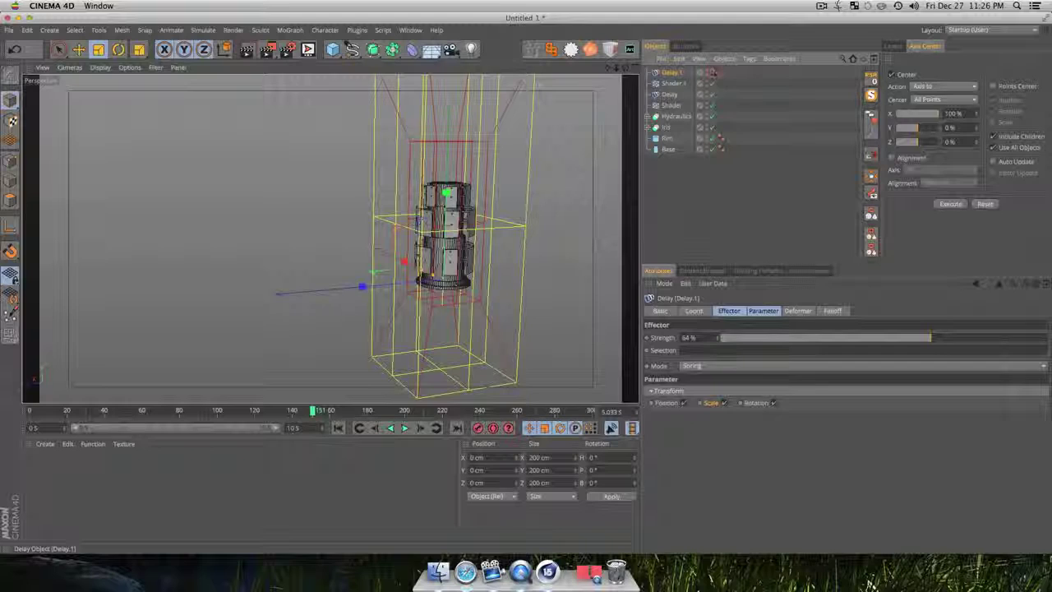
pyautogui.press('alt')
pyautogui.click(680, 206)
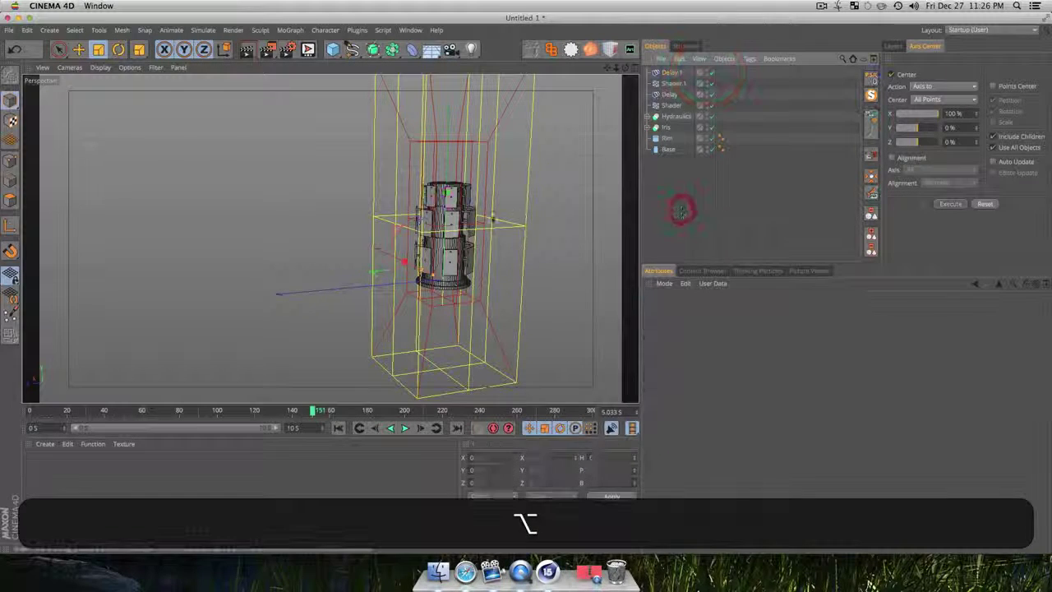
# Raise the Shader.1 effector along Y to about 469 cm, just above the tower, and deselect it
pyautogui.click(672, 85)
pyautogui.press('e')
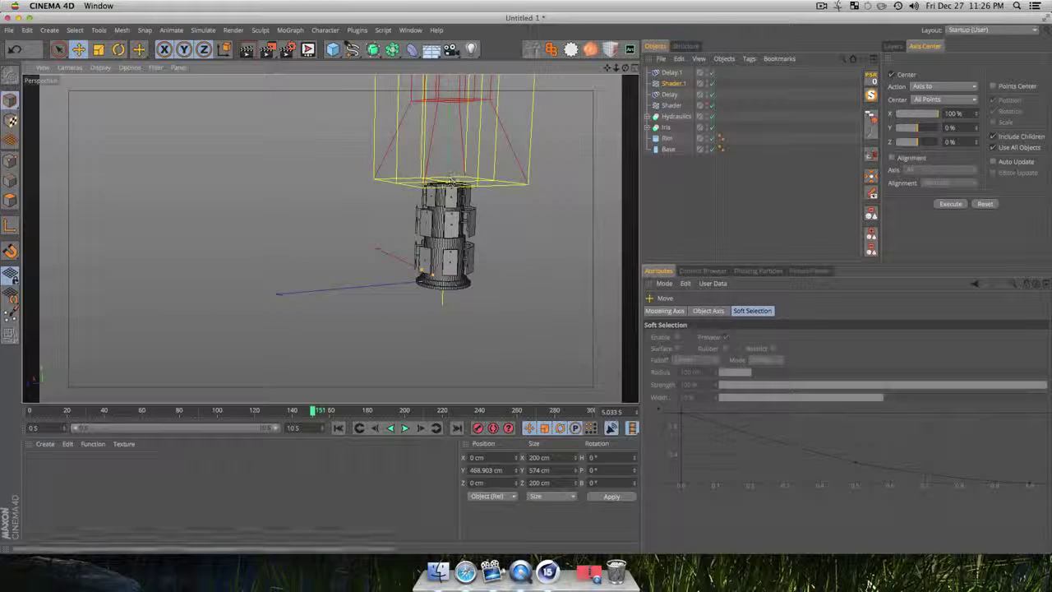
pyautogui.click(690, 227)
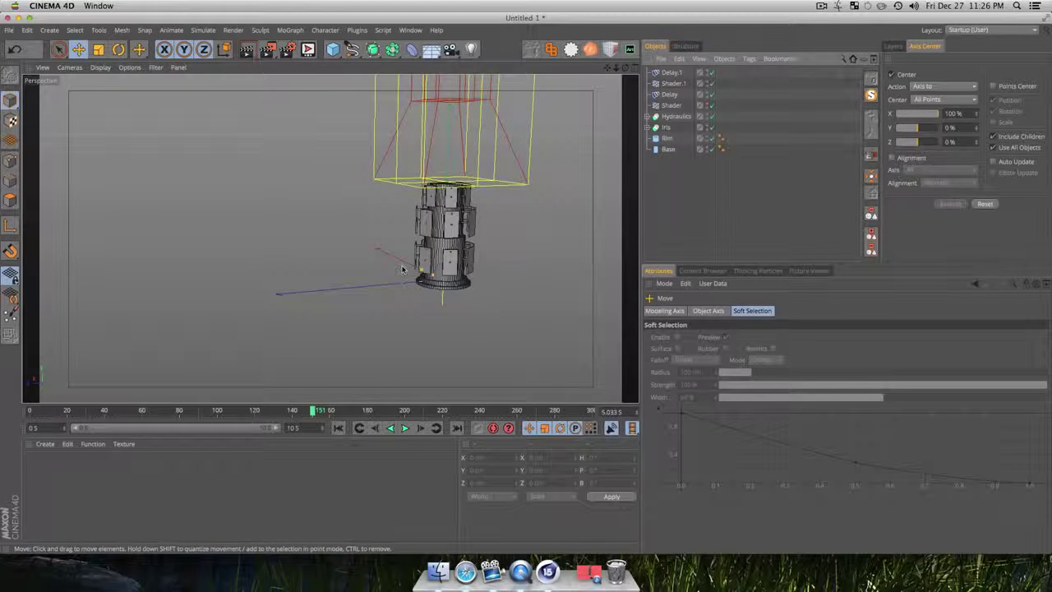
# Record a keyframe at frame 71 for the Shader.1 effector in its raised position above the tower
pyautogui.click(244, 410)
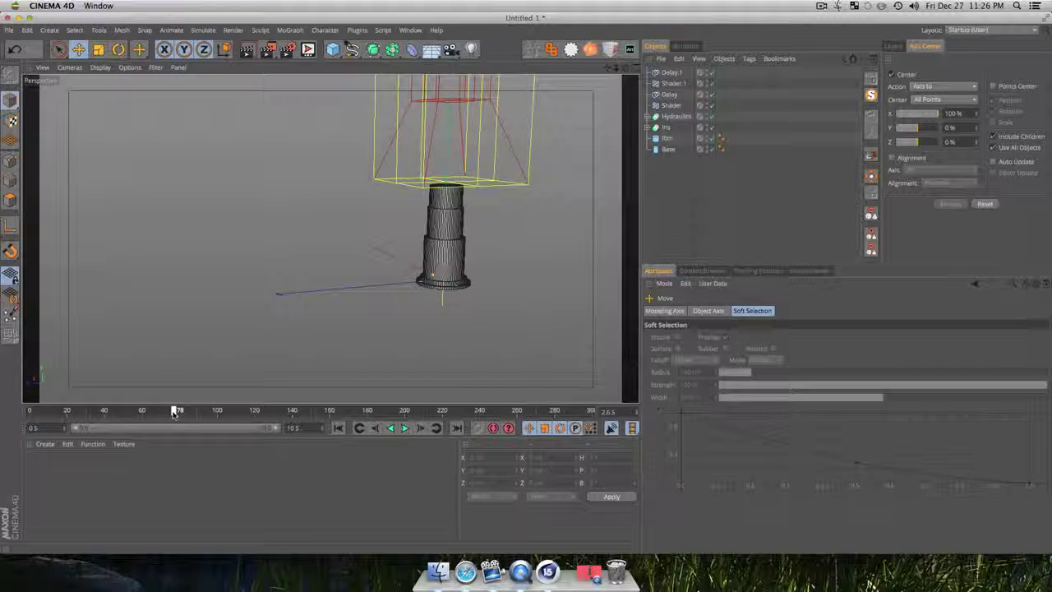
pyautogui.click(164, 410)
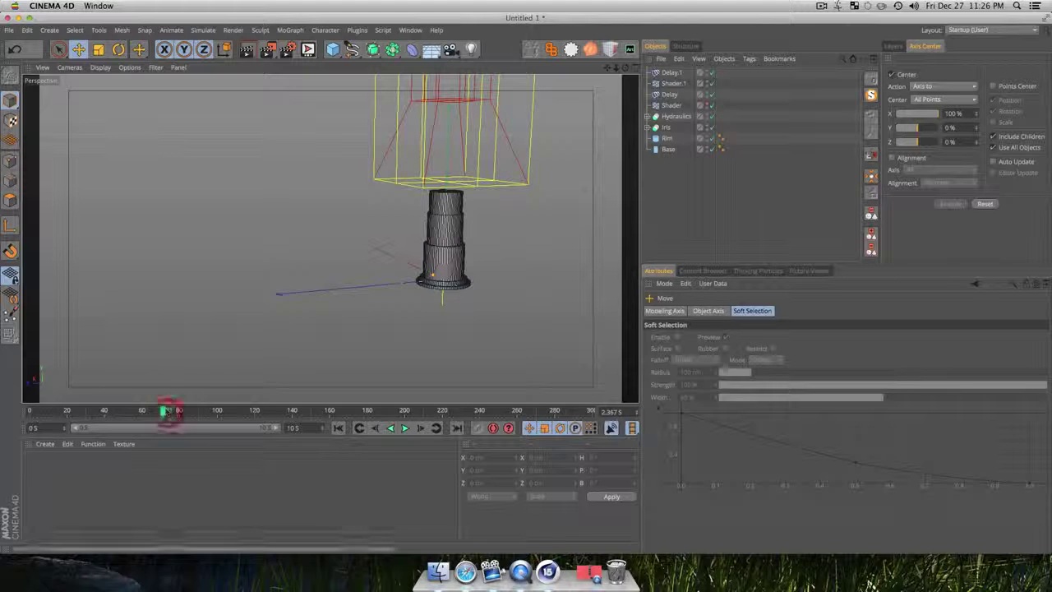
pyautogui.click(681, 73)
pyautogui.click(674, 84)
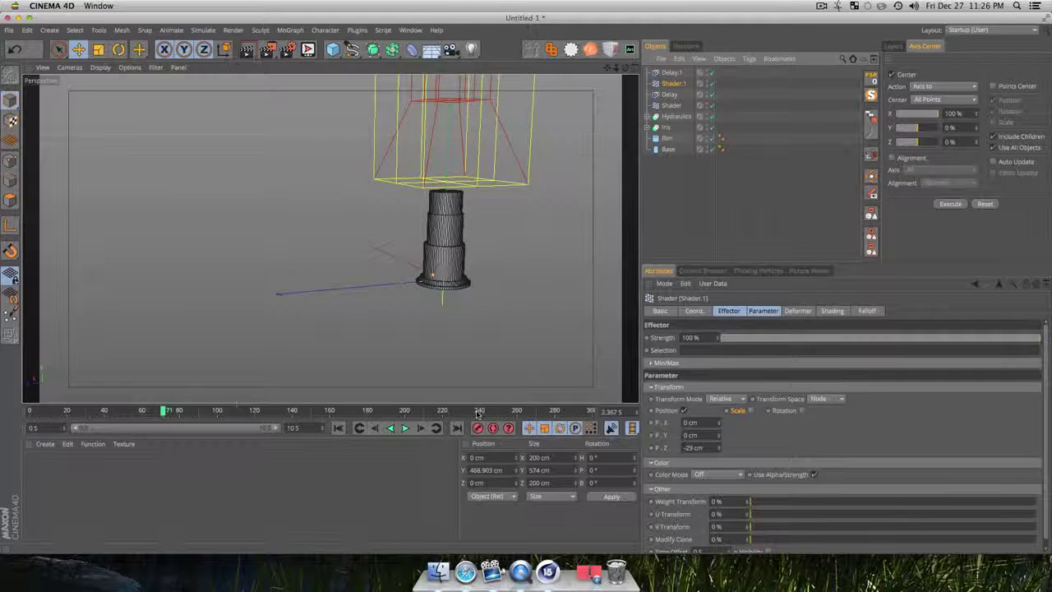
# Lower the Shader.1 effector along Y to about 100 cm at frame 112 and record a second keyframe
pyautogui.click(240, 411)
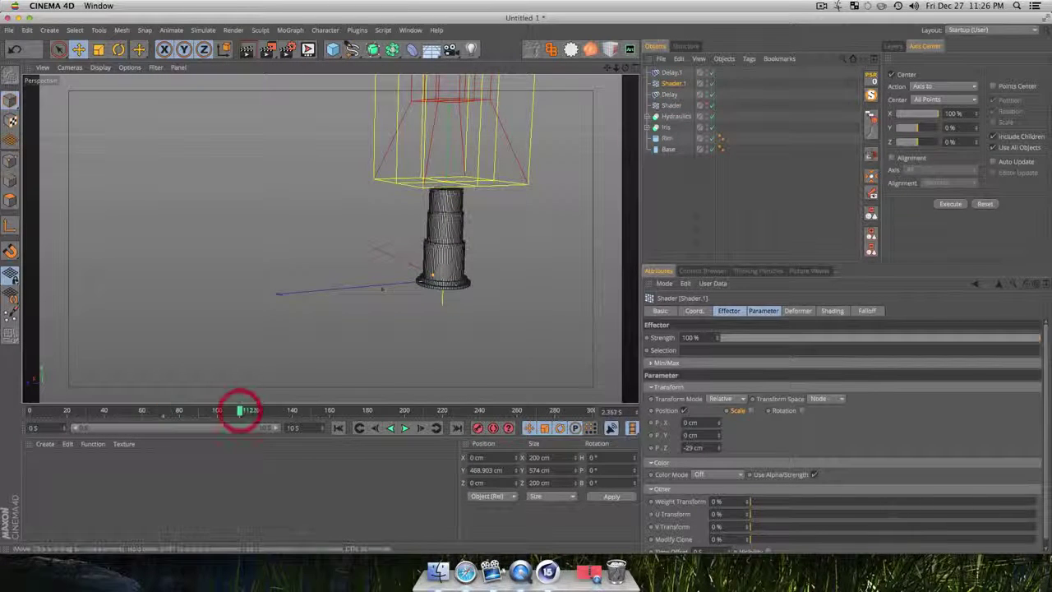
pyautogui.moveTo(518, 186); pyautogui.dragTo(486, 256)
pyautogui.moveTo(451, 161); pyautogui.dragTo(519, 258)
pyautogui.scroll(5, 443, 292)
pyautogui.press('3')
pyautogui.press('super+z')
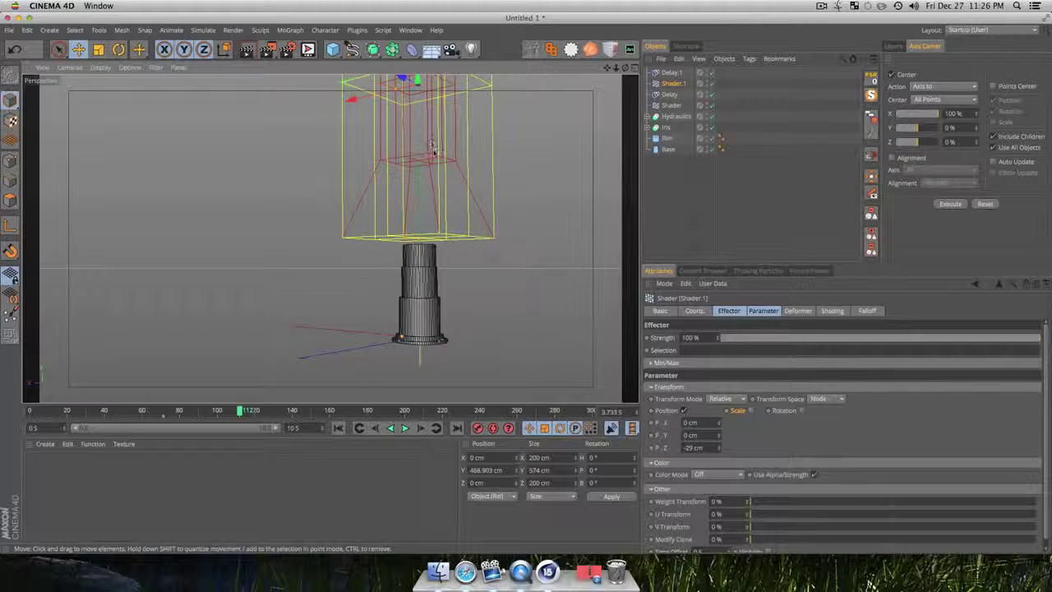
pyautogui.scroll(-5, 435, 153)
pyautogui.moveTo(425, 87); pyautogui.dragTo(426, 130)
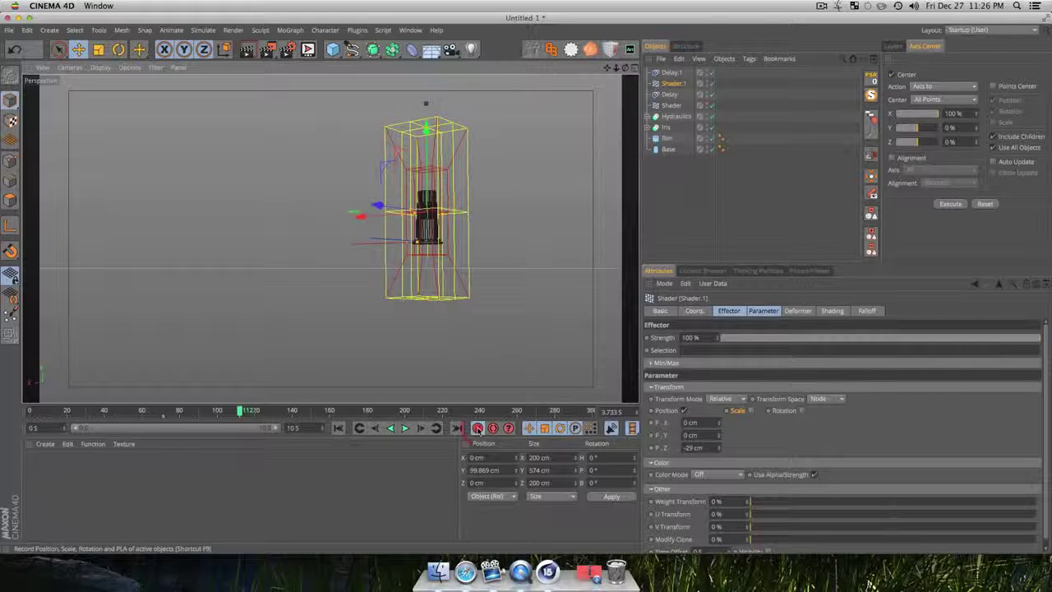
# Play the panel animation from the first frame, stop after the panels extend, and clear the selection
pyautogui.click(338, 428)
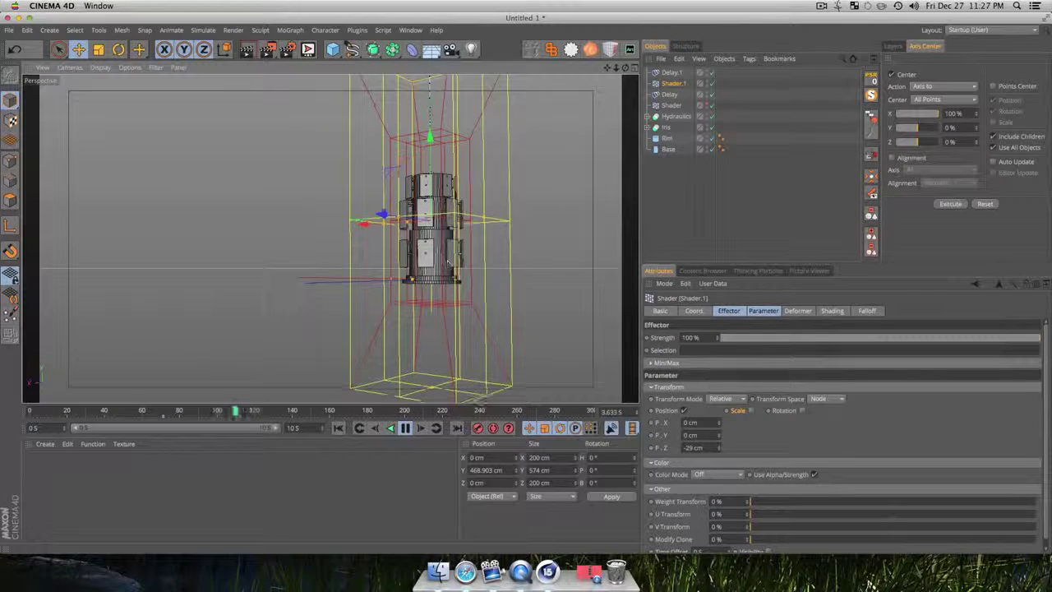
pyautogui.click(405, 428)
pyautogui.click(694, 211)
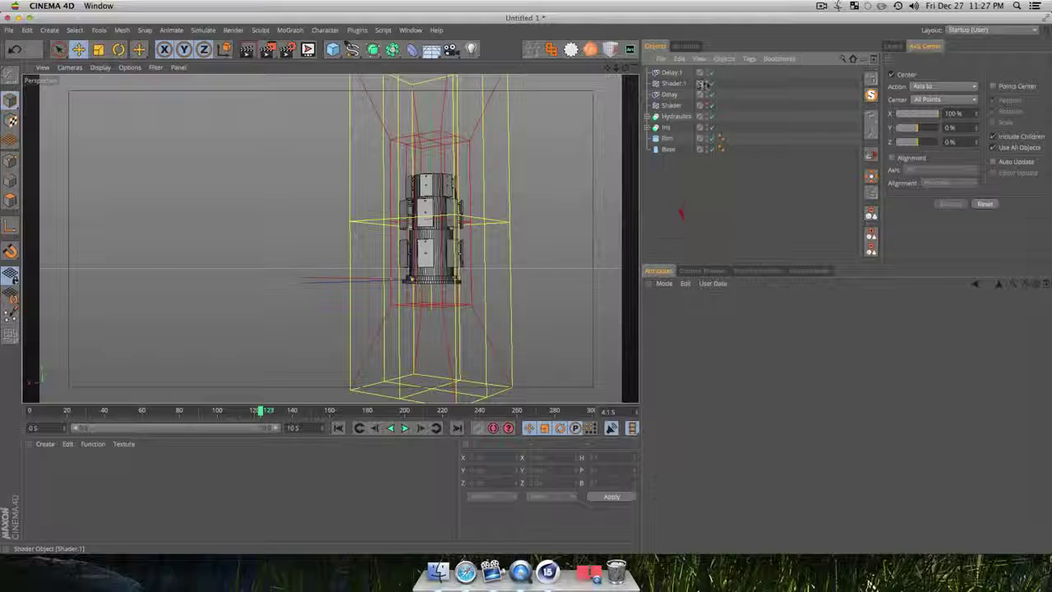
# Hide the Shader.1 effector in the viewport so its falloff cage does not cover the tower
pyautogui.click(707, 83)
pyautogui.press('3')
pyautogui.moveTo(329, 239); pyautogui.dragTo(402, 261)
pyautogui.scroll(5, 478, 191)
pyautogui.moveTo(479, 189); pyautogui.dragTo(540, 251)
# Replay the tower animation from the first frame, stop near frame 116, and inspect the extended panels from the side
pyautogui.click(338, 428)
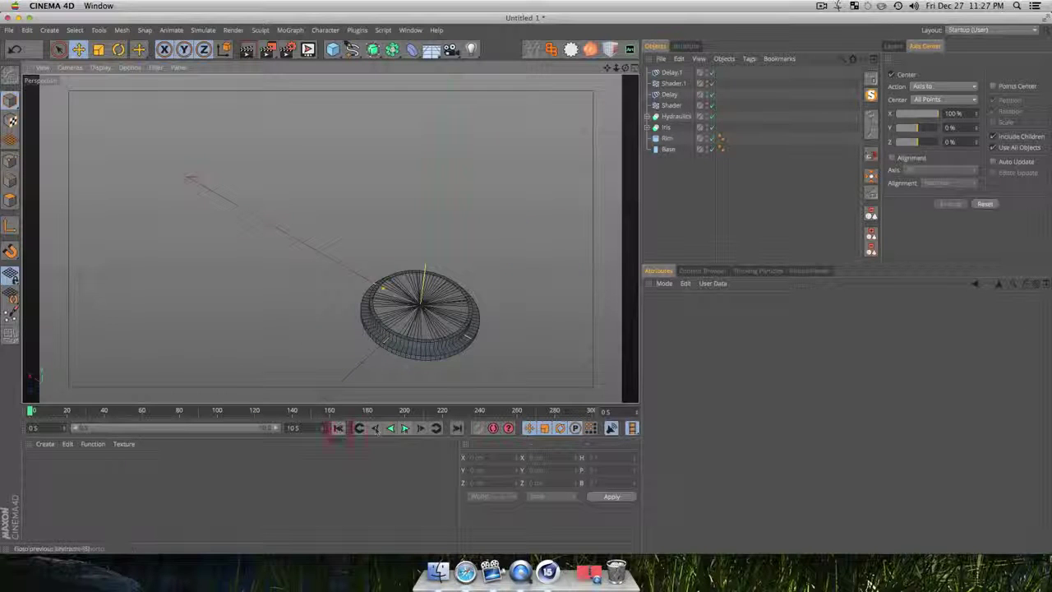
pyautogui.click(405, 428)
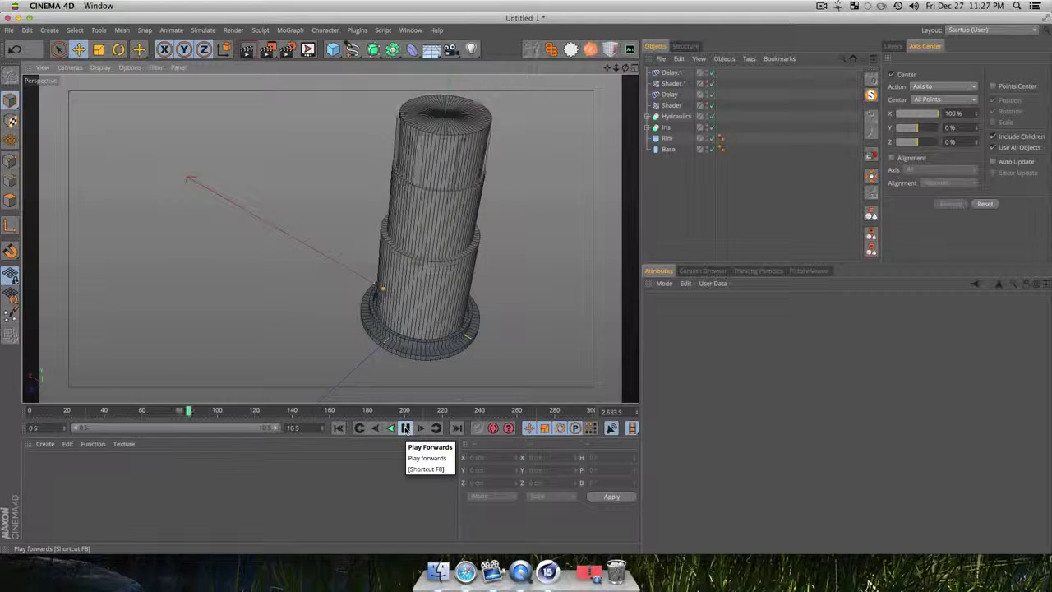
pyautogui.click(404, 429)
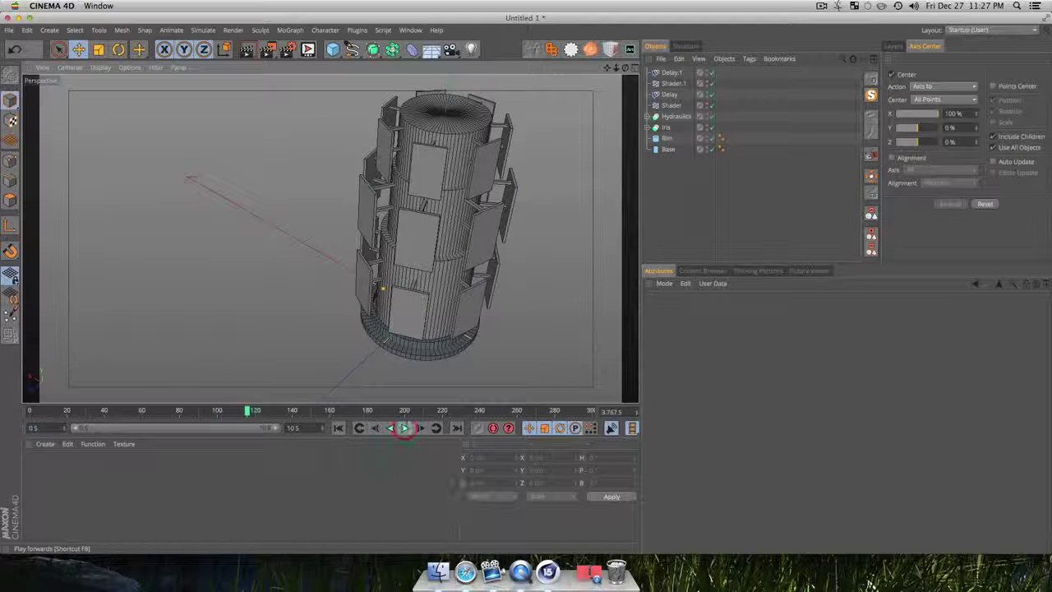
pyautogui.click(703, 185)
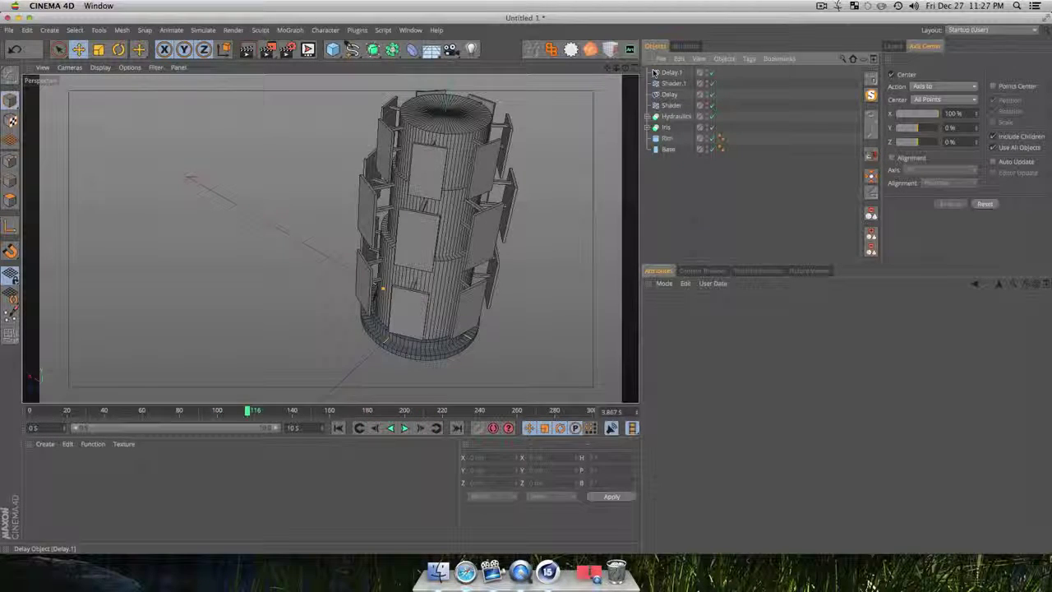
pyautogui.press('3')
pyautogui.moveTo(483, 271); pyautogui.dragTo(499, 179)
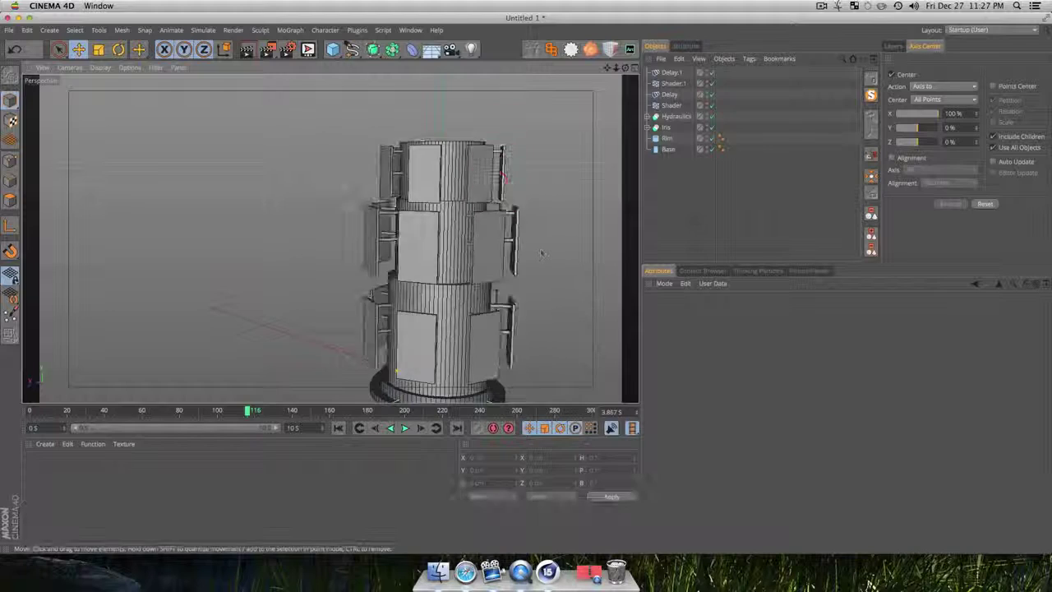
pyautogui.moveTo(541, 253); pyautogui.dragTo(321, 286)
pyautogui.click(675, 187)
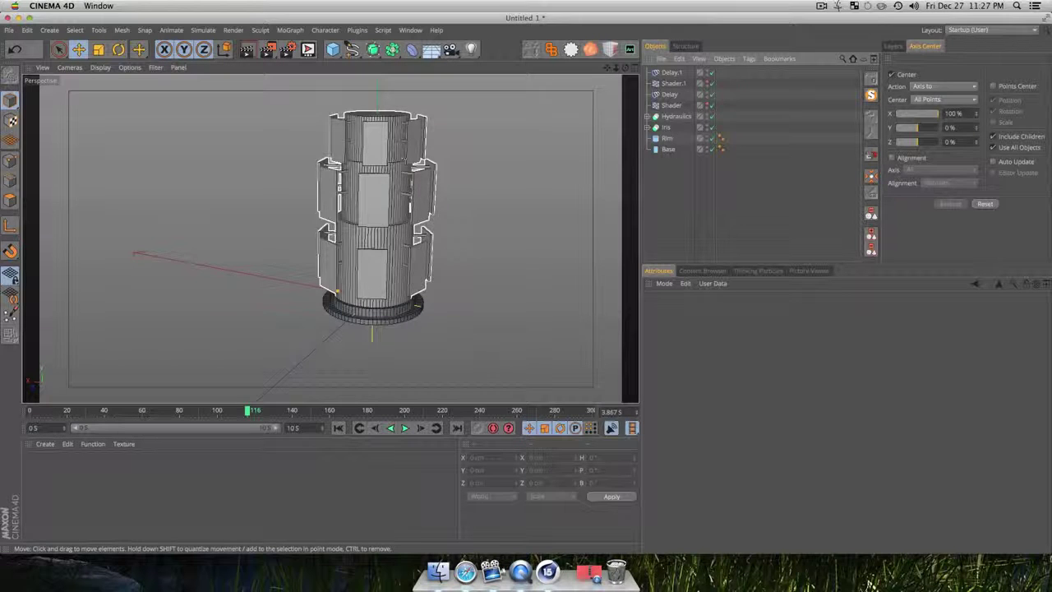
pyautogui.click(679, 186)
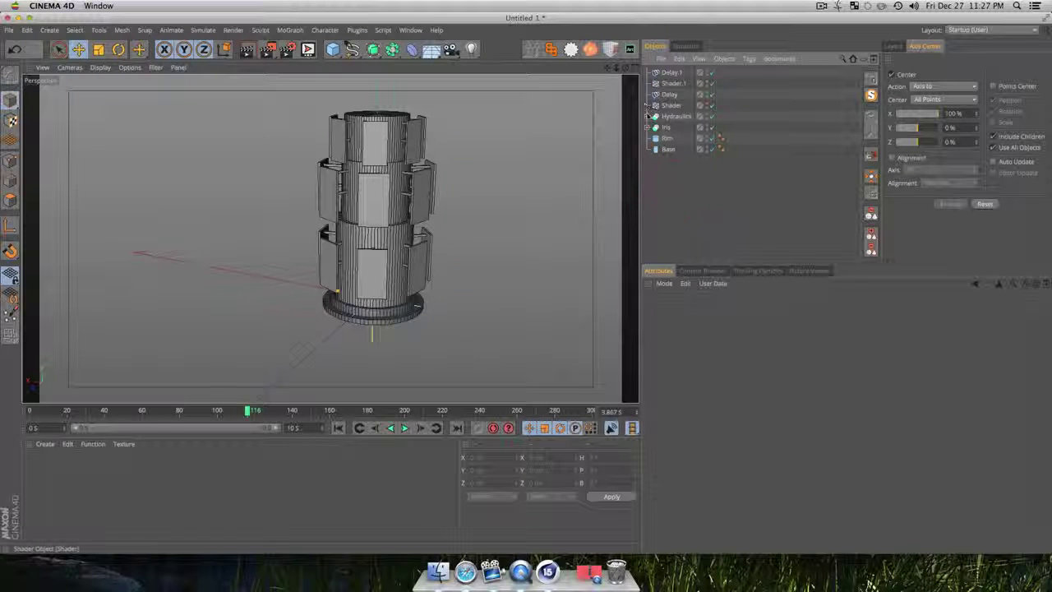
# Expand the Hydraulics boole and examine which effectors are assigned to its Fracture object
pyautogui.click(678, 128)
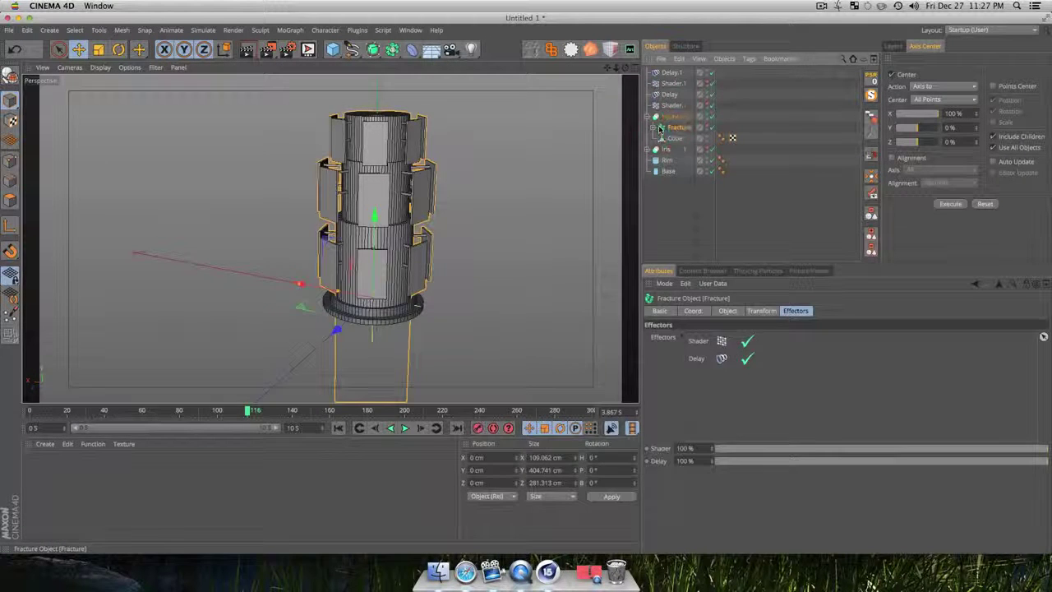
pyautogui.click(655, 128)
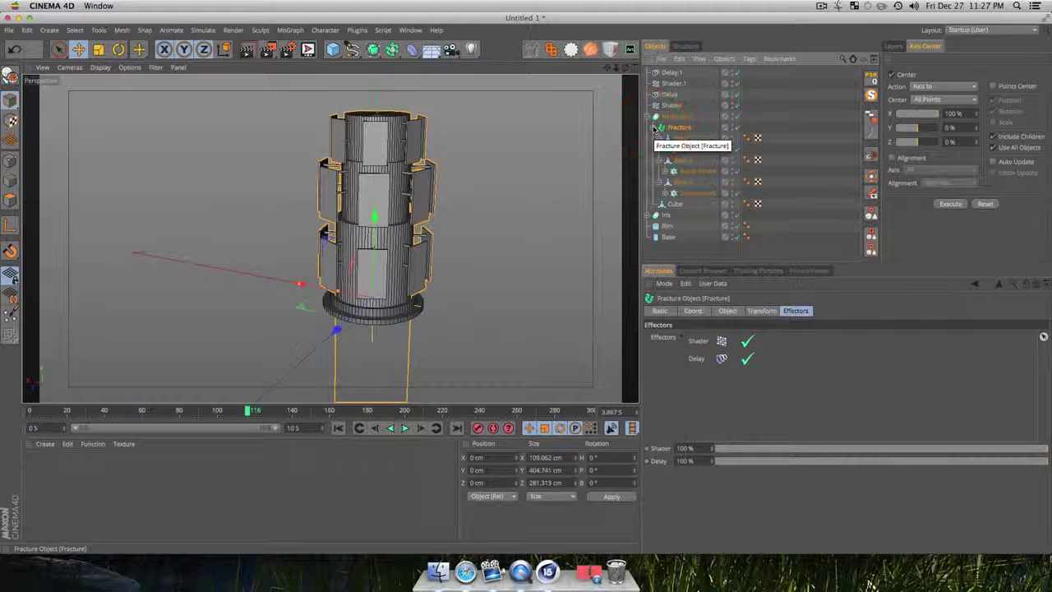
pyautogui.click(655, 128)
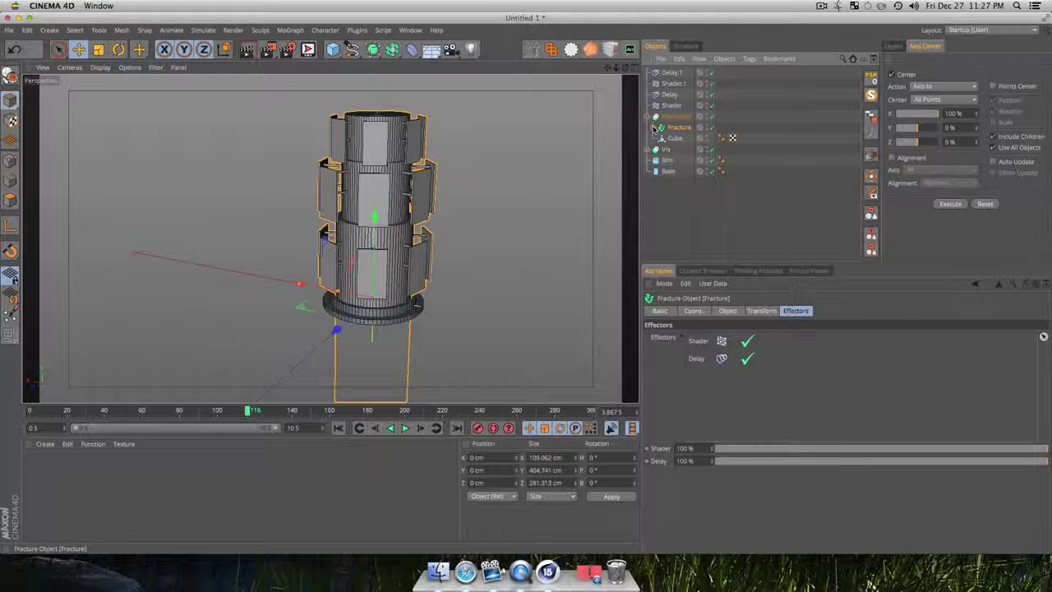
pyautogui.click(679, 117)
pyautogui.click(679, 129)
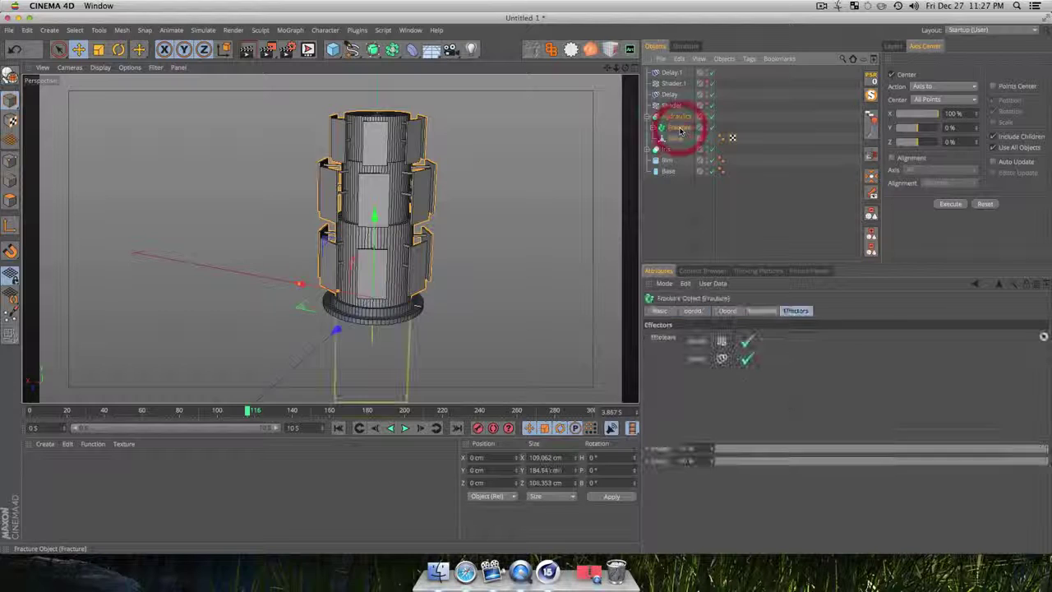
pyautogui.click(796, 311)
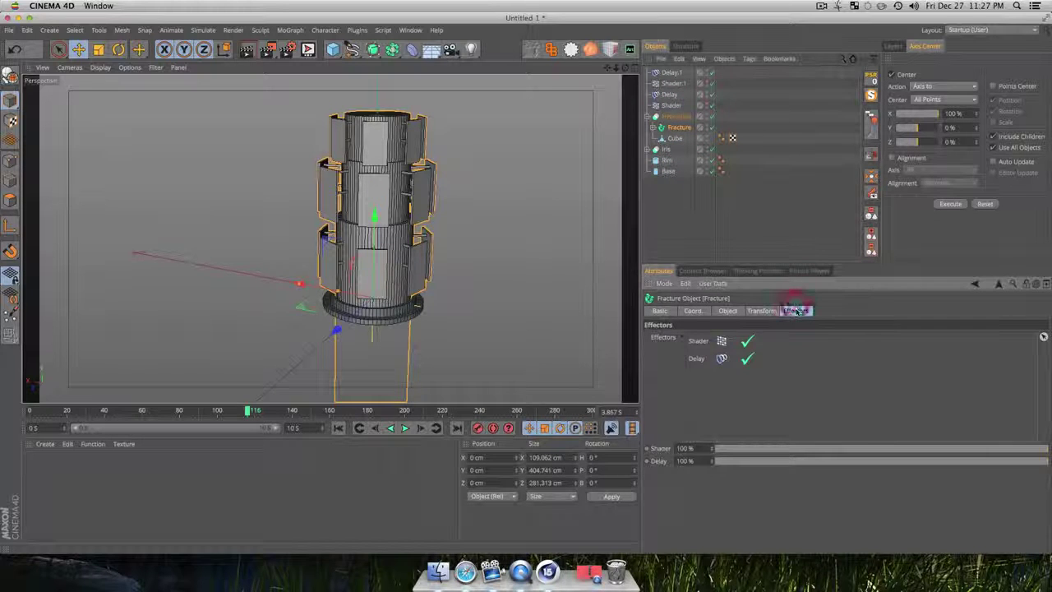
pyautogui.click(674, 233)
pyautogui.click(678, 116)
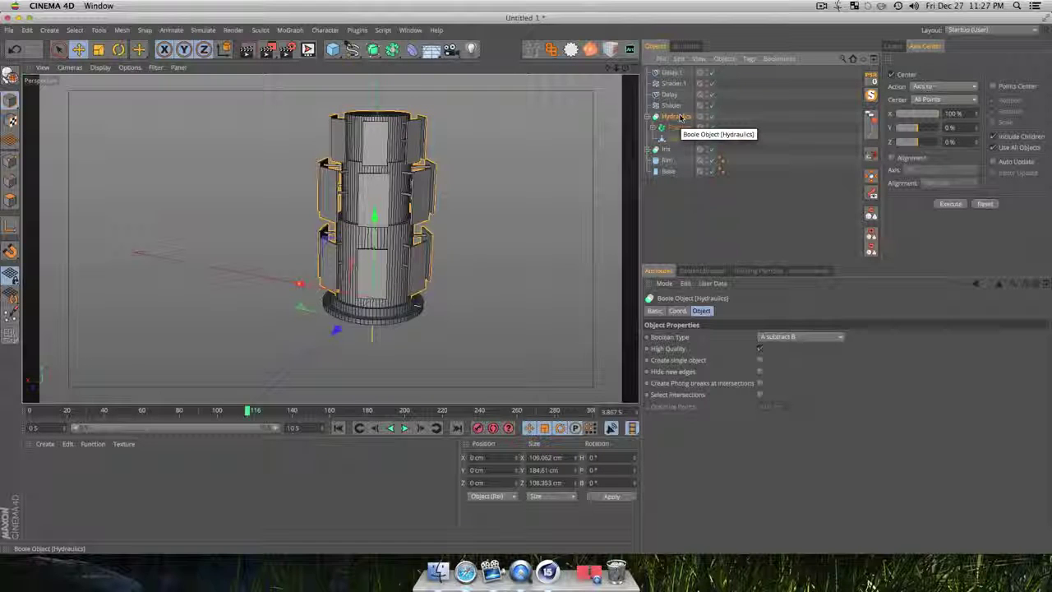
pyautogui.click(678, 129)
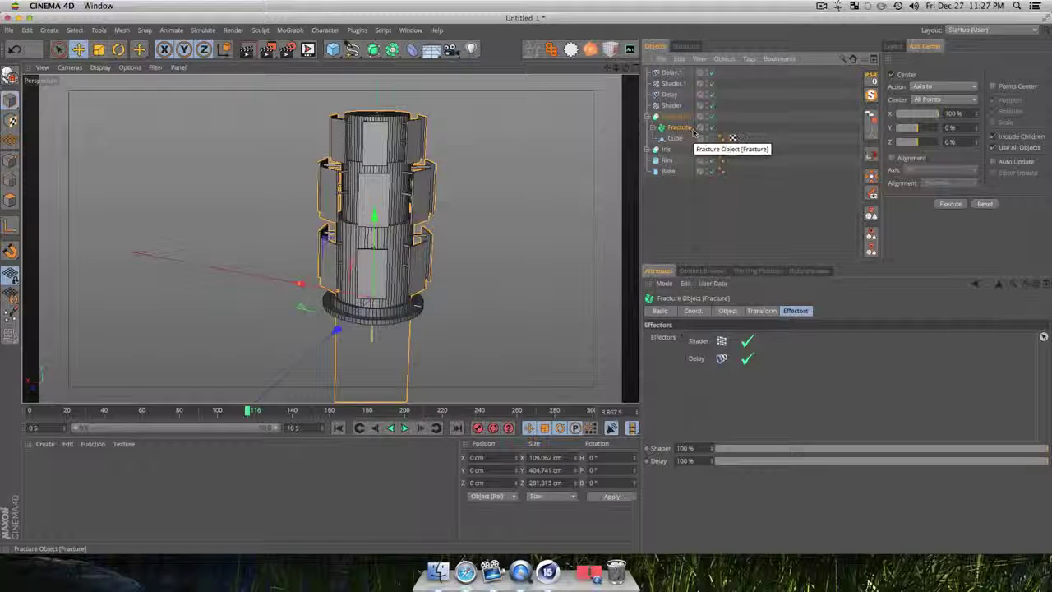
pyautogui.click(282, 29)
pyautogui.click(746, 203)
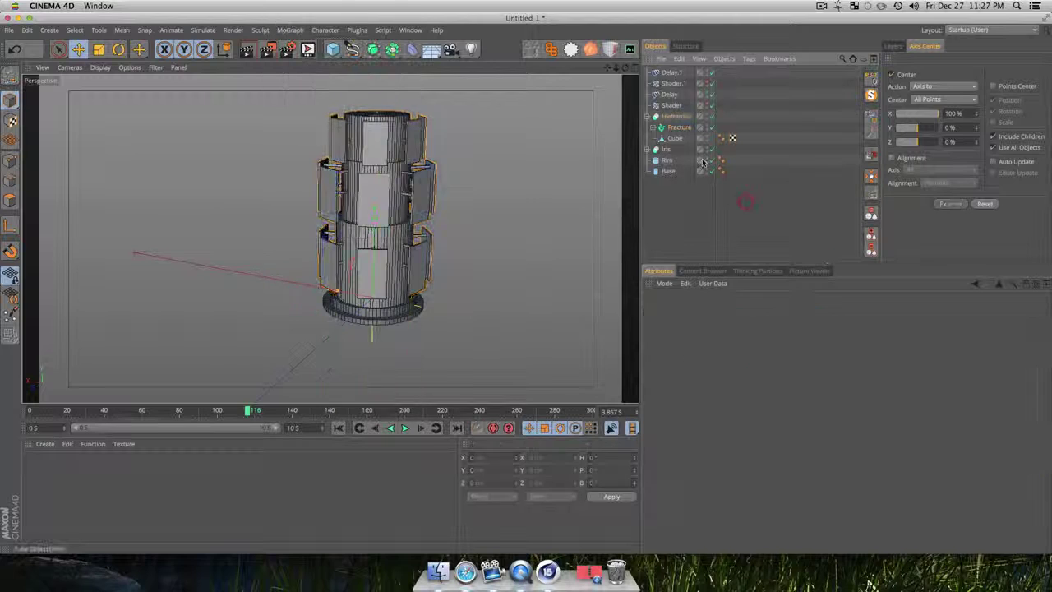
# Add a Step effector to the Fracture object inside Hydraulics
pyautogui.click(679, 127)
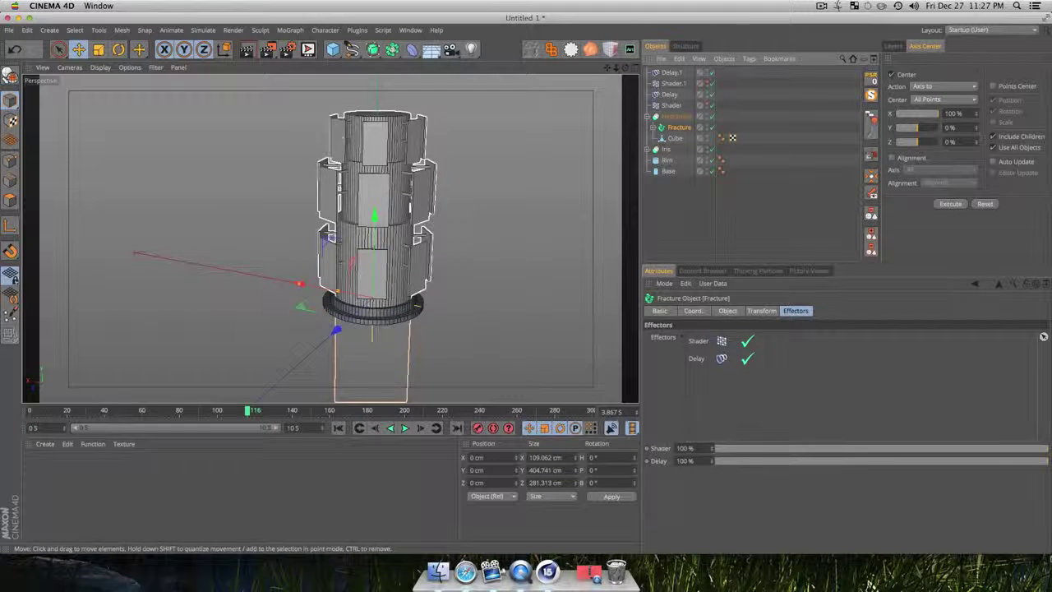
pyautogui.click(289, 31)
pyautogui.moveTo(304, 47)
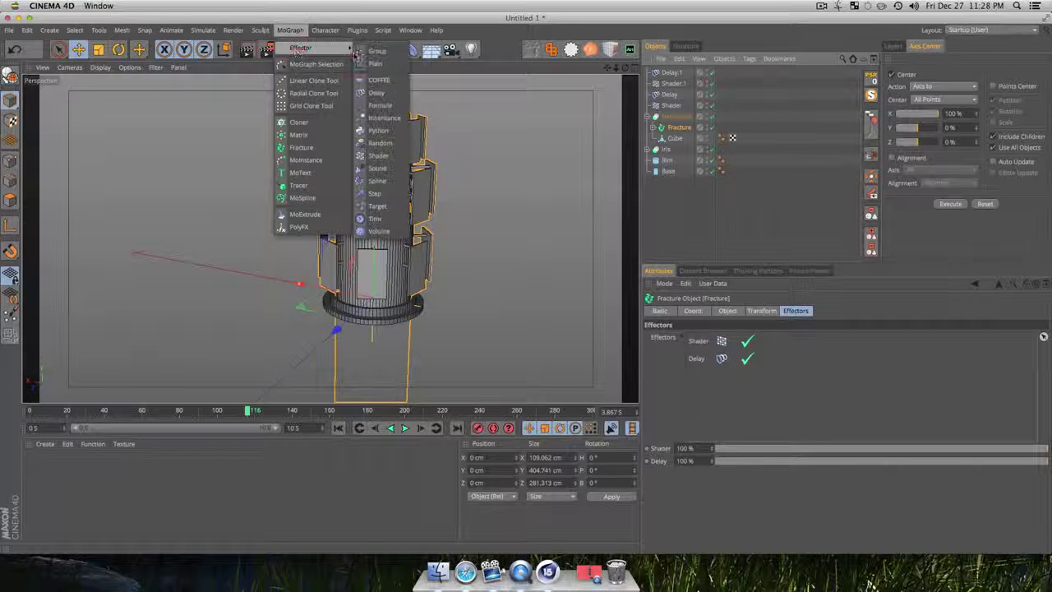
pyautogui.click(376, 194)
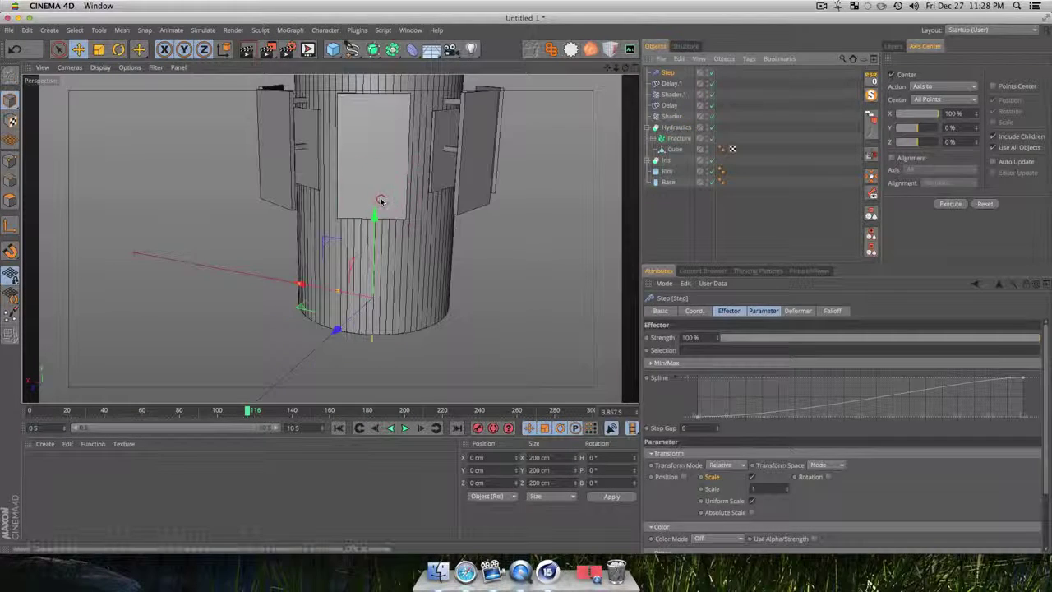
# Turn off the Scale parameter of the Step effector so the cylinders keep their original size
pyautogui.press('1')
pyautogui.moveTo(459, 223); pyautogui.dragTo(470, 280)
pyautogui.press('3')
pyautogui.moveTo(469, 279); pyautogui.dragTo(415, 288)
pyautogui.click(762, 311)
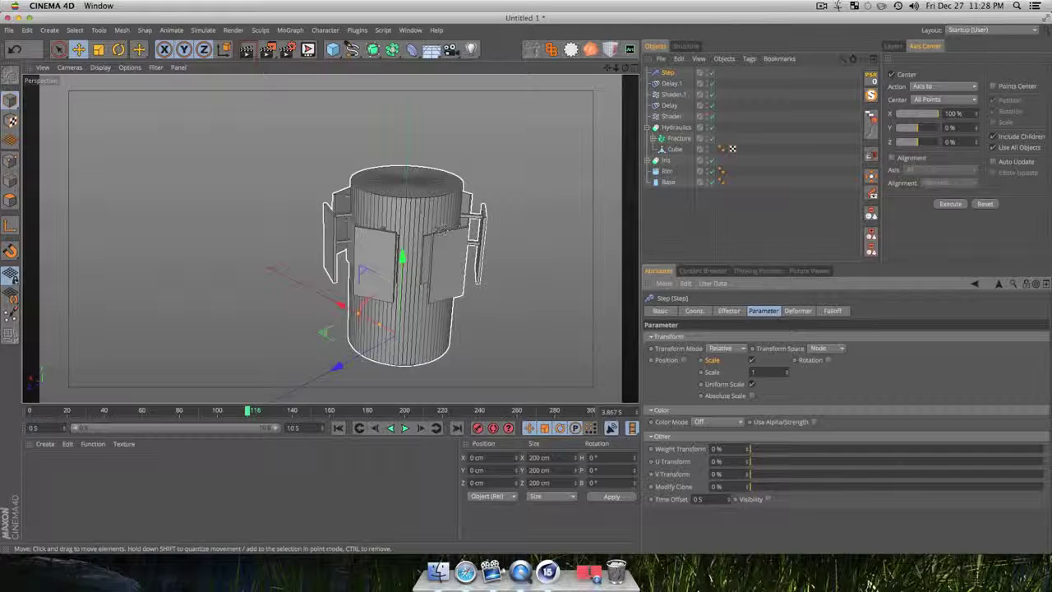
pyautogui.click(752, 360)
pyautogui.press('3')
pyautogui.moveTo(442, 295); pyautogui.dragTo(344, 271)
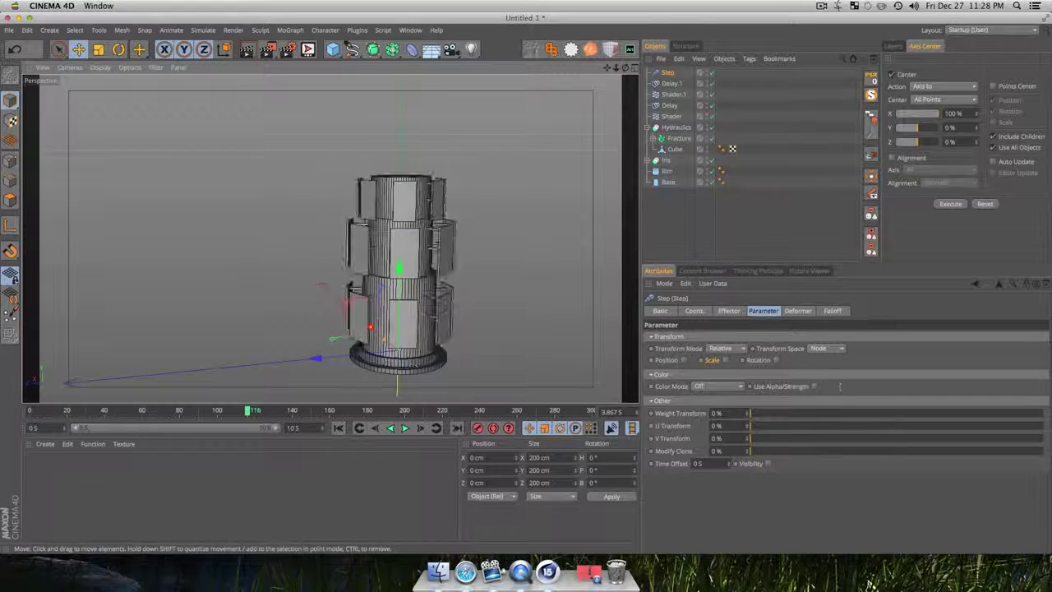
# Enable Rotation on the Step effector and try heading offsets of -284° and 104° on the cylinders
pyautogui.click(776, 360)
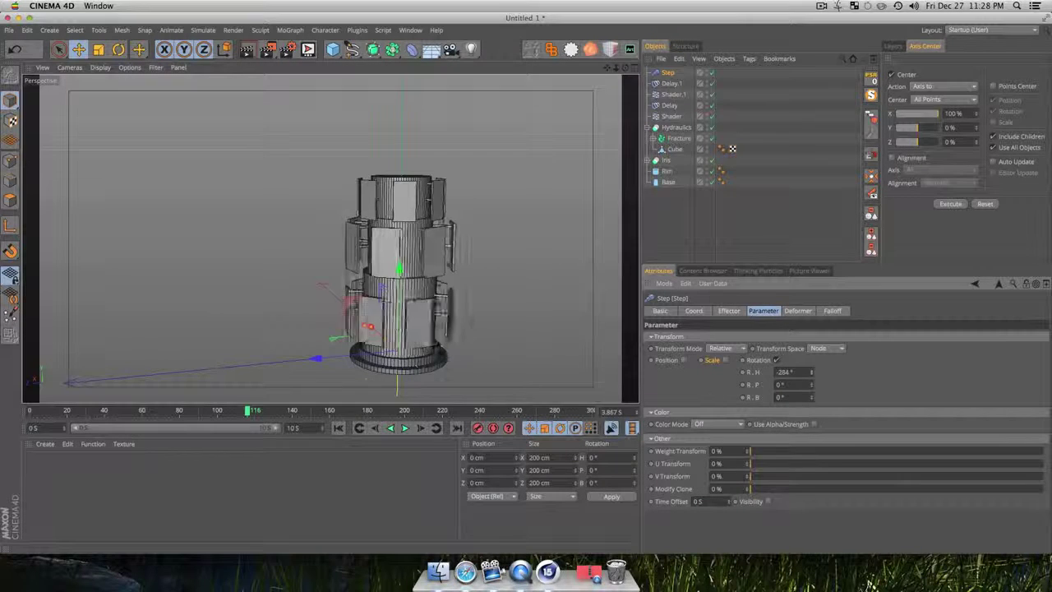
pyautogui.press('super+z')
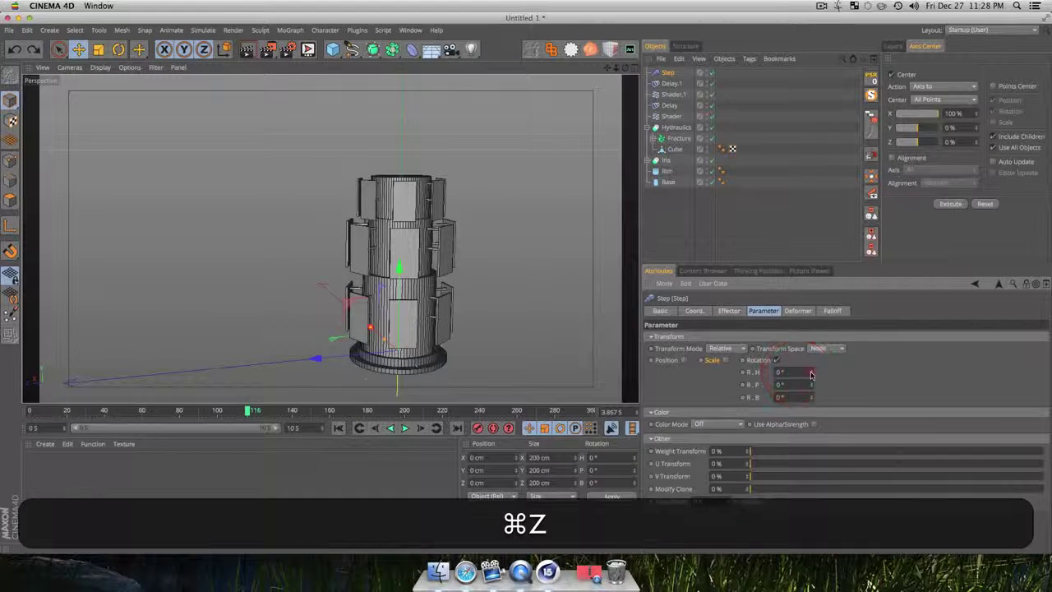
pyautogui.moveTo(811, 375); pyautogui.dragTo(811, 370)
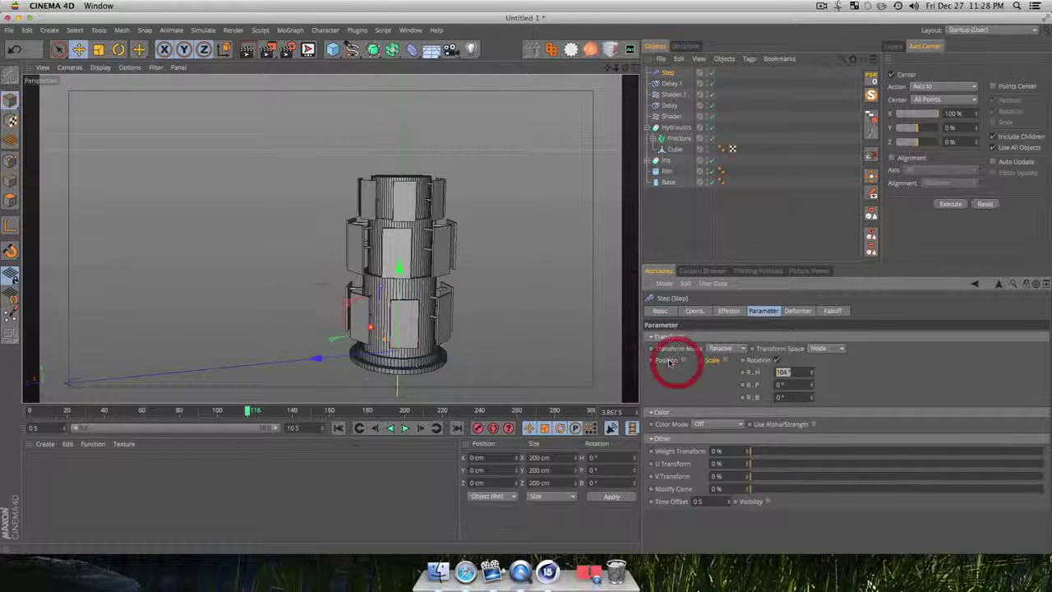
# Set the Step effector's R.H rotation to 0° and keyframe it at frame 80
pyautogui.write('0')
pyautogui.moveTo(239, 414); pyautogui.dragTo(183, 411)
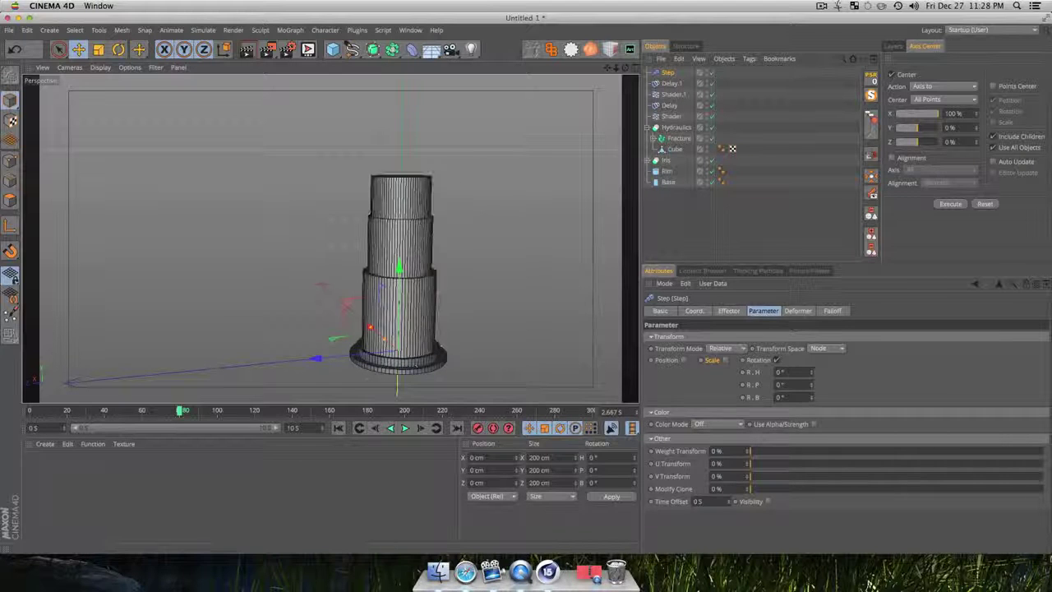
pyautogui.keyDown('super'); pyautogui.click(742, 372); pyautogui.keyUp('super')
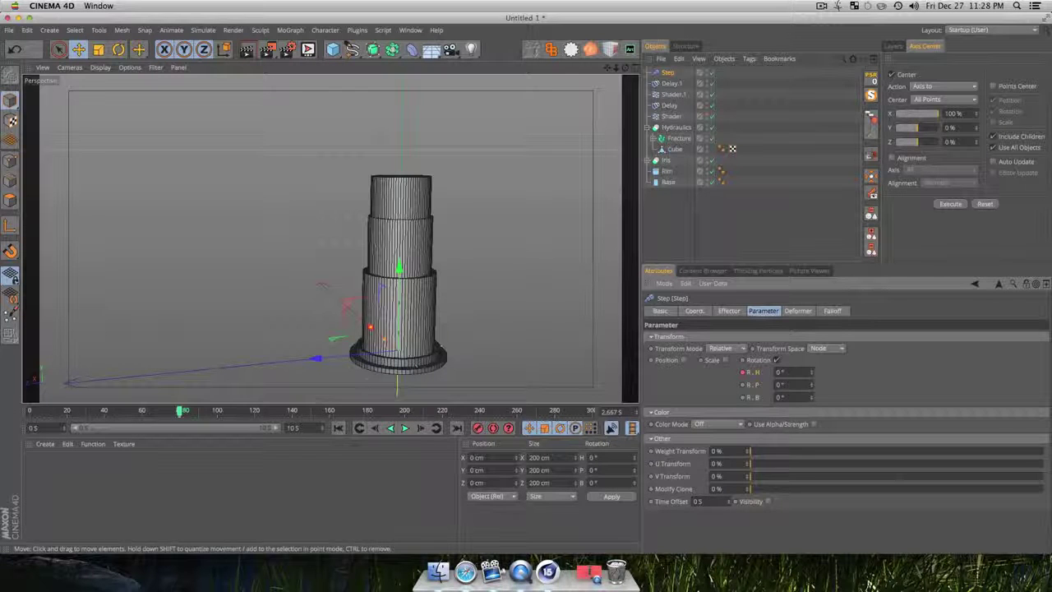
# Set the Step effector's R.H rotation to 500° at frame 300 and keyframe it
pyautogui.click(278, 411)
pyautogui.click(280, 411)
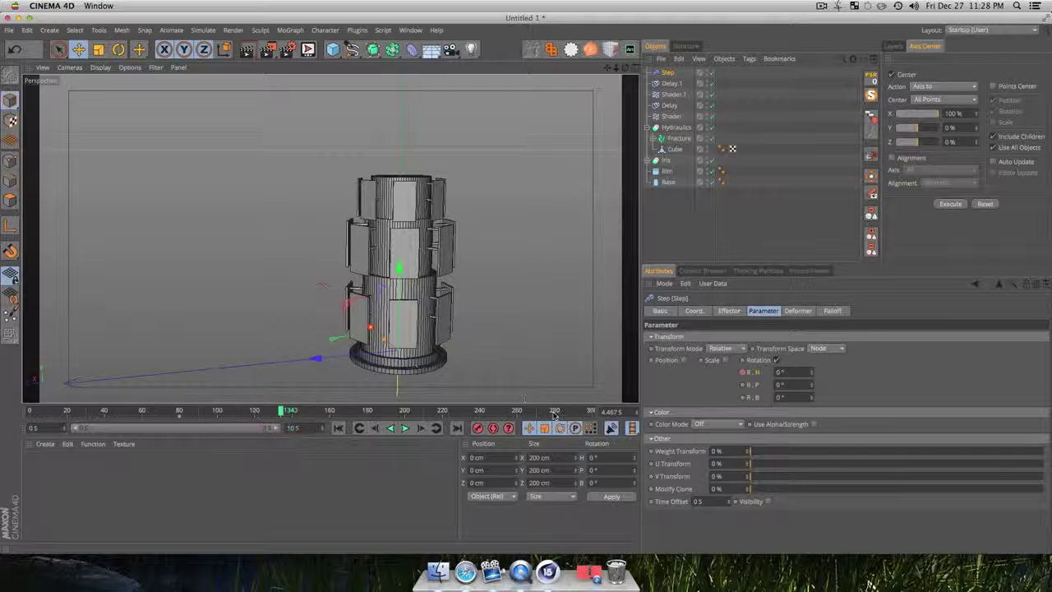
pyautogui.click(615, 411)
pyautogui.moveTo(792, 373); pyautogui.dragTo(646, 369)
pyautogui.write('500')
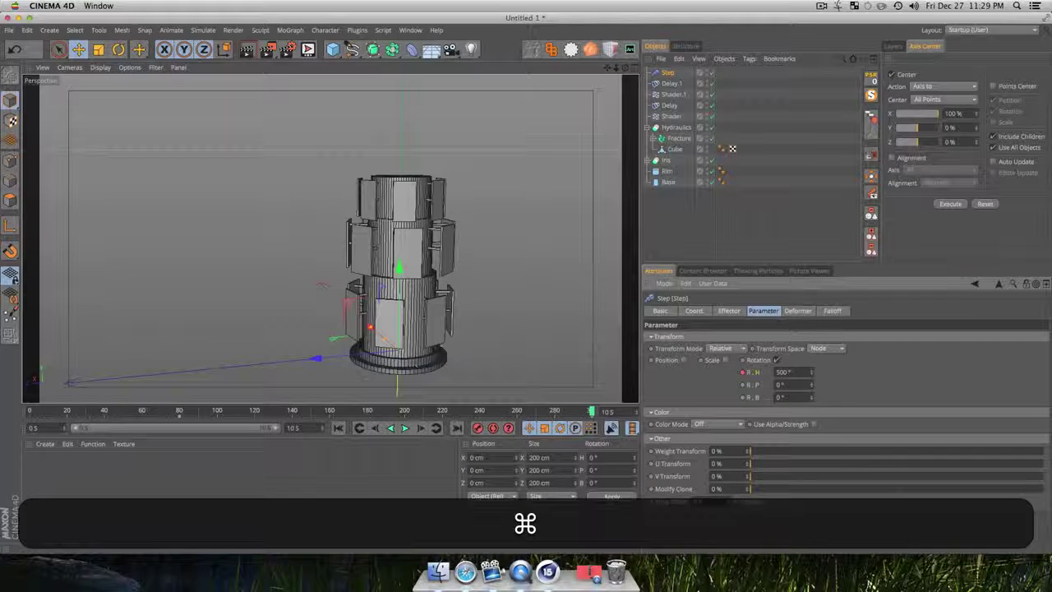
# Play the animation from the first frame to review the cylinders' twist, and stop with nothing selected
pyautogui.click(337, 428)
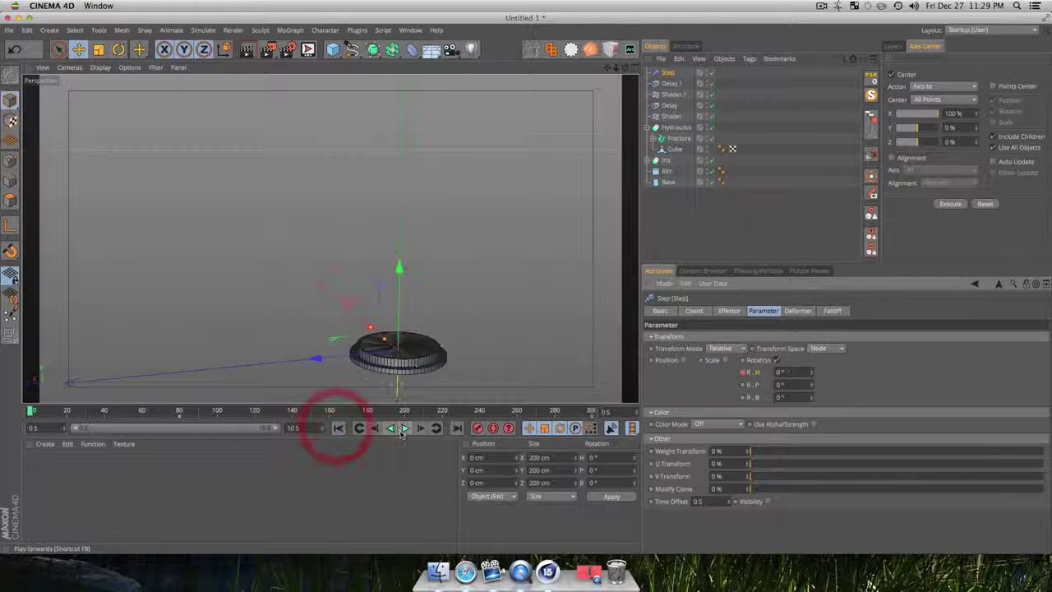
pyautogui.click(404, 429)
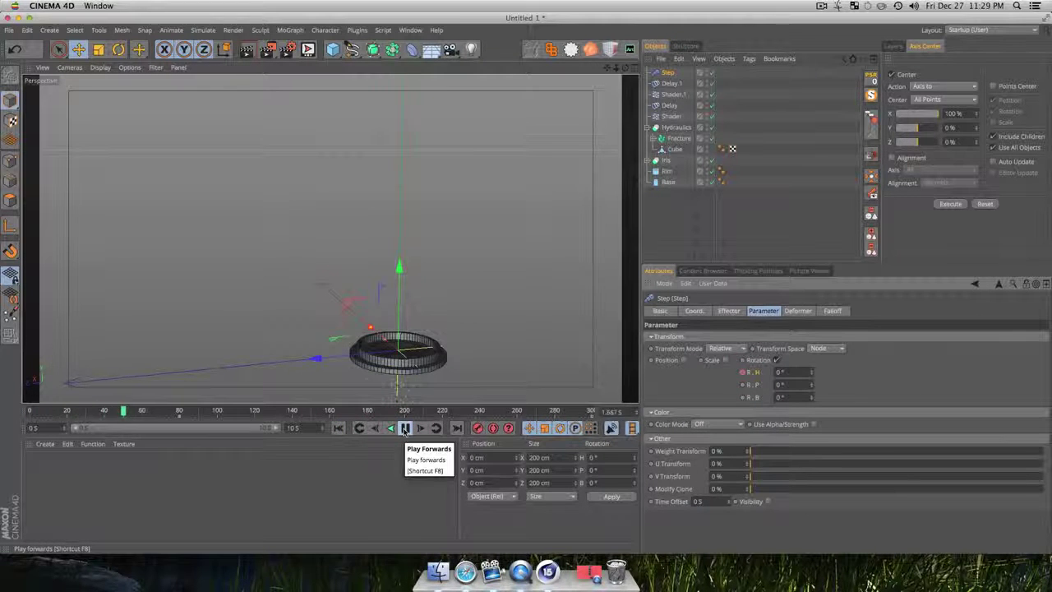
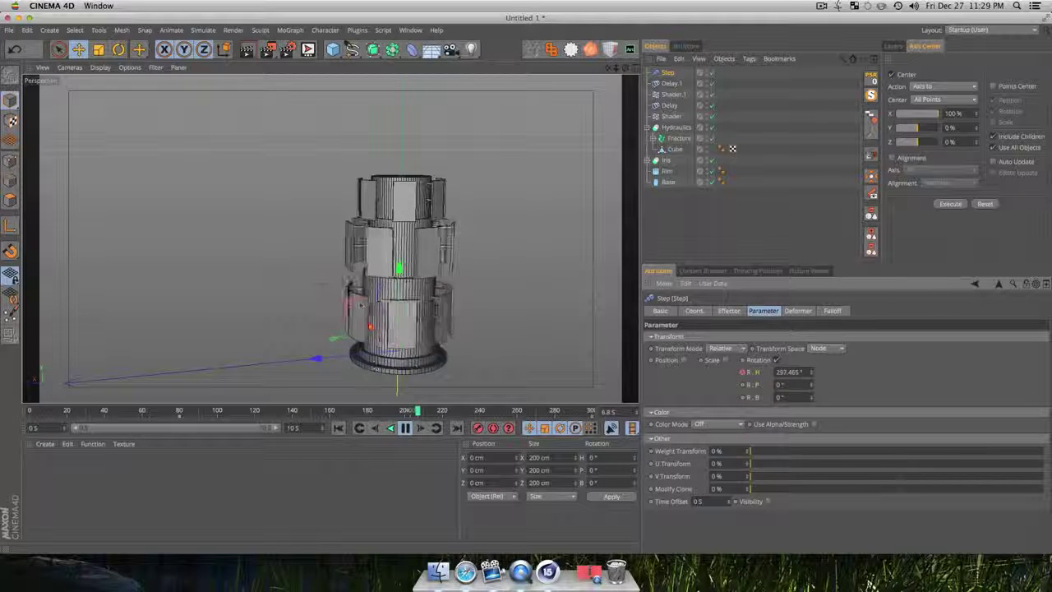
pyautogui.click(403, 427)
pyautogui.click(675, 237)
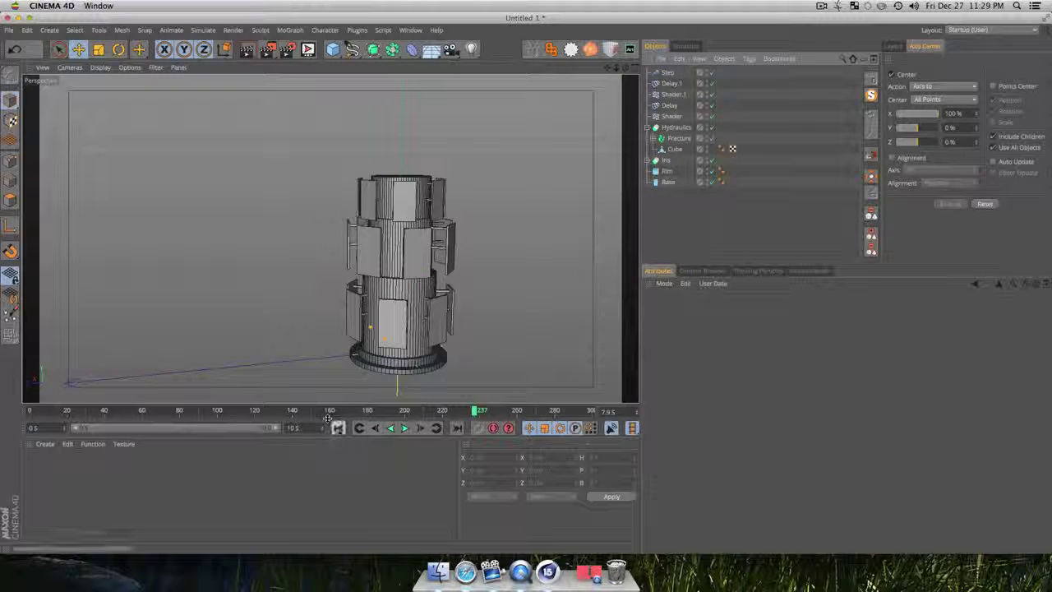
# Replay the animation from the first frame at a changed viewing angle and stop it at frame 102
pyautogui.click(338, 427)
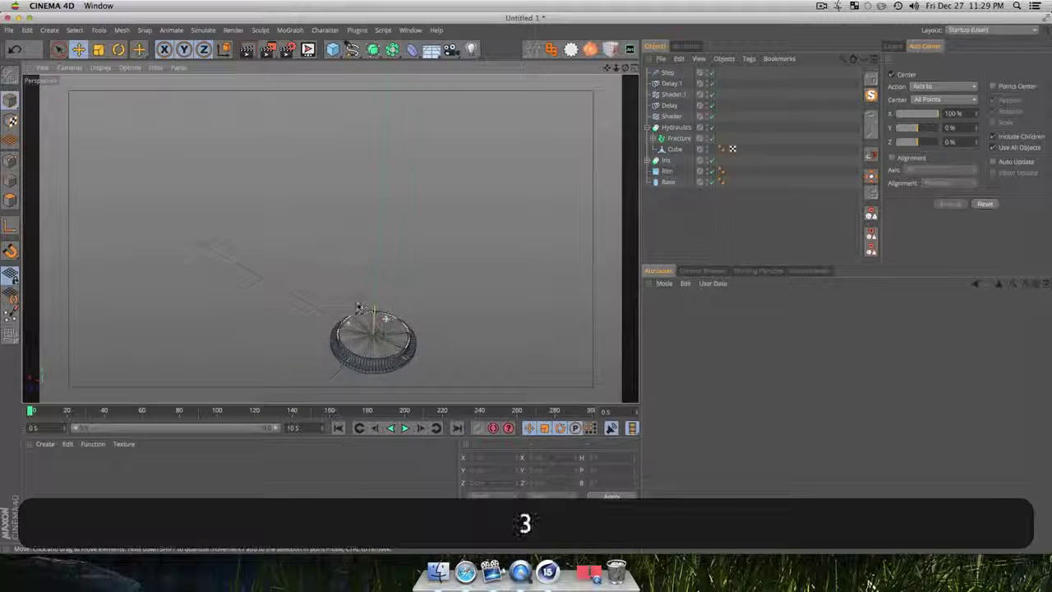
pyautogui.moveTo(359, 307); pyautogui.dragTo(349, 268)
pyautogui.click(679, 231)
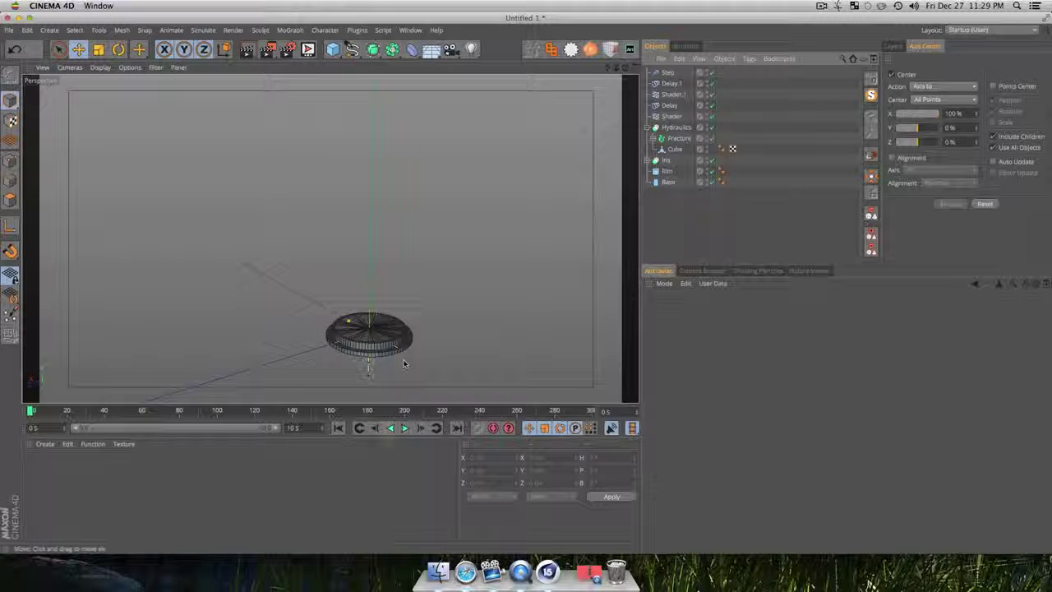
pyautogui.click(404, 427)
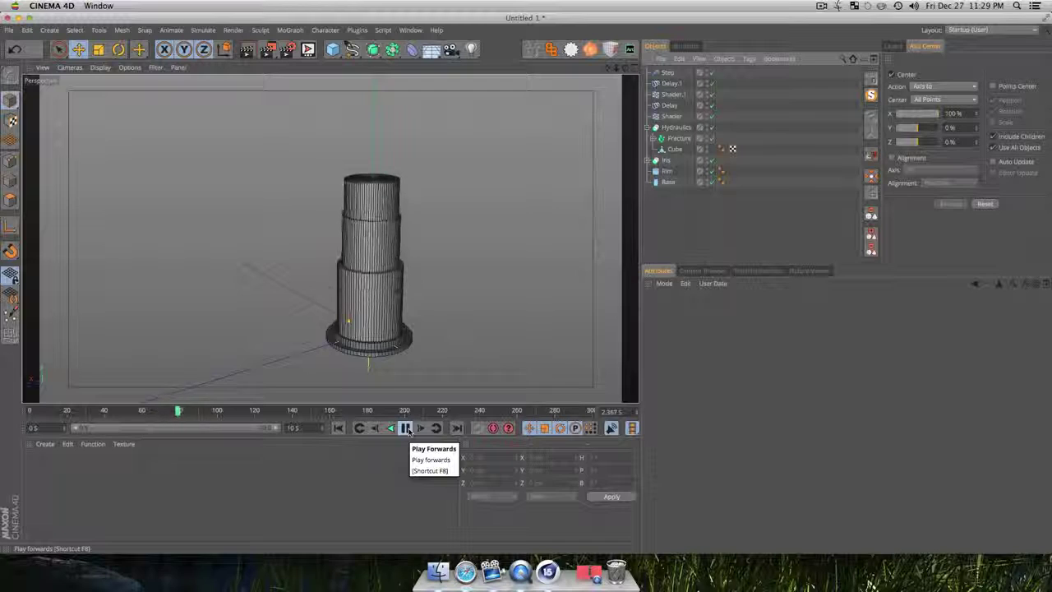
pyautogui.click(405, 428)
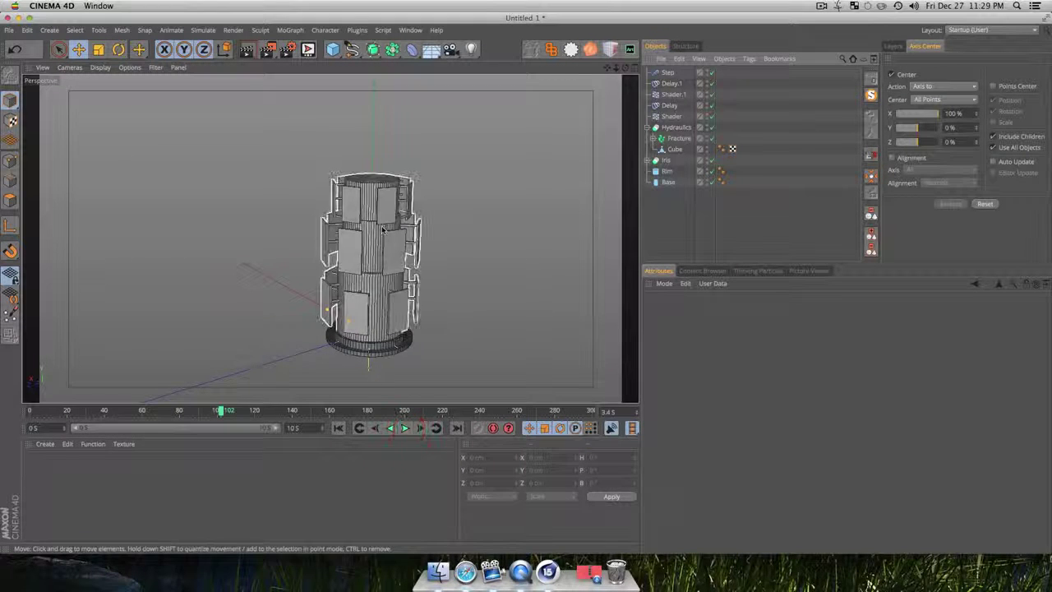
# Examine the extended tower and its side panels from several angles and in a viewport render
pyautogui.press('3')
pyautogui.moveTo(407, 227)
pyautogui.mouseDown()
pyautogui.moveTo(528, 239)
pyautogui.moveTo(357, 255)
pyautogui.moveTo(505, 305)
pyautogui.mouseUp()
pyautogui.press('3')
pyautogui.moveTo(400, 302); pyautogui.dragTo(375, 159)
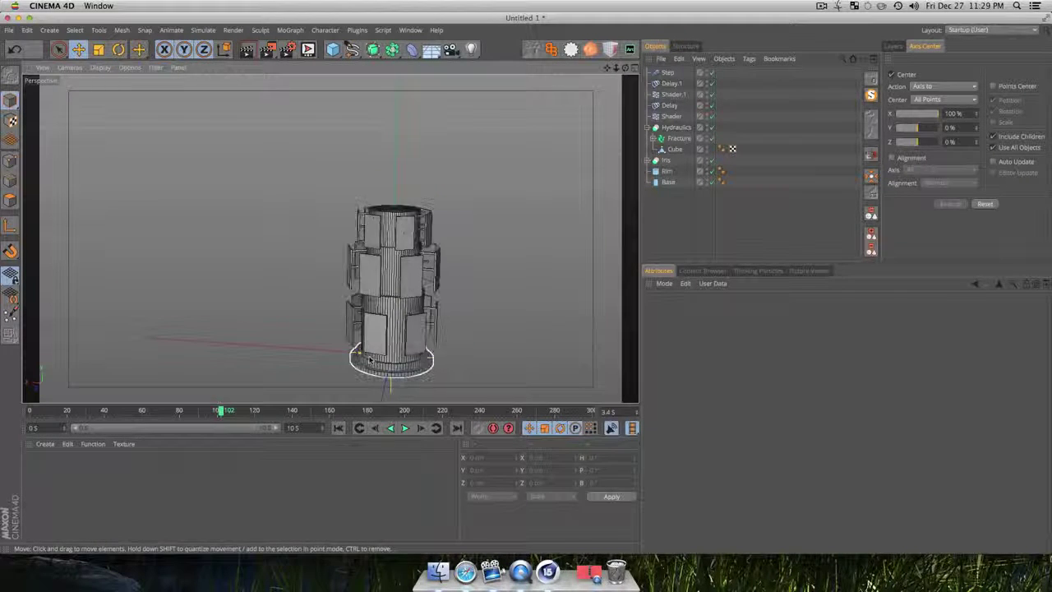
pyautogui.press('3')
pyautogui.moveTo(408, 319); pyautogui.dragTo(375, 327)
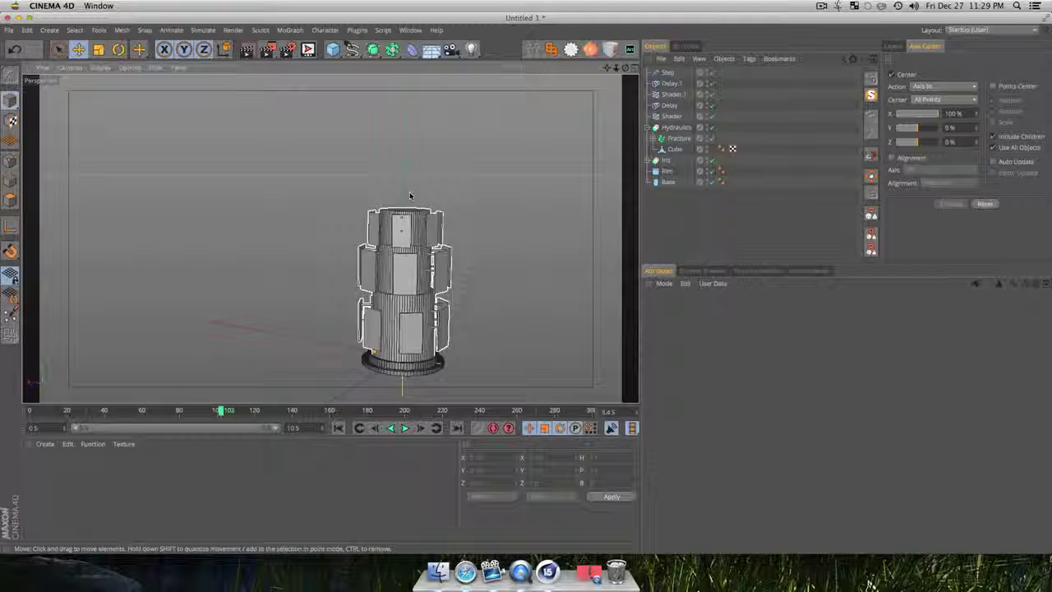
pyautogui.click(681, 211)
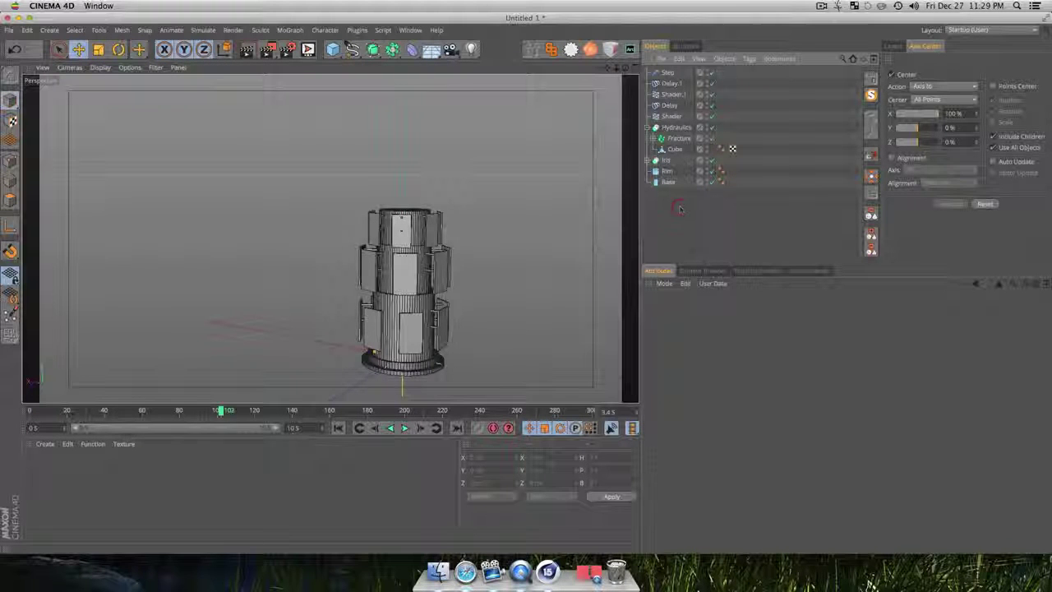
pyautogui.press('3')
pyautogui.moveTo(442, 312); pyautogui.dragTo(364, 282)
pyautogui.press('1')
pyautogui.press('3')
pyautogui.press('super+r')
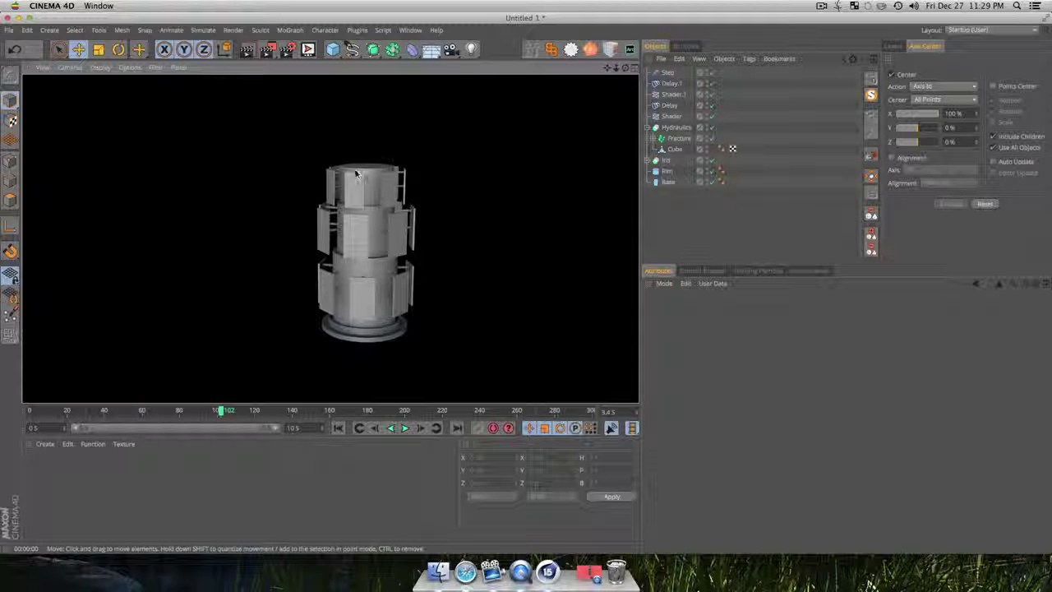
pyautogui.click(670, 216)
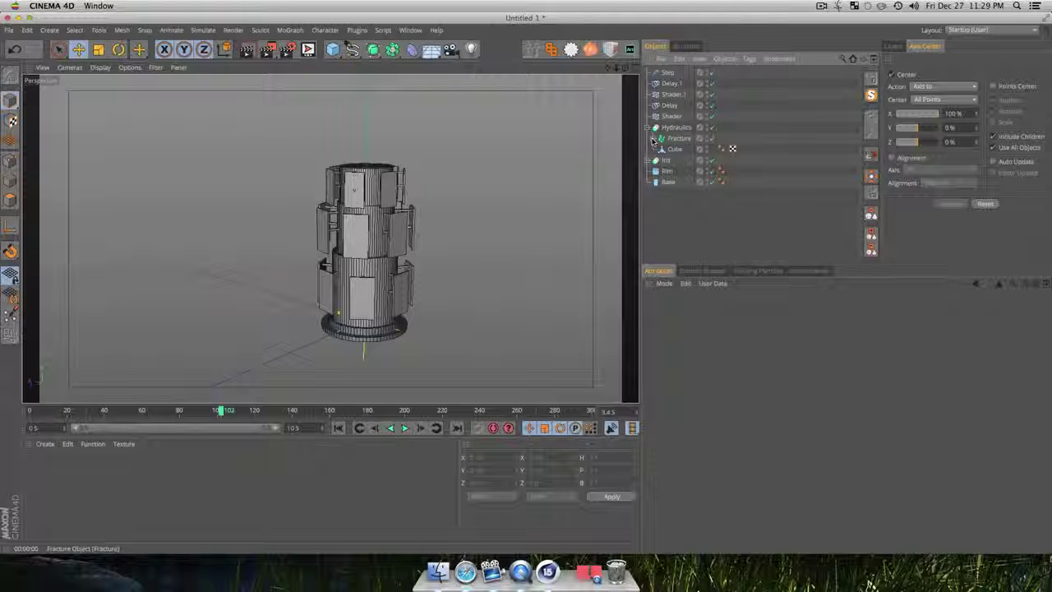
# Add a new Shader effector to the three Super Panels cloners inside the Fracture object
pyautogui.click(655, 139)
pyautogui.click(694, 159)
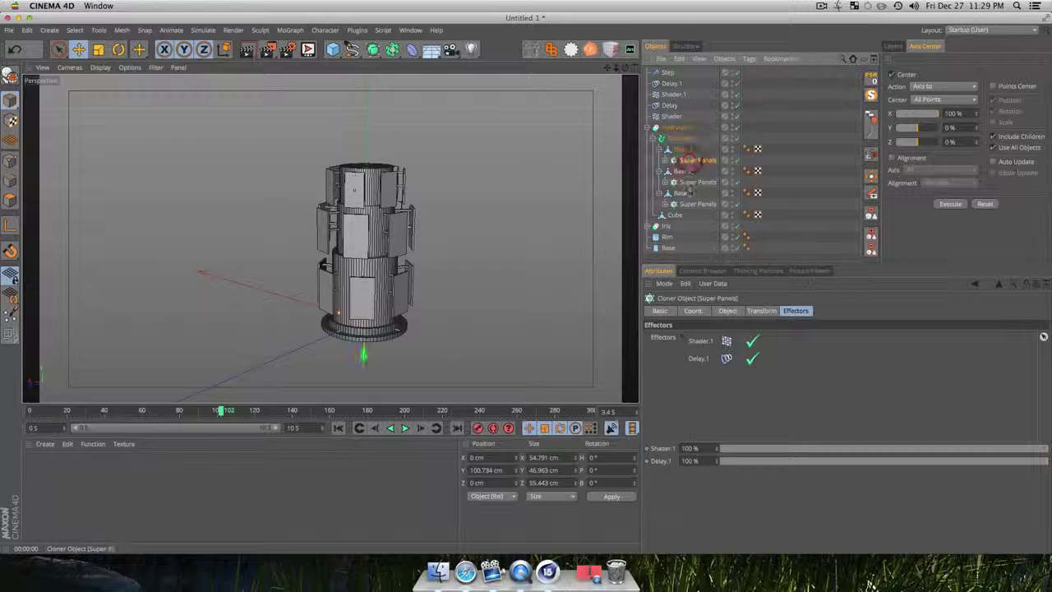
pyautogui.keyDown('super'); pyautogui.click(697, 182); pyautogui.keyUp('super')
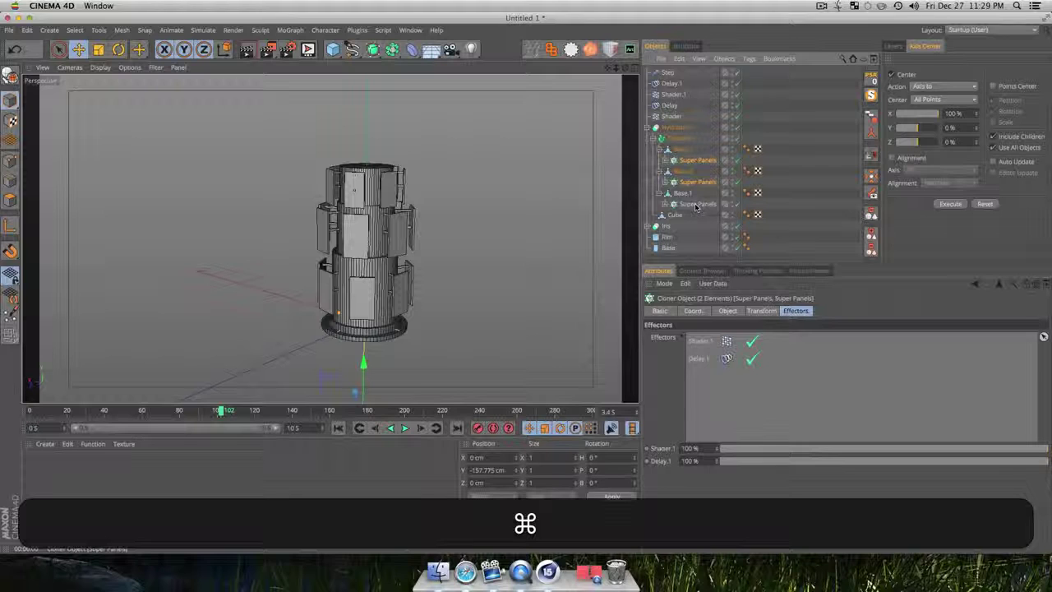
pyautogui.keyDown('super'); pyautogui.click(695, 205); pyautogui.keyUp('super')
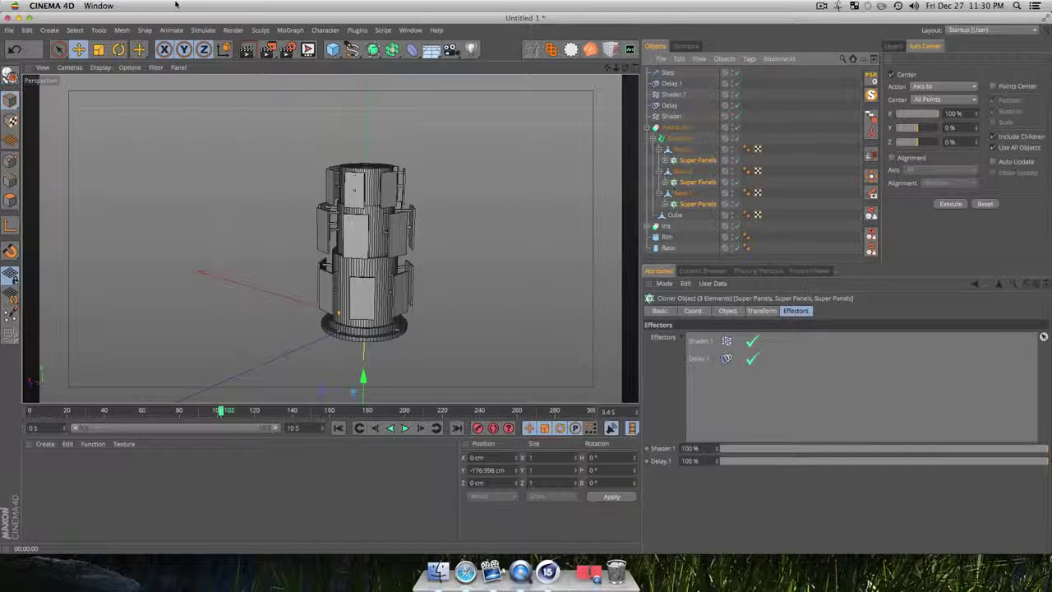
pyautogui.click(289, 29)
pyautogui.moveTo(308, 47)
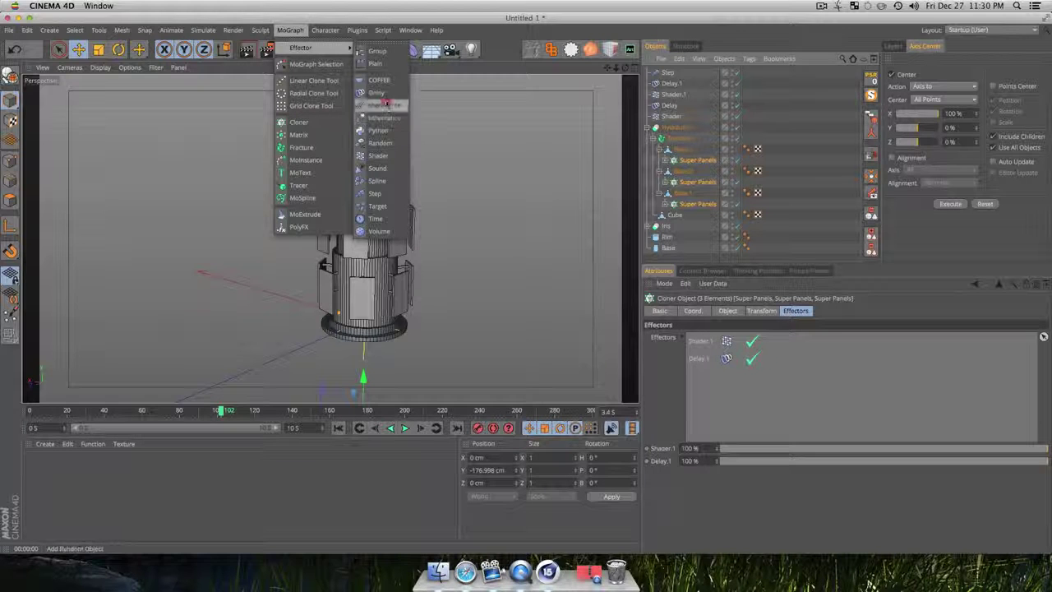
pyautogui.click(380, 155)
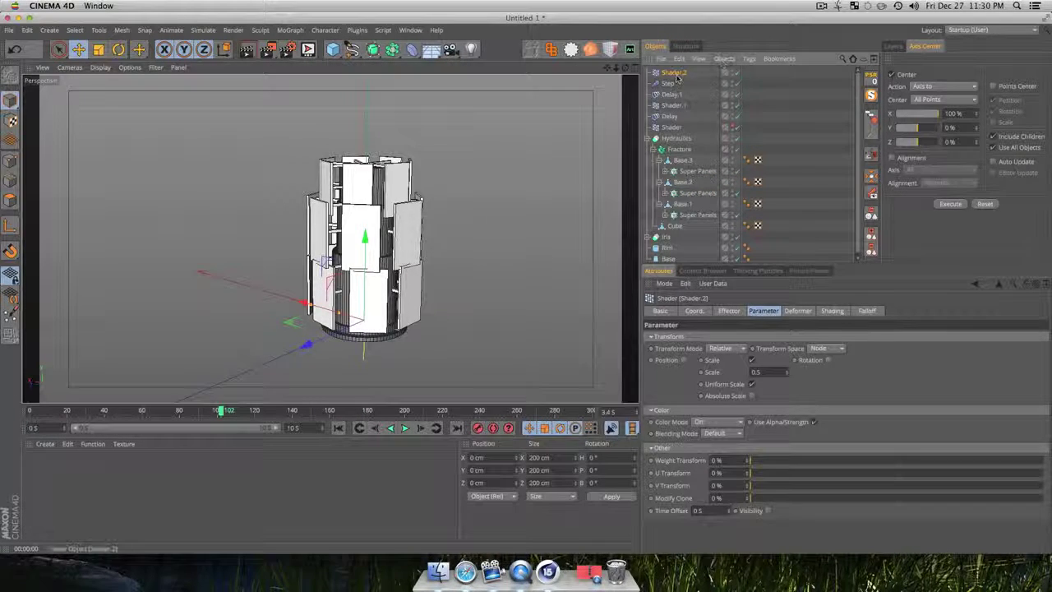
# Set the new Shader effector's Color Mode to Off and disable its Scale parameter
pyautogui.click(704, 425)
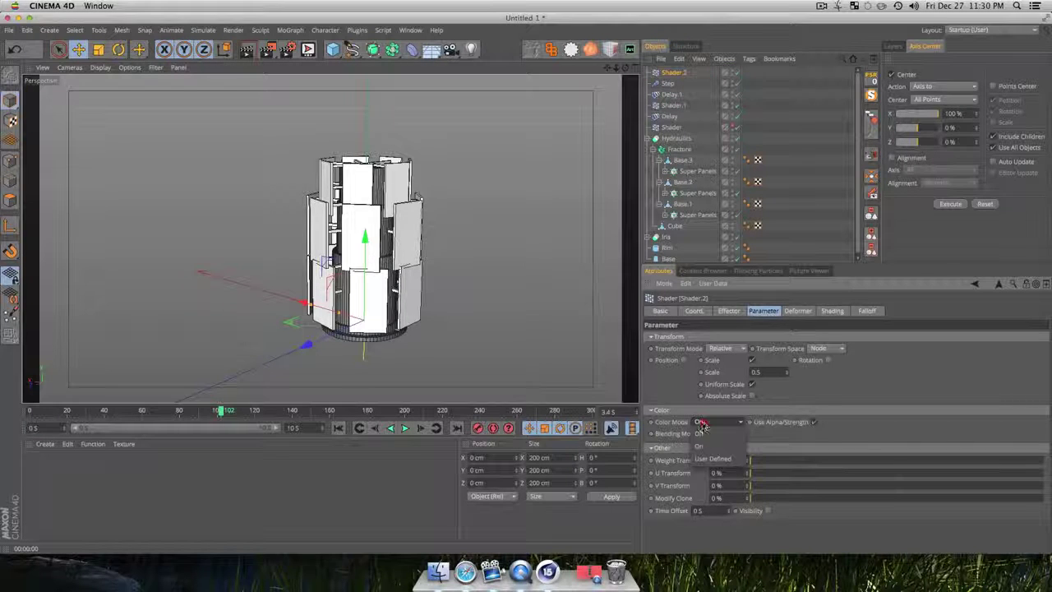
pyautogui.click(710, 439)
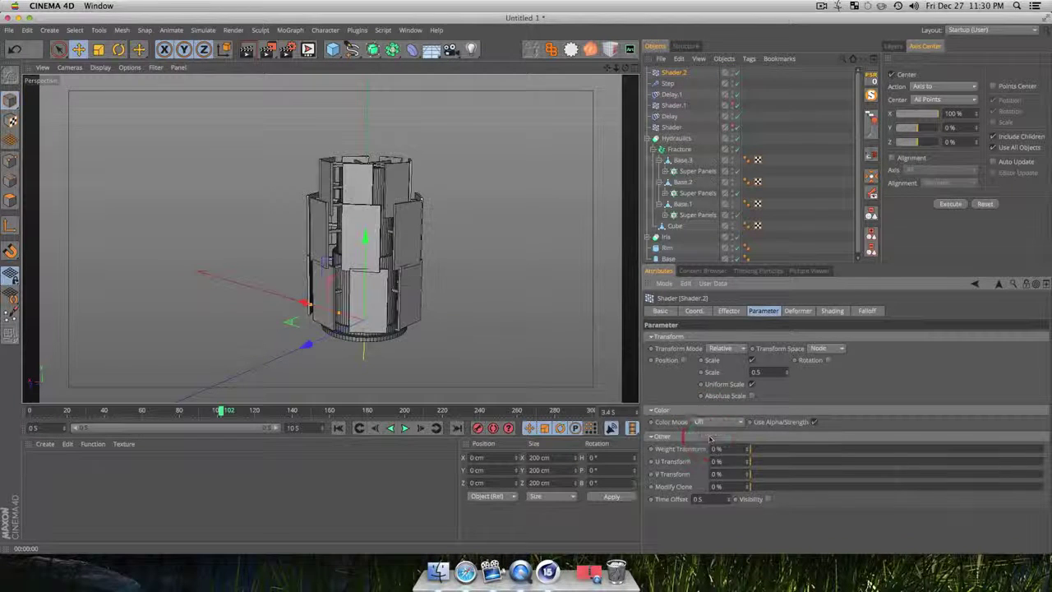
pyautogui.click(753, 360)
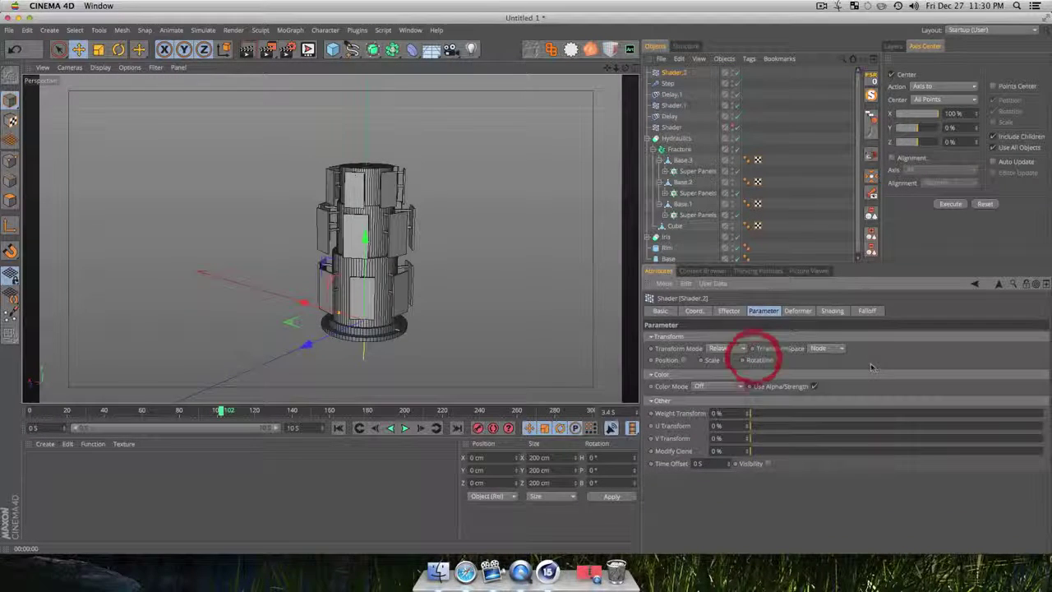
# Enable Rotation on the new Shader effector and try R.P values of -15° and 3° on the panels
pyautogui.click(776, 360)
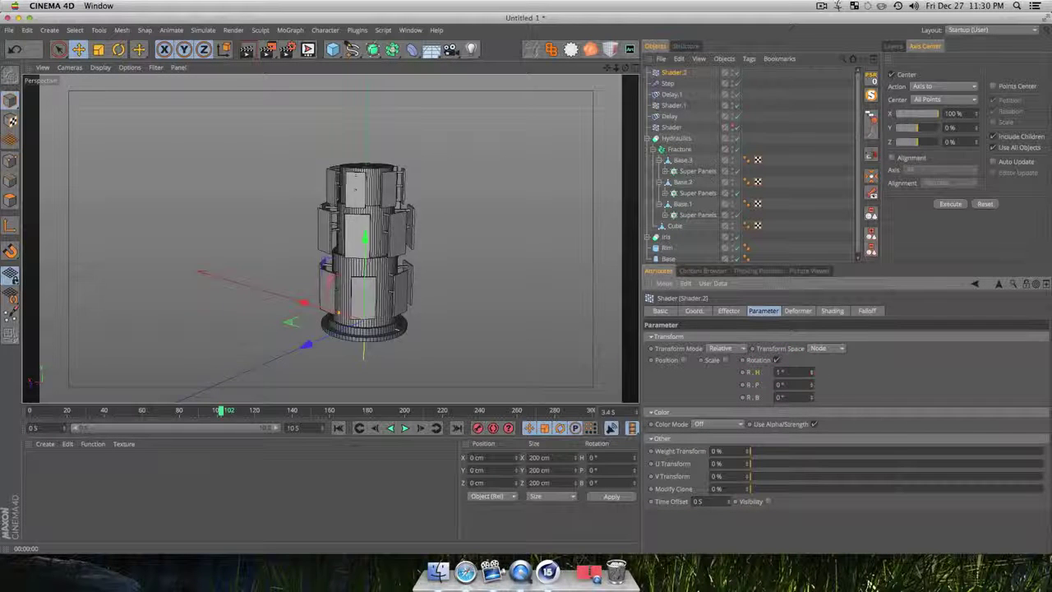
pyautogui.press('super+z')
pyautogui.moveTo(811, 385); pyautogui.dragTo(811, 371)
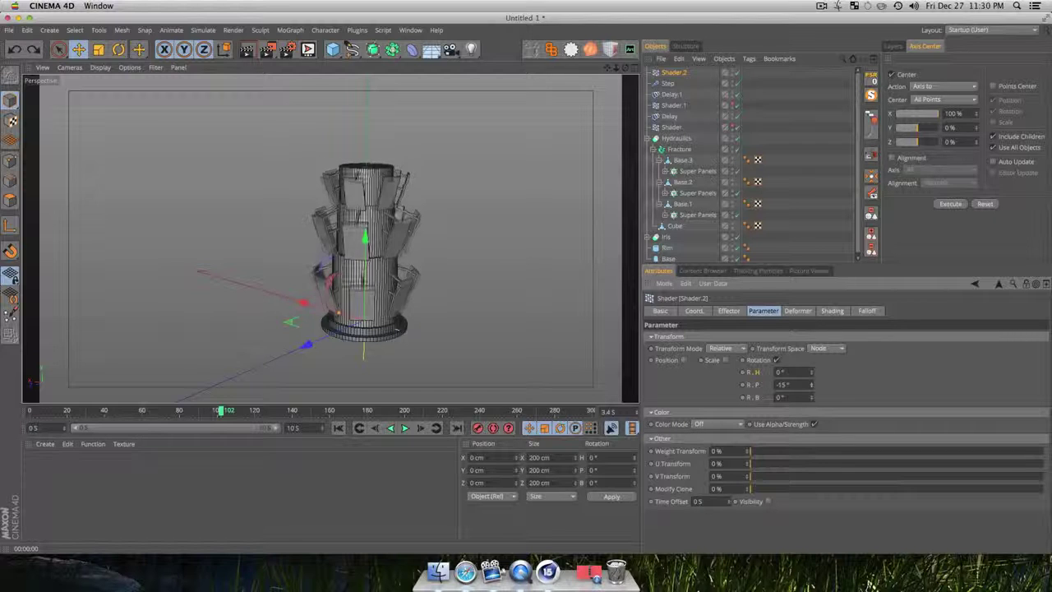
pyautogui.click(784, 386)
pyautogui.write('3')
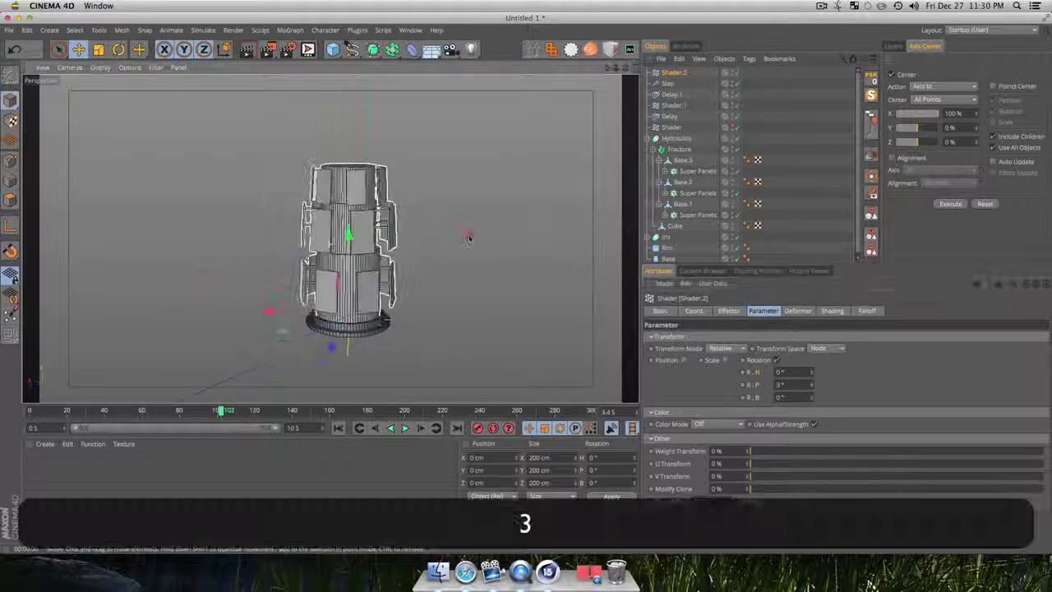
pyautogui.moveTo(504, 284); pyautogui.dragTo(504, 281)
pyautogui.scroll(10, 346, 201)
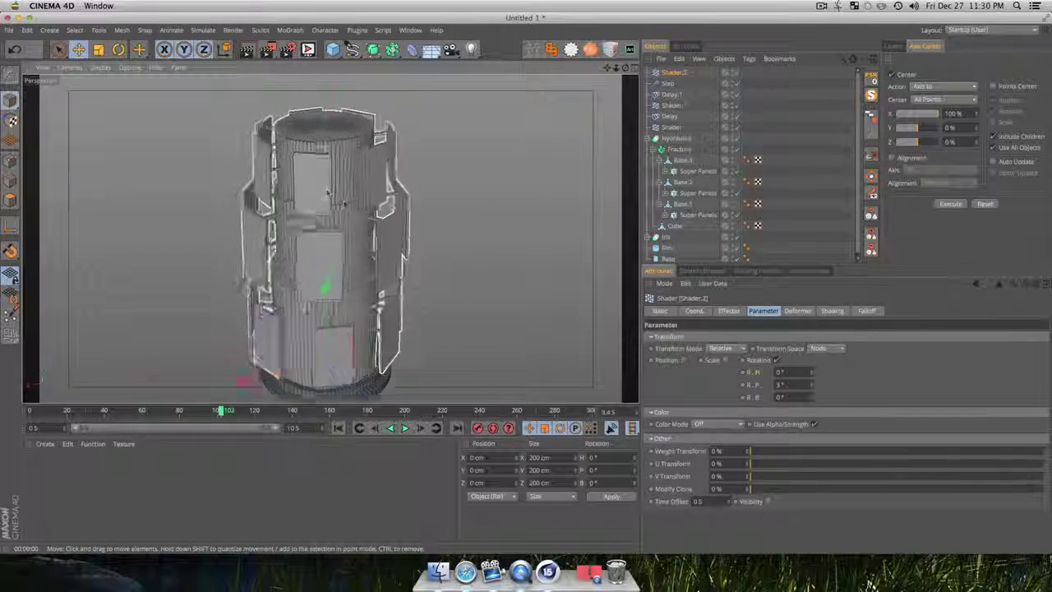
pyautogui.press('3')
pyautogui.moveTo(346, 200); pyautogui.dragTo(444, 188)
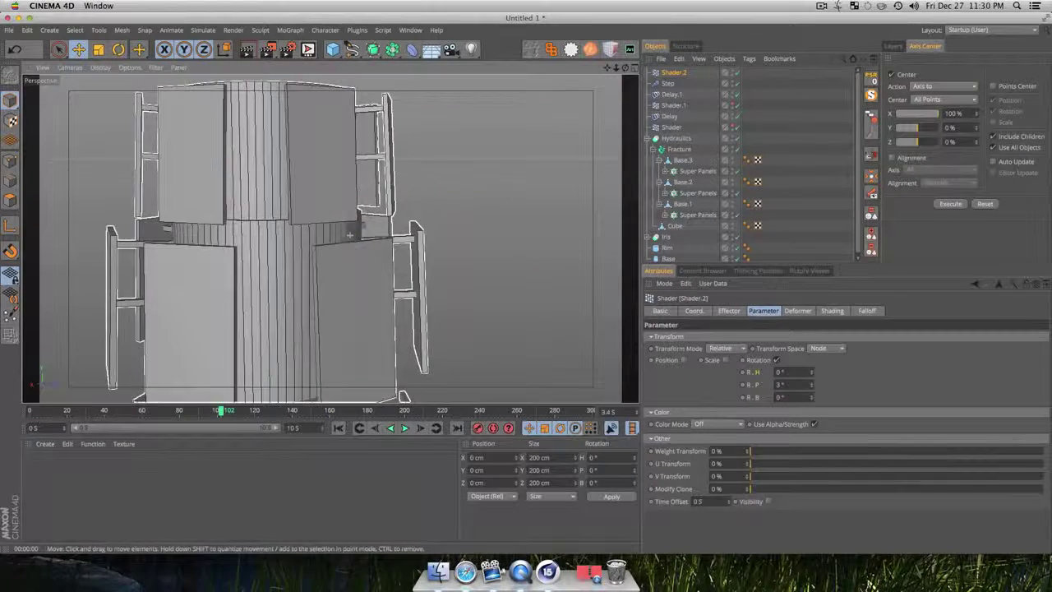
# Set the new Shader effector's R.P rotation to -18° to tilt the side panels
pyautogui.click(685, 74)
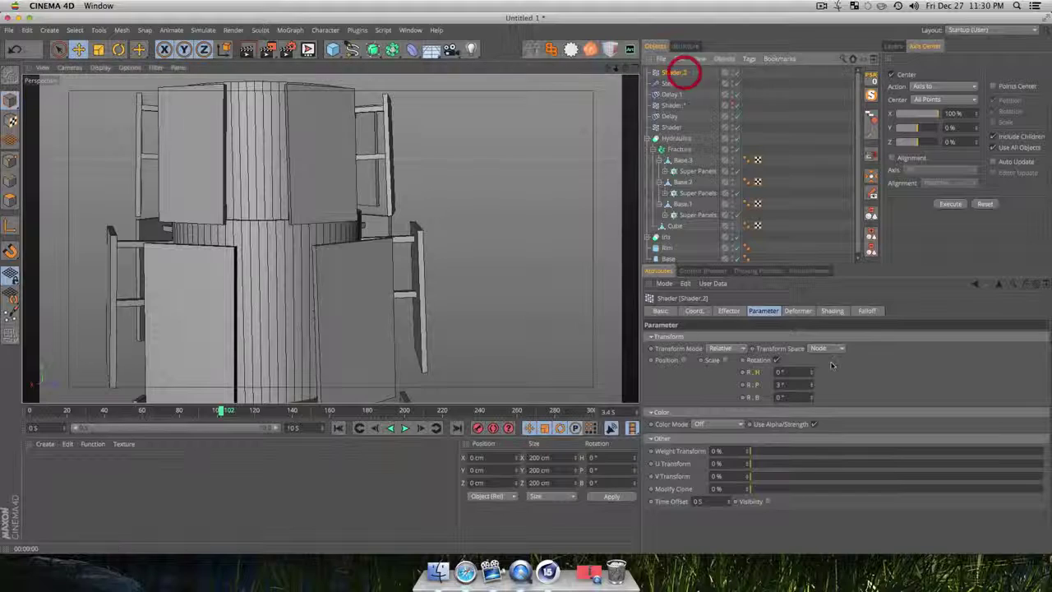
pyautogui.moveTo(812, 385); pyautogui.dragTo(811, 386)
pyautogui.press('3')
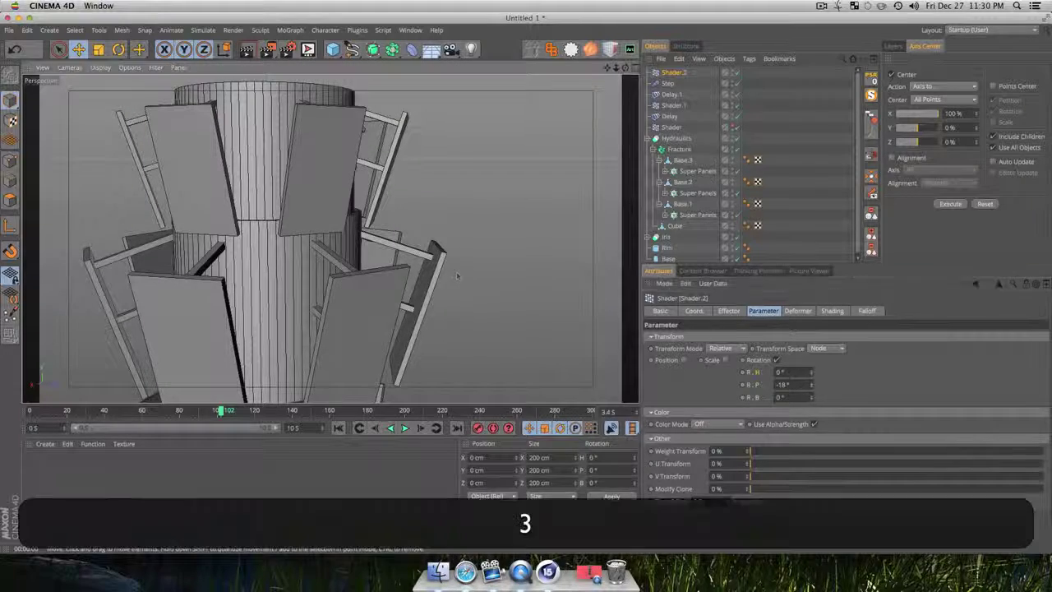
pyautogui.moveTo(305, 296); pyautogui.dragTo(374, 290)
pyautogui.scroll(-3, 375, 289)
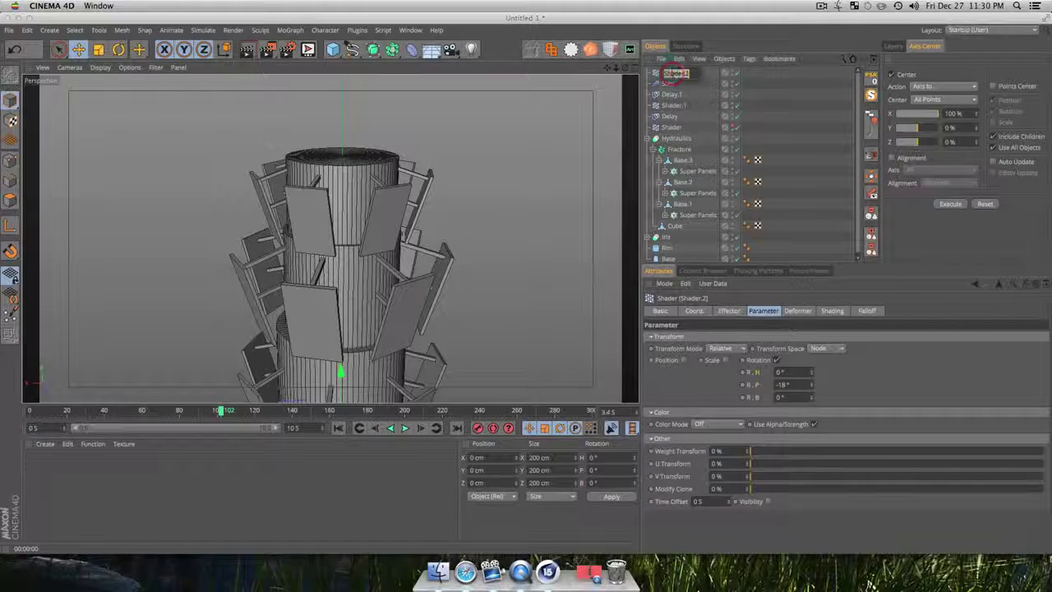
# Rename the new Shader effector as Rotate
pyautogui.doubleClick(674, 72)
pyautogui.write('Rotate')
pyautogui.press('Return')
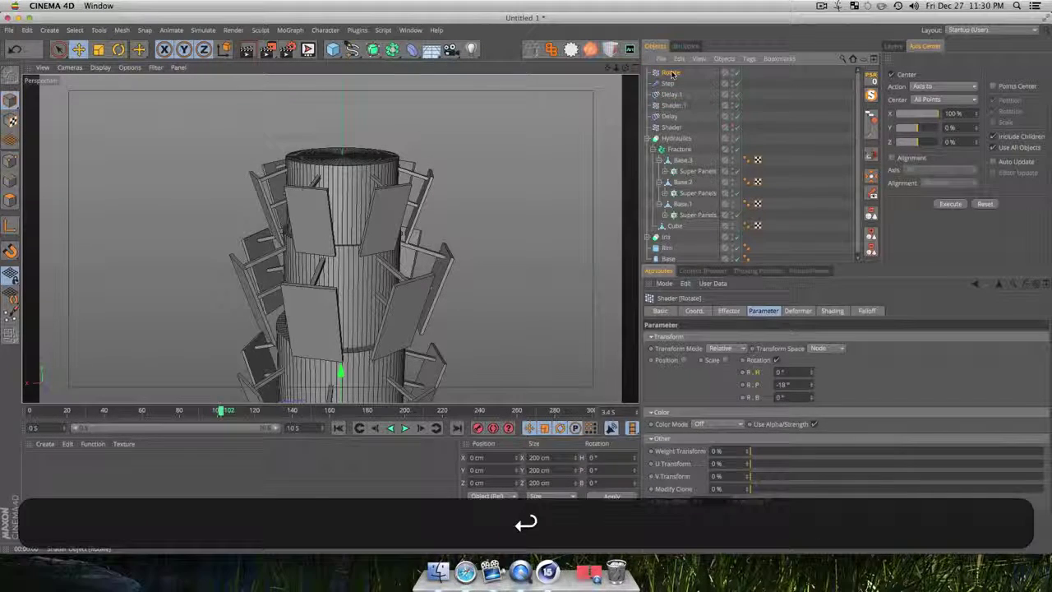
# Set the Rotate effector's falloff shape to Box and its Y size to 194 cm
pyautogui.click(869, 310)
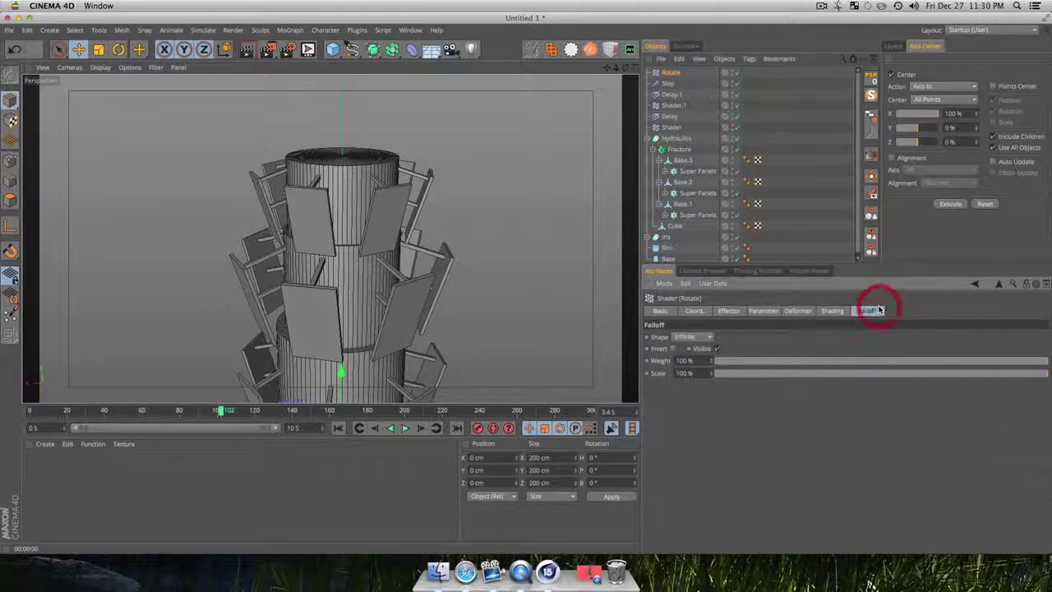
pyautogui.click(693, 336)
pyautogui.click(681, 362)
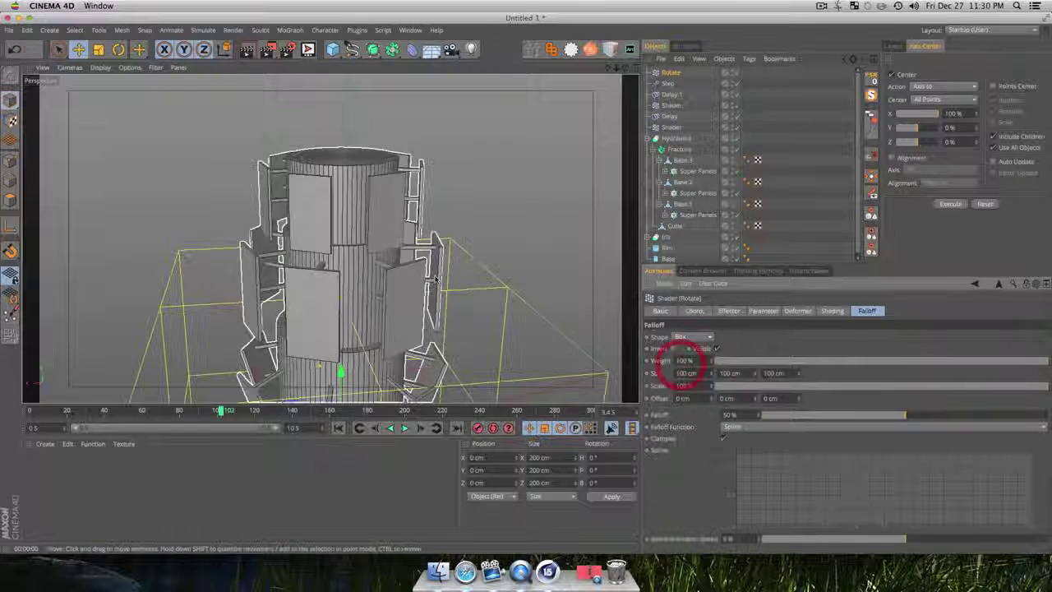
pyautogui.scroll(-6, 447, 326)
pyautogui.press('1')
pyautogui.moveTo(446, 325); pyautogui.dragTo(453, 234)
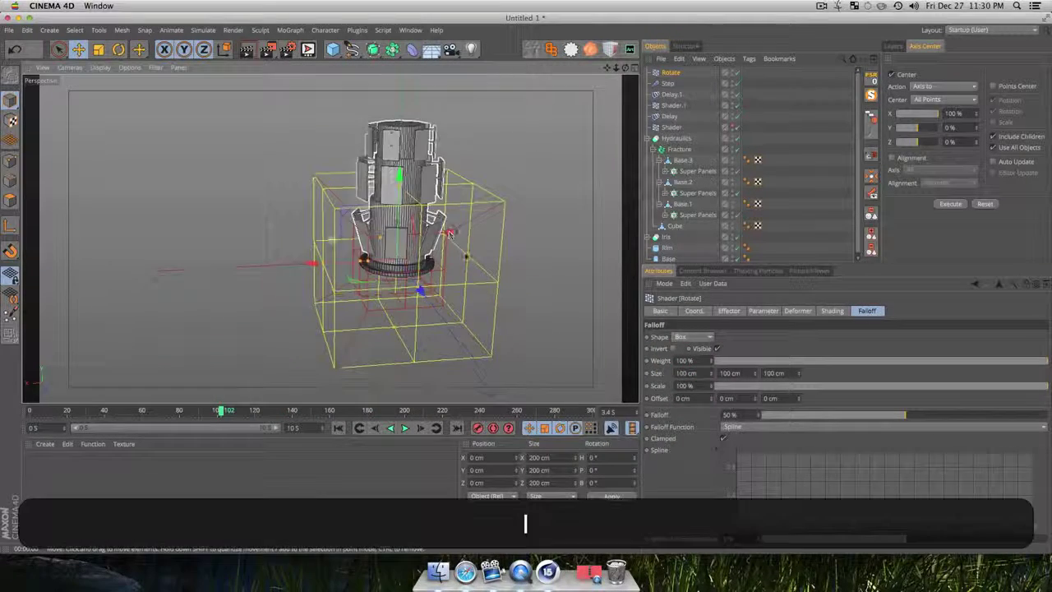
pyautogui.moveTo(756, 374); pyautogui.dragTo(756, 353)
pyautogui.moveTo(487, 381); pyautogui.dragTo(491, 399)
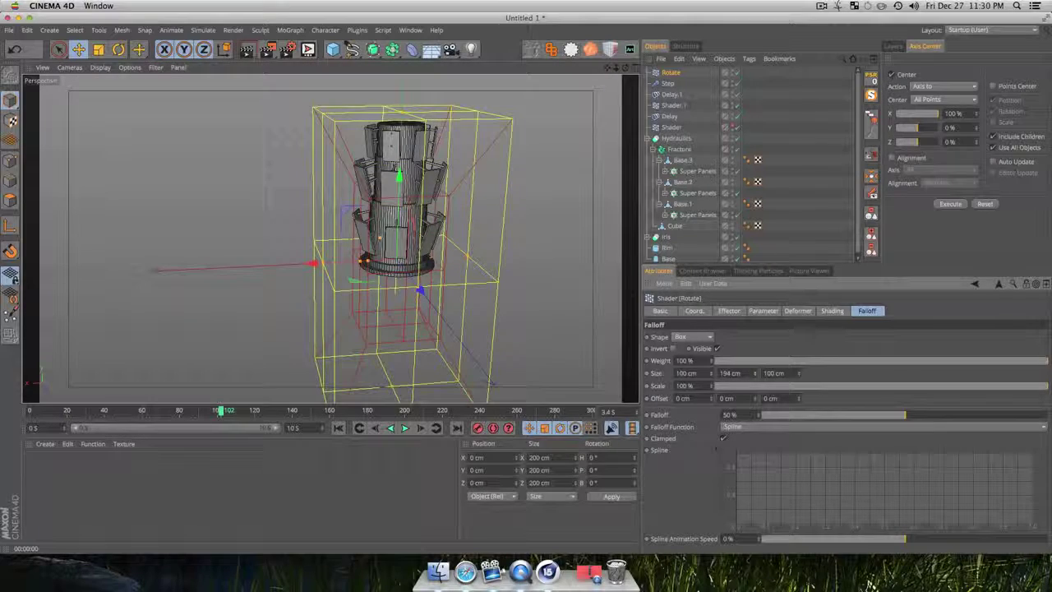
# Move the Rotate effector straight up to a Y position of about 378 cm, above the tower
pyautogui.press('e')
pyautogui.moveTo(397, 125); pyautogui.dragTo(399, 3)
pyautogui.moveTo(398, 75); pyautogui.dragTo(398, 74)
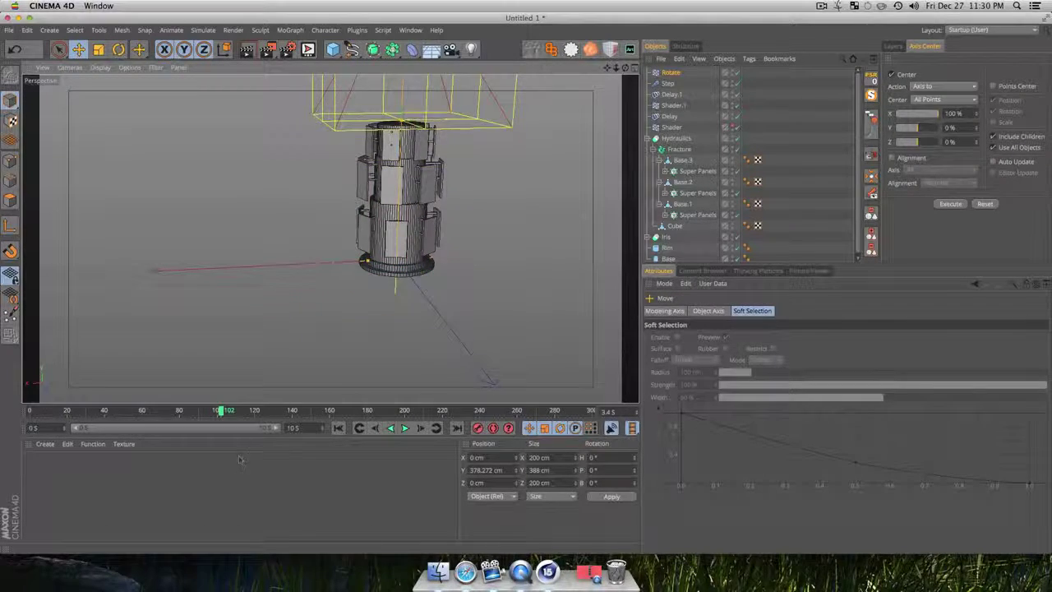
# Keyframe the Rotate effector from its raised position at frame 88 down to a Y position of about 98 cm at frame 149
pyautogui.moveTo(217, 414); pyautogui.dragTo(212, 414)
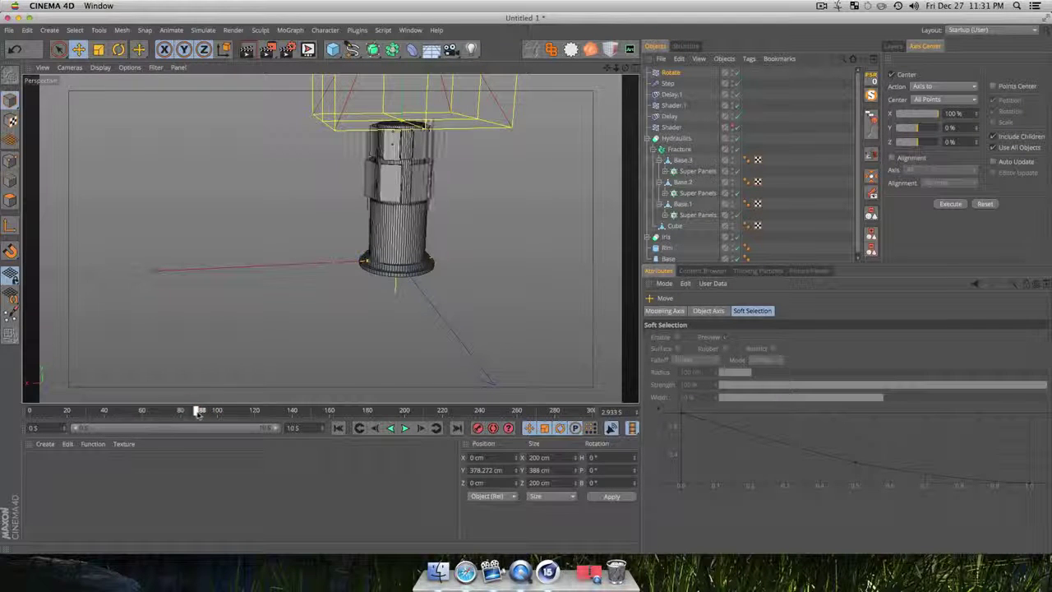
pyautogui.click(476, 429)
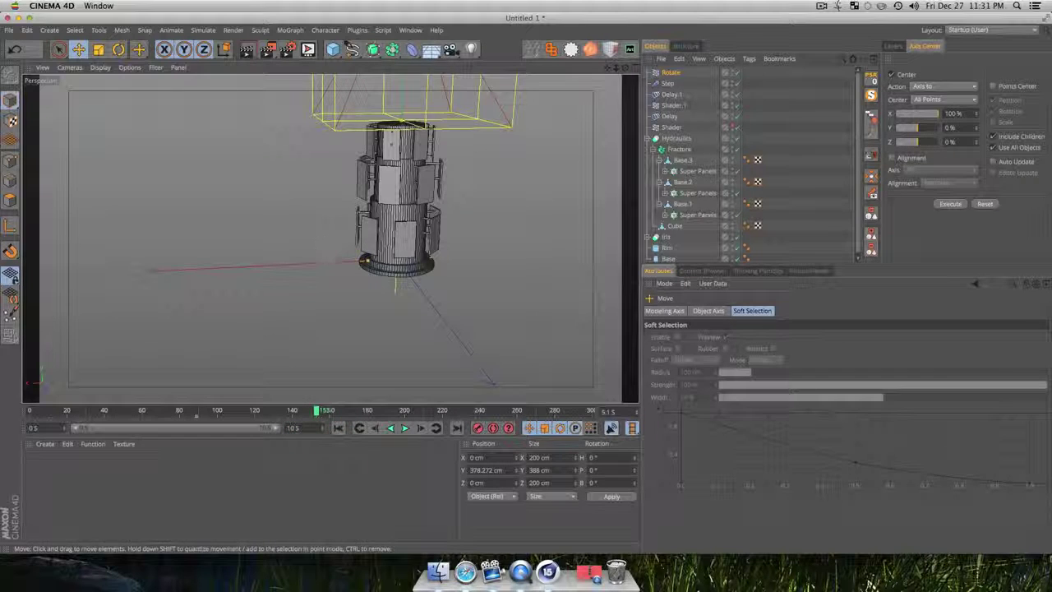
pyautogui.moveTo(313, 410); pyautogui.dragTo(309, 410)
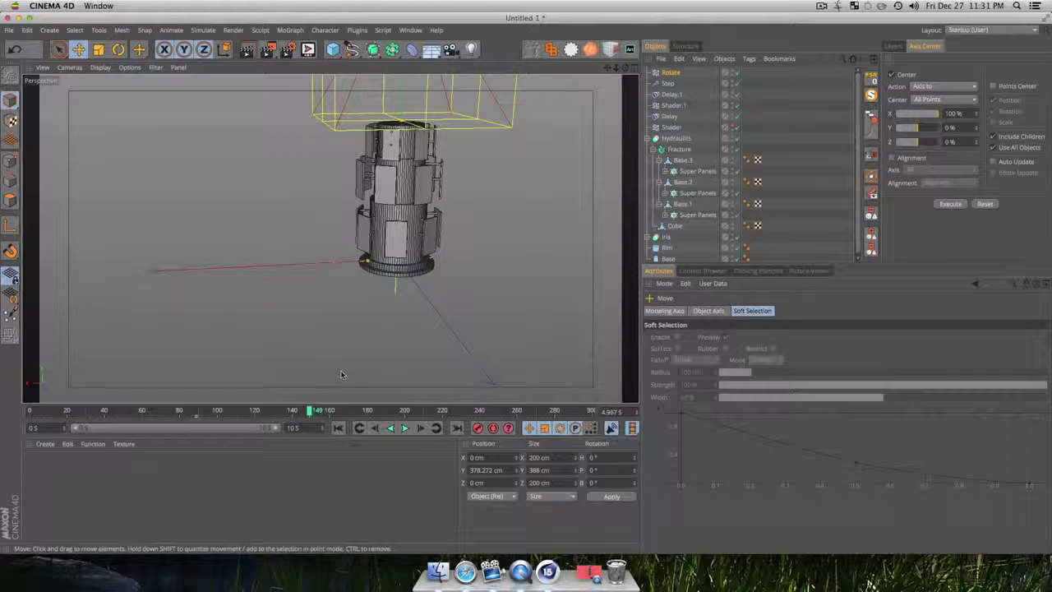
pyautogui.click(663, 74)
pyautogui.scroll(-3, 467, 152)
pyautogui.press('1')
pyautogui.moveTo(458, 227); pyautogui.dragTo(459, 262)
pyautogui.moveTo(409, 99); pyautogui.dragTo(403, 258)
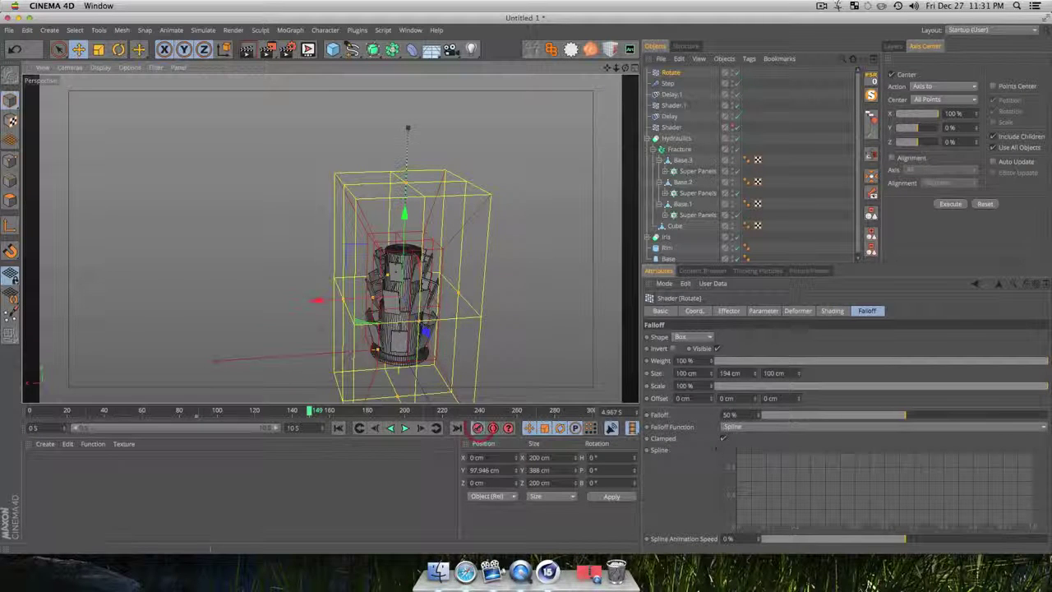
# Play the animation from the start and render a preview of the extended tower with its tilted panels
pyautogui.click(342, 432)
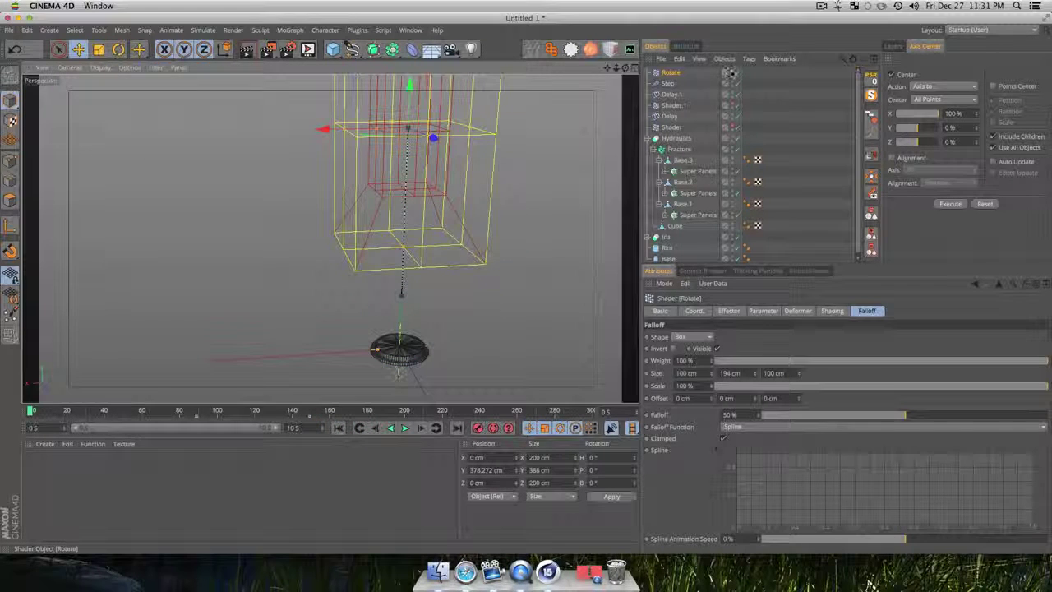
pyautogui.click(405, 428)
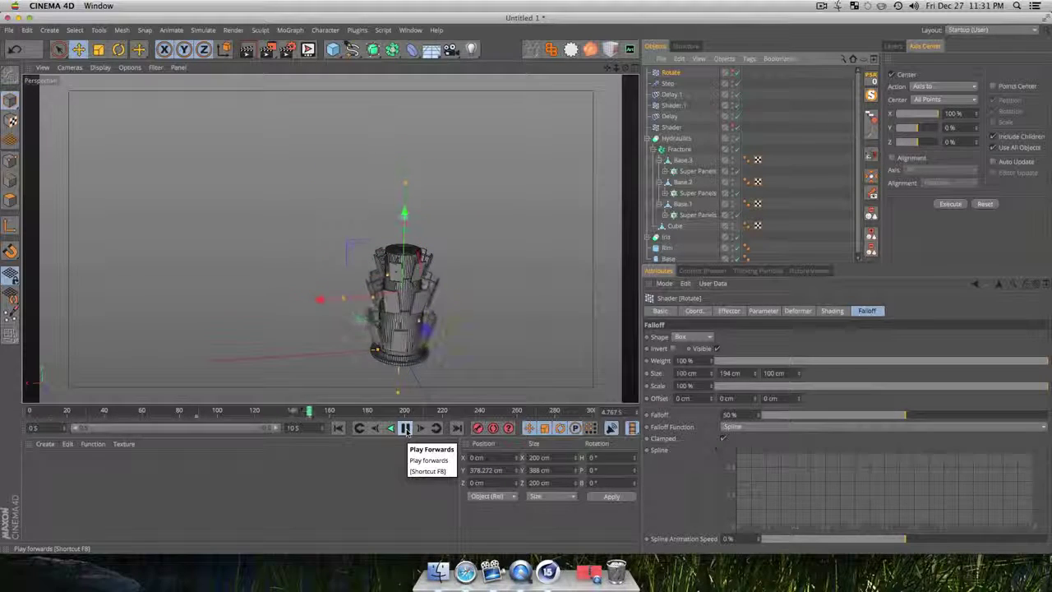
pyautogui.click(407, 431)
pyautogui.scroll(5, 403, 322)
pyautogui.press('3')
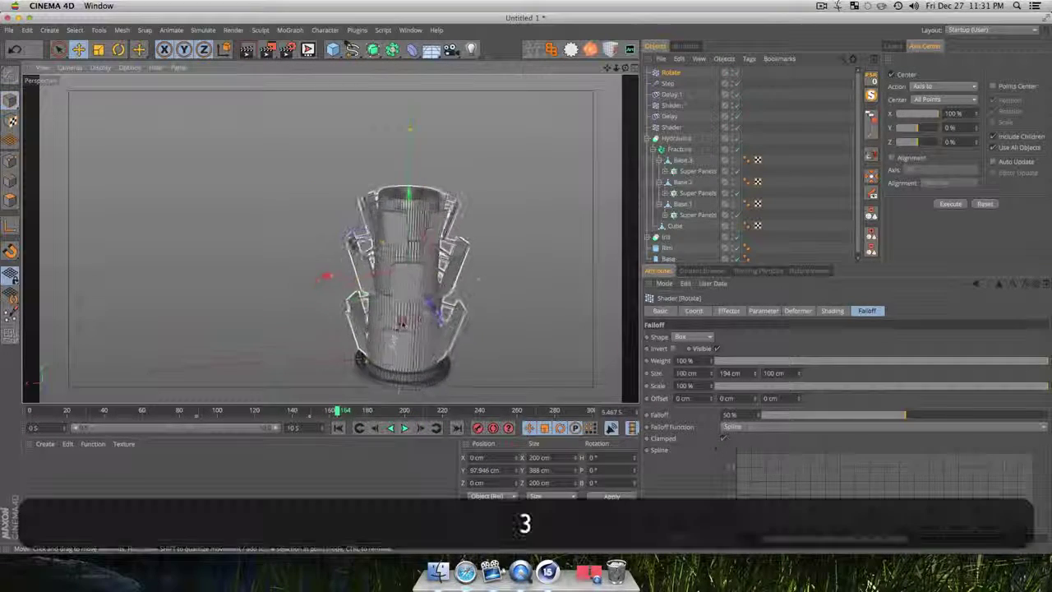
pyautogui.moveTo(404, 323); pyautogui.dragTo(521, 299)
pyautogui.press('super+r')
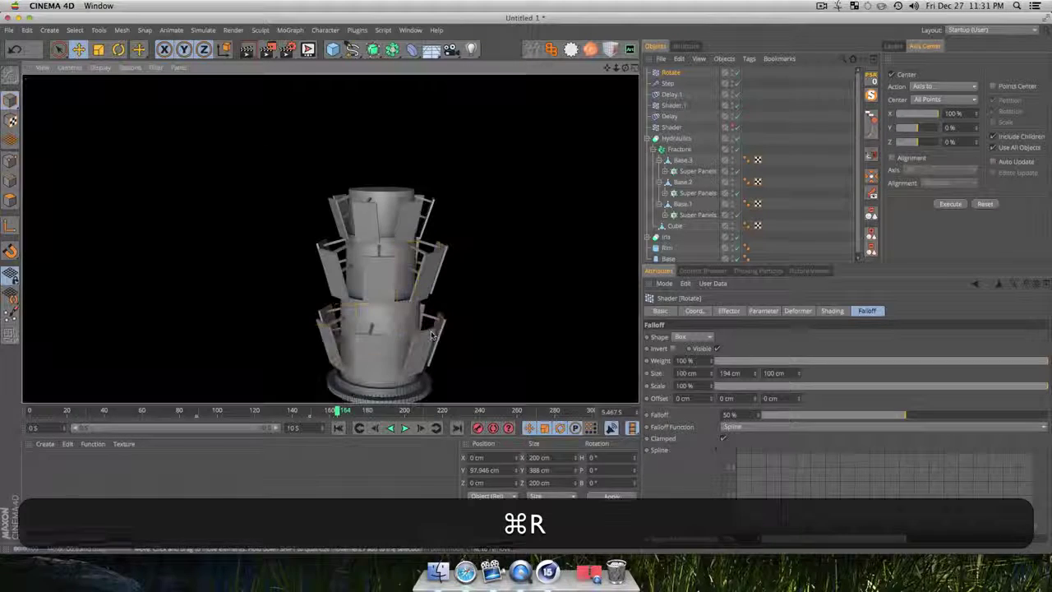
pyautogui.press('1')
pyautogui.moveTo(396, 326); pyautogui.dragTo(395, 293)
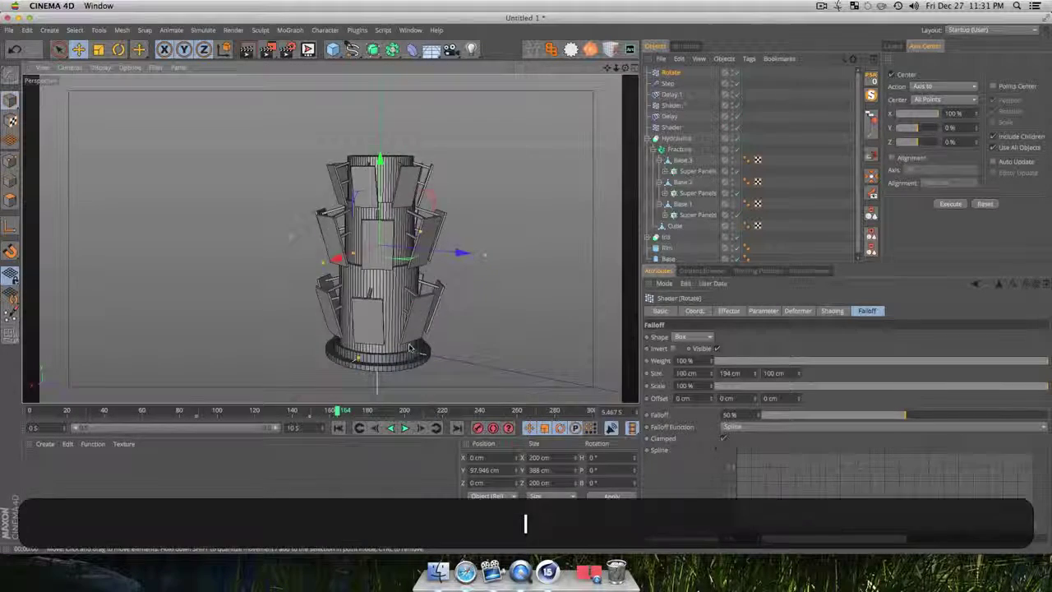
# Return to the first frame, collapse the Hydraulics hierarchy and clear the selection
pyautogui.click(338, 428)
pyautogui.press('3')
pyautogui.moveTo(407, 352); pyautogui.dragTo(329, 238)
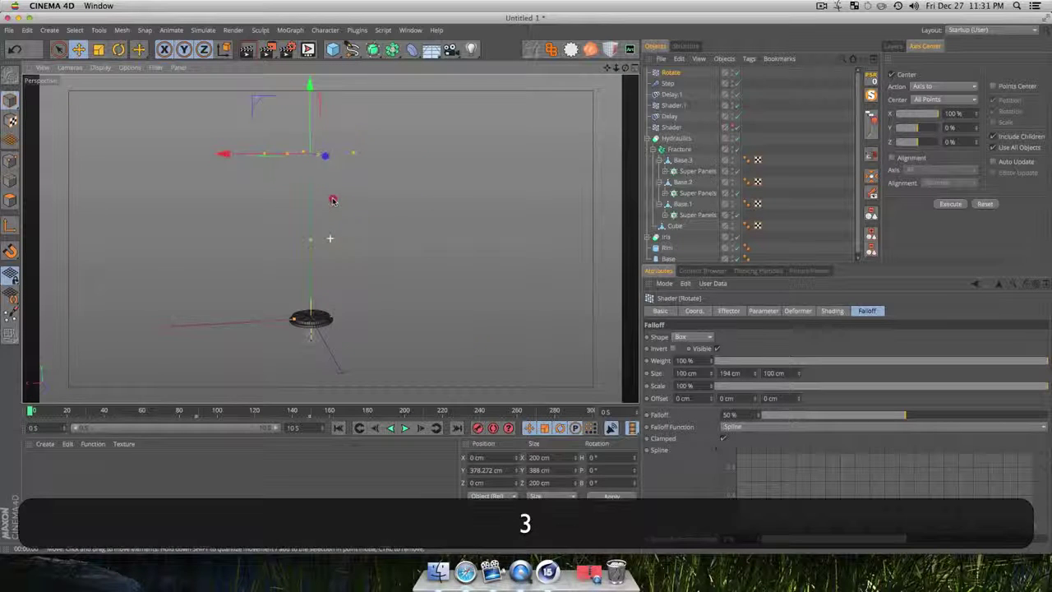
pyautogui.press('1')
pyautogui.moveTo(418, 218); pyautogui.dragTo(395, 212)
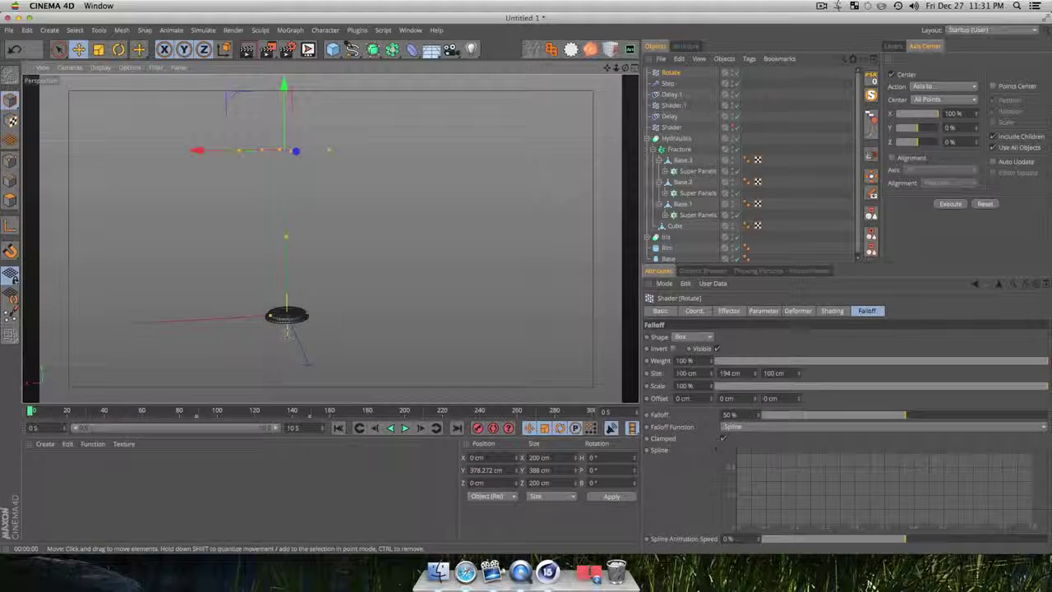
pyautogui.press('3')
pyautogui.moveTo(417, 254); pyautogui.dragTo(388, 255)
pyautogui.moveTo(235, 240); pyautogui.dragTo(234, 228)
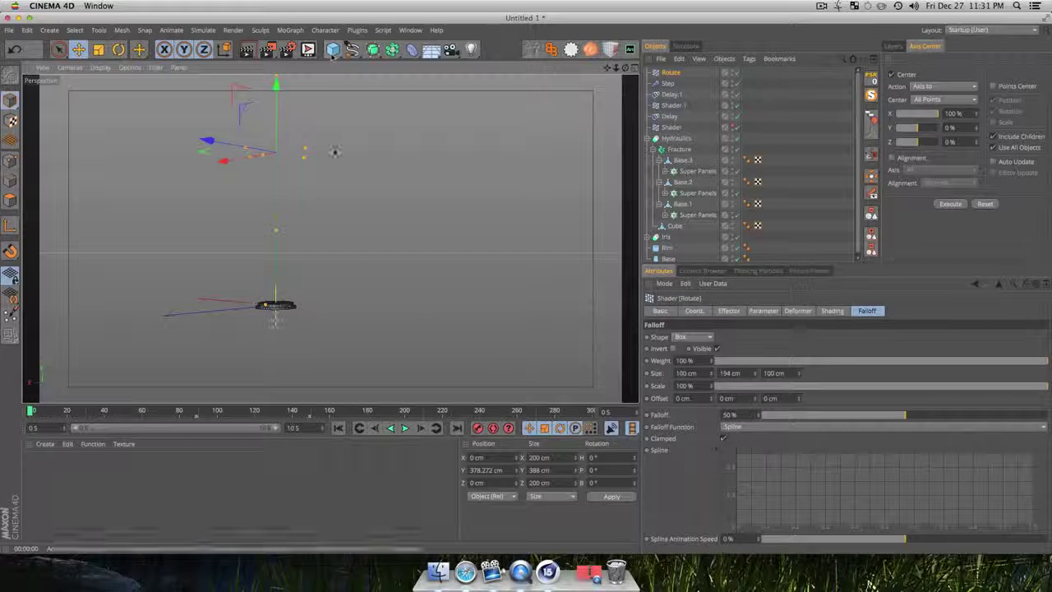
pyautogui.click(655, 138)
pyautogui.click(634, 129)
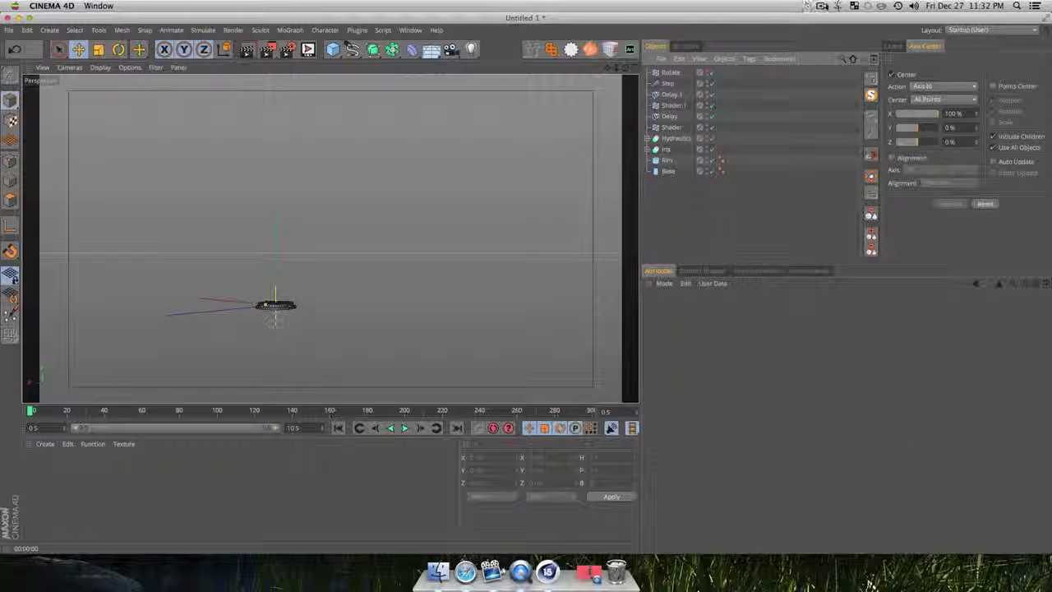
pyautogui.click(823, 5)
pyautogui.click(823, 6)
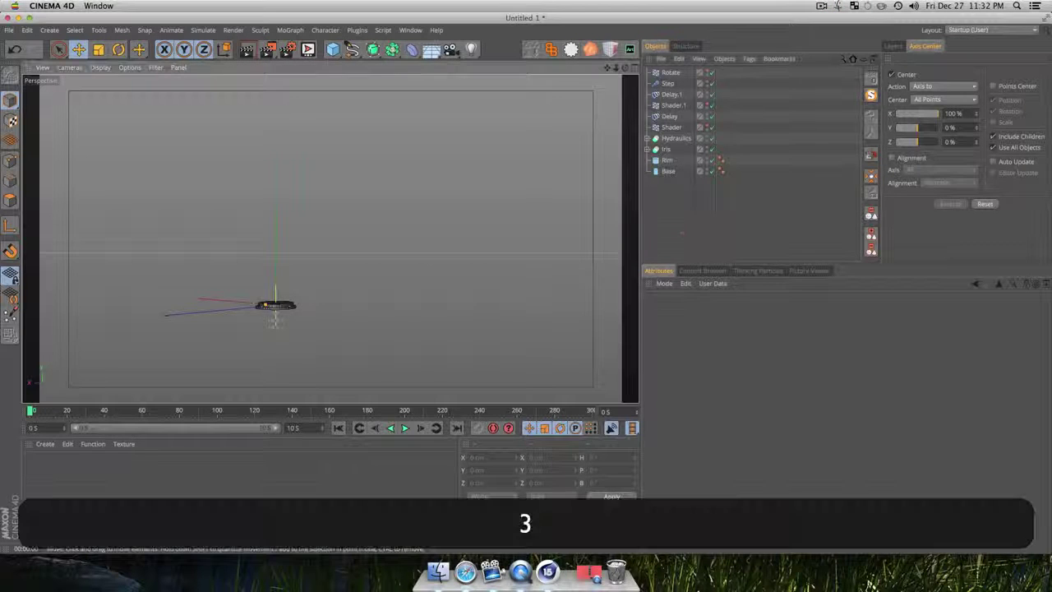
# Add a cube beside the tower base at a Z position of about -348 cm and make it editable
pyautogui.press('1')
pyautogui.moveTo(374, 368); pyautogui.dragTo(331, 295)
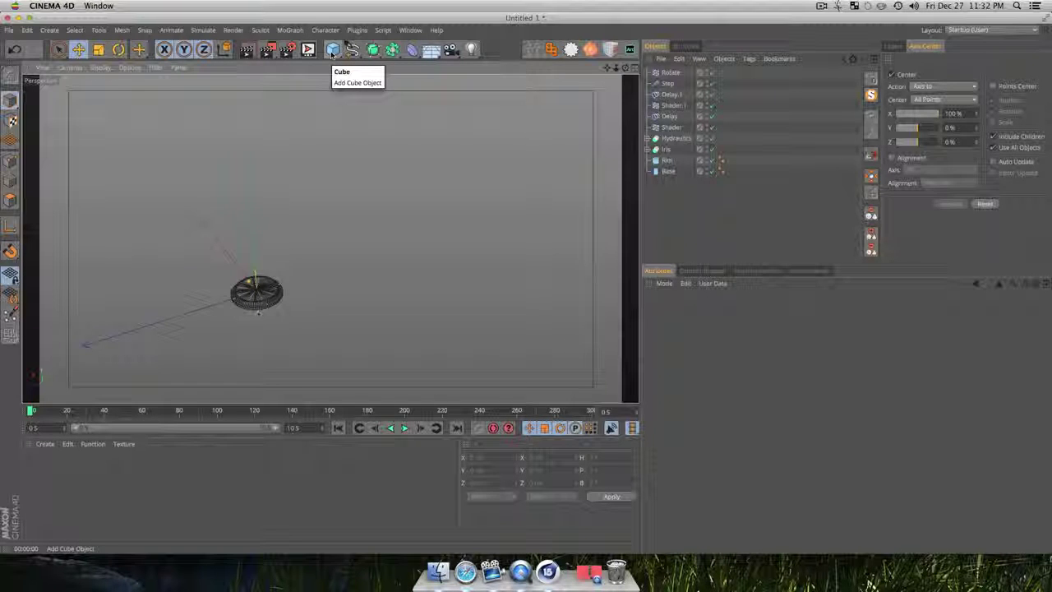
pyautogui.moveTo(332, 51); pyautogui.dragTo(429, 64)
pyautogui.moveTo(174, 318); pyautogui.dragTo(330, 268)
pyautogui.press('c')
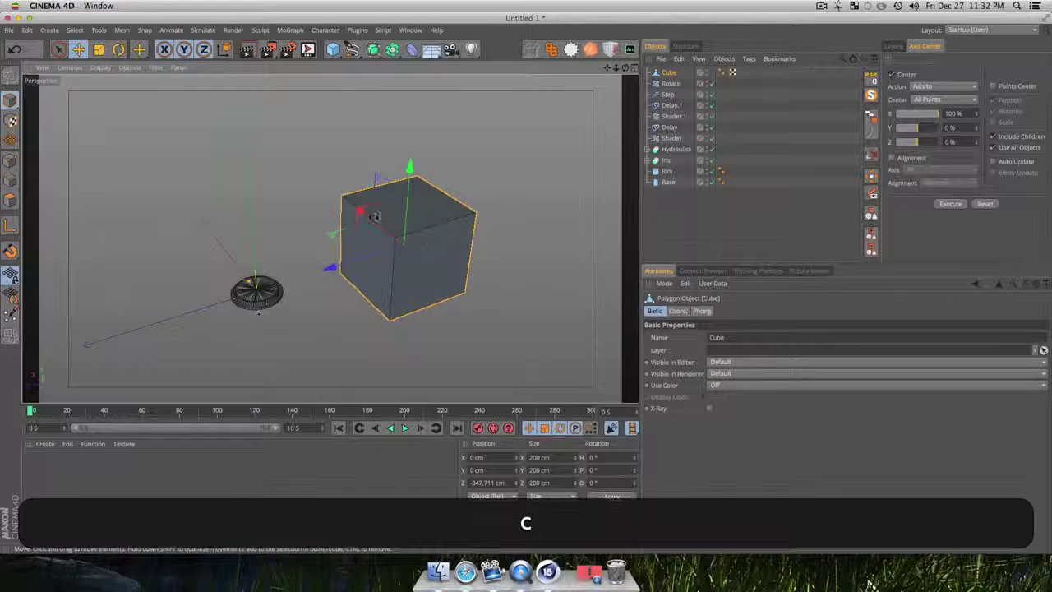
# Scale the cube into a thin upright bar about 4 cm in X and 1.4 cm in Z, keeping its 200 cm height
pyautogui.press('t')
pyautogui.moveTo(358, 212); pyautogui.dragTo(400, 240)
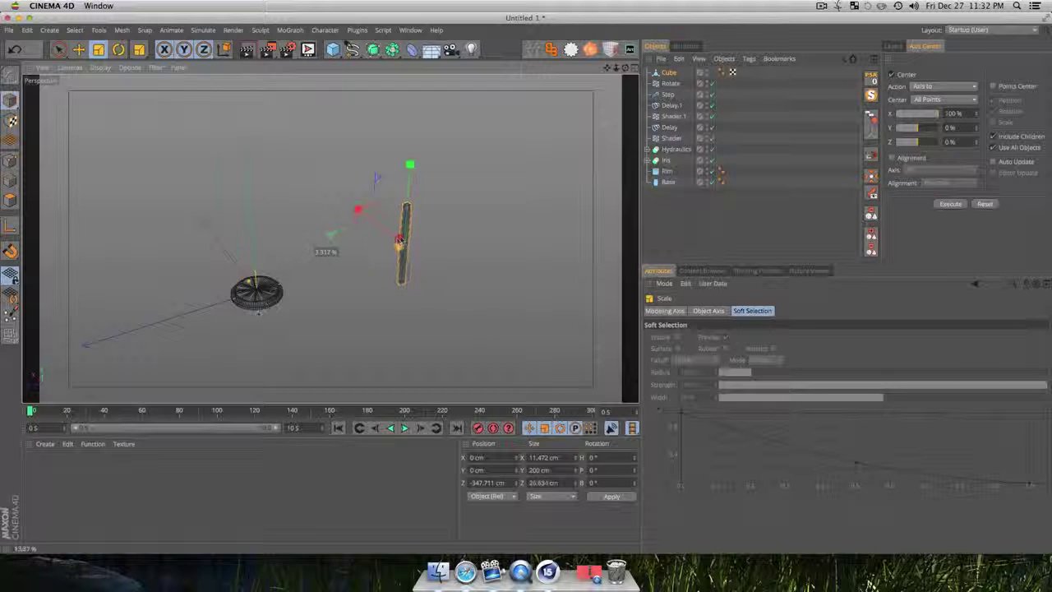
pyautogui.scroll(5, 403, 239)
pyautogui.press('1')
pyautogui.moveTo(410, 186); pyautogui.dragTo(402, 253)
pyautogui.scroll(5, 405, 252)
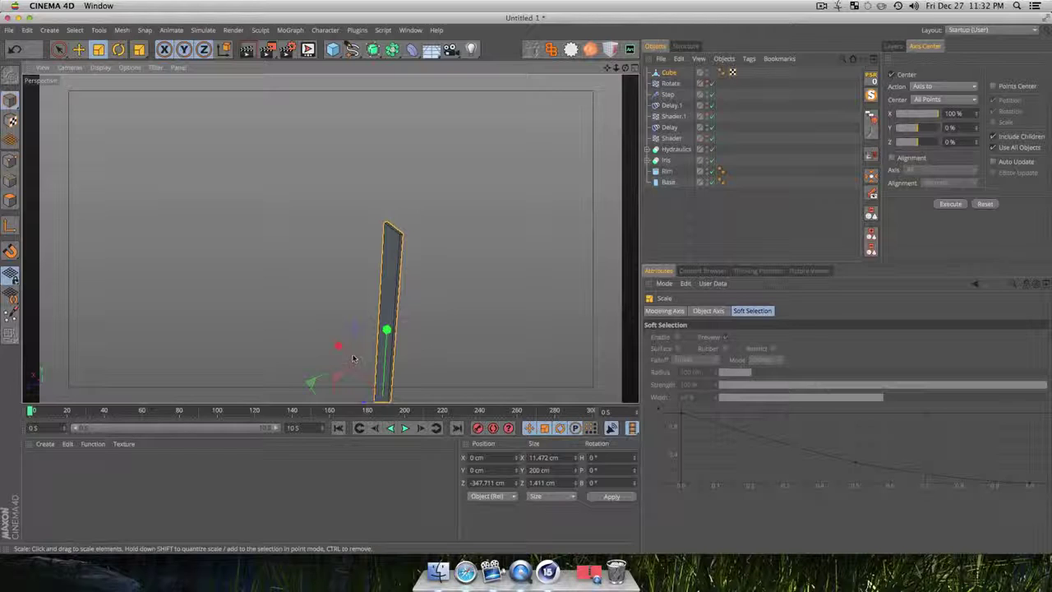
pyautogui.moveTo(338, 346); pyautogui.dragTo(370, 379)
# Duplicate the thin bar along Z and place the copy at a Z position of about -357 cm
pyautogui.press('e')
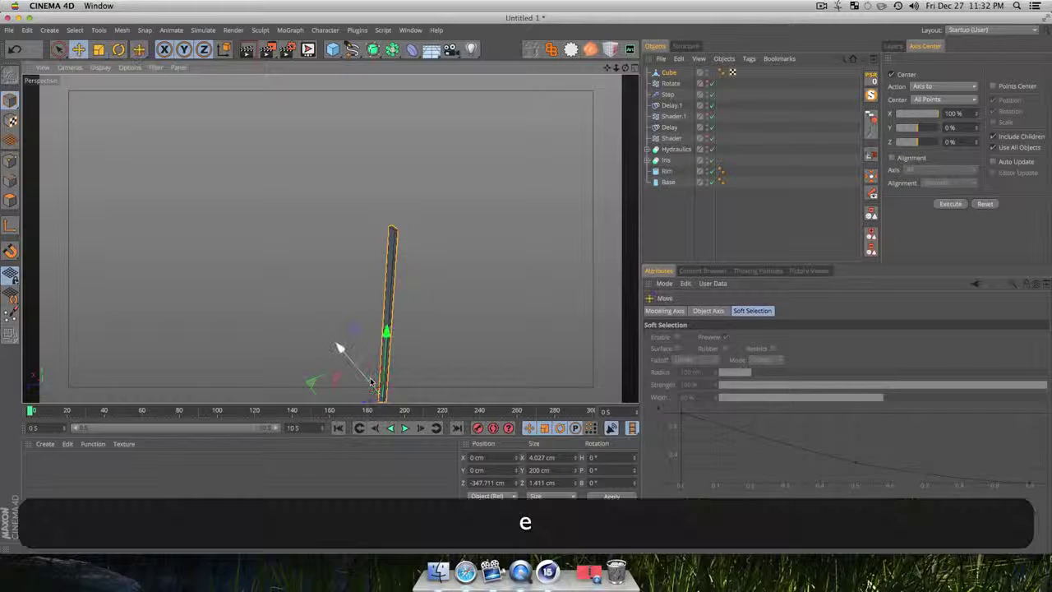
pyautogui.press('super+e')
pyautogui.press('super+i')
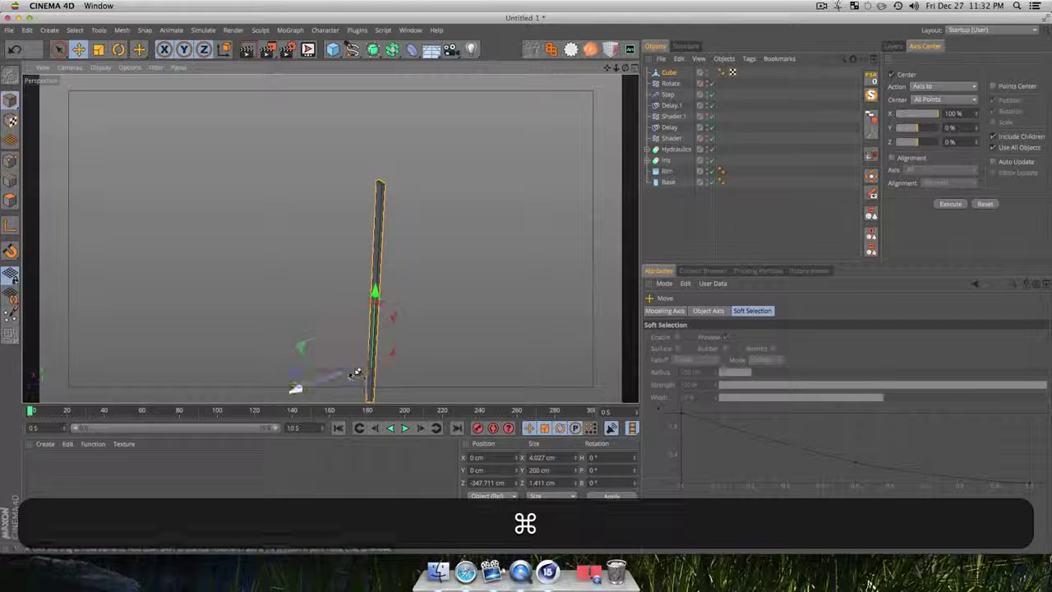
pyautogui.keyDown('super'); pyautogui.moveTo(357, 370); pyautogui.dragTo(371, 367); pyautogui.keyUp('super')
# Group all objects from Rotate down to Base under a null and rename it Blaster Body
pyautogui.click(668, 217)
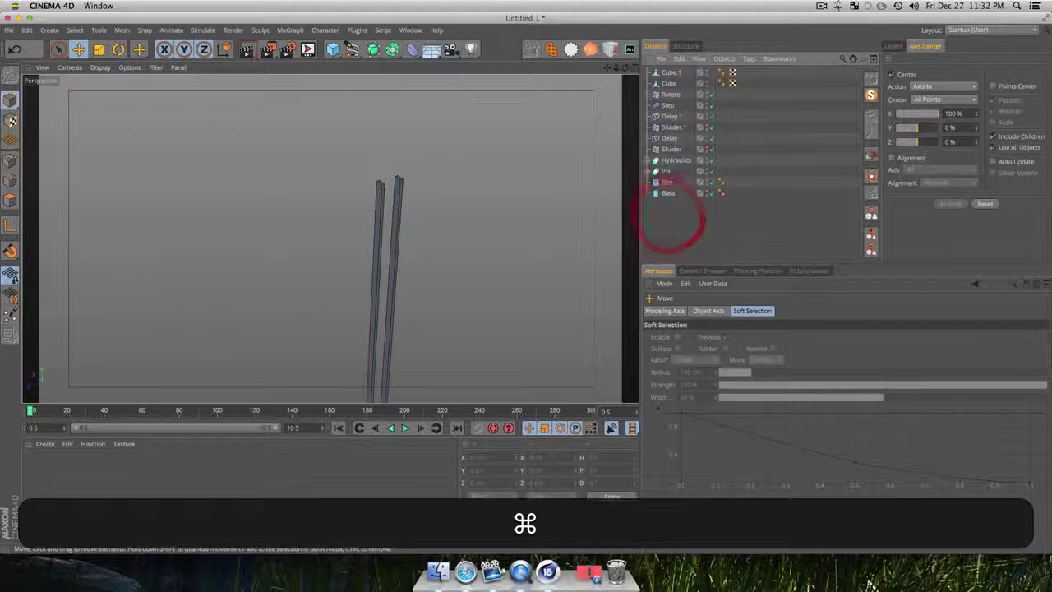
pyautogui.click(670, 83)
pyautogui.click(673, 94)
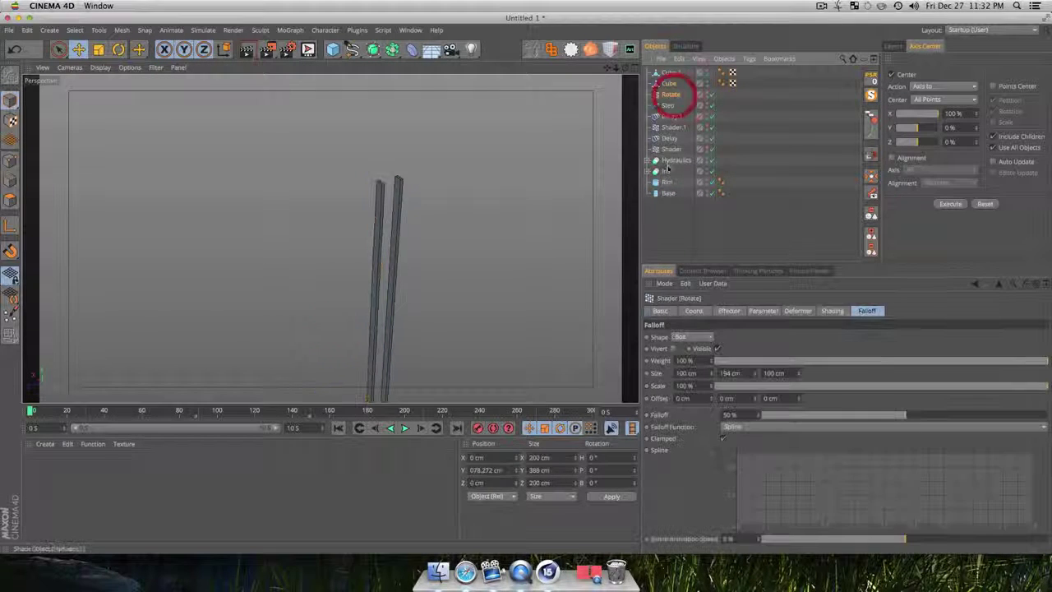
pyautogui.keyDown('shift'); pyautogui.click(670, 193); pyautogui.keyUp('shift')
pyautogui.hotkey('alt', 'g')
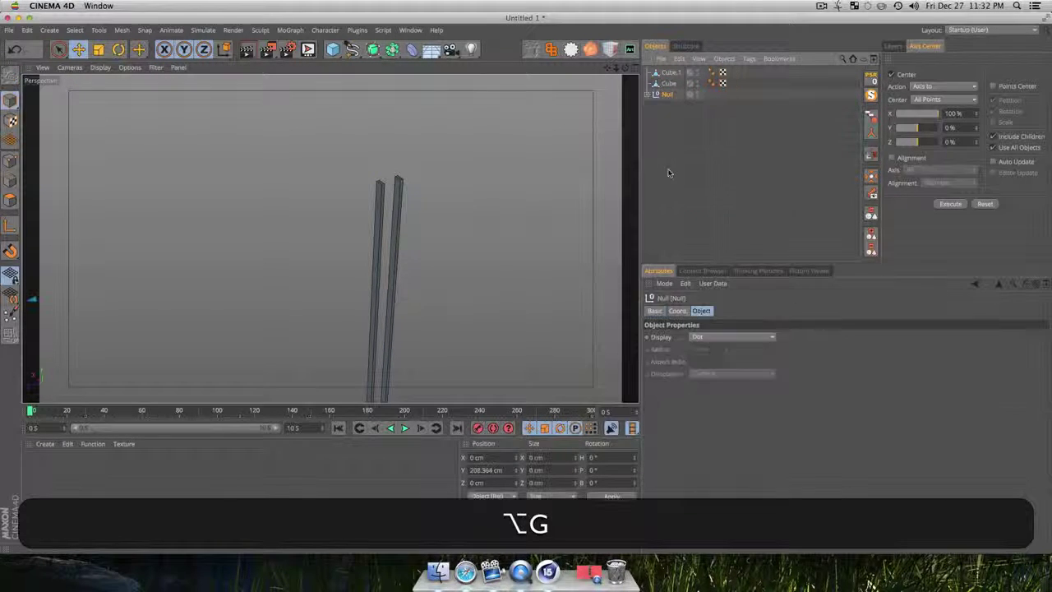
pyautogui.doubleClick(670, 95)
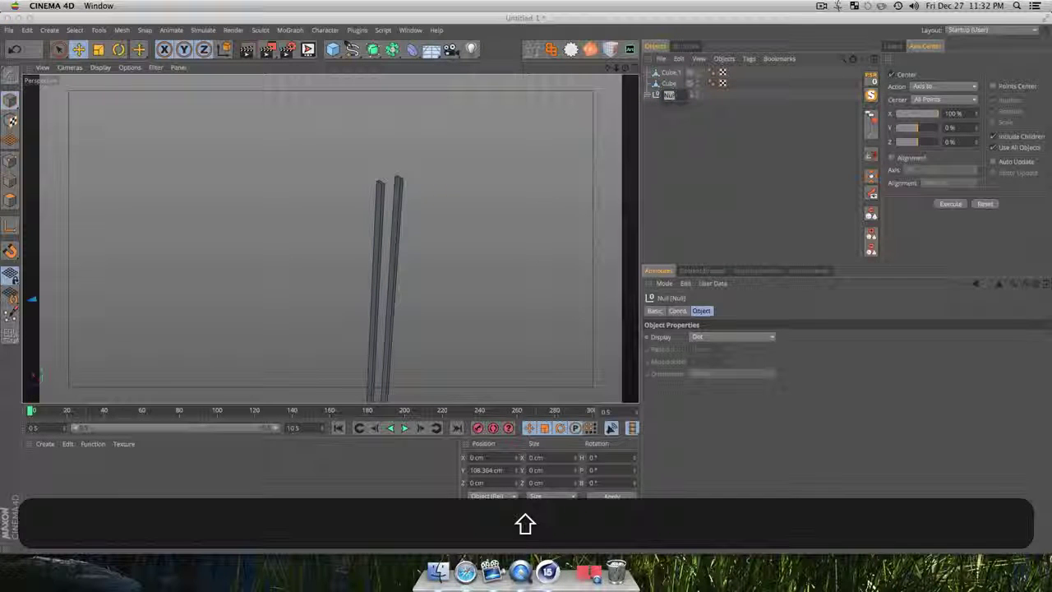
pyautogui.write('Blaster Body')
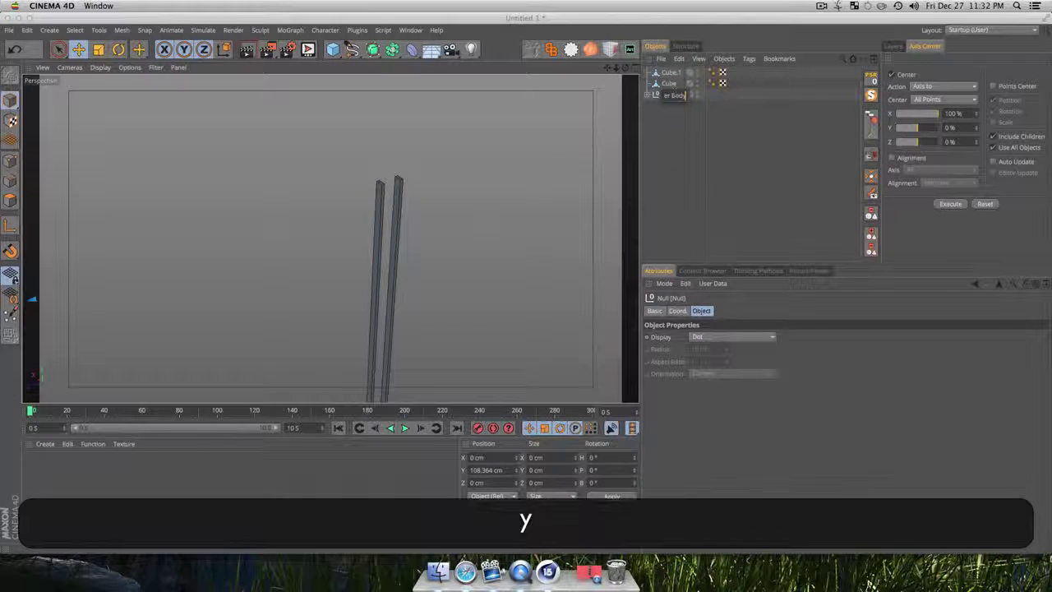
pyautogui.press('Return')
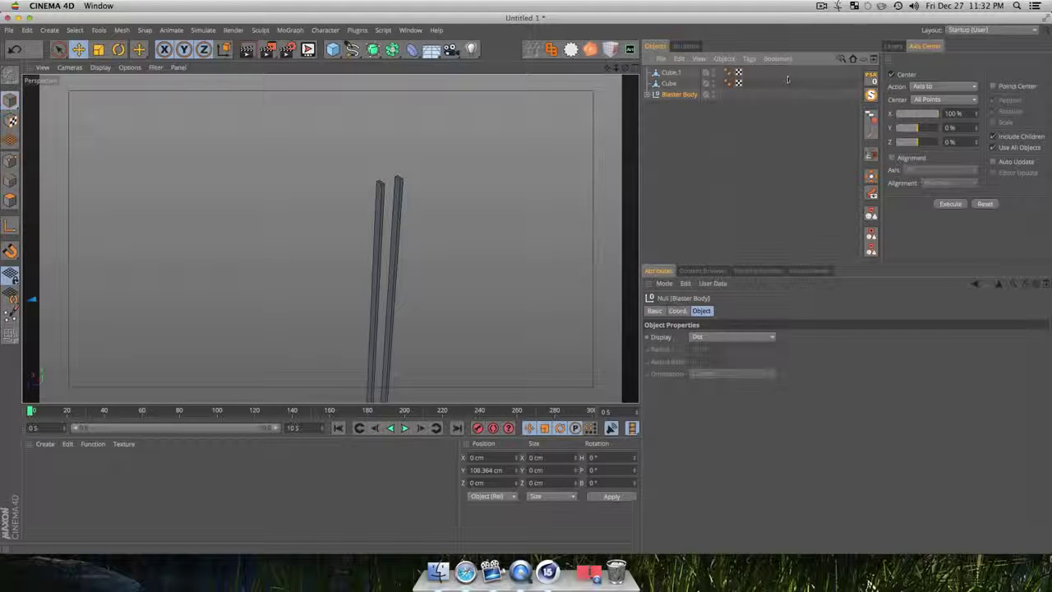
# Move the axes of both thin bars to their bottom ends with Axis Center, using a Y value of -100%
pyautogui.click(676, 135)
pyautogui.click(674, 73)
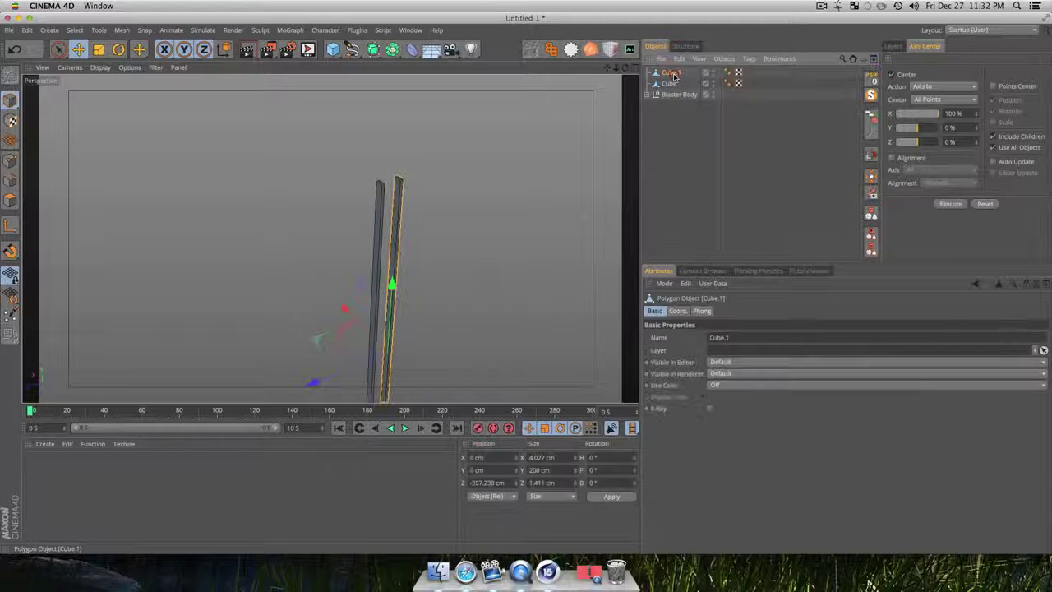
pyautogui.click(677, 136)
pyautogui.click(687, 154)
pyautogui.click(673, 74)
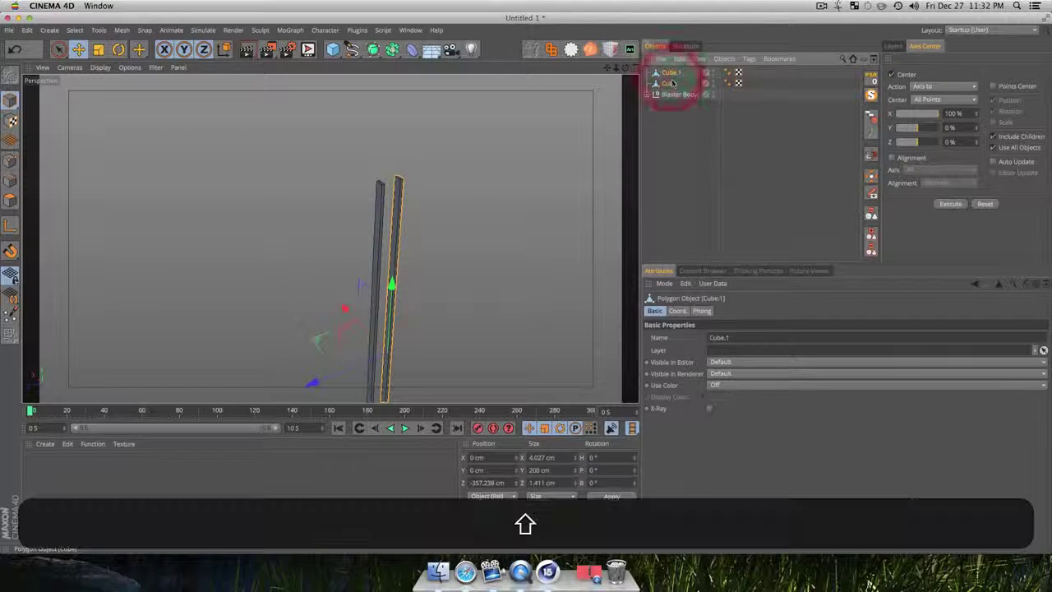
pyautogui.keyDown('shift'); pyautogui.click(671, 84); pyautogui.keyUp('shift')
pyautogui.moveTo(918, 129); pyautogui.dragTo(879, 154)
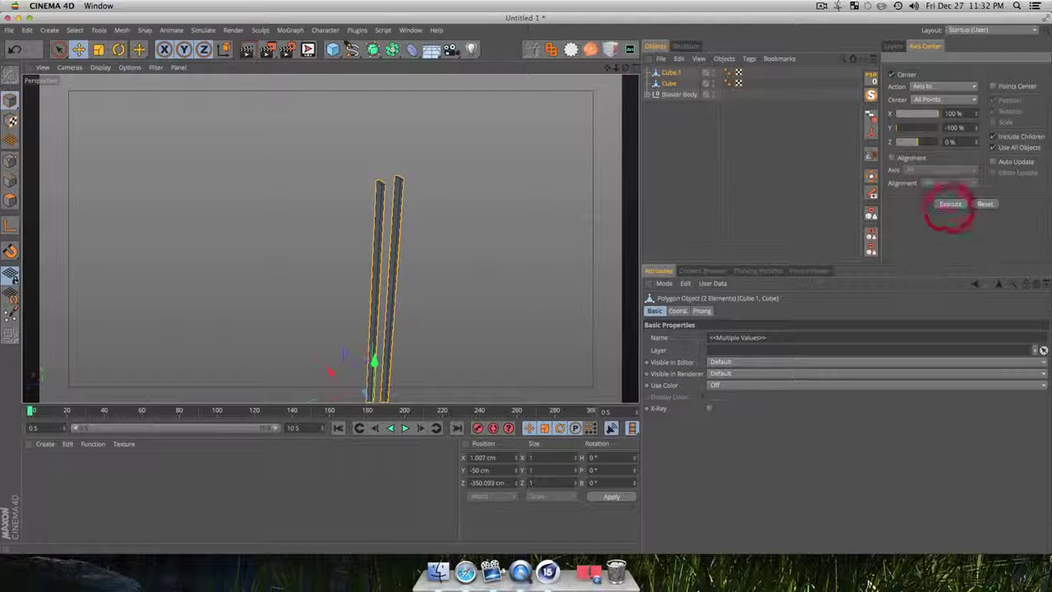
# Add a cylinder primitive to the scene
pyautogui.press('3')
pyautogui.moveTo(530, 267); pyautogui.dragTo(447, 296)
pyautogui.press('1')
pyautogui.moveTo(448, 295)
pyautogui.mouseDown()
pyautogui.moveTo(466, 178)
pyautogui.moveTo(449, 291)
pyautogui.mouseUp()
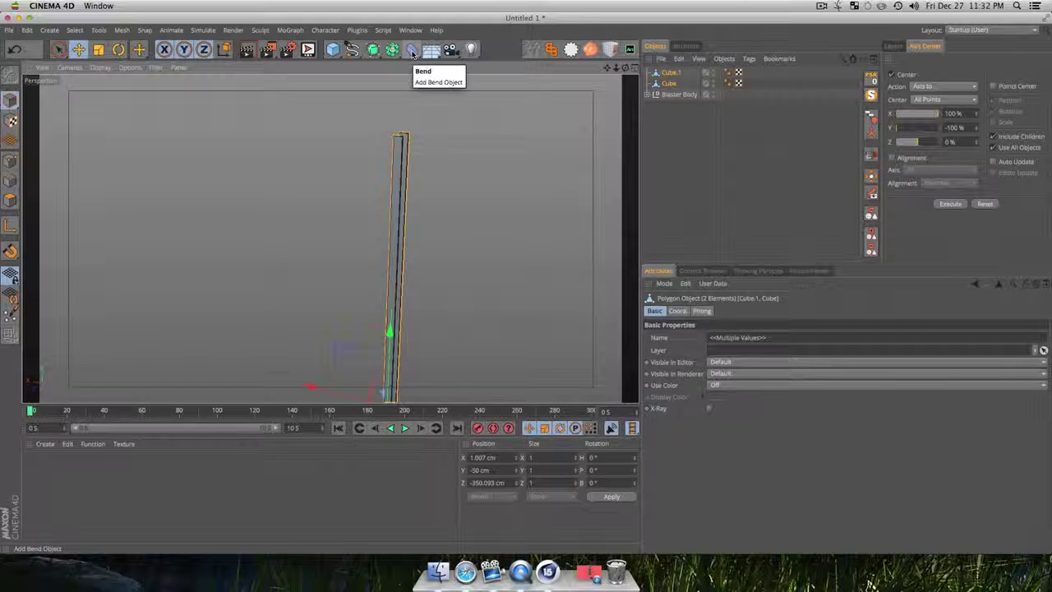
pyautogui.moveTo(333, 49); pyautogui.dragTo(579, 67)
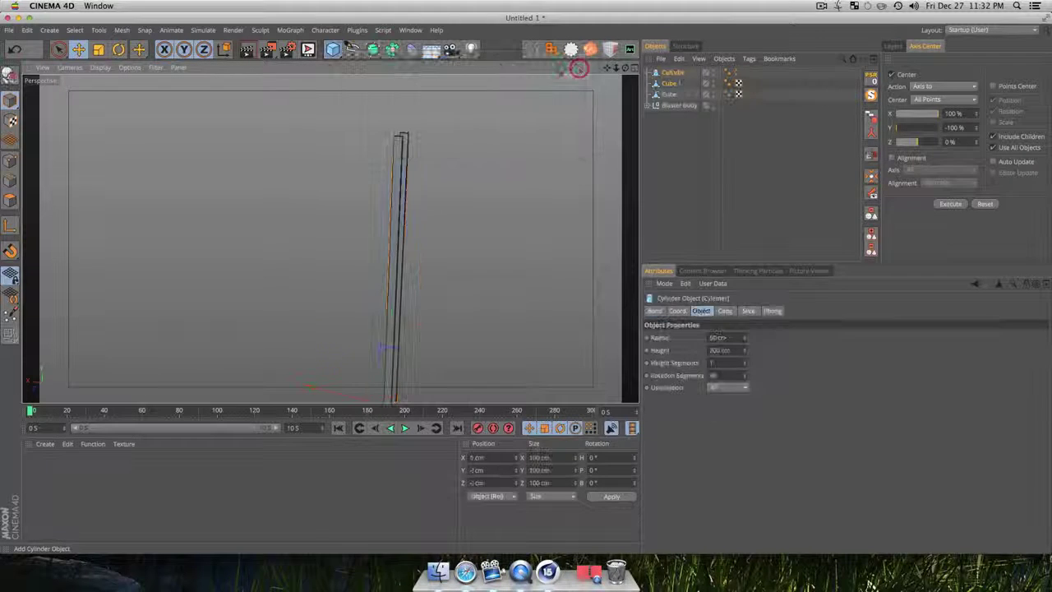
# Rotate the cylinder to a pitch of -90° and move it to a Z position of about -244 cm
pyautogui.scroll(-5, 345, 287)
pyautogui.press('1')
pyautogui.moveTo(345, 287); pyautogui.dragTo(282, 260)
pyautogui.press('r')
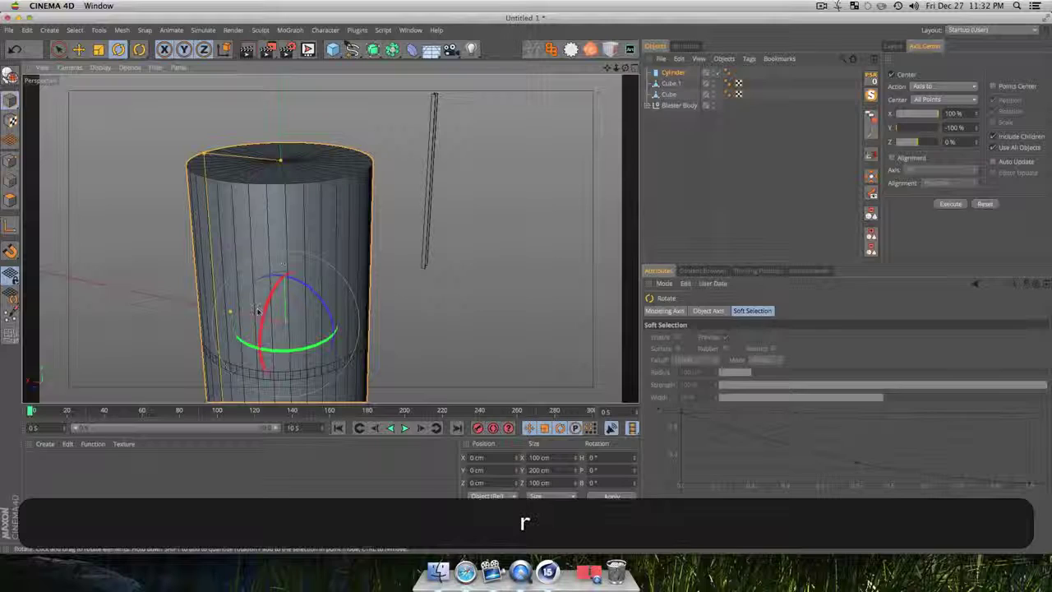
pyautogui.moveTo(257, 311); pyautogui.dragTo(379, 218)
pyautogui.hotkey('shift', 'e')
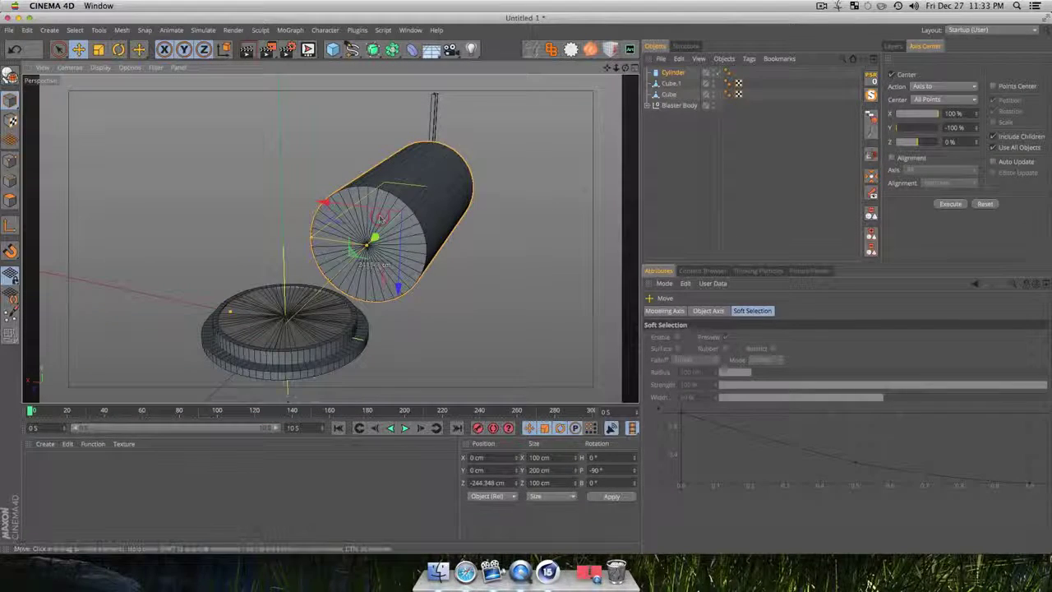
# Align the cylinder with the Cube.1 bar by nesting it there, resetting its PSR and taking it back out of the hierarchy
pyautogui.moveTo(671, 88); pyautogui.dragTo(673, 85)
pyautogui.click(872, 80)
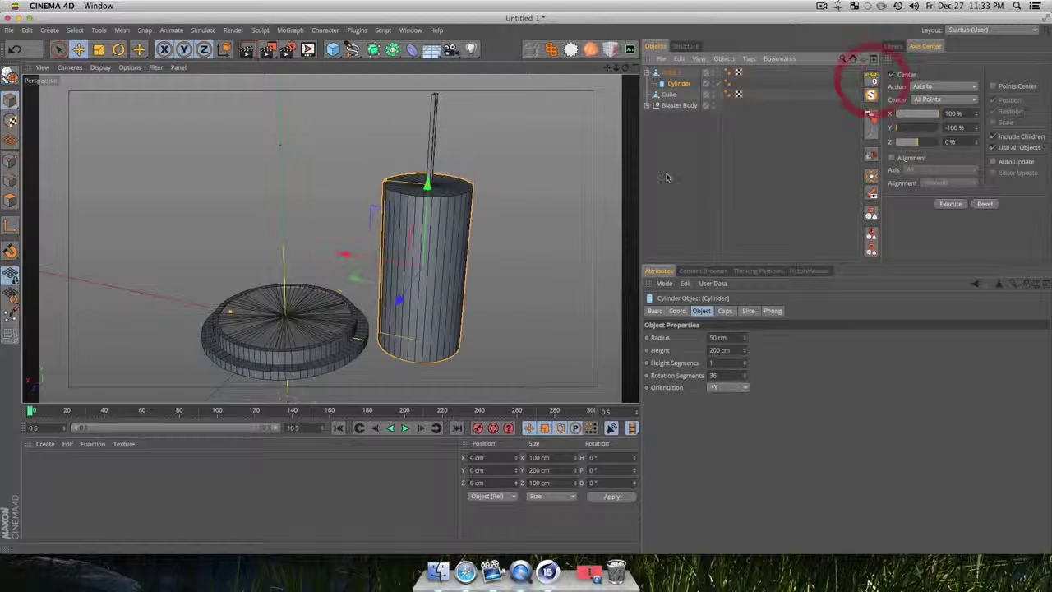
pyautogui.click(669, 178)
pyautogui.click(675, 73)
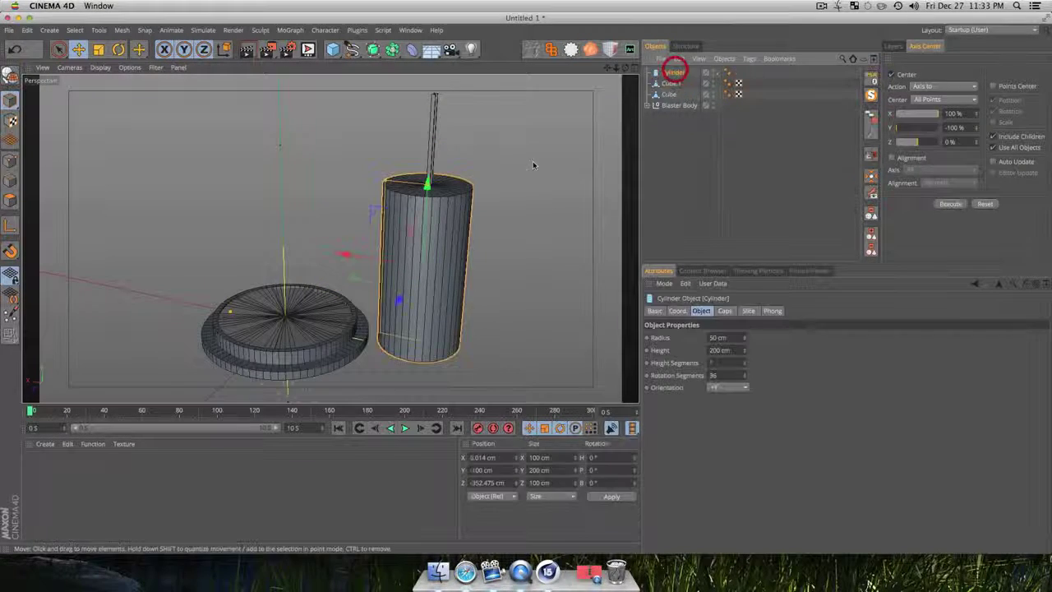
# Rotate the cylinder to a pitch of -90° and raise it to the bars' upper ends at a Y position of about 103 cm
pyautogui.press('r')
pyautogui.keyDown('shift'); pyautogui.moveTo(417, 247); pyautogui.dragTo(301, 362); pyautogui.keyUp('shift')
pyautogui.hotkey('shift', 't')
pyautogui.press('e')
pyautogui.moveTo(421, 294); pyautogui.dragTo(309, 184)
pyautogui.scroll(5, 454, 96)
pyautogui.scroll(4, 401, 209)
pyautogui.moveTo(503, 294); pyautogui.dragTo(444, 413)
pyautogui.moveTo(485, 220); pyautogui.dragTo(425, 298)
# Make the cylinder editable and scale it down to about 13 cm across and 9 cm long
pyautogui.press('t')
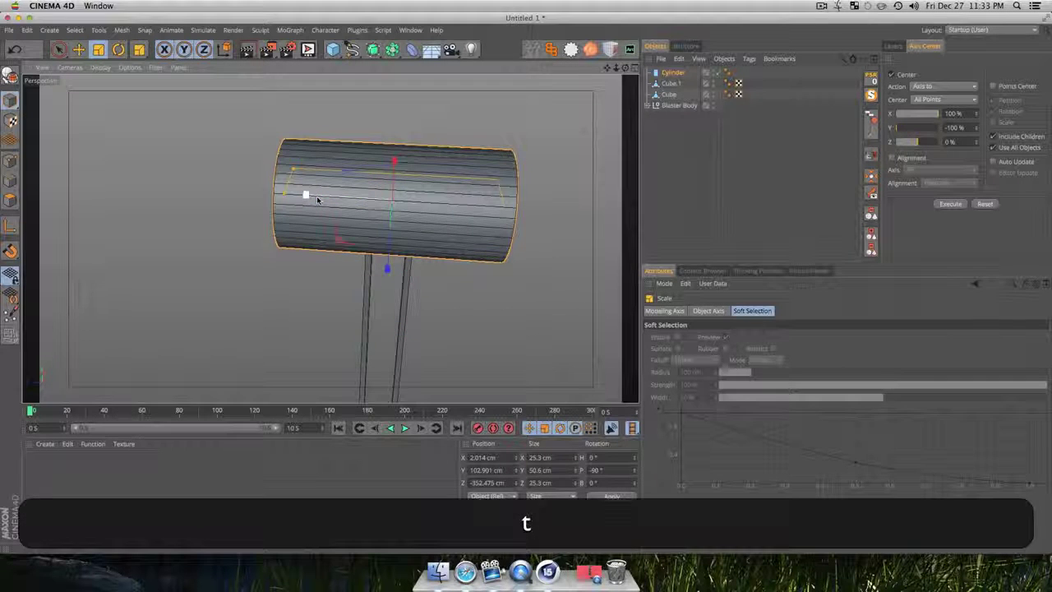
pyautogui.moveTo(305, 193); pyautogui.dragTo(519, 184)
pyautogui.press('c')
pyautogui.click(662, 76)
# Lower the small cylinder onto the tips of the two bars, at a Y position of about 99 cm
pyautogui.press('3')
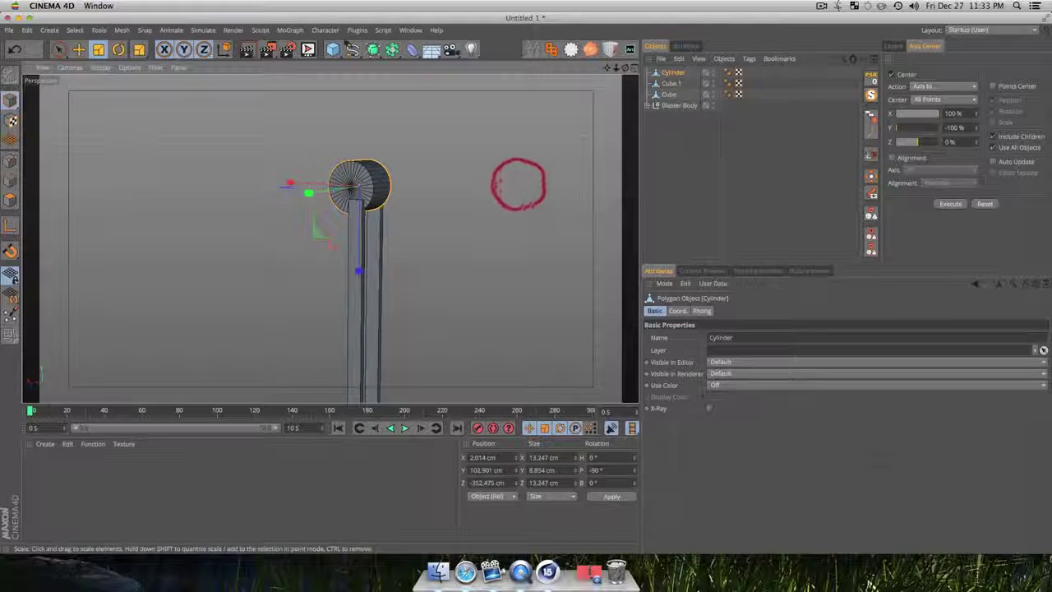
pyautogui.press('e')
pyautogui.moveTo(360, 224); pyautogui.dragTo(428, 230)
pyautogui.press('3')
pyautogui.click(671, 137)
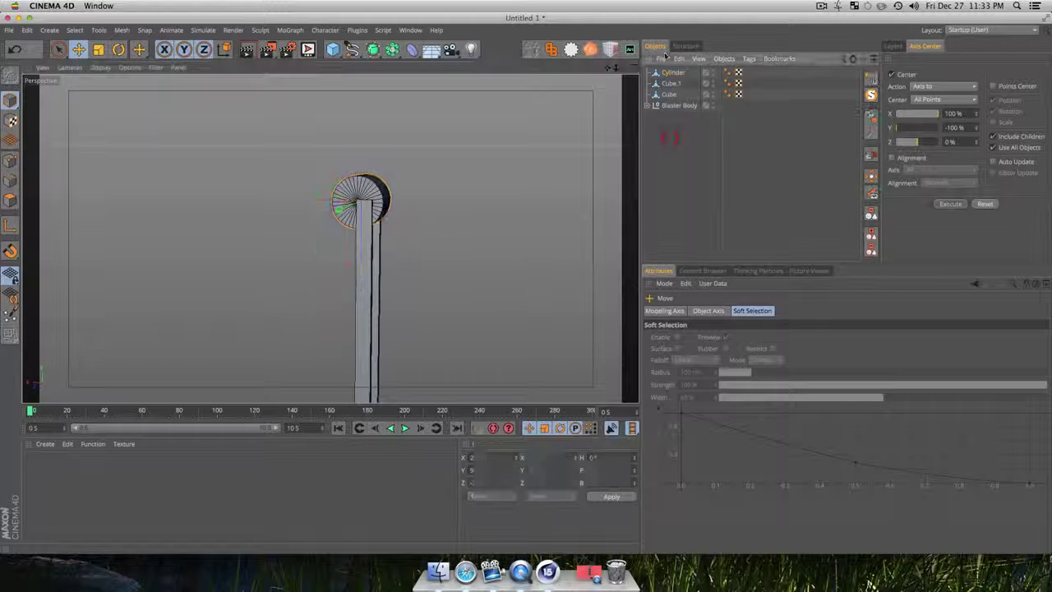
# Duplicate the small cylinder and scale the copy up to about 77 cm across and 52 cm long
pyautogui.keyDown('super'); pyautogui.click(672, 72); pyautogui.keyUp('super')
pyautogui.keyDown('super'); pyautogui.moveTo(672, 72); pyautogui.dragTo(670, 72); pyautogui.keyUp('super')
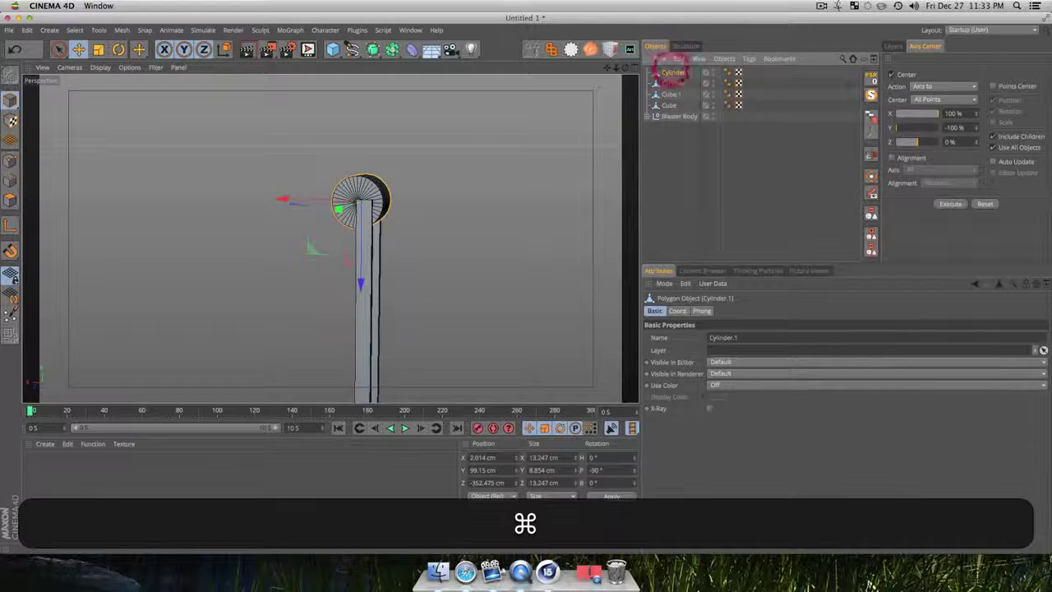
pyautogui.press('t')
pyautogui.moveTo(264, 240); pyautogui.dragTo(509, 239)
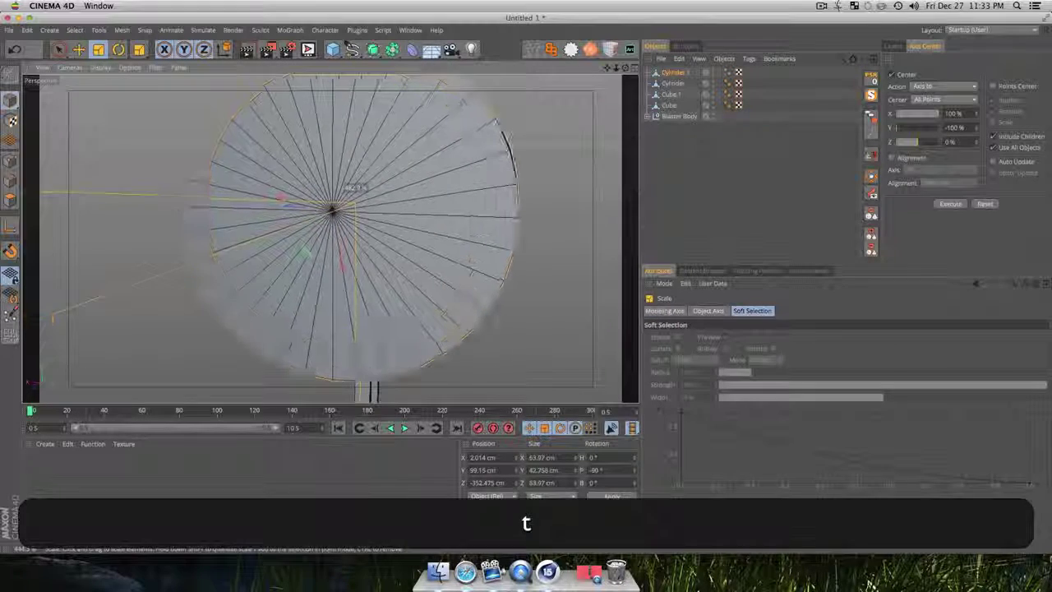
pyautogui.scroll(-5, 298, 240)
pyautogui.press('1')
pyautogui.moveTo(337, 251); pyautogui.dragTo(410, 212)
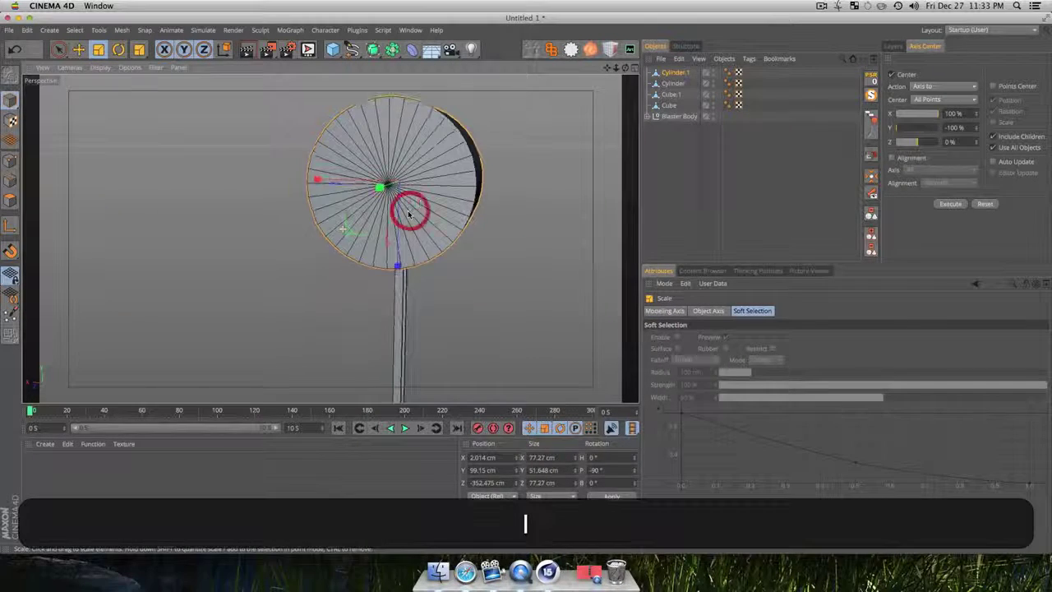
# Select one half of the enlarged cylinder's polygons in the Top view, including hidden elements, and delete them
pyautogui.press('F2')
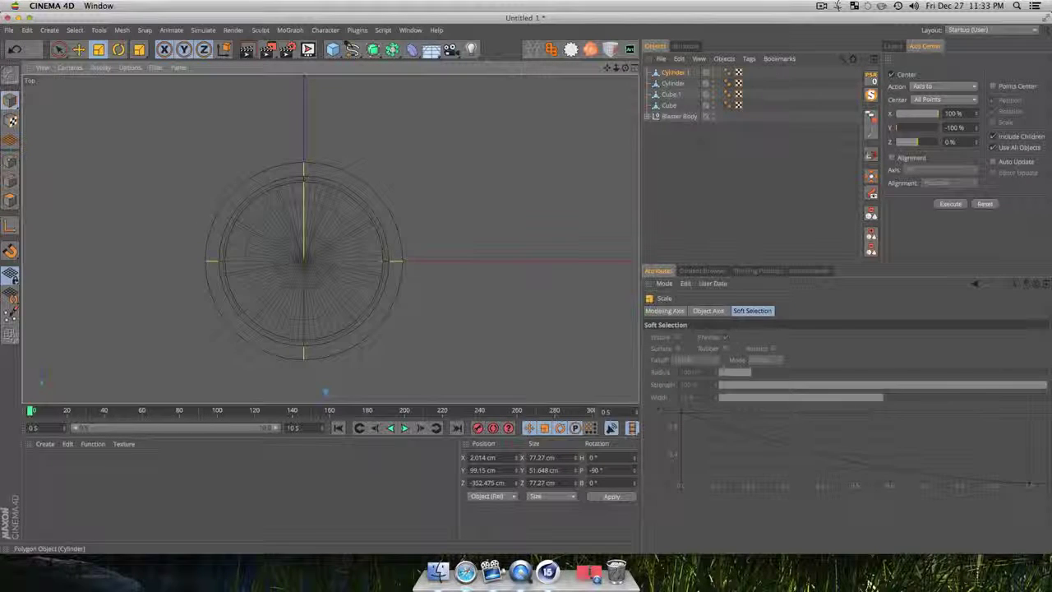
pyautogui.click(674, 72)
pyautogui.press('s')
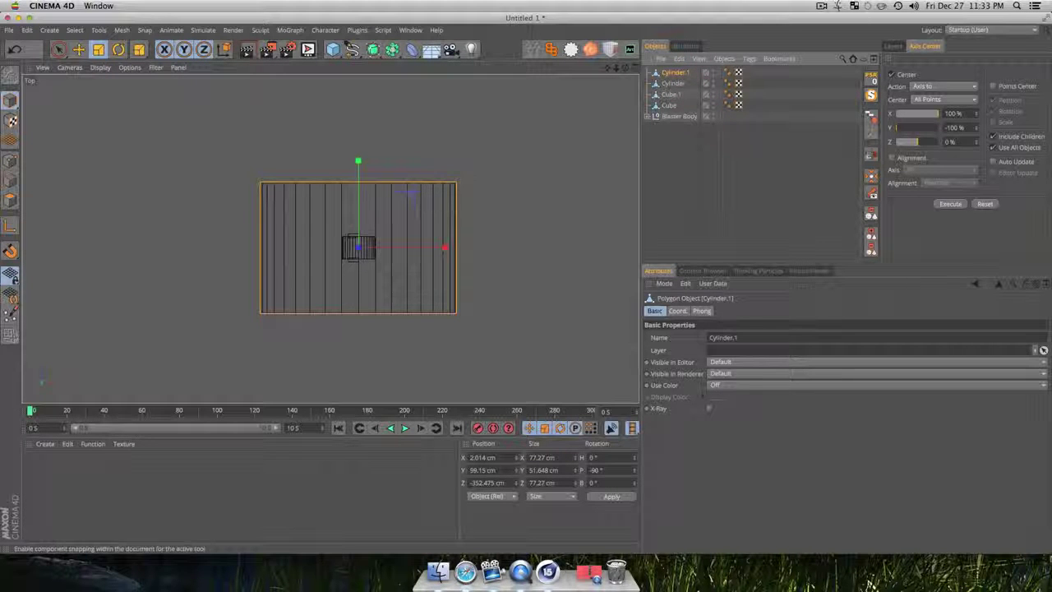
pyautogui.click(10, 201)
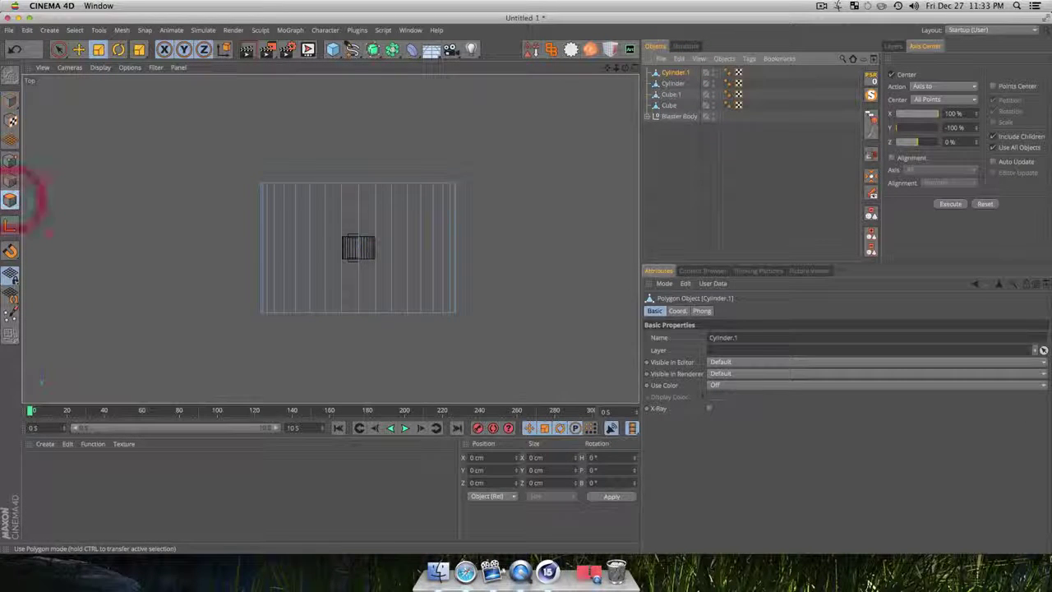
pyautogui.moveTo(62, 53); pyautogui.dragTo(93, 79)
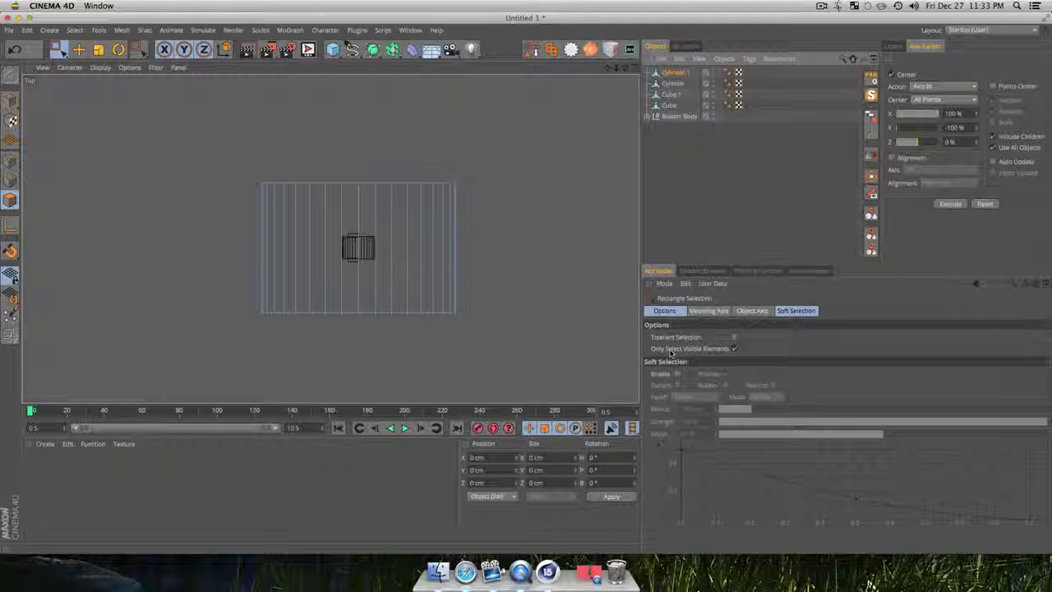
pyautogui.click(733, 349)
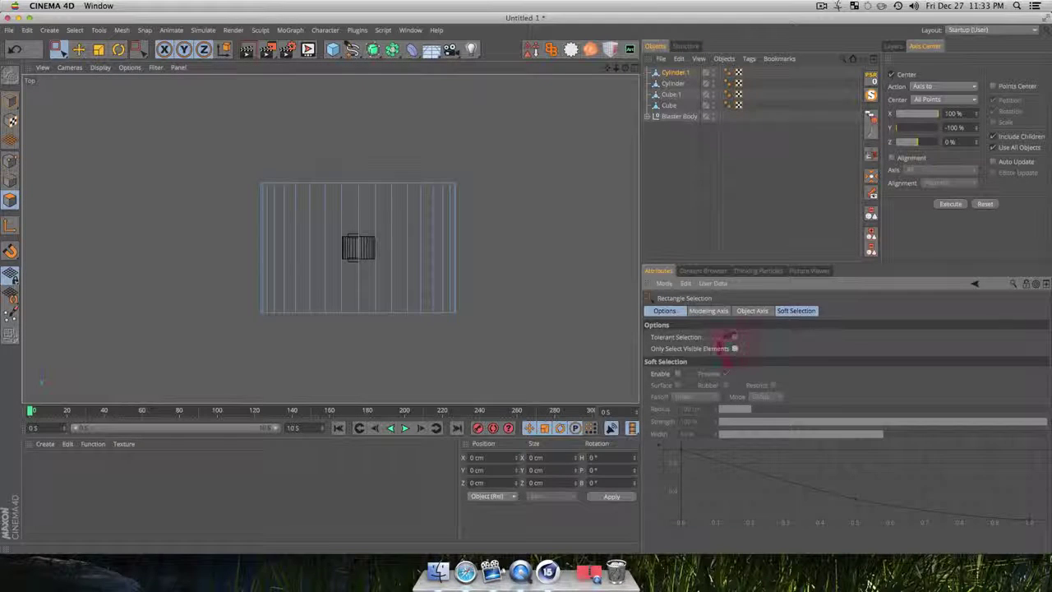
pyautogui.moveTo(567, 354); pyautogui.dragTo(356, 125)
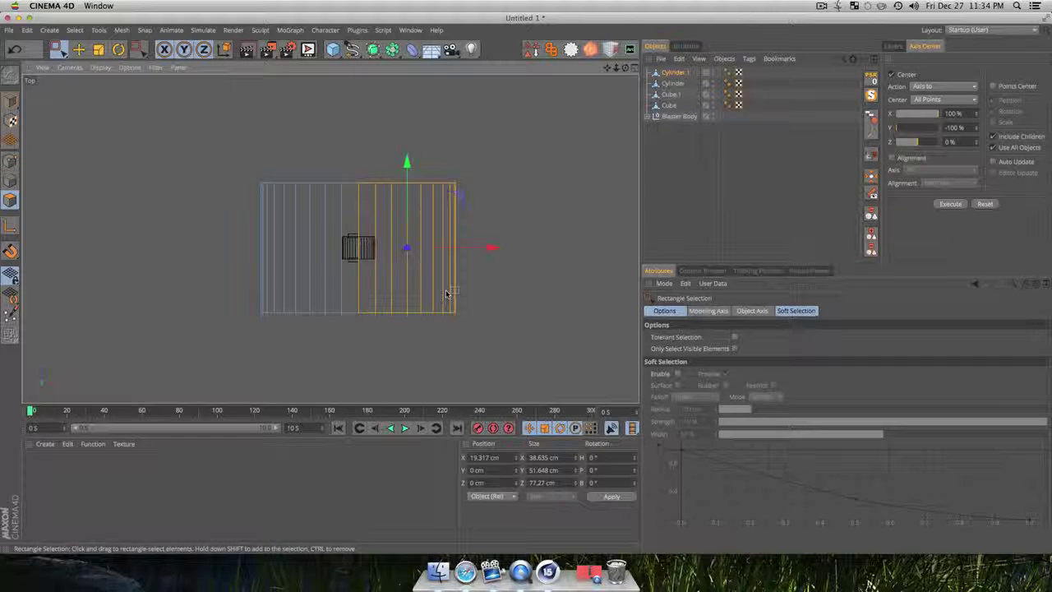
pyautogui.press('Delete')
pyautogui.press('F1')
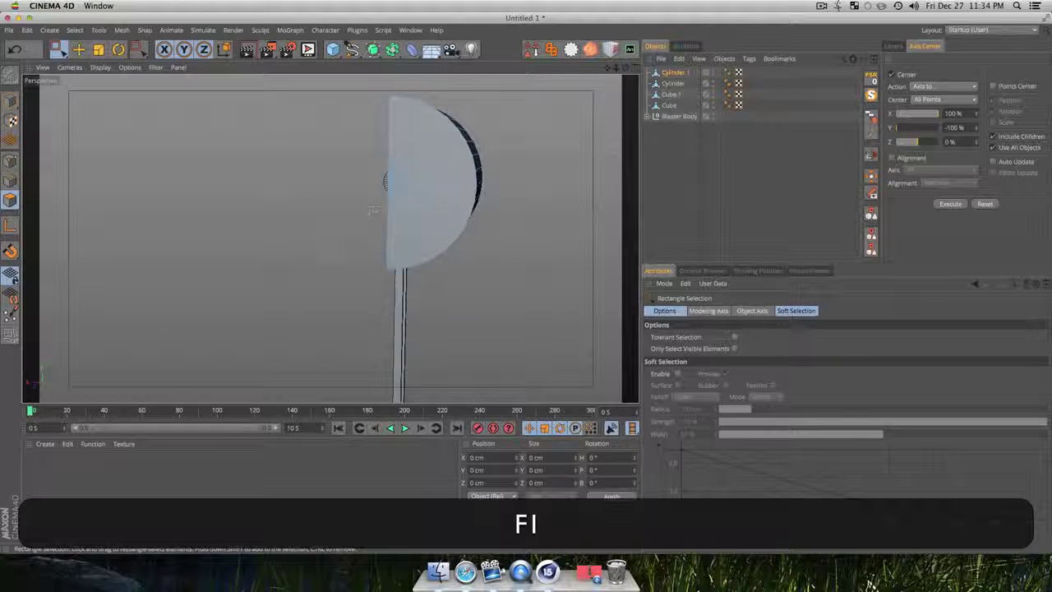
# Undo the polygon deletion, the scaling and the cylinder duplicate, and return to Model mode with Live Selection
pyautogui.press('super+z')
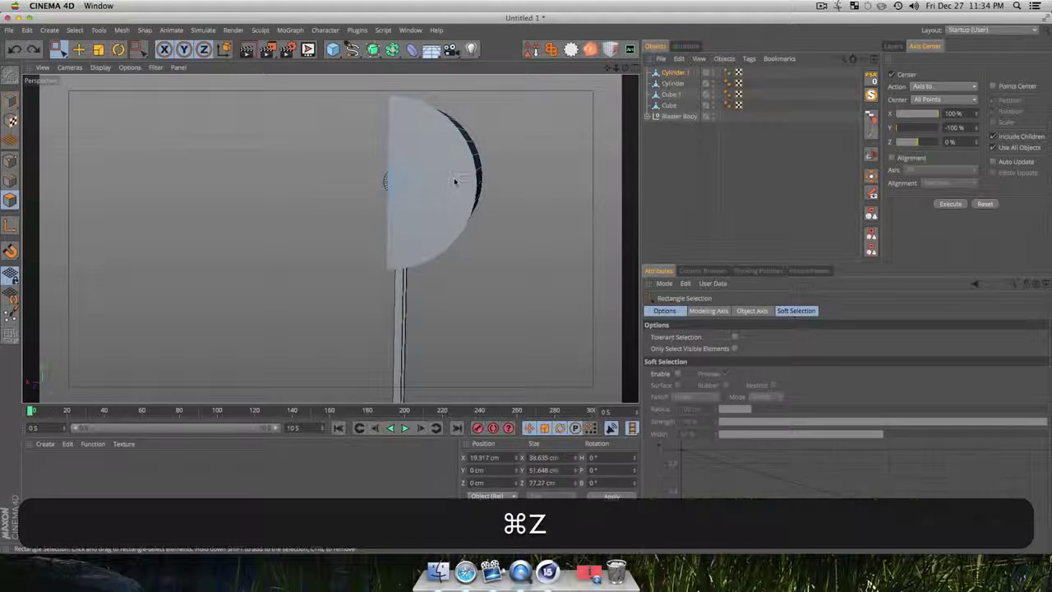
pyautogui.press('super+z')
pyautogui.press('super+z')
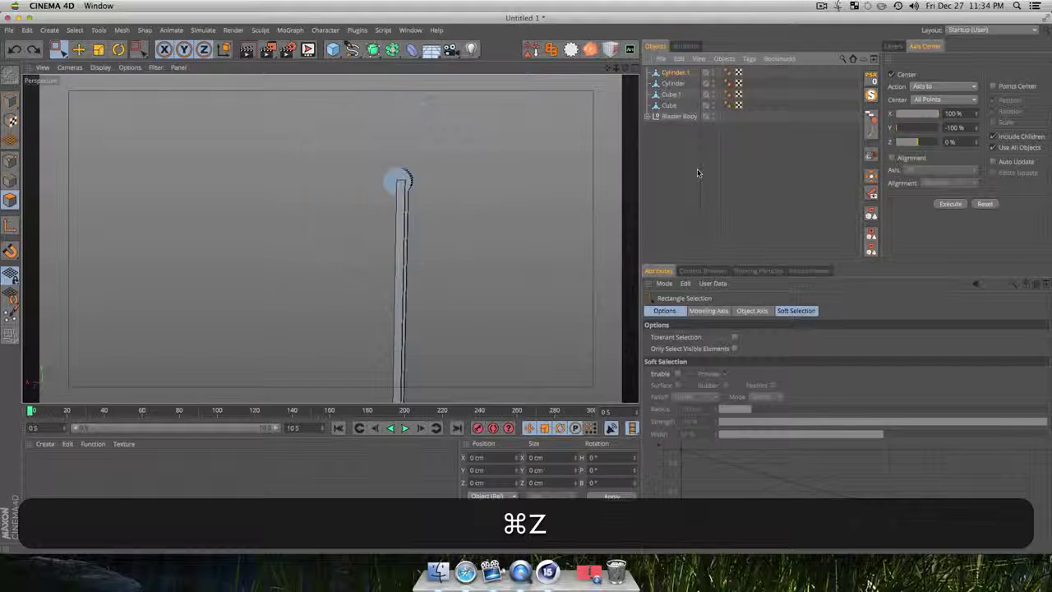
pyautogui.click(691, 162)
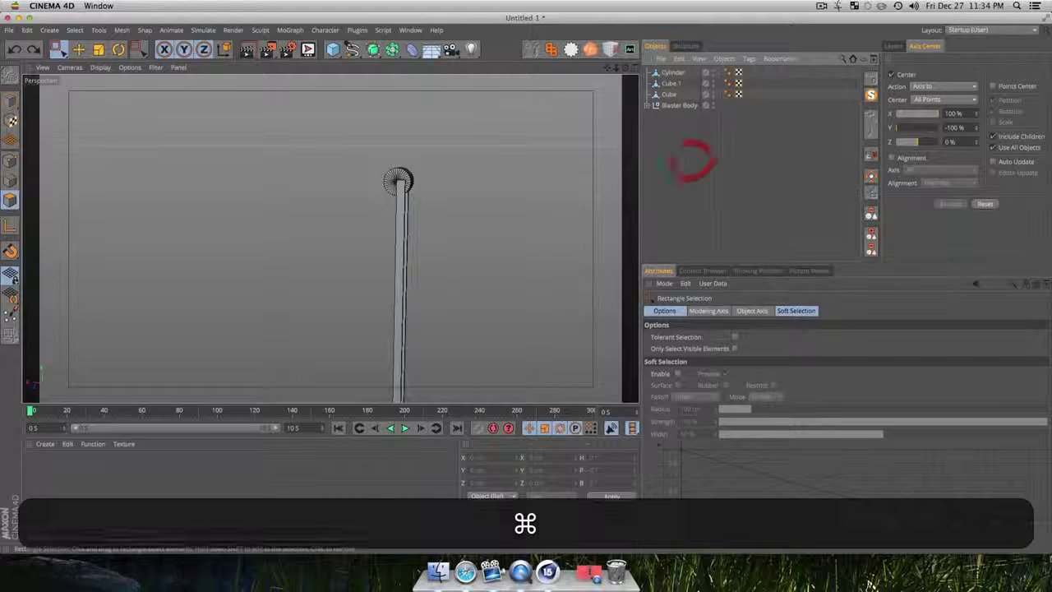
pyautogui.press('v')
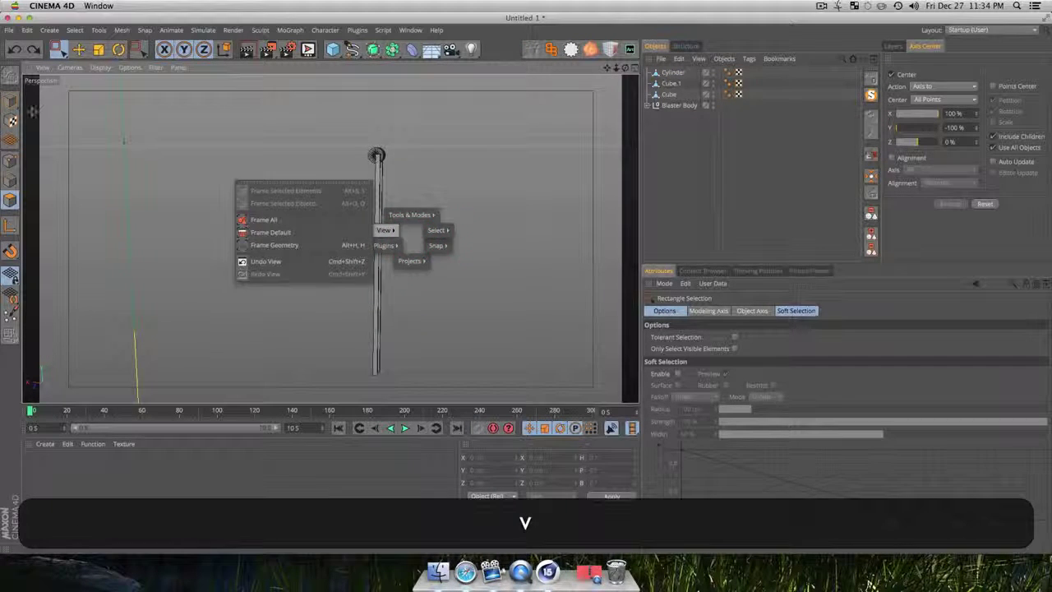
pyautogui.click(8, 117)
pyautogui.click(95, 65)
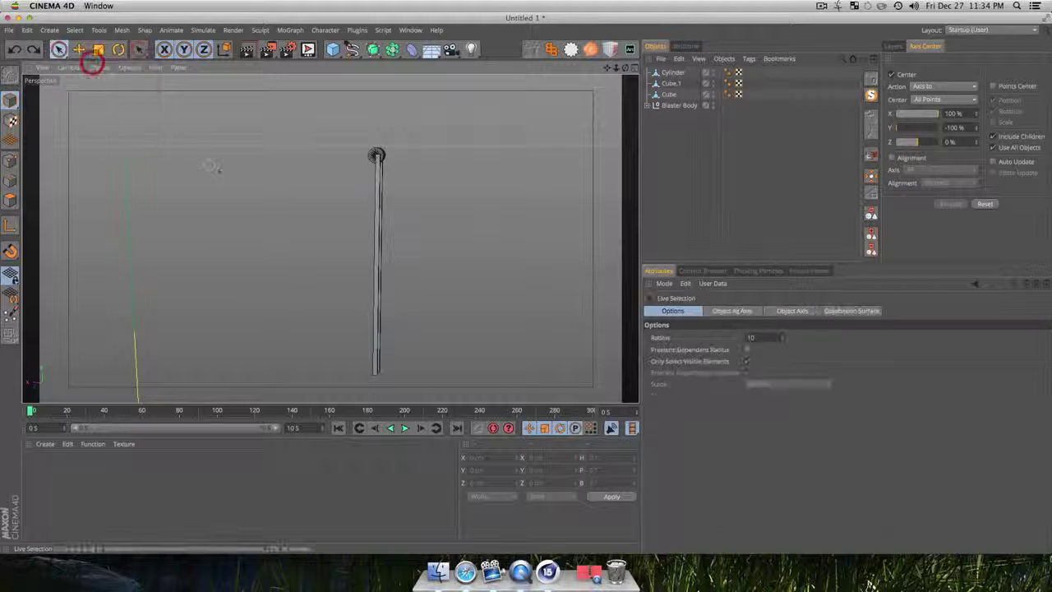
# Add a cylinder primitive near the bars at a Z position of about -316 cm, rotated to a pitch of -90°
pyautogui.scroll(-3, 392, 225)
pyautogui.press('1')
pyautogui.moveTo(419, 244); pyautogui.dragTo(301, 272)
pyautogui.press('3')
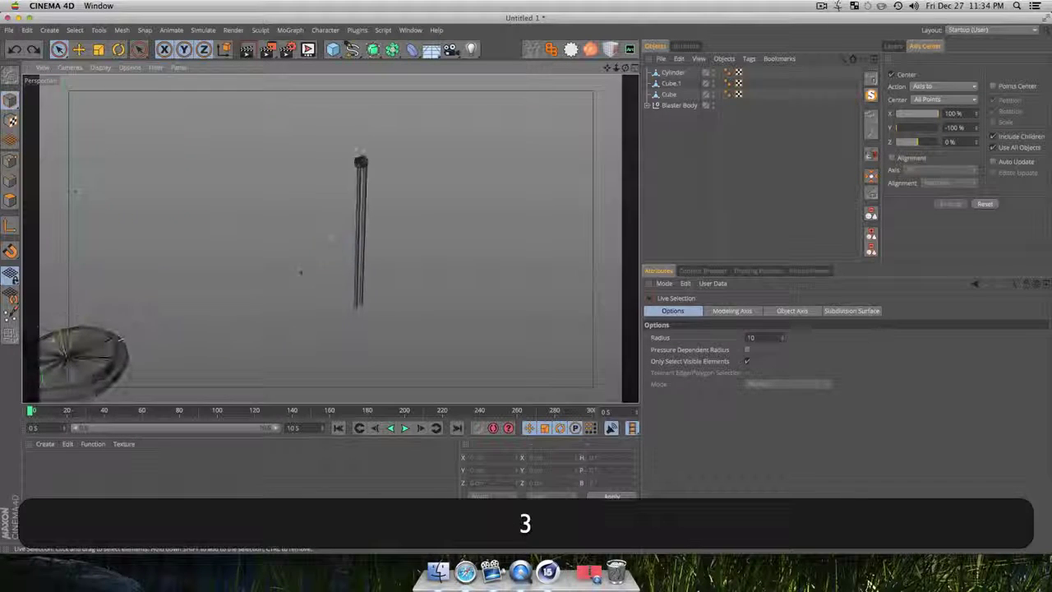
pyautogui.click(333, 50)
pyautogui.moveTo(535, 70); pyautogui.dragTo(535, 67)
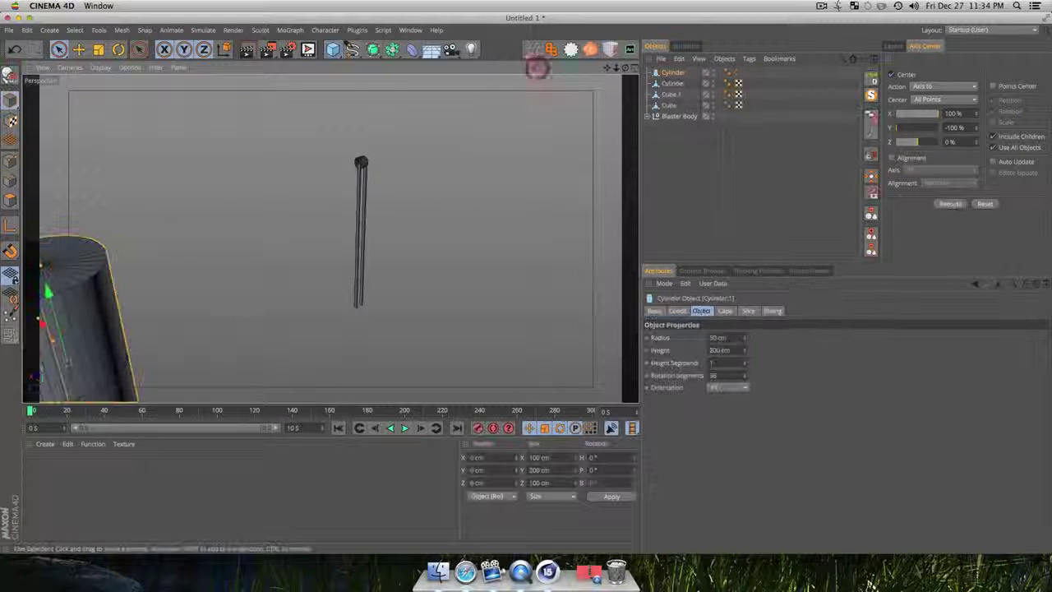
pyautogui.press('e')
pyautogui.moveTo(167, 296); pyautogui.dragTo(325, 233)
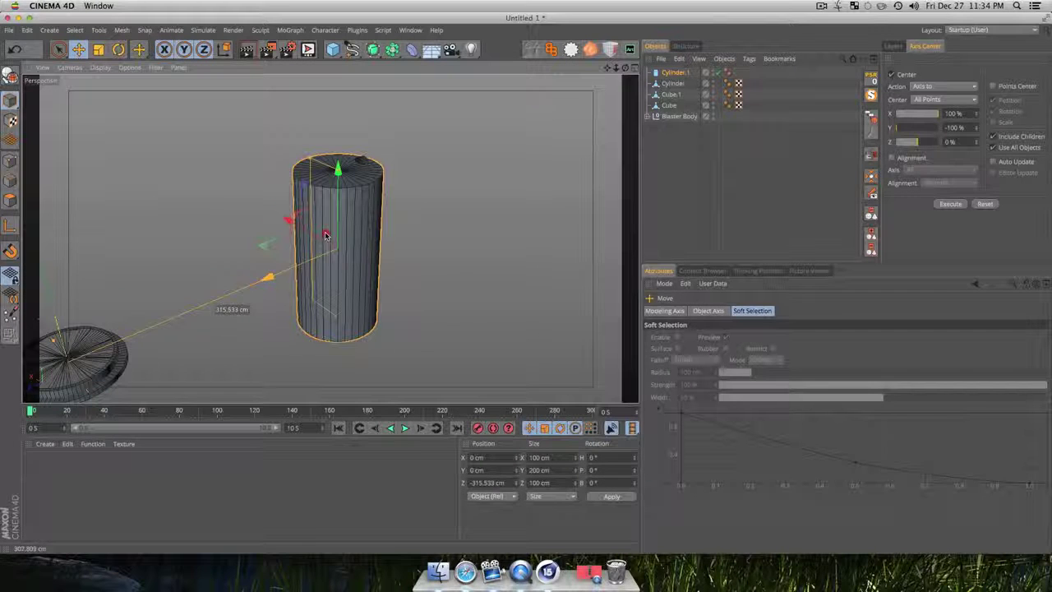
pyautogui.press('r')
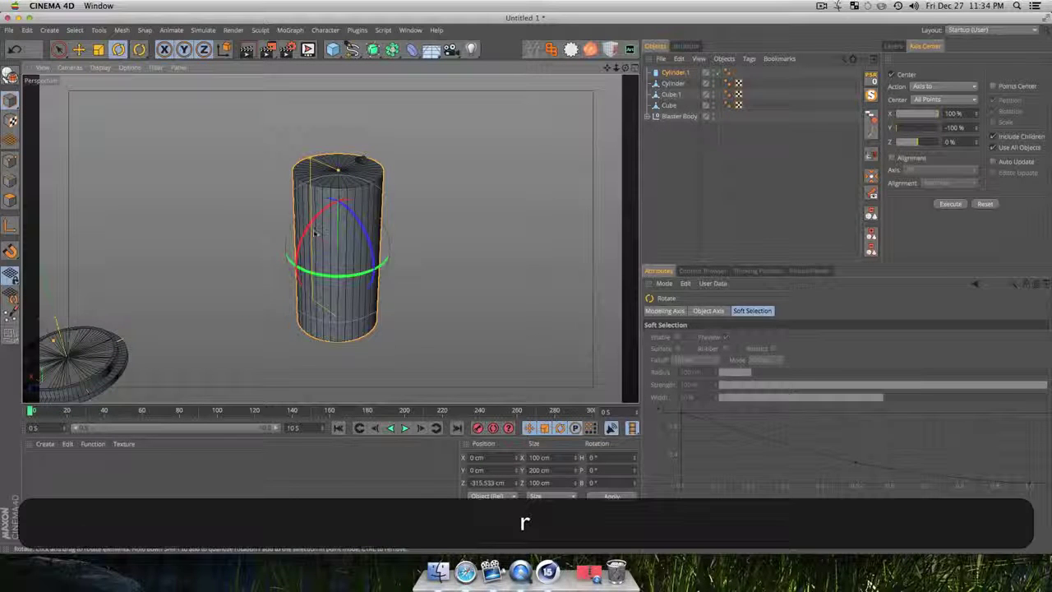
pyautogui.keyDown('shift'); pyautogui.moveTo(314, 234); pyautogui.dragTo(271, 329); pyautogui.keyUp('shift')
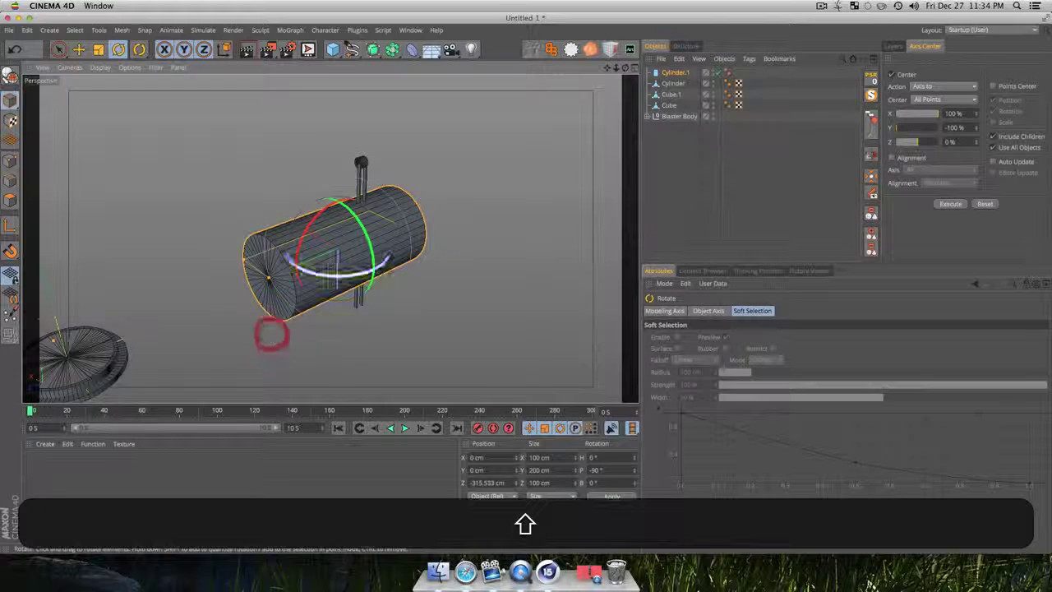
# Enable Slice on the new cylinder to cut it to a half cylinder
pyautogui.click(667, 94)
pyautogui.click(670, 73)
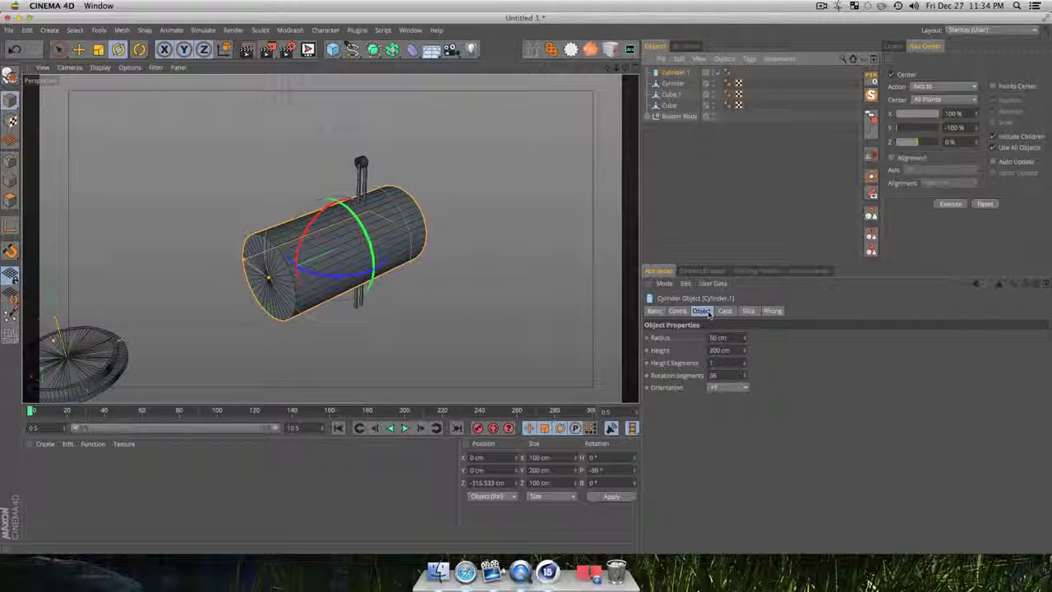
pyautogui.click(748, 310)
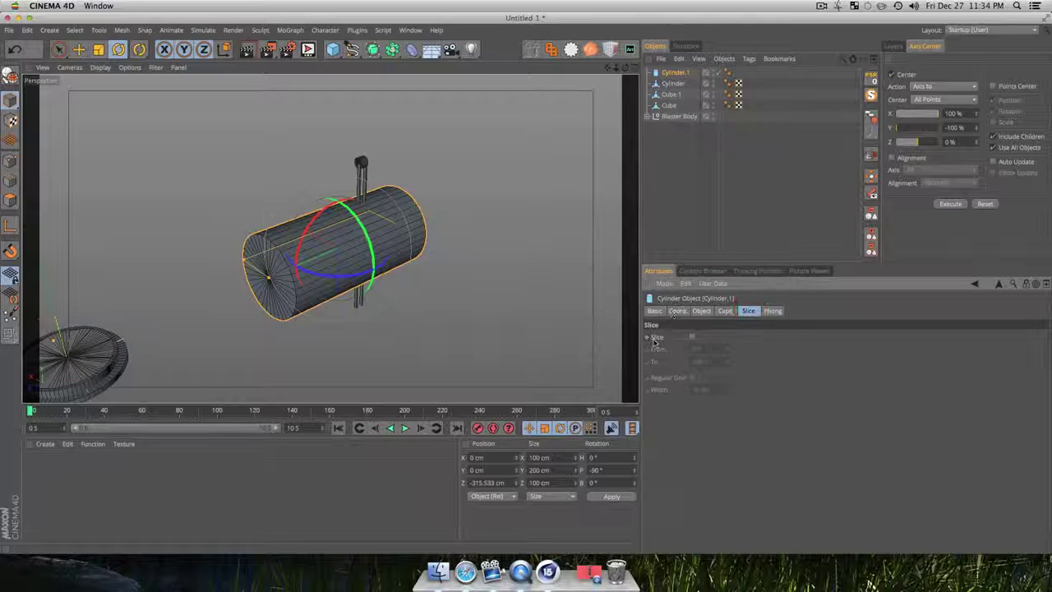
pyautogui.click(694, 339)
pyautogui.press('3')
pyautogui.moveTo(457, 250); pyautogui.dragTo(286, 299)
pyautogui.click(714, 174)
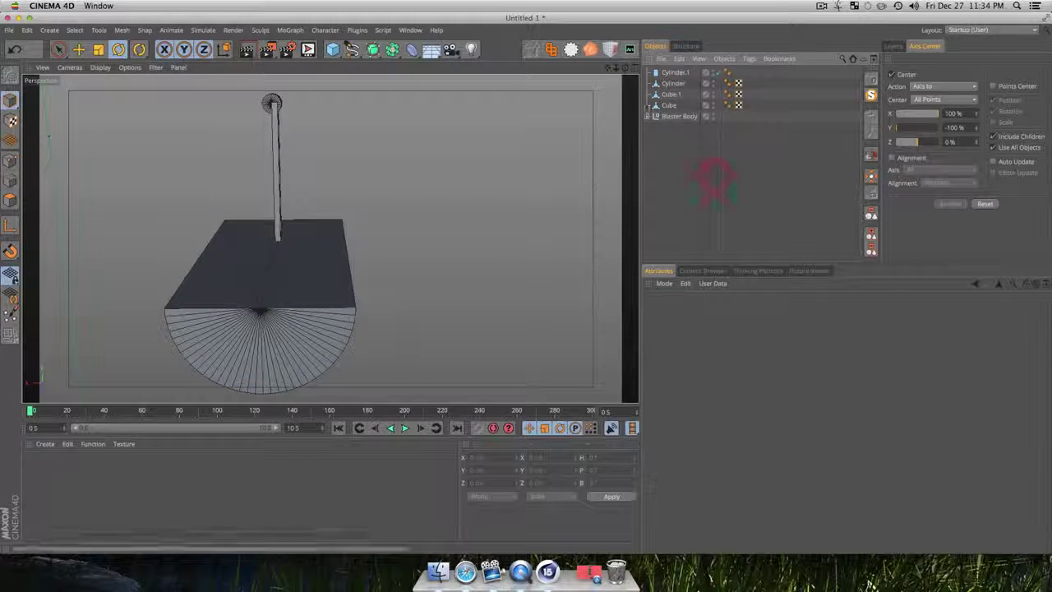
# Rotate the half cylinder to H 90°, P -180°, B 90° and scale it down to a radius of 23.85 cm
pyautogui.click(676, 72)
pyautogui.press('r')
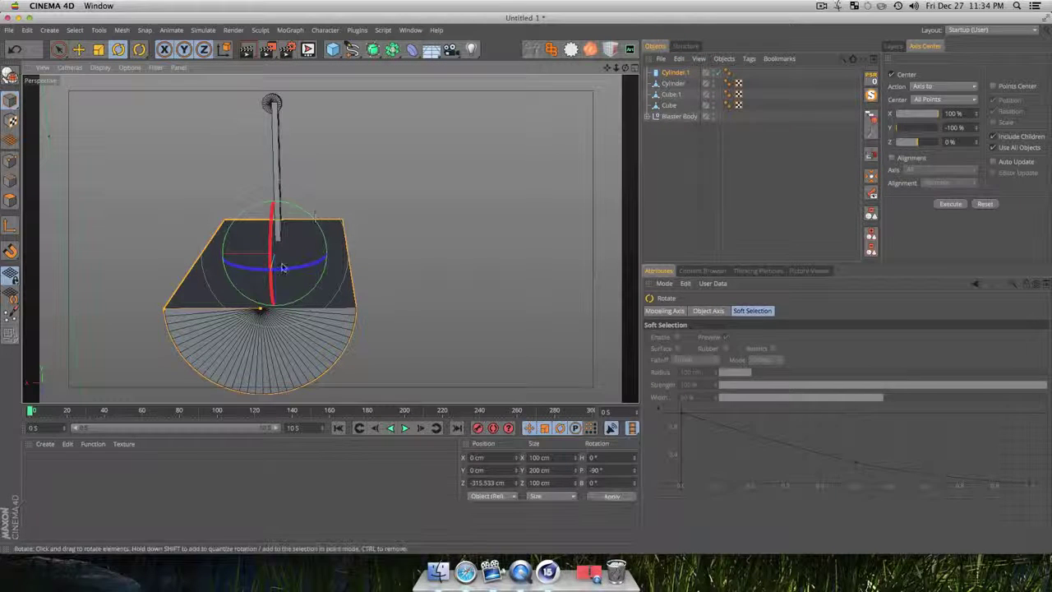
pyautogui.moveTo(310, 221); pyautogui.dragTo(99, 252)
pyautogui.press('t')
pyautogui.press('3')
pyautogui.press('1')
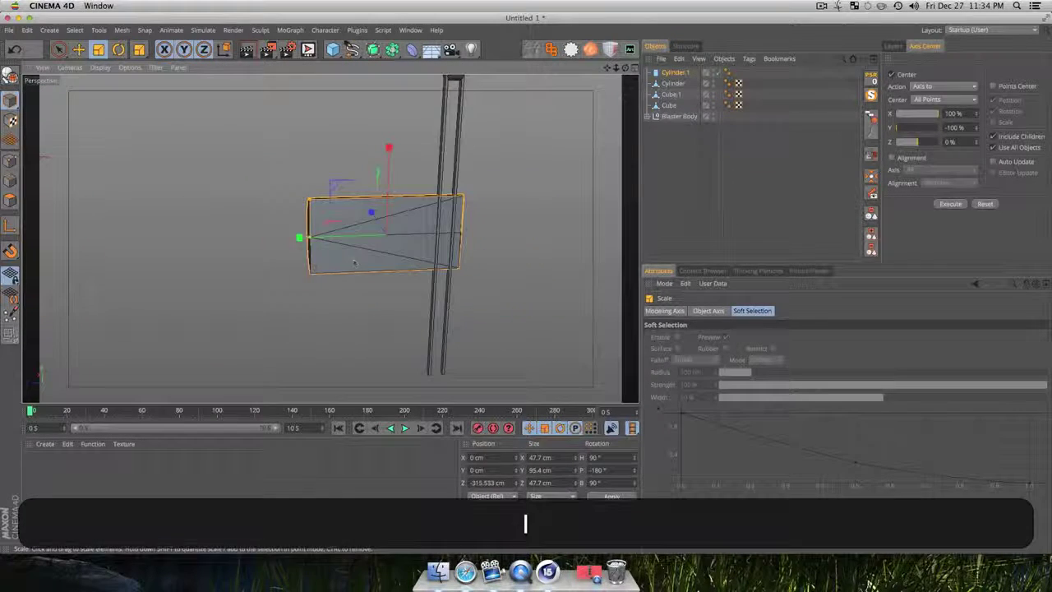
# Set the half cylinder's height to 37.4 cm
pyautogui.click(679, 74)
pyautogui.click(701, 313)
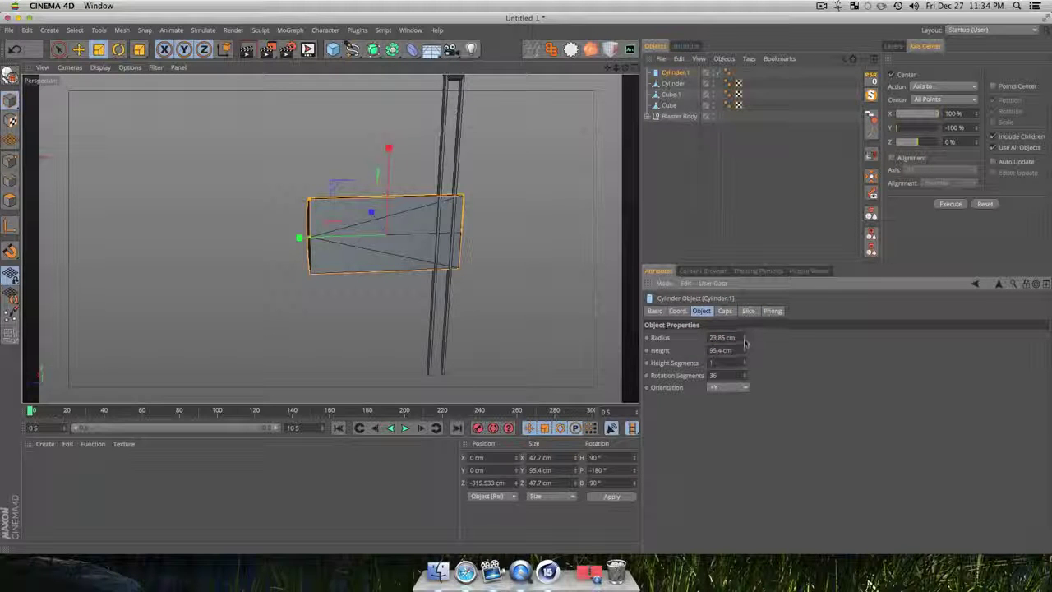
pyautogui.moveTo(743, 356); pyautogui.dragTo(742, 383)
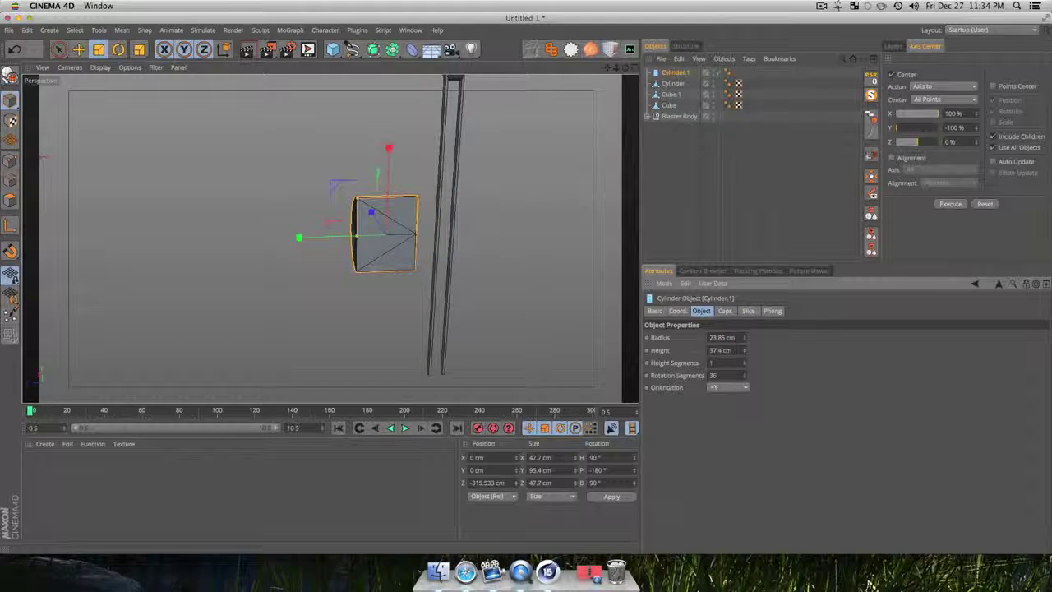
# Rotate the half cylinder to a bank of 180° and move it to the bar tips, at about Y 99 cm and Z -351 cm
pyautogui.press('3')
pyautogui.moveTo(427, 243); pyautogui.dragTo(540, 241)
pyautogui.press('1')
pyautogui.moveTo(376, 199); pyautogui.dragTo(465, 348)
pyautogui.press('r')
pyautogui.press('e')
pyautogui.moveTo(417, 262); pyautogui.dragTo(418, 104)
pyautogui.moveTo(331, 238); pyautogui.dragTo(465, 253)
pyautogui.moveTo(466, 253); pyautogui.dragTo(374, 132)
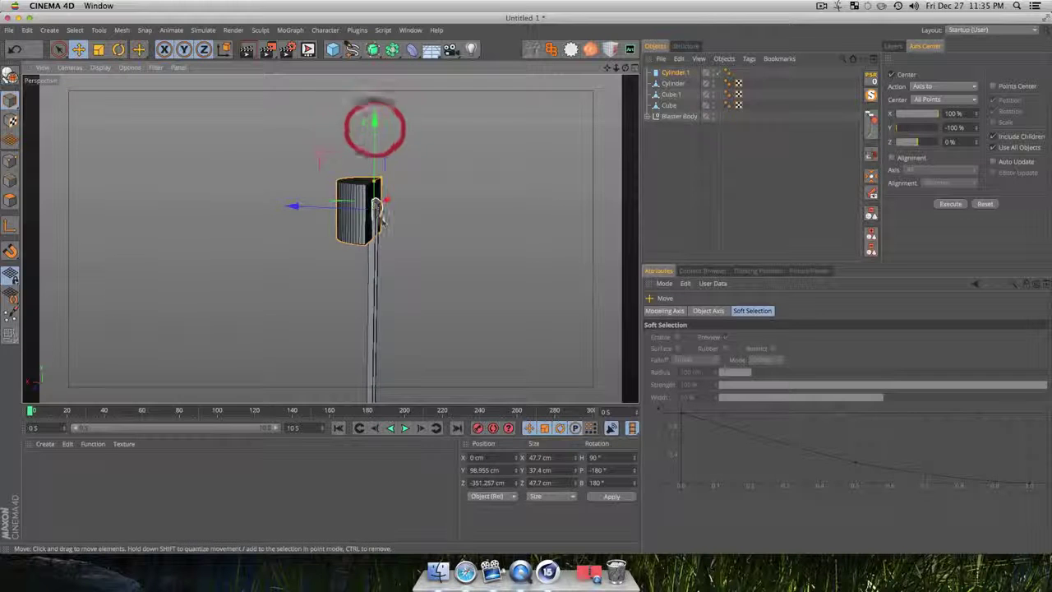
pyautogui.moveTo(386, 225); pyautogui.dragTo(334, 227)
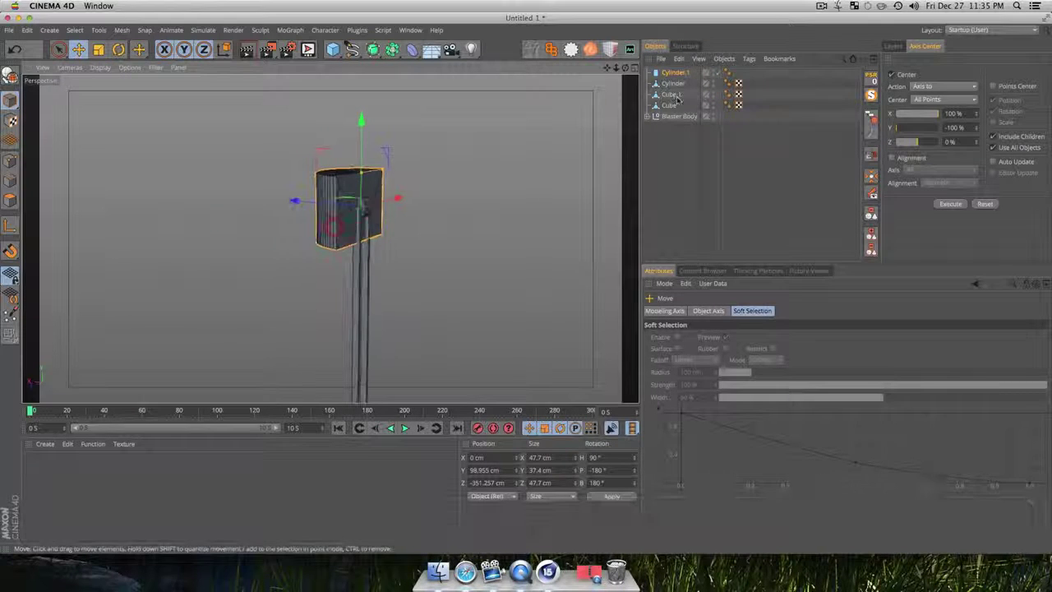
# Merge the two thin bars with Connect Objects + Delete and rename the result Support Beams
pyautogui.click(683, 151)
pyautogui.click(666, 106)
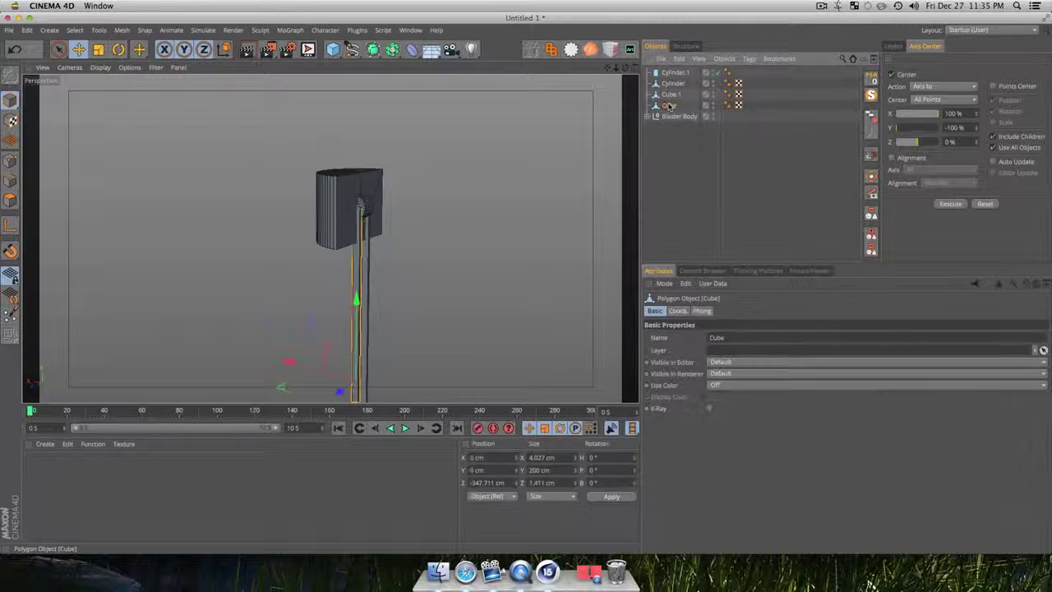
pyautogui.keyDown('shift'); pyautogui.click(670, 95); pyautogui.keyUp('shift')
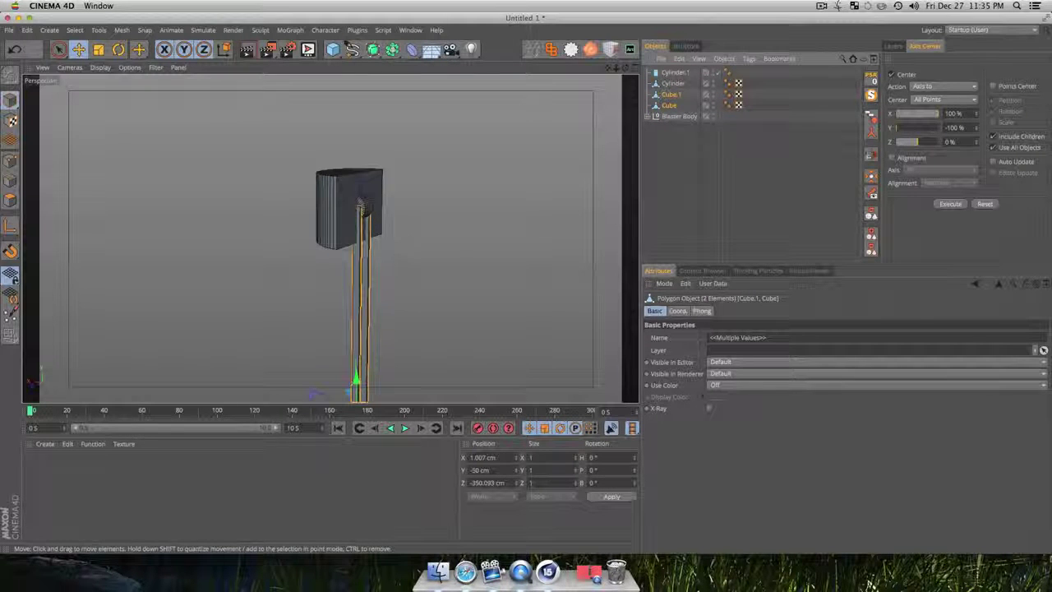
pyautogui.rightClick(673, 97)
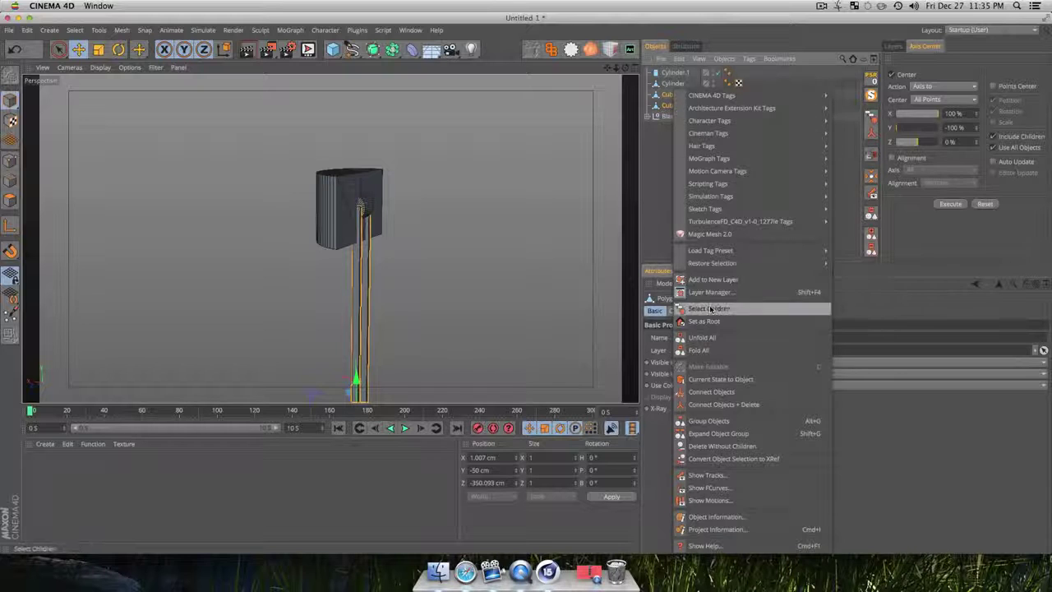
pyautogui.click(712, 405)
pyautogui.doubleClick(670, 94)
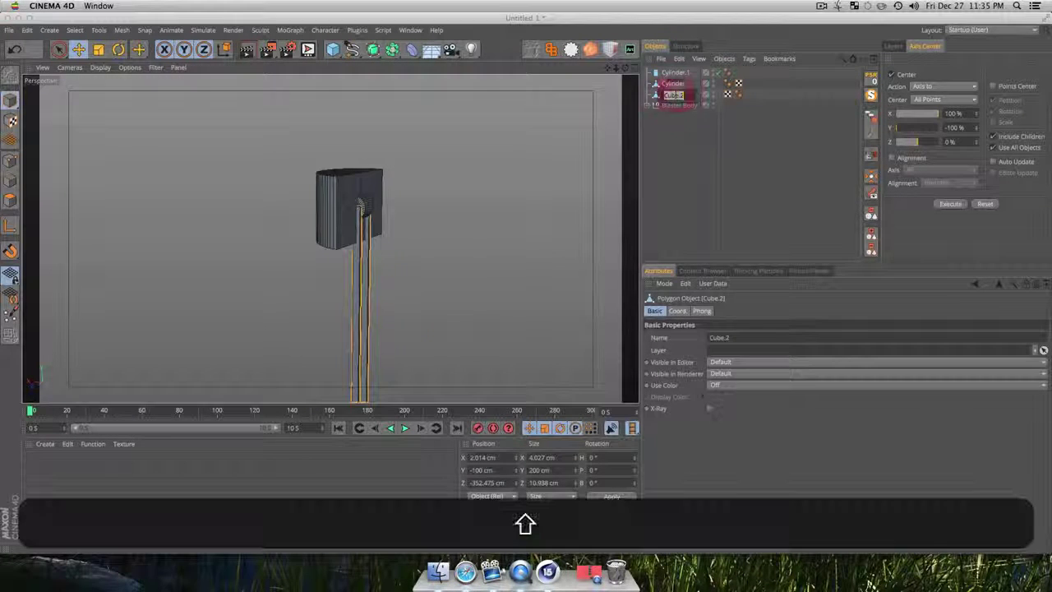
pyautogui.write('S')
pyautogui.write('upport Bea')
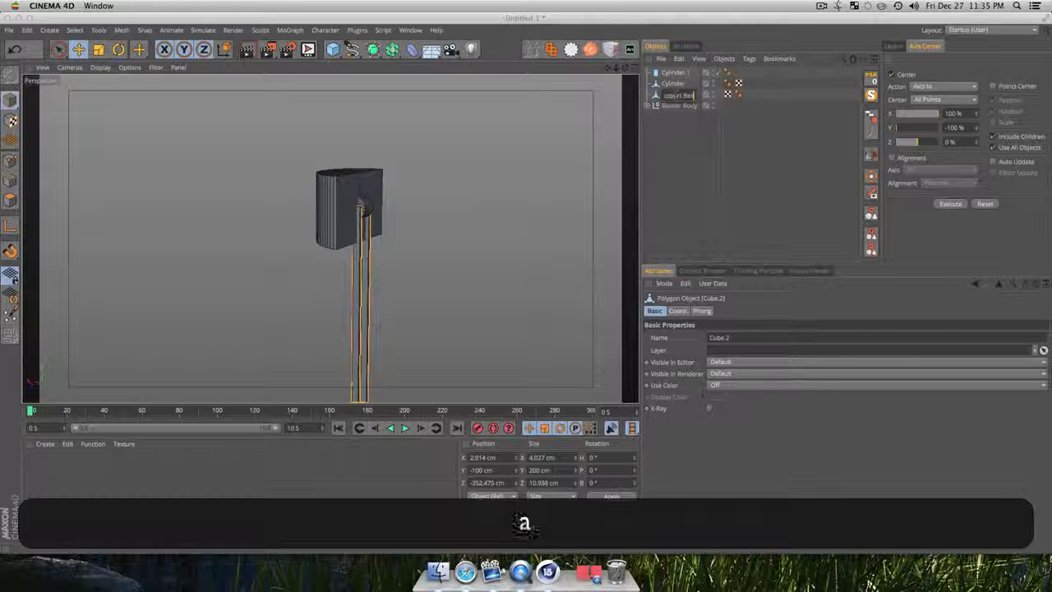
pyautogui.write('ms')
pyautogui.press('Return')
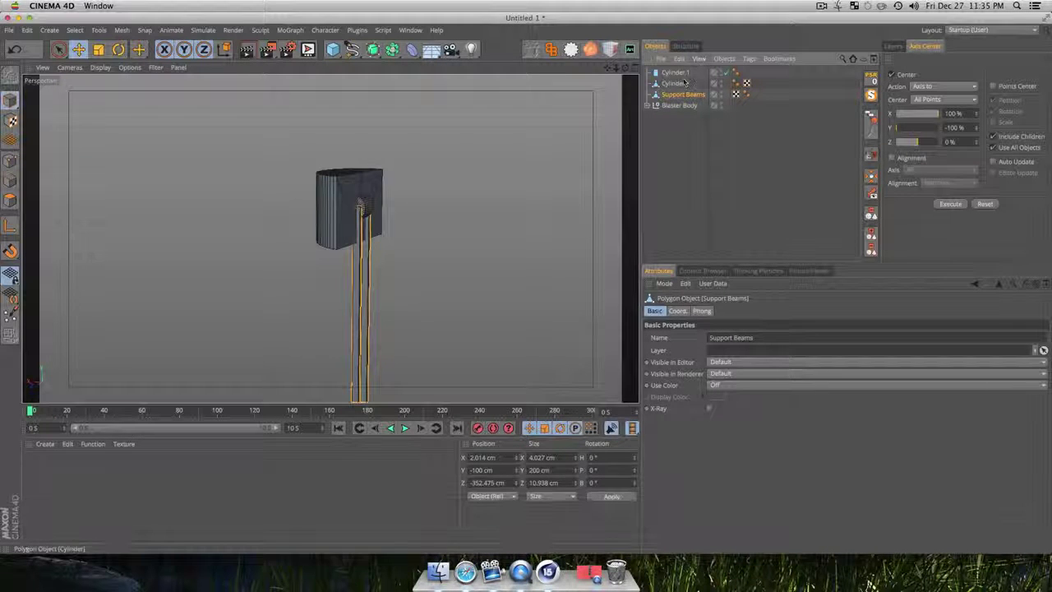
# Rename the small cylinder Hinge and the half cylinder Cannon 1
pyautogui.doubleClick(674, 83)
pyautogui.write('Hinge')
pyautogui.press('Return')
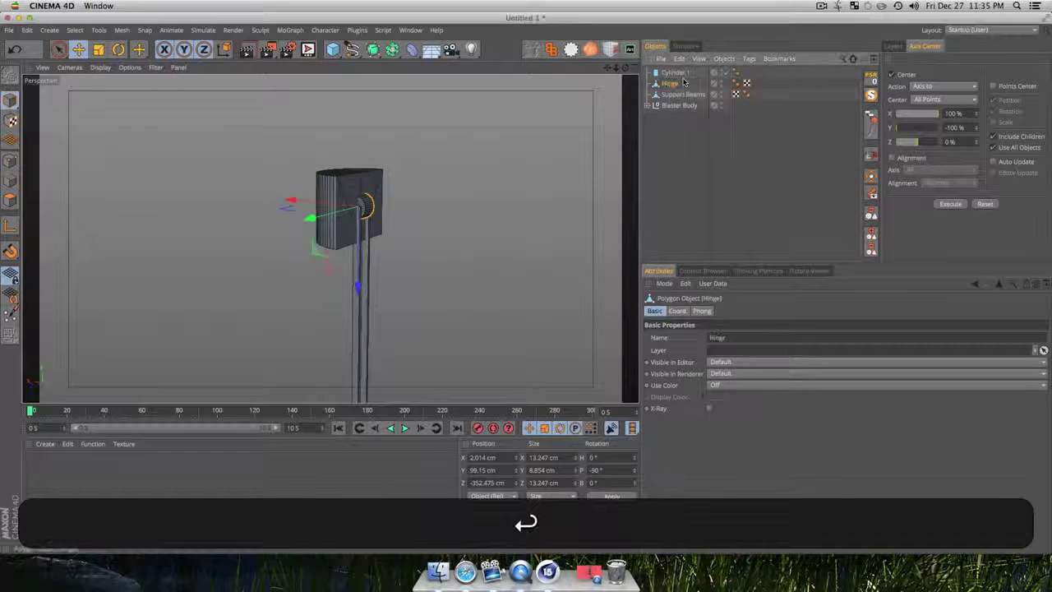
pyautogui.doubleClick(675, 73)
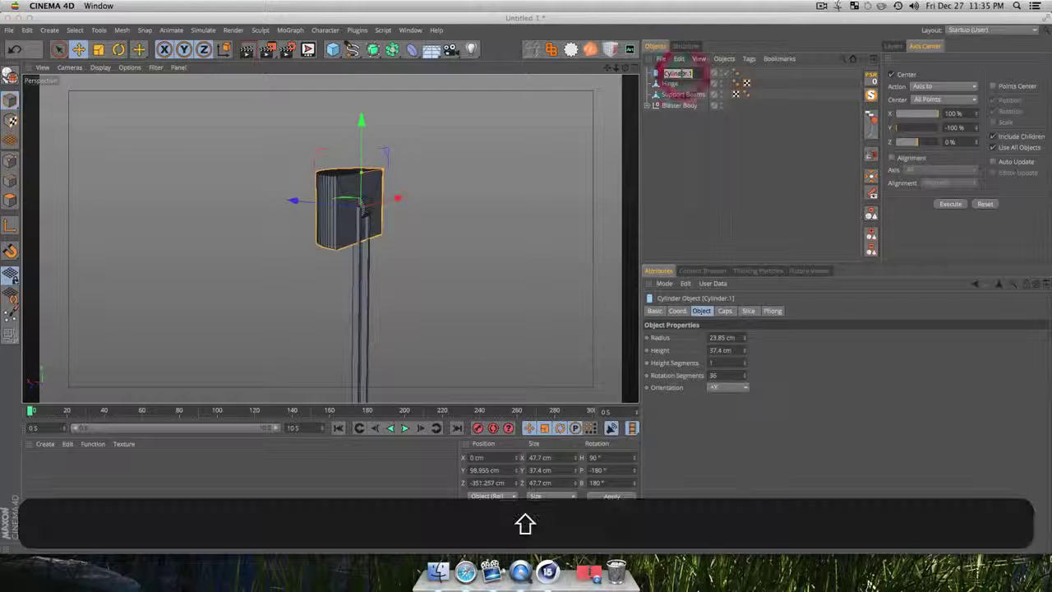
pyautogui.write('Cannon 1')
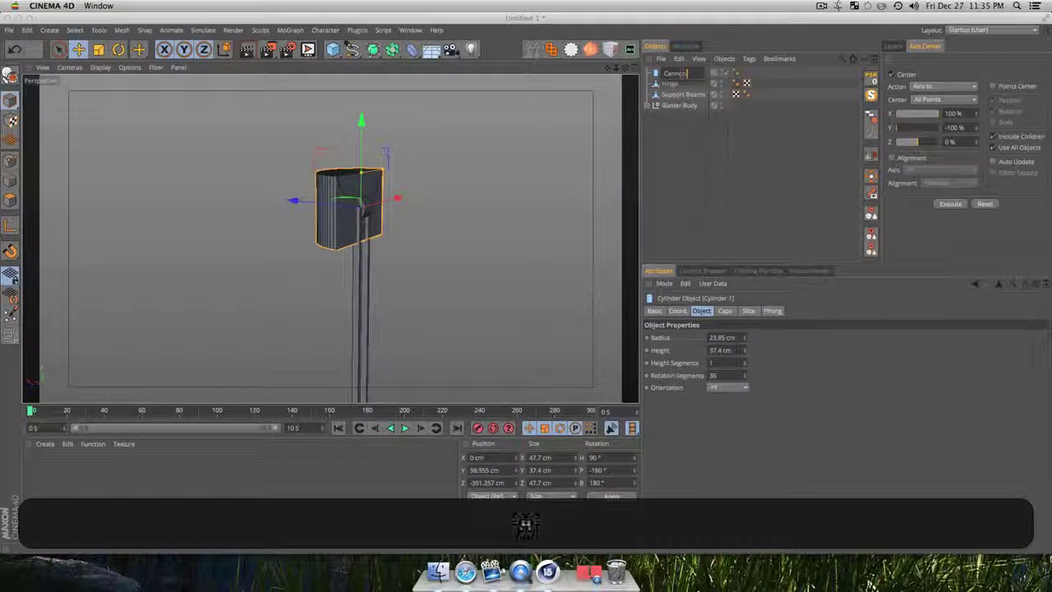
pyautogui.press('Return')
pyautogui.click(716, 147)
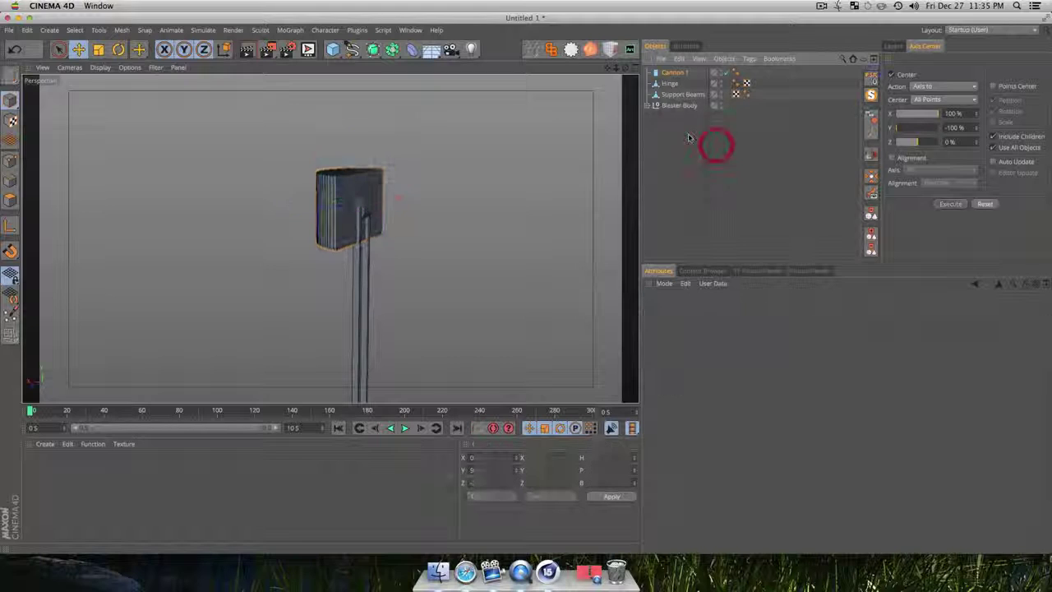
# Make Cannon 1 a child of Hinge, and Hinge a child of Support Beams
pyautogui.press('3')
pyautogui.moveTo(416, 233); pyautogui.dragTo(256, 261)
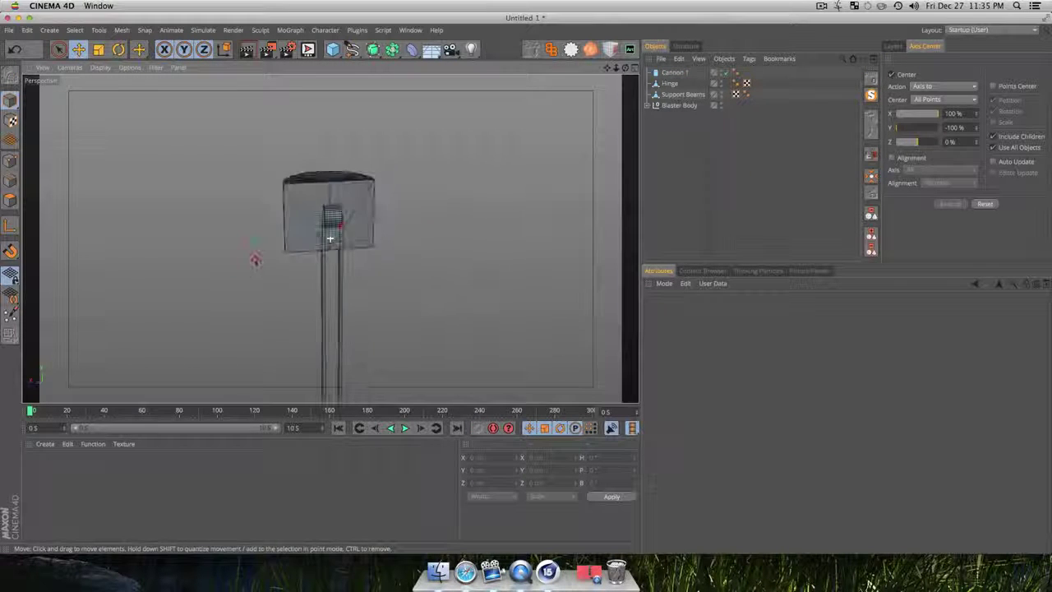
pyautogui.click(691, 157)
pyautogui.click(674, 73)
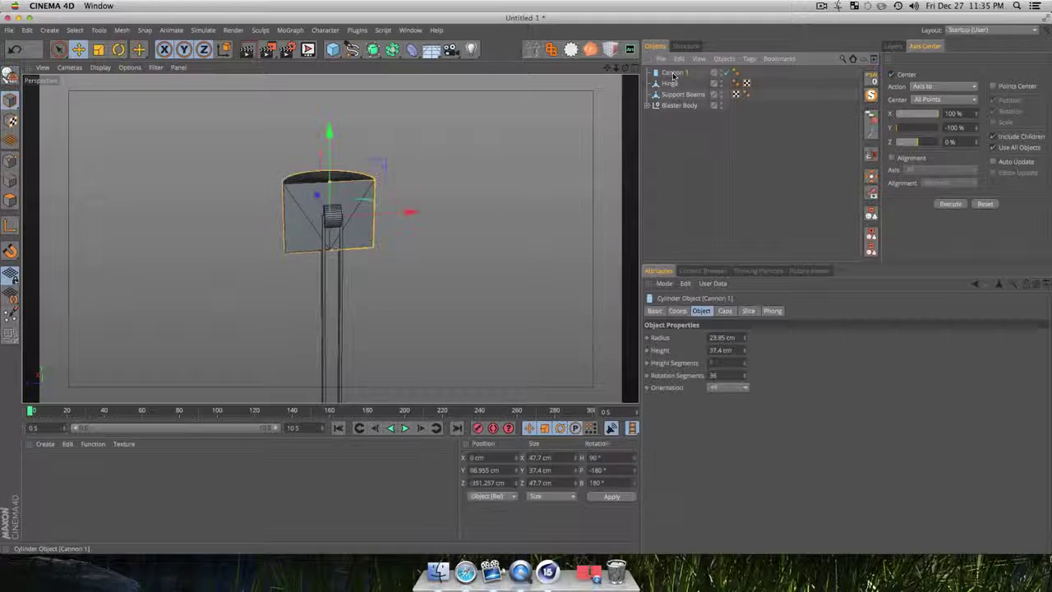
pyautogui.moveTo(673, 76); pyautogui.dragTo(673, 83)
pyautogui.click(671, 74)
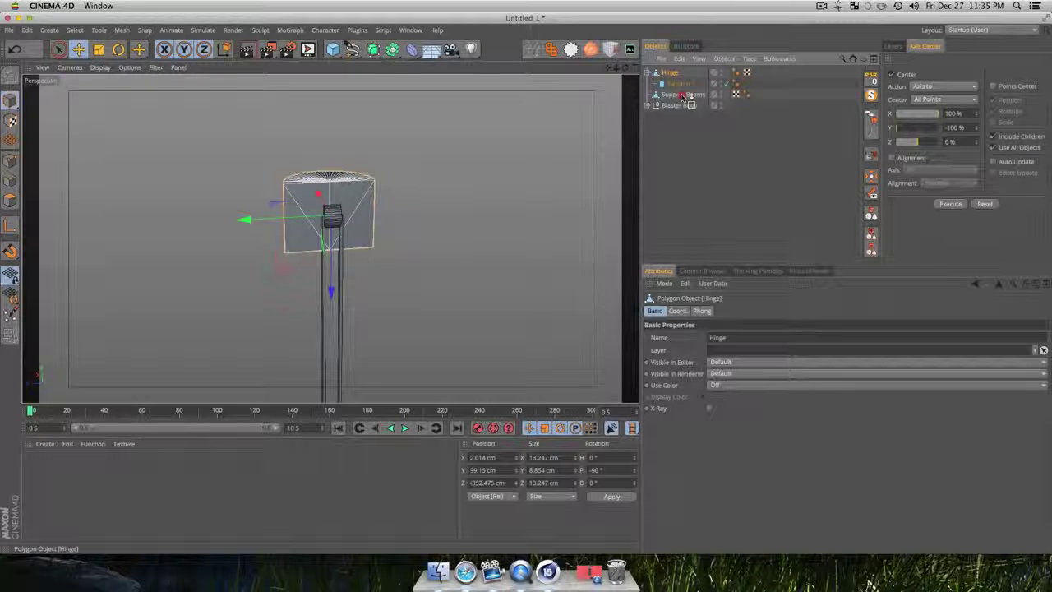
pyautogui.moveTo(684, 96); pyautogui.dragTo(679, 100)
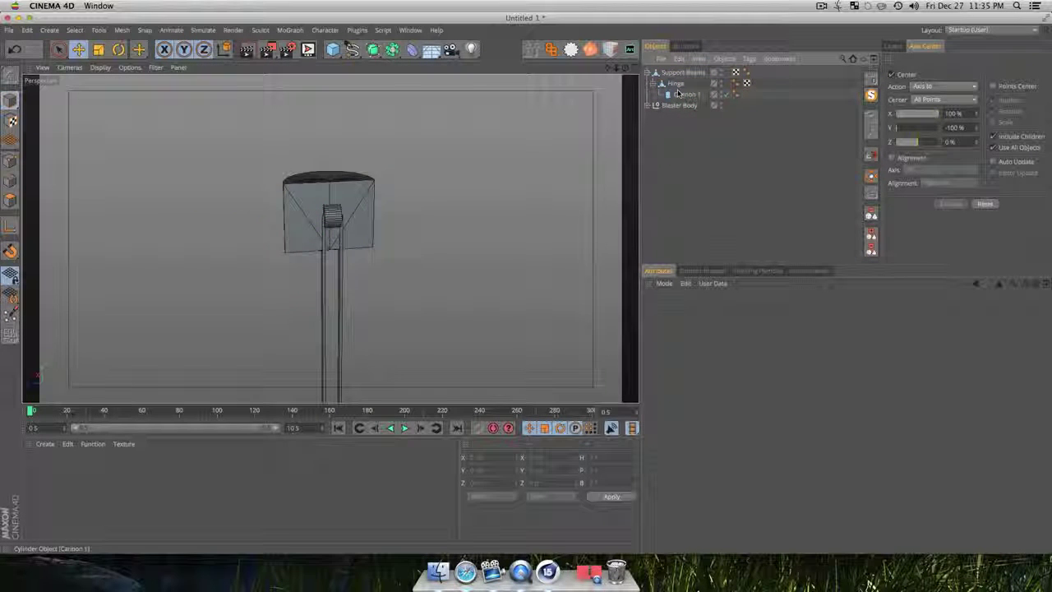
# Select Support Beams and scrub through the tower animation, stopping at frame 106
pyautogui.scroll(-8, 364, 283)
pyautogui.press('1')
pyautogui.moveTo(364, 284); pyautogui.dragTo(513, 212)
pyautogui.press('3')
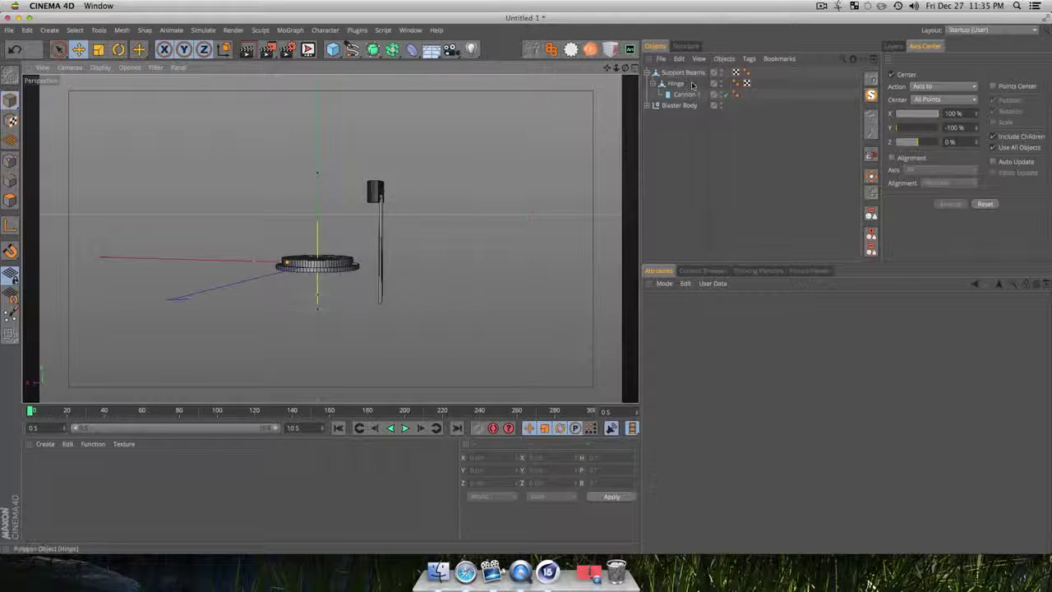
pyautogui.click(681, 73)
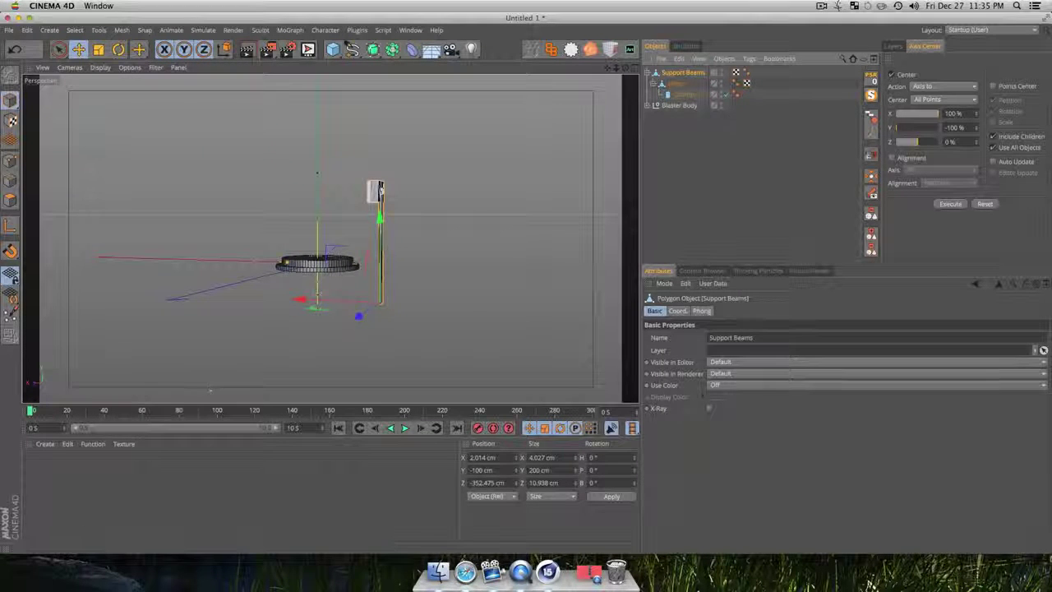
pyautogui.moveTo(208, 411); pyautogui.dragTo(398, 410)
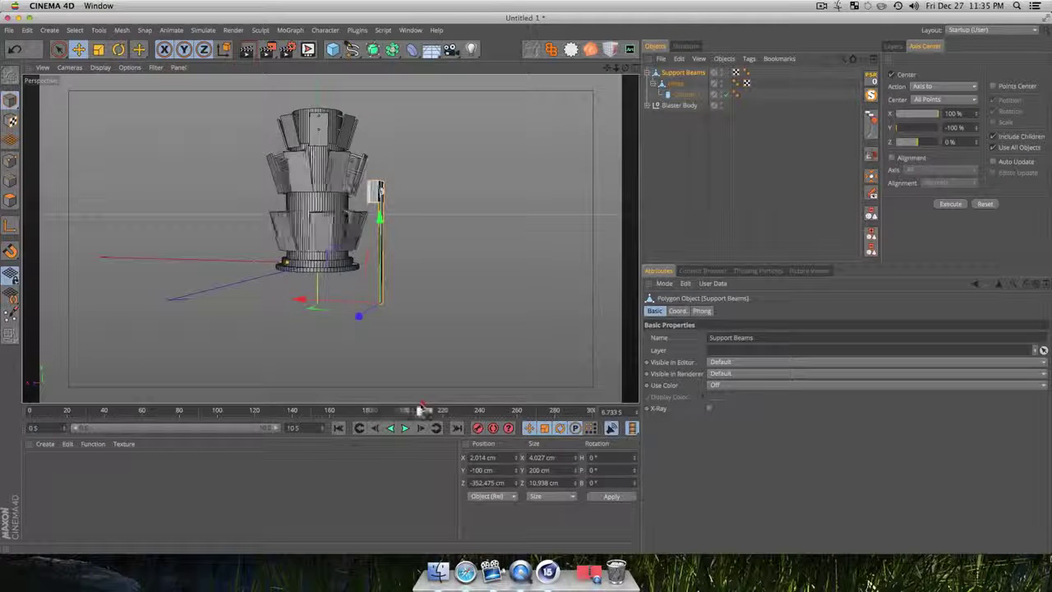
pyautogui.click(267, 410)
pyautogui.moveTo(267, 410); pyautogui.dragTo(228, 419)
# Reset the PSR of Support Beams so the whole cannon assembly sits at the tower's center, position 0, 0, 0
pyautogui.press('1')
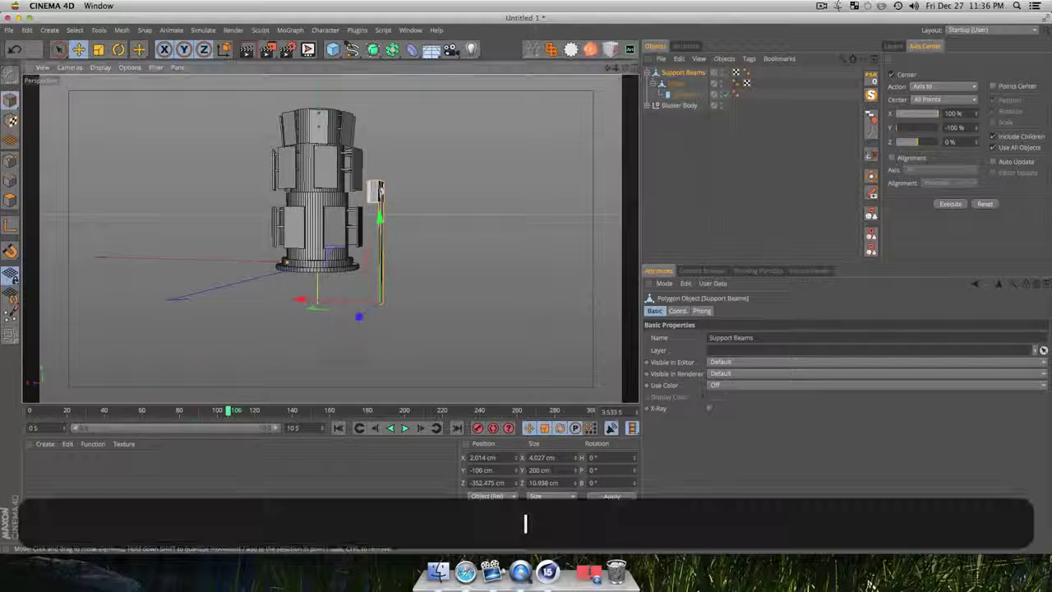
pyautogui.moveTo(361, 272); pyautogui.dragTo(387, 351)
pyautogui.press('3')
pyautogui.moveTo(491, 264); pyautogui.dragTo(366, 331)
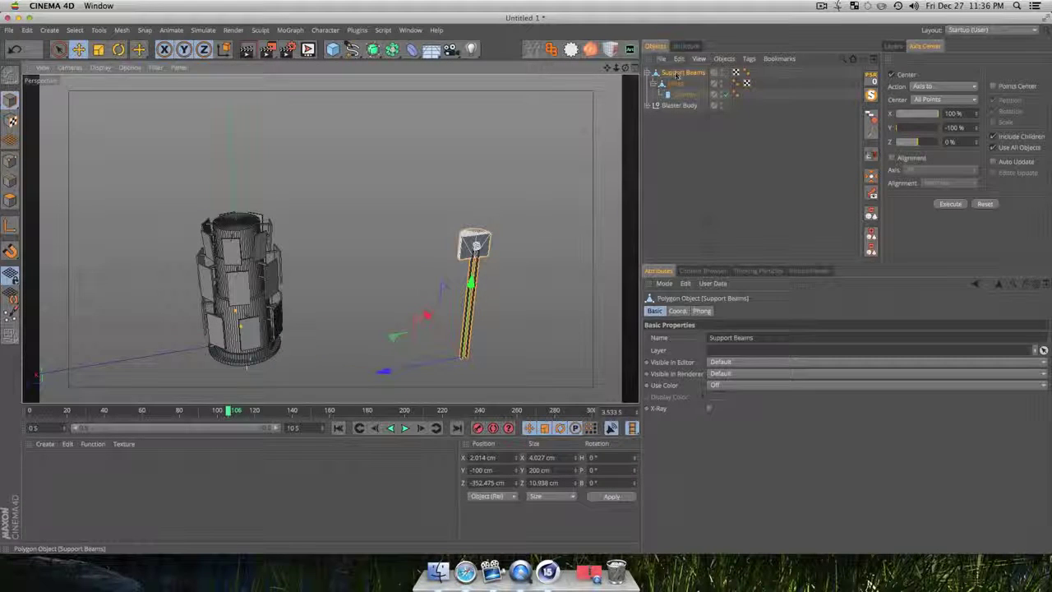
pyautogui.click(682, 72)
pyautogui.click(873, 75)
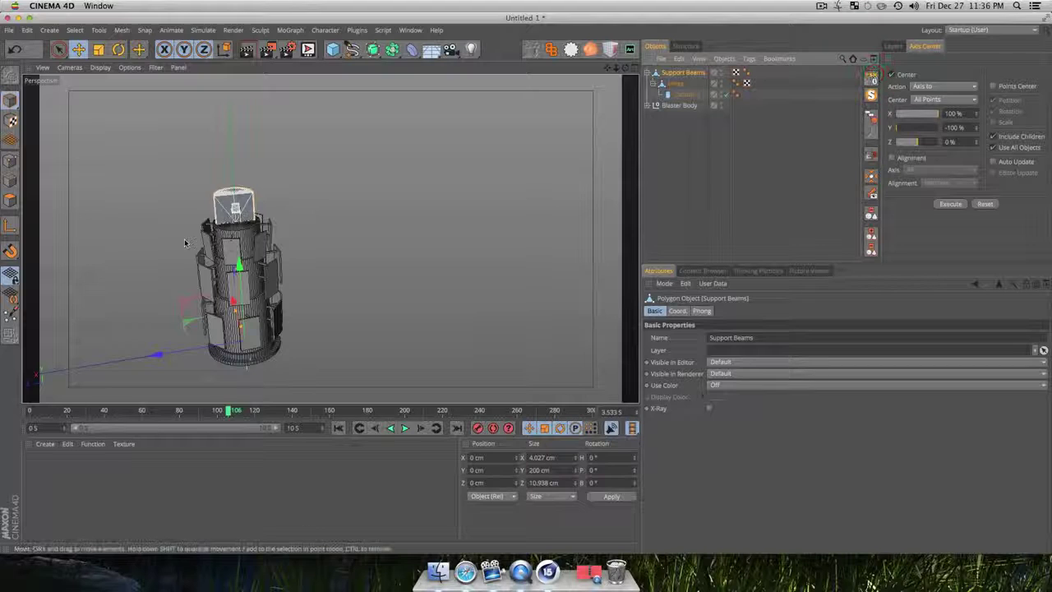
# Lower Support Beams inside the tower to about Y -41.9 cm and record a keyframe at frame 106
pyautogui.press('3')
pyautogui.moveTo(187, 240); pyautogui.dragTo(356, 234)
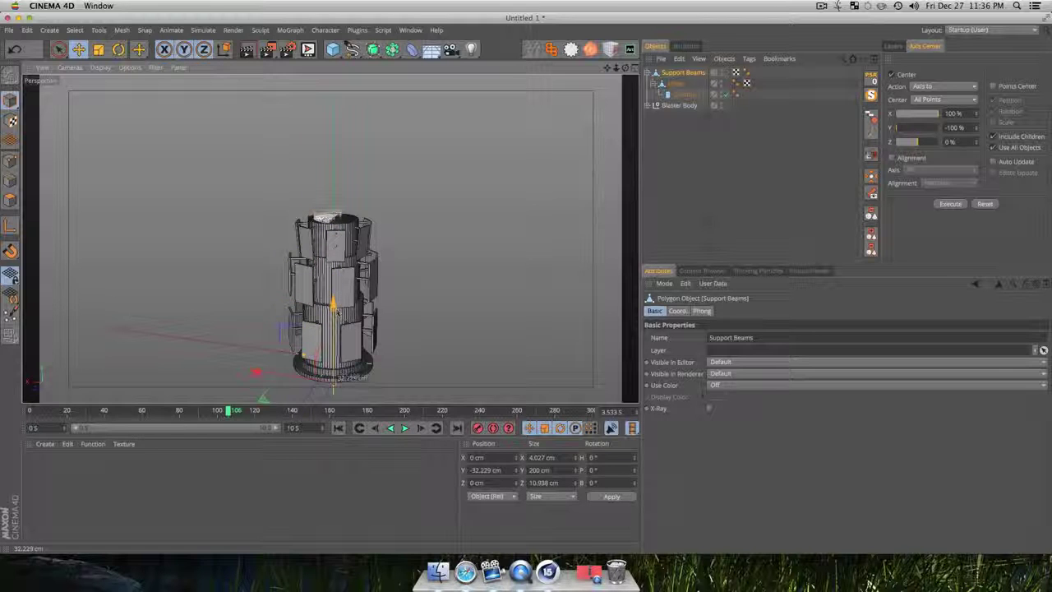
pyautogui.moveTo(338, 317); pyautogui.dragTo(338, 316)
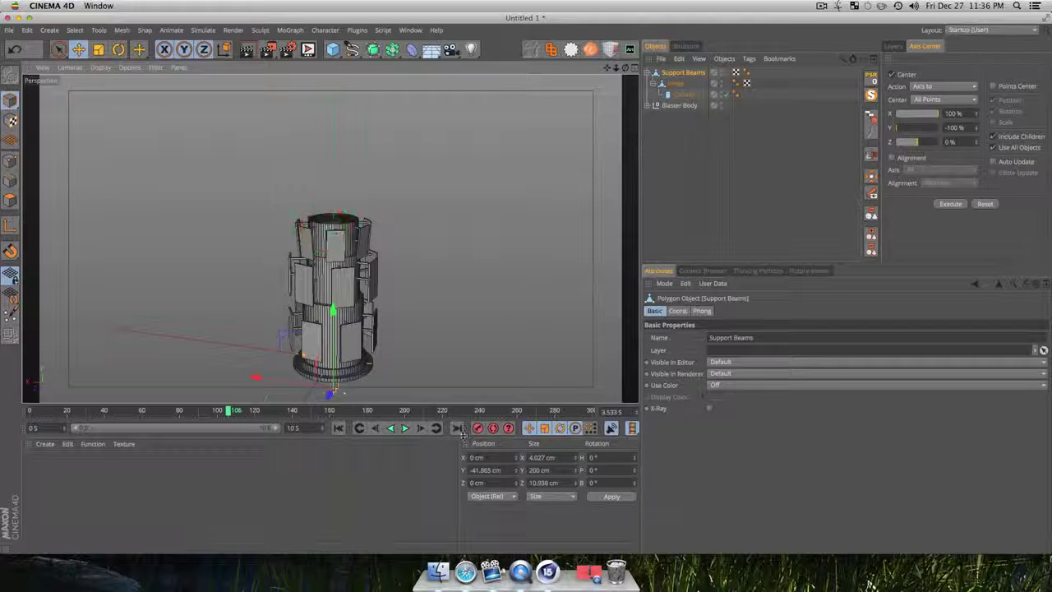
# At frame 140, raise Support Beams out of the tower to about Y 37.7 cm, record a keyframe and scrub through the rise
pyautogui.moveTo(239, 415); pyautogui.dragTo(275, 414)
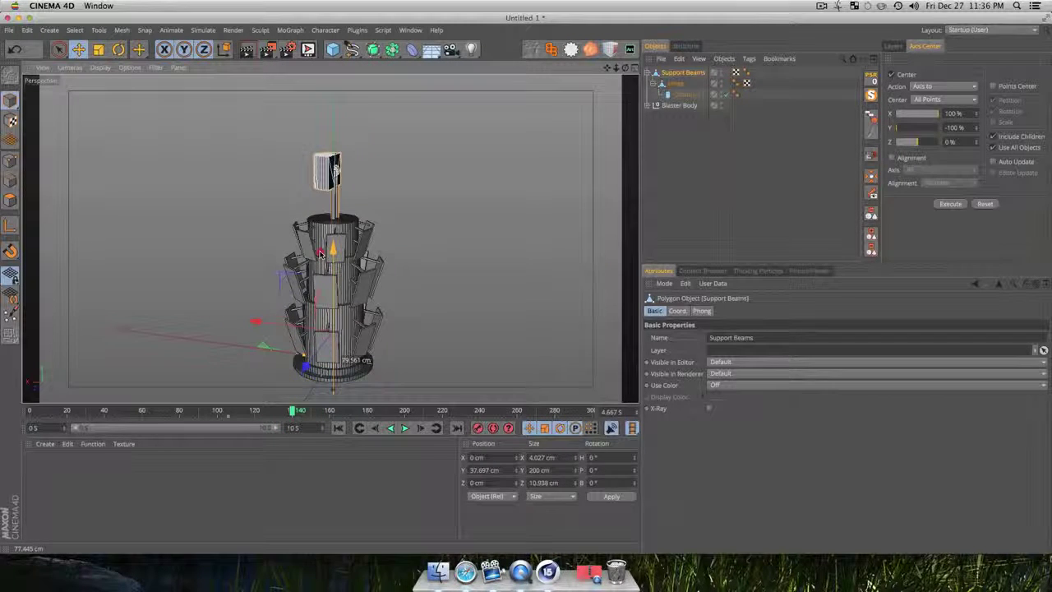
pyautogui.press('3')
pyautogui.moveTo(321, 253); pyautogui.dragTo(345, 219)
pyautogui.press('l')
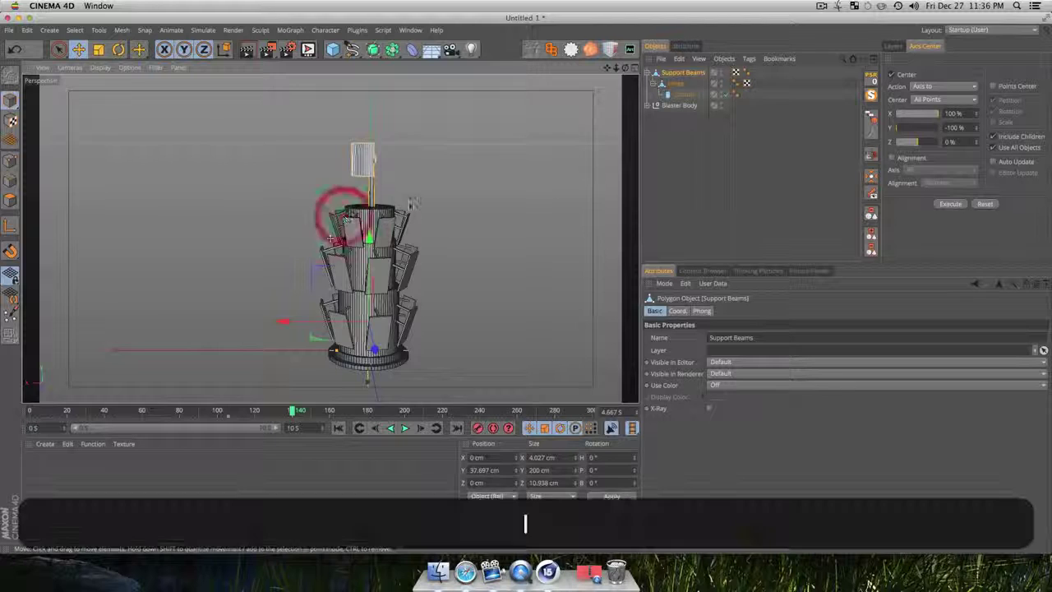
pyautogui.moveTo(412, 200); pyautogui.dragTo(396, 240)
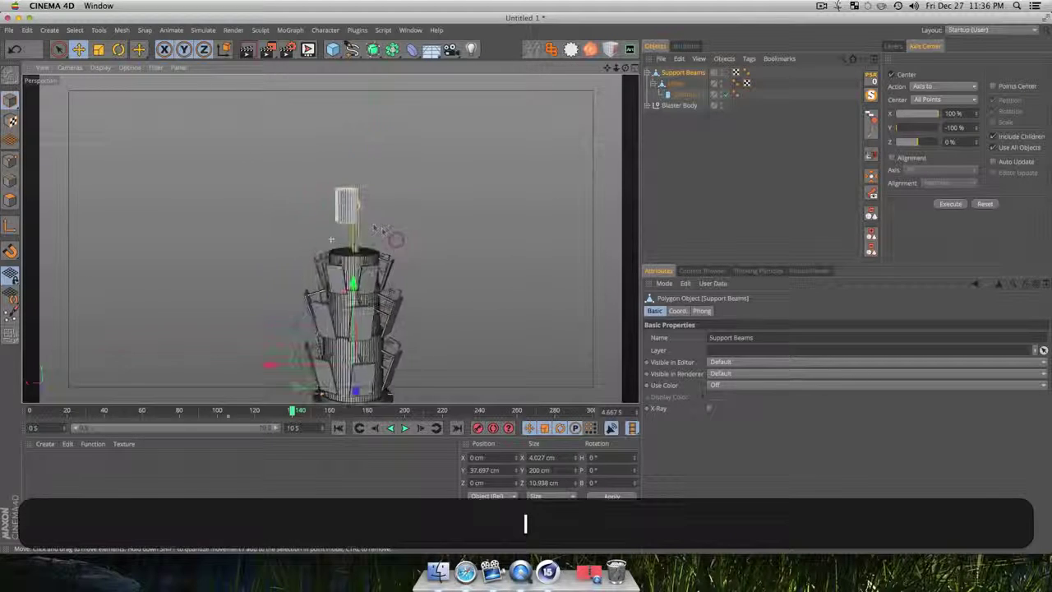
pyautogui.click(480, 427)
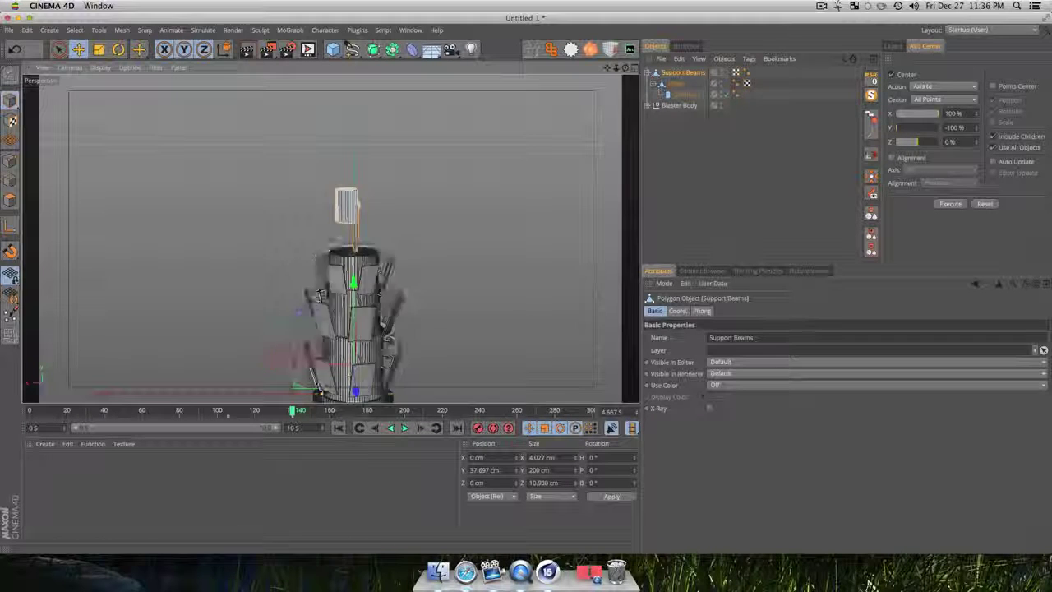
pyautogui.click(293, 410)
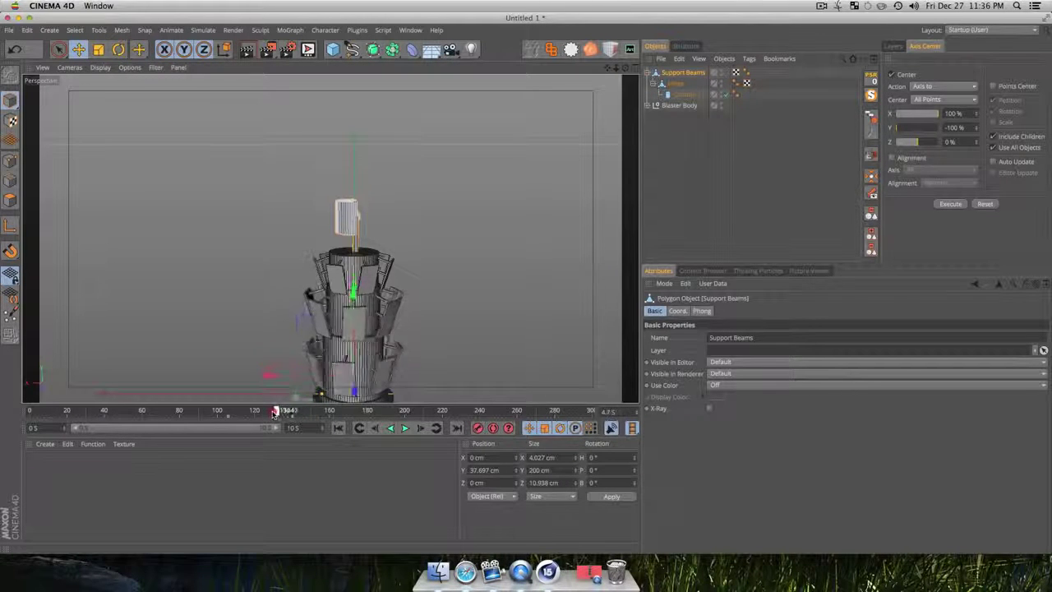
pyautogui.click(249, 411)
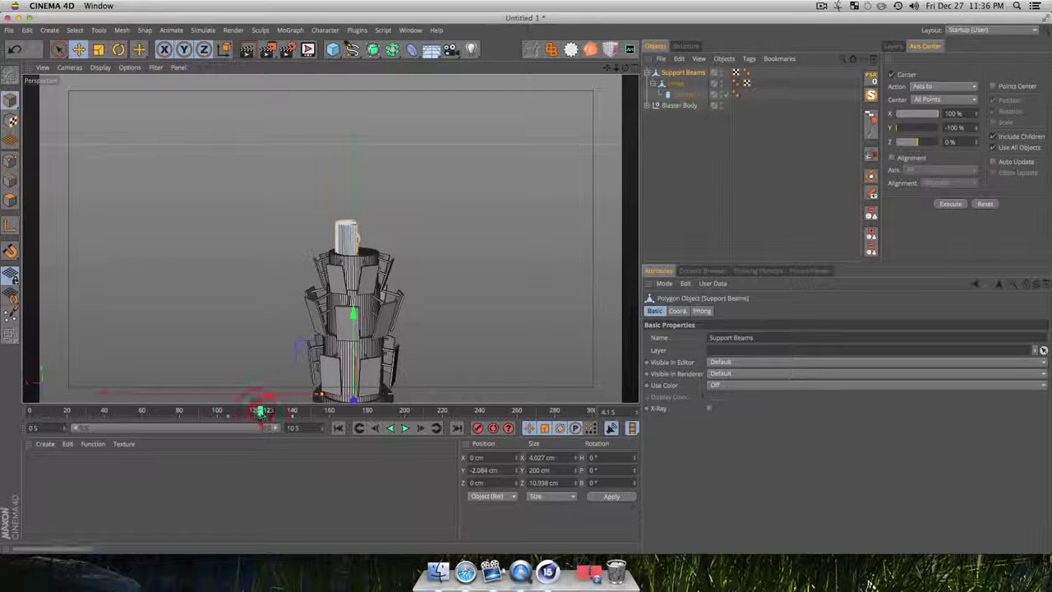
# At frame 168, rotate Support Beams to about H -3.6°, P -3.1°, B 5.6° and record a keyframe
pyautogui.click(436, 427)
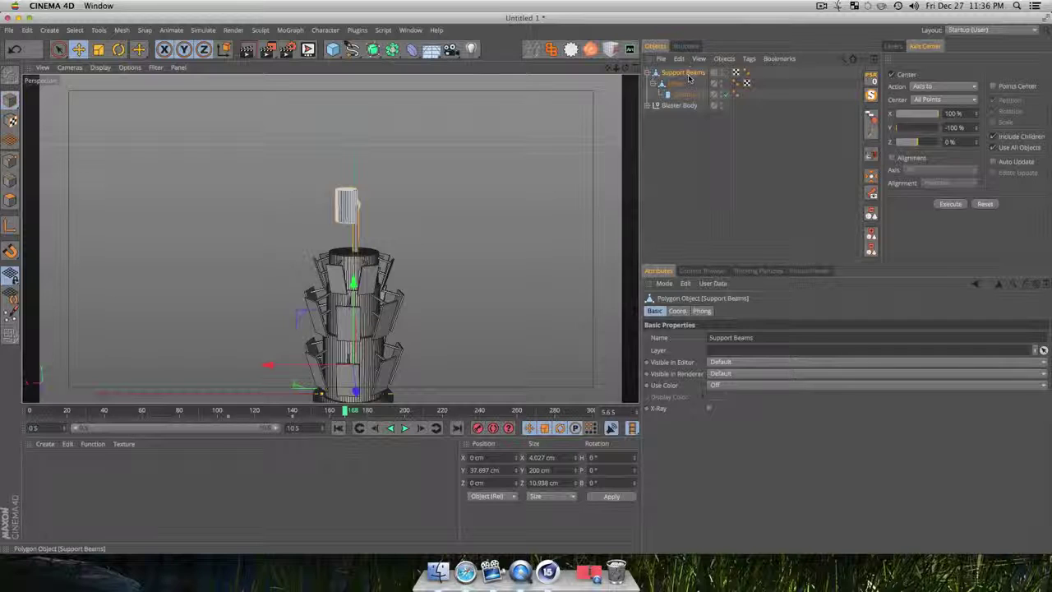
pyautogui.press('r')
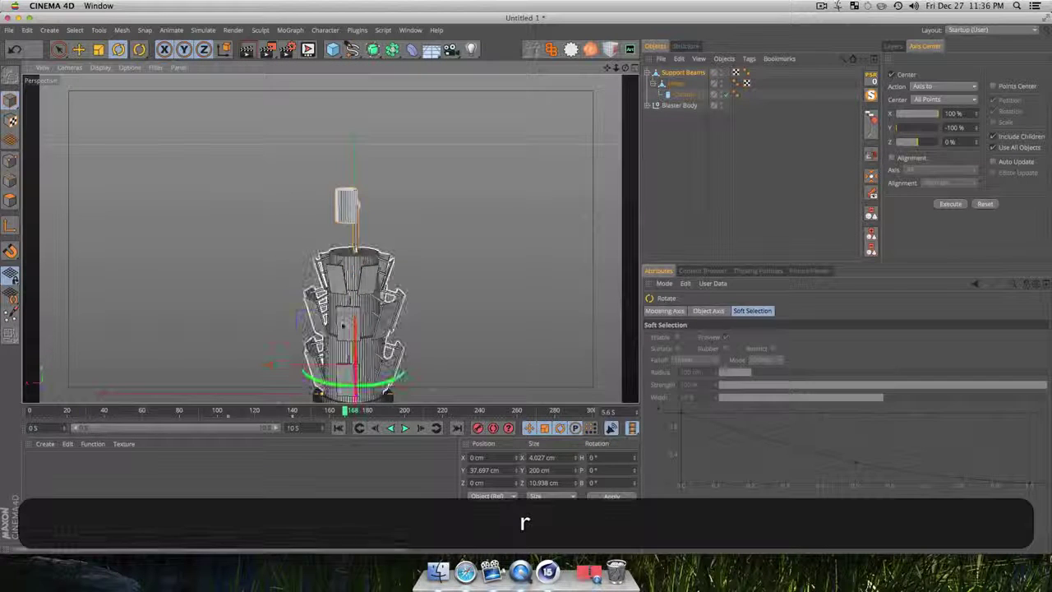
pyautogui.moveTo(343, 326); pyautogui.dragTo(333, 319)
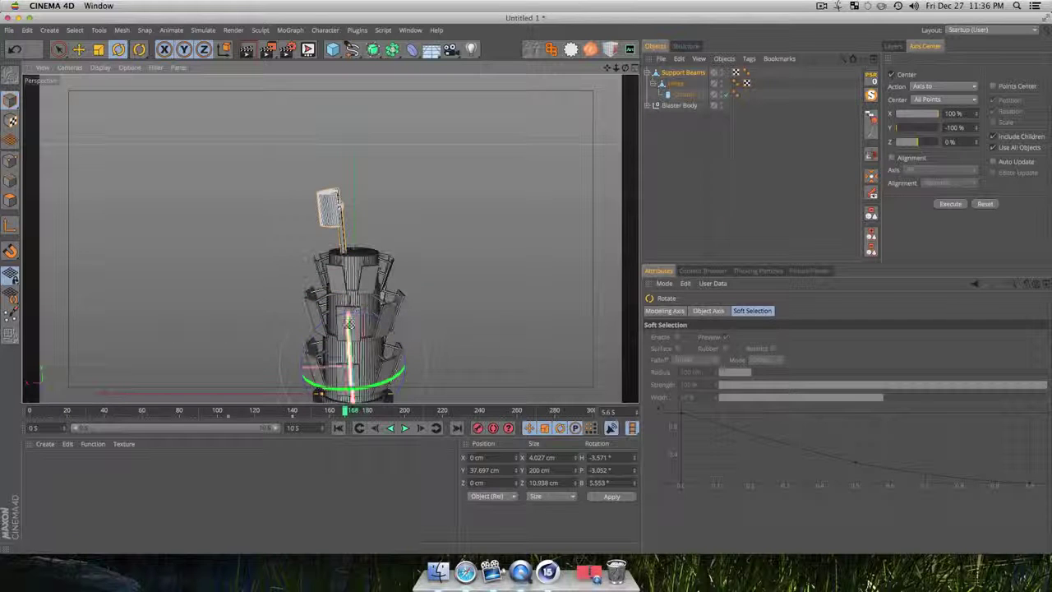
pyautogui.click(477, 428)
# Play back the rise and tilt of the cannon assembly and examine the tilt from closer behind the cannon
pyautogui.moveTo(345, 410); pyautogui.dragTo(306, 413)
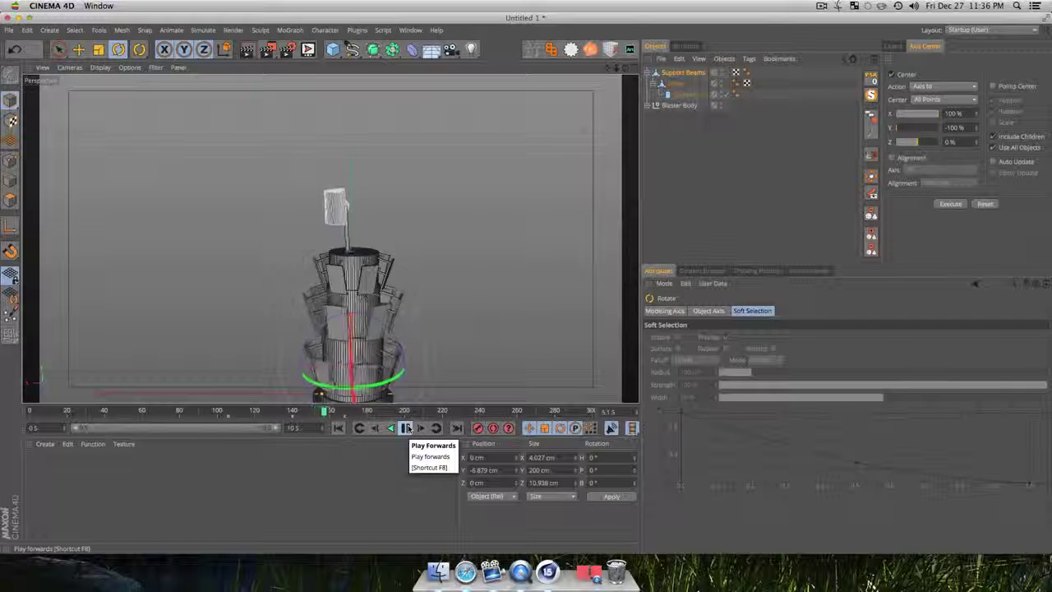
pyautogui.click(407, 428)
pyautogui.press('3')
pyautogui.moveTo(388, 257); pyautogui.dragTo(329, 238)
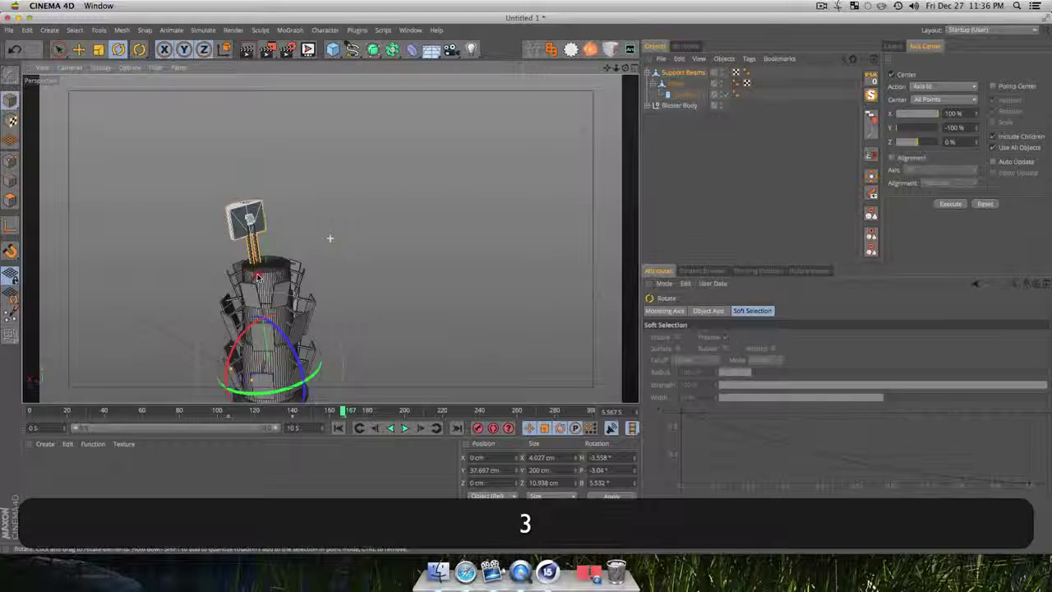
pyautogui.moveTo(238, 243); pyautogui.dragTo(323, 250)
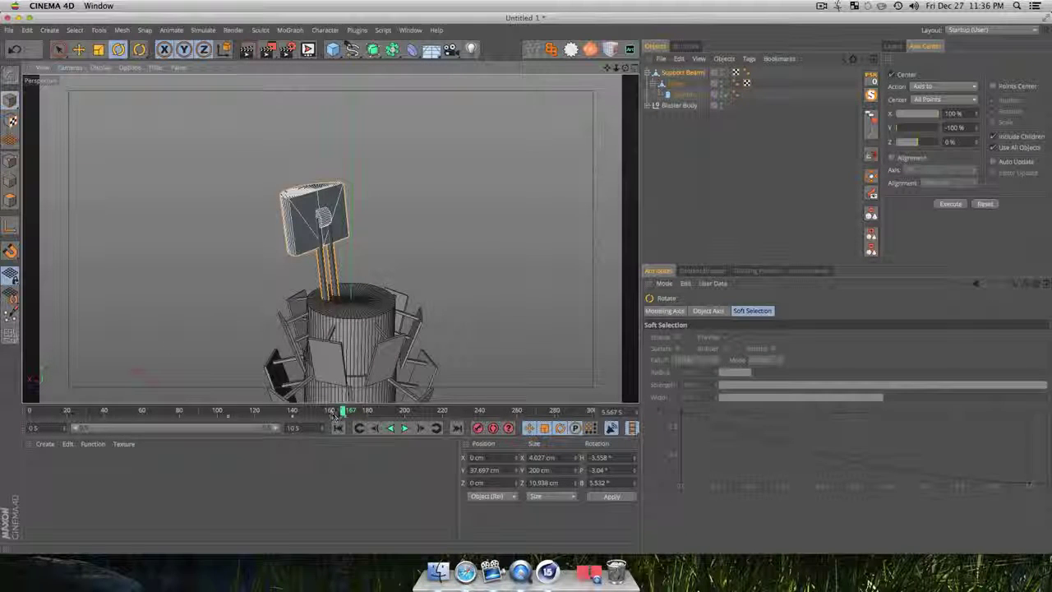
pyautogui.moveTo(335, 416); pyautogui.dragTo(322, 415)
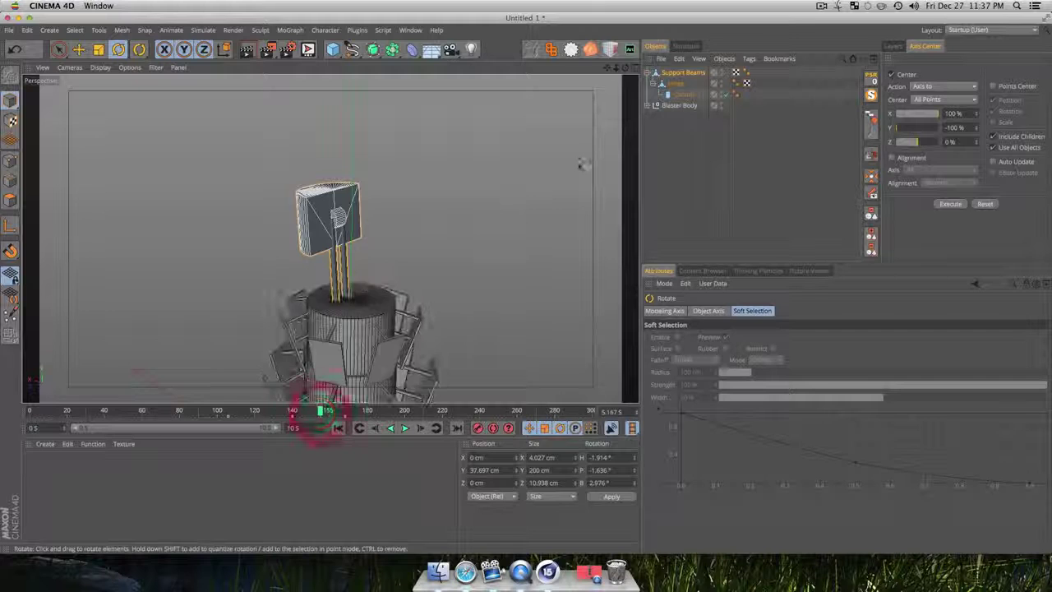
# Keyframe Cannon 1 at frame 155, rotate it to B 360° with a keyframe at frame 181, and scrub through the spin
pyautogui.click(682, 96)
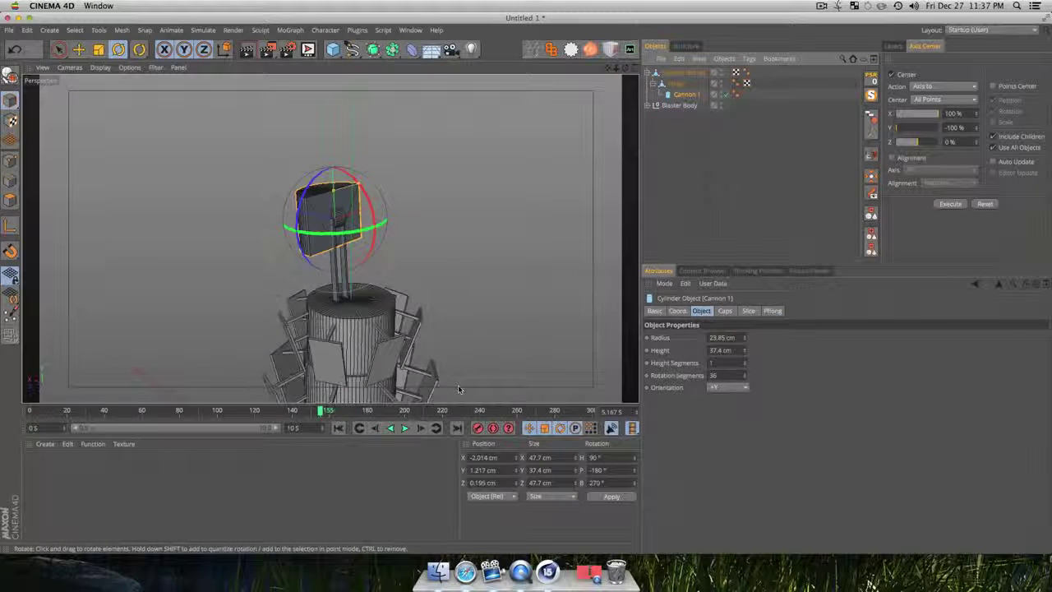
pyautogui.moveTo(321, 411); pyautogui.dragTo(370, 412)
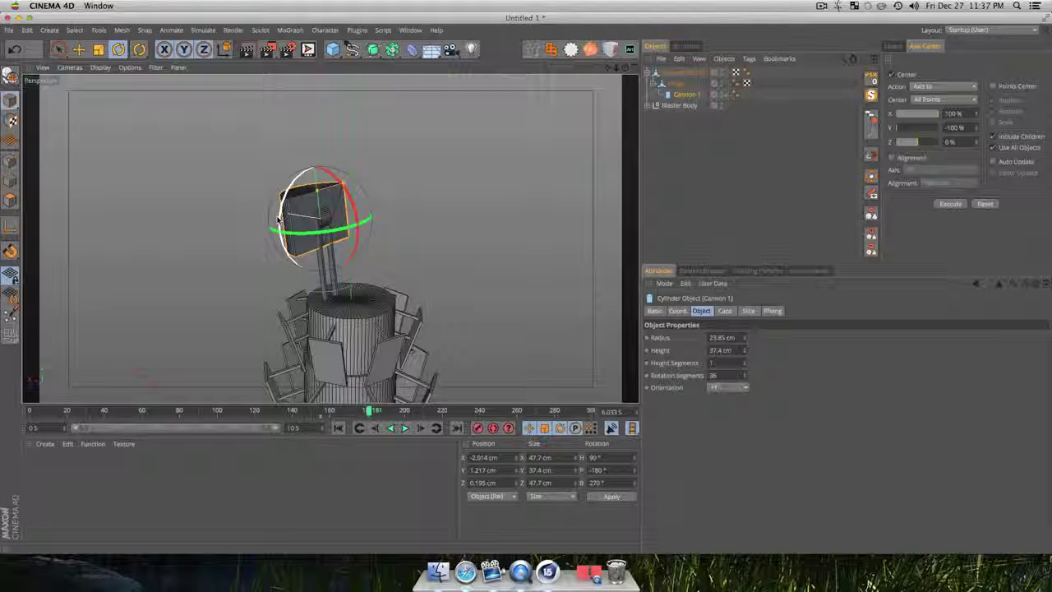
pyautogui.moveTo(278, 218); pyautogui.dragTo(391, 213)
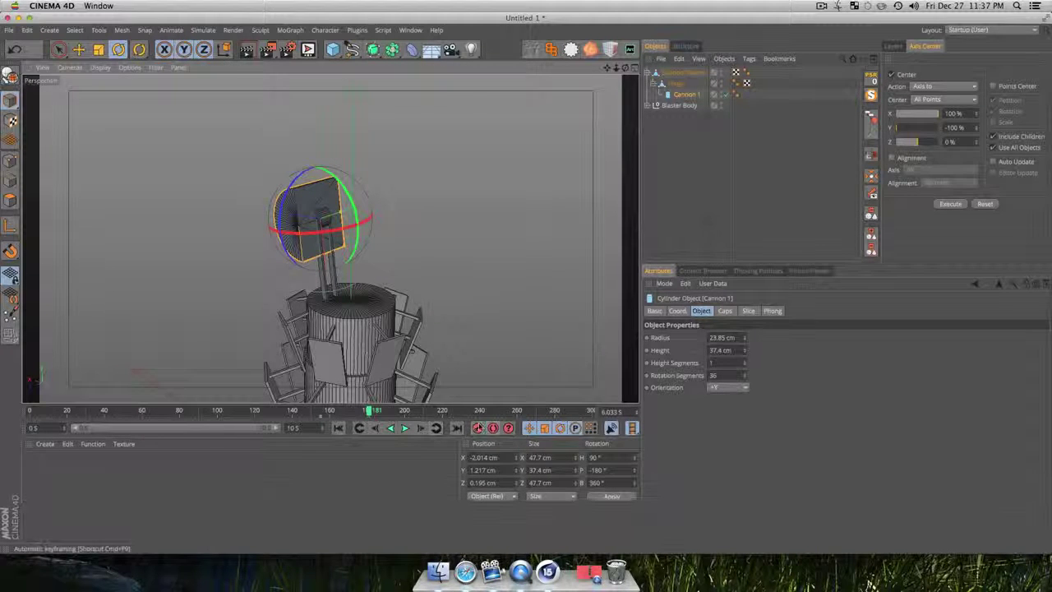
pyautogui.moveTo(369, 411); pyautogui.dragTo(326, 413)
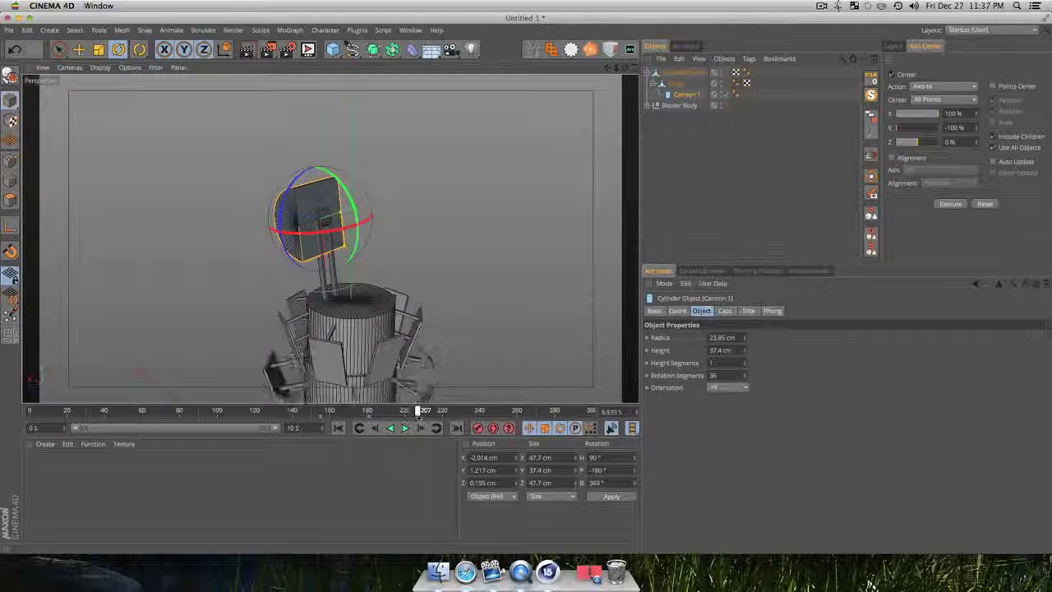
# At frame 204, set Support Beams' rotation B to 0° and keyframe that value
pyautogui.click(676, 84)
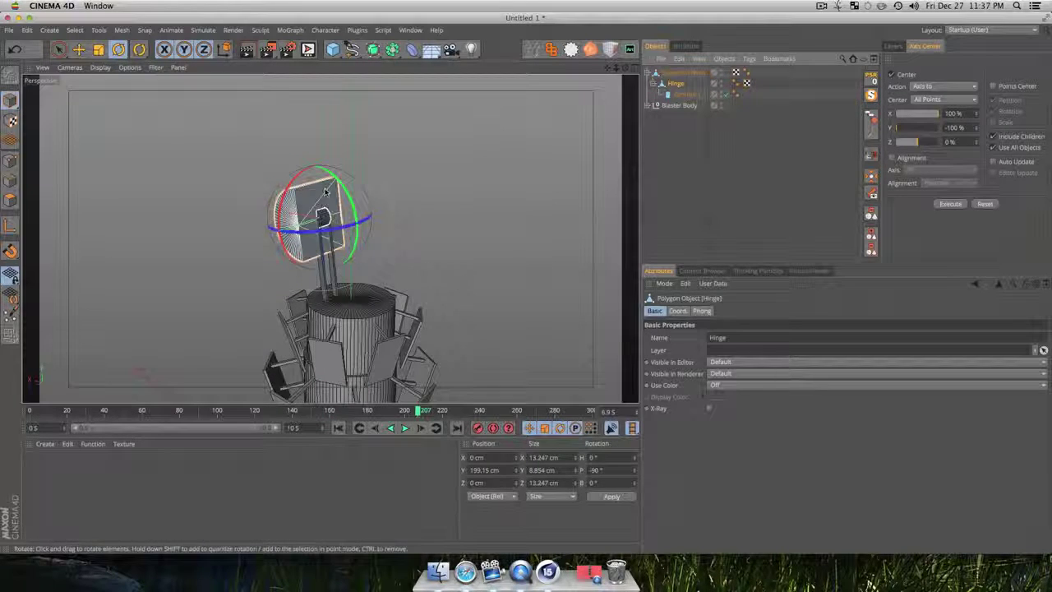
pyautogui.press('3')
pyautogui.moveTo(330, 238); pyautogui.dragTo(374, 265)
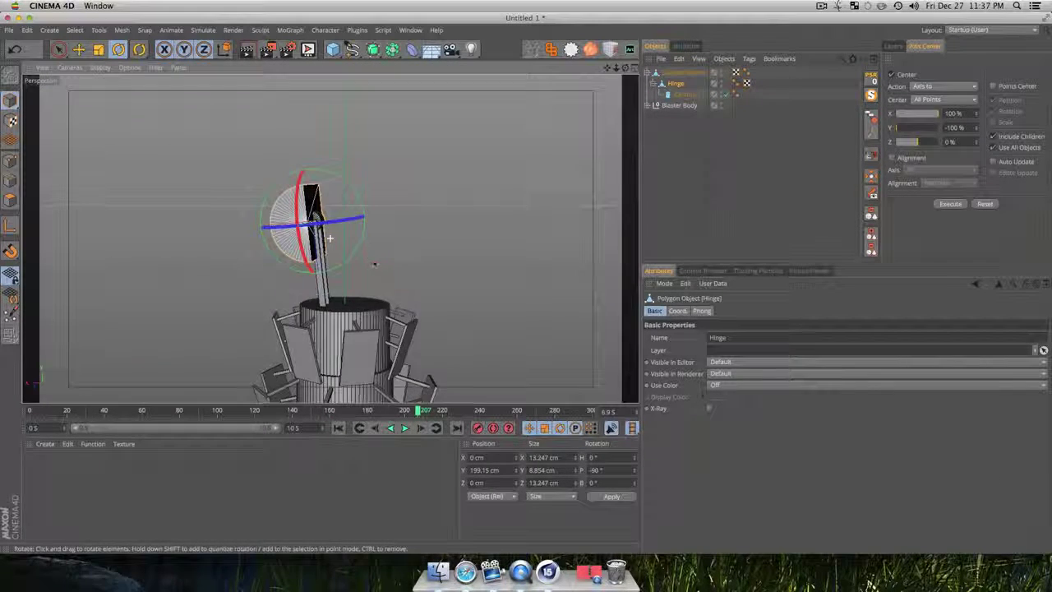
pyautogui.click(682, 72)
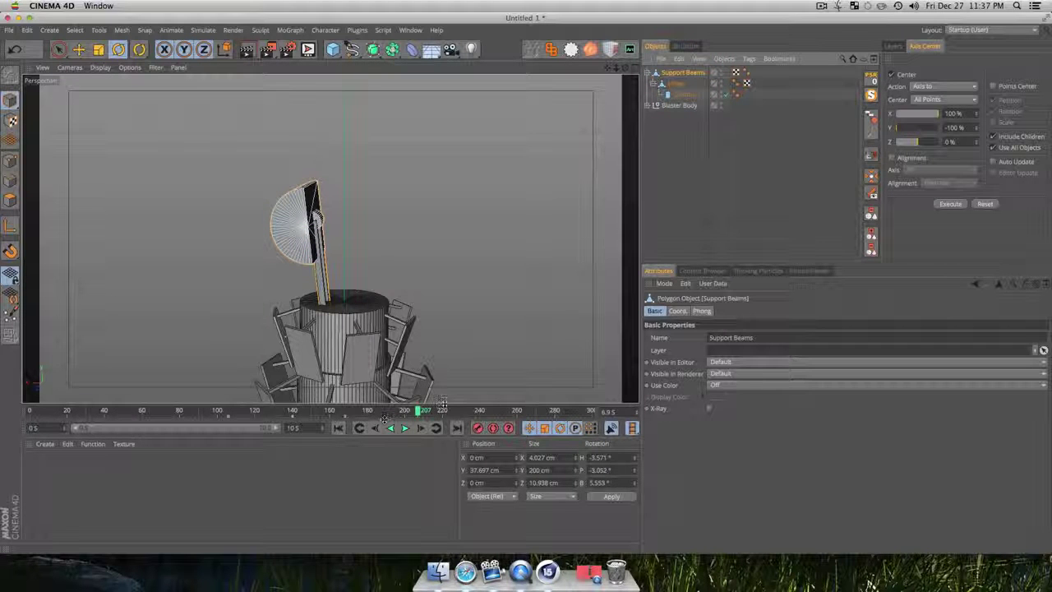
pyautogui.moveTo(420, 411); pyautogui.dragTo(413, 411)
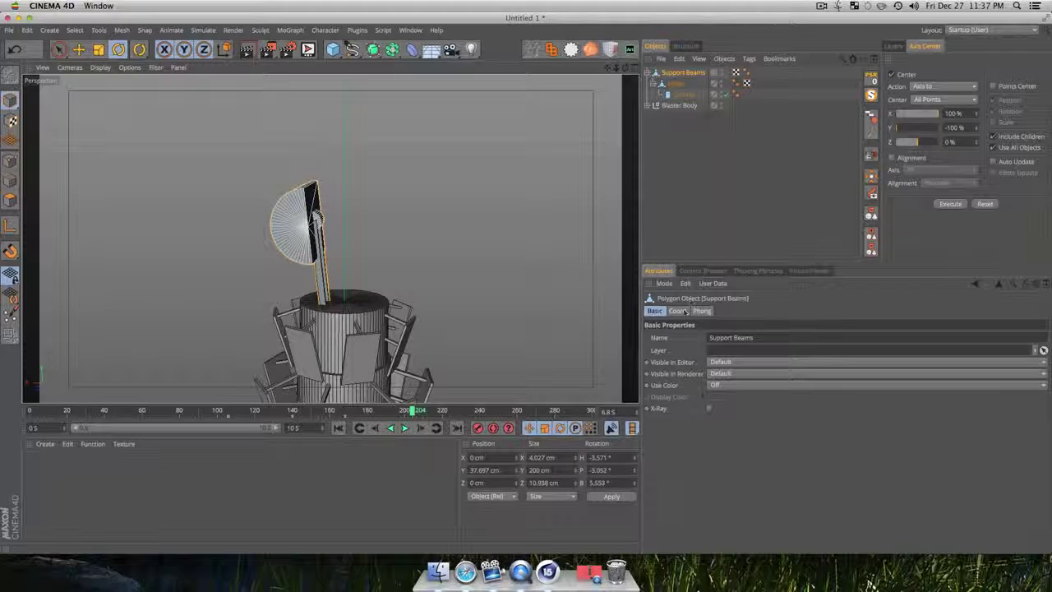
pyautogui.click(681, 310)
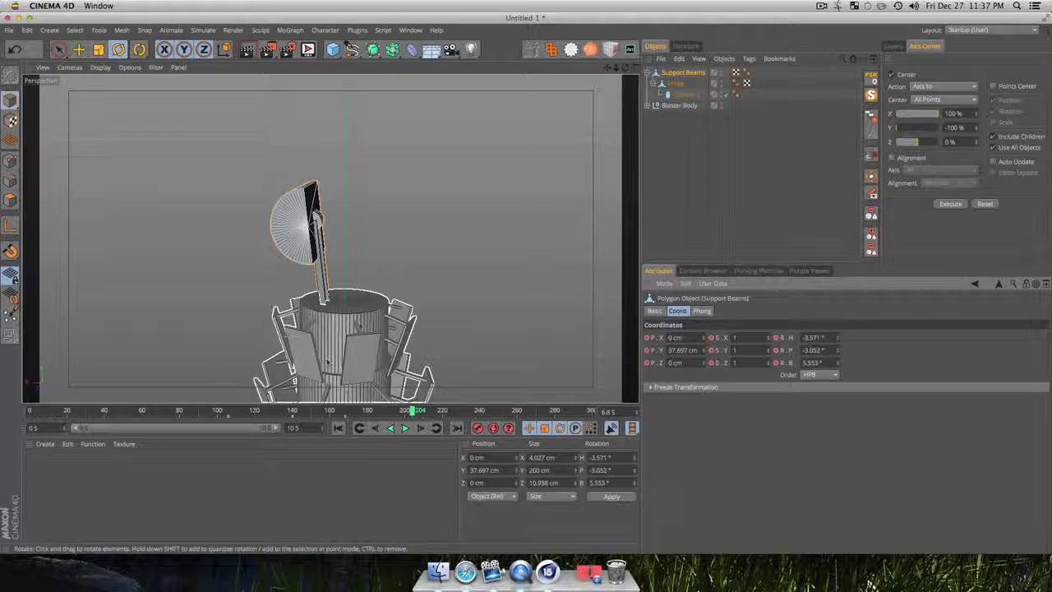
pyautogui.press('1')
pyautogui.moveTo(384, 318); pyautogui.dragTo(388, 216)
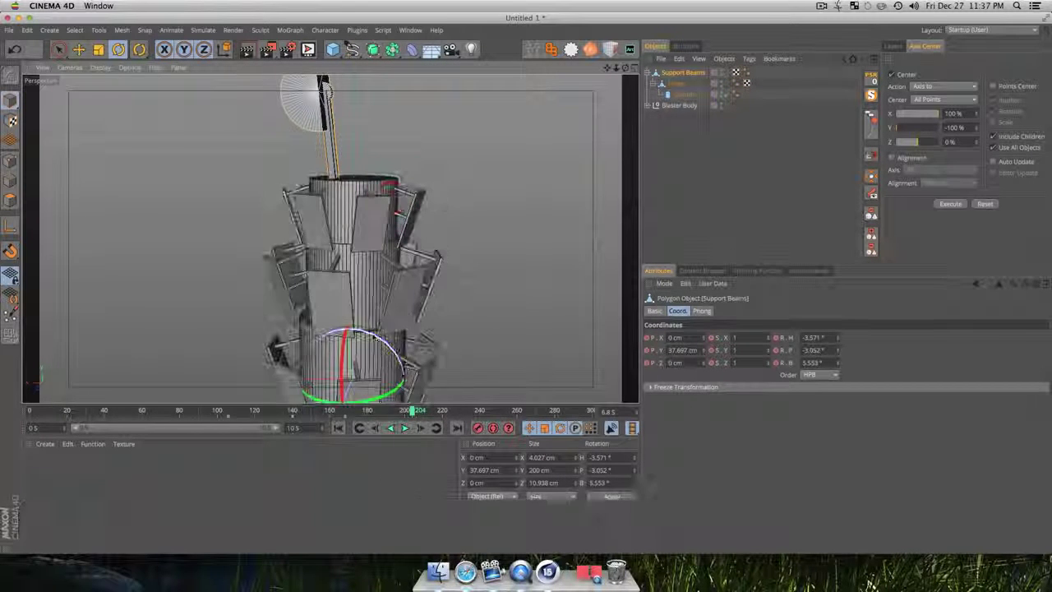
pyautogui.moveTo(376, 334)
pyautogui.keyDown('shift'); pyautogui.mouseDown()
pyautogui.moveTo(392, 349)
pyautogui.moveTo(380, 340)
pyautogui.mouseUp(); pyautogui.keyUp('shift')
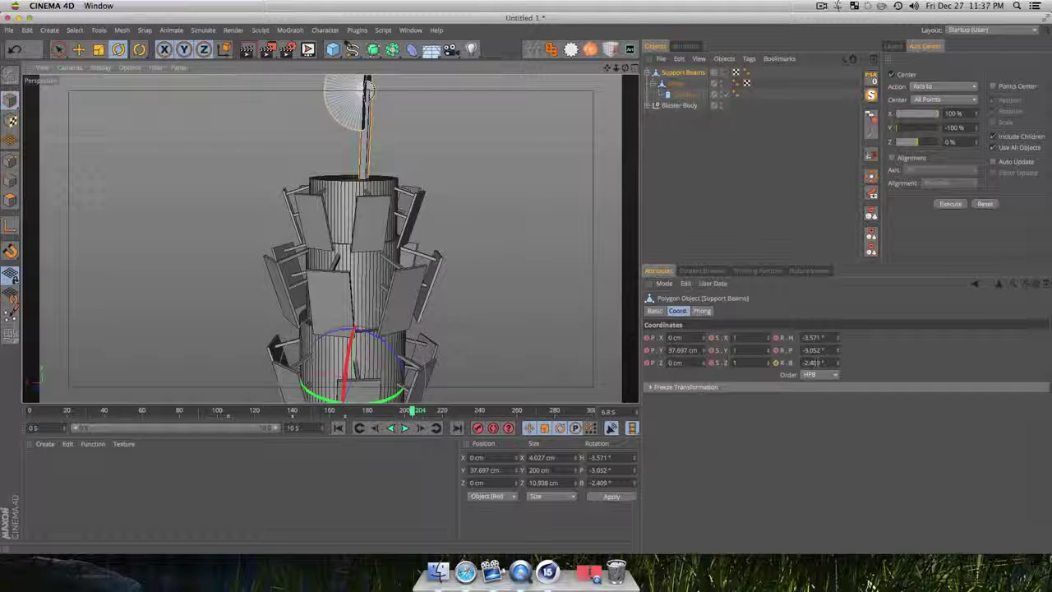
pyautogui.moveTo(824, 362); pyautogui.dragTo(775, 367)
pyautogui.write('0')
pyautogui.press('Return')
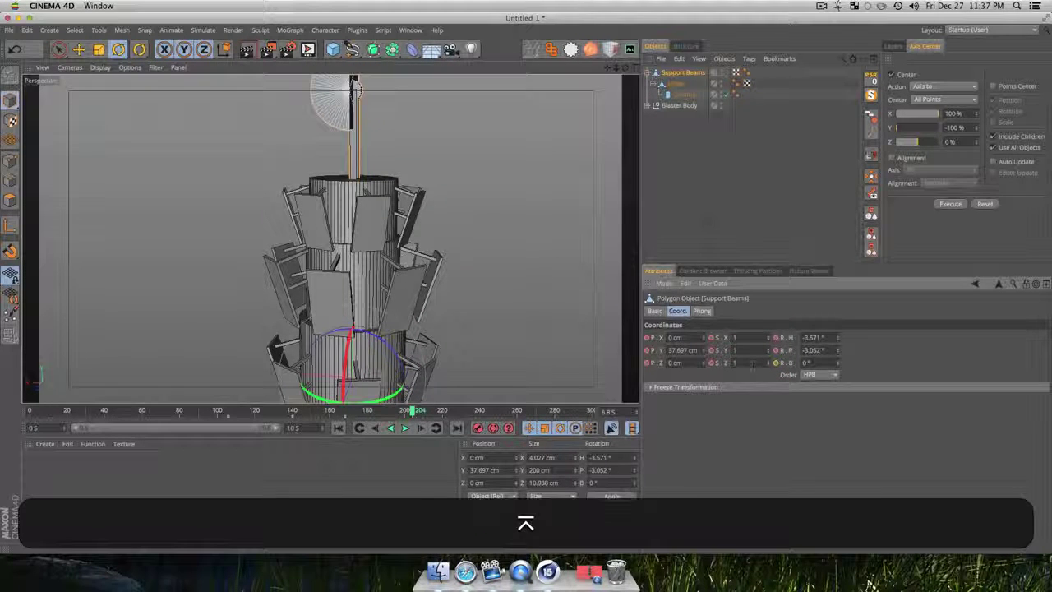
pyautogui.press('super')
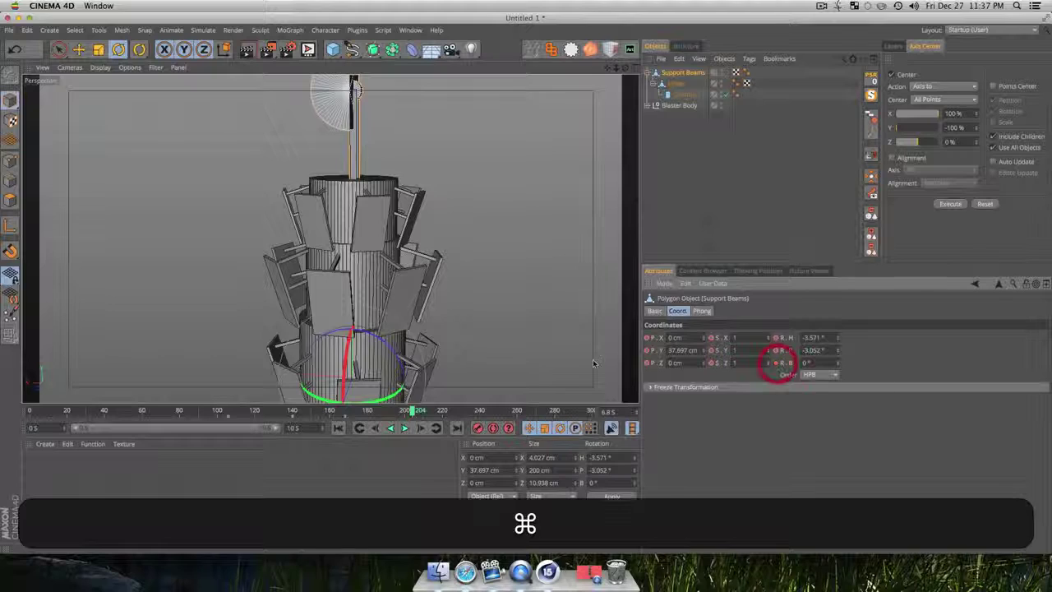
# Scrub and play back the rise, tilt and return to upright, examining the cannon from behind and above
pyautogui.moveTo(414, 411); pyautogui.dragTo(241, 416)
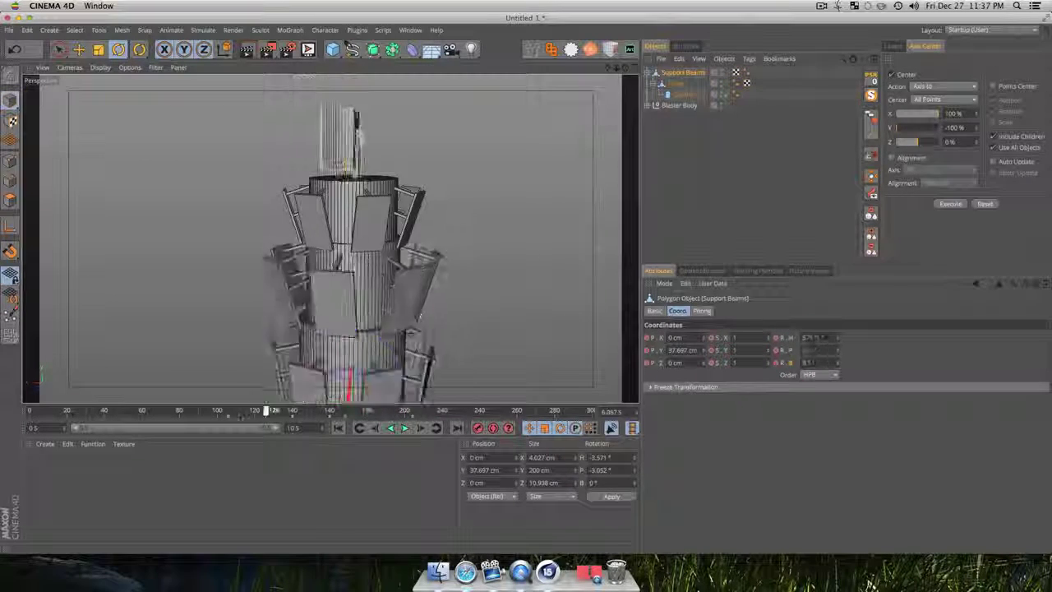
pyautogui.click(207, 410)
pyautogui.click(404, 428)
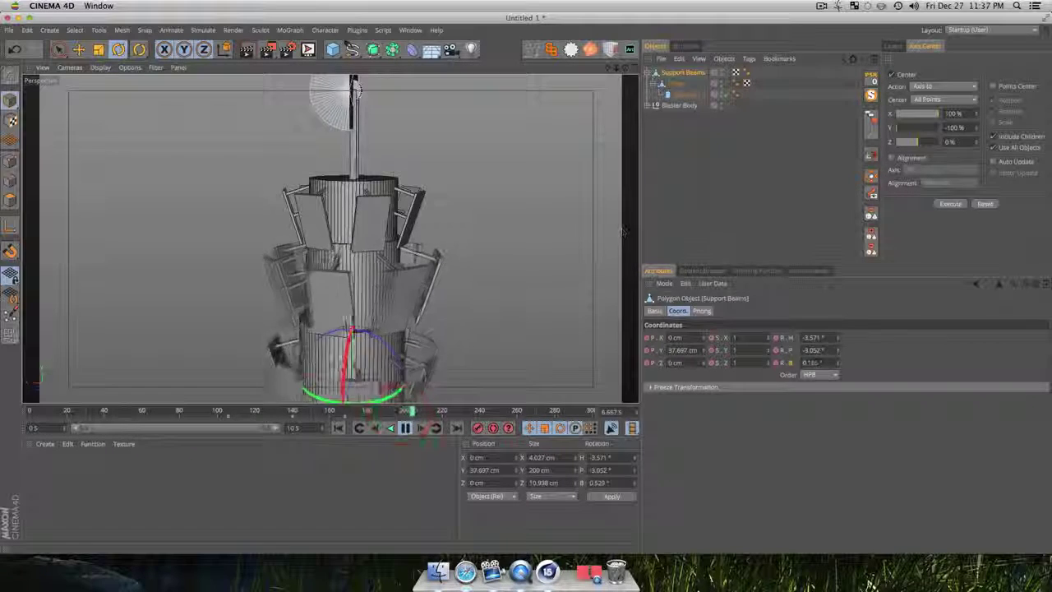
pyautogui.click(699, 197)
pyautogui.press('3')
pyautogui.press('1')
pyautogui.moveTo(418, 236); pyautogui.dragTo(335, 249)
pyautogui.press('3')
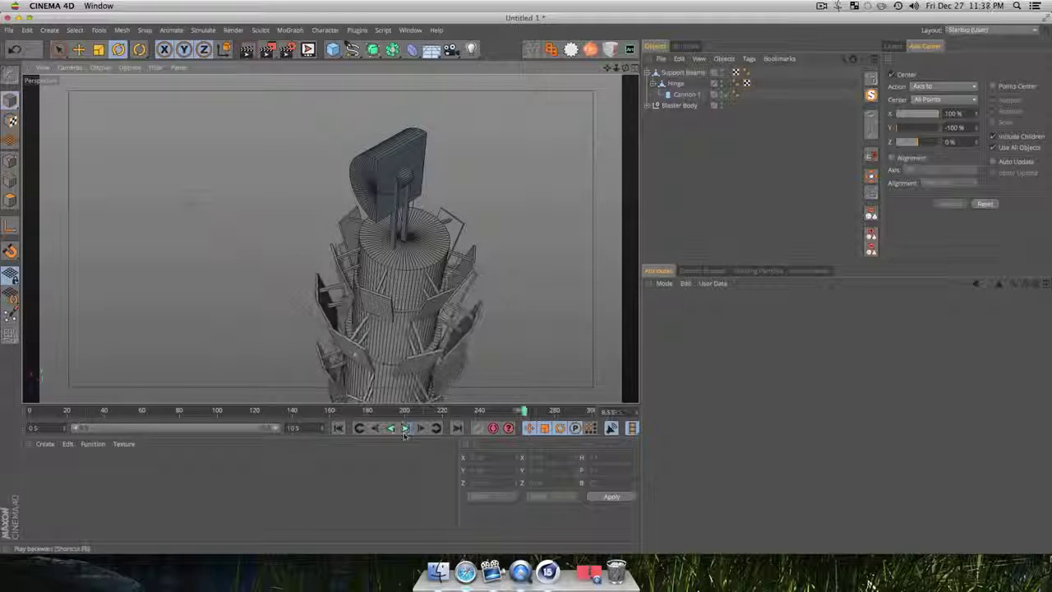
pyautogui.click(404, 429)
# Add a Symmetry object, nest Support Beams under it to mirror the half cannon, and check the cannon end-on
pyautogui.click(680, 72)
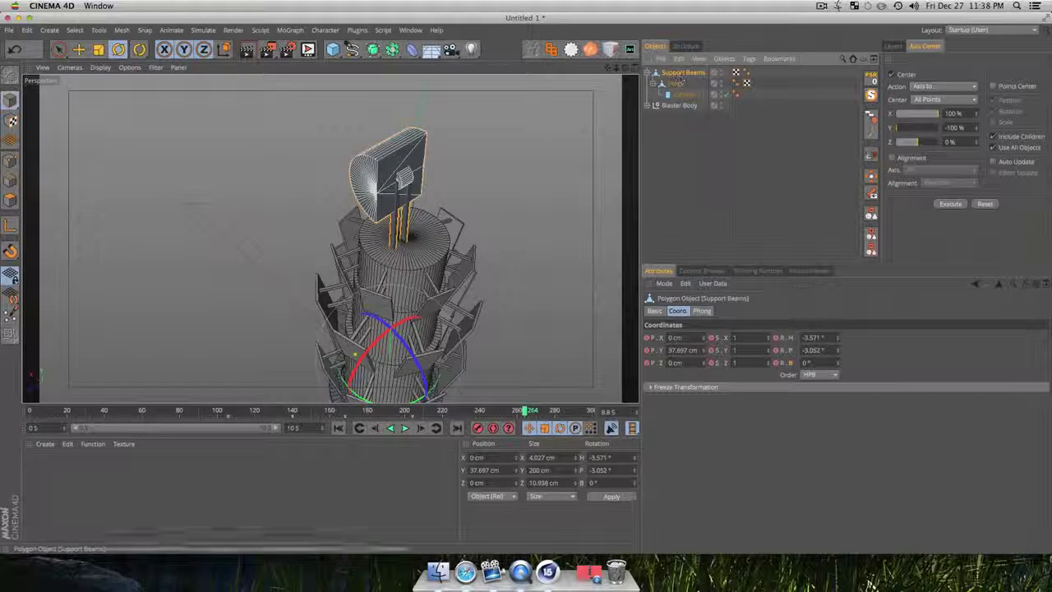
pyautogui.moveTo(392, 50); pyautogui.dragTo(518, 104)
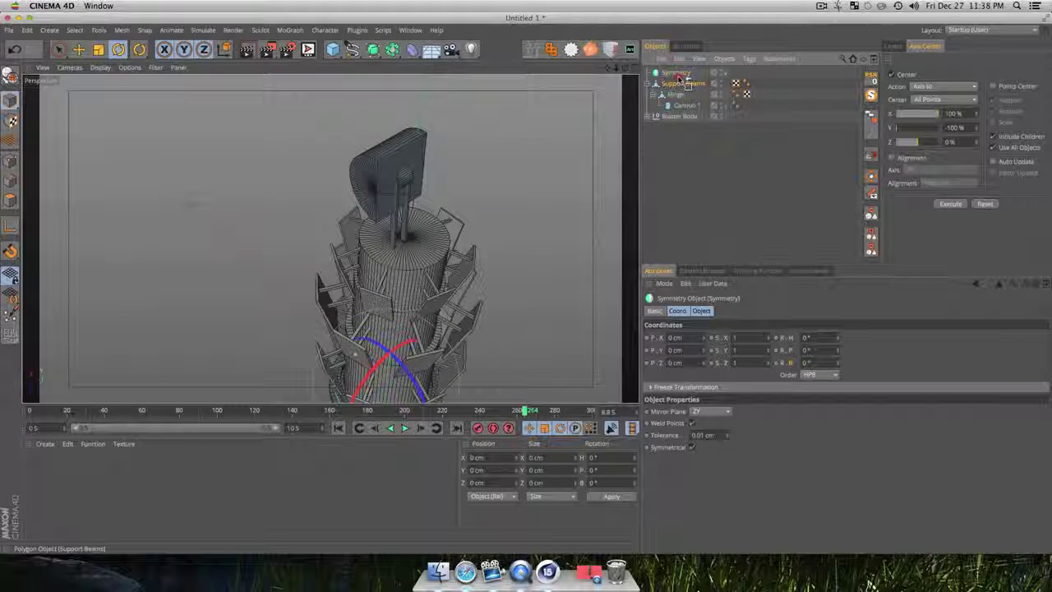
pyautogui.moveTo(677, 76); pyautogui.dragTo(678, 72)
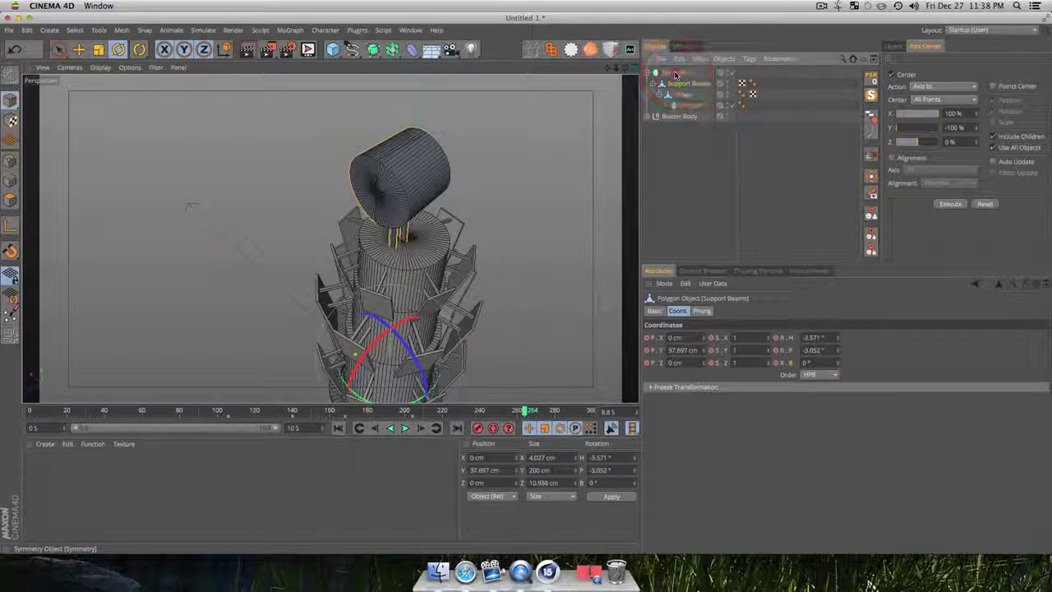
pyautogui.click(677, 72)
pyautogui.press('3')
pyautogui.moveTo(386, 255); pyautogui.dragTo(351, 200)
pyautogui.moveTo(381, 238); pyautogui.dragTo(382, 147)
pyautogui.press('3')
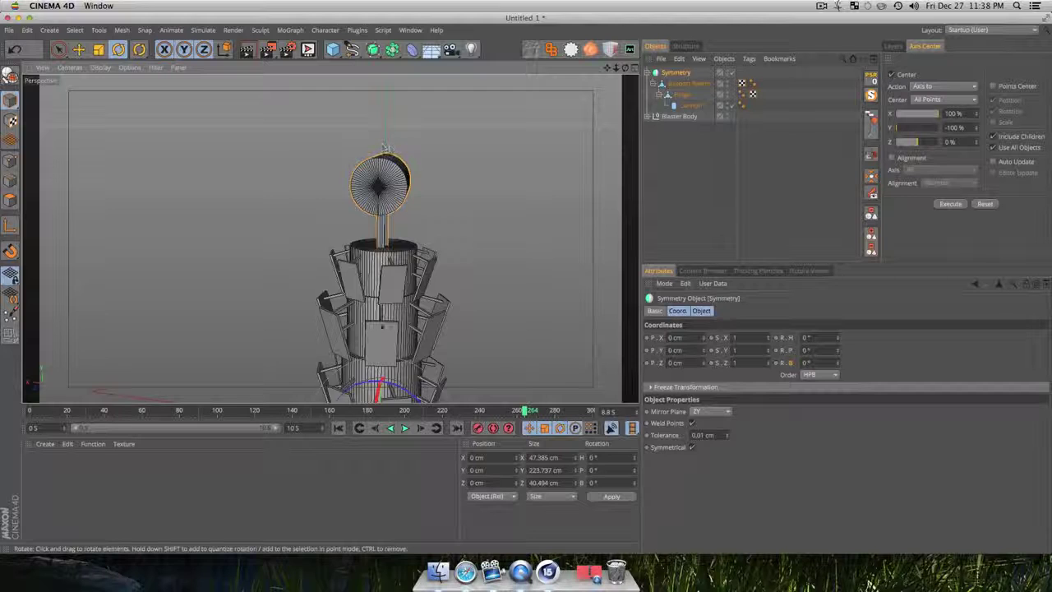
# Play the animation from the start to check how the mirrored cannon moves
pyautogui.click(339, 429)
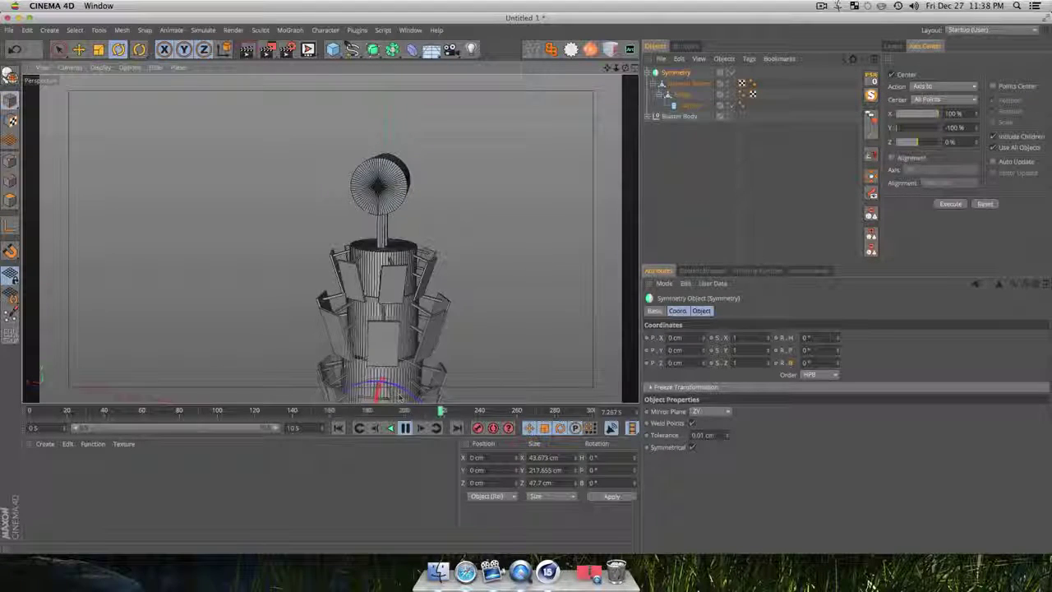
pyautogui.click(406, 427)
pyautogui.press('3')
pyautogui.moveTo(330, 239); pyautogui.dragTo(517, 230)
pyautogui.click(721, 148)
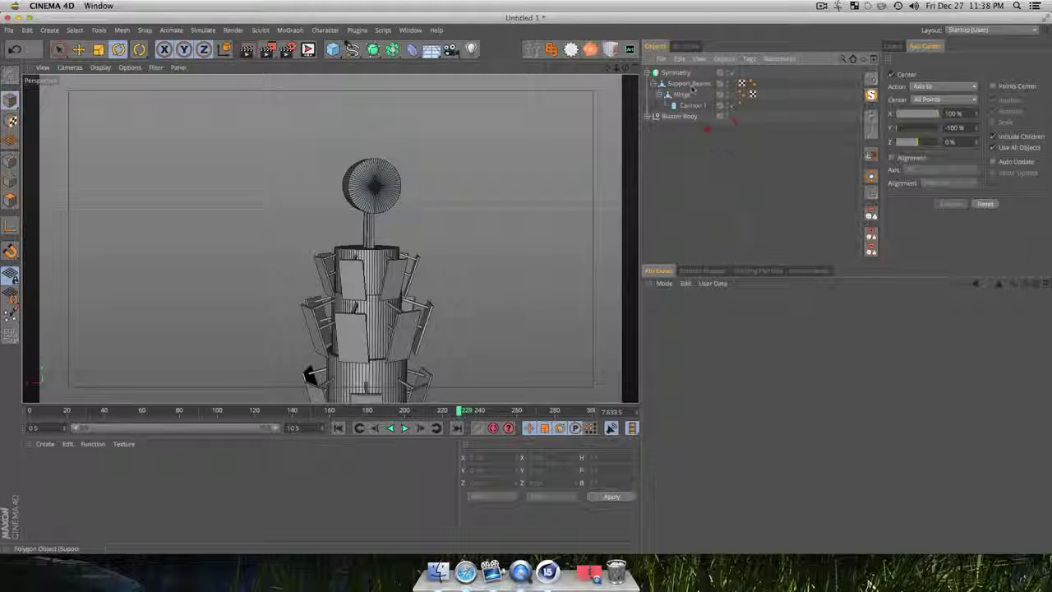
# Disable the Symmetry object so only the original cannon half shows, and view its open side up close
pyautogui.click(697, 95)
pyautogui.click(686, 97)
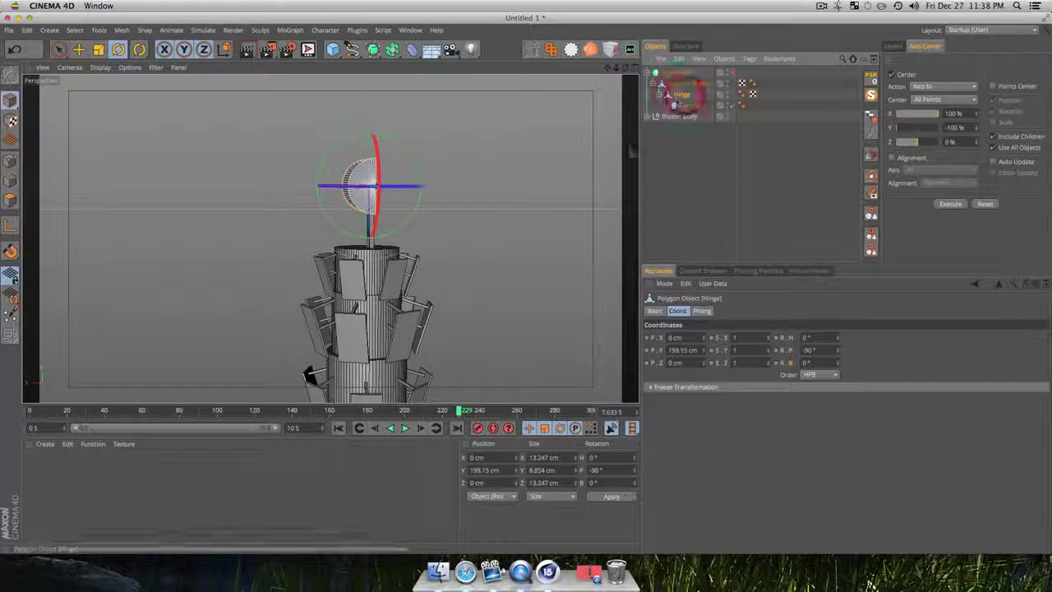
pyautogui.click(698, 176)
pyautogui.press('3')
pyautogui.moveTo(367, 197); pyautogui.dragTo(298, 200)
pyautogui.scroll(5, 352, 201)
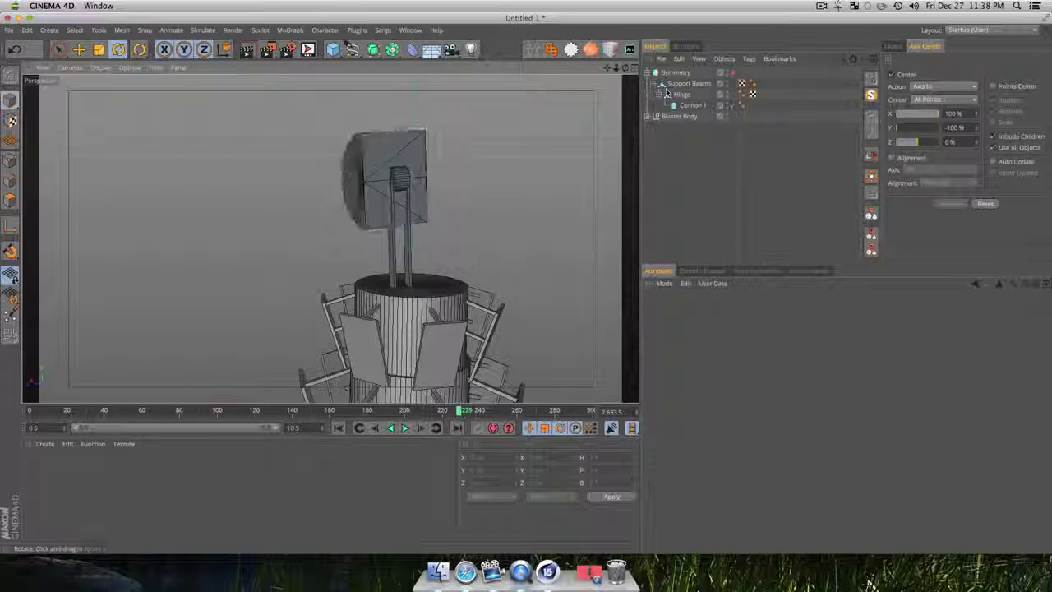
pyautogui.click(699, 104)
pyautogui.press('3')
pyautogui.moveTo(448, 182)
pyautogui.mouseDown()
pyautogui.moveTo(505, 206)
pyautogui.moveTo(451, 197)
pyautogui.mouseUp()
pyautogui.keyDown('super'); pyautogui.click(719, 160); pyautogui.keyUp('super')
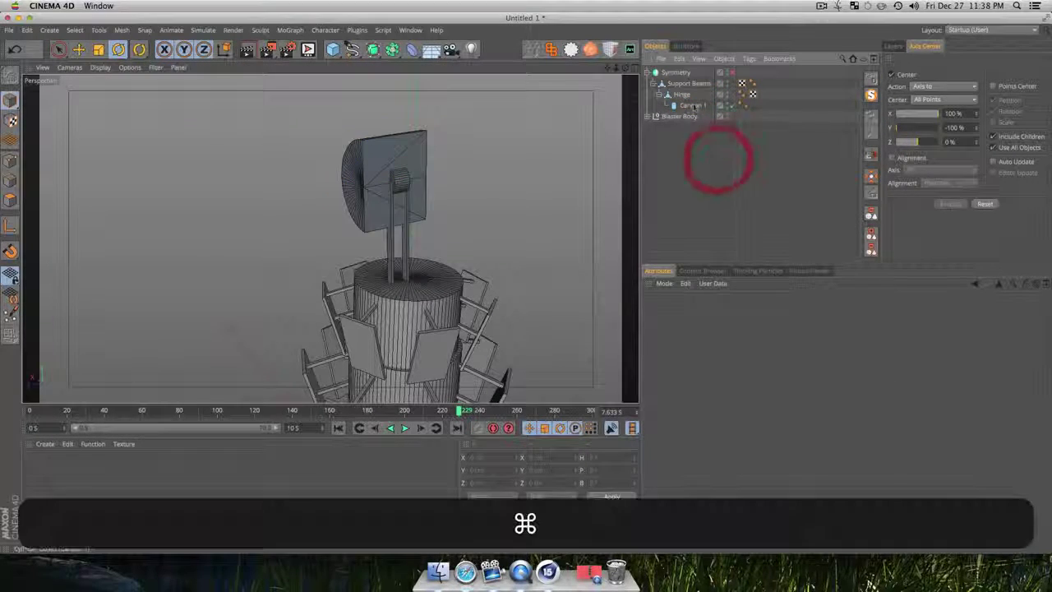
# Duplicate Cannon 1 as its own child, delete the copy's keyframes and reset its position, scale and rotation
pyautogui.keyDown('super'); pyautogui.click(698, 107); pyautogui.keyUp('super')
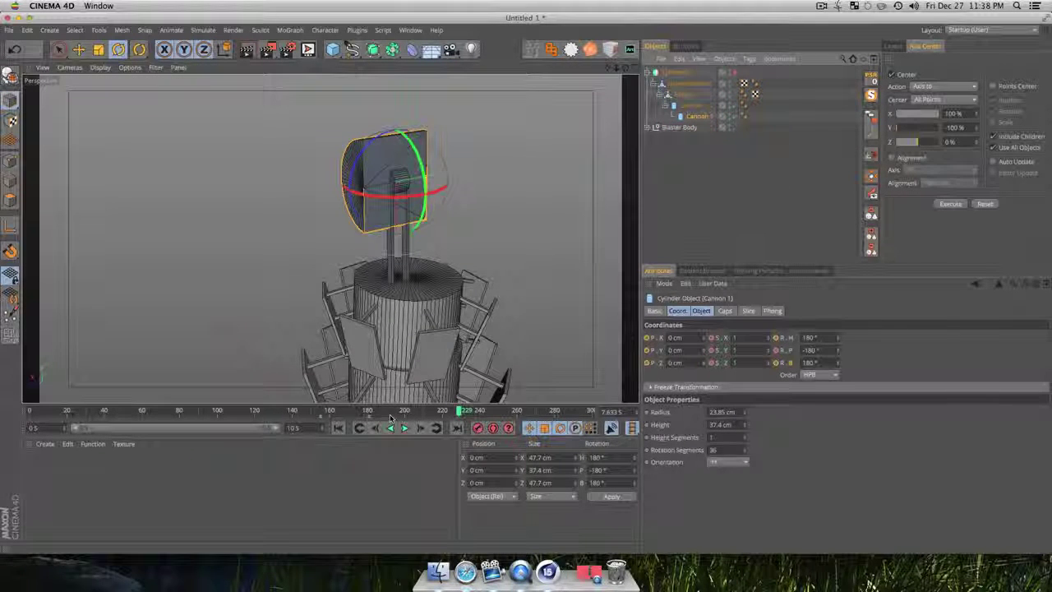
pyautogui.moveTo(391, 417); pyautogui.dragTo(296, 416)
pyautogui.press('BackSpace')
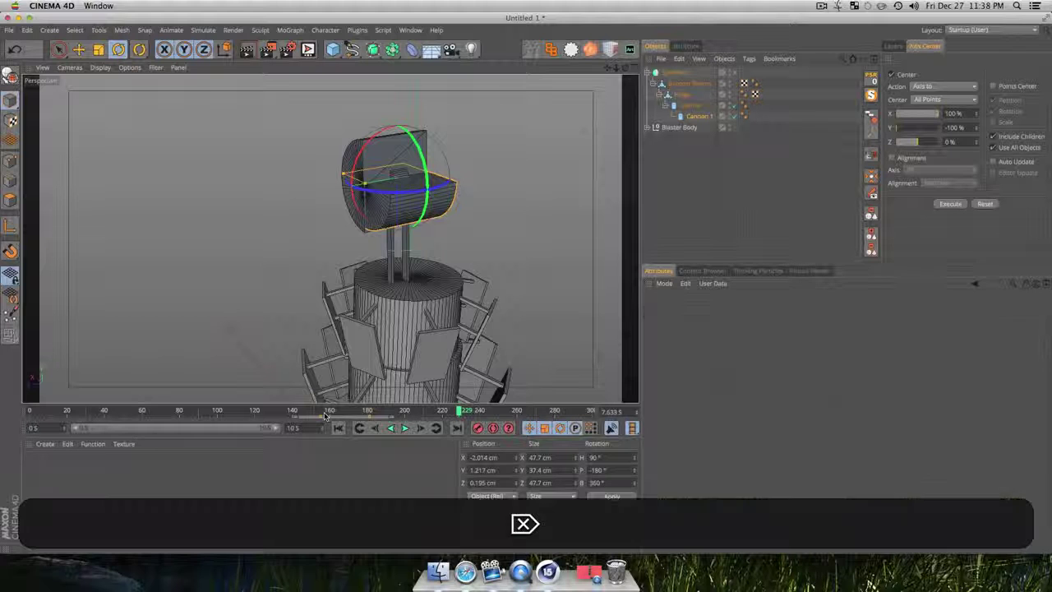
pyautogui.click(703, 119)
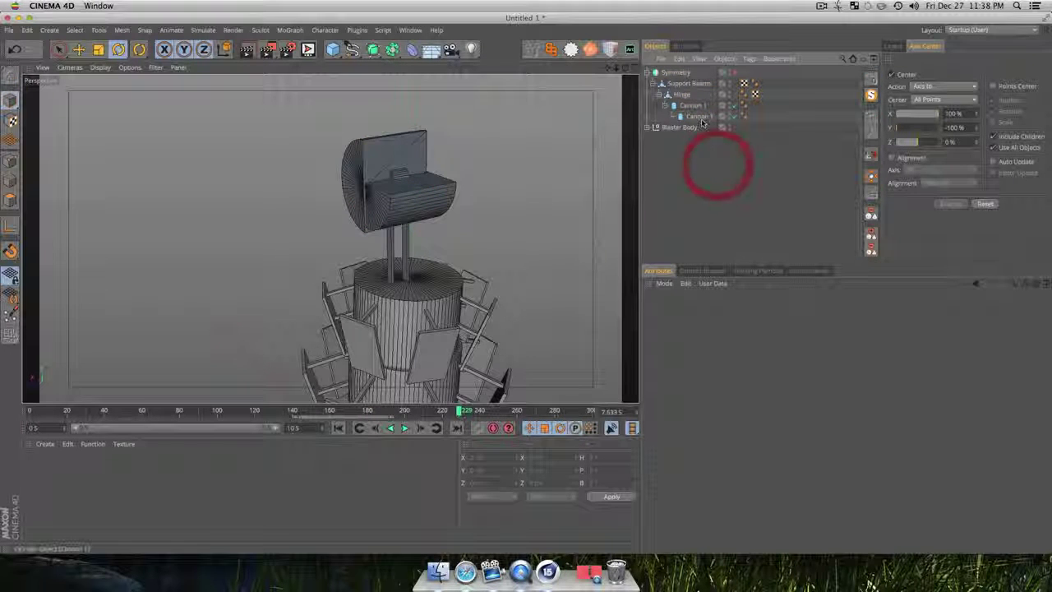
pyautogui.moveTo(426, 165); pyautogui.dragTo(429, 189)
pyautogui.click(869, 79)
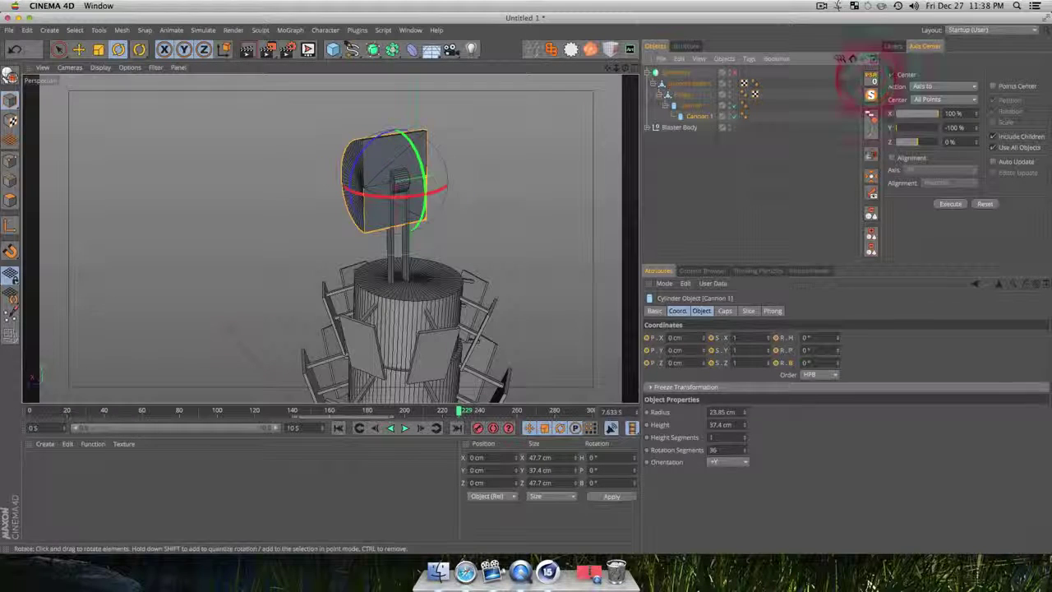
# Scale the nested cannon copy to about 18.2 cm radius and 28.6 cm height, and shift it to about Y -14 cm
pyautogui.press('t')
pyautogui.moveTo(537, 153); pyautogui.dragTo(457, 183)
pyautogui.moveTo(458, 411); pyautogui.dragTo(362, 414)
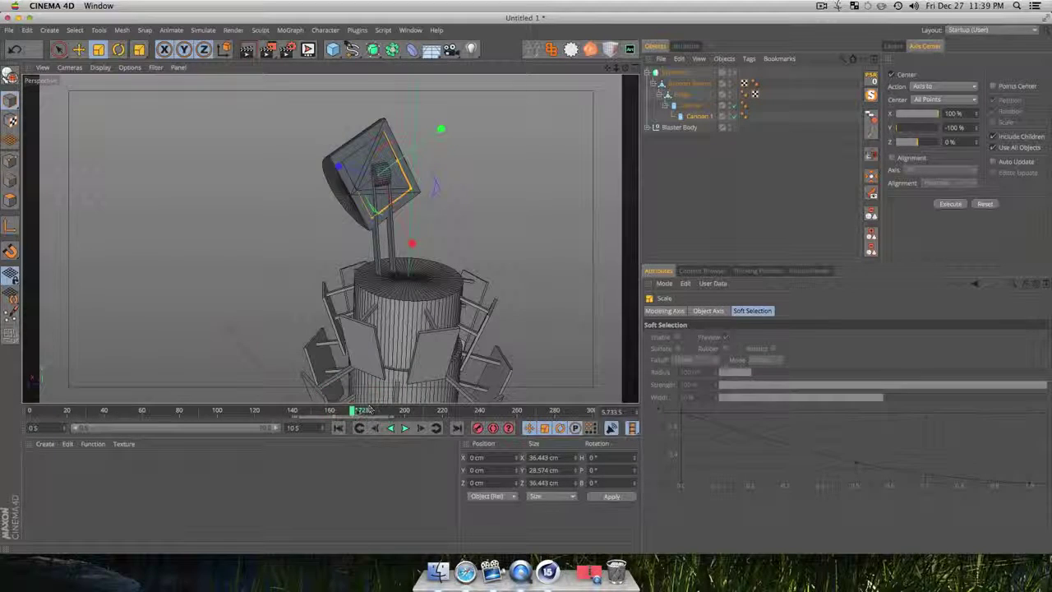
pyautogui.press('e')
pyautogui.moveTo(447, 153); pyautogui.dragTo(426, 159)
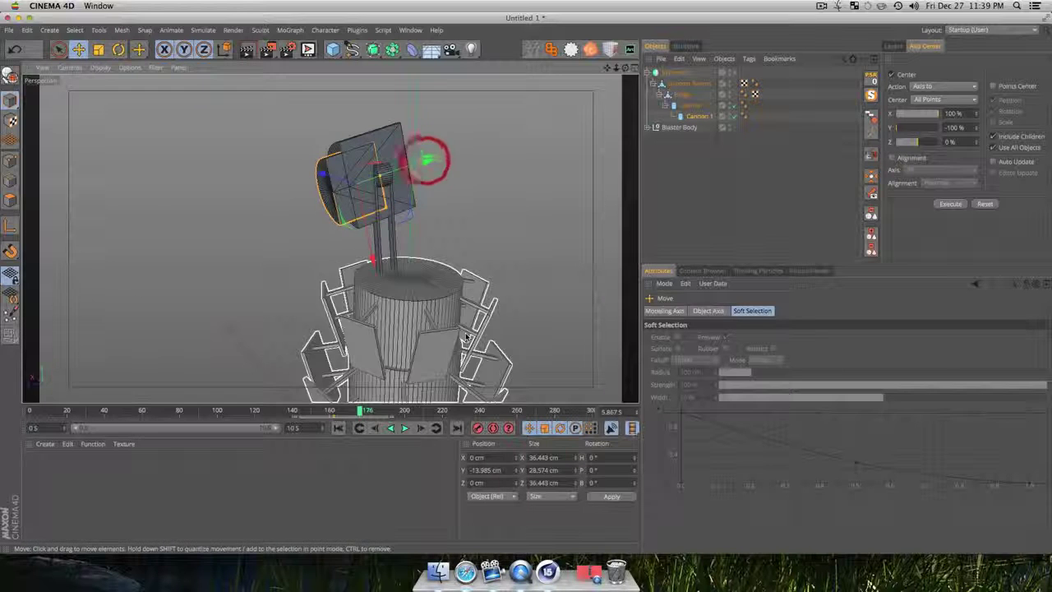
# Duplicate the smaller inner cannon as its own child and delete the new copy's keyframes
pyautogui.click(705, 164)
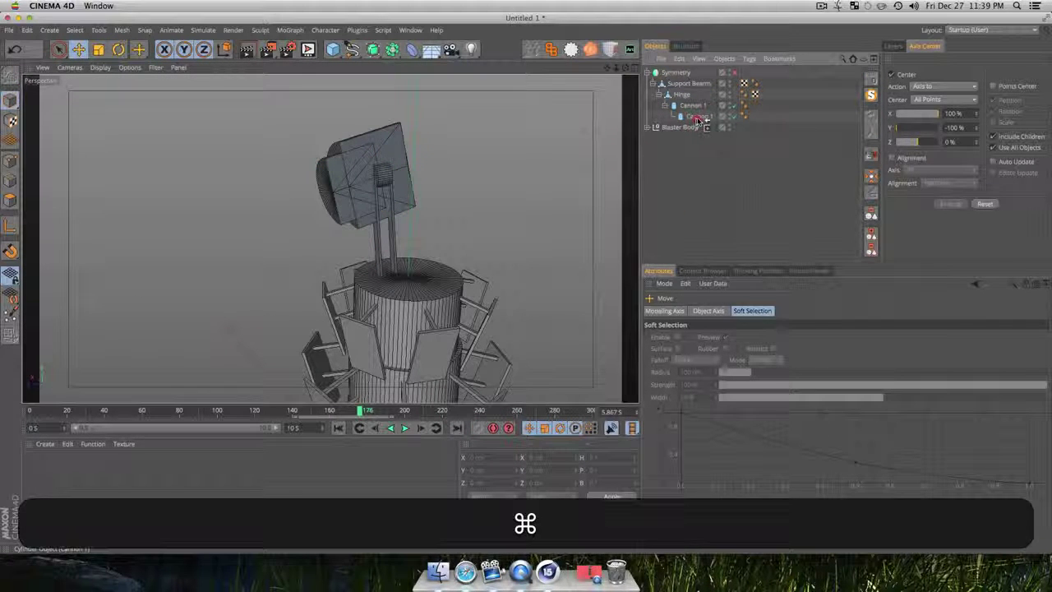
pyautogui.keyDown('super'); pyautogui.moveTo(697, 116); pyautogui.dragTo(698, 118); pyautogui.keyUp('super')
pyautogui.click(708, 128)
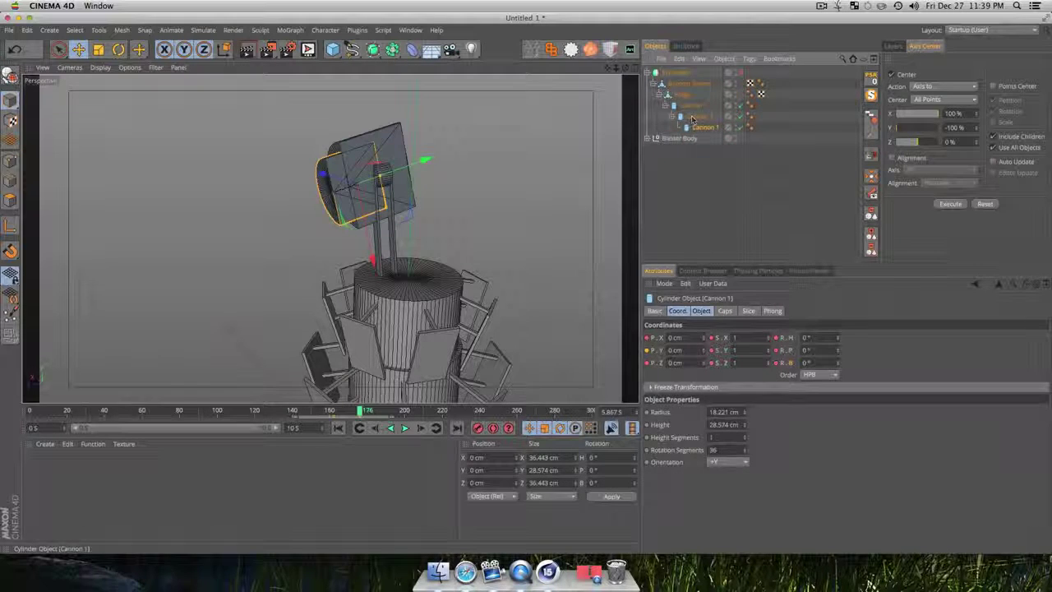
pyautogui.moveTo(366, 410); pyautogui.dragTo(267, 434)
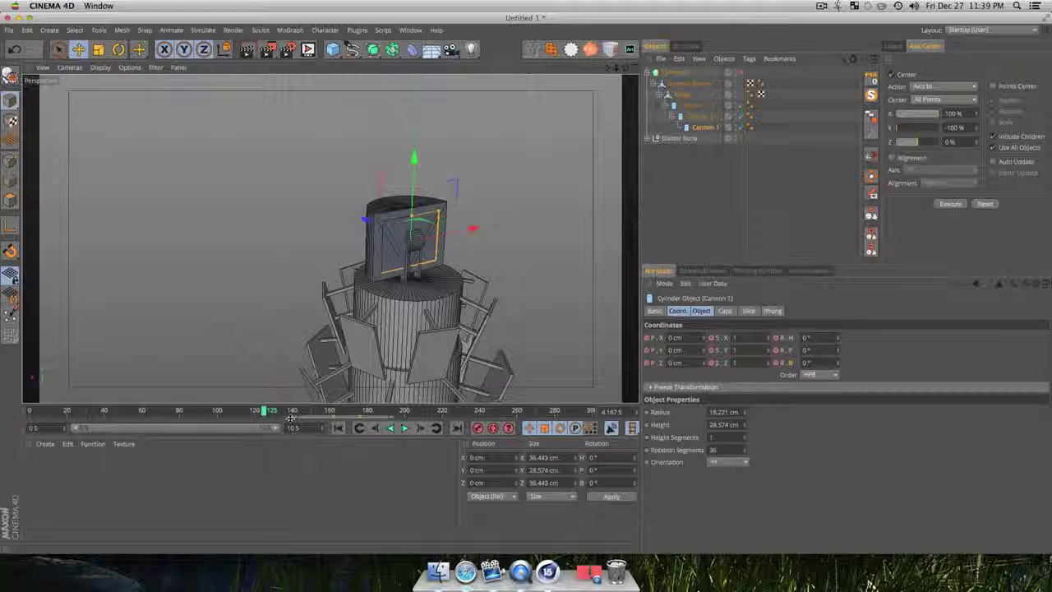
pyautogui.moveTo(385, 420); pyautogui.dragTo(395, 417)
pyautogui.press('Delete')
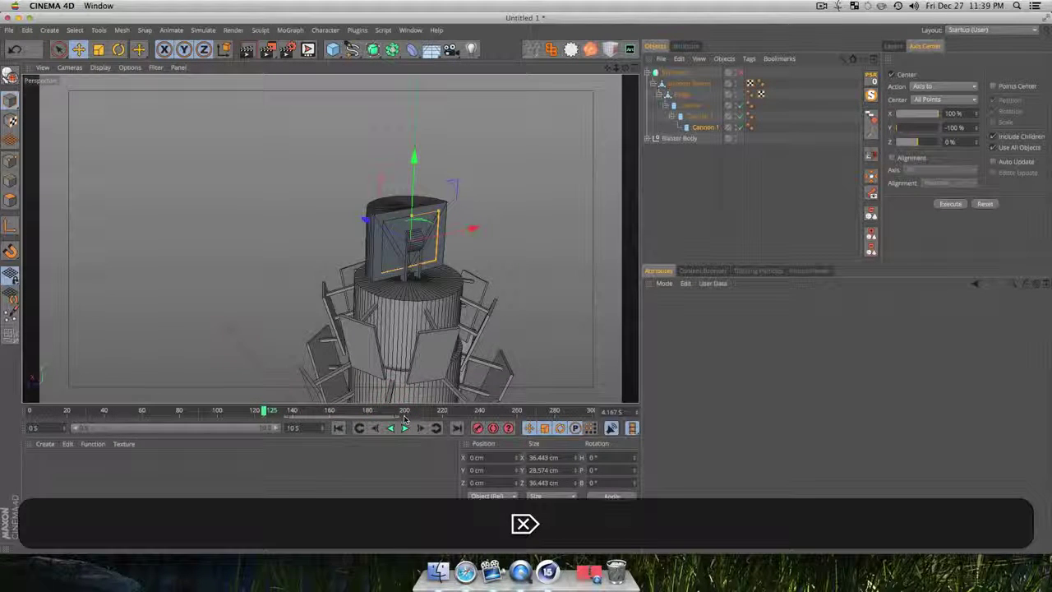
# Scale the innermost cannon copy to about 14.6 cm radius and 22.9 cm height, and record its starting keyframe at frame 171
pyautogui.moveTo(263, 410); pyautogui.dragTo(346, 410)
pyautogui.press('t')
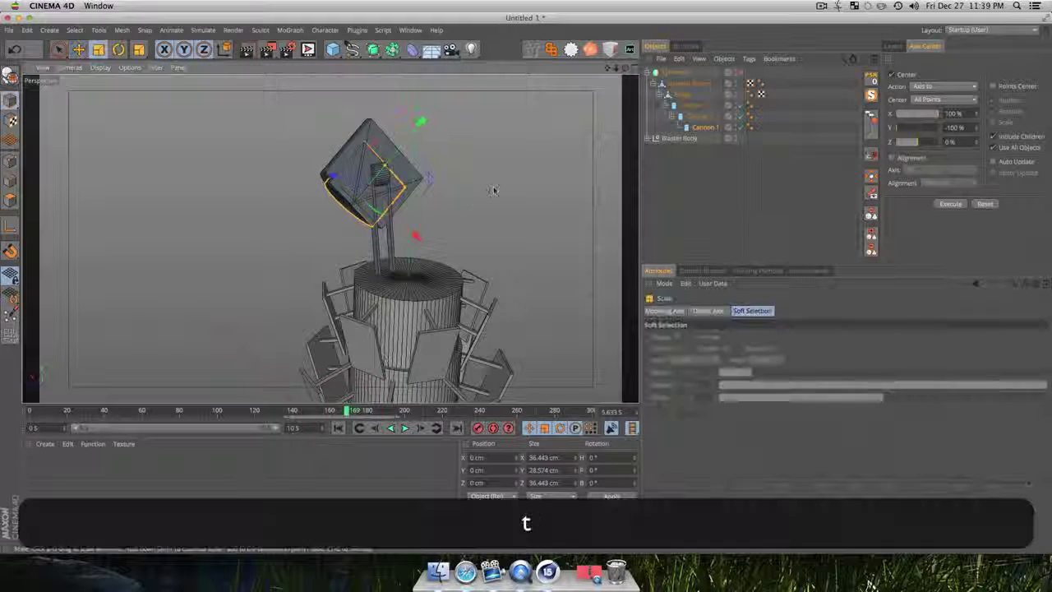
pyautogui.moveTo(457, 203); pyautogui.dragTo(426, 207)
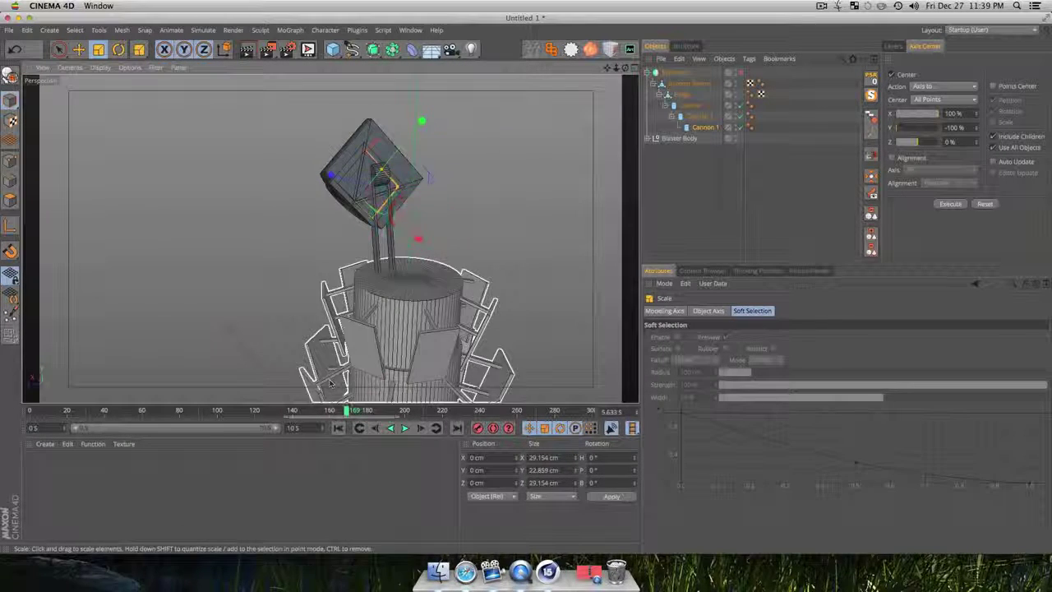
pyautogui.moveTo(347, 409); pyautogui.dragTo(344, 410)
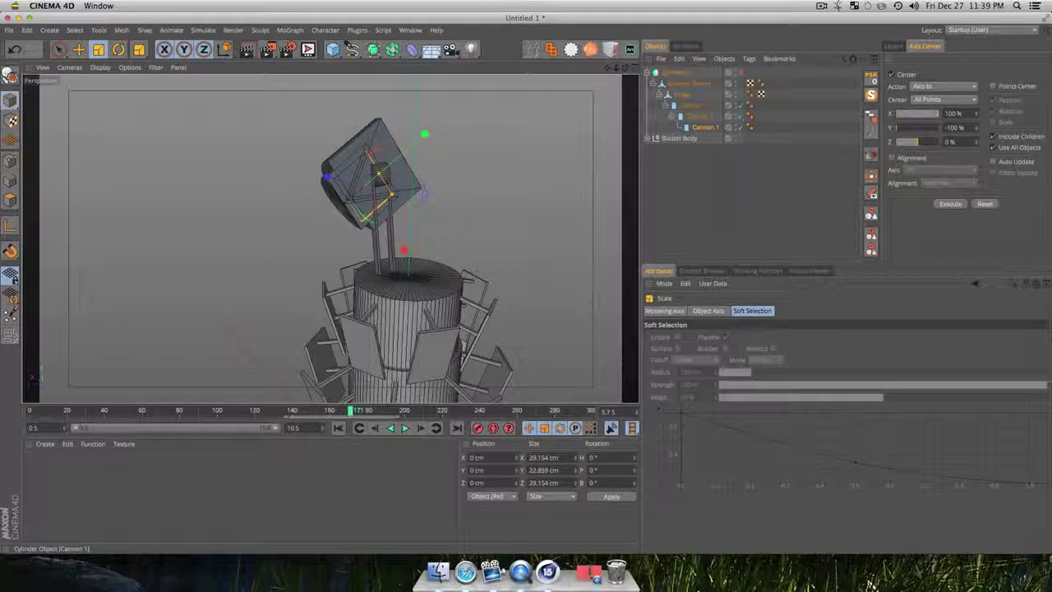
pyautogui.click(708, 127)
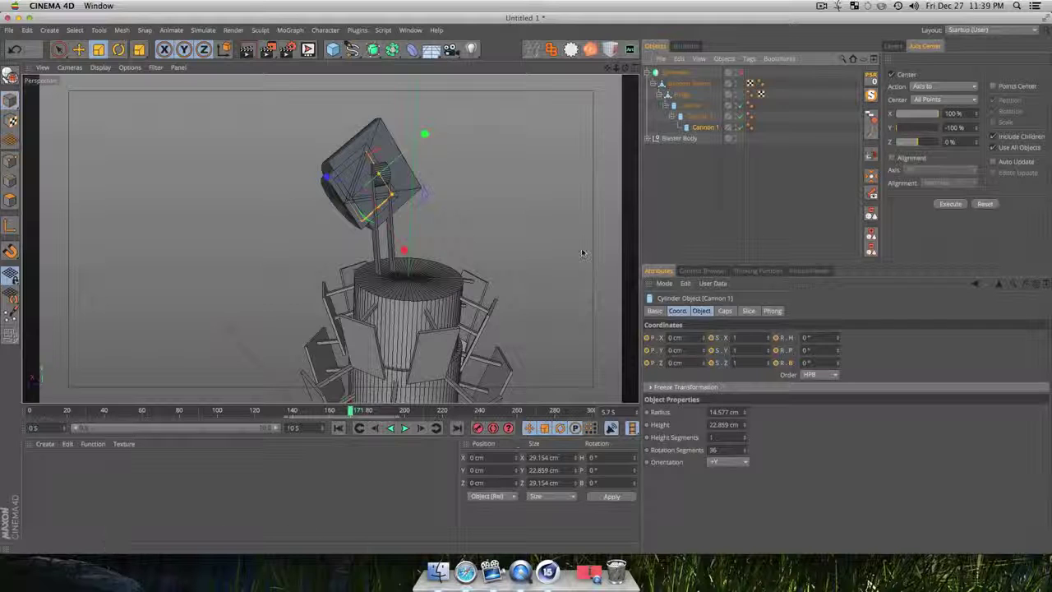
pyautogui.click(480, 428)
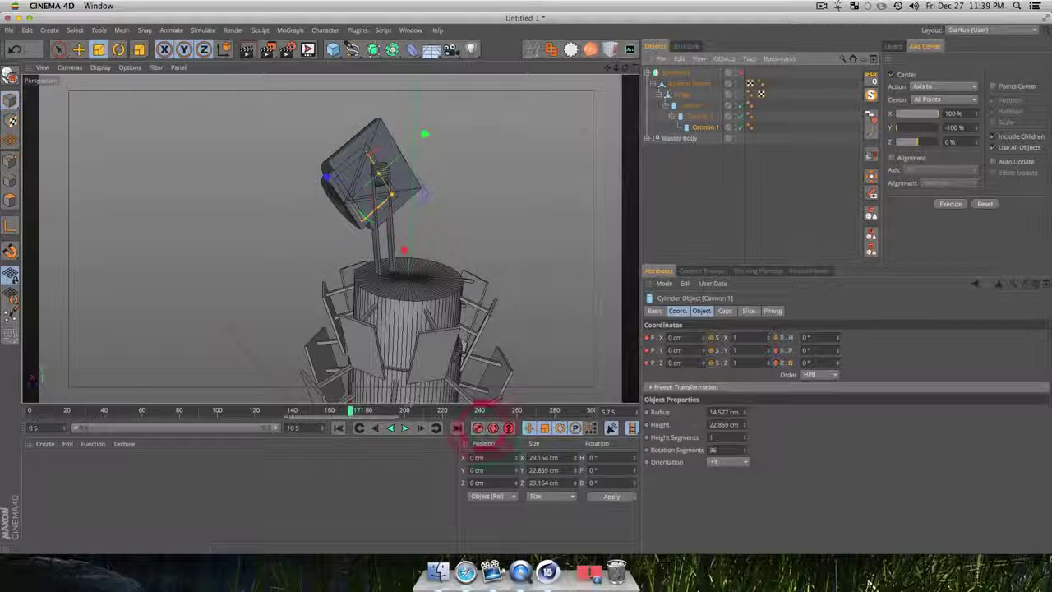
# At frame 191, slide the innermost cannon out along its axis to about Y -10.9 cm
pyautogui.click(388, 412)
pyautogui.press('e')
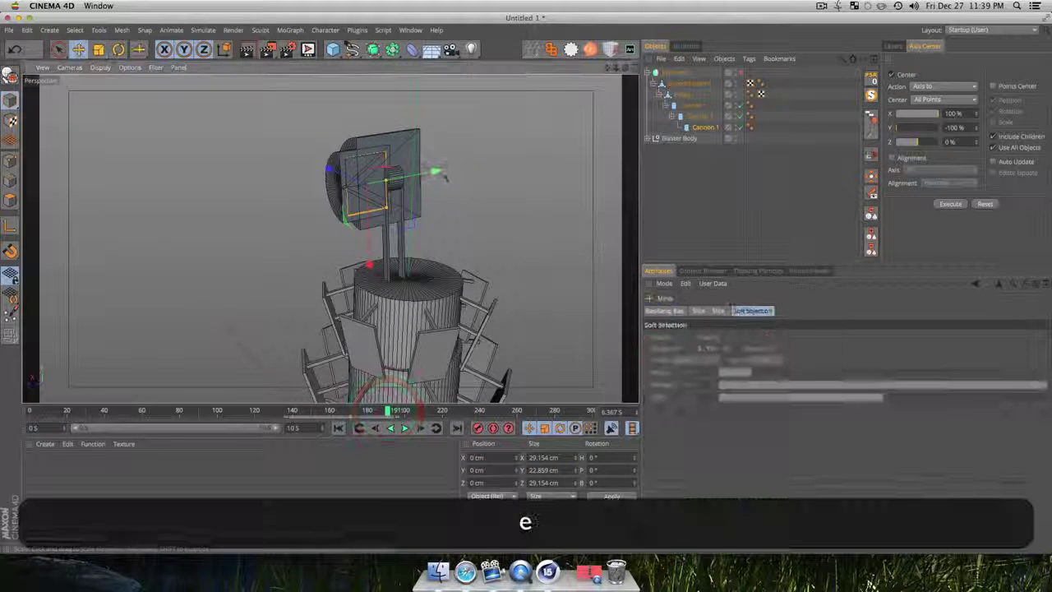
pyautogui.moveTo(438, 171)
pyautogui.mouseDown()
pyautogui.moveTo(457, 177)
pyautogui.moveTo(424, 202)
pyautogui.moveTo(435, 188)
pyautogui.mouseUp()
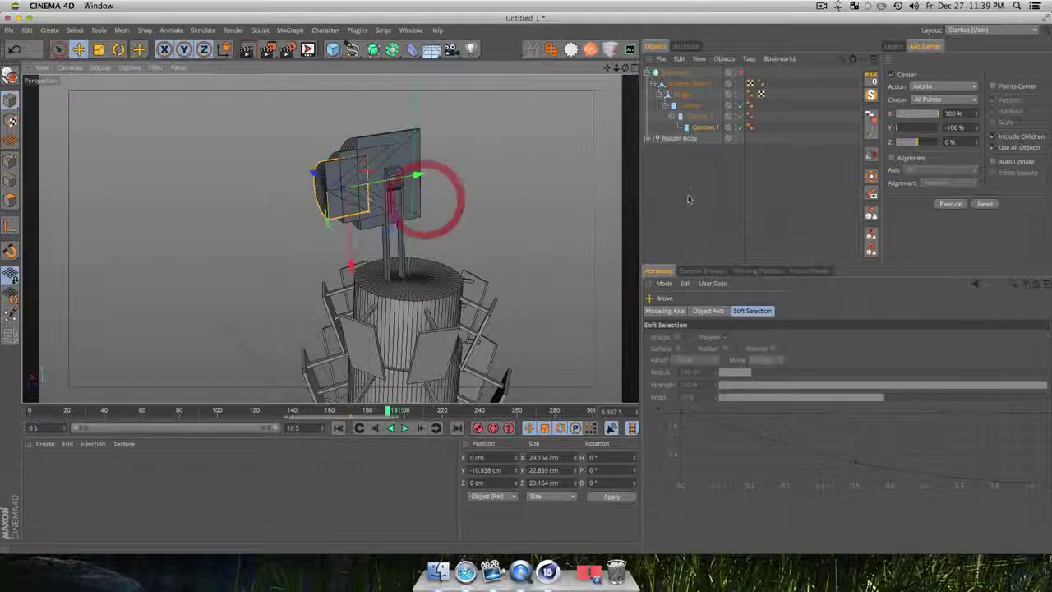
pyautogui.click(688, 188)
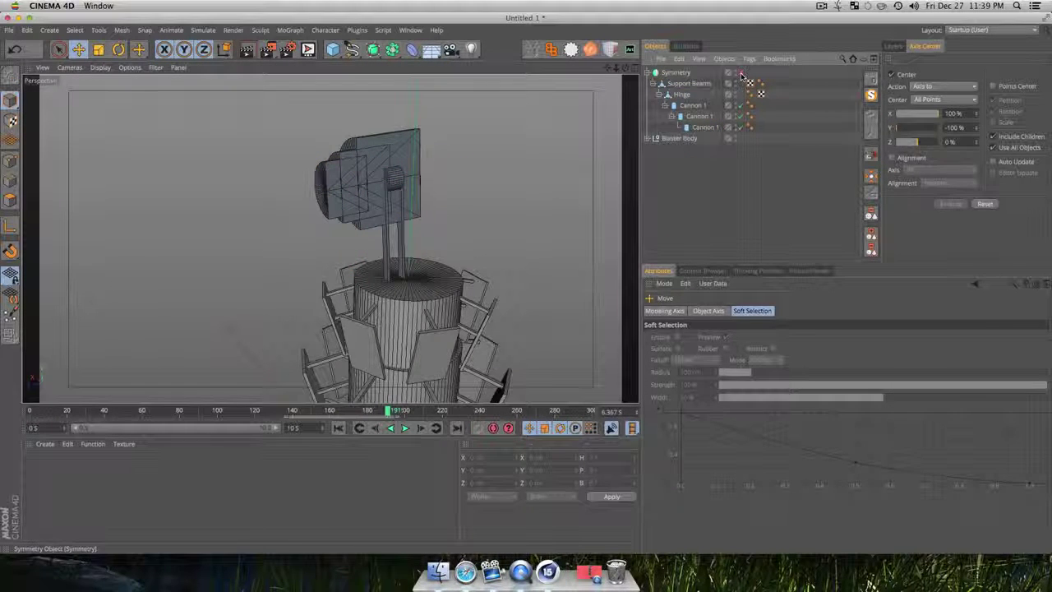
# Re-enable the Symmetry object and view the mirrored cannon from its front
pyautogui.click(742, 75)
pyautogui.press('3')
pyautogui.moveTo(401, 272); pyautogui.dragTo(475, 206)
pyautogui.scroll(-3, 375, 275)
pyautogui.press('3')
# Switch to QuickTime Player, examine the extended cannon at 00:05 in the Blaster Canon reference video, and minimize it
pyautogui.click(590, 573)
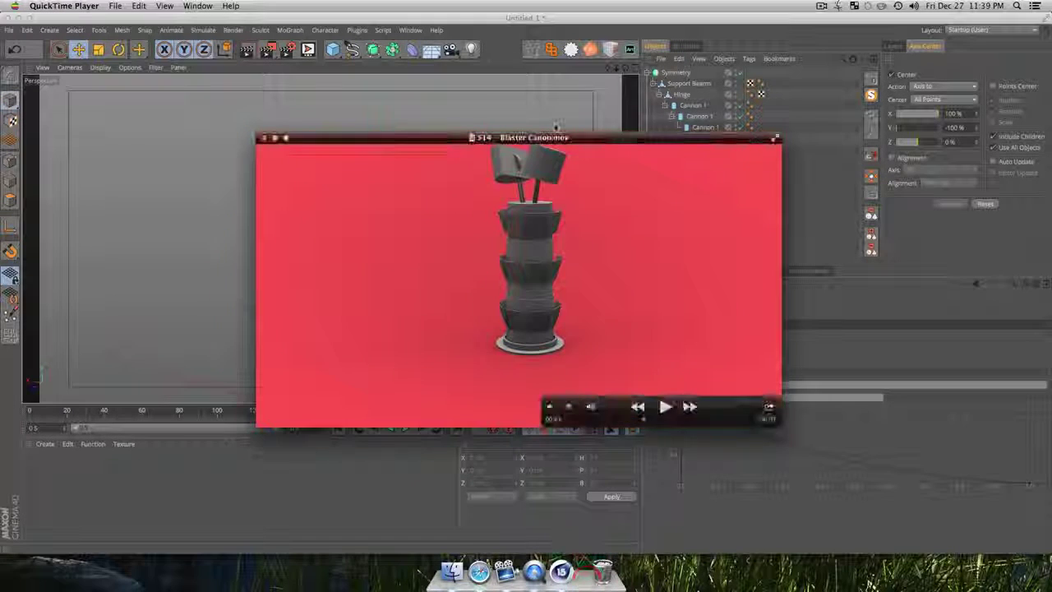
pyautogui.moveTo(666, 420); pyautogui.dragTo(678, 424)
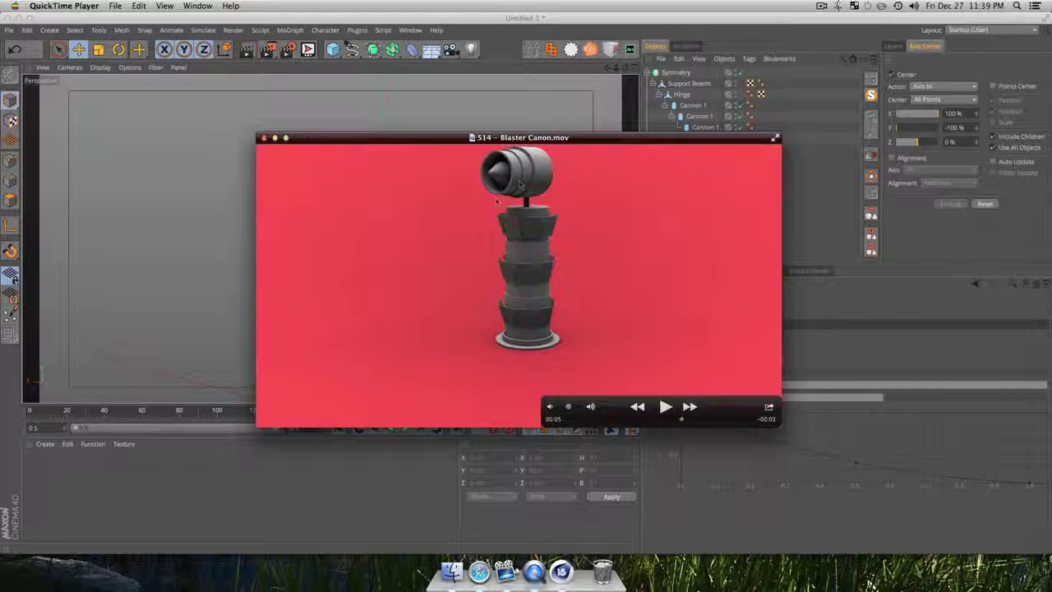
pyautogui.doubleClick(325, 141)
pyautogui.click(684, 209)
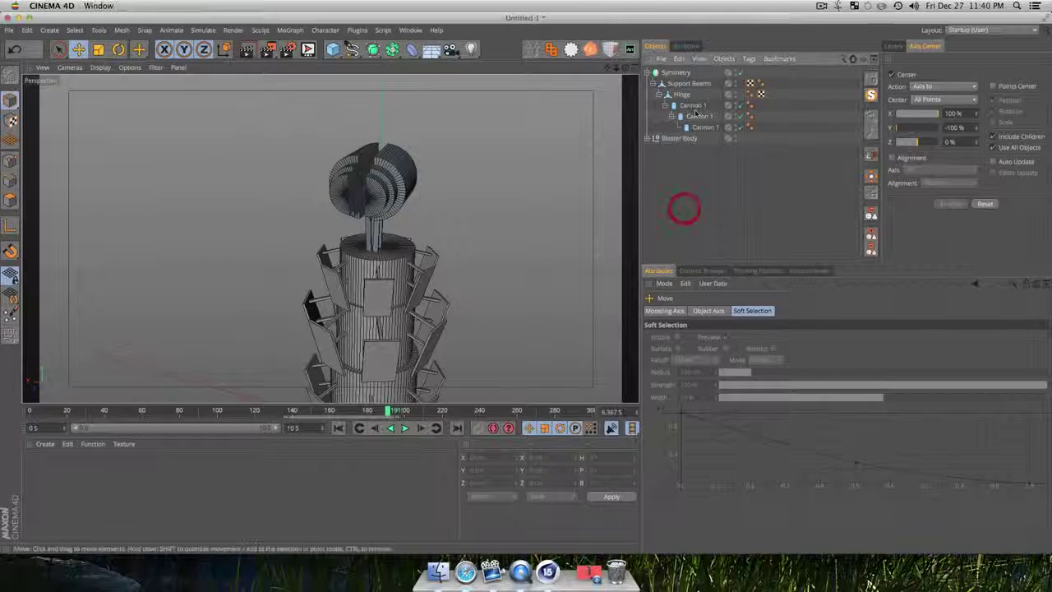
# Collapse the Symmetry hierarchy and add a Boole object and a 200 cm cube to the scene
pyautogui.press('3')
pyautogui.moveTo(323, 306); pyautogui.dragTo(326, 261)
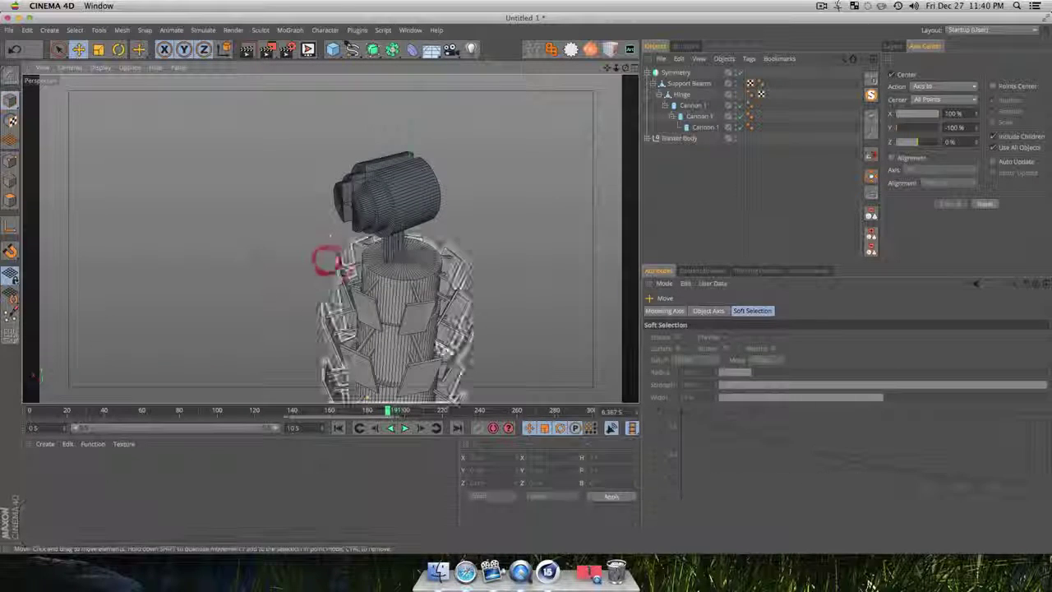
pyautogui.click(677, 72)
pyautogui.click(649, 73)
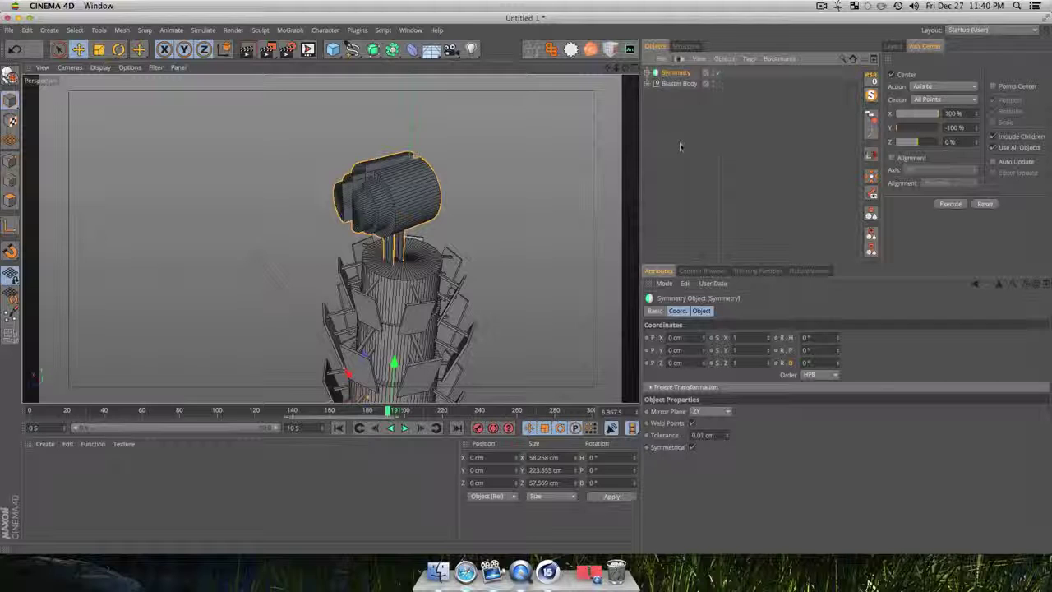
pyautogui.click(393, 50)
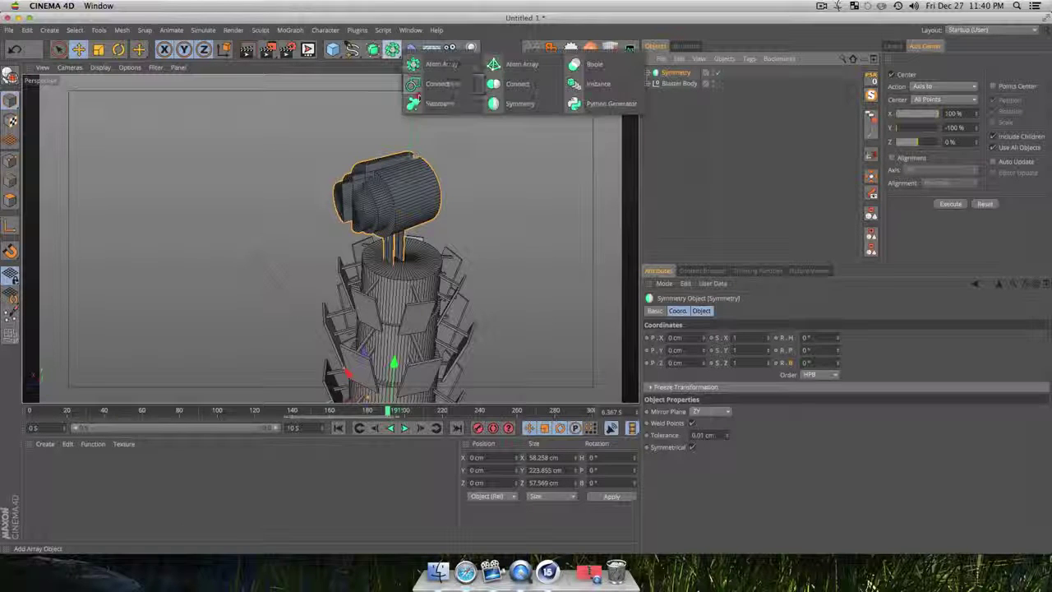
pyautogui.click(578, 66)
pyautogui.click(335, 50)
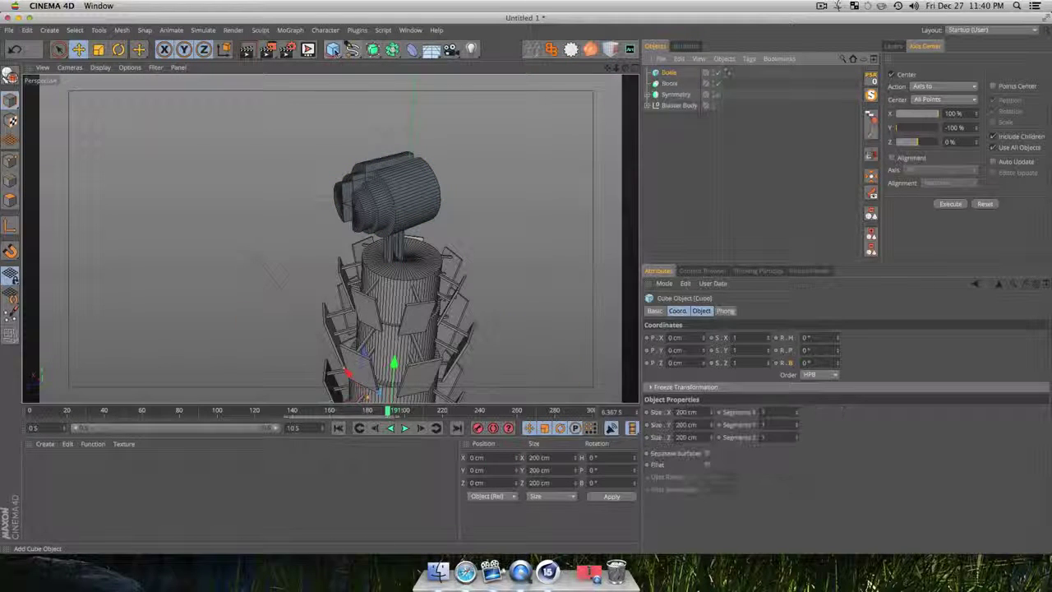
# Raise the cube to about Y 71 cm so it encloses the tower body up to near its top
pyautogui.moveTo(442, 257); pyautogui.dragTo(451, 144)
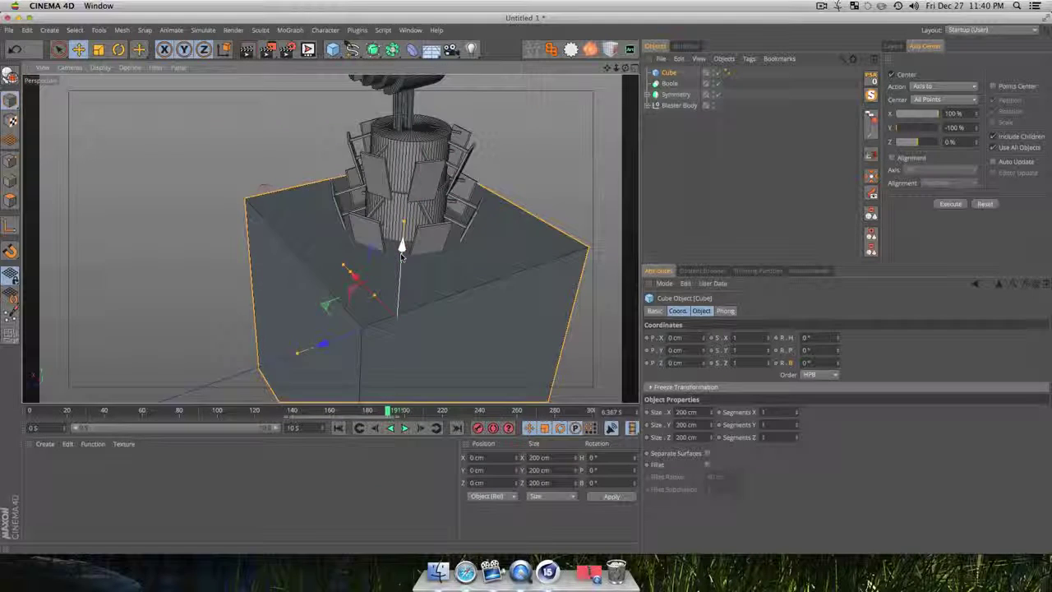
pyautogui.moveTo(402, 245); pyautogui.dragTo(421, 290)
pyautogui.moveTo(391, 196); pyautogui.dragTo(388, 184)
pyautogui.click(679, 162)
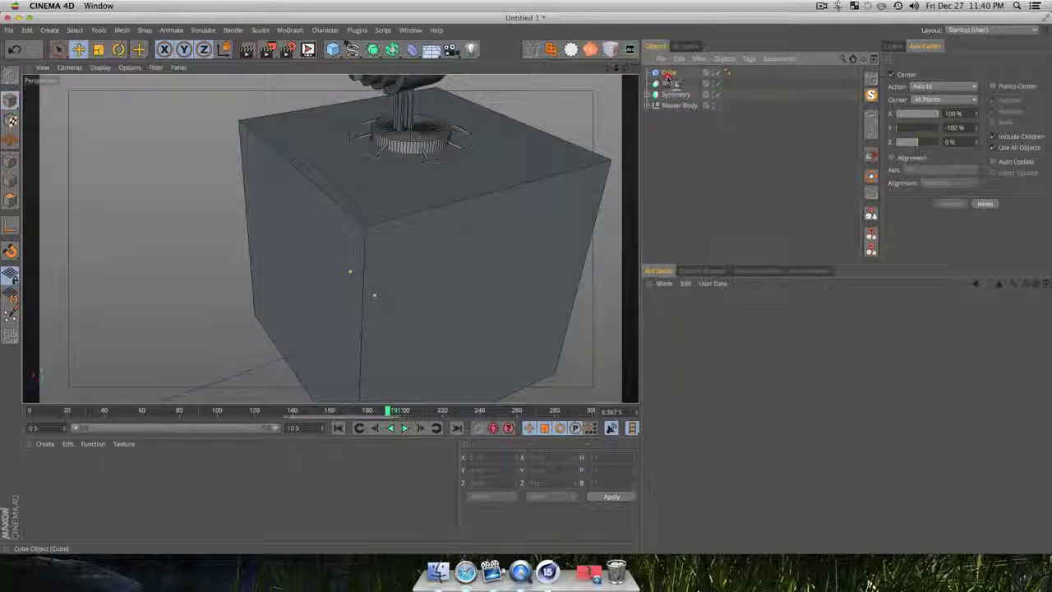
# Nest the Symmetry object and the cube inside the Boole, with Symmetry above the cube
pyautogui.click(668, 76)
pyautogui.moveTo(671, 74); pyautogui.dragTo(670, 72)
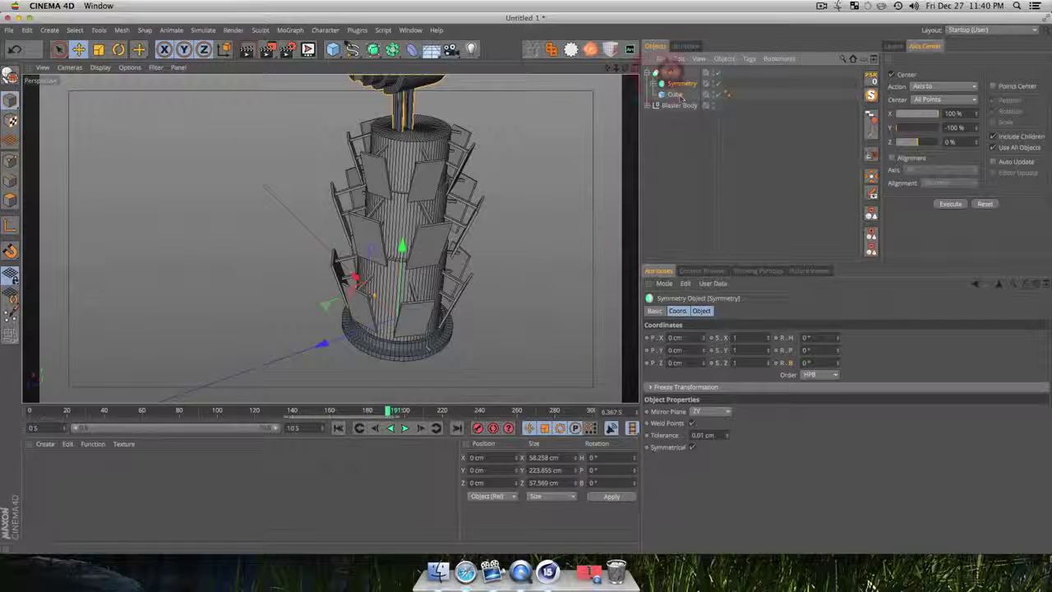
pyautogui.click(695, 186)
# At frame 61, raise the Boole's cube slightly so it covers the exposed rim of the retracted cannon
pyautogui.press('3')
pyautogui.moveTo(413, 212); pyautogui.dragTo(489, 155)
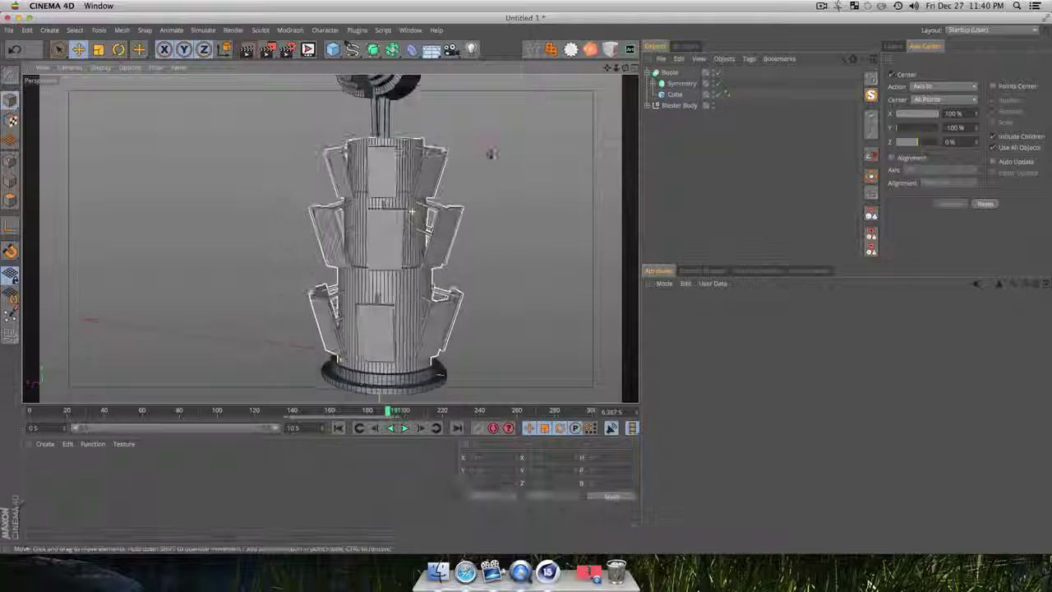
pyautogui.press('1')
pyautogui.moveTo(435, 174); pyautogui.dragTo(430, 228)
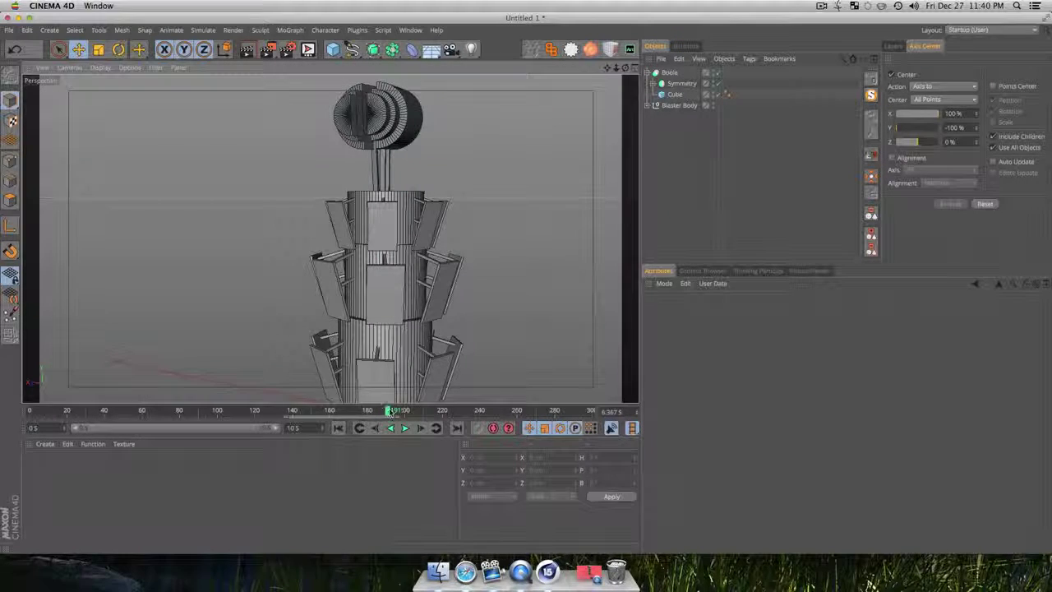
pyautogui.moveTo(388, 411); pyautogui.dragTo(176, 414)
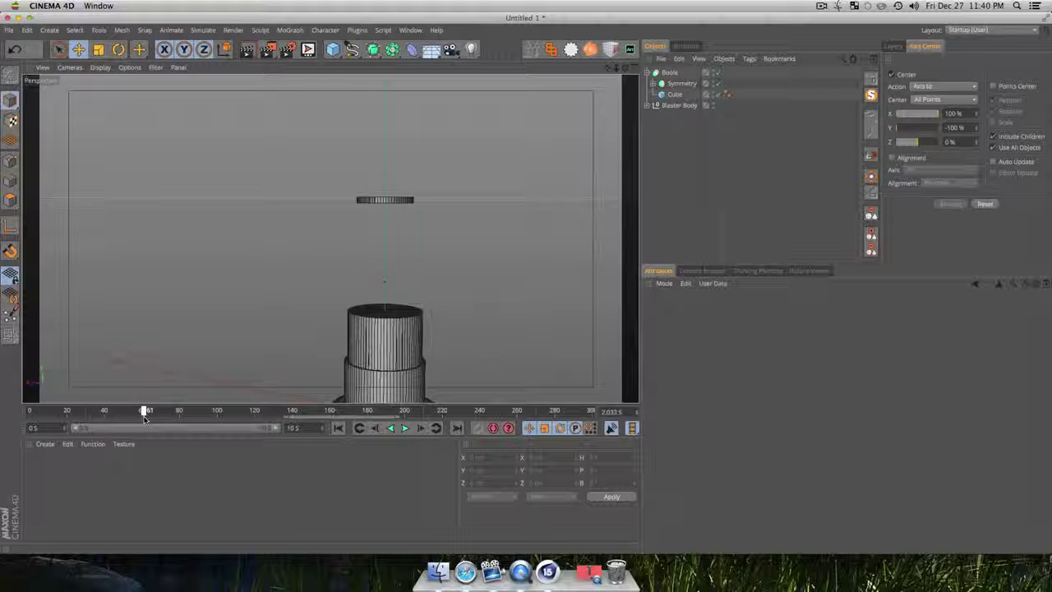
pyautogui.click(422, 230)
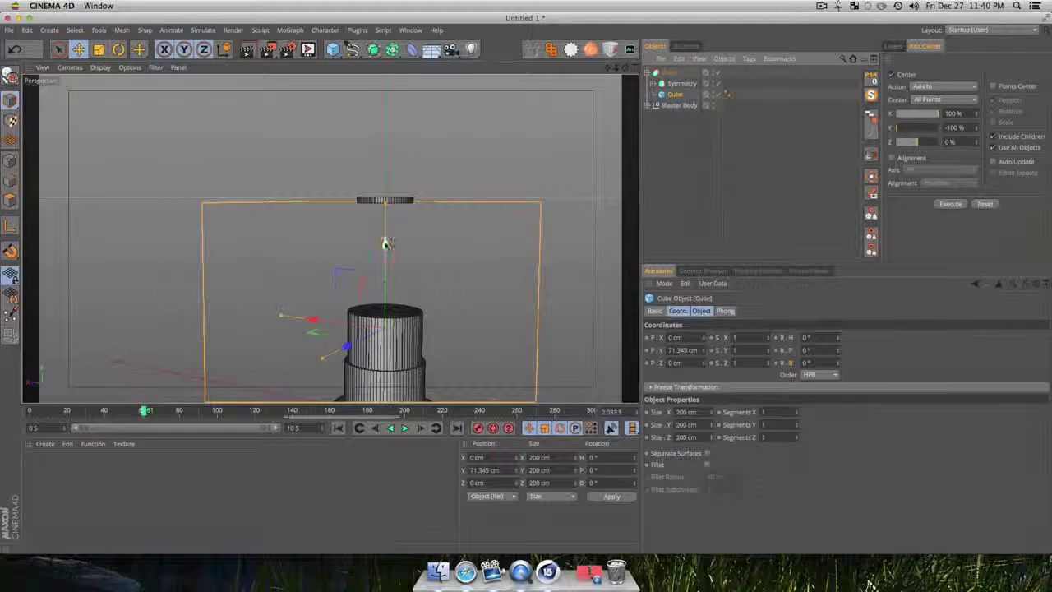
pyautogui.moveTo(385, 243); pyautogui.dragTo(385, 237)
pyautogui.click(707, 129)
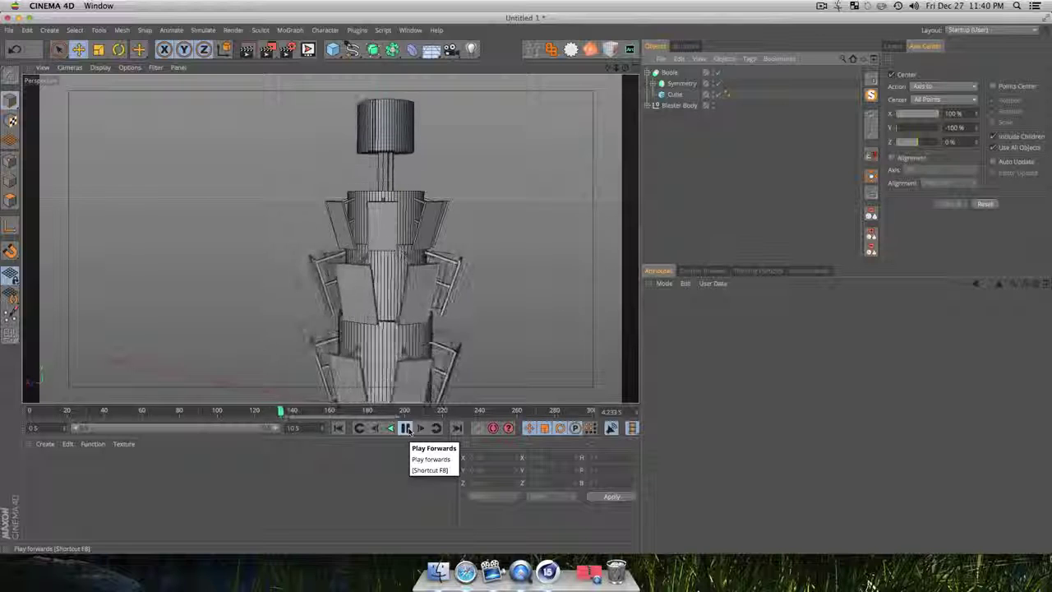
# Play the animation up to frame 142 and render a preview of the whole tower in the viewport
pyautogui.click(406, 428)
pyautogui.scroll(-3, 331, 238)
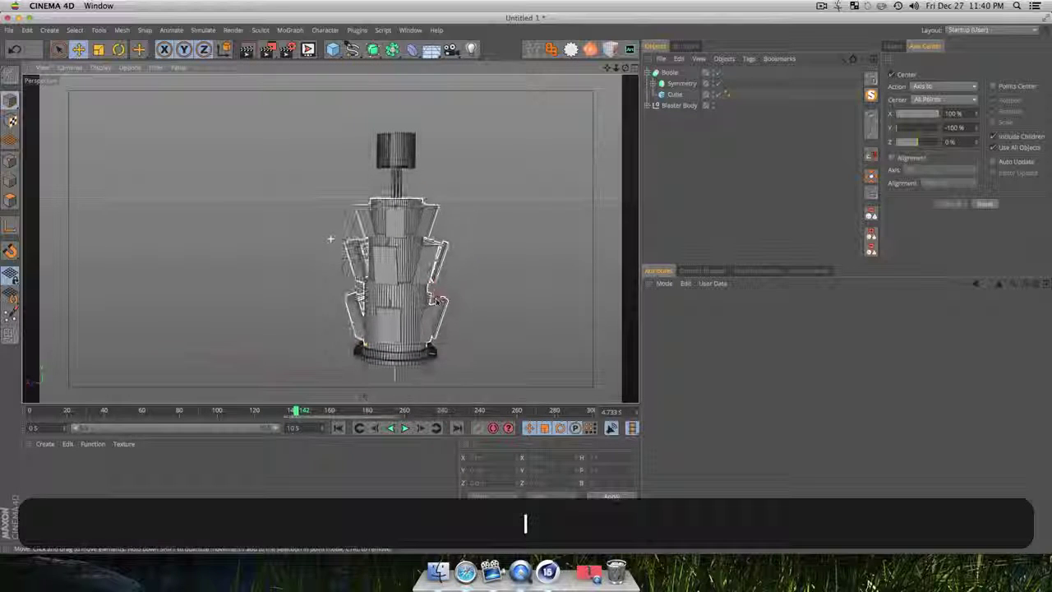
pyautogui.click(436, 300)
pyautogui.press('super+r')
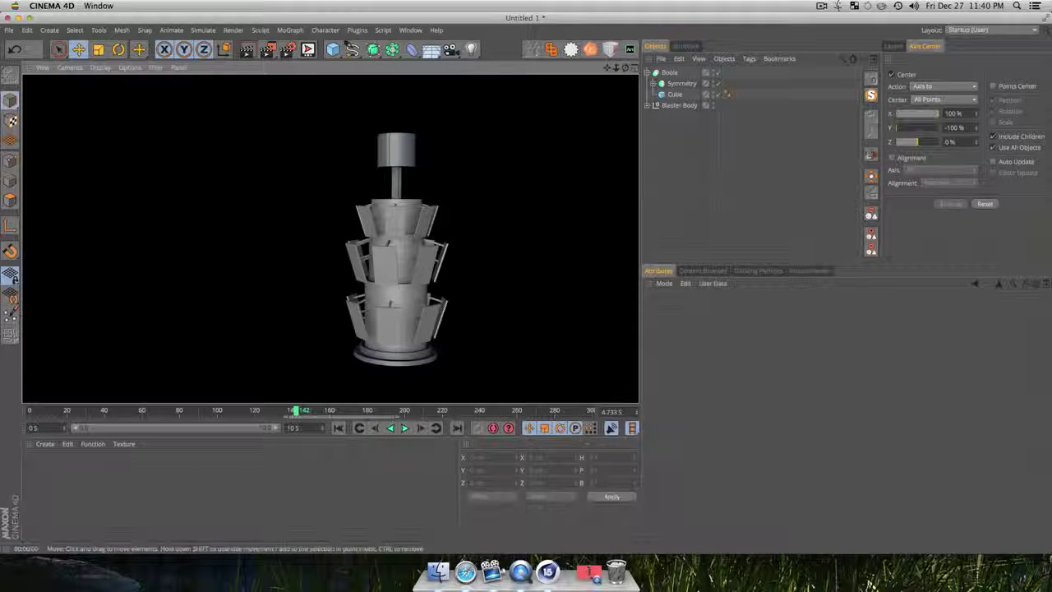
# Play the animation through to frame 235 and examine the cannon's extension from several angles
pyautogui.press('3')
pyautogui.moveTo(409, 221); pyautogui.dragTo(409, 218)
pyautogui.press('1')
pyautogui.moveTo(446, 302)
pyautogui.mouseDown()
pyautogui.moveTo(433, 284)
pyautogui.moveTo(372, 287)
pyautogui.moveTo(369, 302)
pyautogui.moveTo(377, 299)
pyautogui.mouseUp()
pyautogui.press('2')
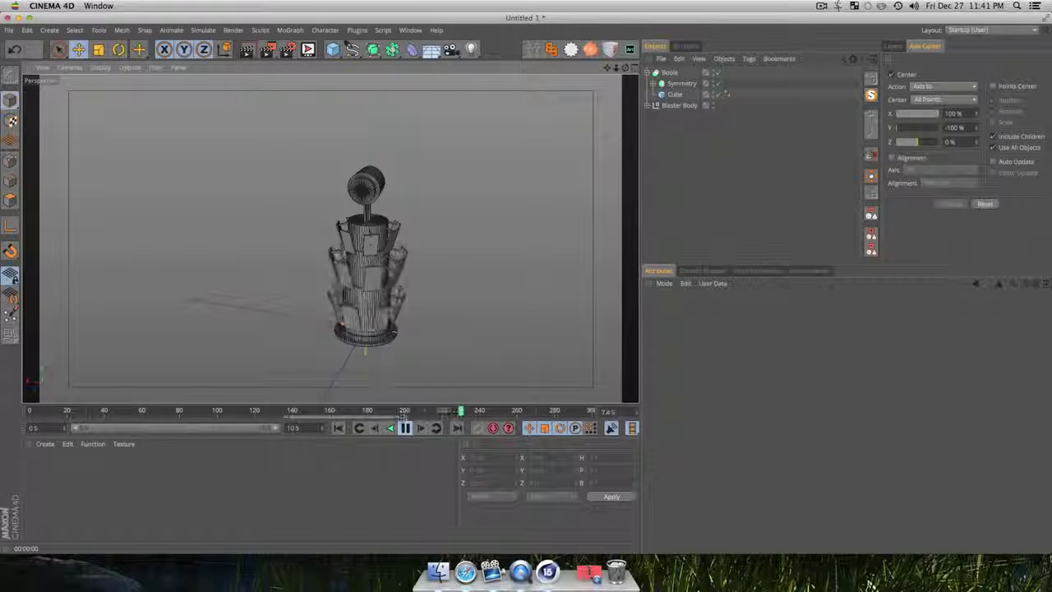
pyautogui.click(406, 427)
pyautogui.press('3')
pyautogui.moveTo(428, 206); pyautogui.dragTo(347, 167)
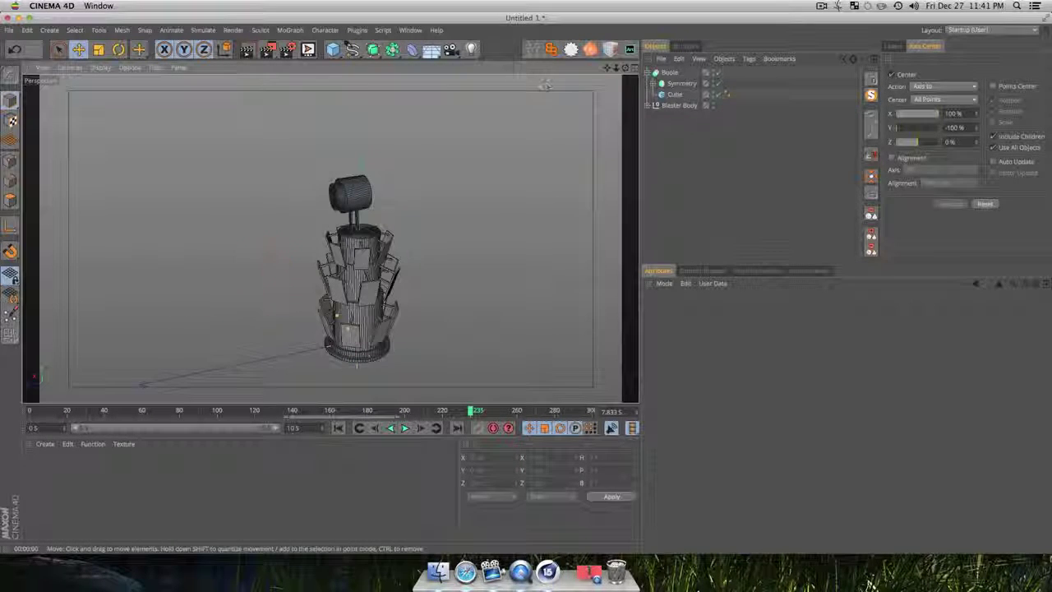
# At frame 213, move the innermost Cannon 1 to about Y -10.3 cm and record a keyframe
pyautogui.click(656, 83)
pyautogui.click(712, 142)
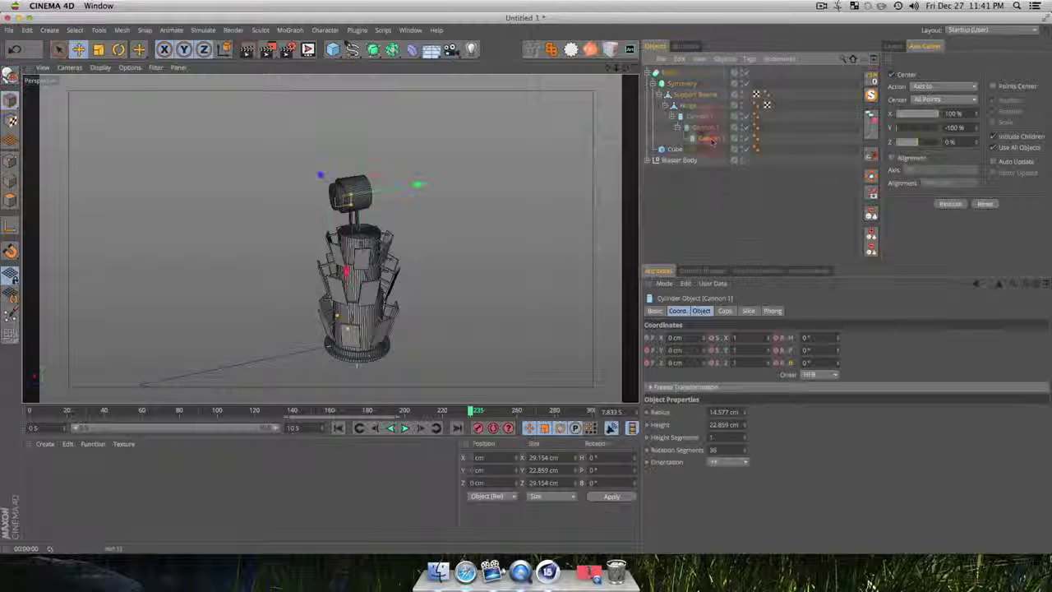
pyautogui.click(428, 413)
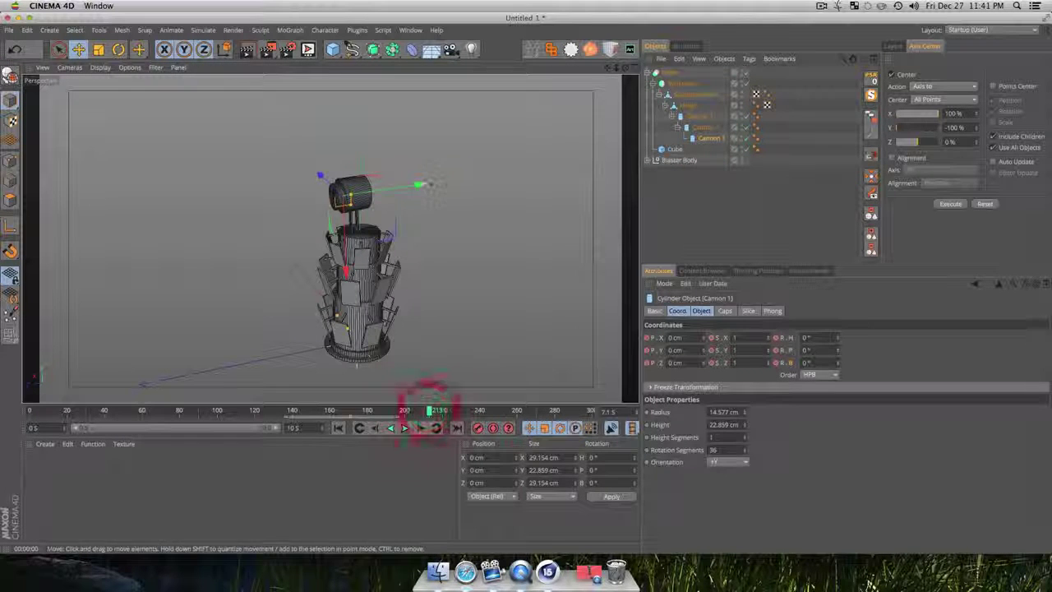
pyautogui.moveTo(421, 187); pyautogui.dragTo(416, 187)
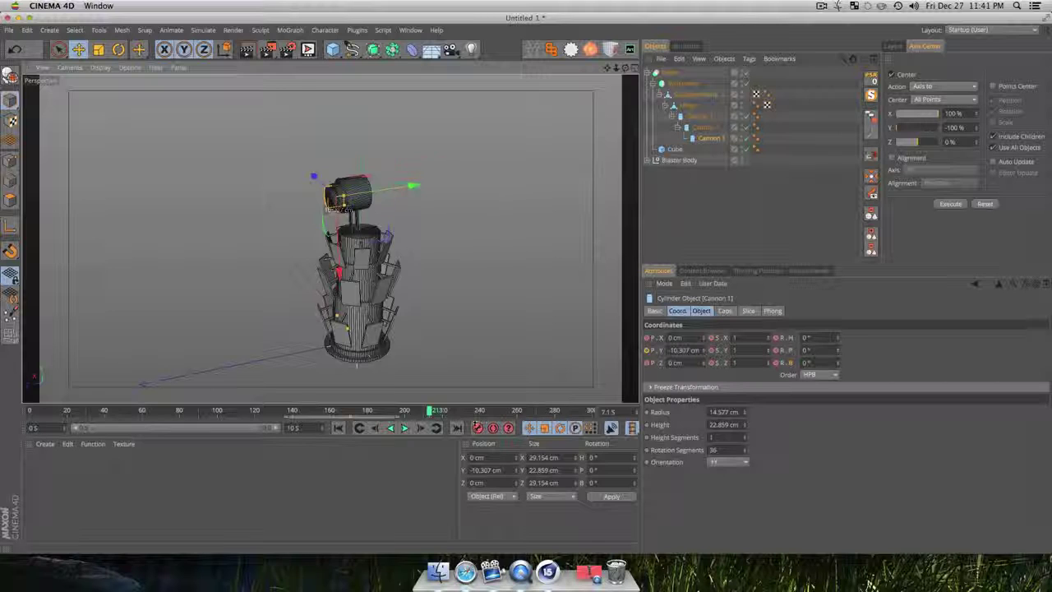
pyautogui.click(720, 216)
# Render a viewport preview of the tower at frame 213 with the cannon segments extended
pyautogui.press('super+r')
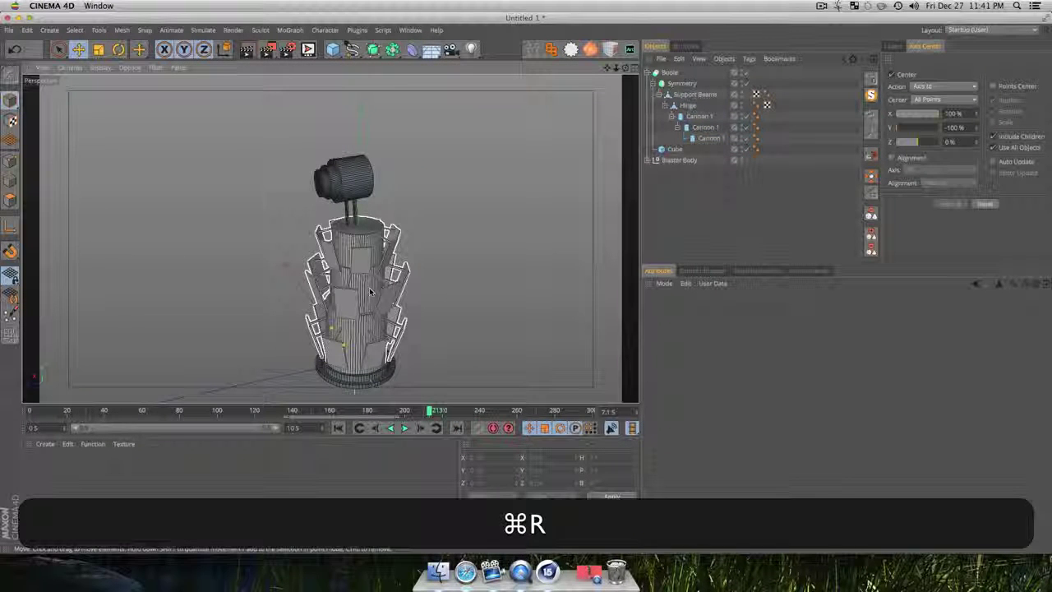
pyautogui.press('super+e')
pyautogui.click(418, 130)
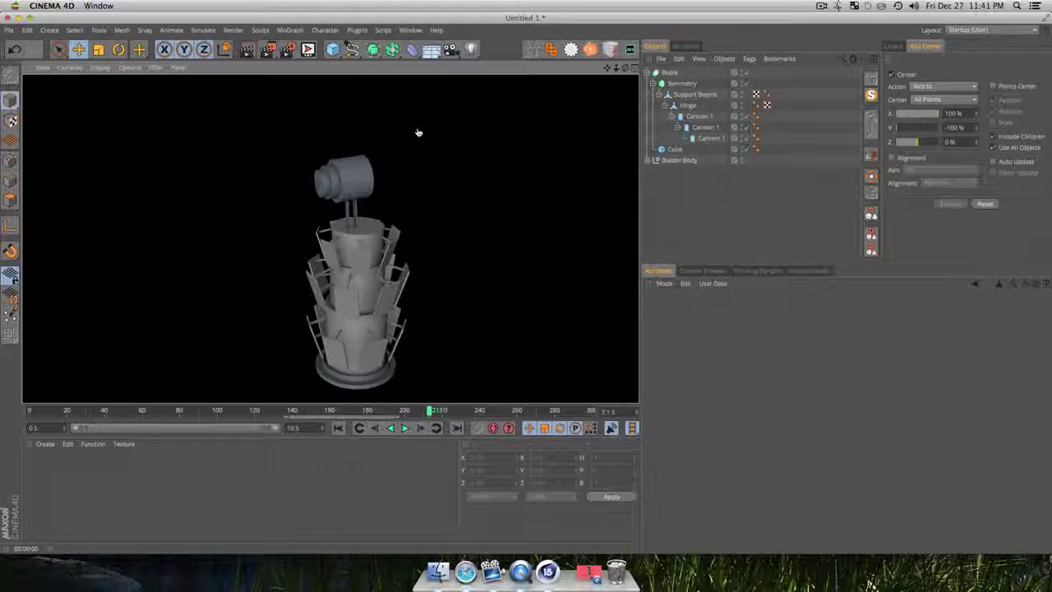
pyautogui.press('3')
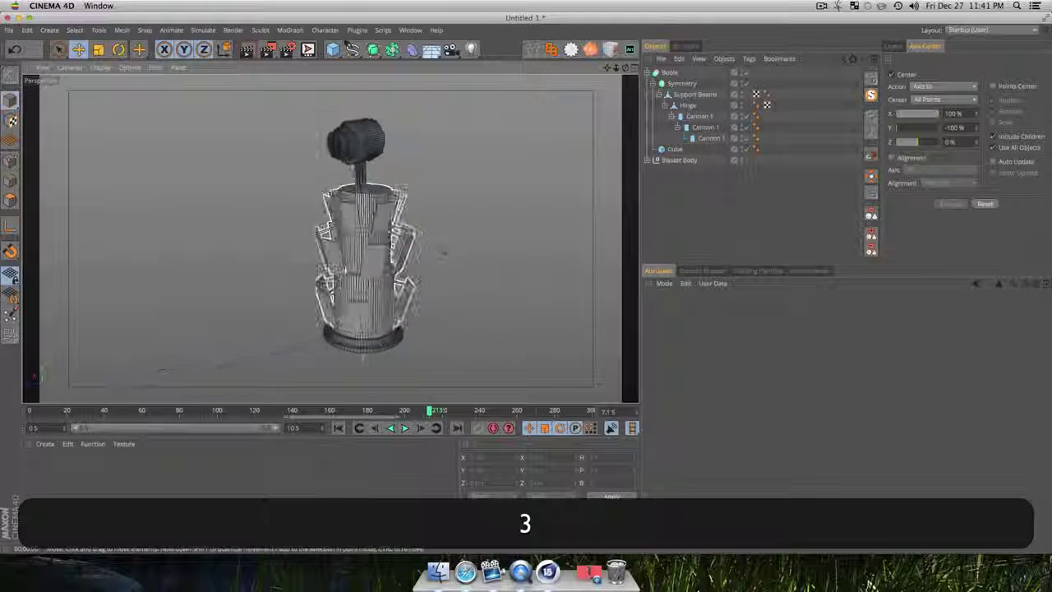
# Reopen the Blaster Canon reference video in QuickTime Player, scrub it to 00:05 for comparison, and minimize it
pyautogui.click(588, 571)
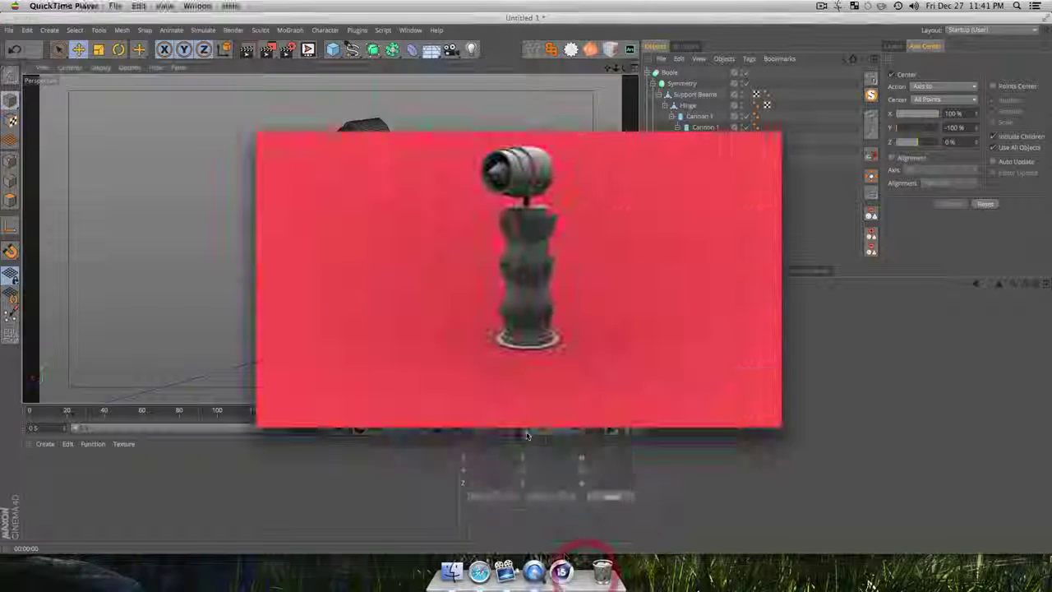
pyautogui.moveTo(584, 422); pyautogui.dragTo(684, 422)
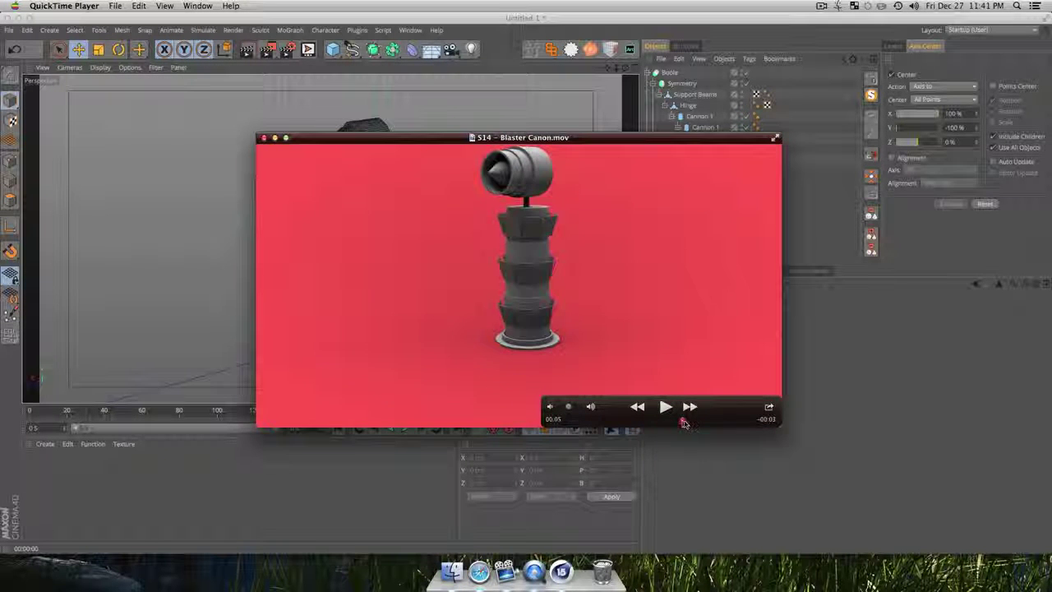
pyautogui.doubleClick(343, 140)
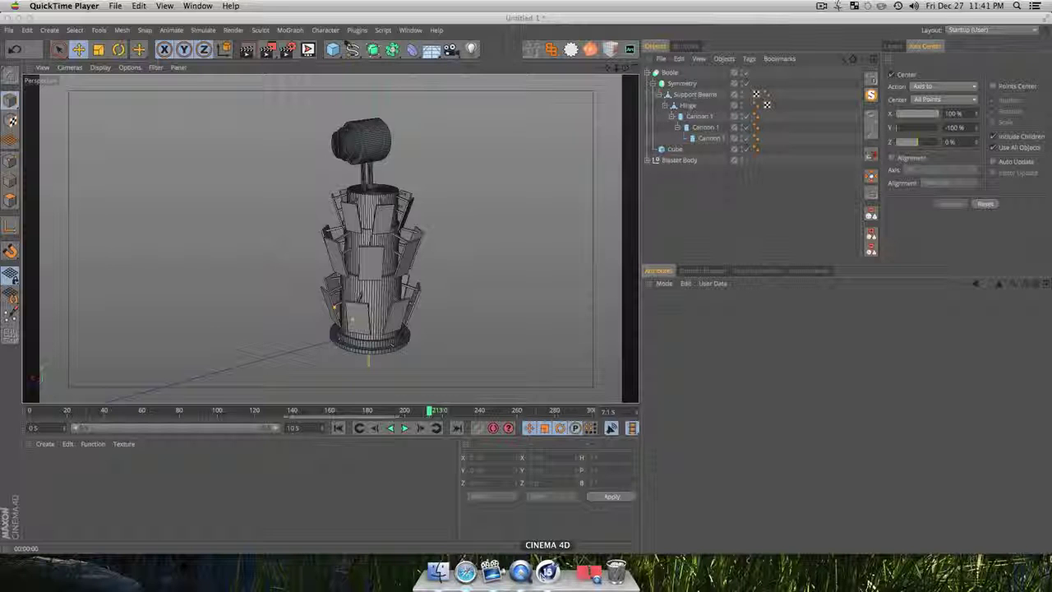
pyautogui.click(821, 7)
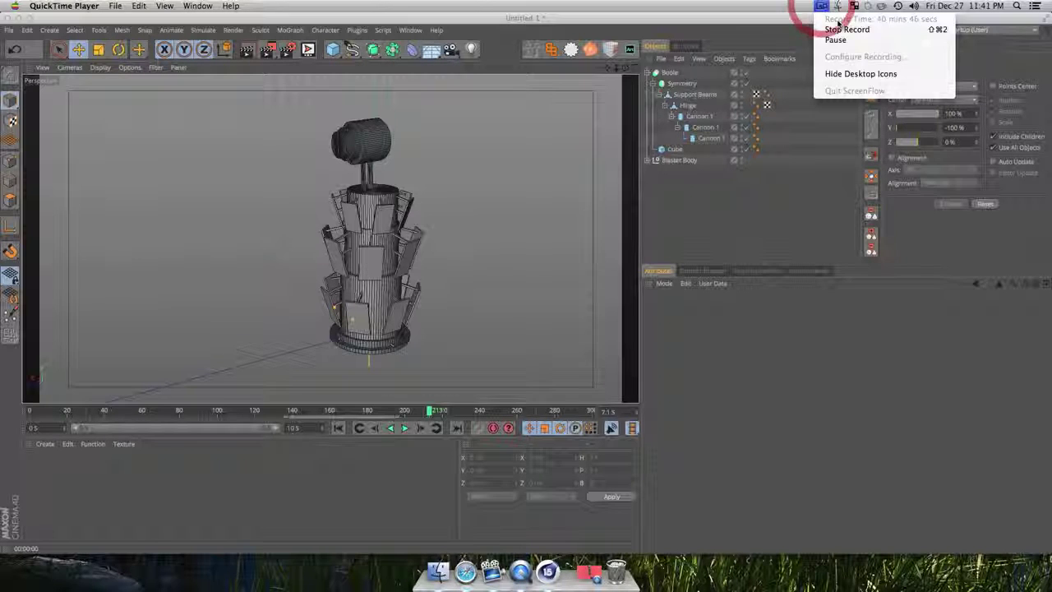